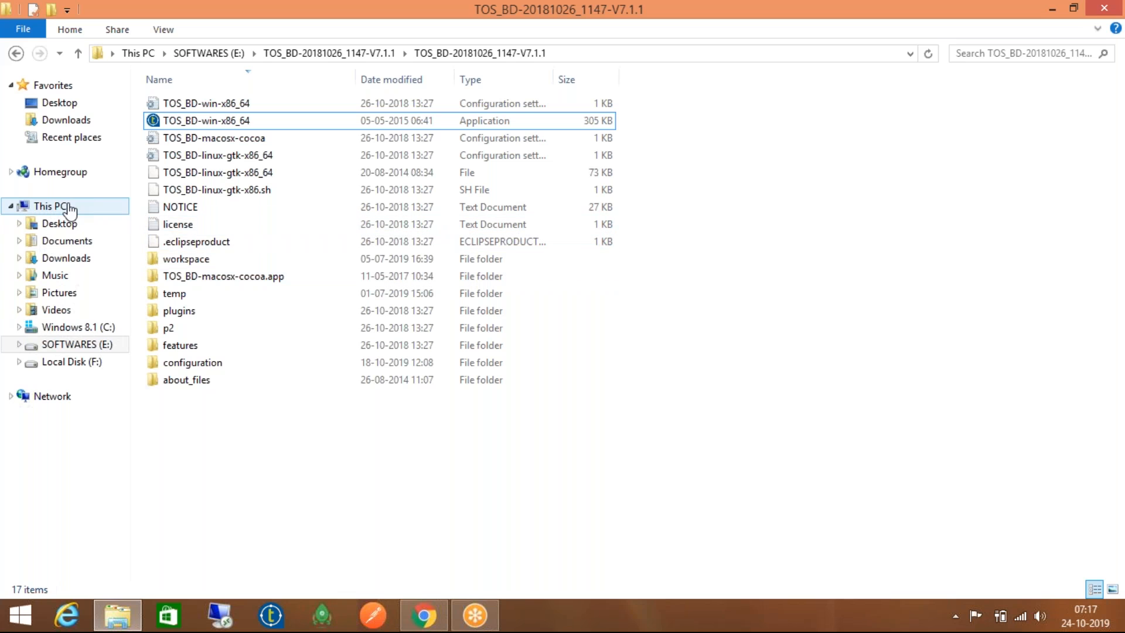
Open Environment Variables from This PC's Properties via Advanced system settings
right_click(69, 209)
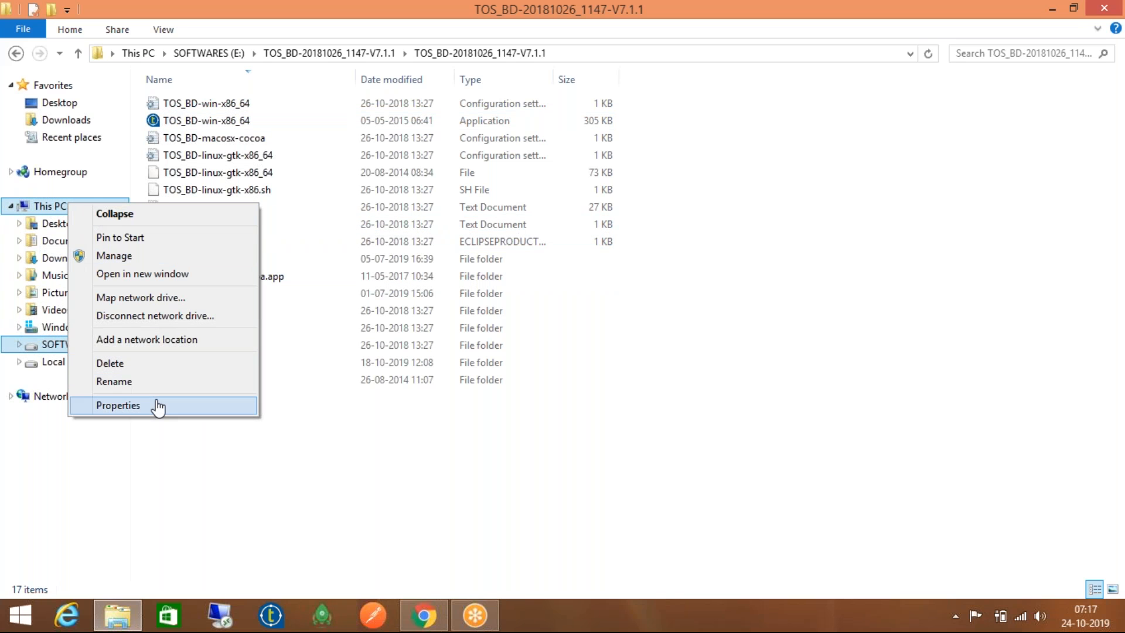
click(156, 402)
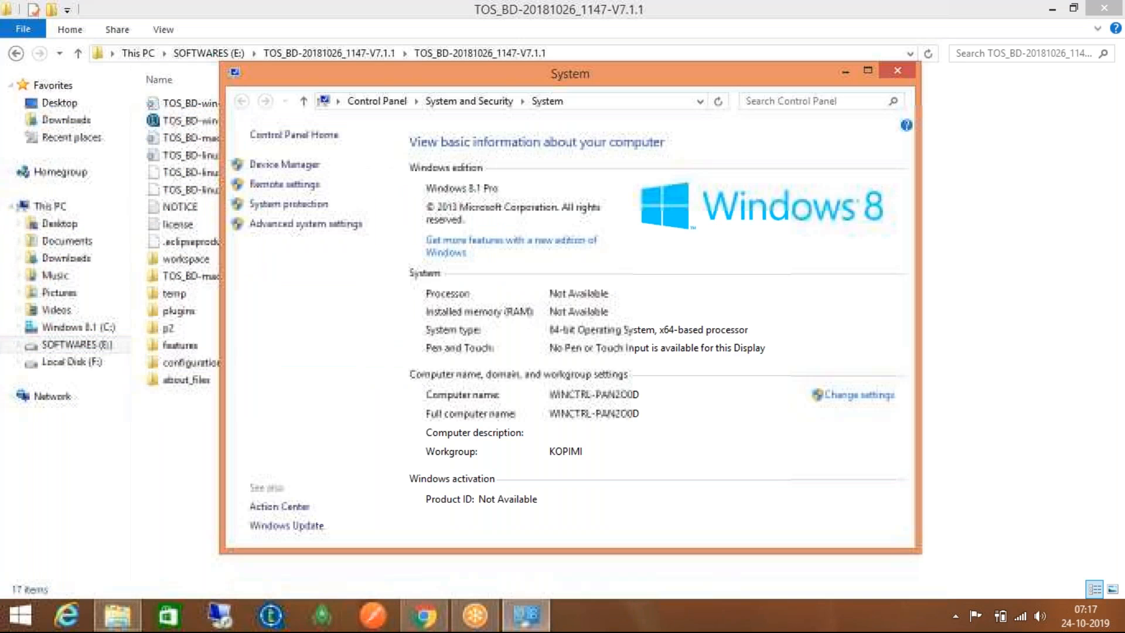
click(358, 225)
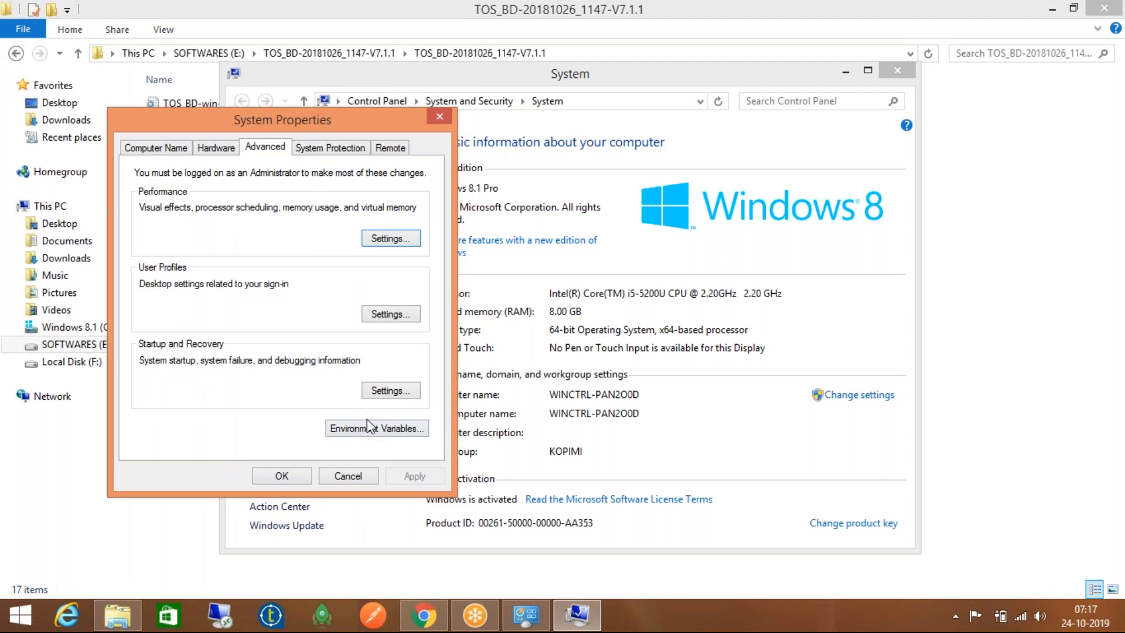
click(371, 428)
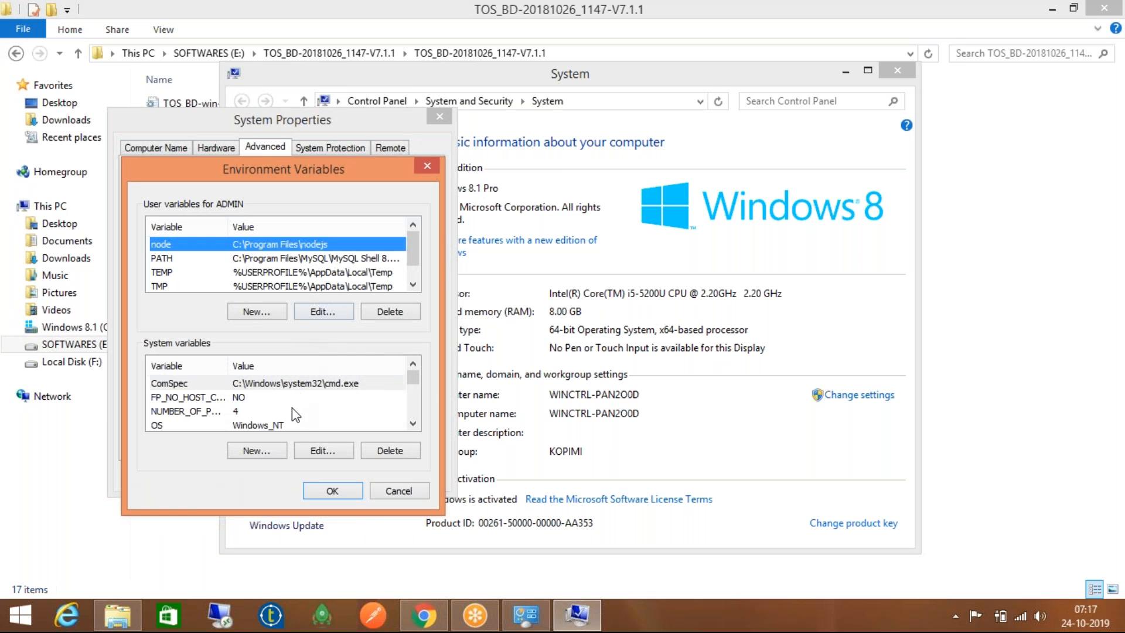
Step through the system variables ComSpec, PATHEXT and Path
click(354, 384)
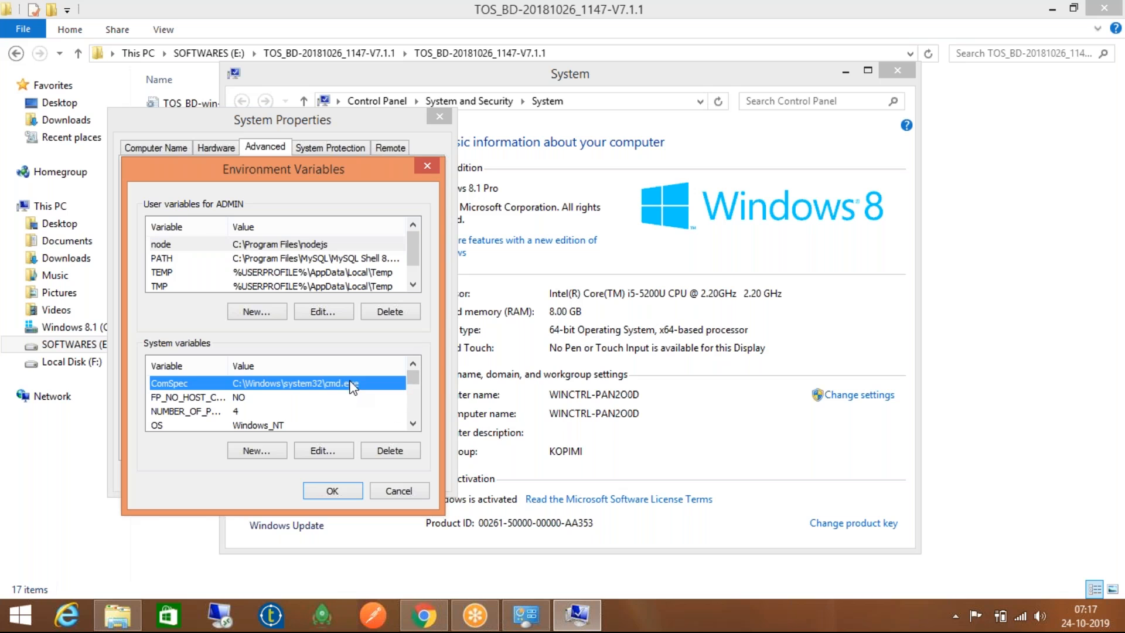
key(Down)
key(Down)
key(Down)
key(Down)
key(Down)
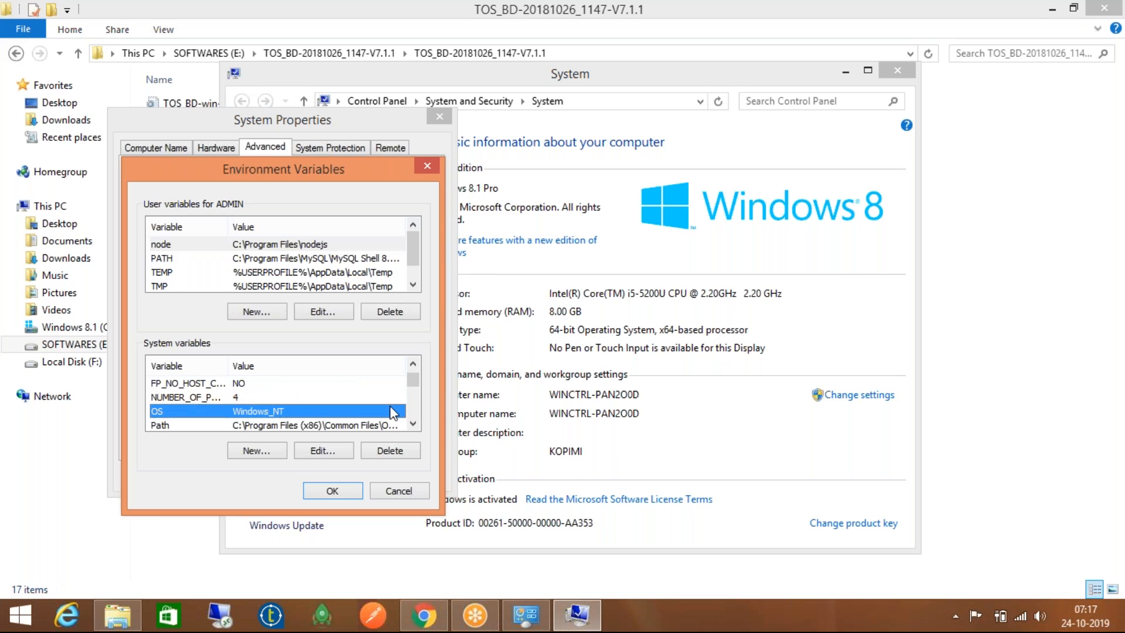
key(Up)
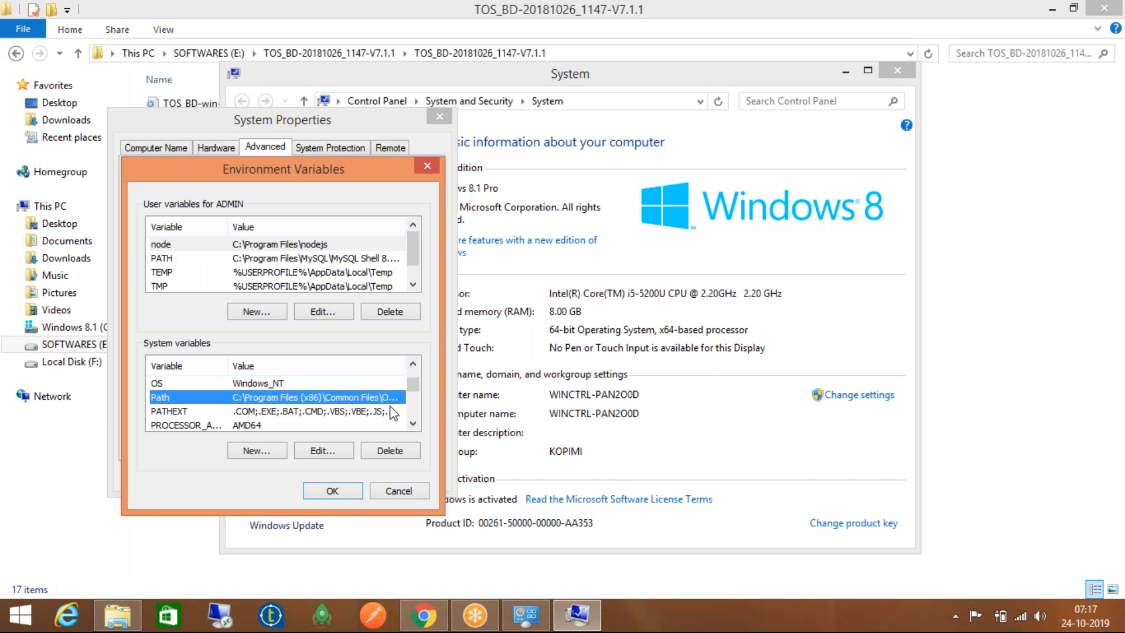
key(Down)
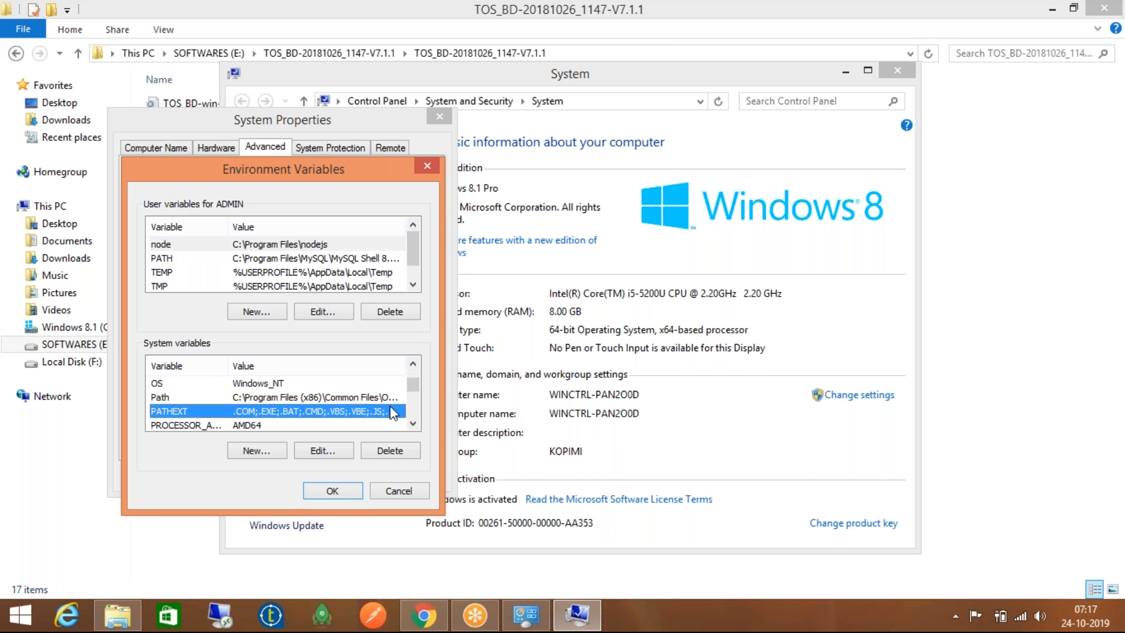
double_click(365, 412)
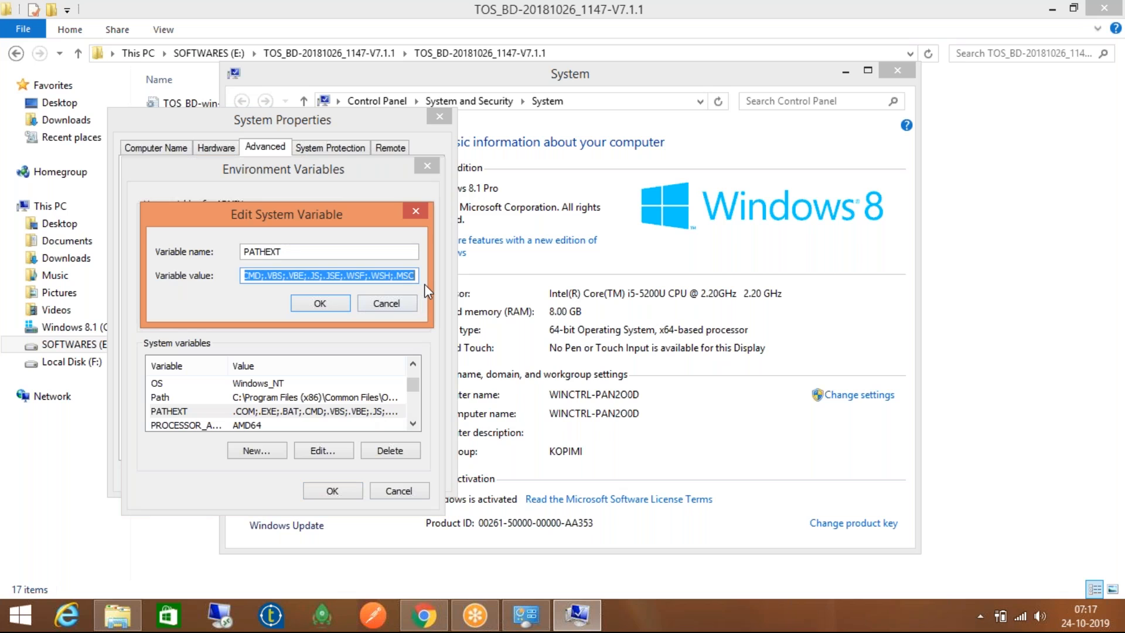
key(End)
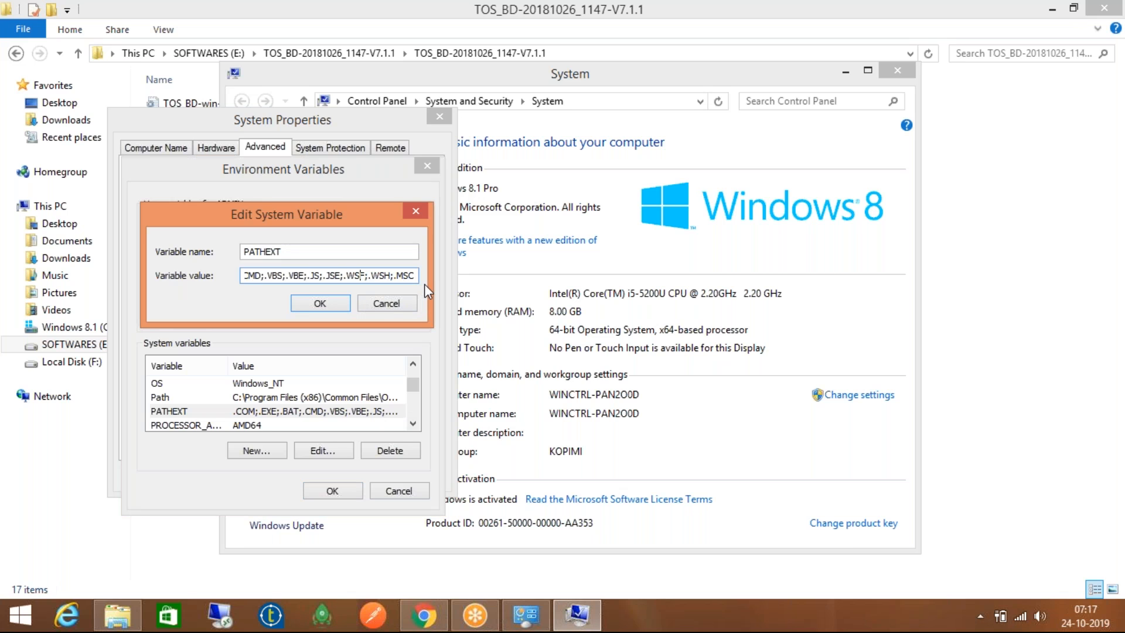
key(Home)
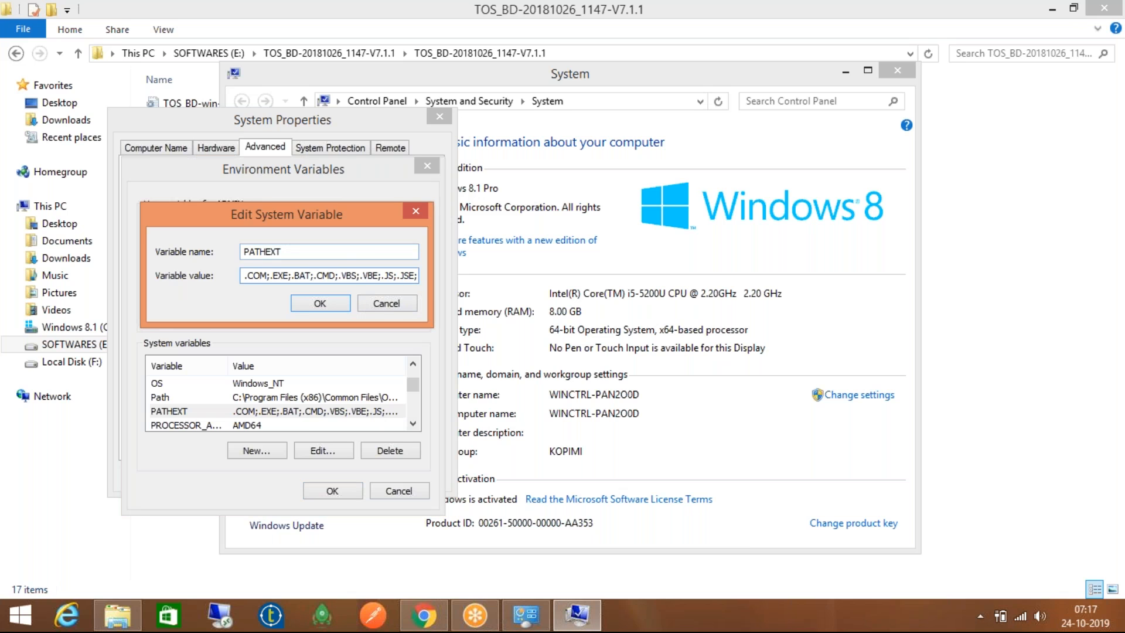
click(390, 306)
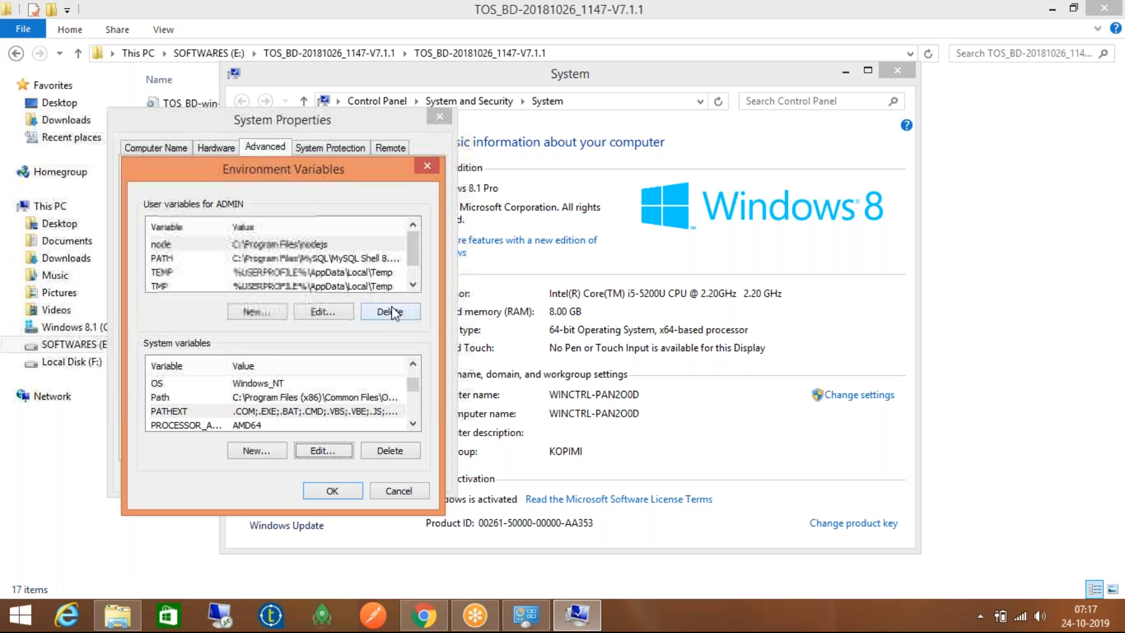
double_click(275, 258)
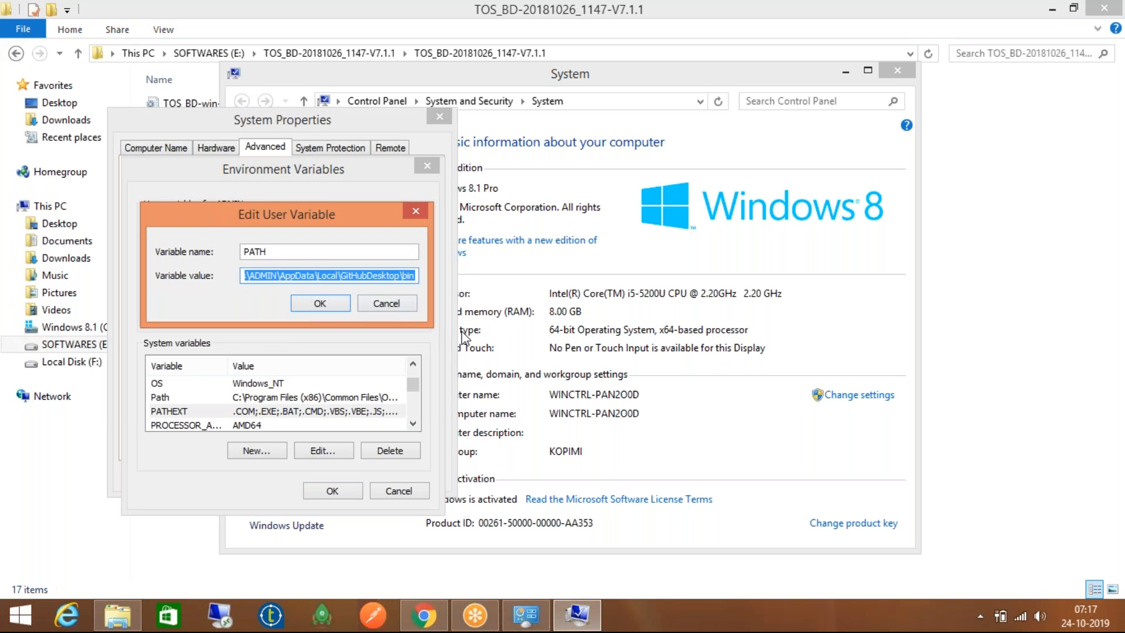
key(End)
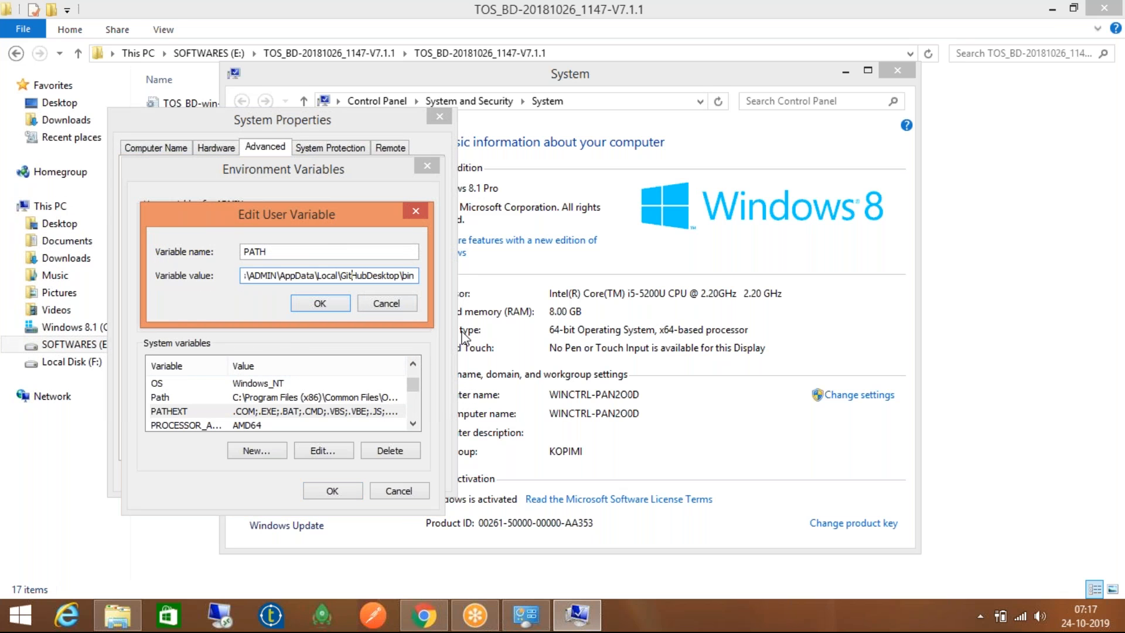
key(Left)
key(Left)
key(Left)
key(Left)
key(Left)
key(Left)
key(Left)
key(Left)
key(Left)
key(Left)
key(Left)
key(Left)
key(Left)
key(Left)
key(Left)
key(Left)
key(Left)
key(Left)
key(Left)
key(Left)
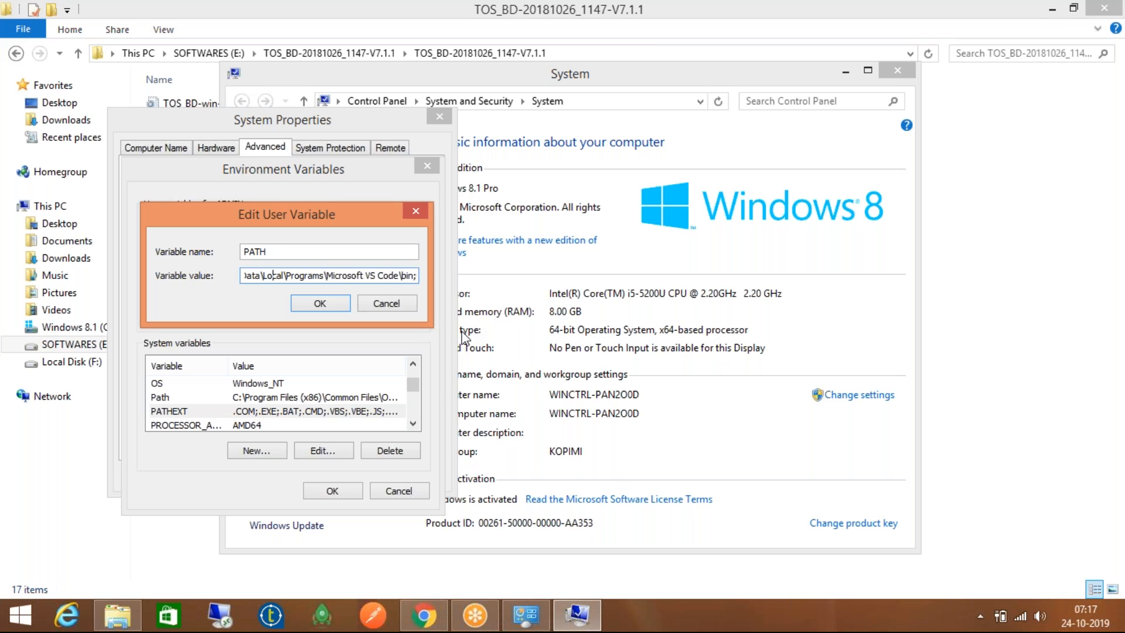
key(Left)
key(Left)
key(Left)
key(Left)
key(Left)
key(Left)
key(Left)
key(Left)
key(Left)
key(Left)
key(Left)
key(Left)
key(Left)
key(Left)
key(Left)
key(Left)
key(Left)
key(Left)
key(Left)
key(Left)
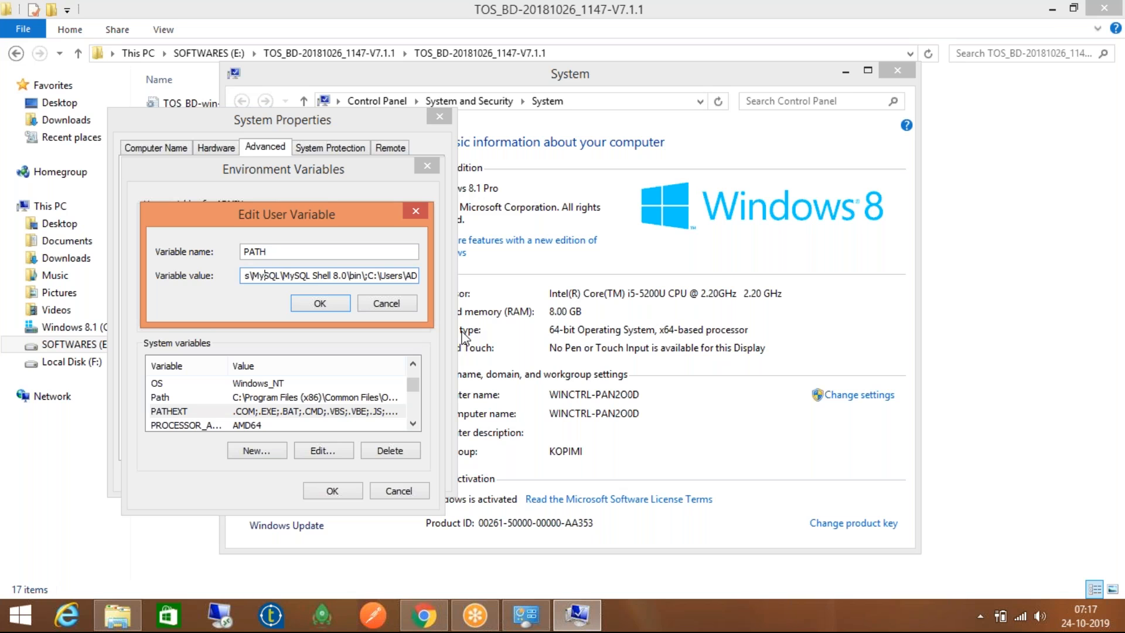
key(Left)
key(Left)
key(Left)
key(Left)
key(Left)
key(Left)
key(Left)
key(Left)
key(Left)
key(Left)
key(Left)
key(Left)
key(Left)
key(Left)
key(Left)
key(Left)
key(Left)
key(Left)
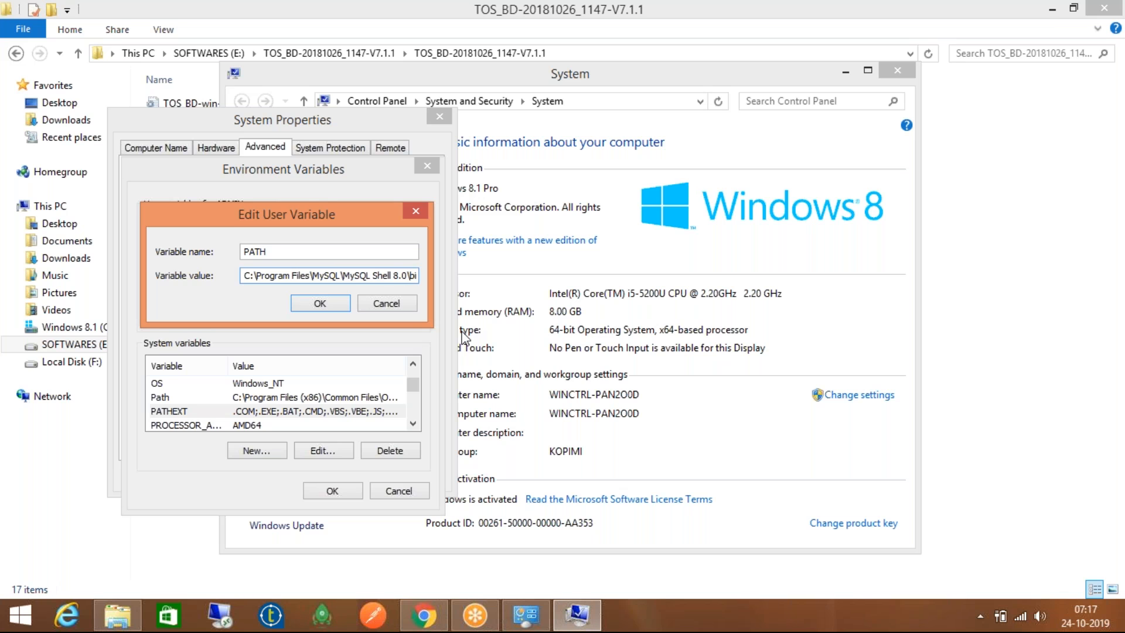
click(395, 301)
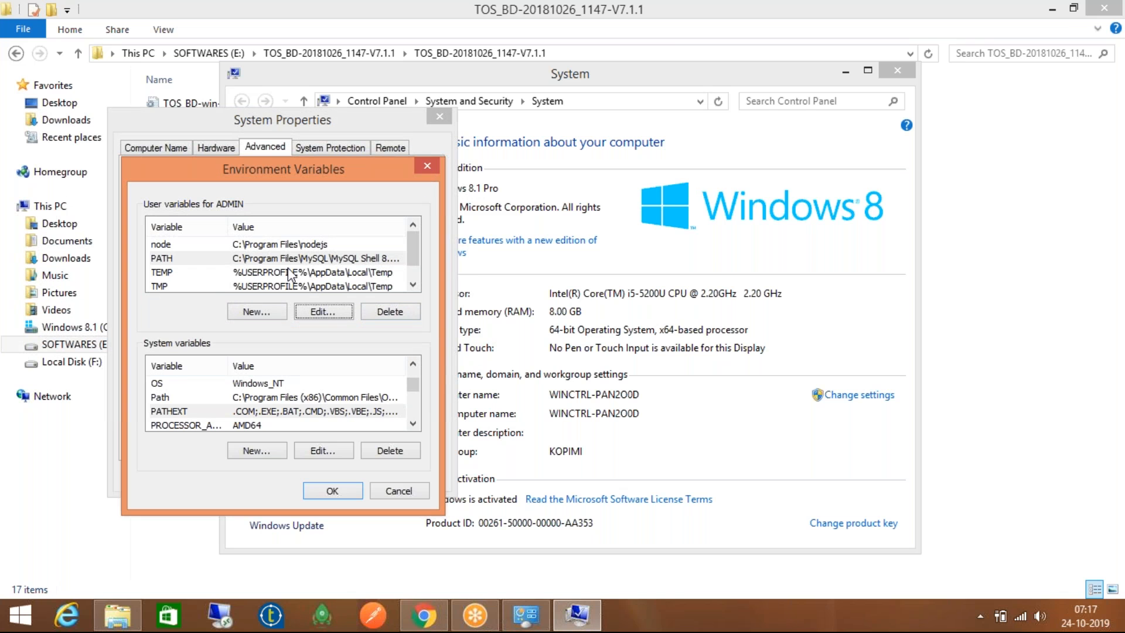
click(316, 244)
key(Delete)
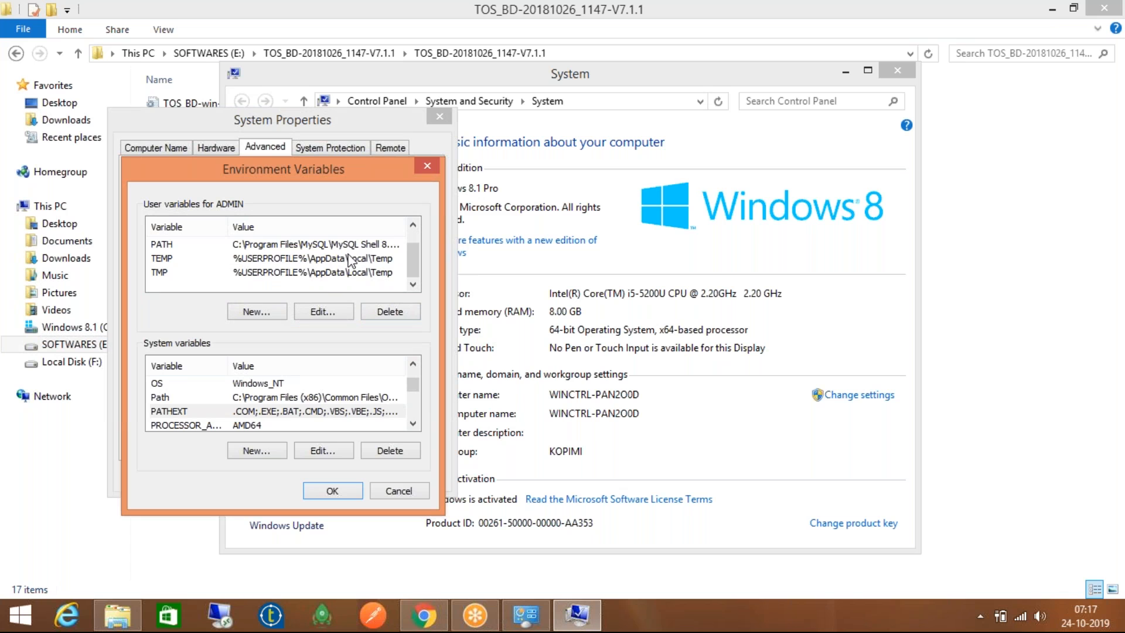
click(275, 383)
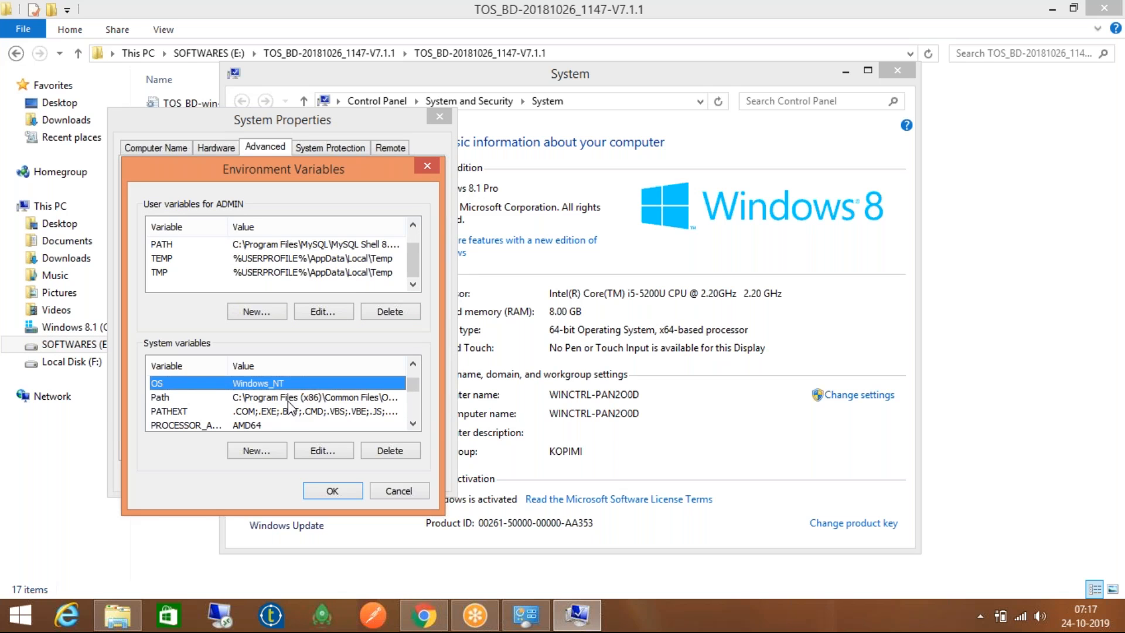
click(288, 398)
scroll(300, 416, down, 3)
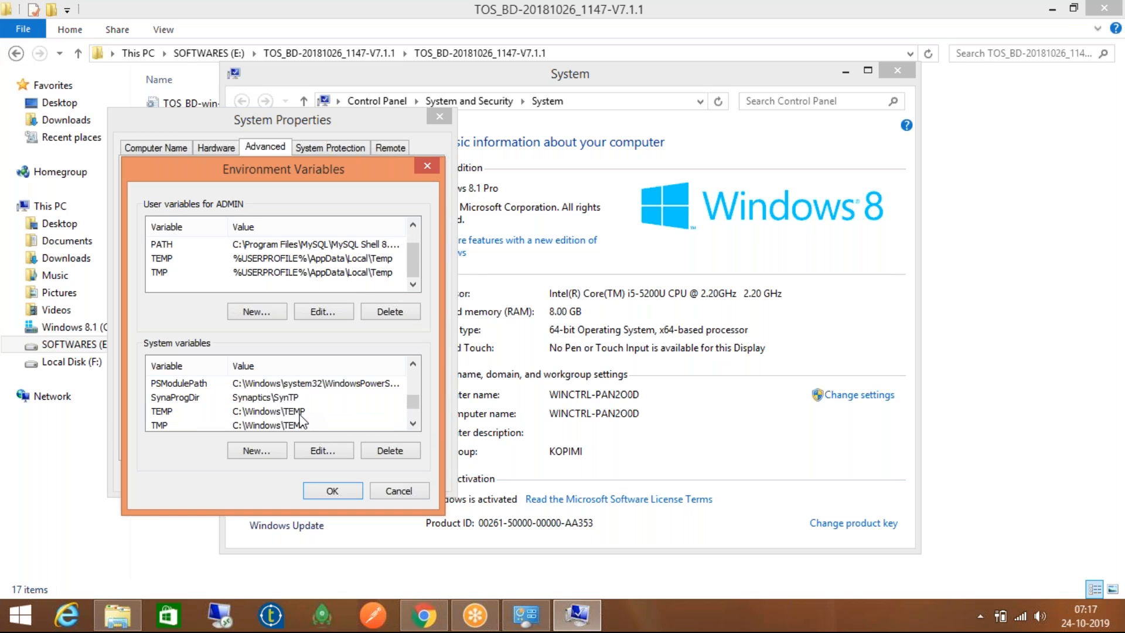
scroll(304, 416, down, 1)
scroll(304, 416, up, 2)
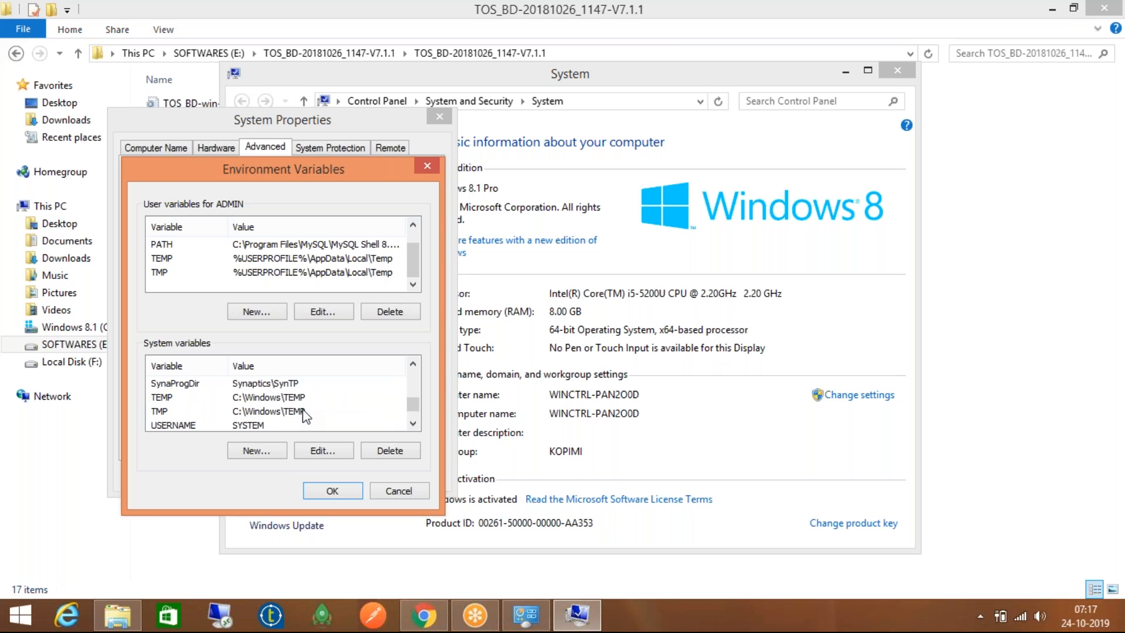
scroll(304, 416, up, 3)
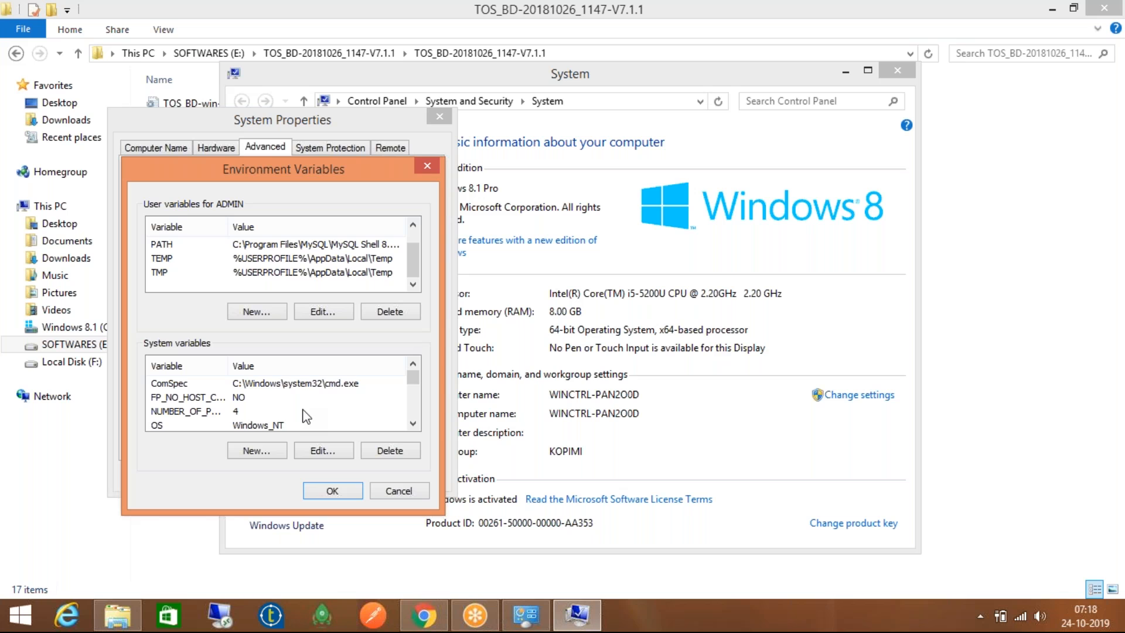
drag(414, 381, 415, 390)
click(378, 398)
Open the system Path variable for editing and select its Java jdk1.8.0_201 bin entry
click(375, 387)
double_click(376, 387)
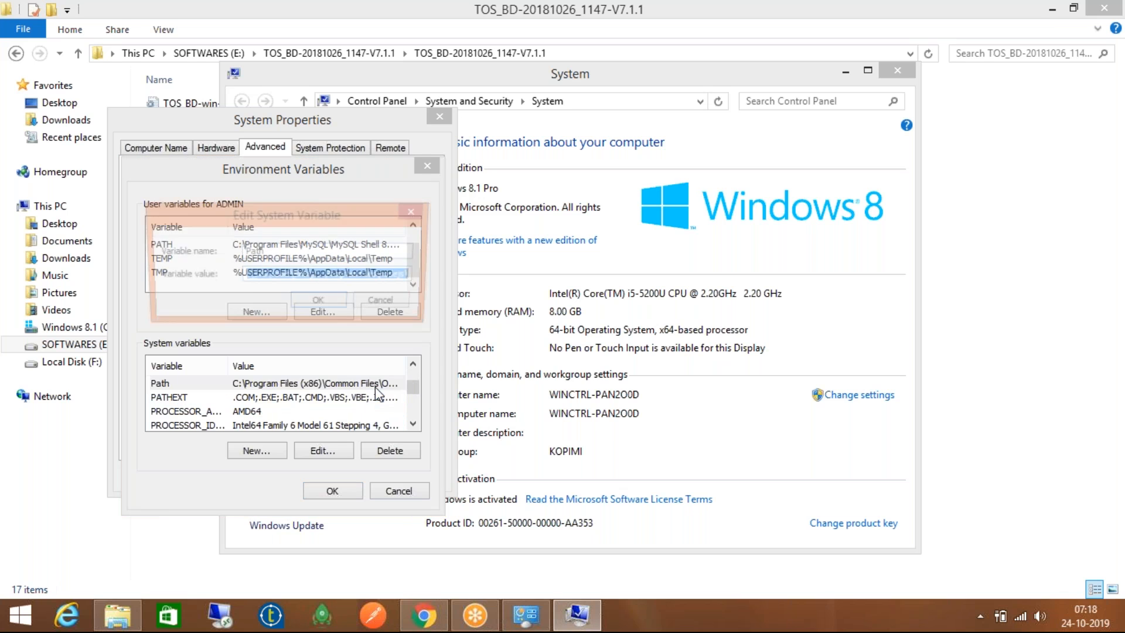
key(Left)
key(Left)
key(Left)
key(Left)
key(Left)
key(Left)
key(Left)
key(Left)
key(Left)
key(Left)
key(Left)
key(Left)
key(Left)
key(Left)
key(Left)
key(Left)
key(Left)
key(Left)
key(Left)
key(Left)
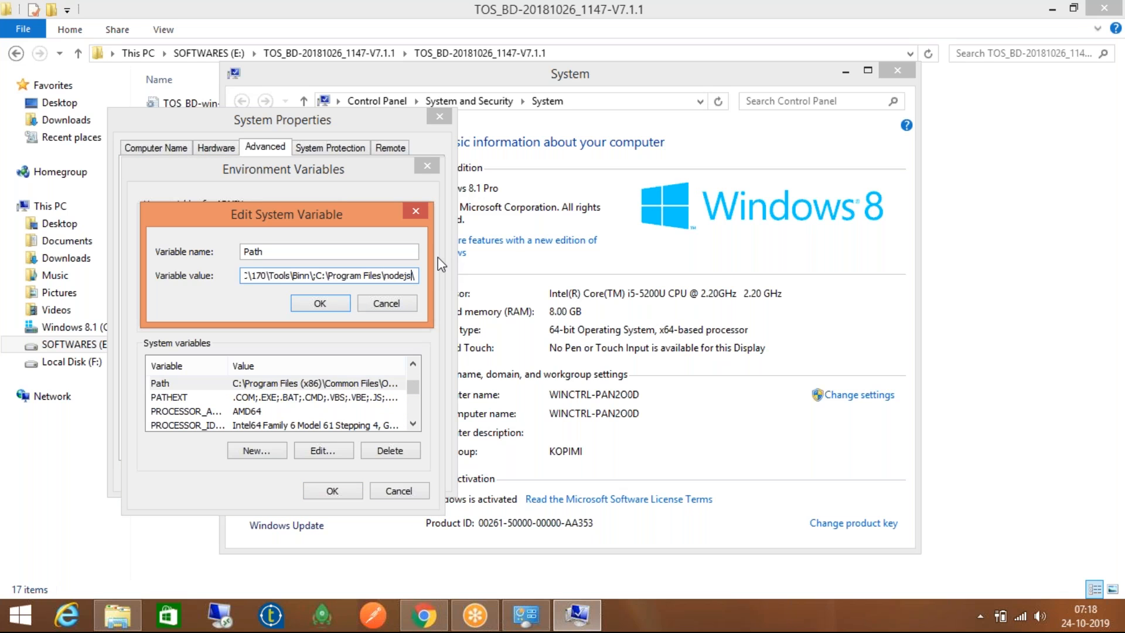
key(Left)
key(Left)
key(Left)
key(Left)
key(Left)
key(Left)
key(Left)
key(Left)
key(Left)
key(Left)
key(Left)
key(Left)
key(Left)
key(Left)
key(Left)
key(Left)
key(Left)
key(Left)
key(Left)
key(Left)
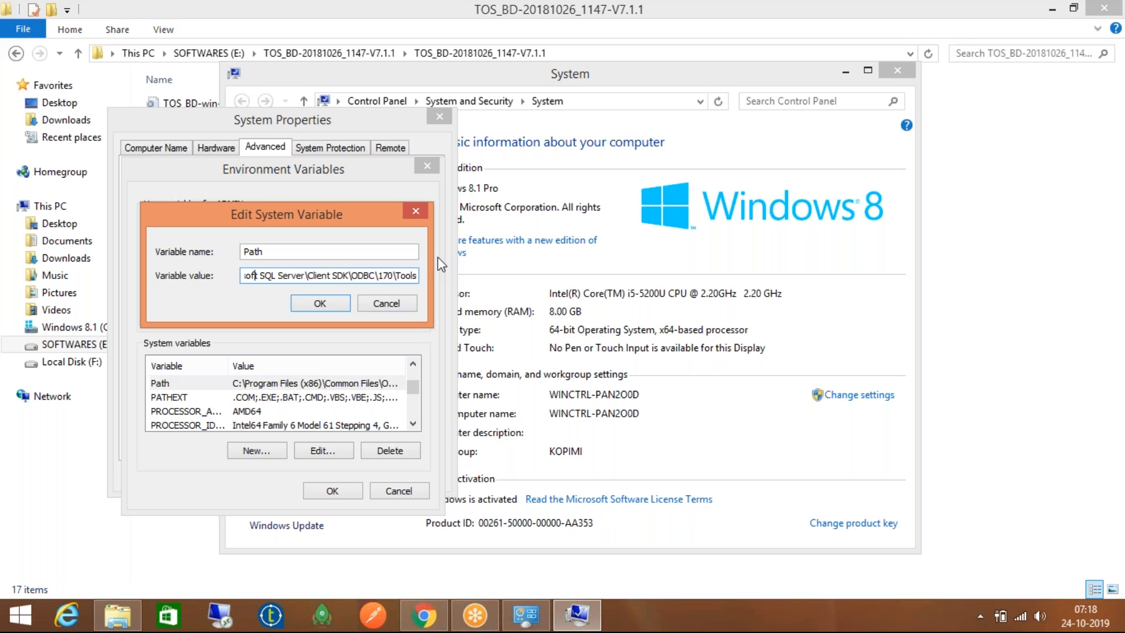
key(Left)
key(Left)
key(Left)
key(Left)
key(Left)
key(Left)
key(Left)
key(Left)
key(Left)
key(Left)
key(Left)
key(Left)
key(Left)
key(Left)
key(Left)
key(Left)
key(Left)
key(Left)
key(Left)
key(Left)
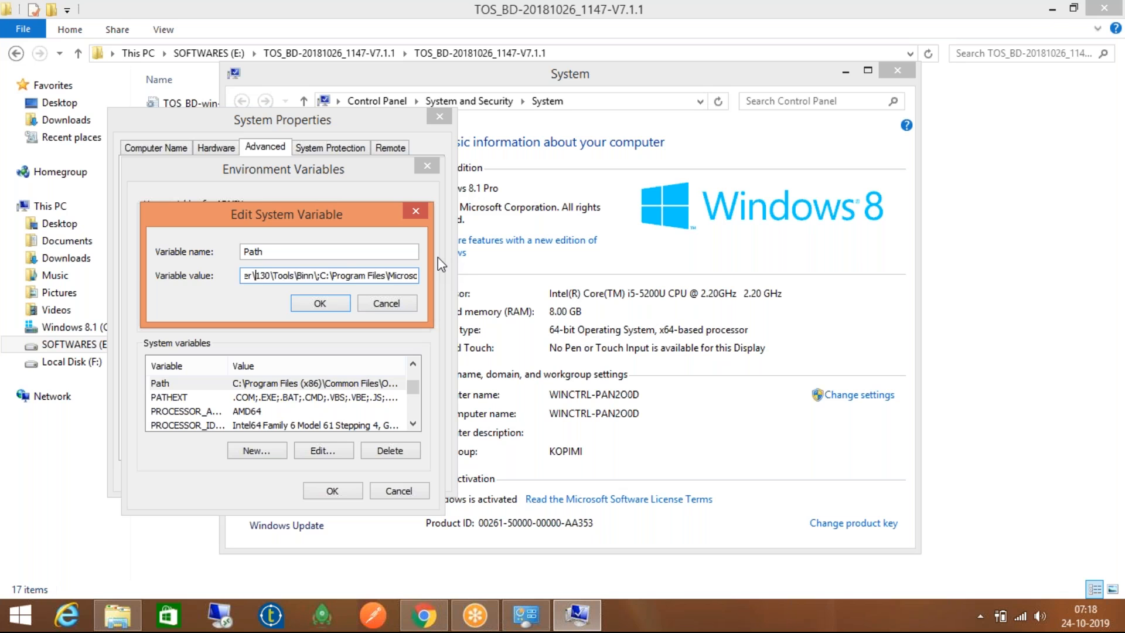
key(Left)
key(Left)
key(Left)
key(Left)
key(Left)
key(Left)
key(Left)
key(Left)
key(Left)
key(Left)
key(Left)
key(Left)
key(Left)
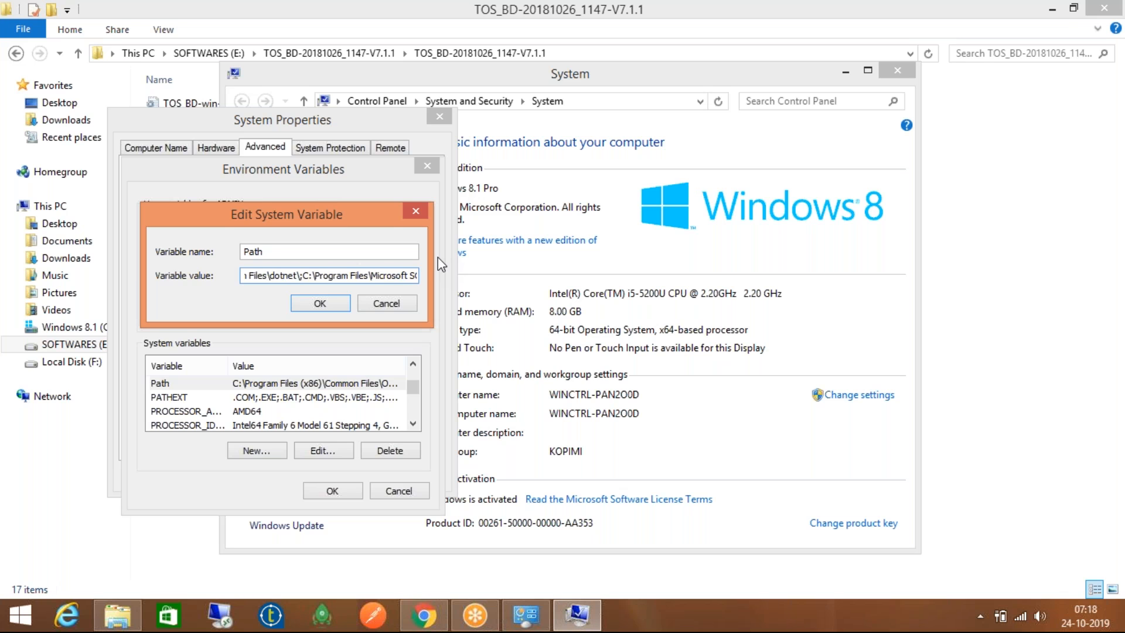
key(Left)
key(Left)
key(Left)
key(Left)
key(Left)
key(Left)
key(Left)
key(Left)
key(Left)
key(Left)
key(Left)
key(Left)
key(Left)
key(Left)
key(Left)
key(Left)
key(Left)
key(Left)
key(Left)
key(Left)
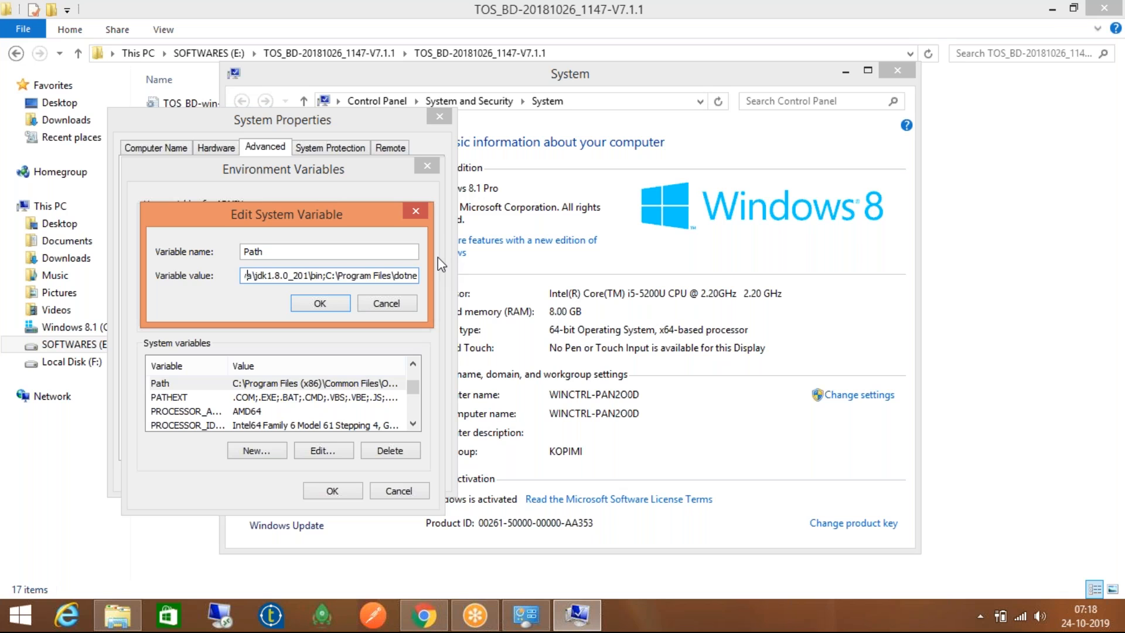
key(Left)
key(Left)
key(Left)
key(Left)
key(Left)
key(Left)
key(Left)
key(Left)
key(Left)
key(Left)
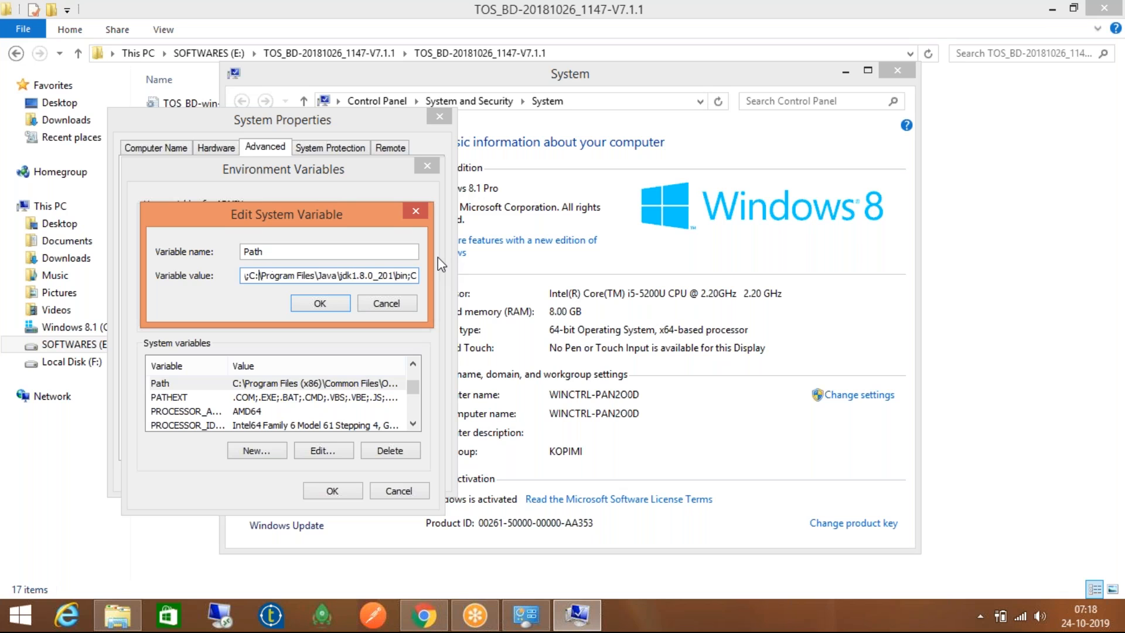
key(shift+Right)
key(shift+Right)
key(shift+Right)
key(shift+Right)
key(shift+Right)
key(shift+Right)
key(shift+Right)
key(shift+Right)
key(shift+Right)
key(shift+Right)
key(shift+Right)
key(shift+Right)
key(shift+Right)
key(shift+Right)
key(shift+Right)
key(shift+Right)
key(shift+Right)
key(shift+Right)
key(shift+Right)
key(shift+Right)
key(shift+Right)
key(shift+Right)
key(shift+Right)
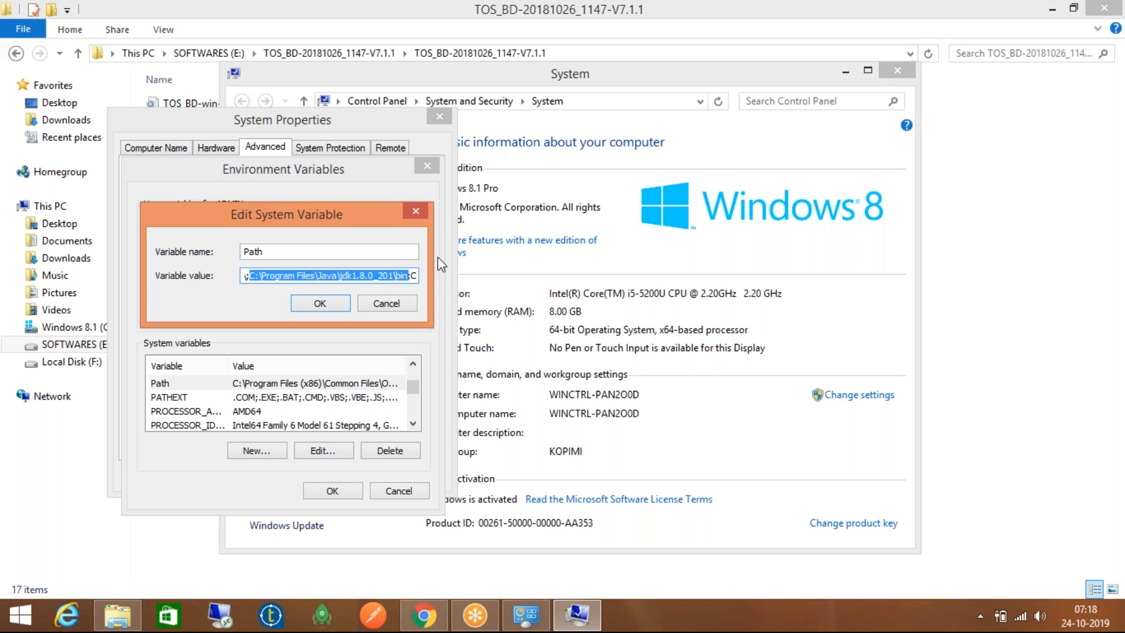
Dismiss the Java update notice, reselect C:\Program Files\Java\jdk1.8.0_201\bin, and bring File Explorer forward
key(Right)
key(Left)
key(Left)
key(Left)
key(Left)
key(Left)
key(Left)
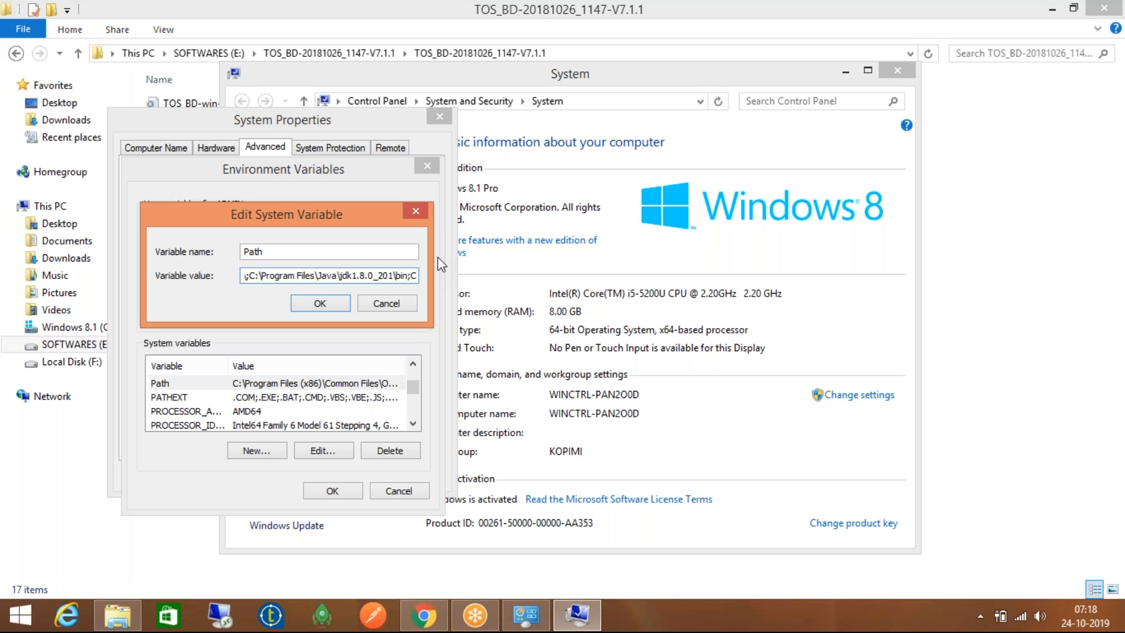
key(Right)
key(Right)
key(Right)
key(Right)
key(Right)
key(Left)
key(Left)
key(Left)
key(Left)
key(Left)
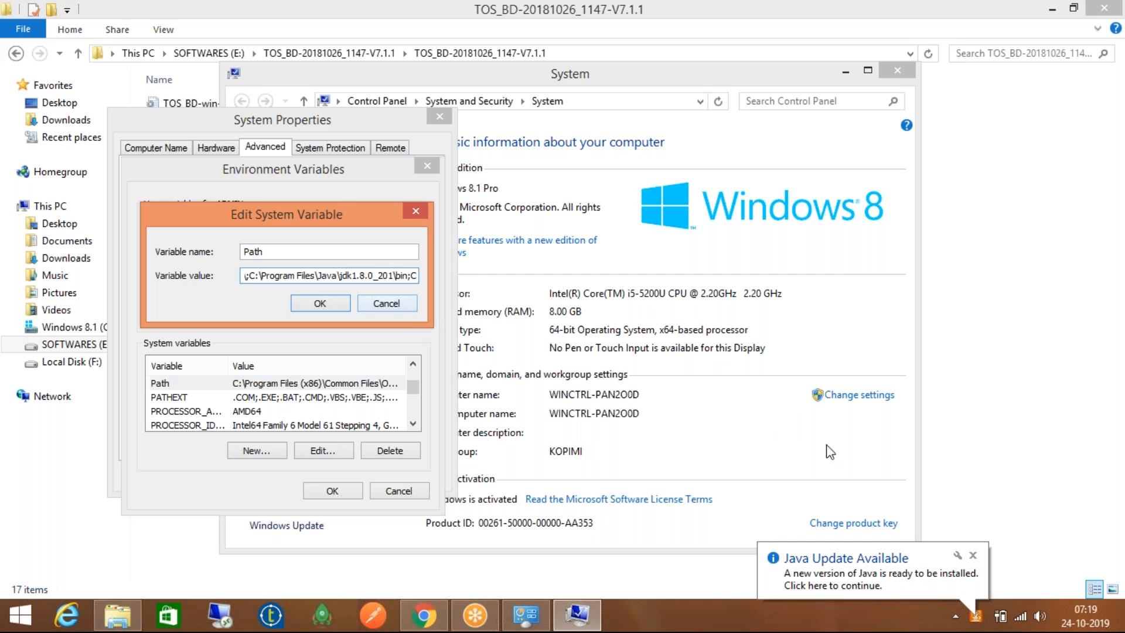
click(973, 554)
click(345, 275)
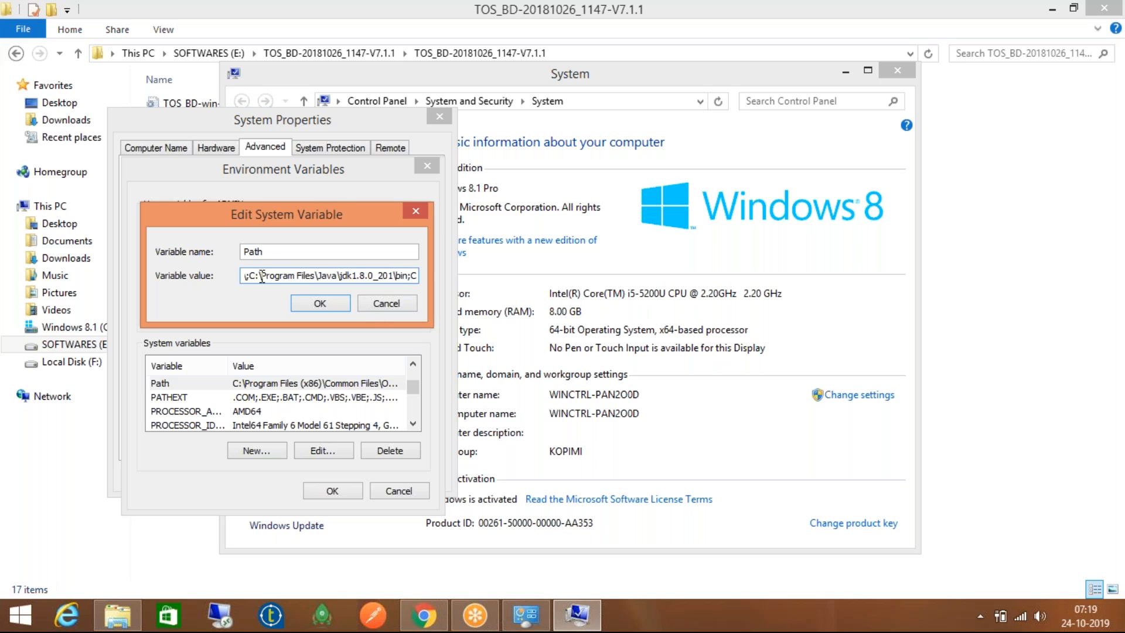
drag(249, 275, 409, 276)
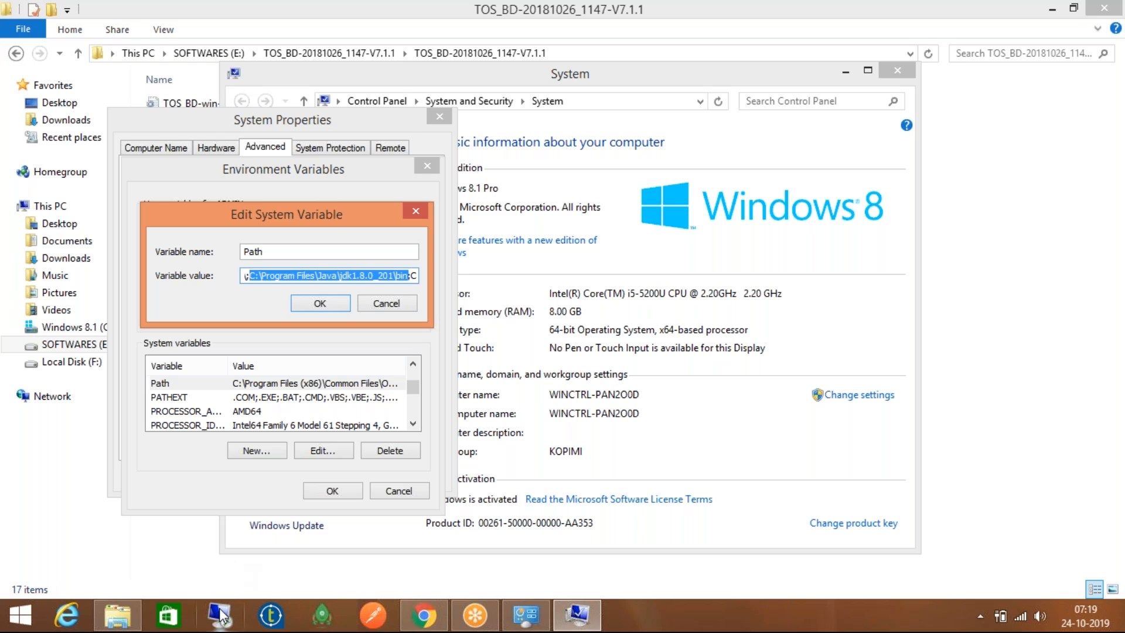
click(117, 620)
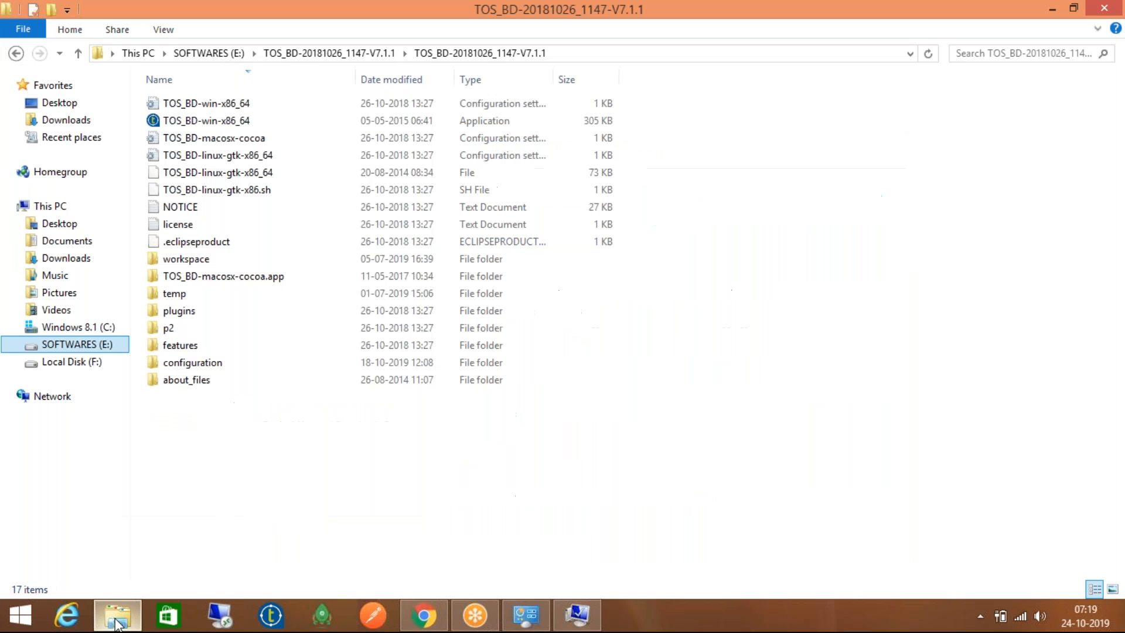
Navigate from This PC to C:\Program Files\Java\jdk1.8.0_201\bin
click(151, 52)
double_click(205, 222)
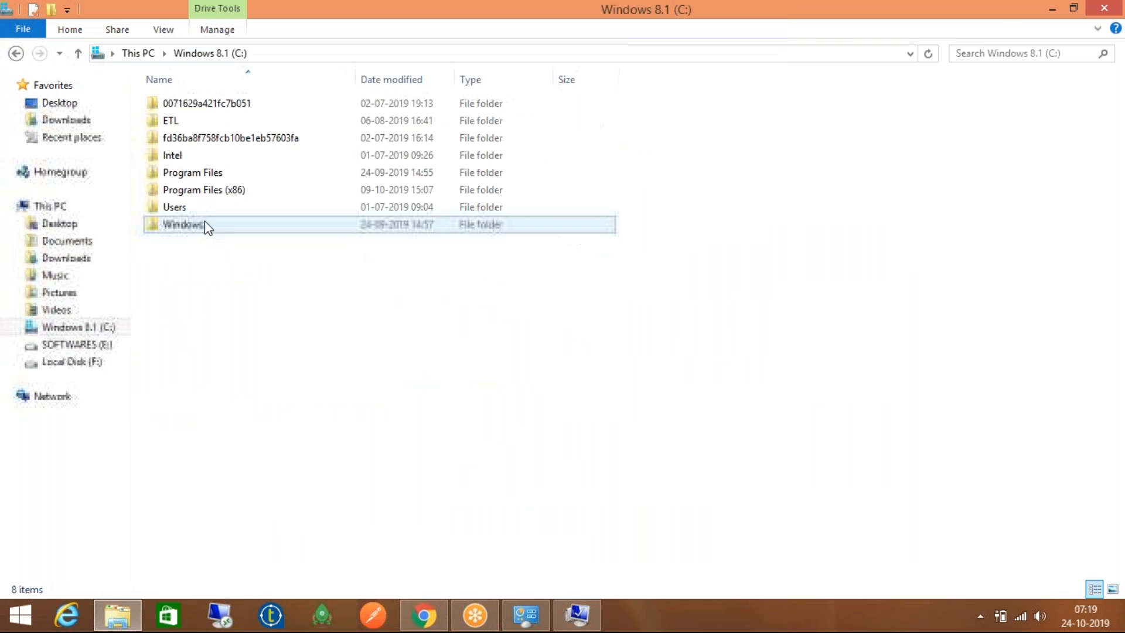
double_click(210, 173)
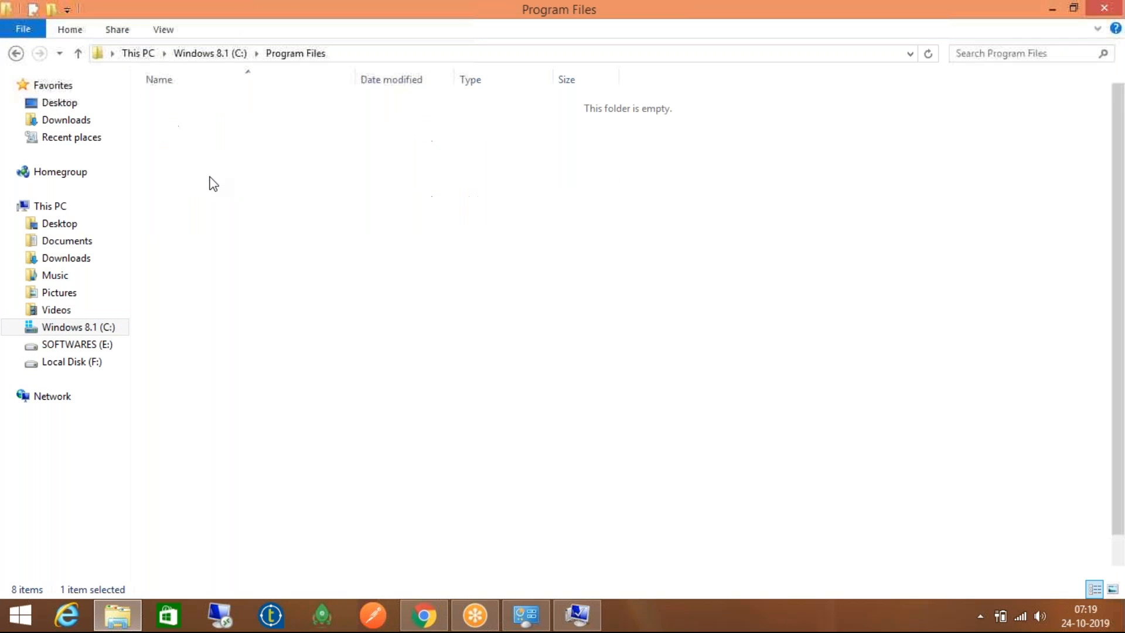
double_click(218, 227)
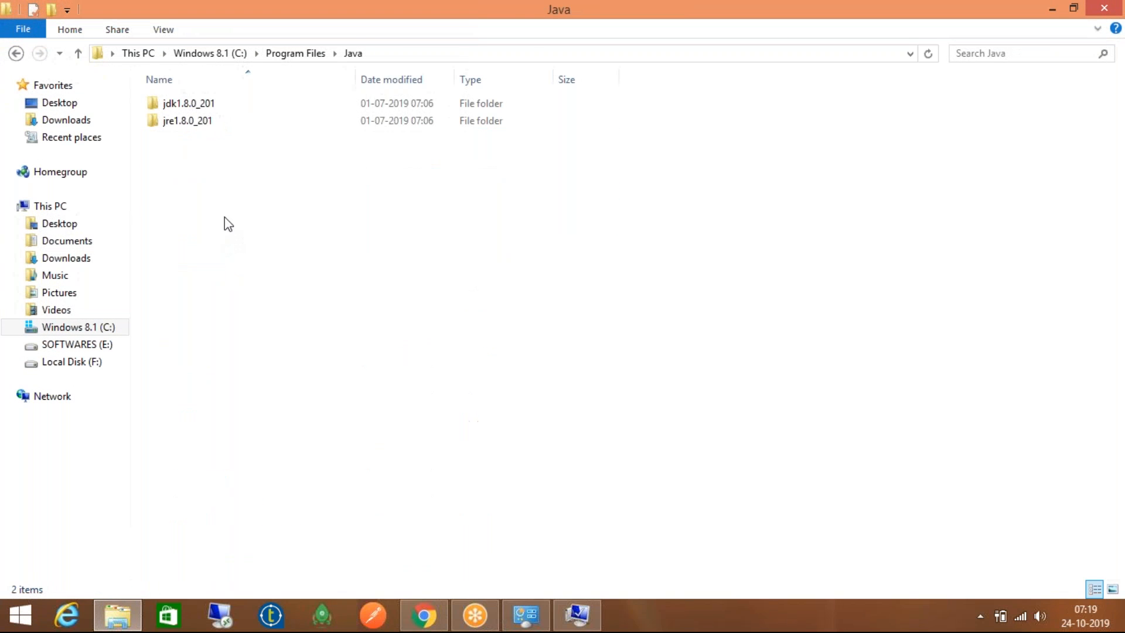
click(238, 106)
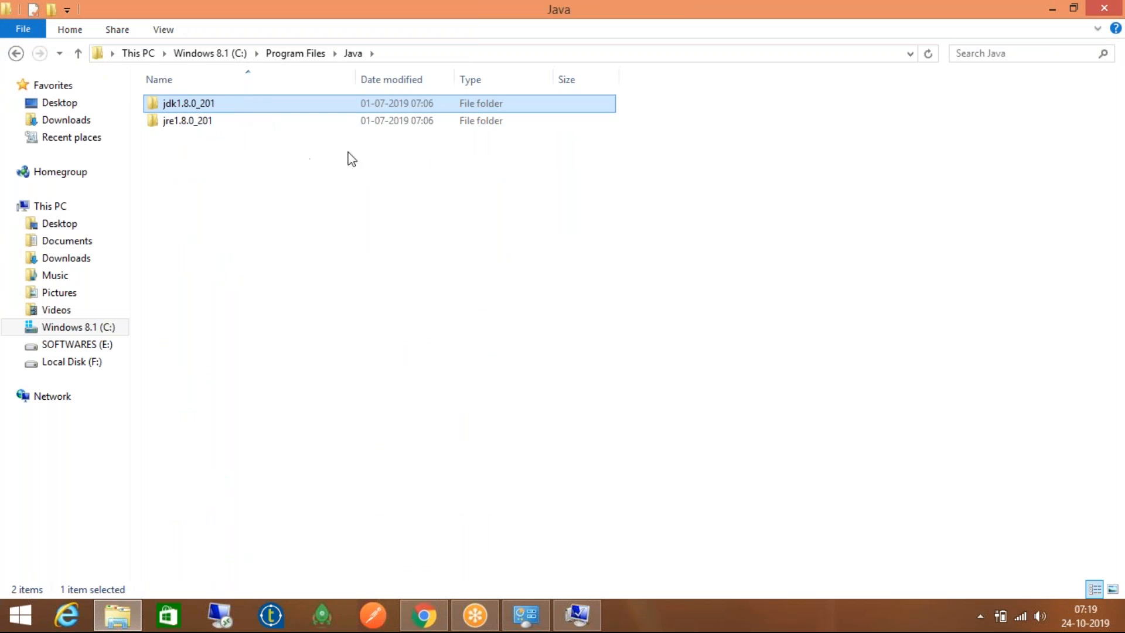
double_click(292, 105)
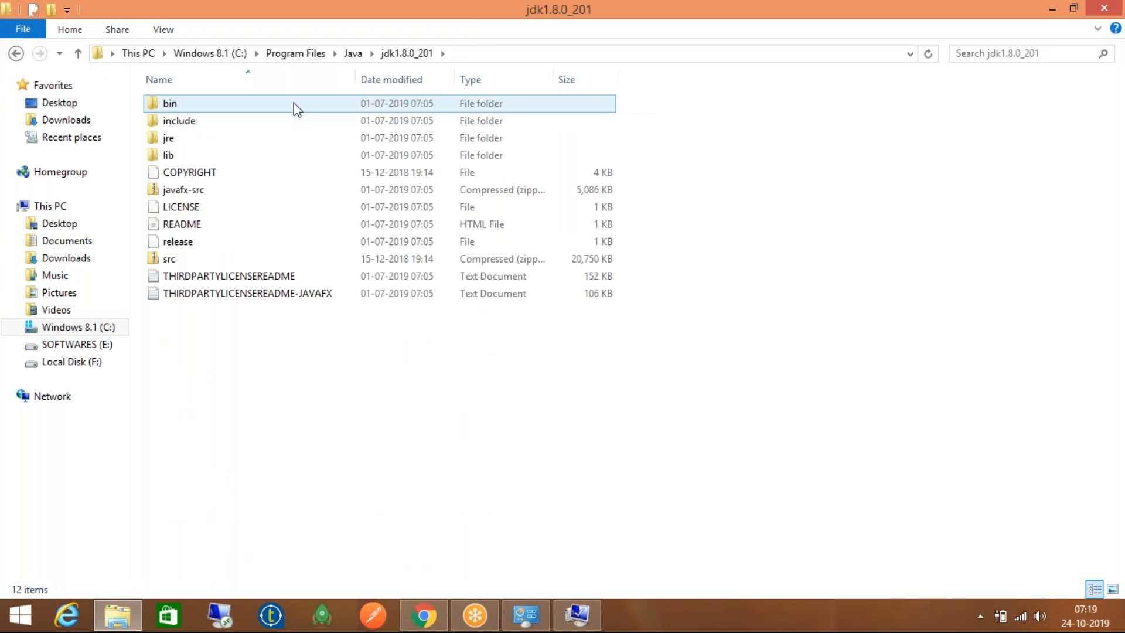
double_click(315, 109)
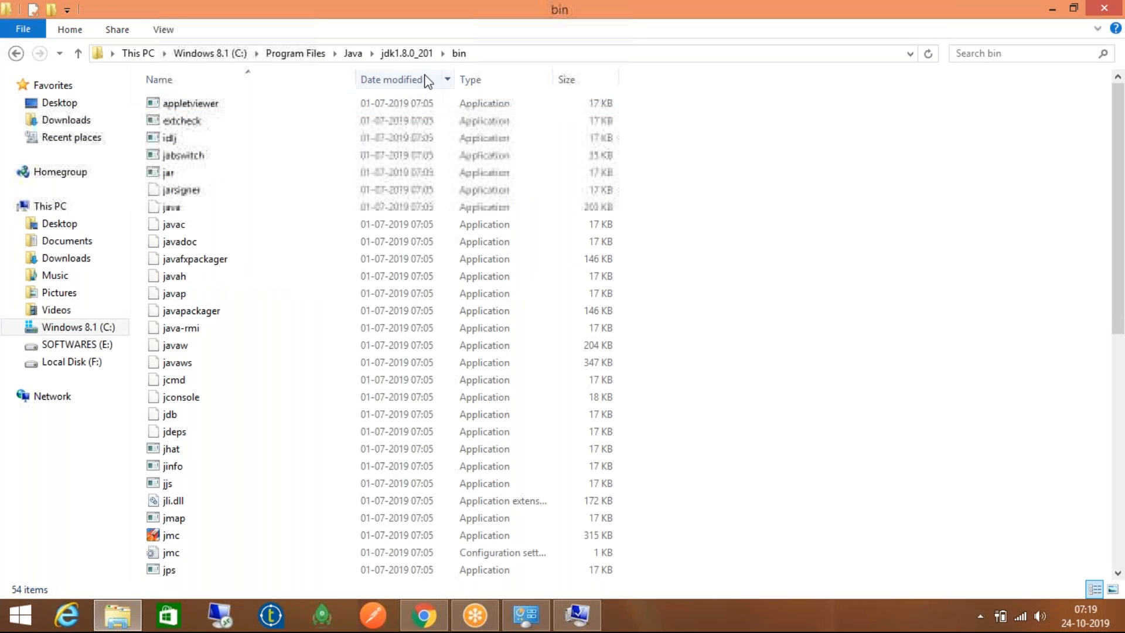
Show the bin folder's full path and inspect the java and javac executables
click(495, 54)
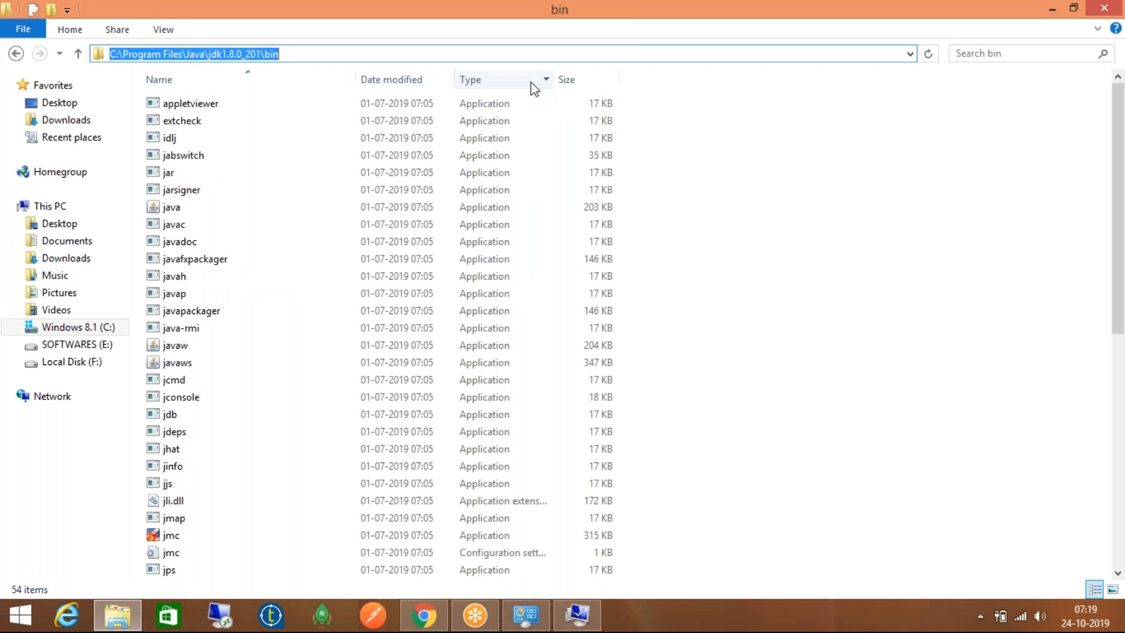
click(258, 210)
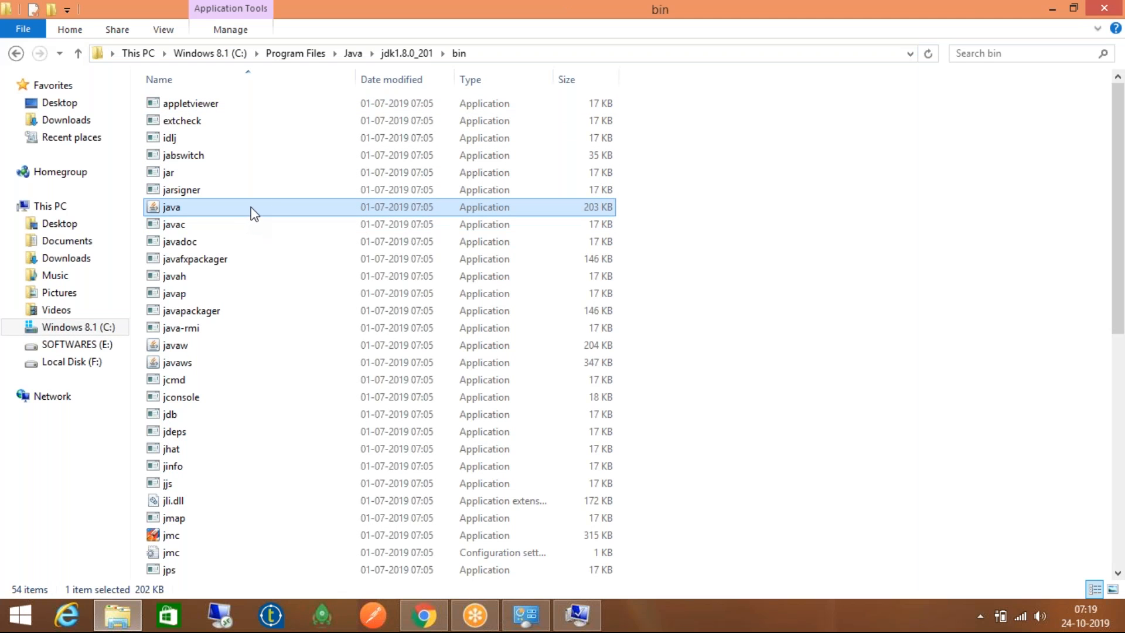
click(259, 226)
click(259, 210)
key(super)
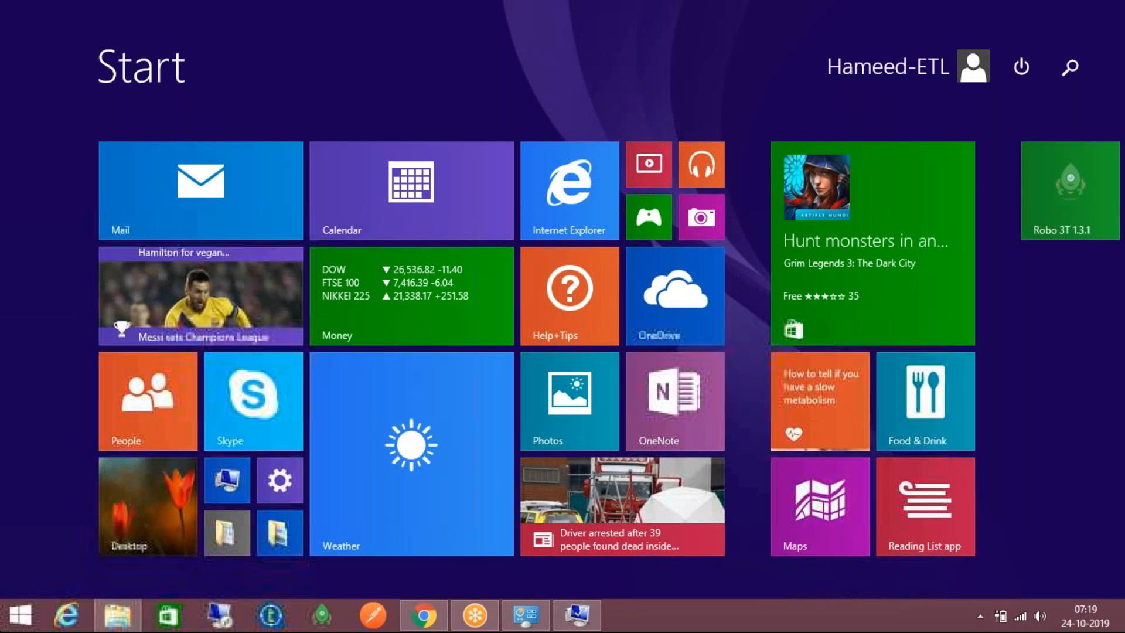
Launch Command Prompt via cmd and run java -version, confirming Java 1.8.0_201
text(cmd)
key(Return)
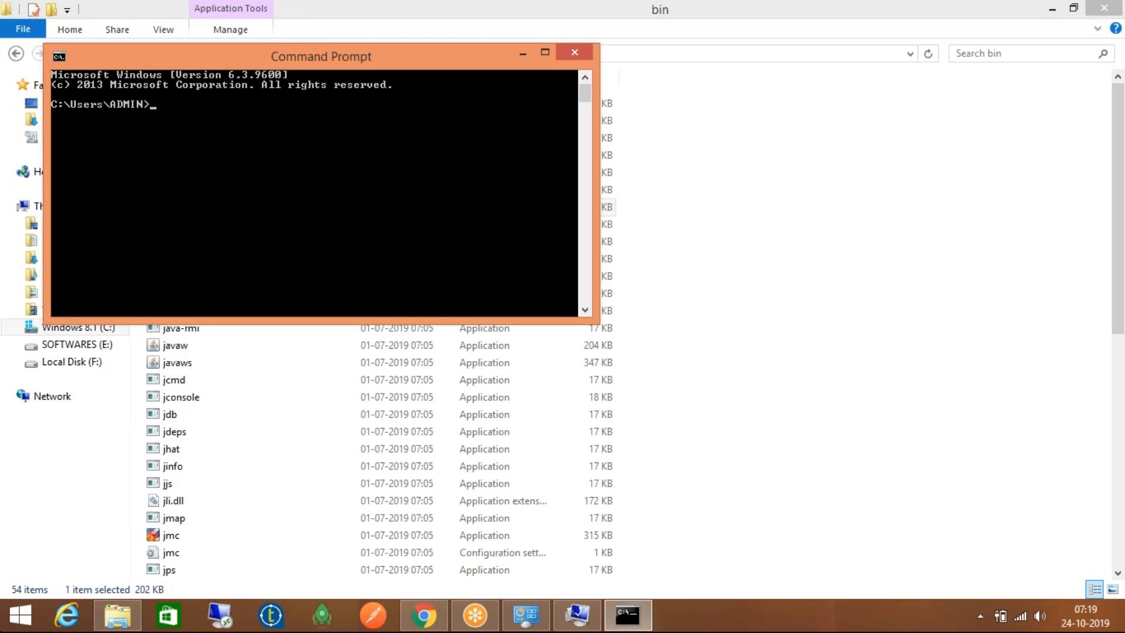
text(java -version)
key(Return)
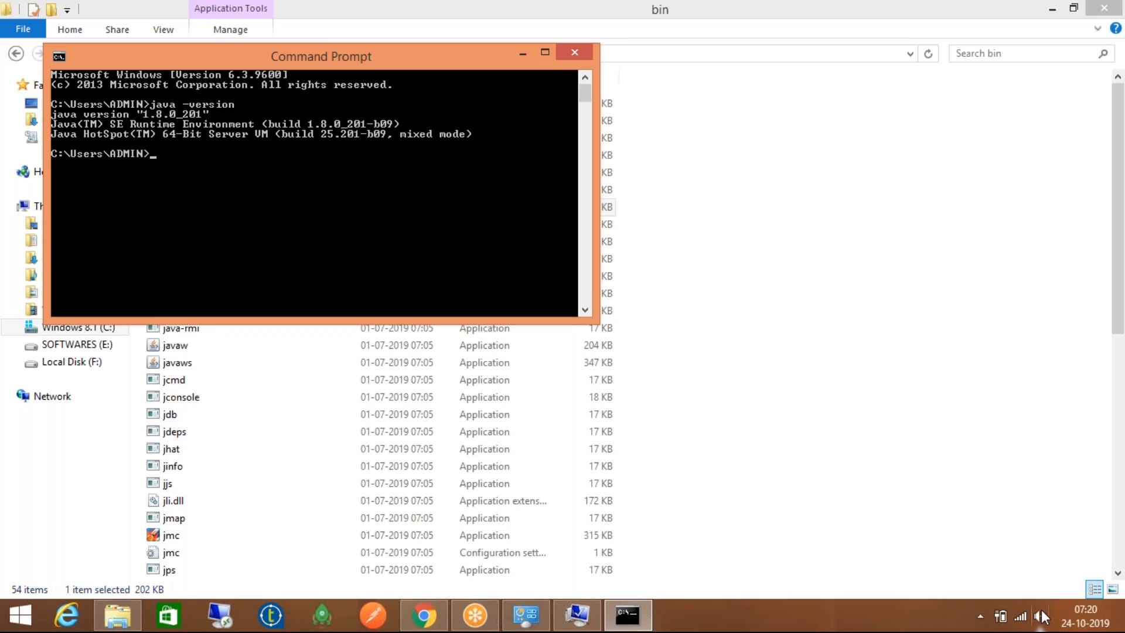
Bring back the System Properties dialogs and cancel the Path editor without saving
mouse_move(589, 614)
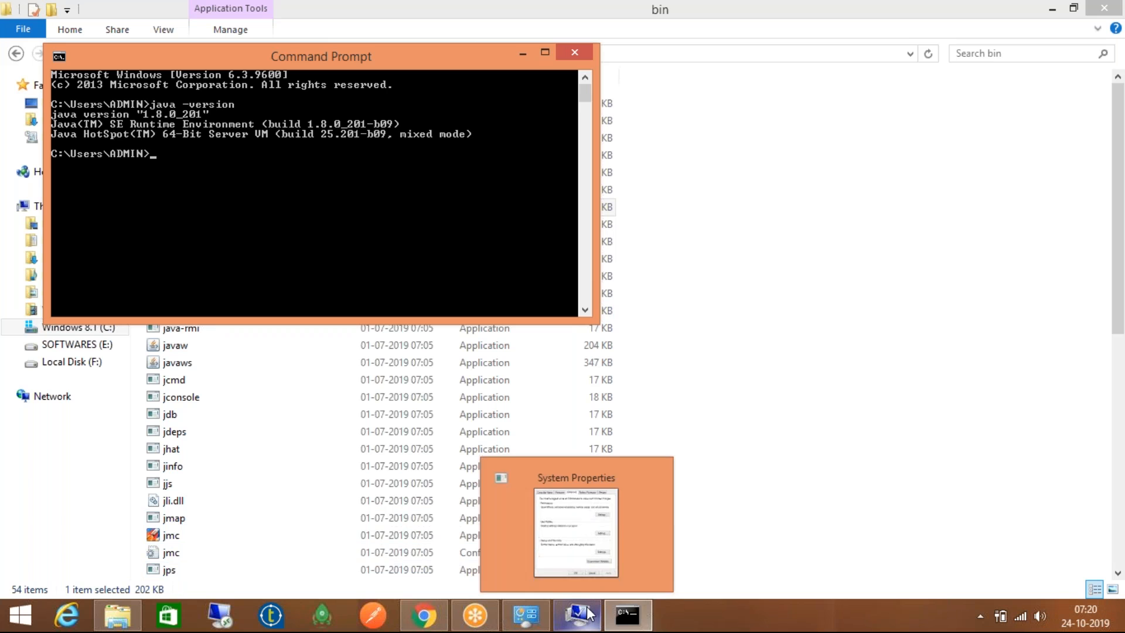
click(474, 616)
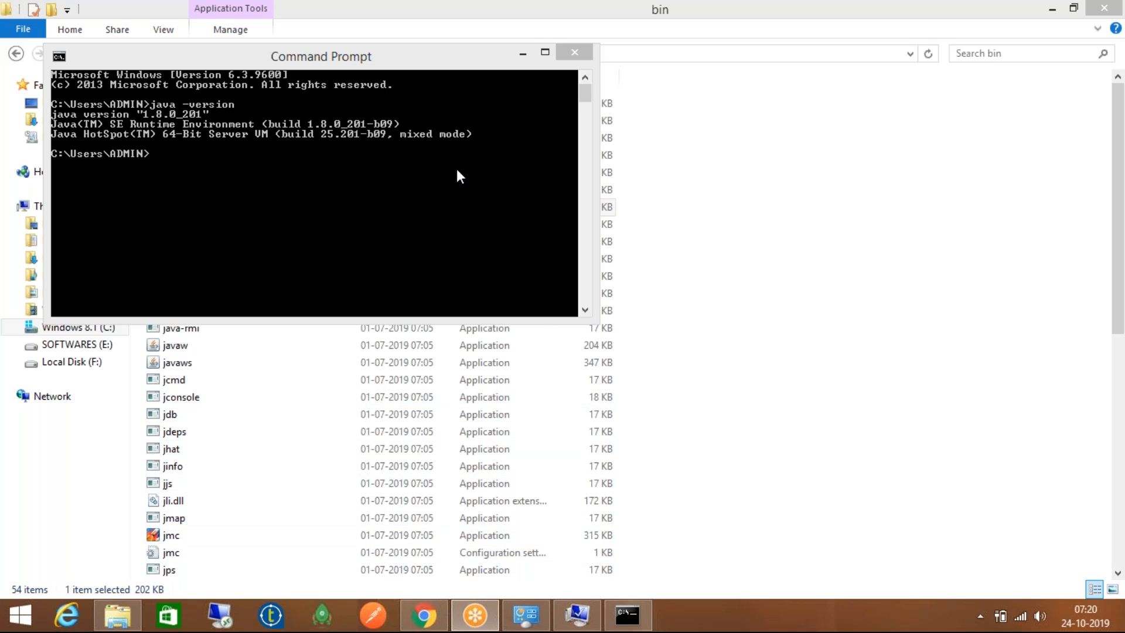
click(522, 52)
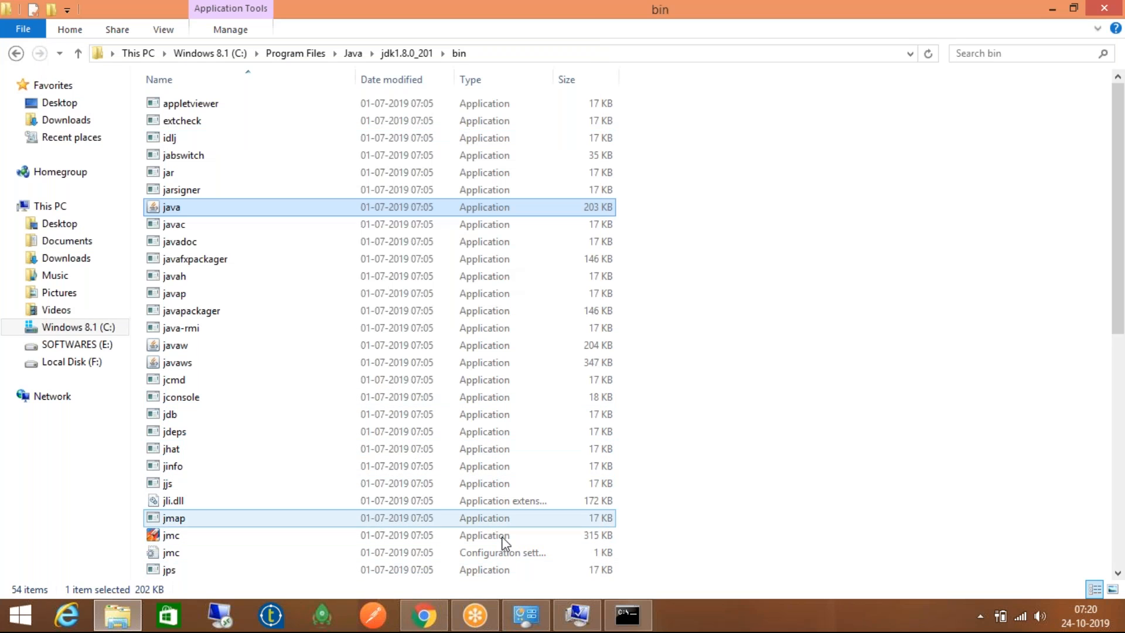
click(577, 615)
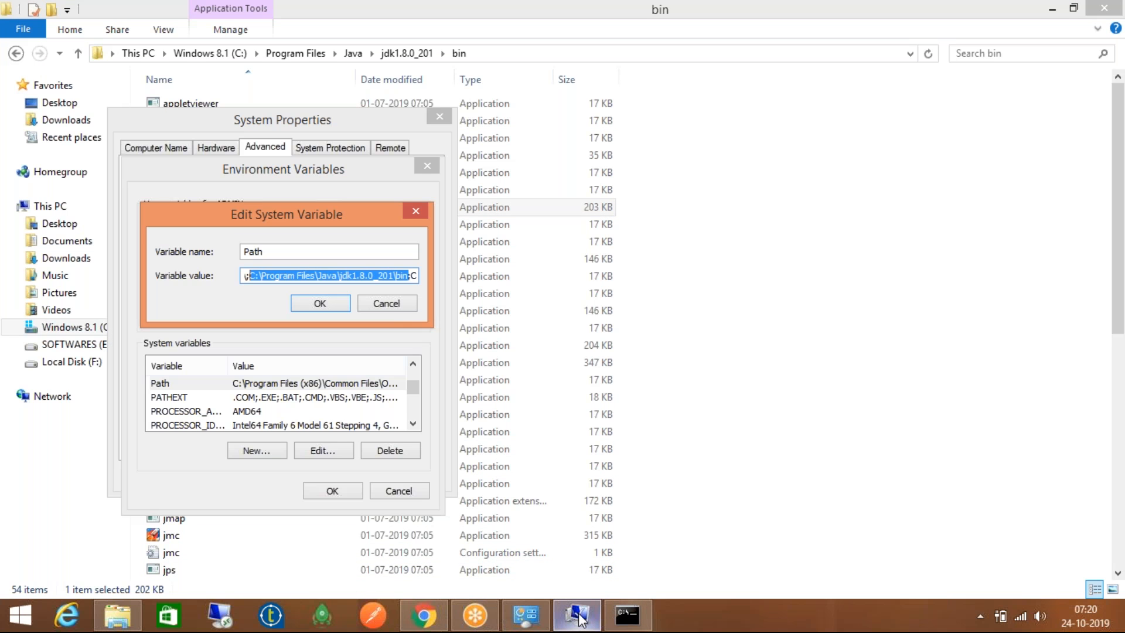
click(402, 303)
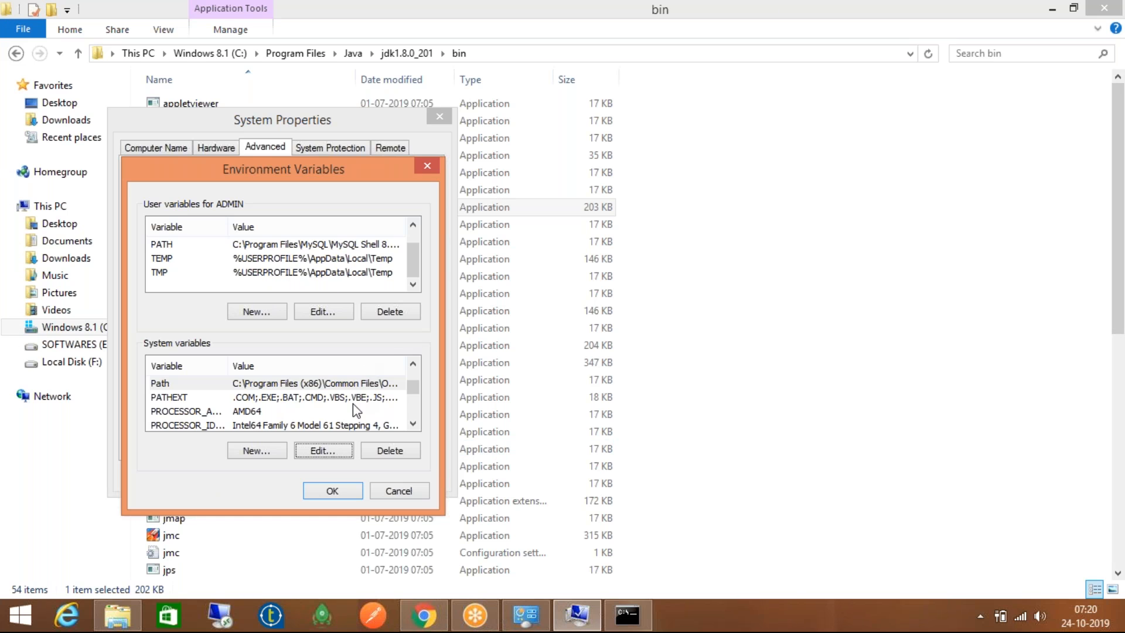
Cancel Environment Variables and System Properties, close the System window, and restore File Explorer
click(397, 492)
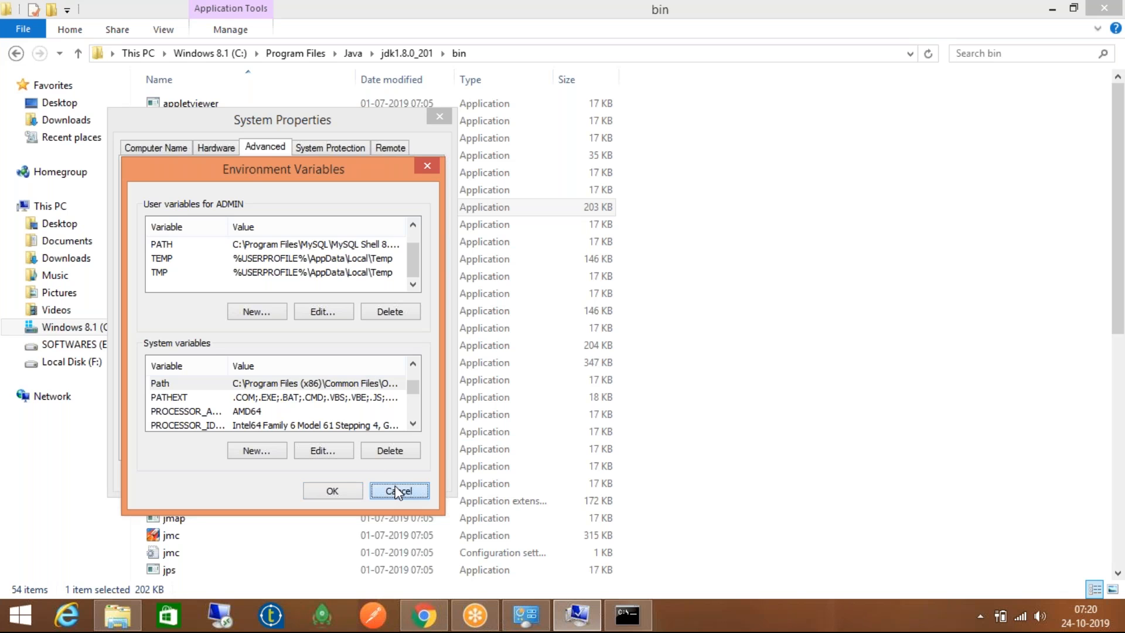
click(358, 478)
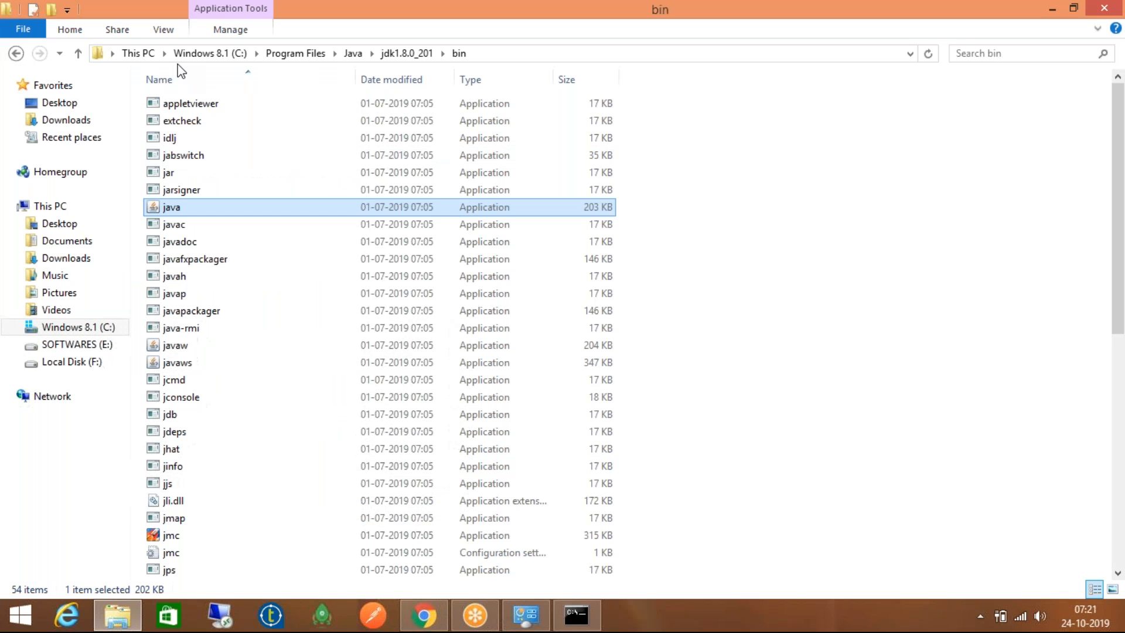
click(124, 626)
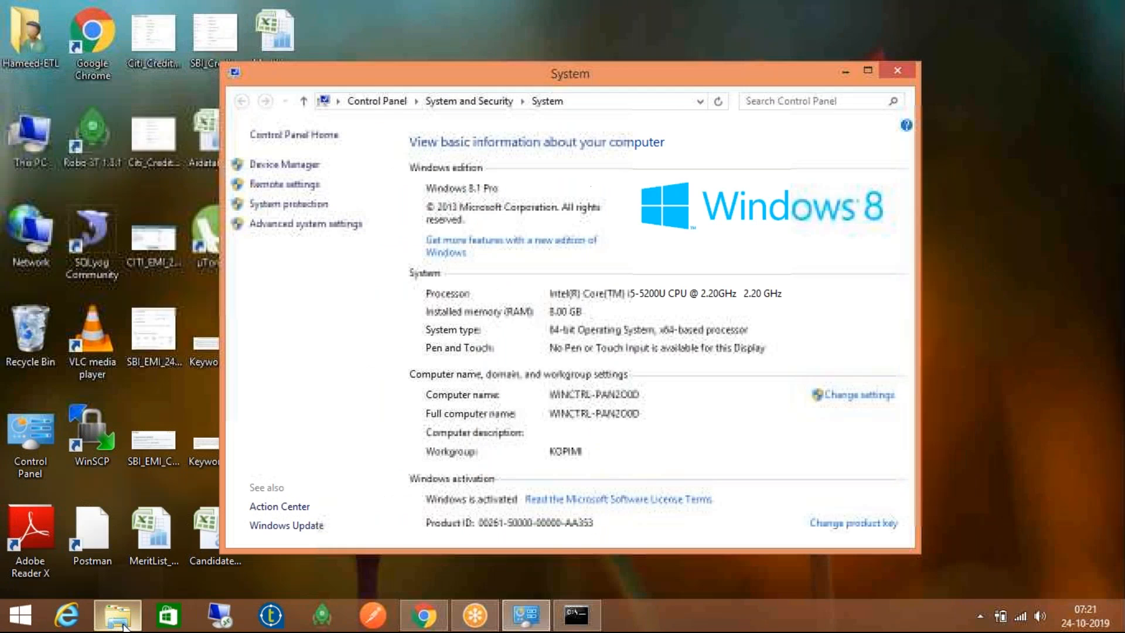
click(900, 69)
click(119, 615)
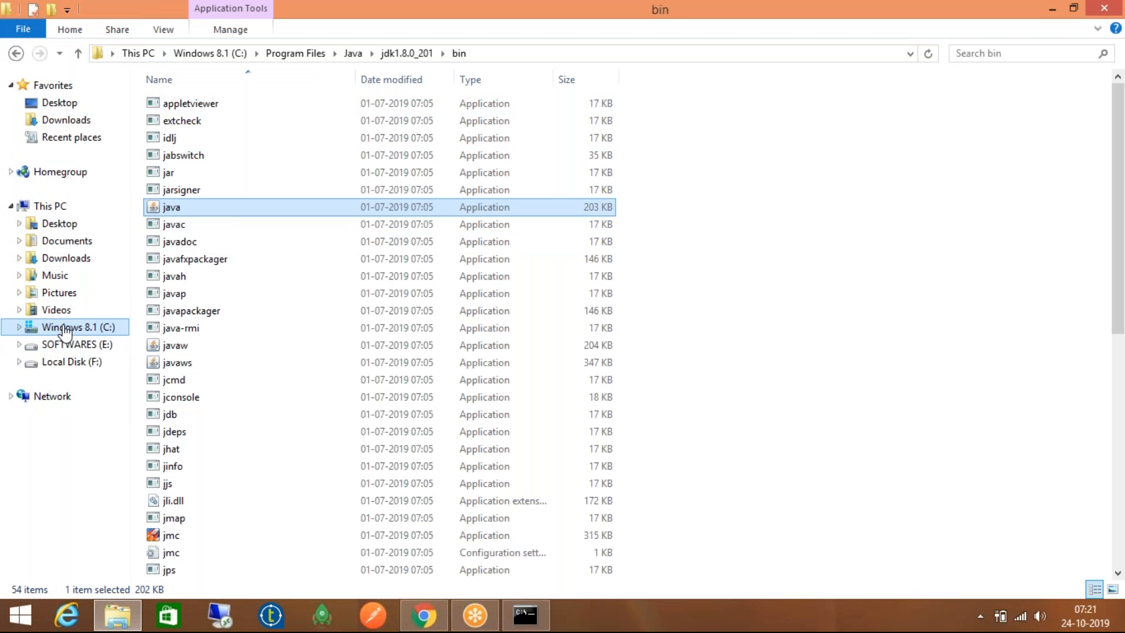
Open SOFTWARES (E:)\TOS_BD-20181026_1147-V7.1.1 and copy the inner Talend folder
click(73, 346)
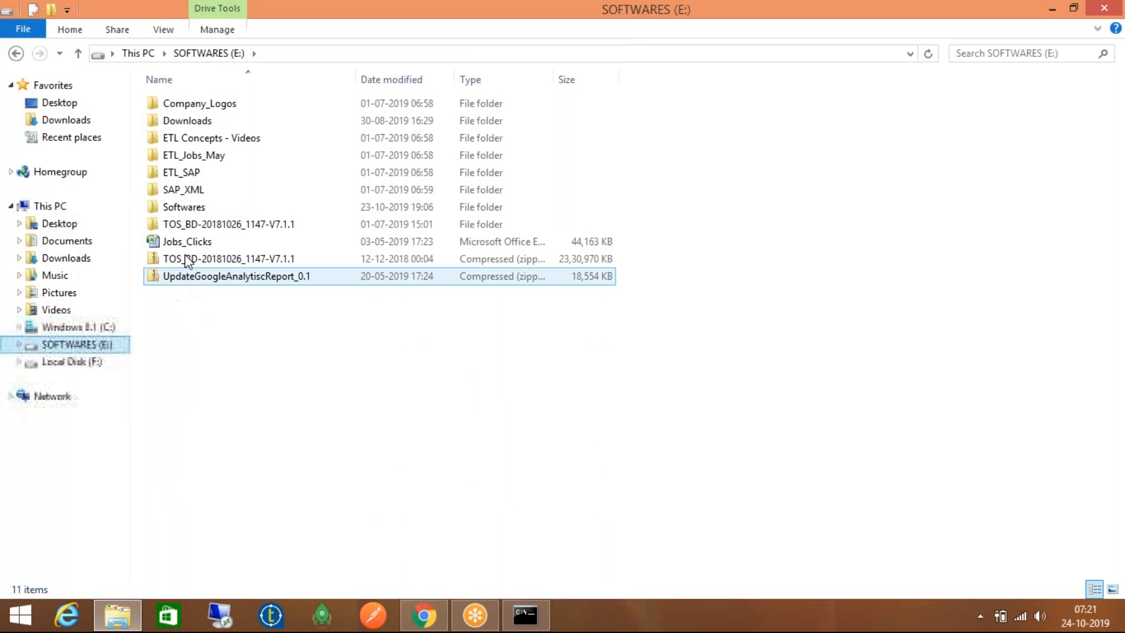
double_click(216, 225)
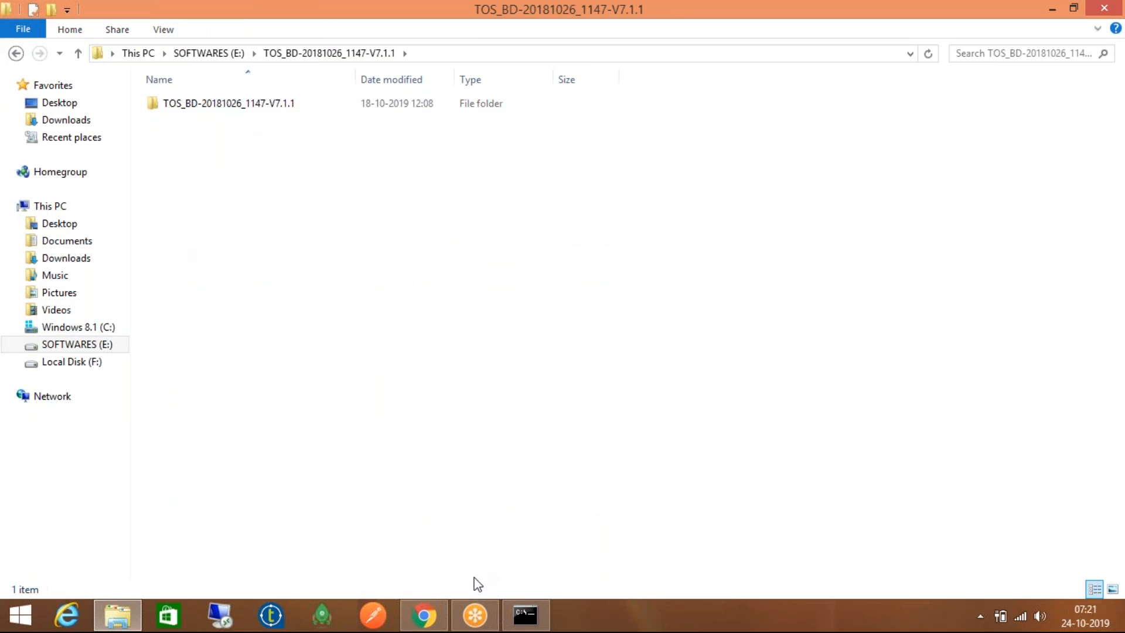
right_click(230, 105)
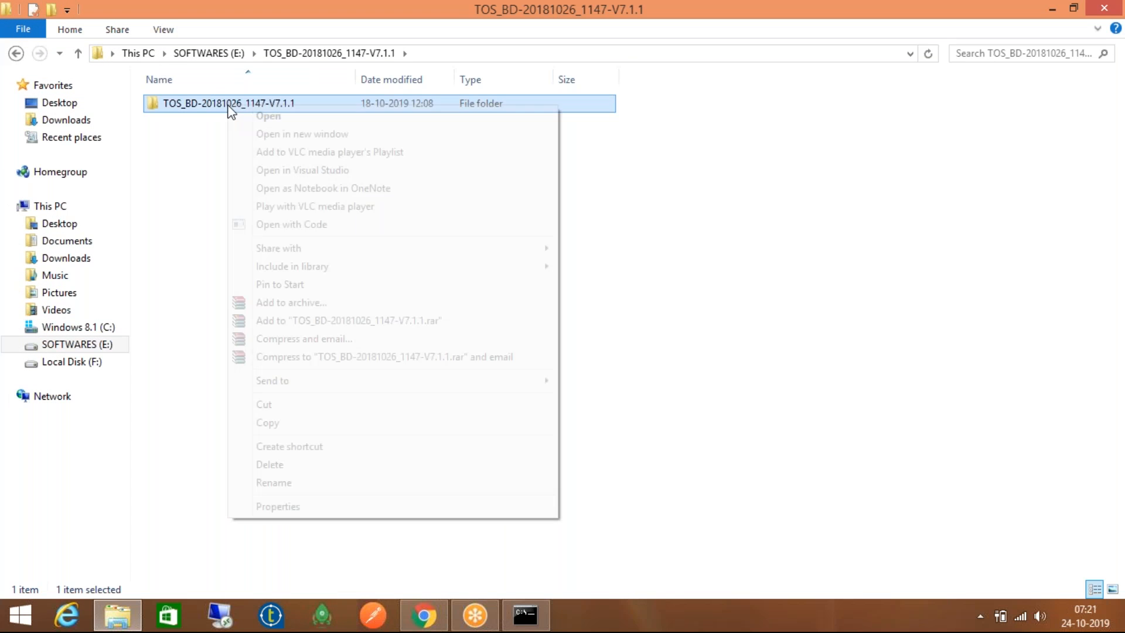
click(280, 424)
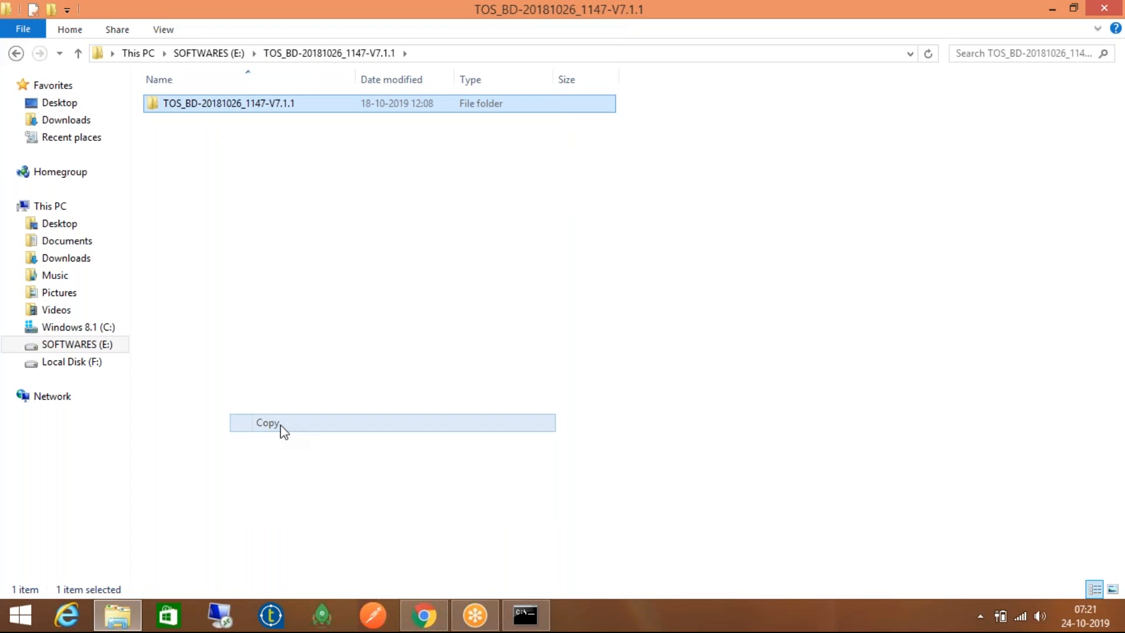
Check Local Disk (F:), return to E:, and launch Talend Open Studio for Big Data
click(93, 362)
click(287, 536)
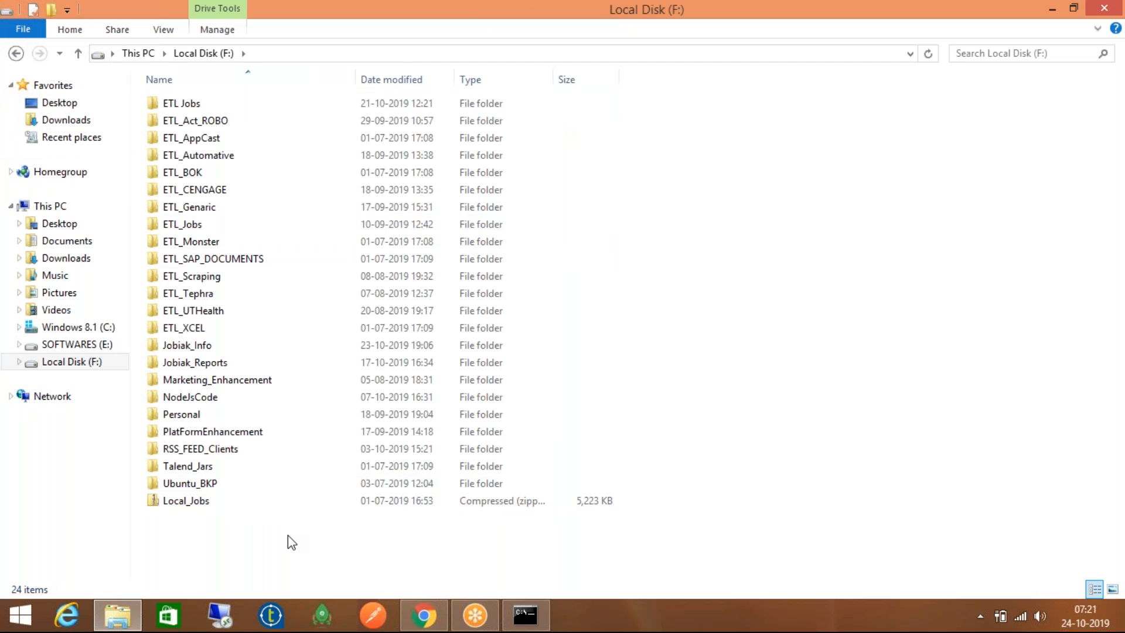
click(72, 346)
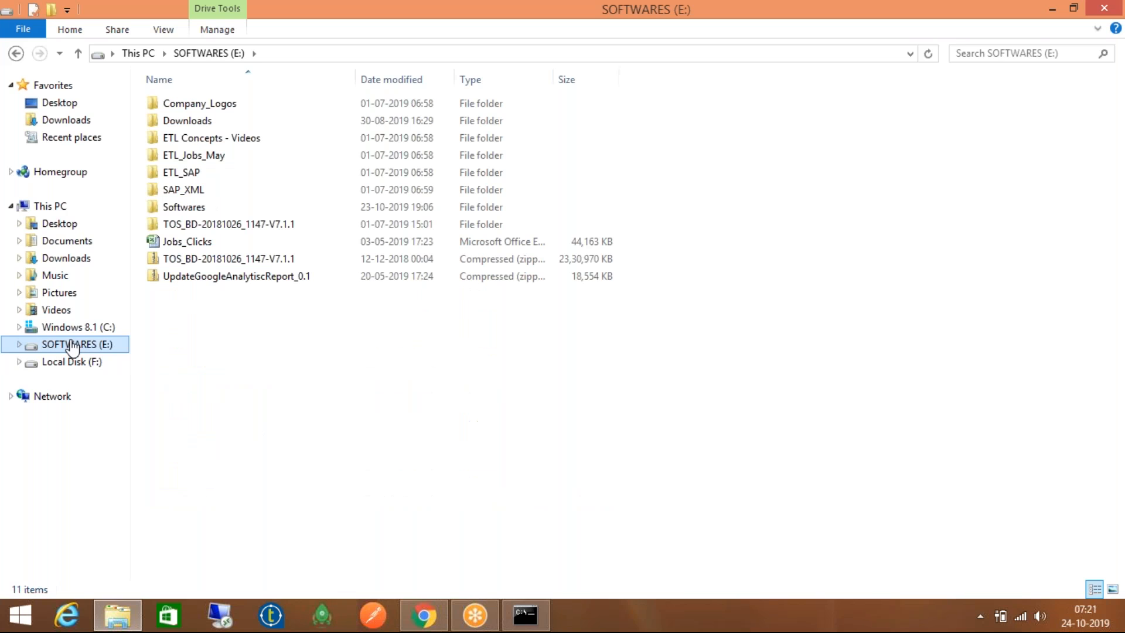
click(271, 615)
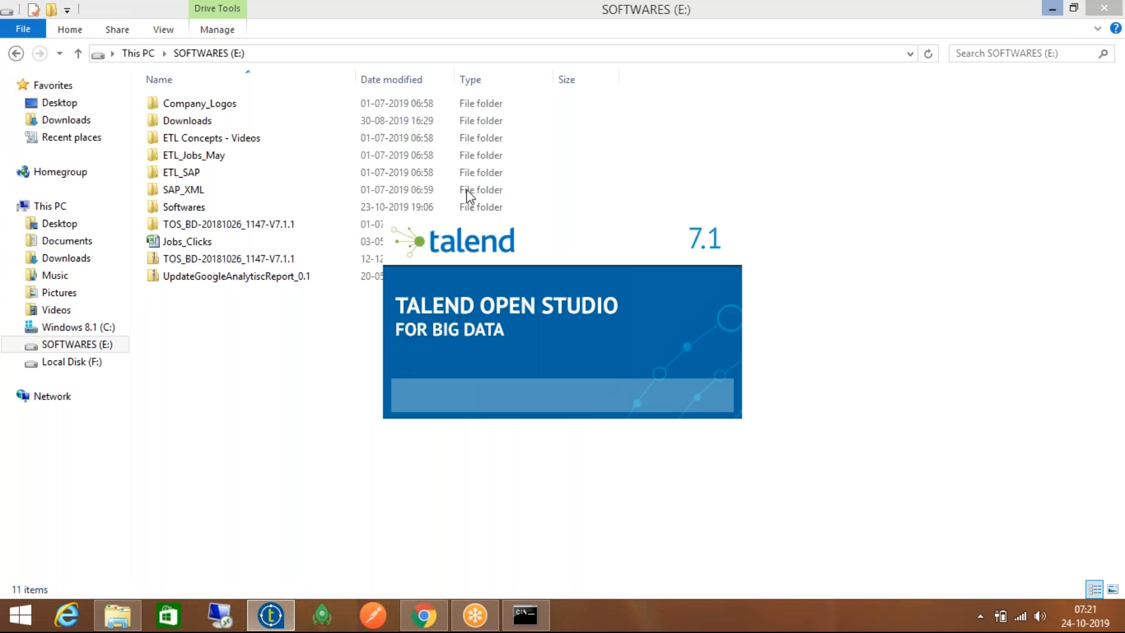
click(318, 222)
Open TOS_BD-20181026_1147-V7.1.1, its same-named inner folder, then the workspace folder
double_click(321, 225)
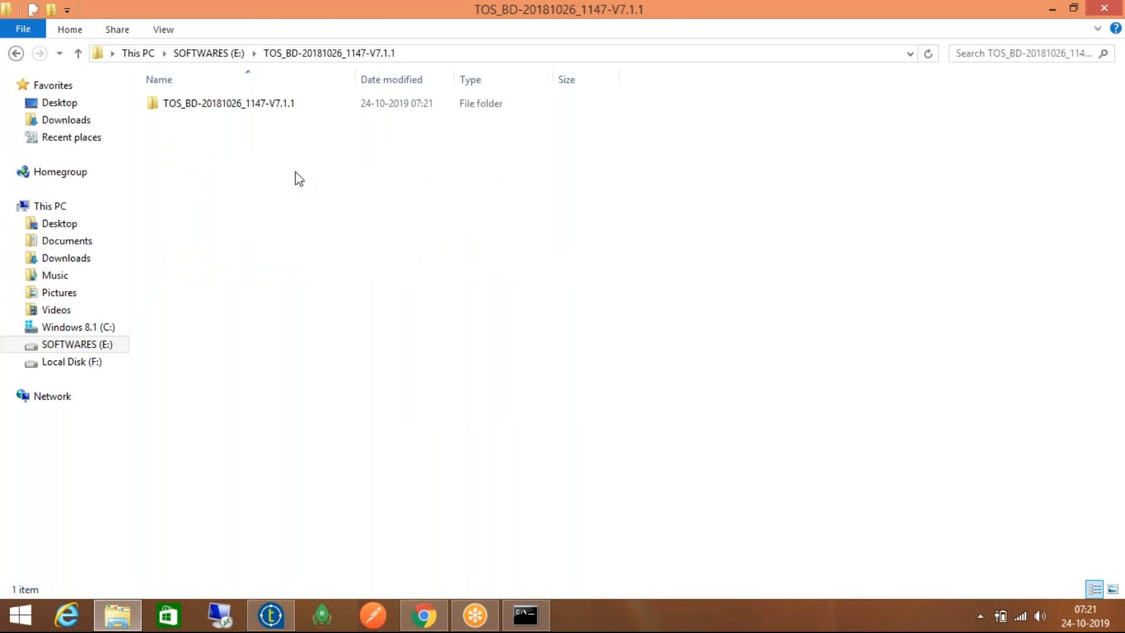
double_click(246, 106)
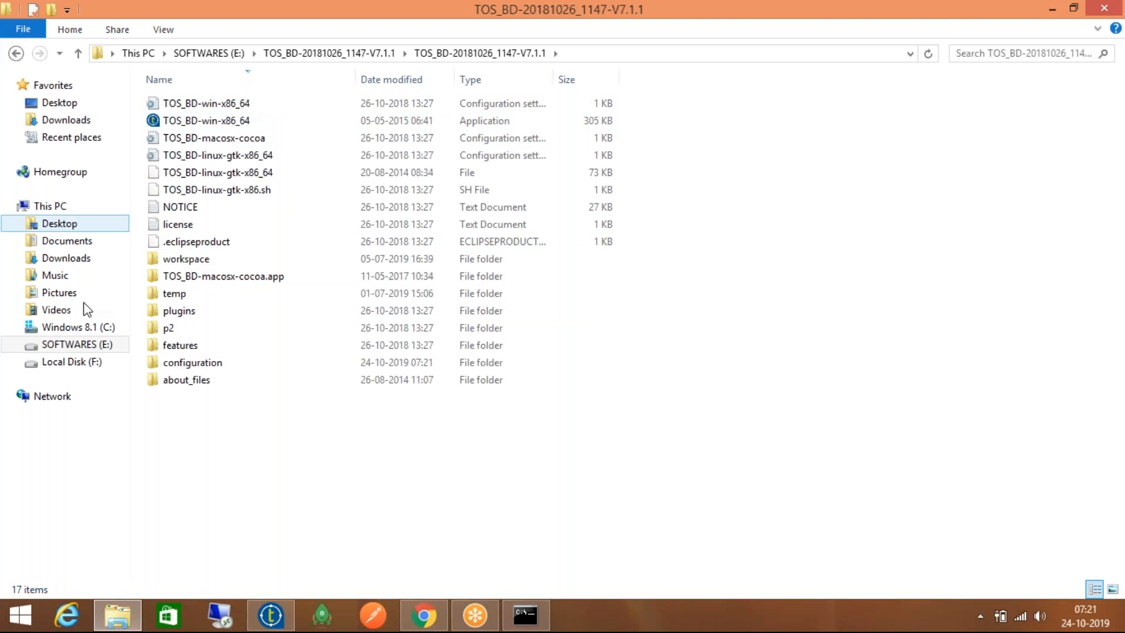
double_click(200, 268)
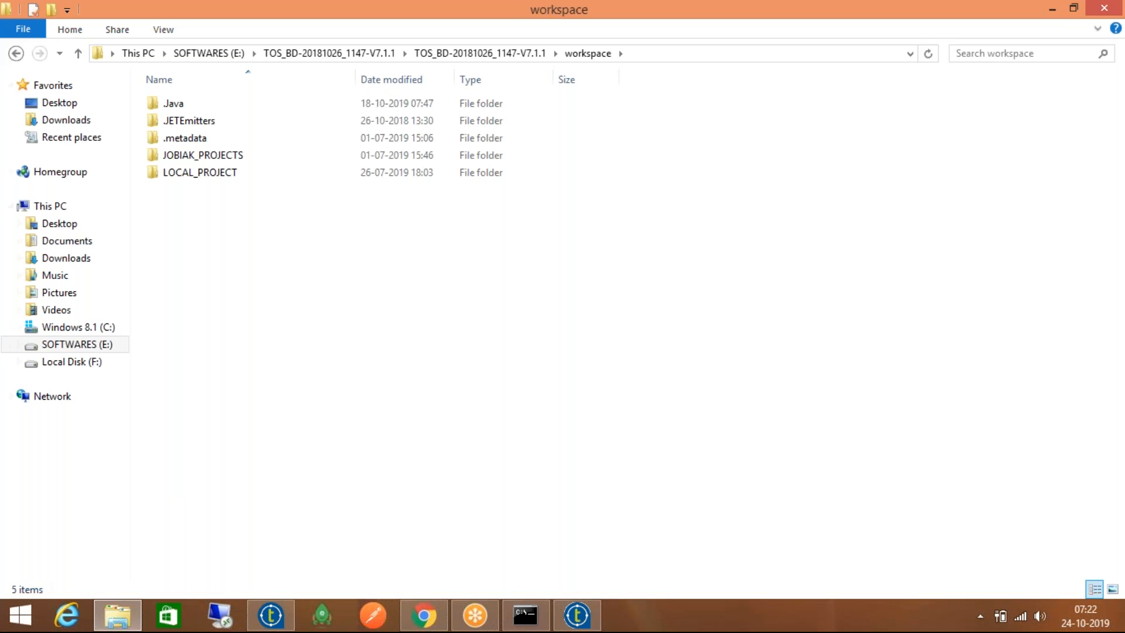
Show the workspace's full path in the address bar and select its V7.1.1\workspace part
click(650, 54)
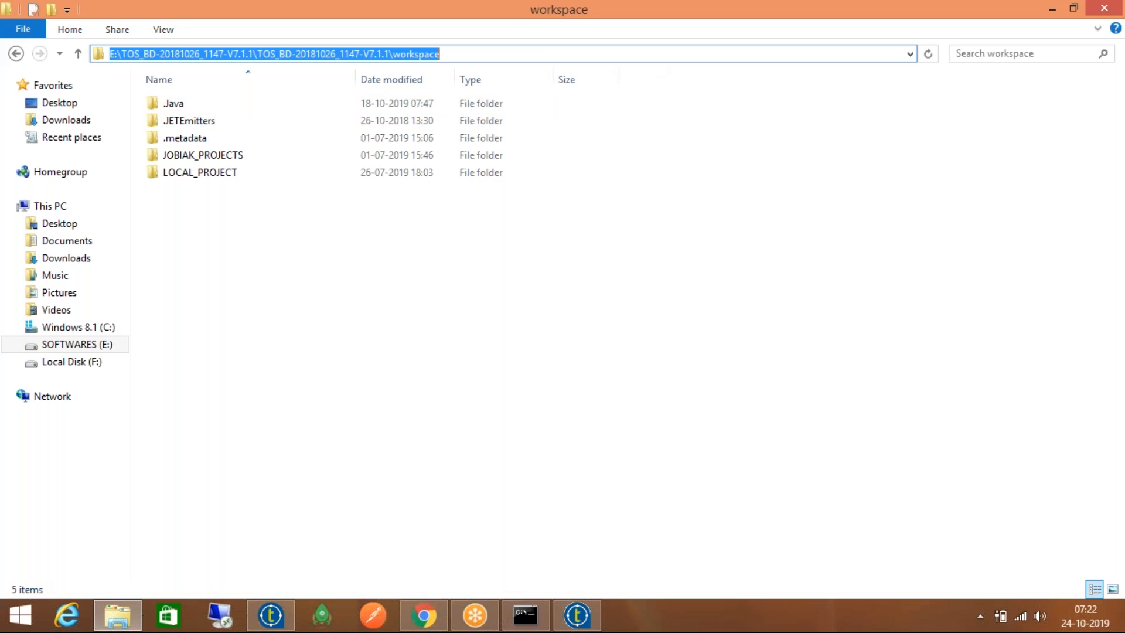
double_click(574, 53)
click(574, 54)
double_click(574, 53)
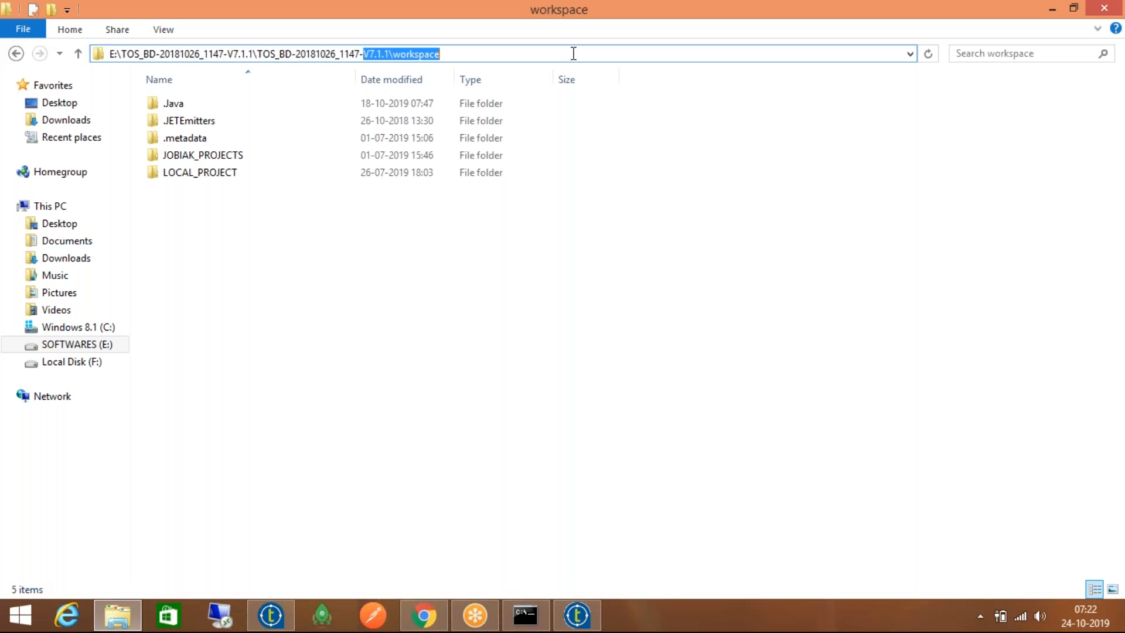
click(573, 53)
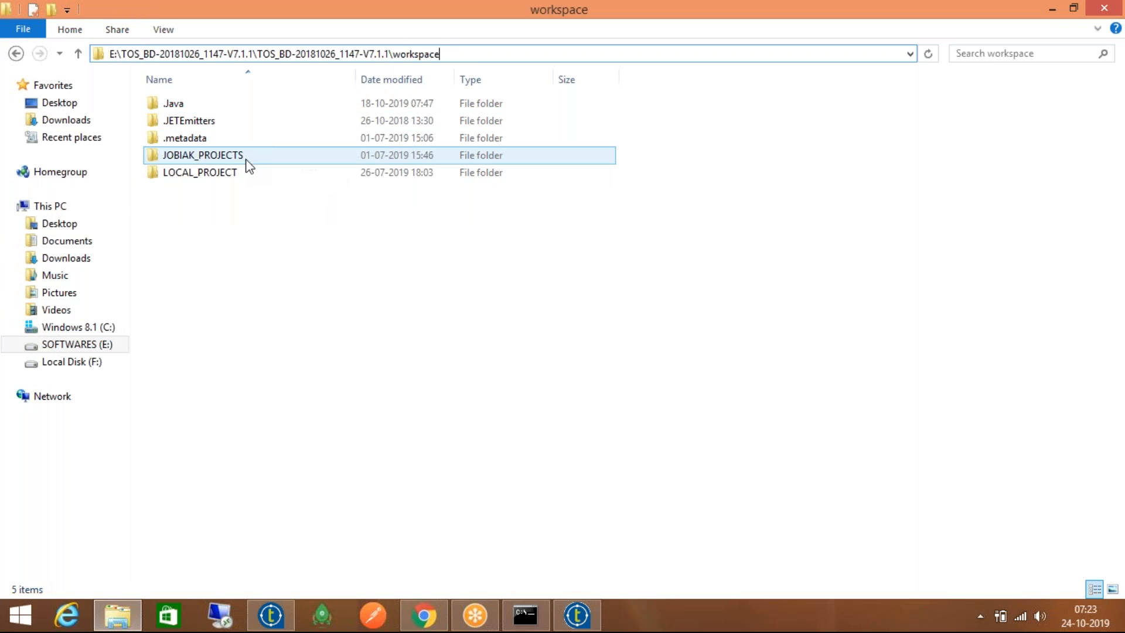
Look over the LOCAL_PROJECT and JOBIAK_PROJECTS folders, then bring the Talend project dialog forward
click(245, 174)
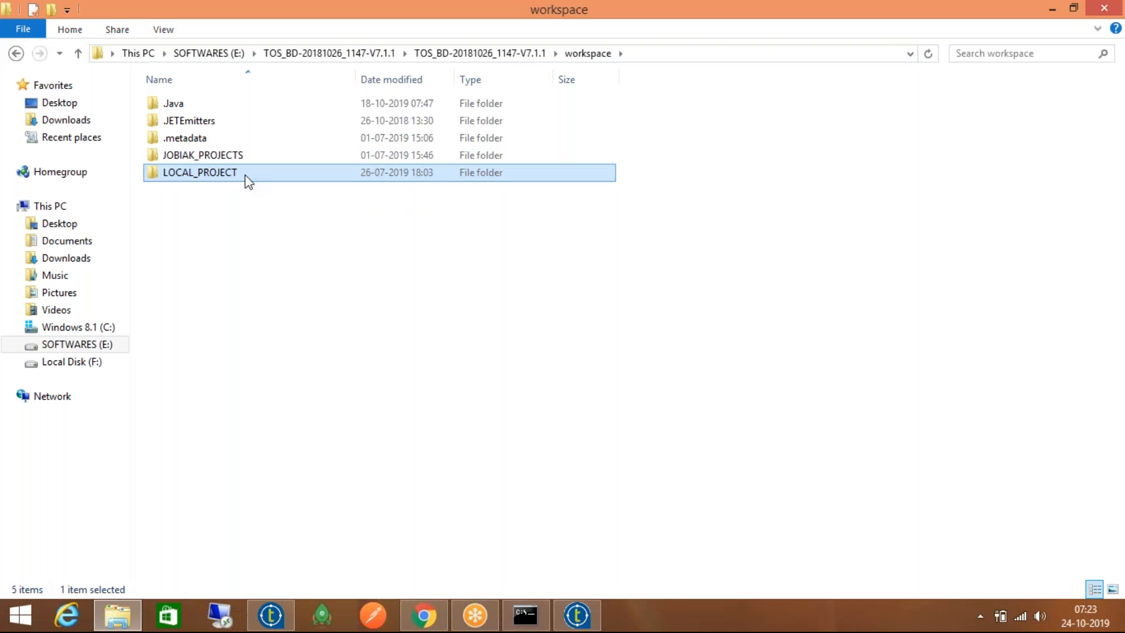
click(245, 157)
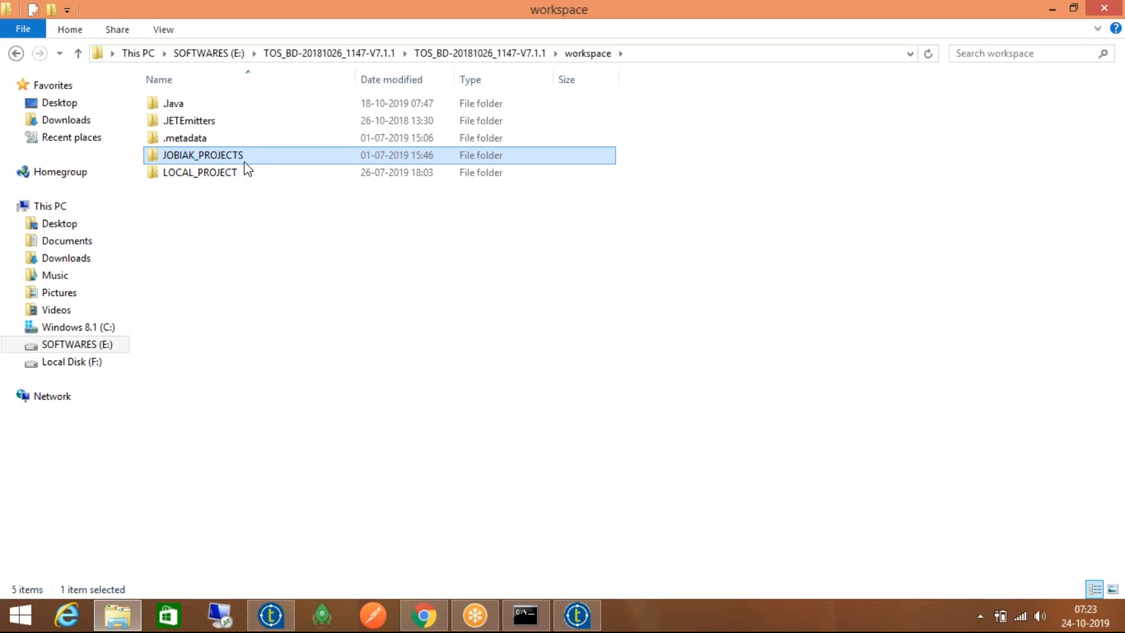
mouse_move(262, 159)
click(652, 57)
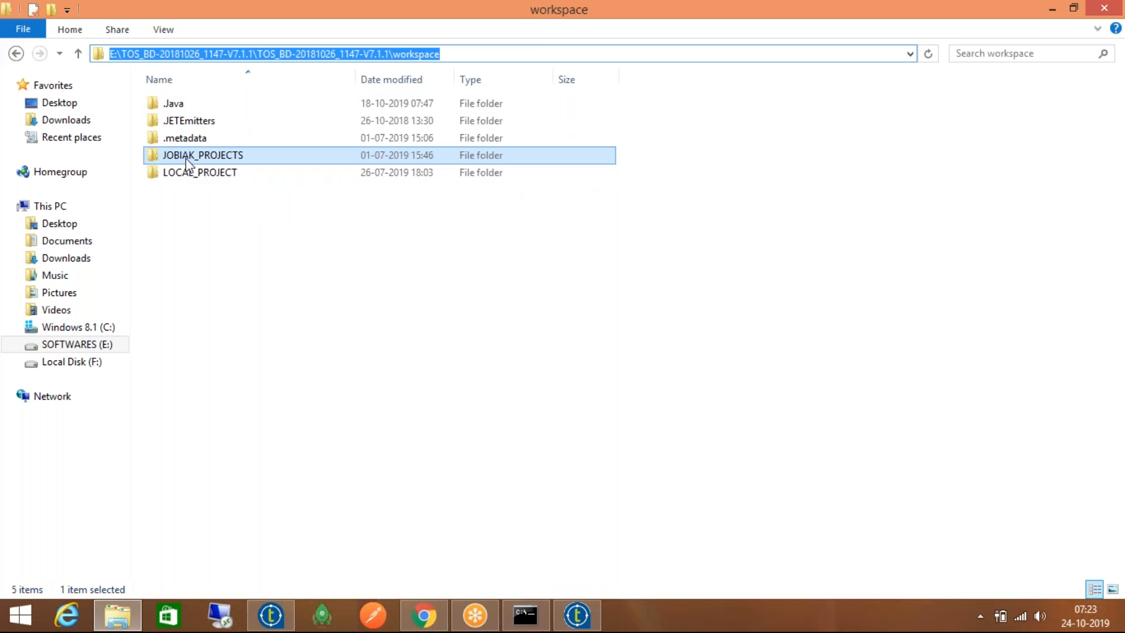
click(231, 157)
click(234, 173)
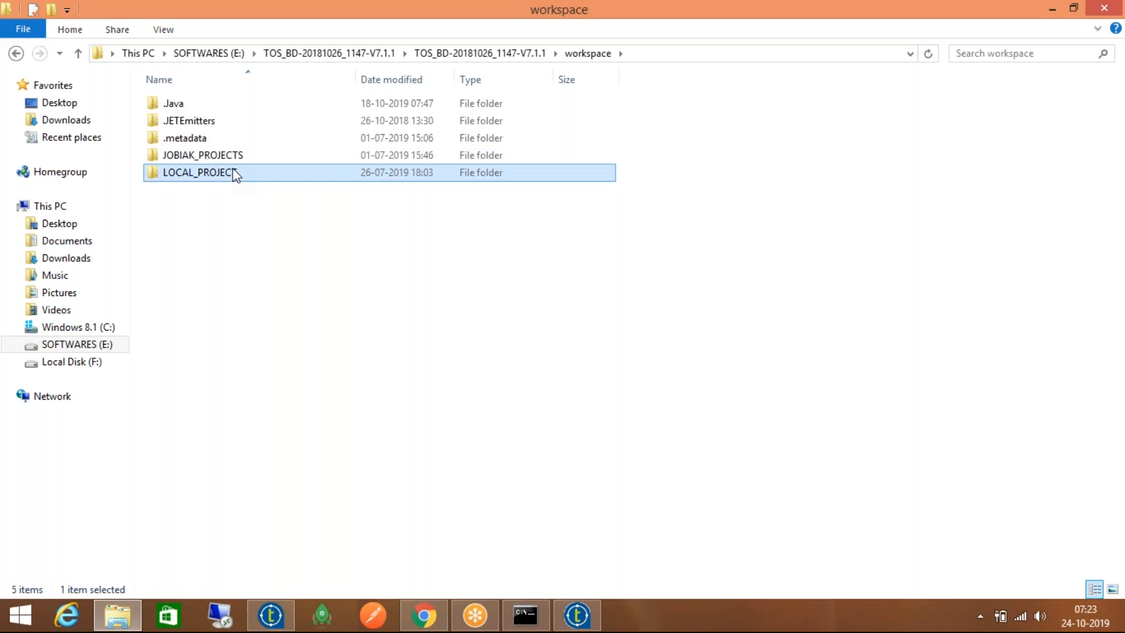
click(234, 156)
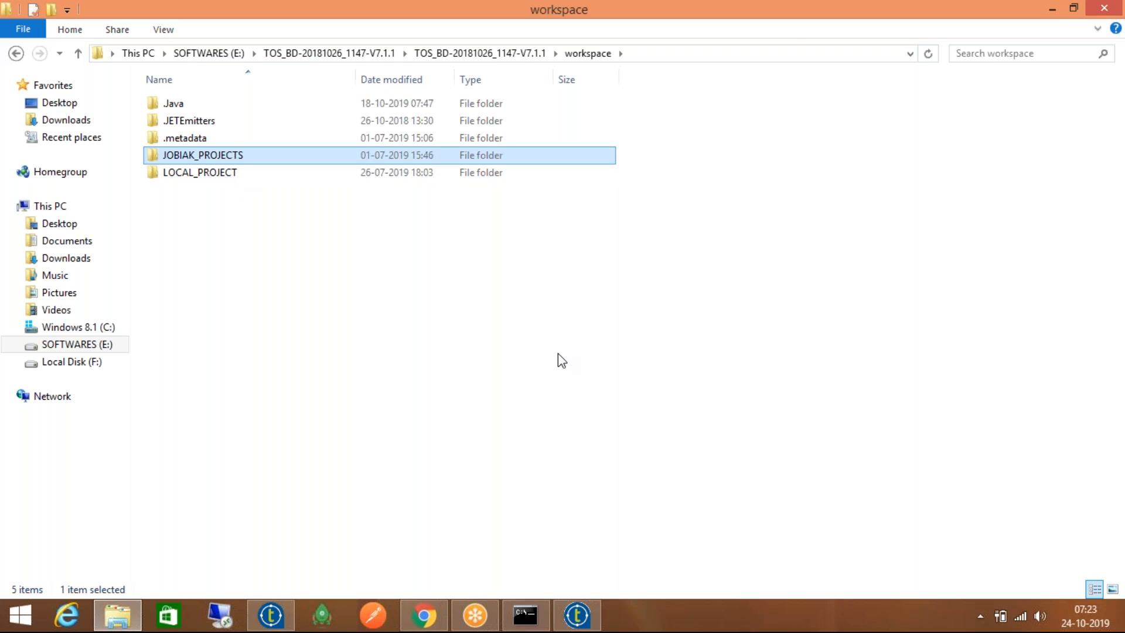
click(577, 616)
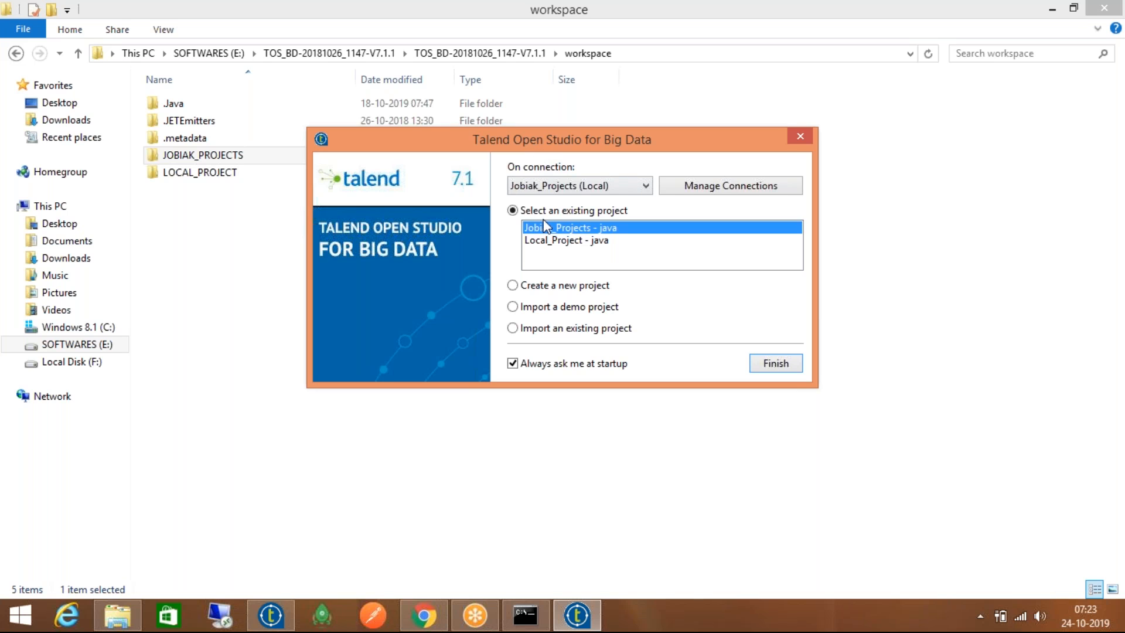
After reviewing the import options, create a new project named GPS_InfoTech
click(552, 291)
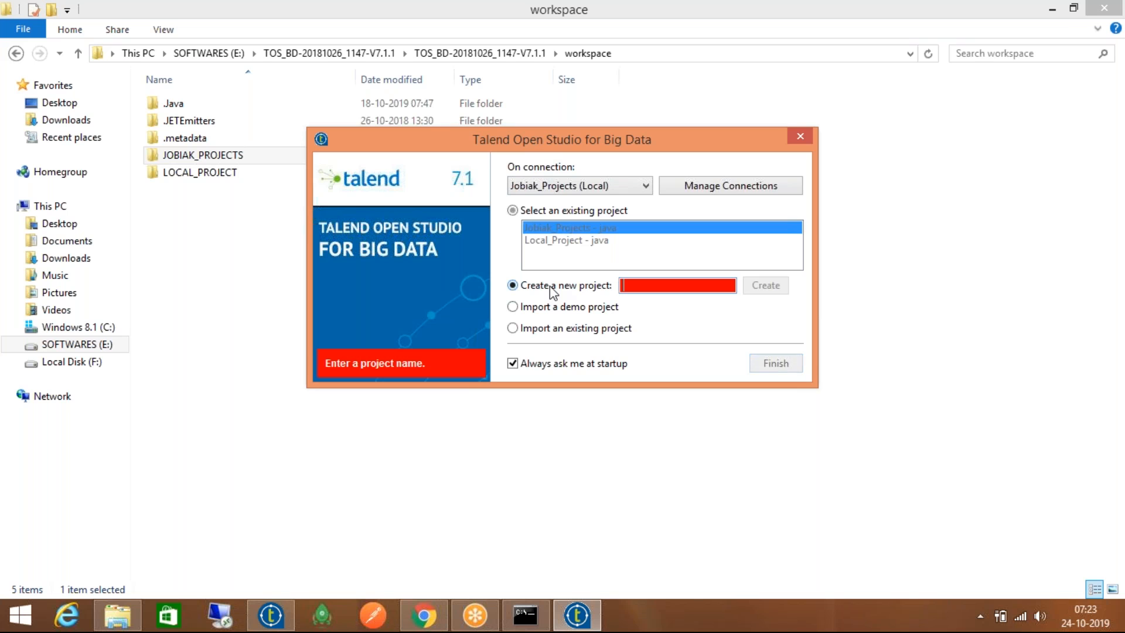
click(555, 329)
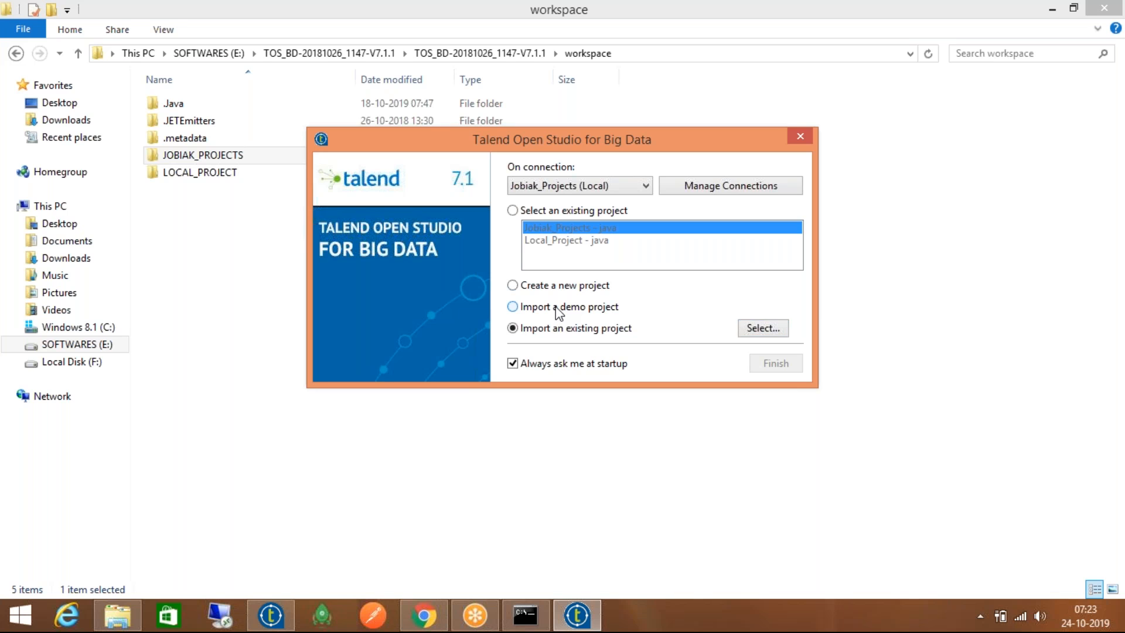
click(560, 309)
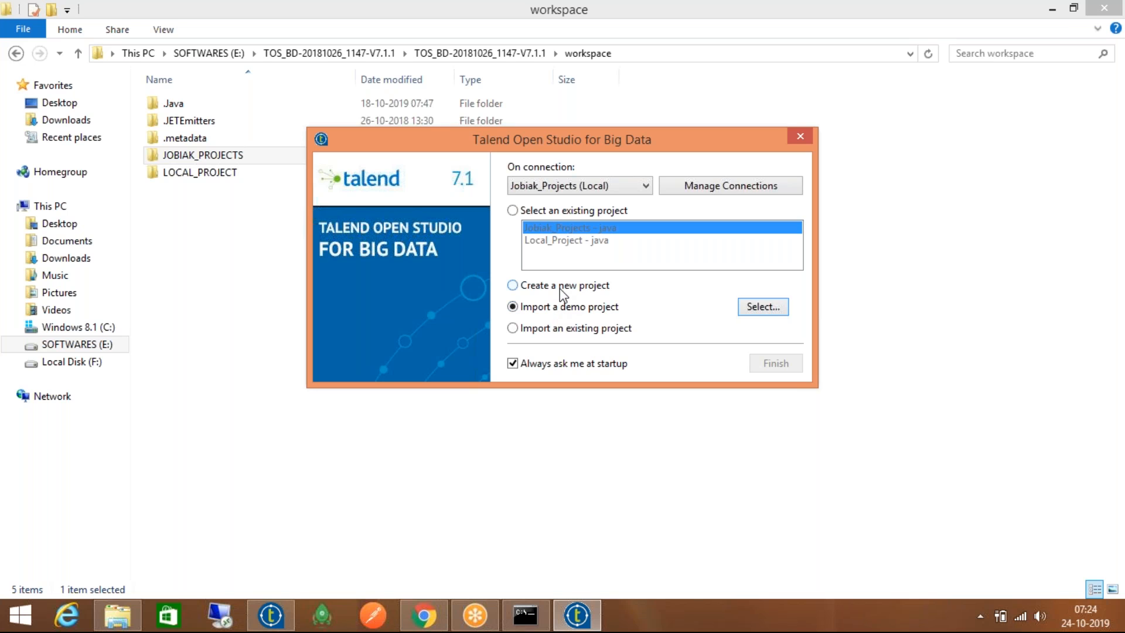
click(560, 288)
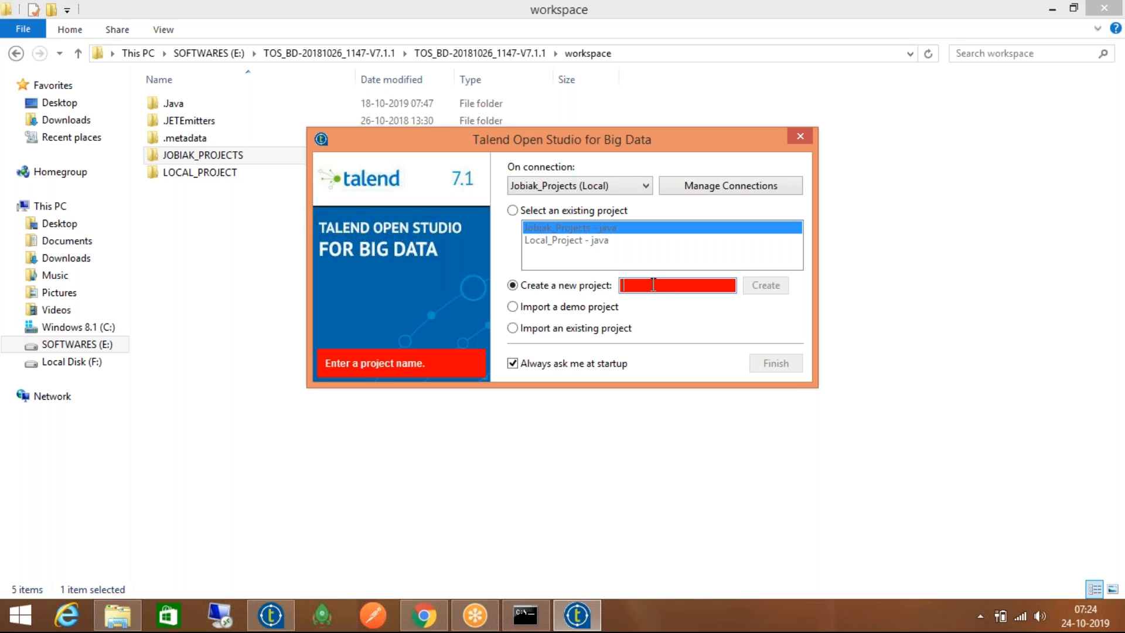
text(G)
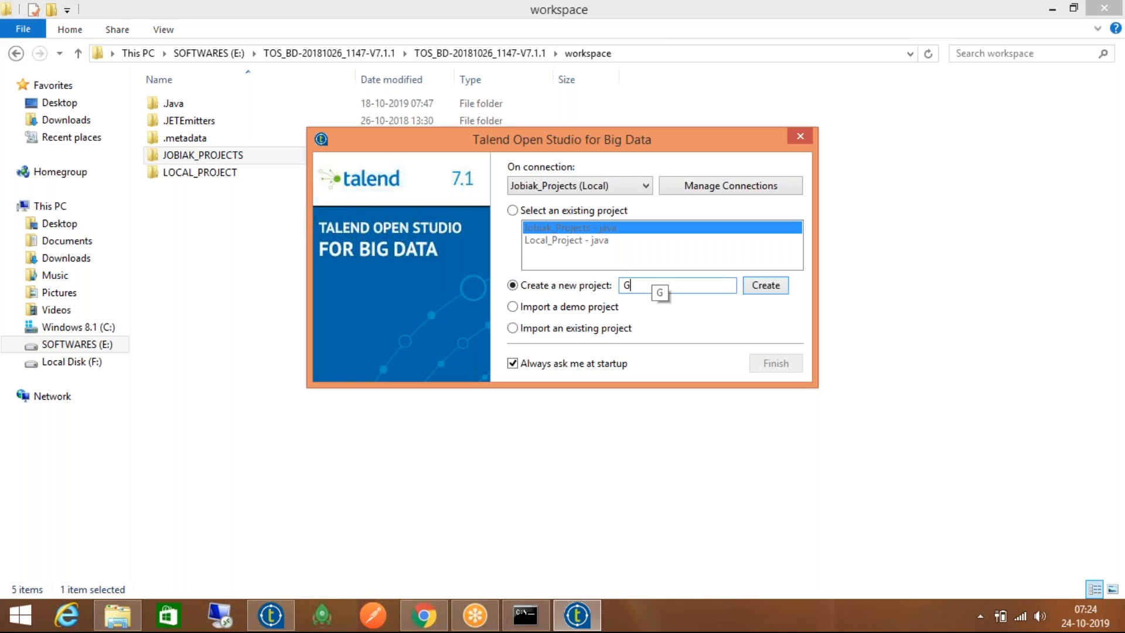
text(PS_InfoTech)
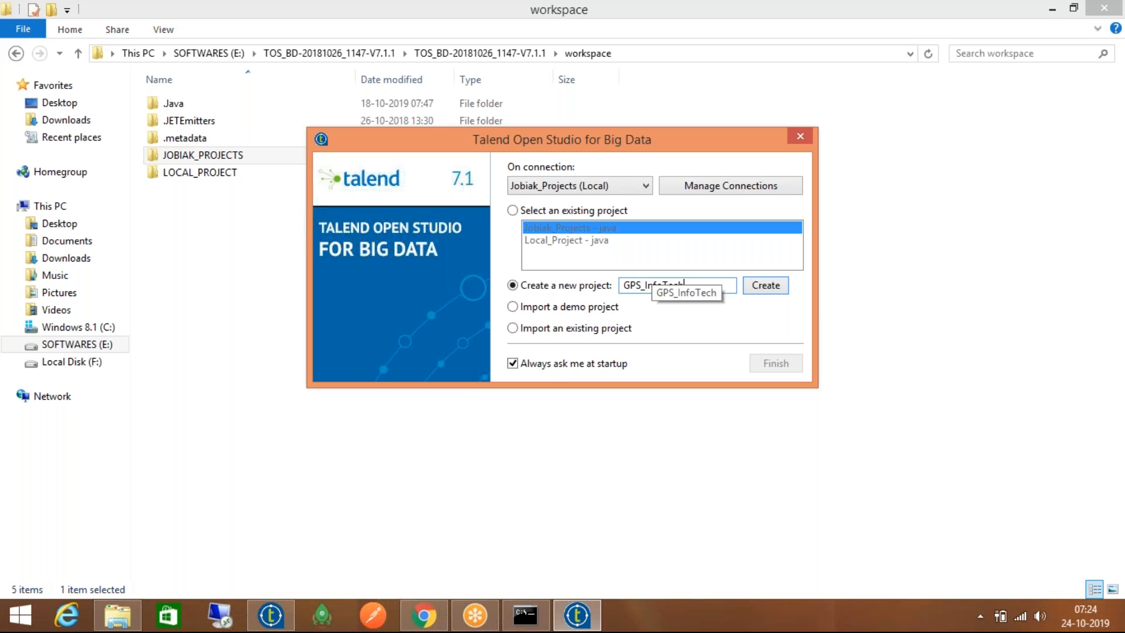
click(765, 284)
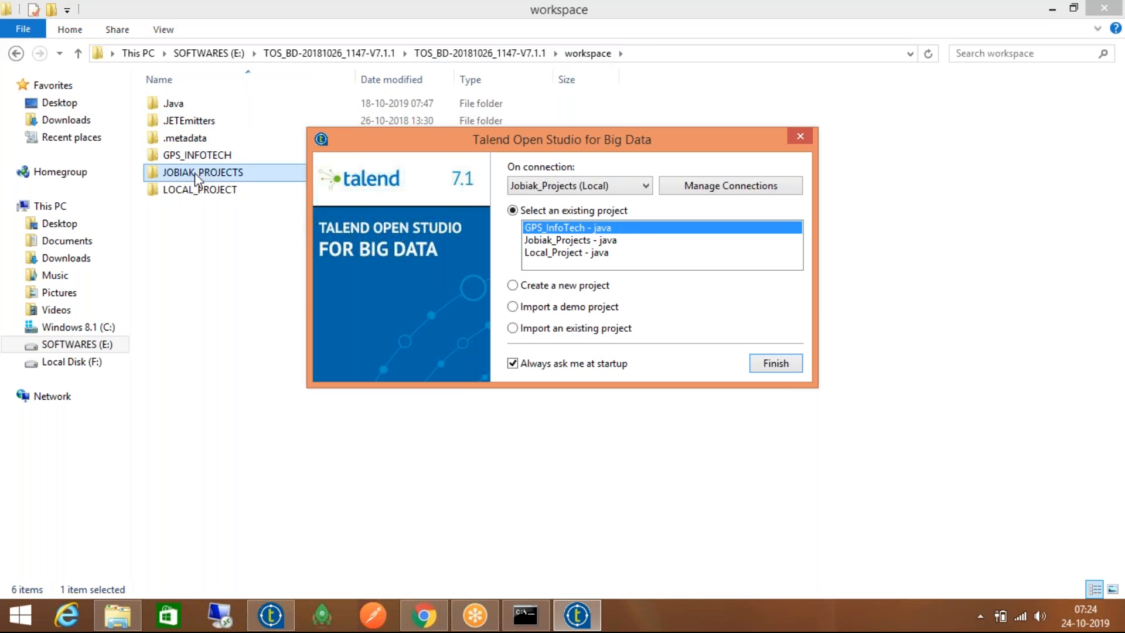
Open the GPS_INFOTECH folder and view talend.project in Notepad++, then close it
double_click(209, 156)
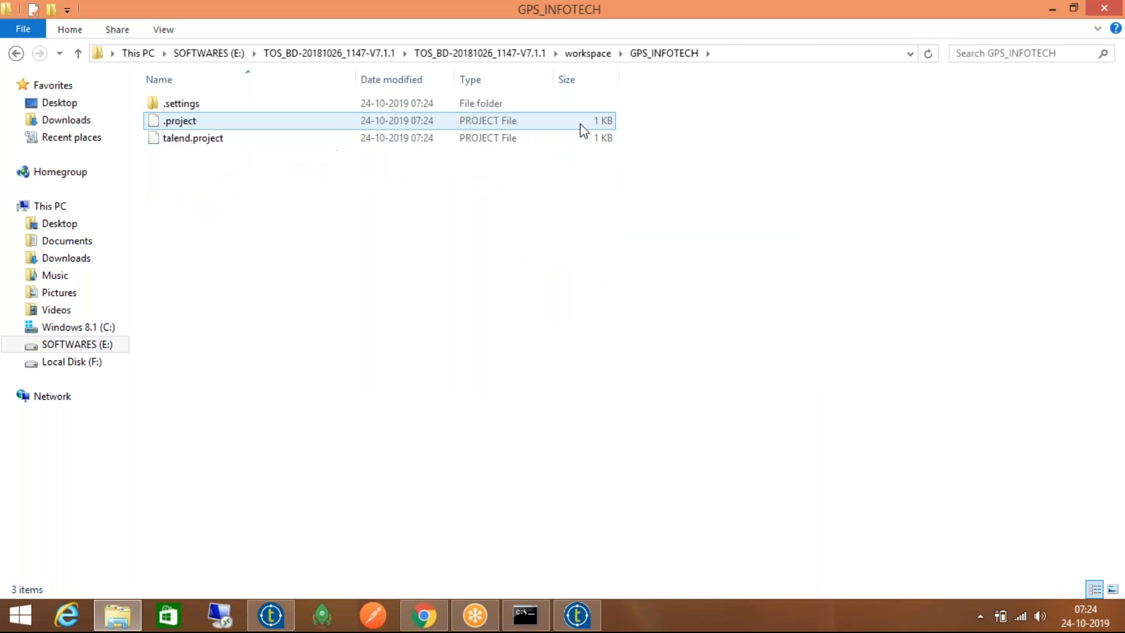
click(245, 141)
right_click(245, 141)
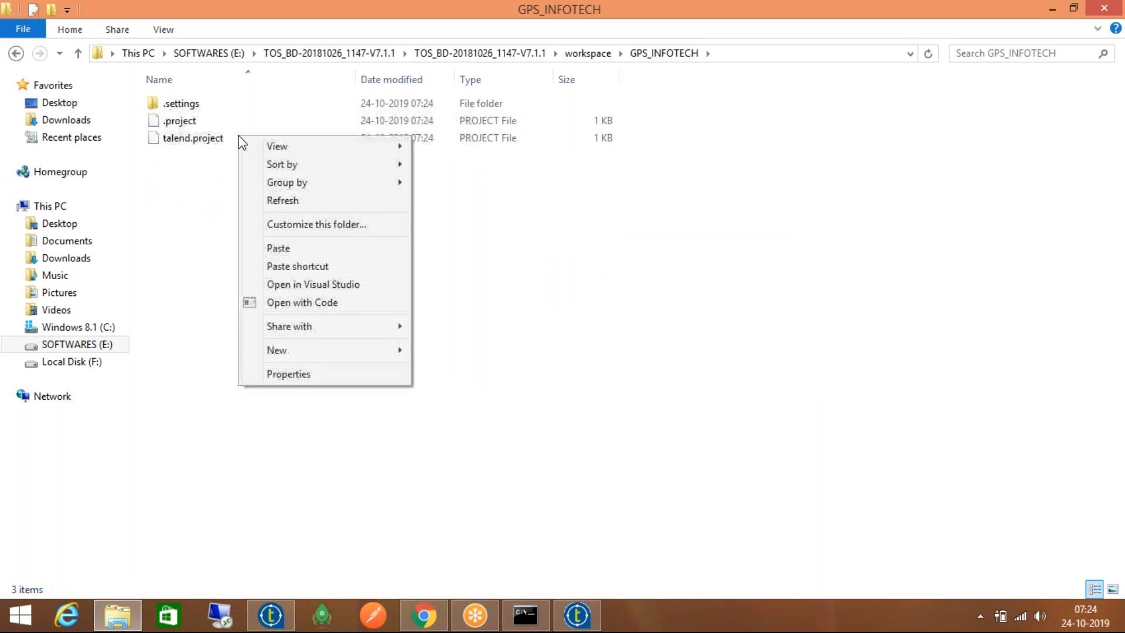
click(186, 141)
right_click(185, 141)
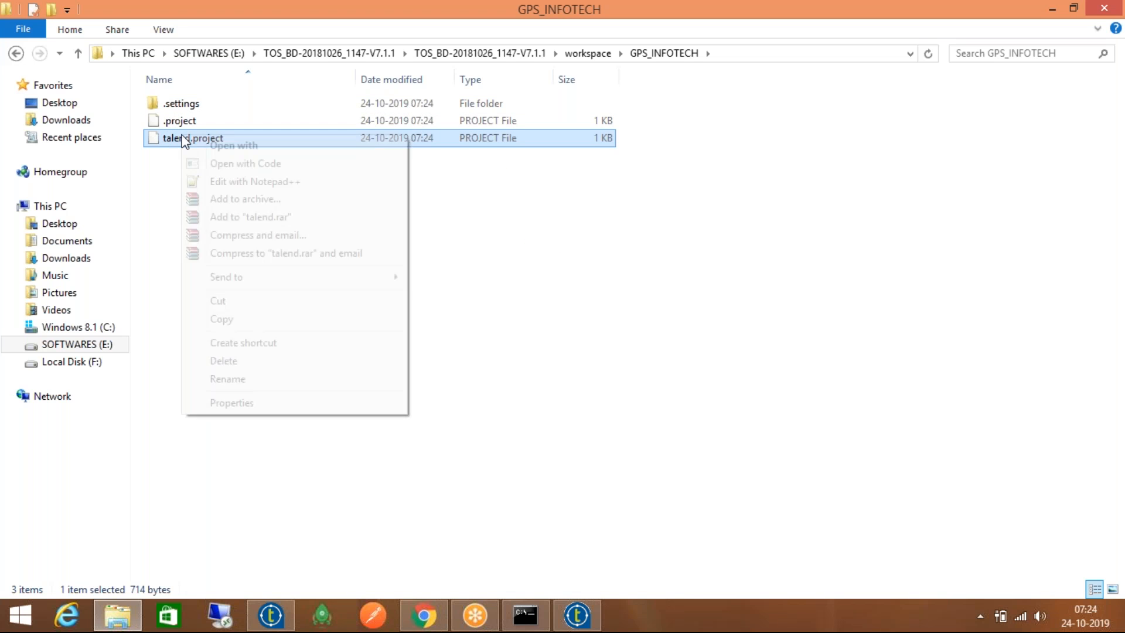
click(245, 182)
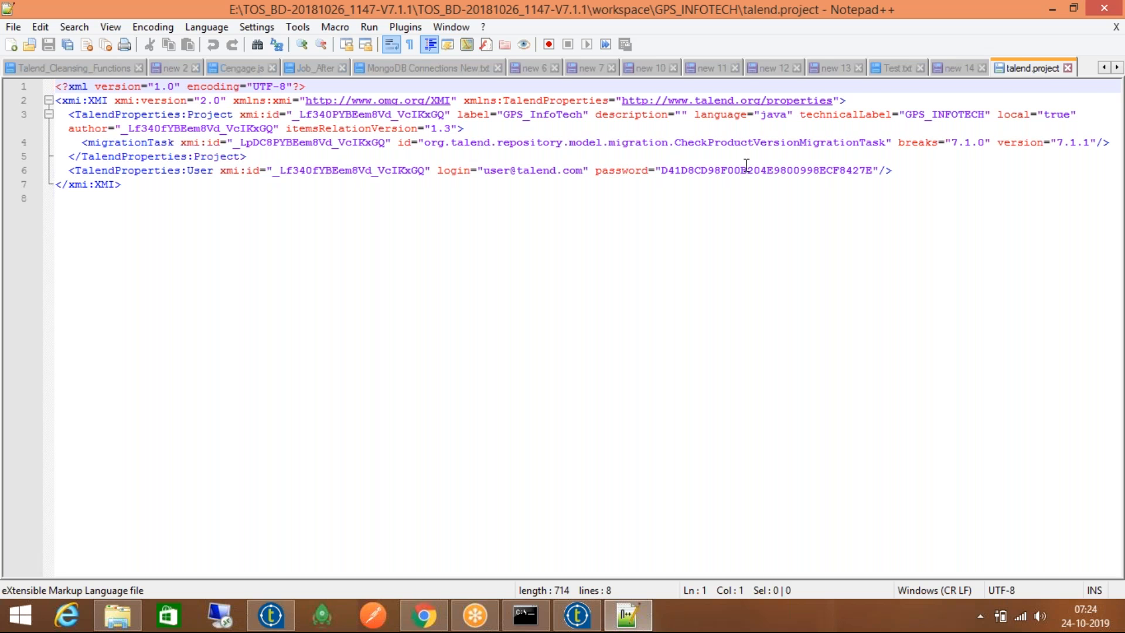
click(1067, 69)
click(1053, 8)
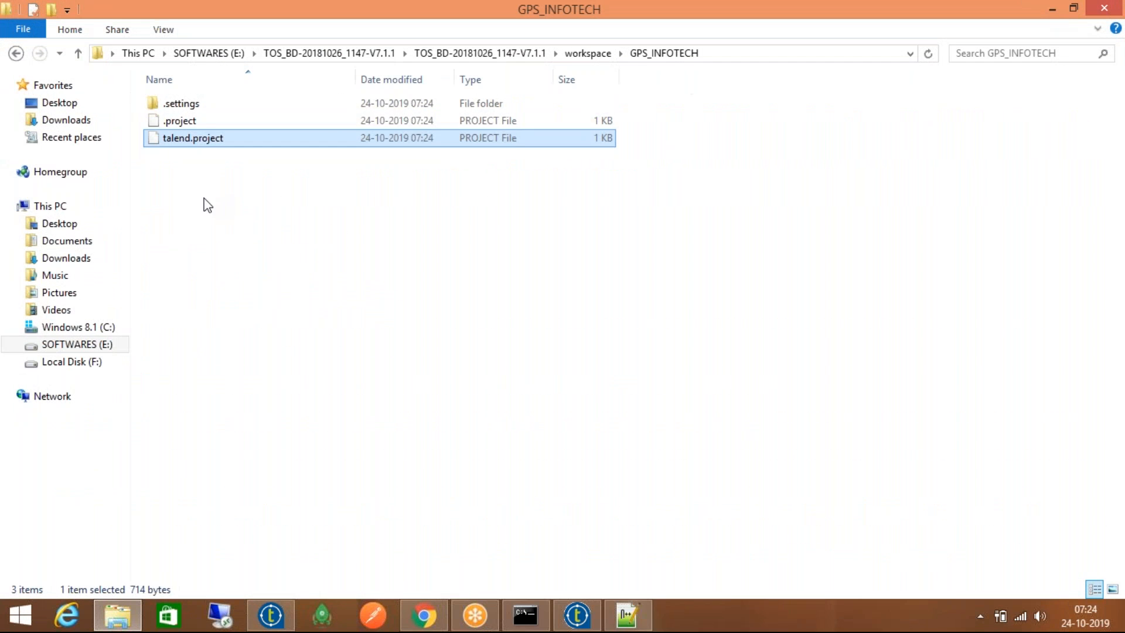
Peek into .settings, return to the workspace folder, and move the Talend dialog up-left
double_click(211, 103)
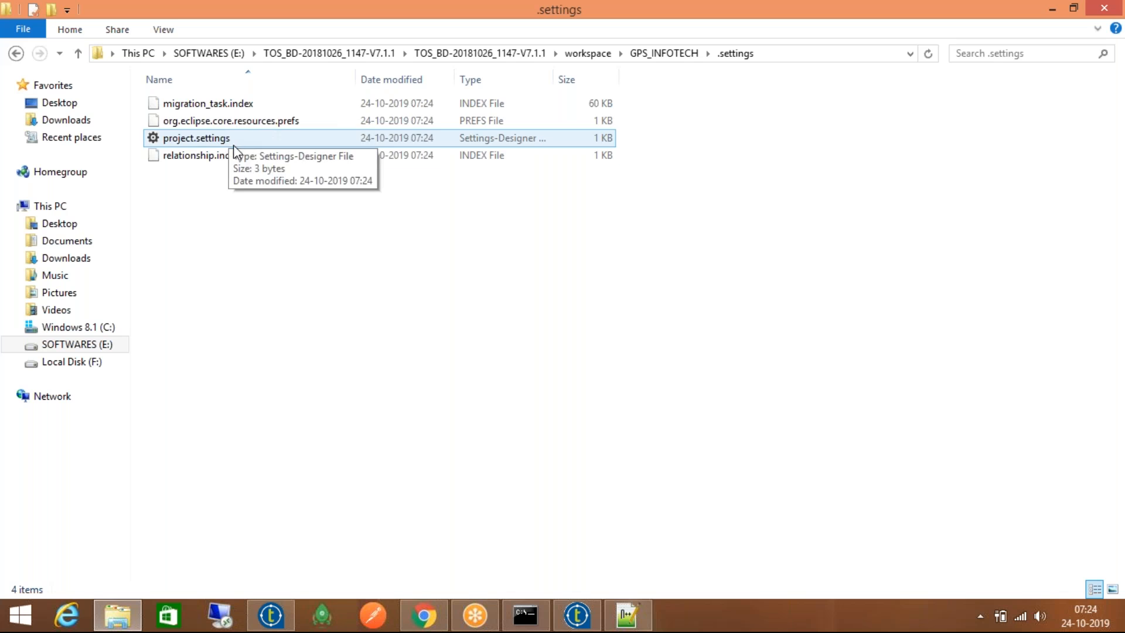
click(664, 53)
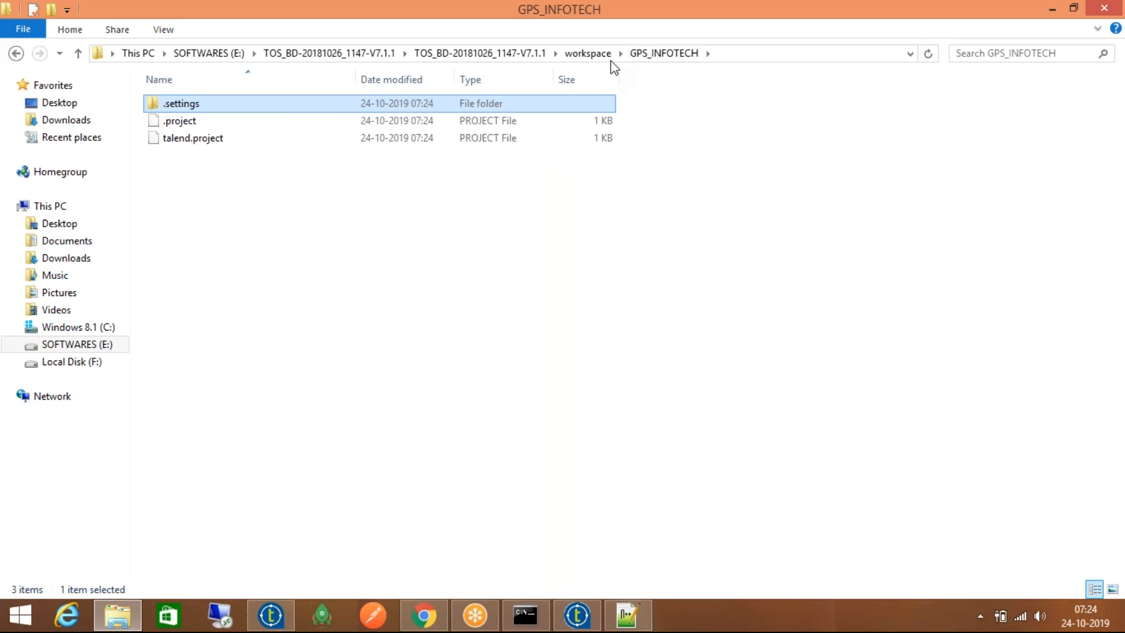
click(605, 54)
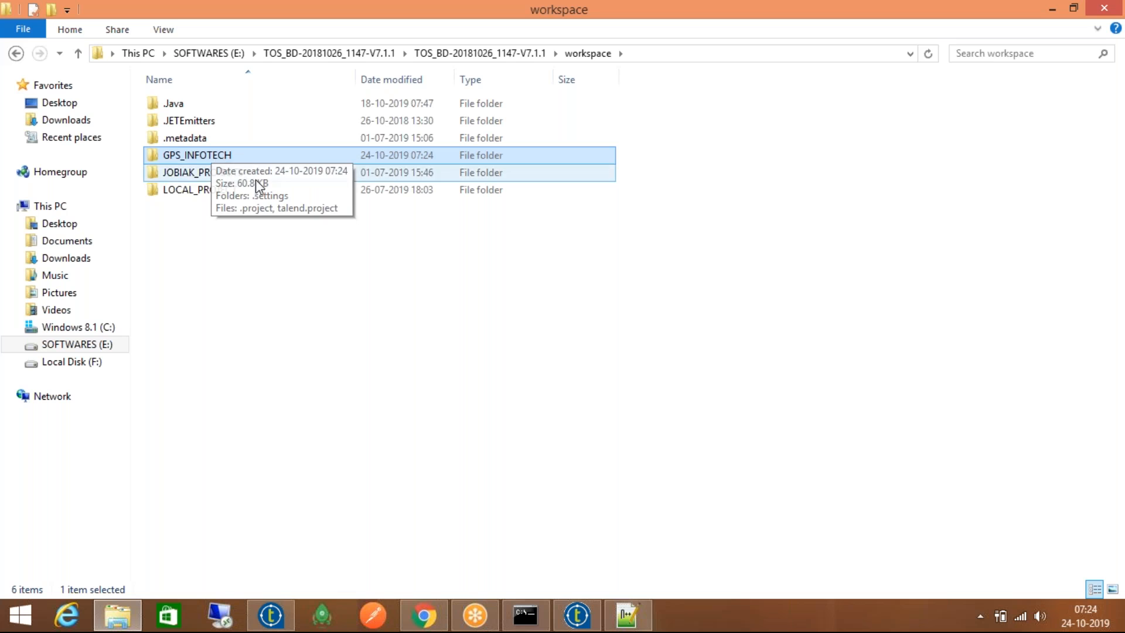
drag(665, 139, 602, 110)
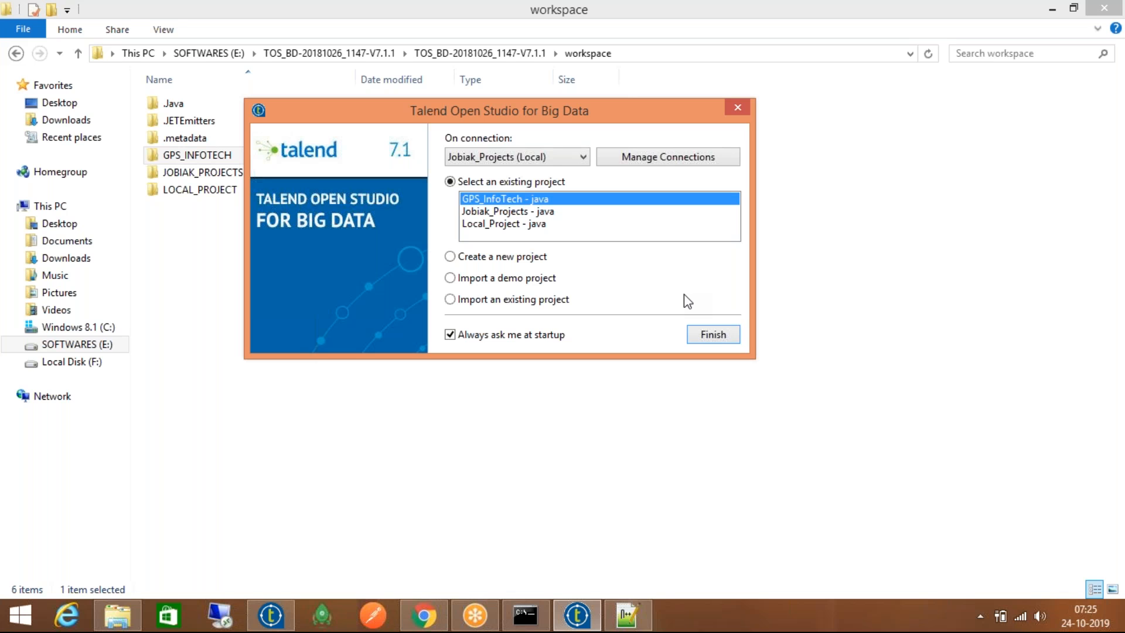
Open the GPS_InfoTech project in Talend and minimise the file browser while Studio loads
click(718, 337)
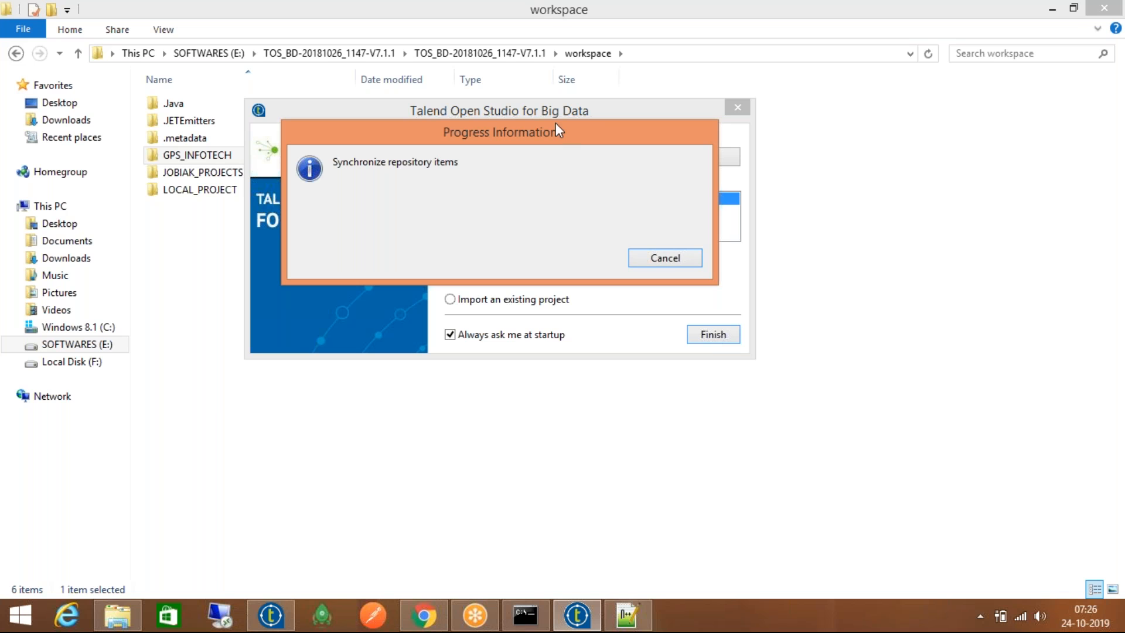
mouse_move(557, 124)
mouse_down()
mouse_move(558, 358)
mouse_move(570, 221)
mouse_up()
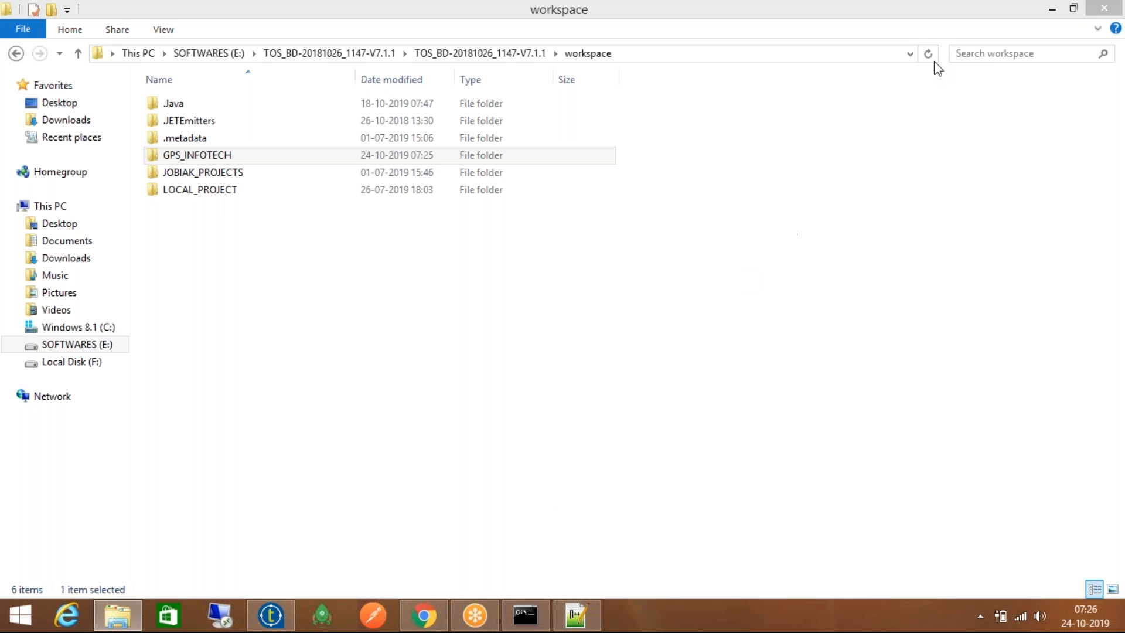
click(1050, 4)
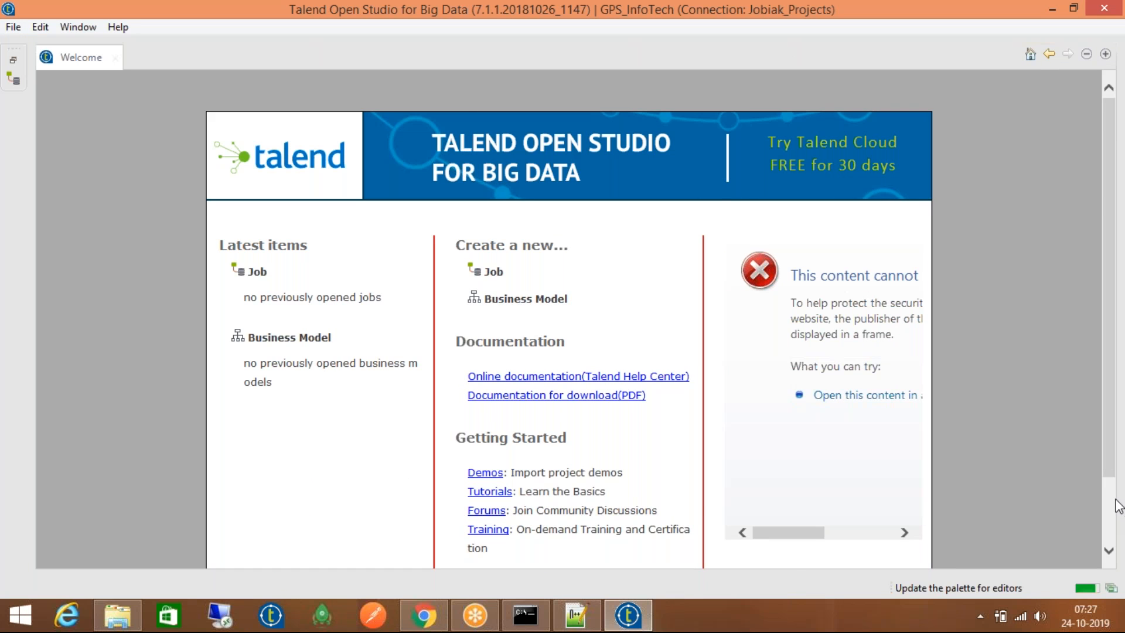
scroll(1112, 497, down, 3)
mouse_move(1108, 453)
mouse_down()
mouse_move(1116, 400)
mouse_move(1118, 463)
mouse_up()
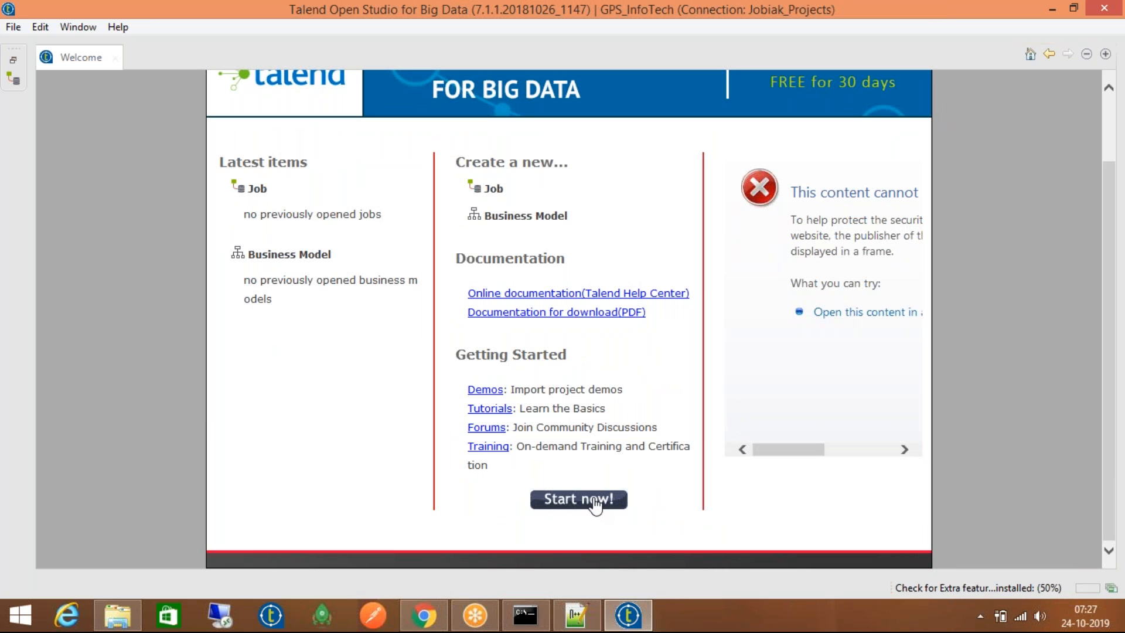
click(595, 502)
drag(341, 244, 272, 242)
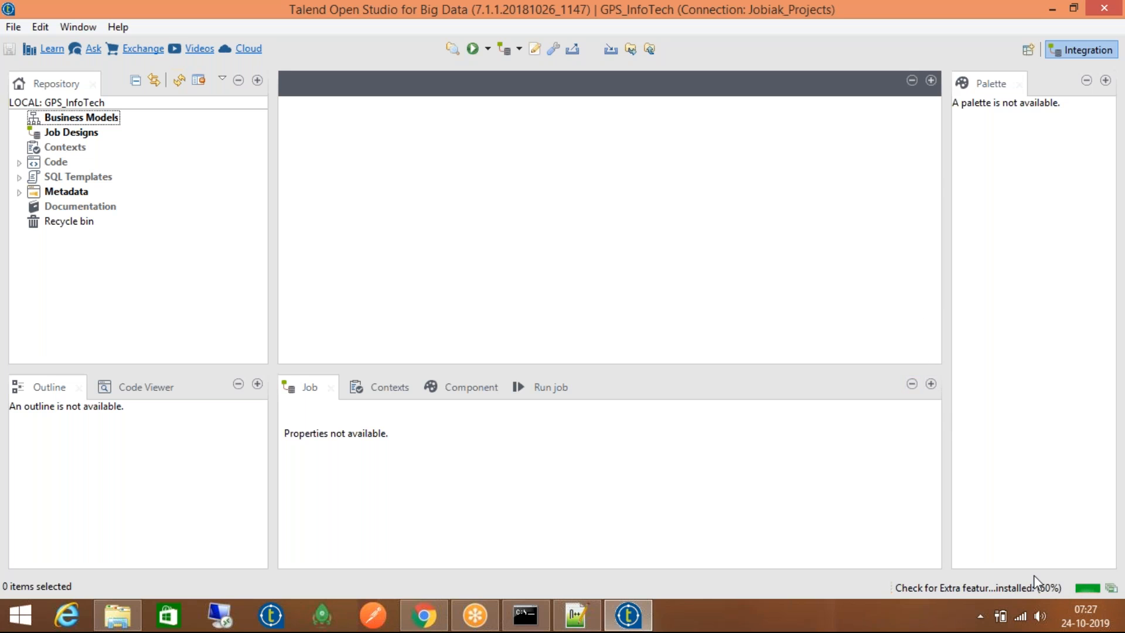
Add a Dev_Environment folder under Job Designs and expand Job Designs to show it
click(67, 134)
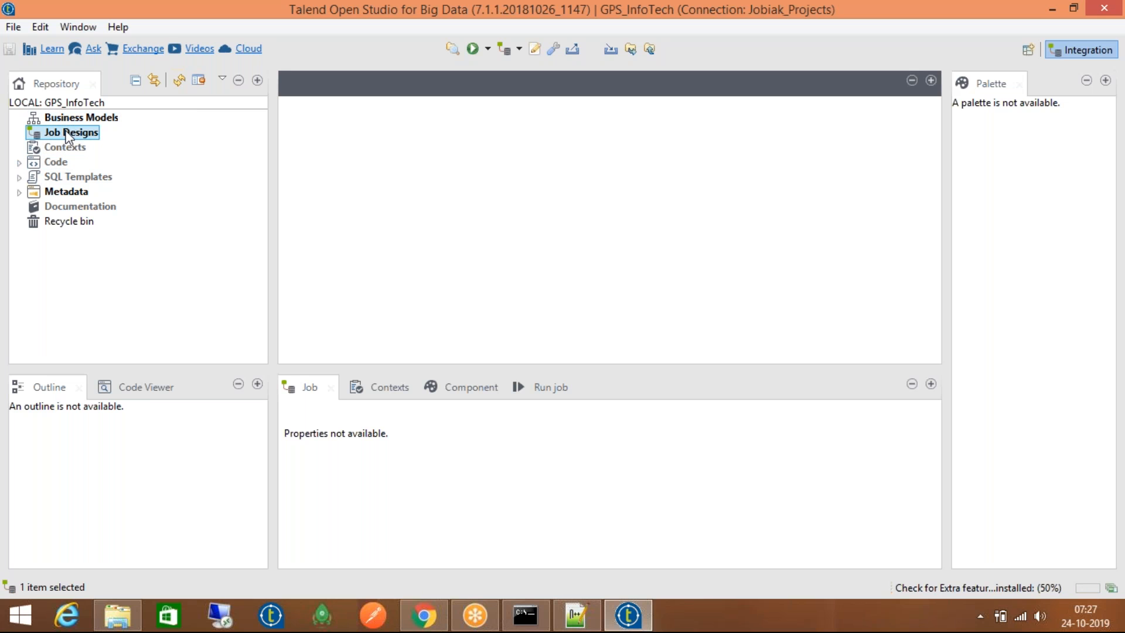
right_click(67, 134)
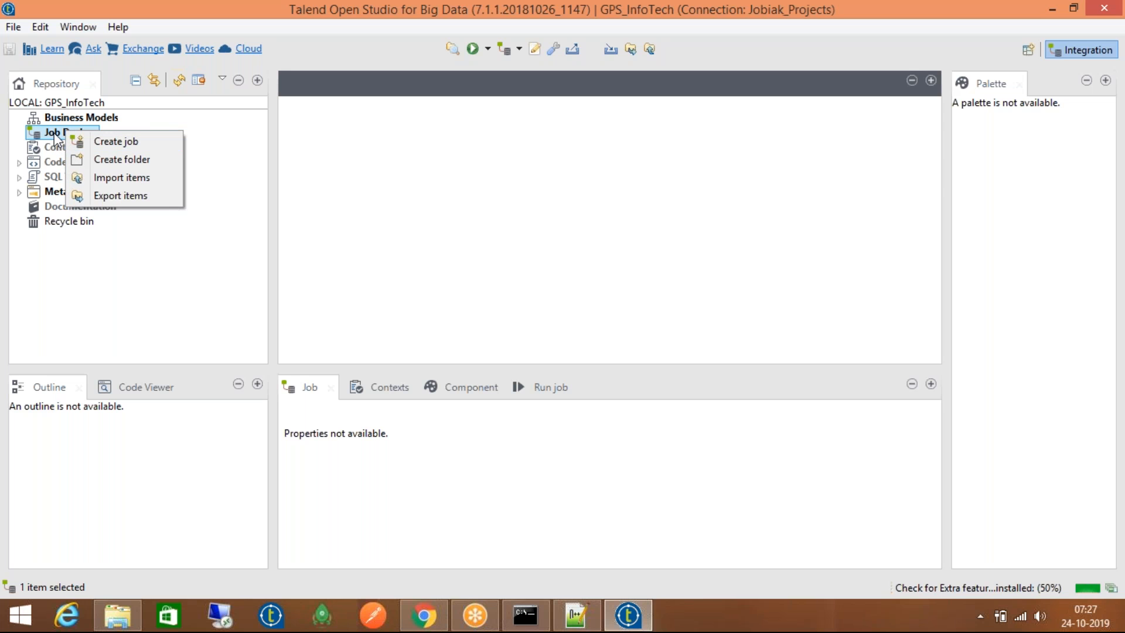
click(101, 161)
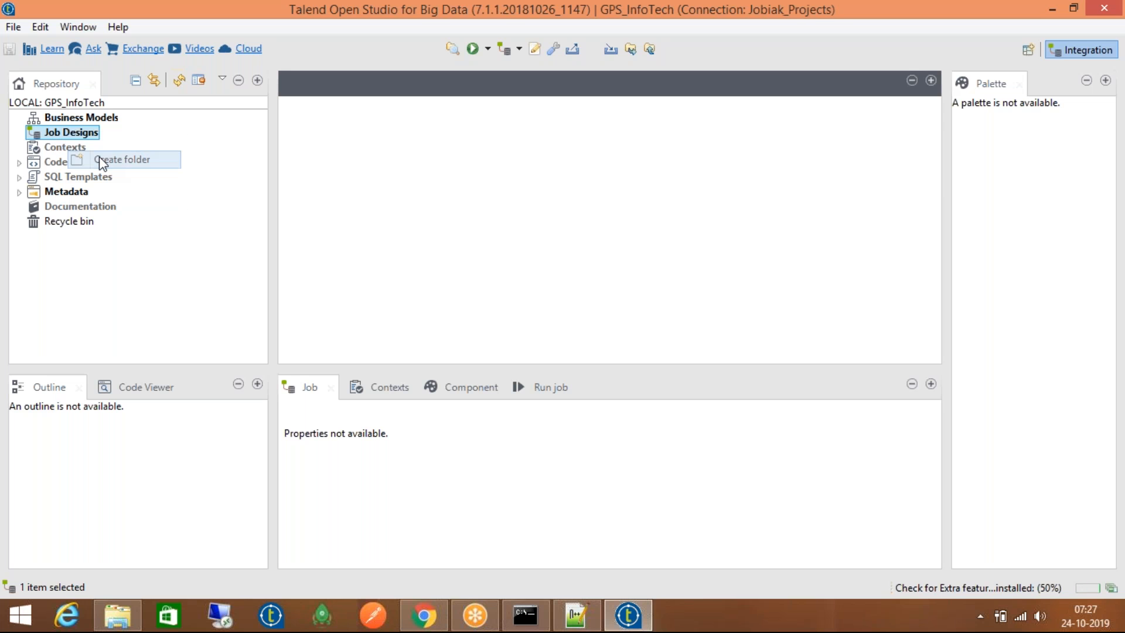
text(Dev_)
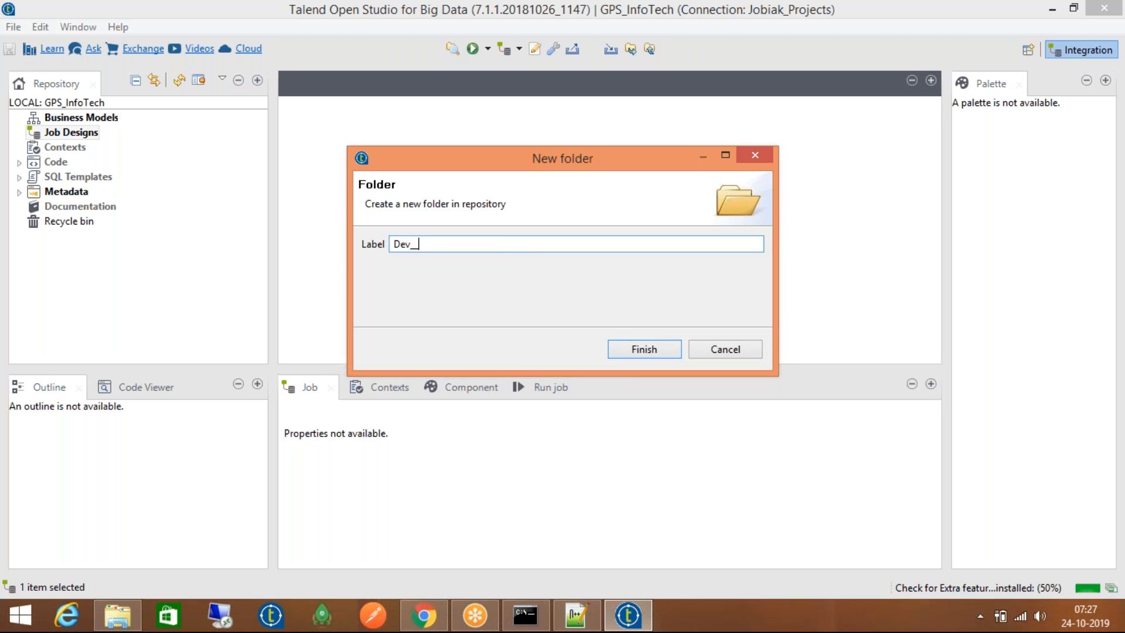
text(Environment)
key(Return)
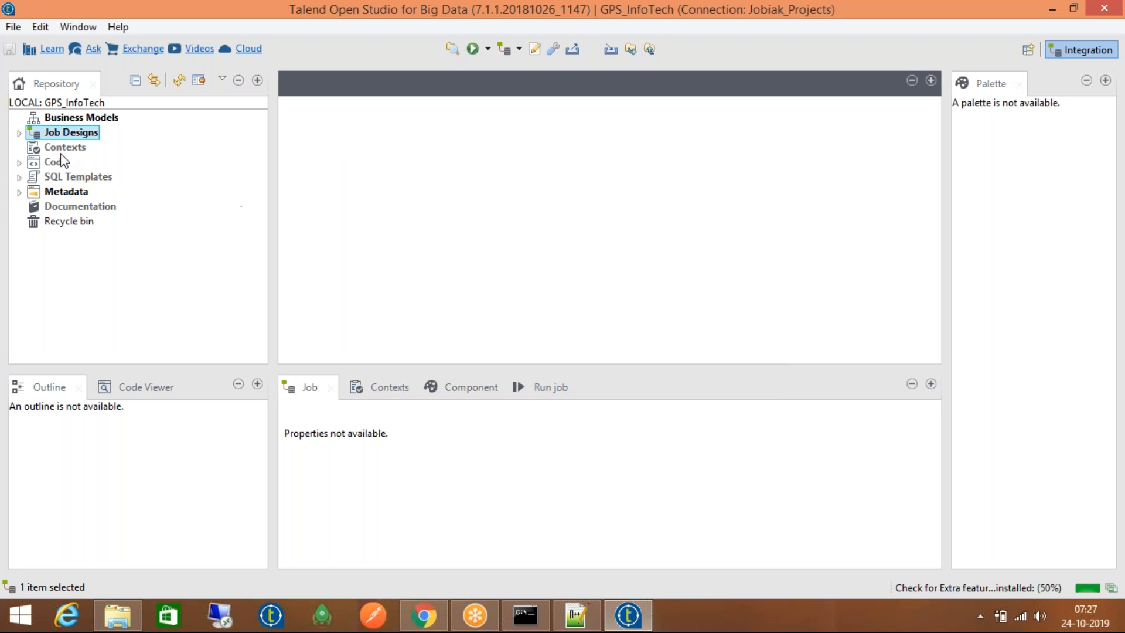
click(19, 133)
click(74, 149)
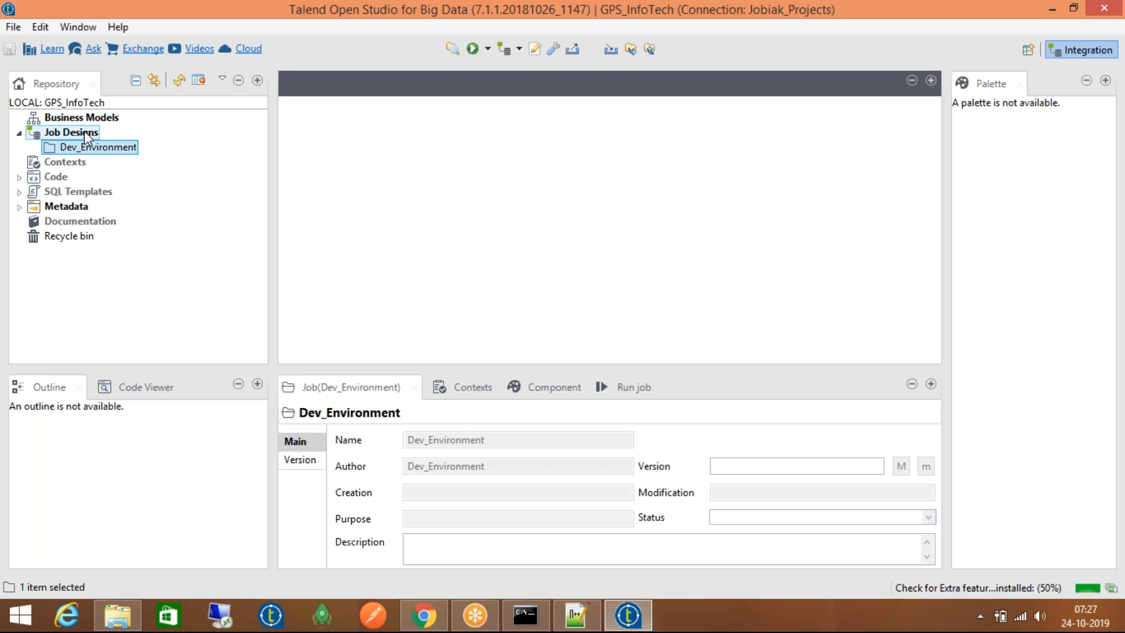
click(58, 163)
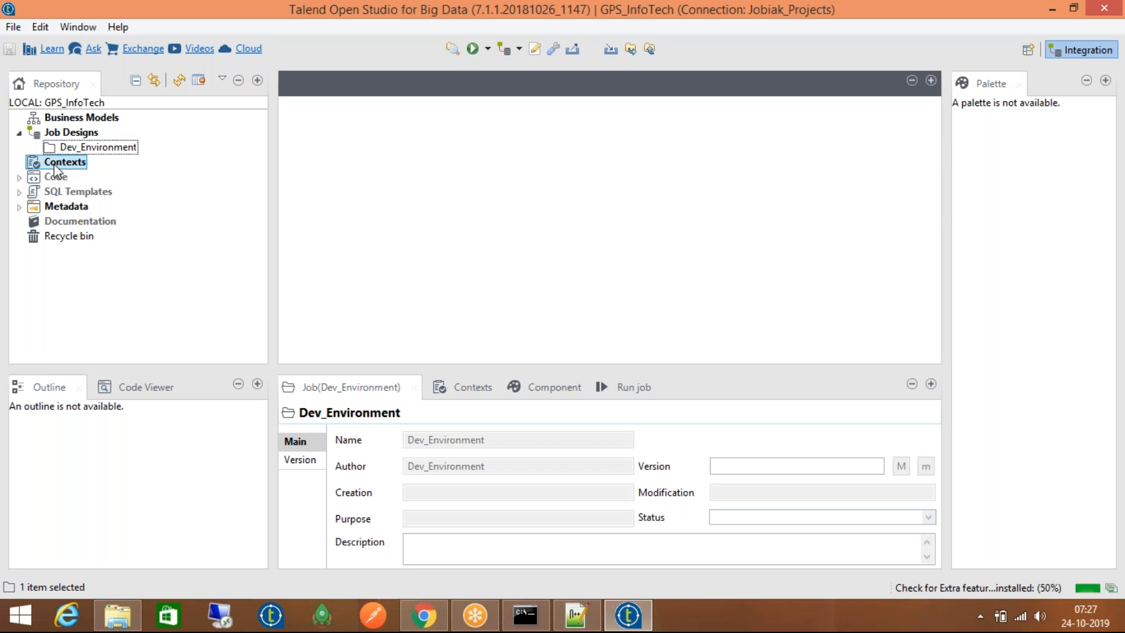
right_click(59, 167)
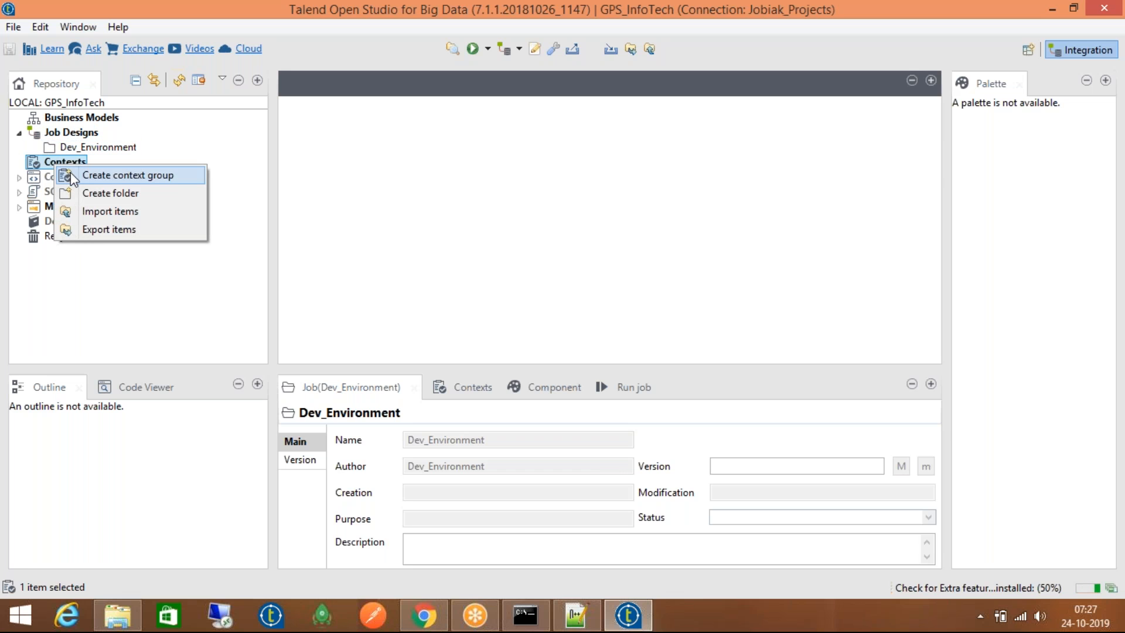
Start a context group named System_Config and advance to its variables page
click(67, 175)
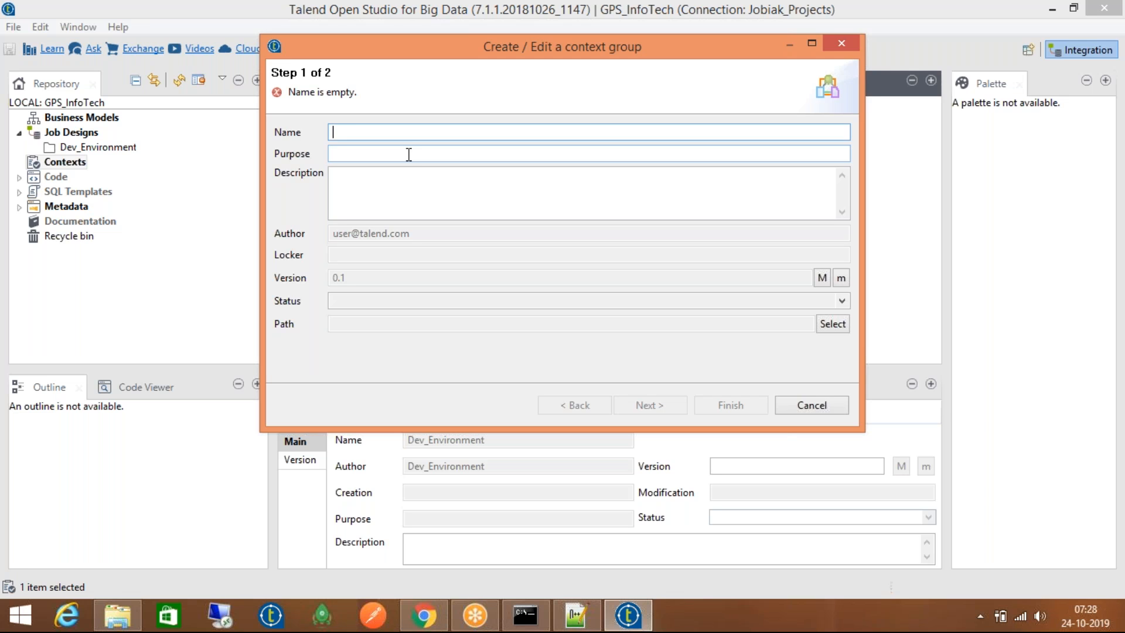
text(System_Config)
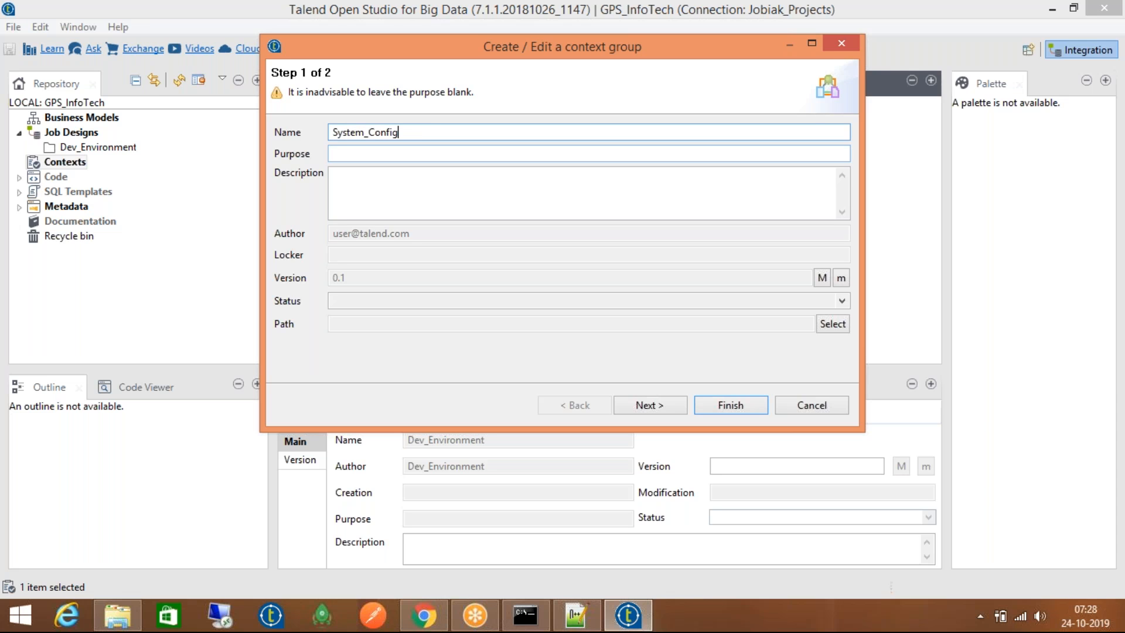
click(648, 404)
Add two context variables named Host and Location
click(293, 312)
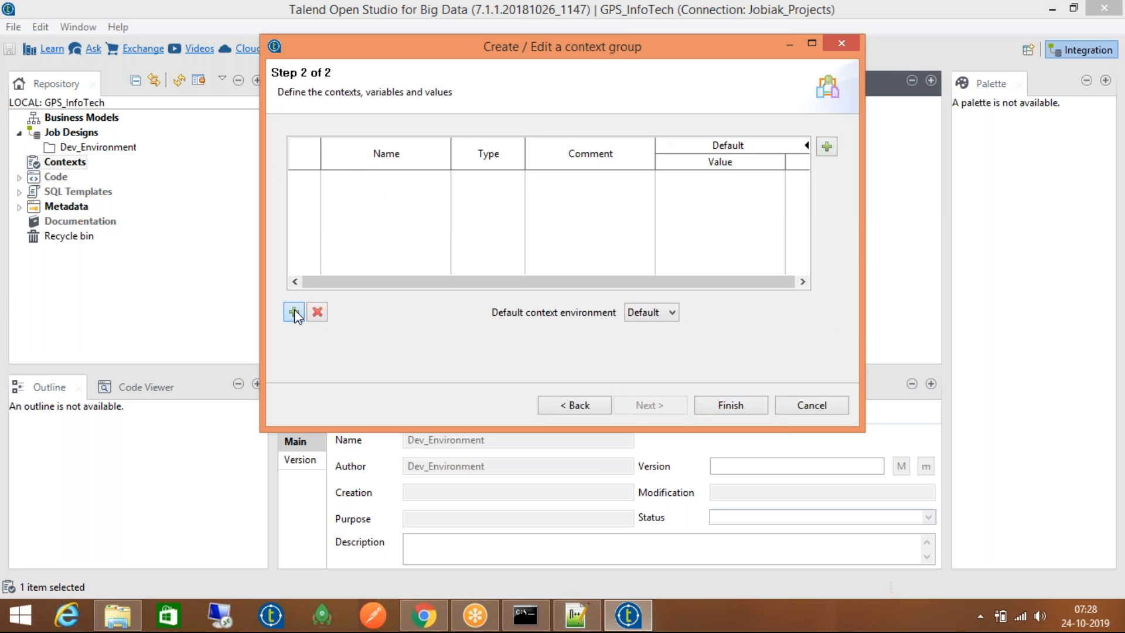
click(344, 177)
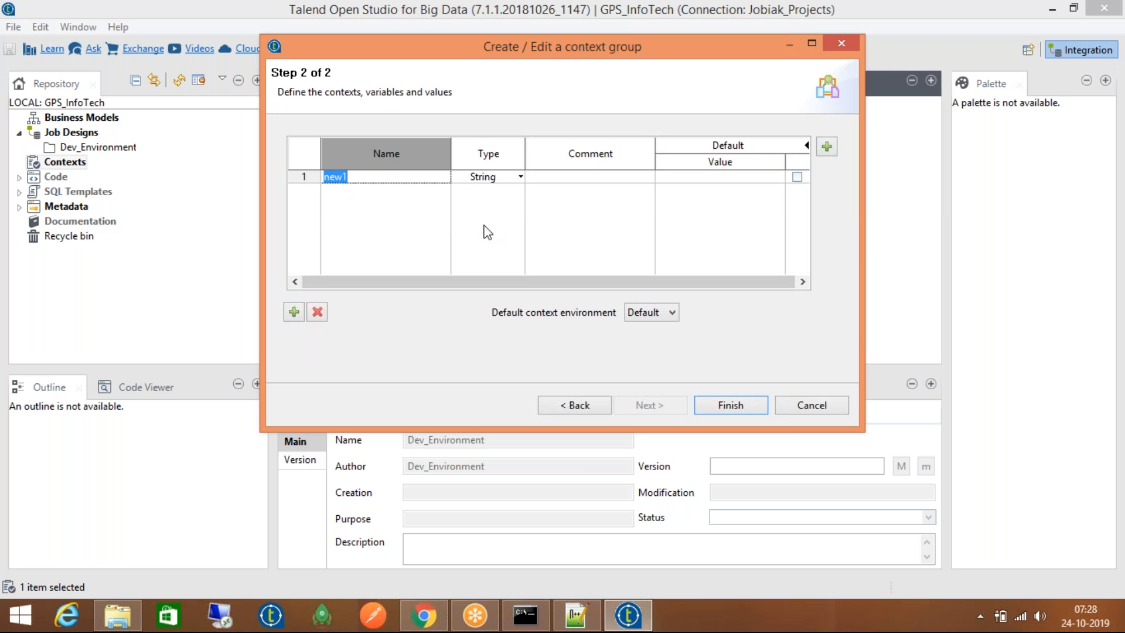
text(Host)
click(293, 312)
click(354, 190)
text(Location)
Give Host the value "167.15.58.2" and Location "/home/etl/daily_extraction/"
click(708, 177)
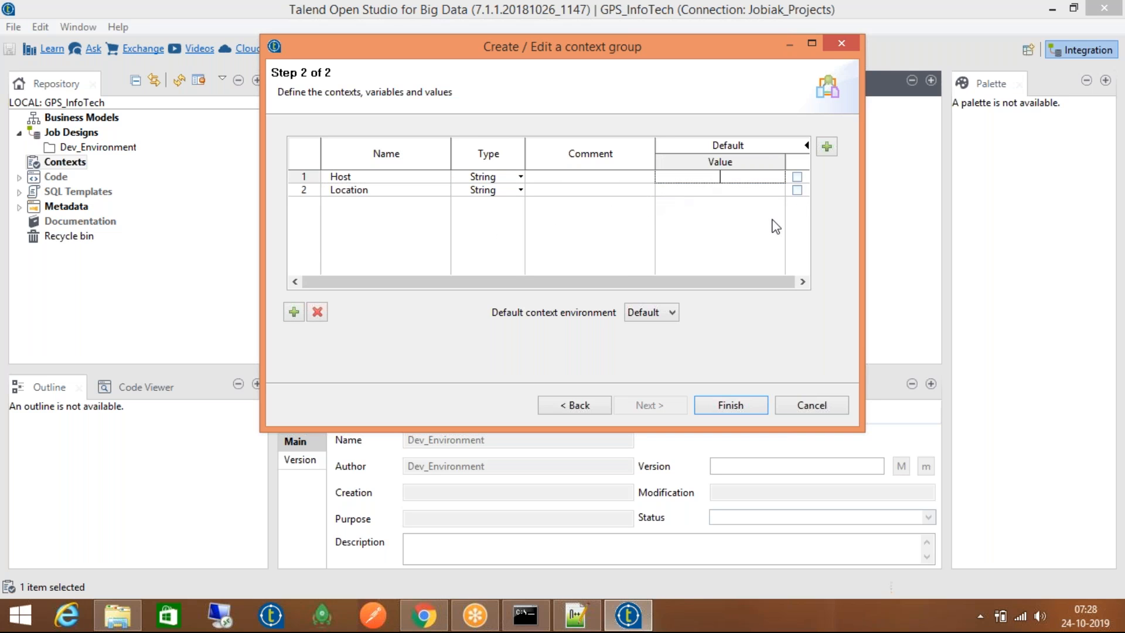
text(167.15.58.2)
click(679, 190)
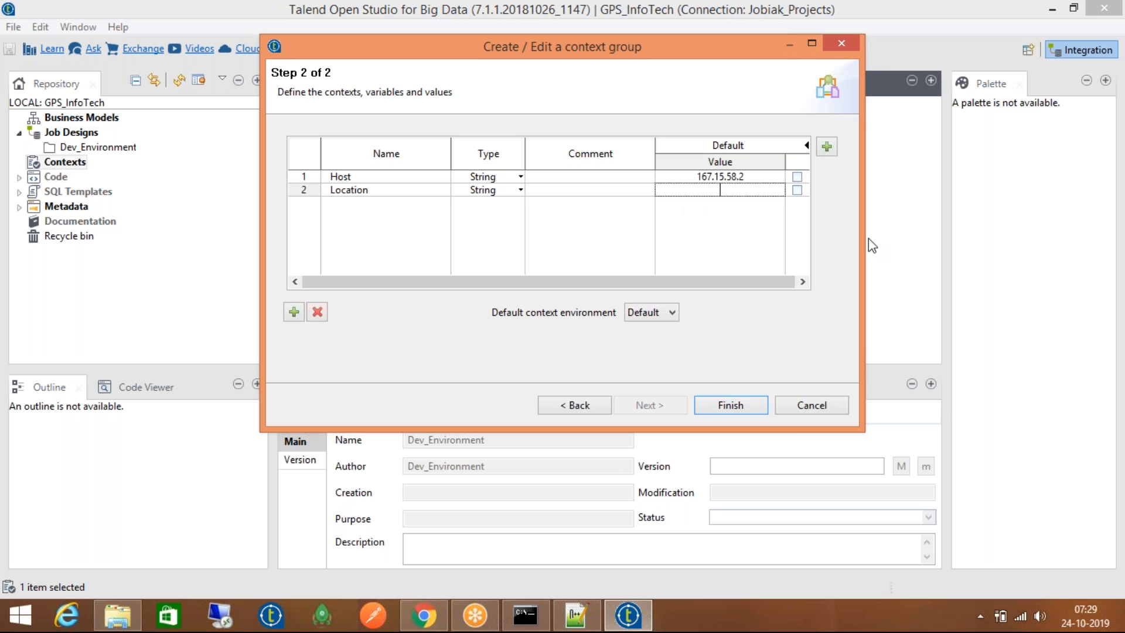
text(/home/etl/daily_extraction/")
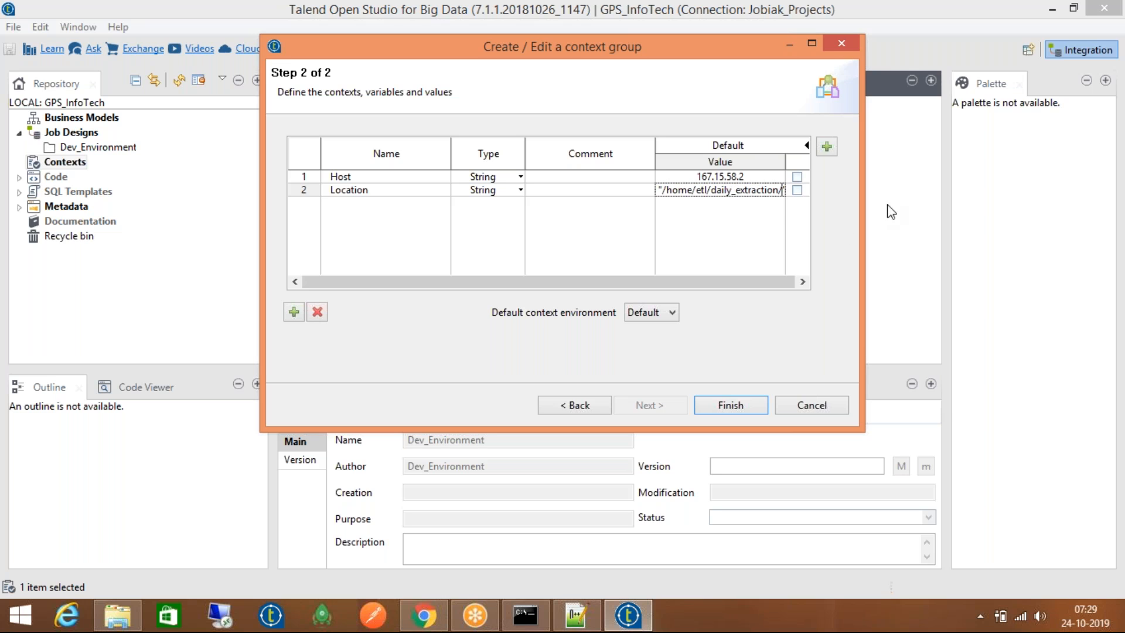
double_click(771, 190)
click(772, 190)
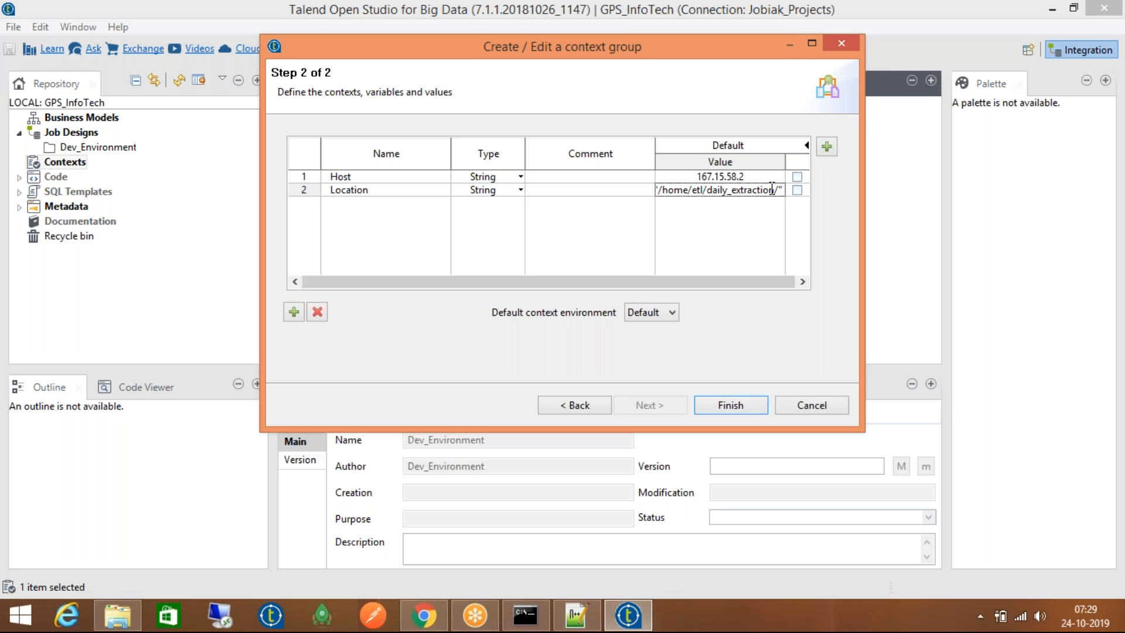
click(753, 175)
click(753, 176)
text(")
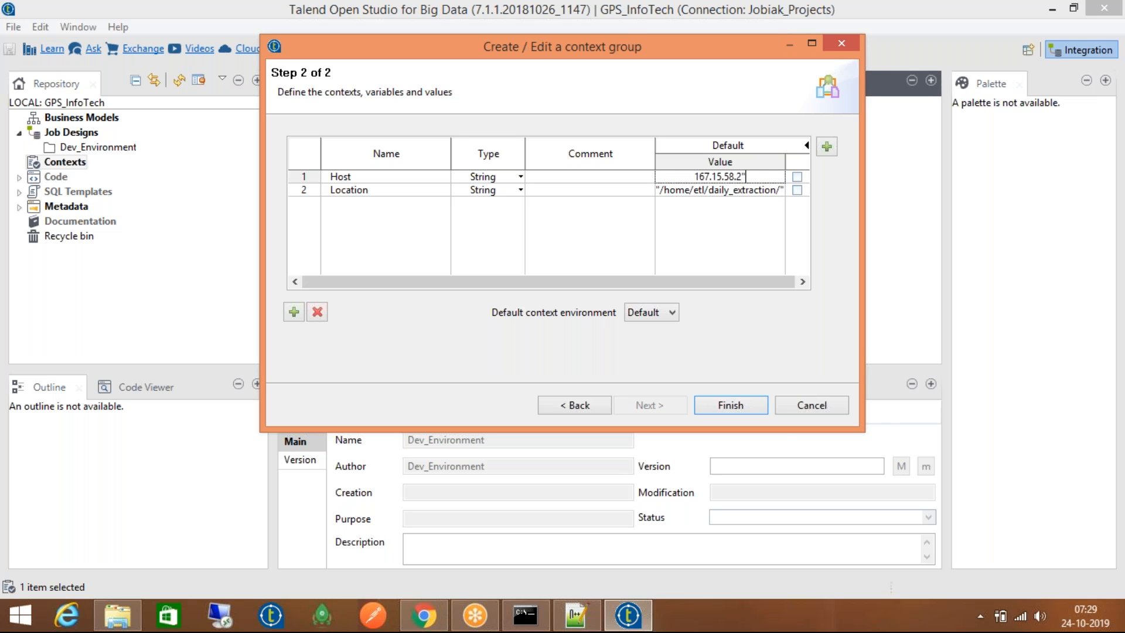
text(")
click(310, 178)
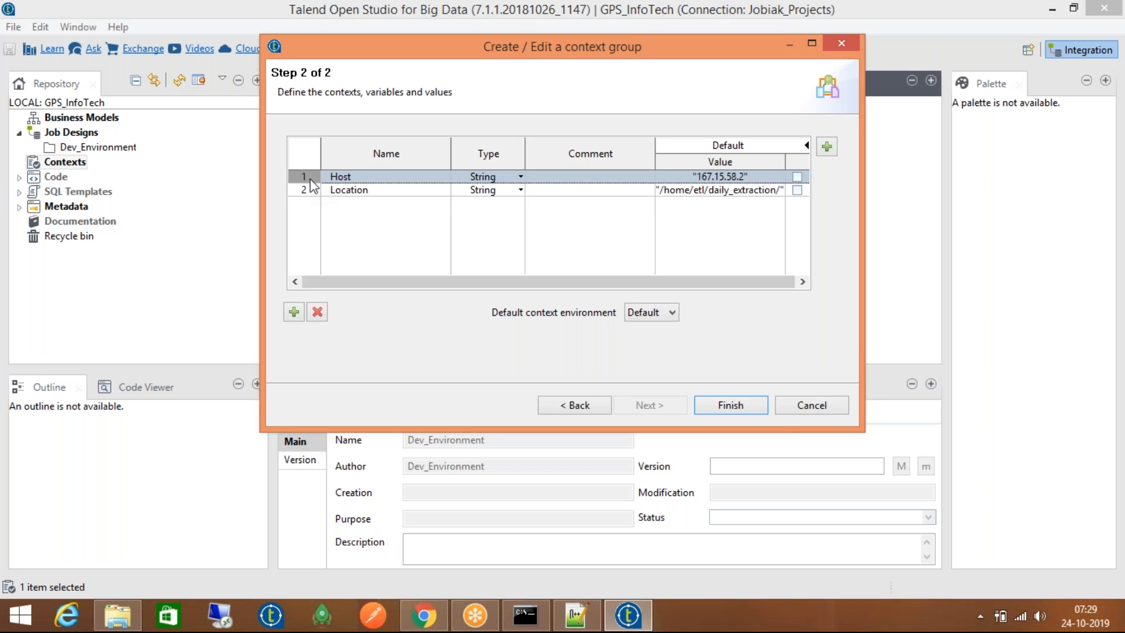
Check the Host and Location rows and finish the System_Config group
click(309, 192)
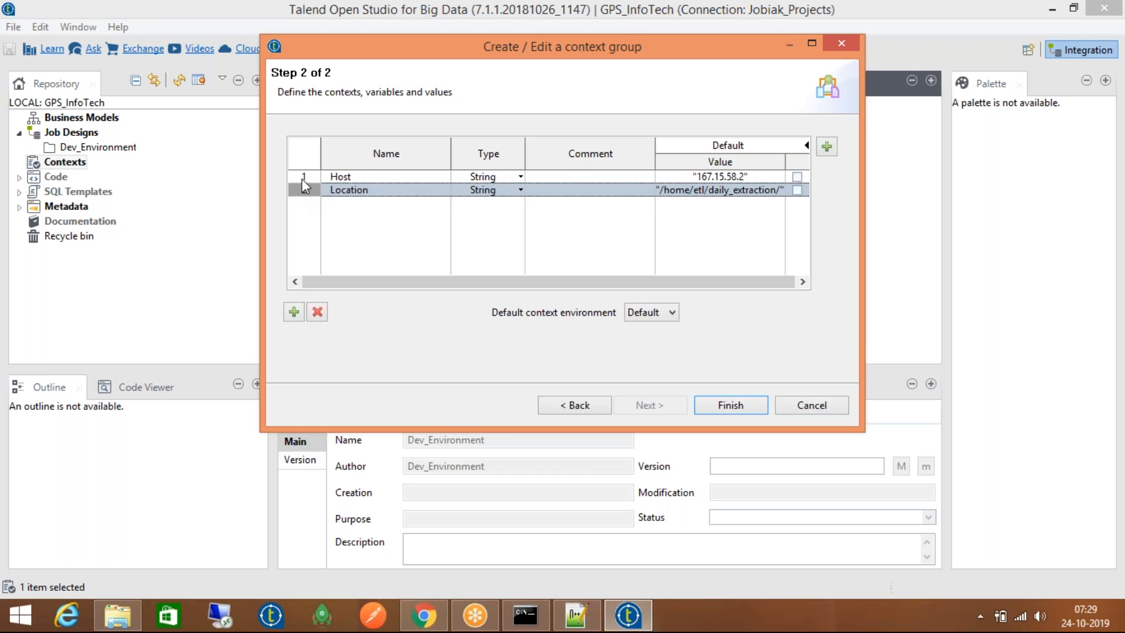
click(302, 177)
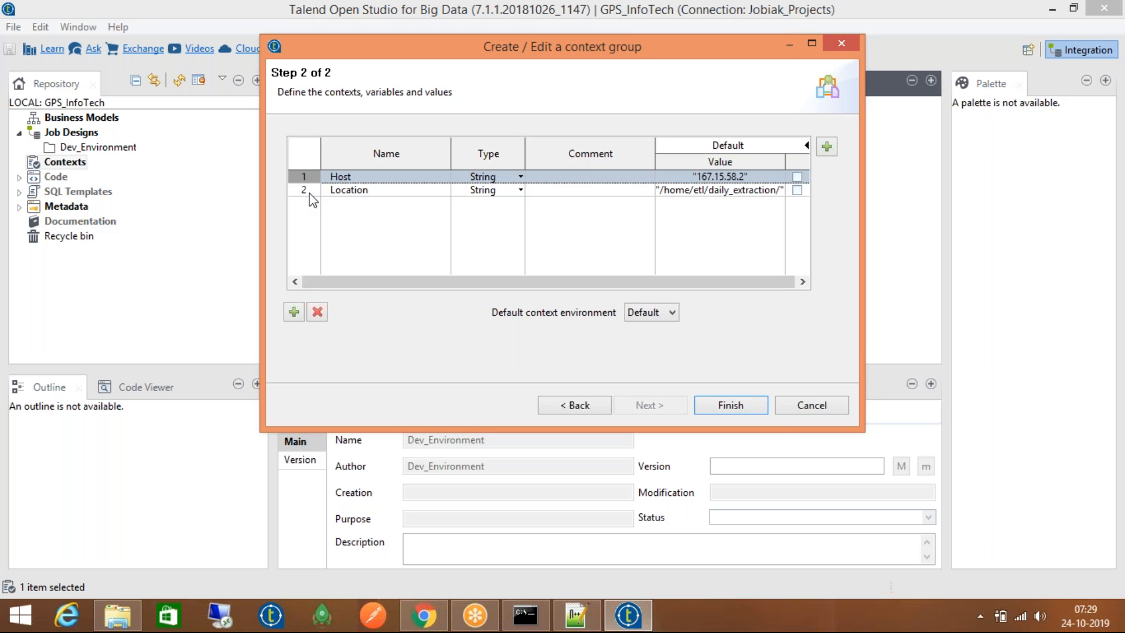
click(311, 191)
click(312, 179)
click(315, 190)
click(316, 177)
click(305, 191)
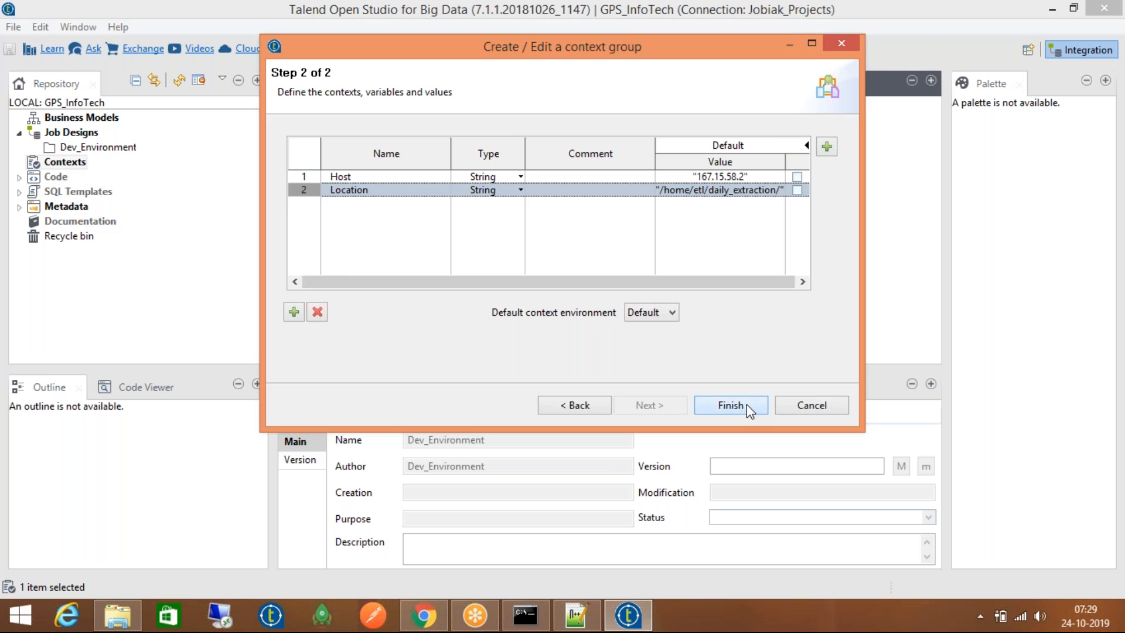
click(731, 405)
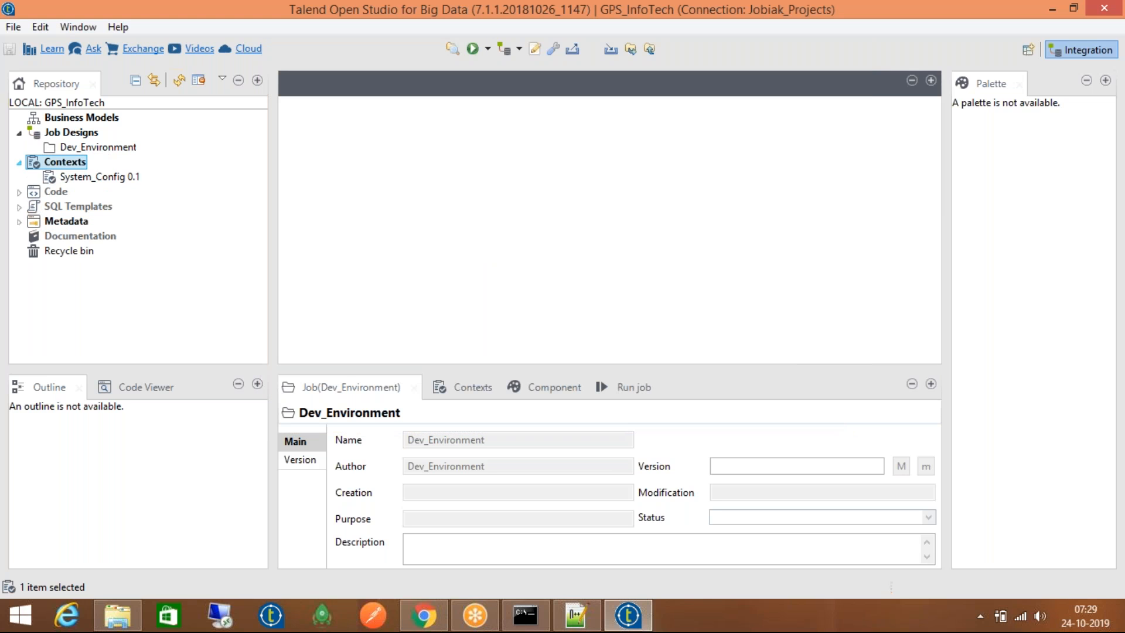
Create a job named Sample_Job in Dev_Environment, leaving Purpose and Description untouched
click(125, 148)
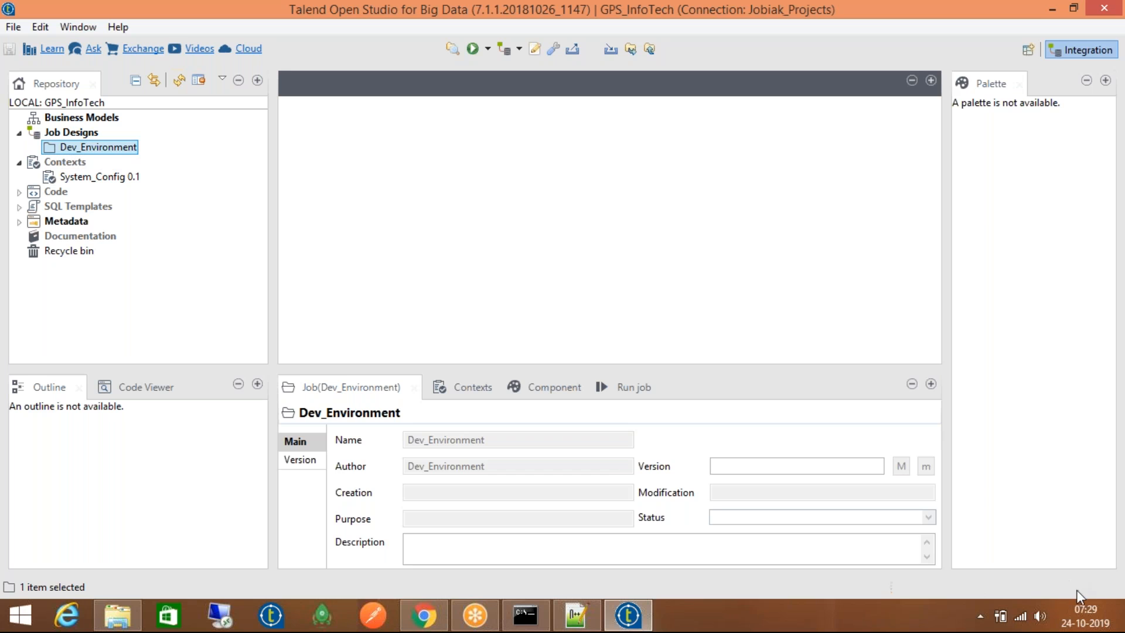
right_click(89, 150)
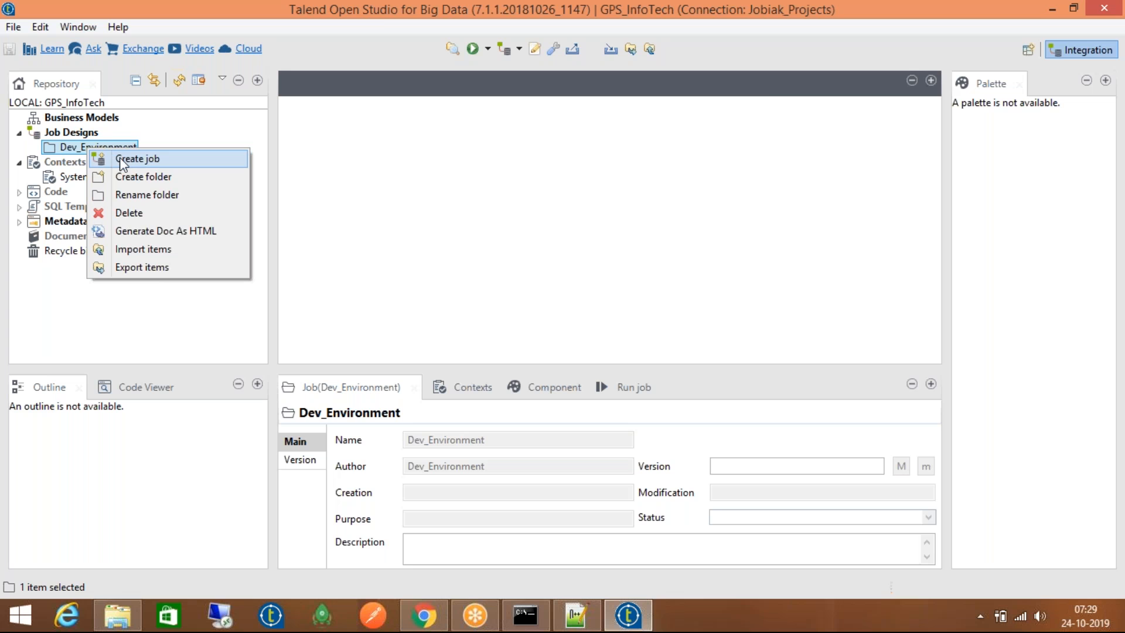
click(124, 160)
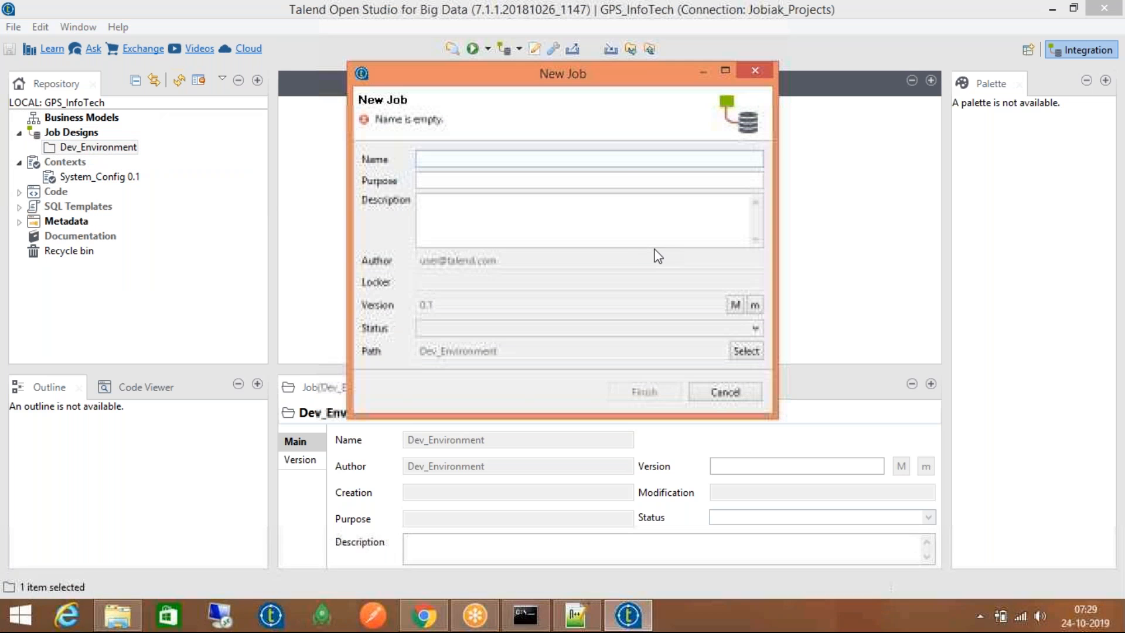
text(Sam)
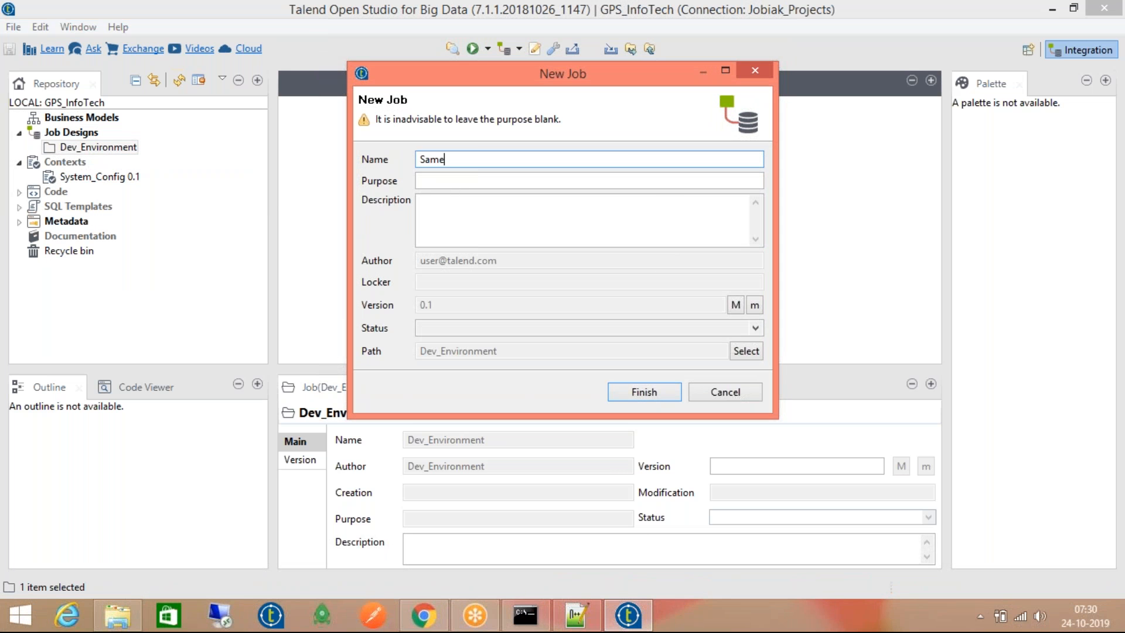
text(ple_Job)
click(476, 182)
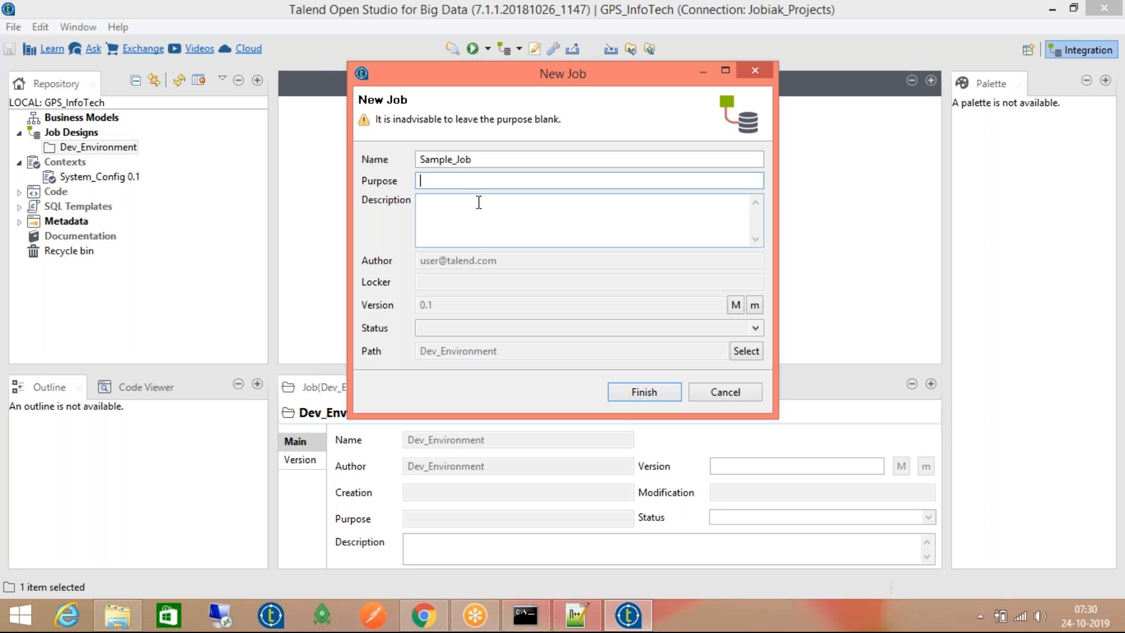
click(480, 204)
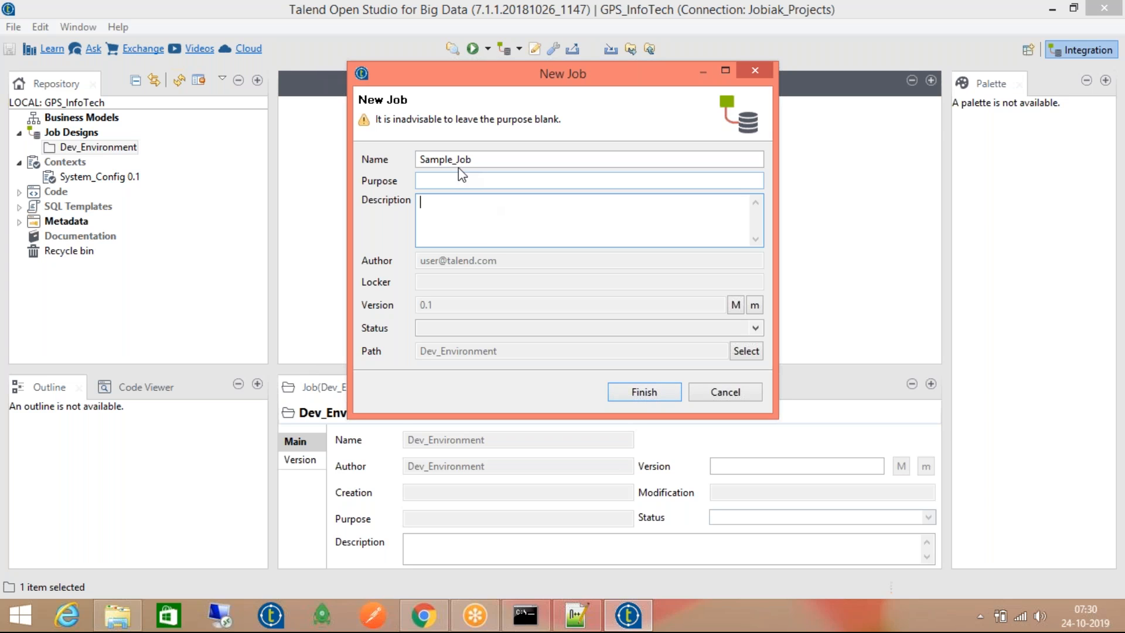
click(485, 181)
click(491, 210)
click(498, 180)
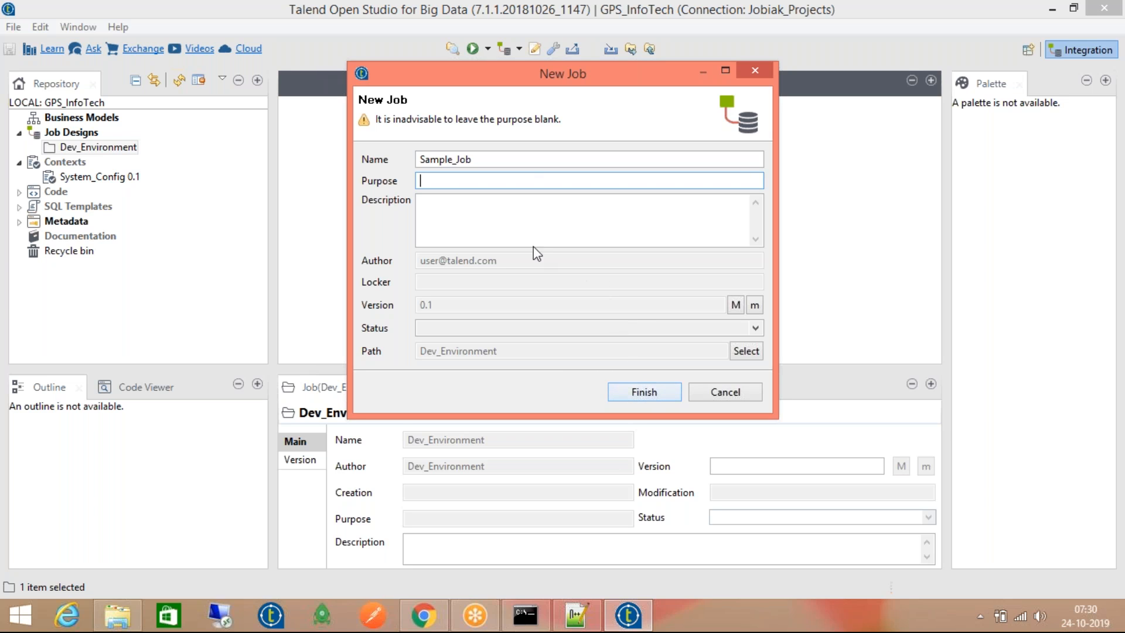
click(472, 206)
click(478, 179)
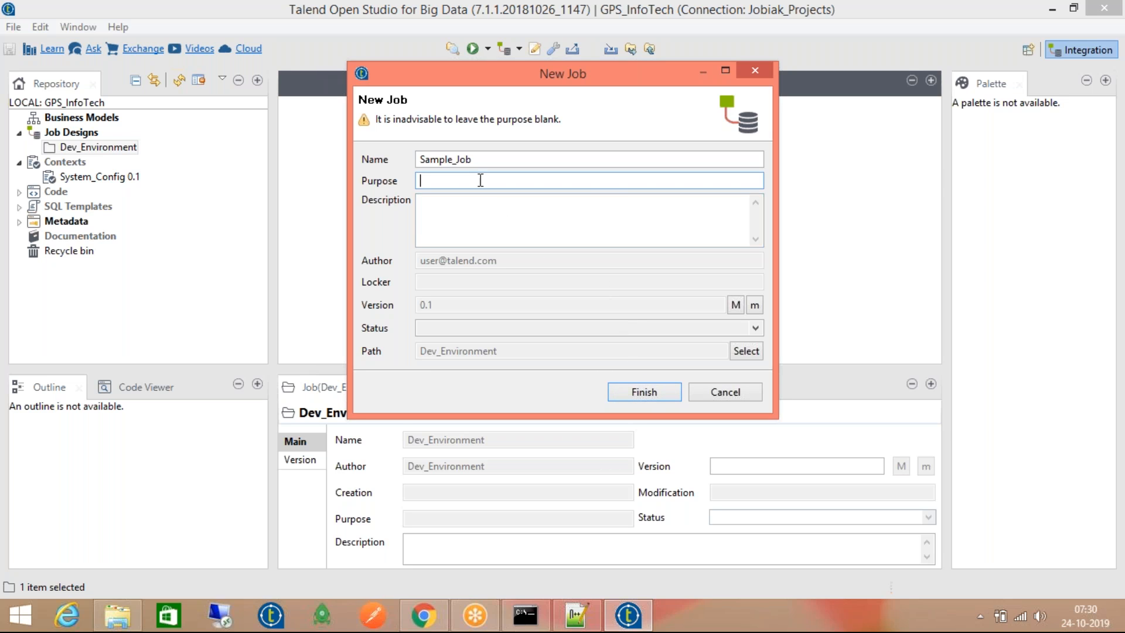
click(644, 391)
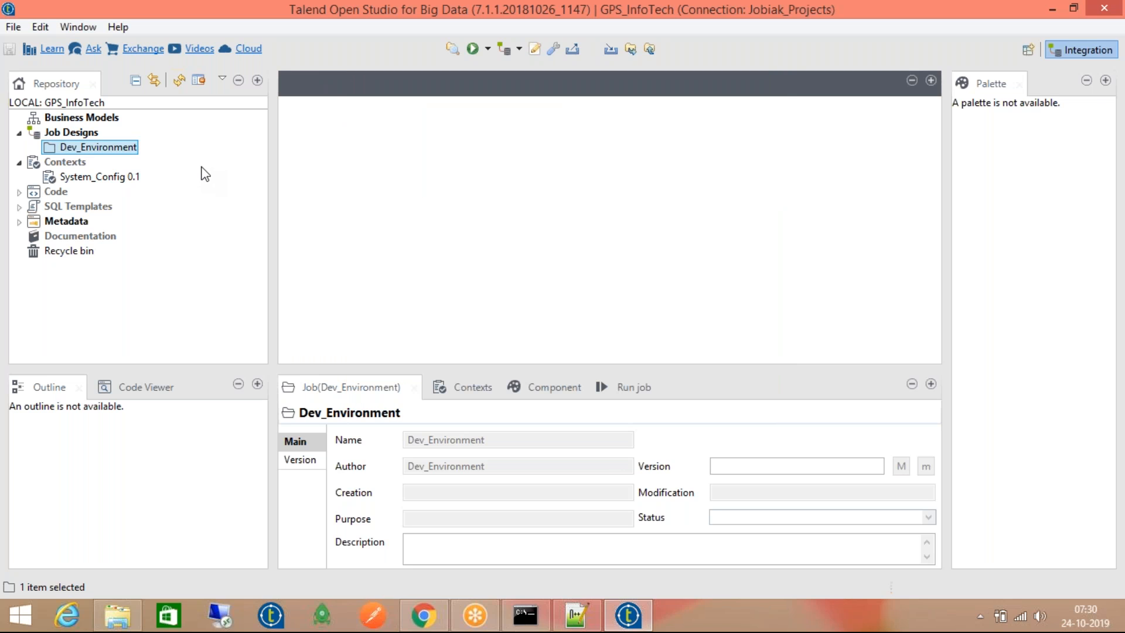
Expand the Code section and open the System_Config 0.1 context group
click(19, 192)
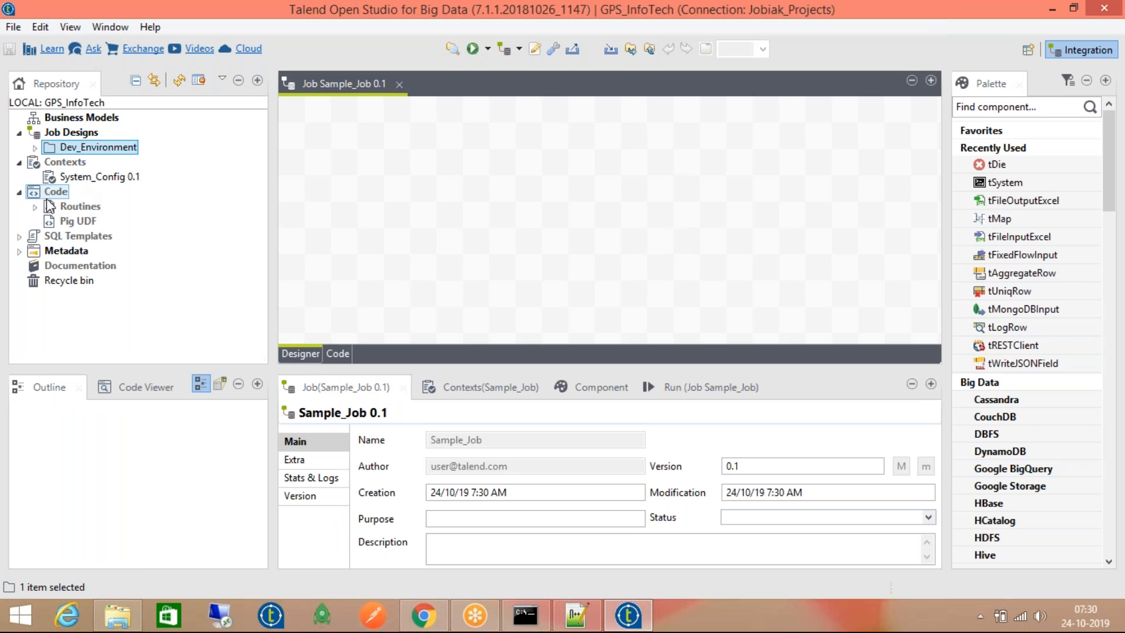
click(64, 208)
click(65, 163)
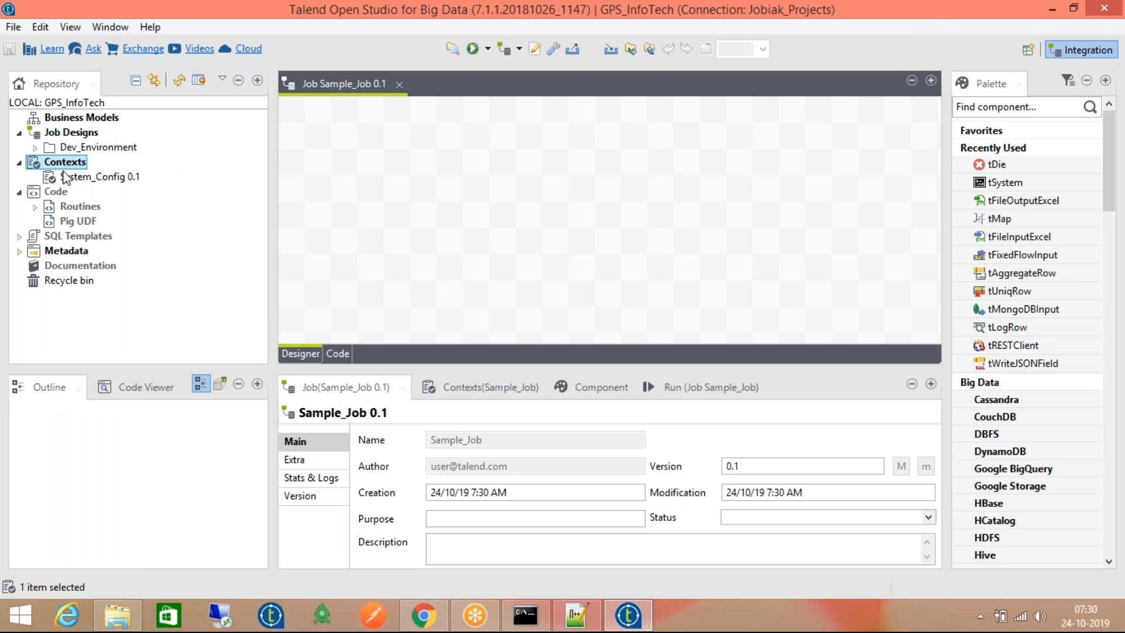
click(68, 177)
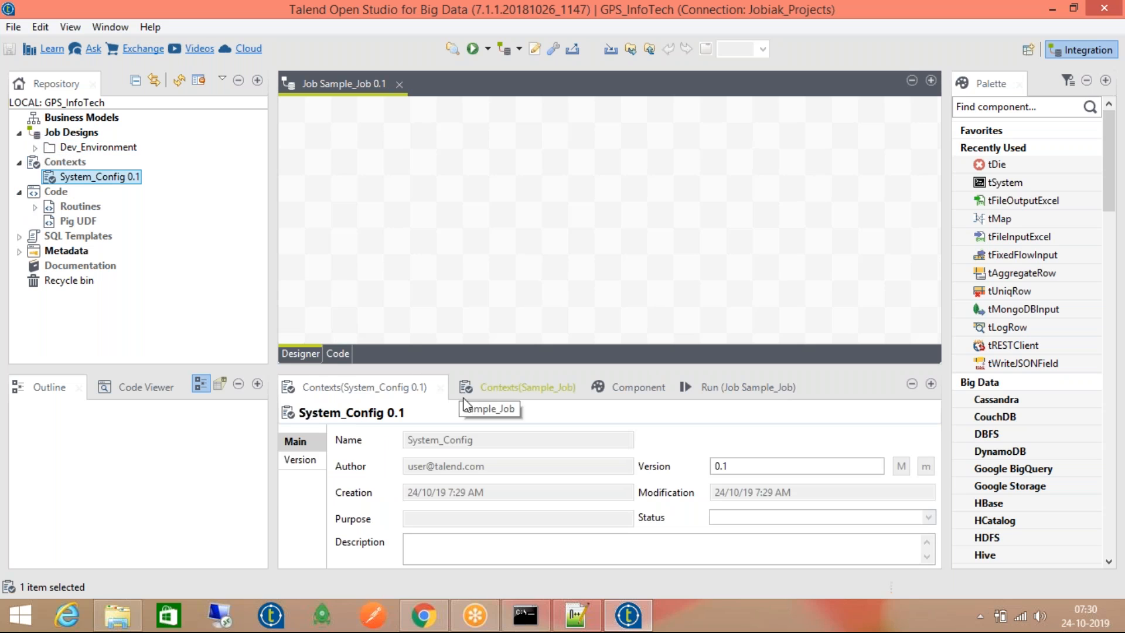
Compare System_Config 0.1's context properties with Sample_Job's empty context table
click(486, 388)
click(136, 177)
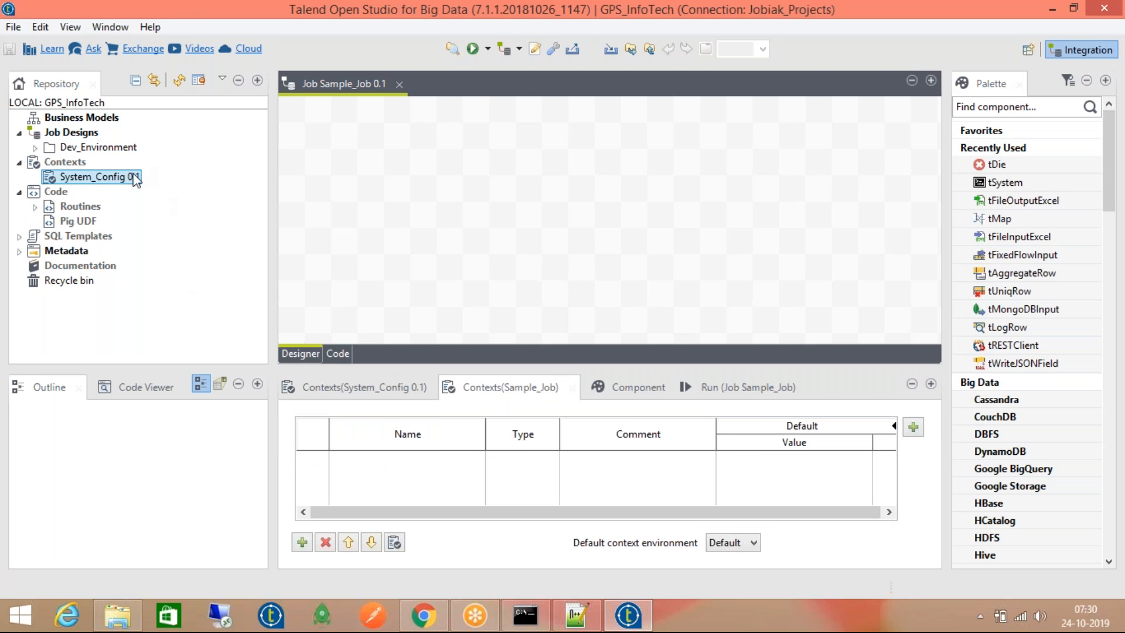
click(427, 487)
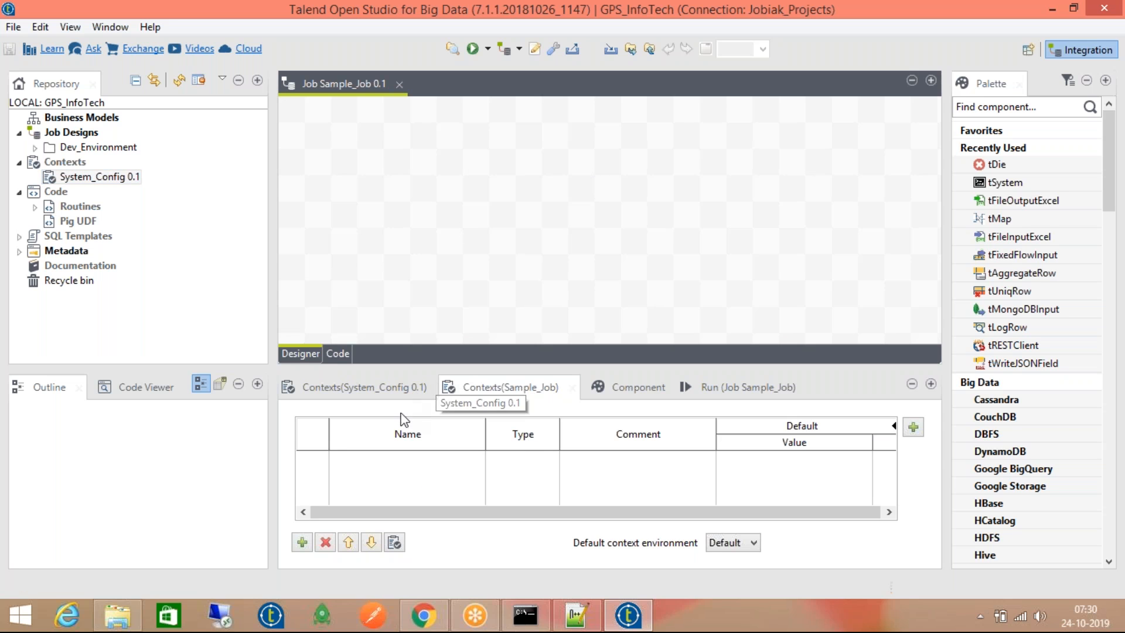
click(383, 388)
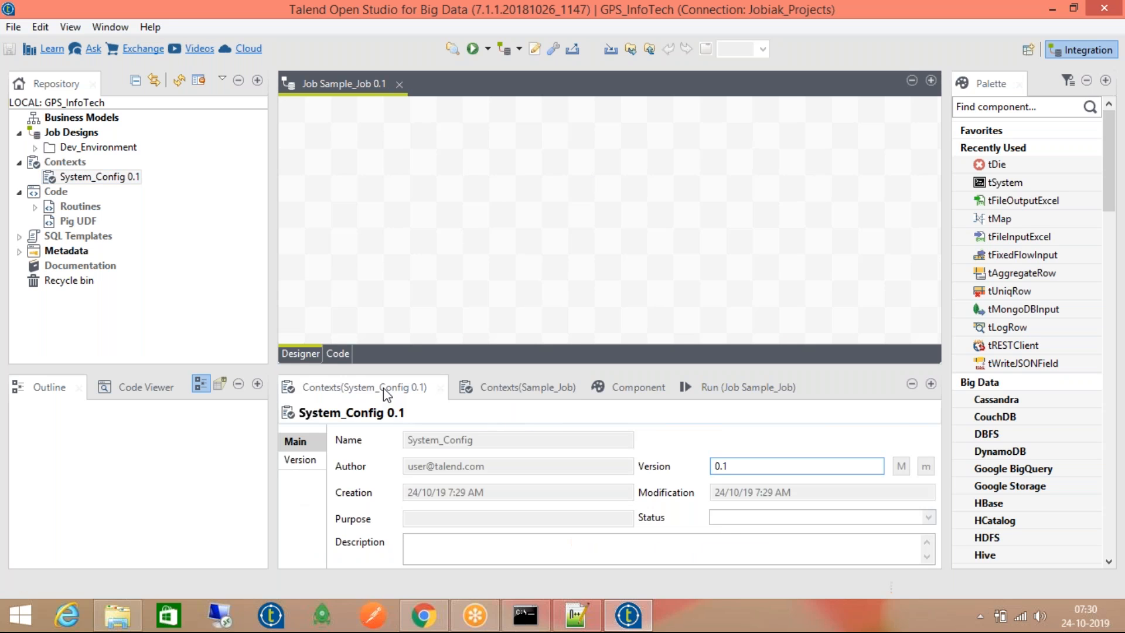
click(534, 387)
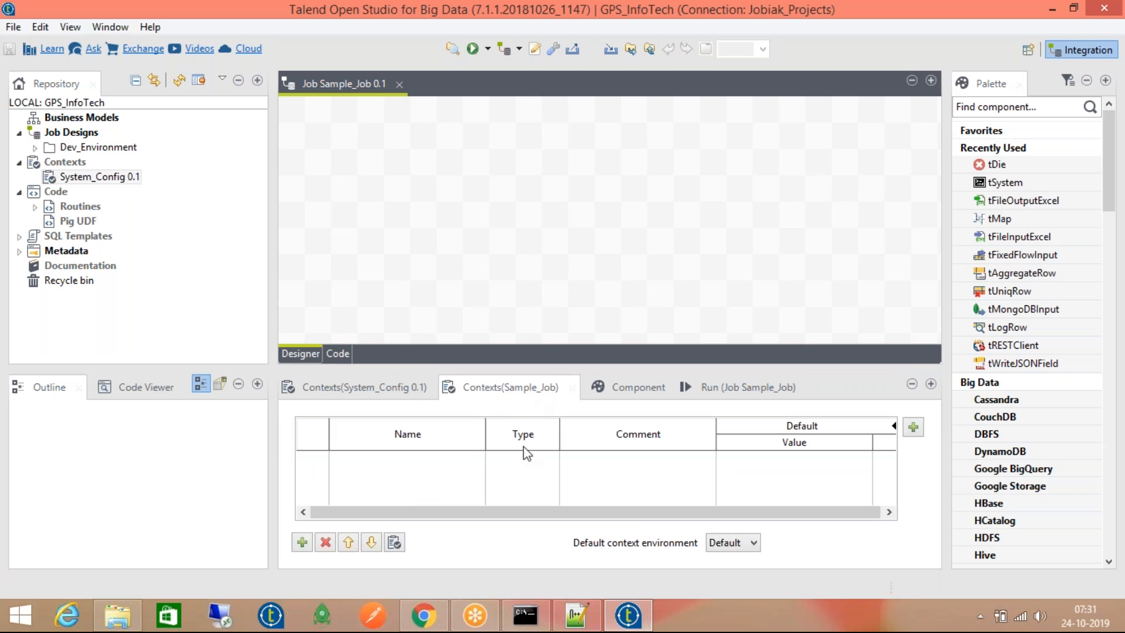
click(375, 392)
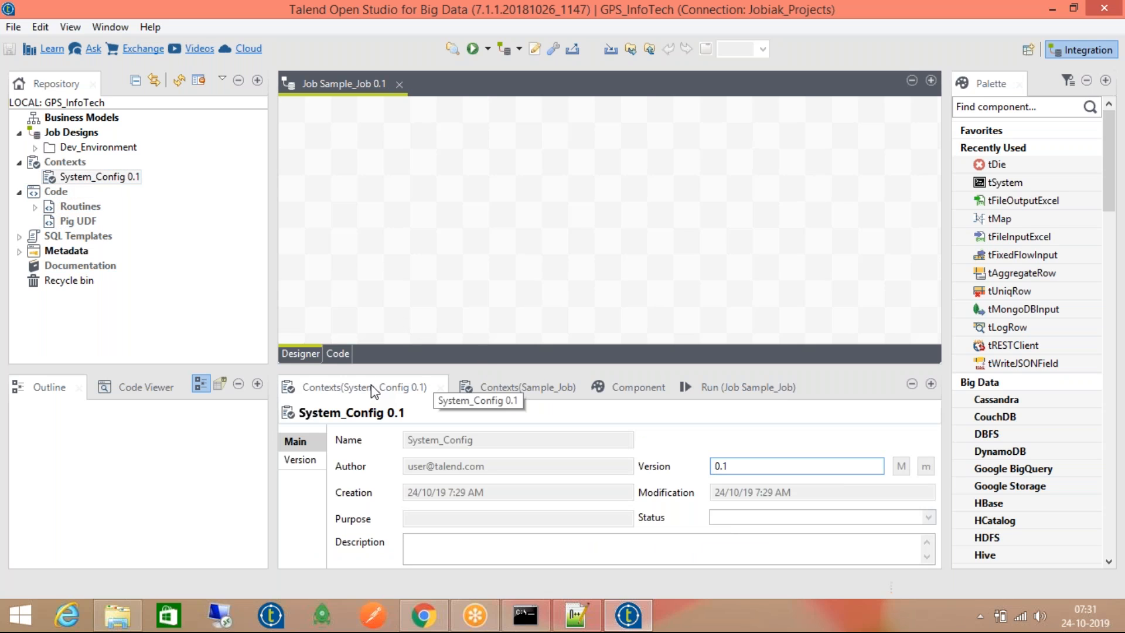
click(527, 388)
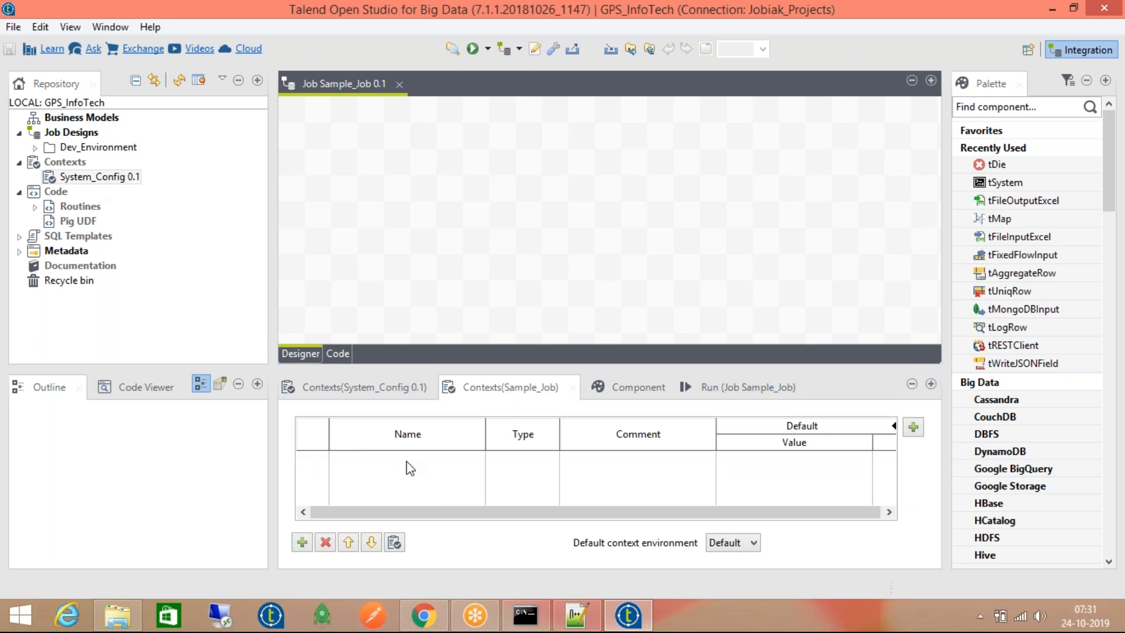
Drag System_Config 0.1 into Sample_Job's contexts, then delete its Host and Location rows
drag(67, 179, 416, 465)
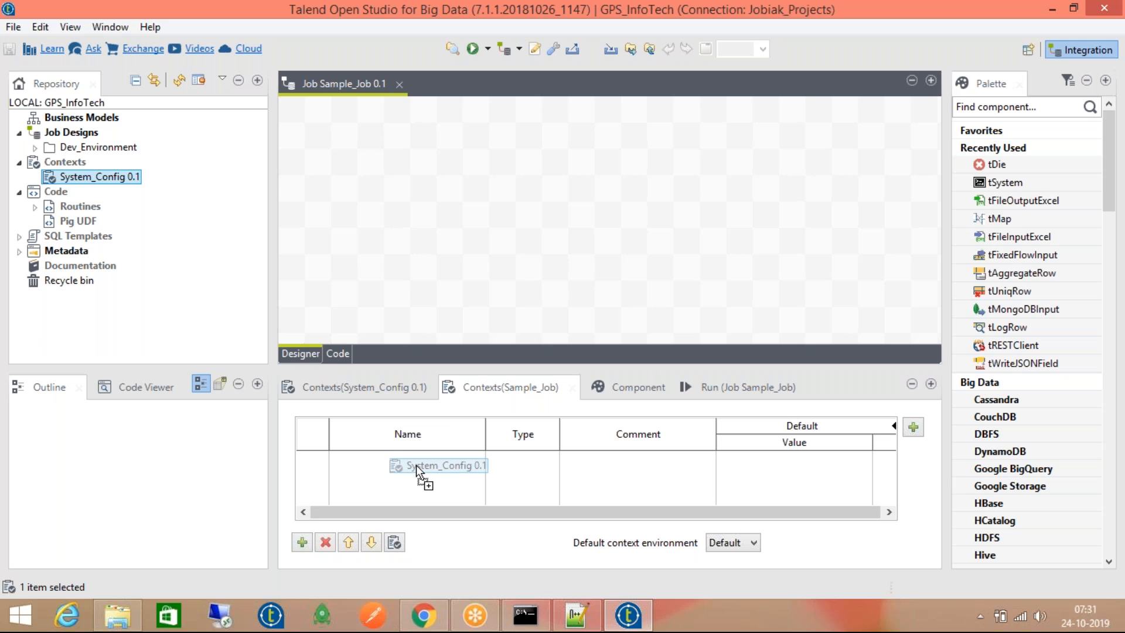
drag(416, 466, 416, 466)
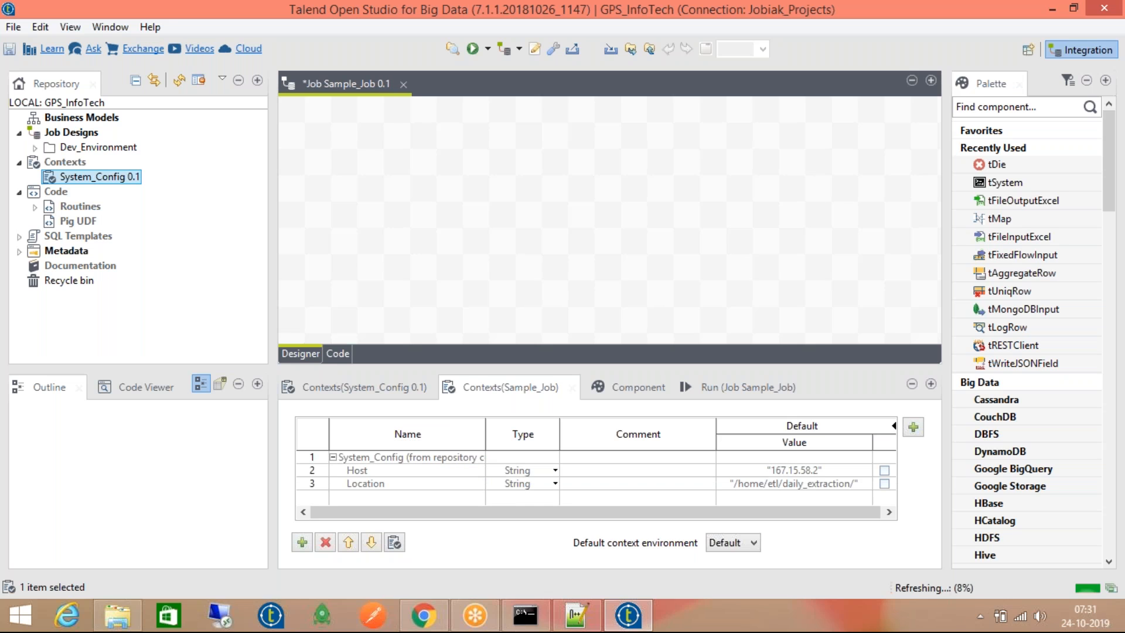
click(403, 458)
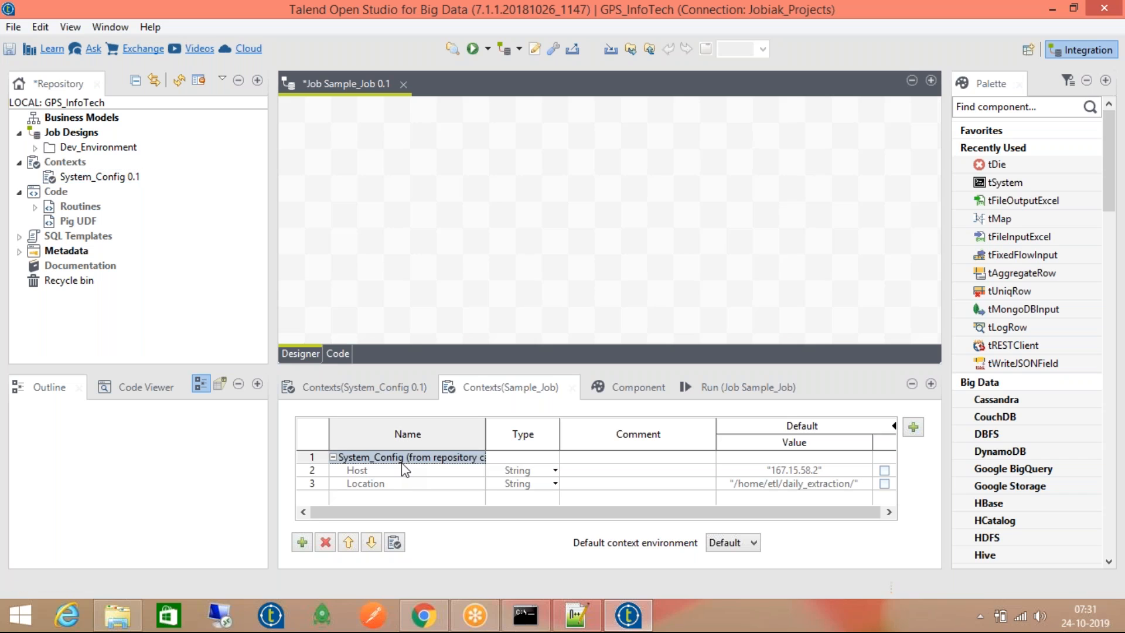
click(412, 484)
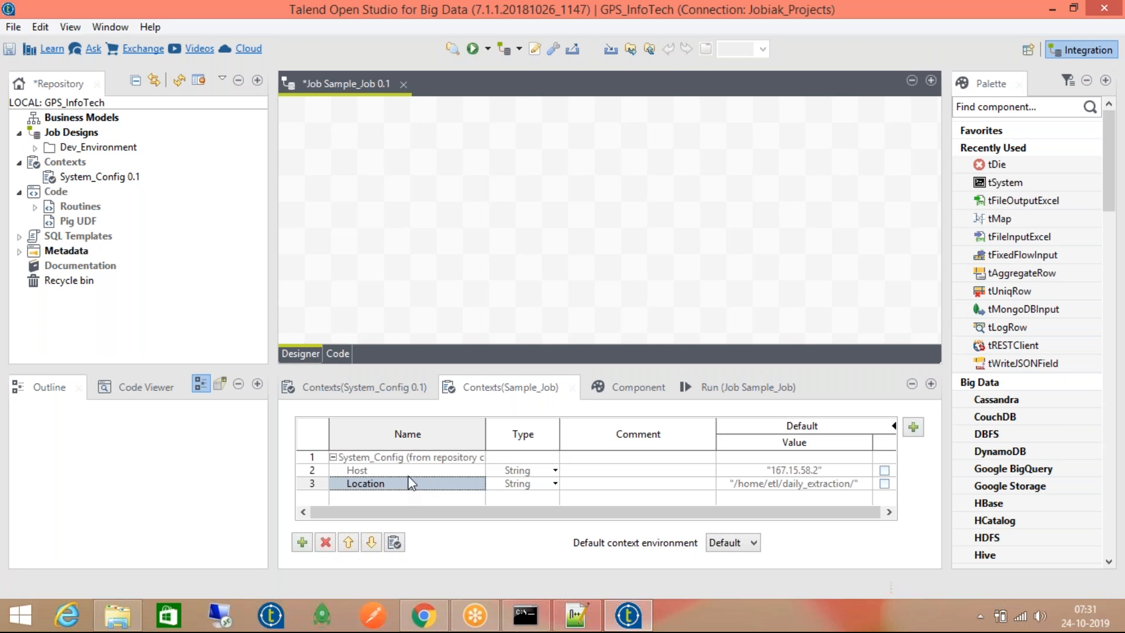
click(411, 460)
shift+click(423, 481)
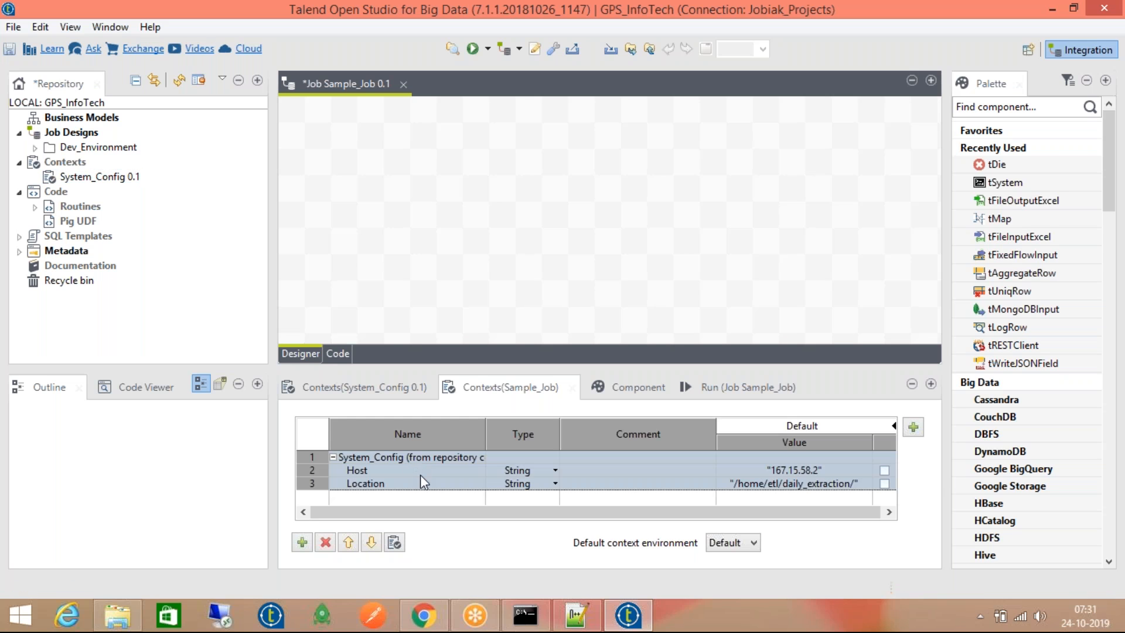
click(325, 541)
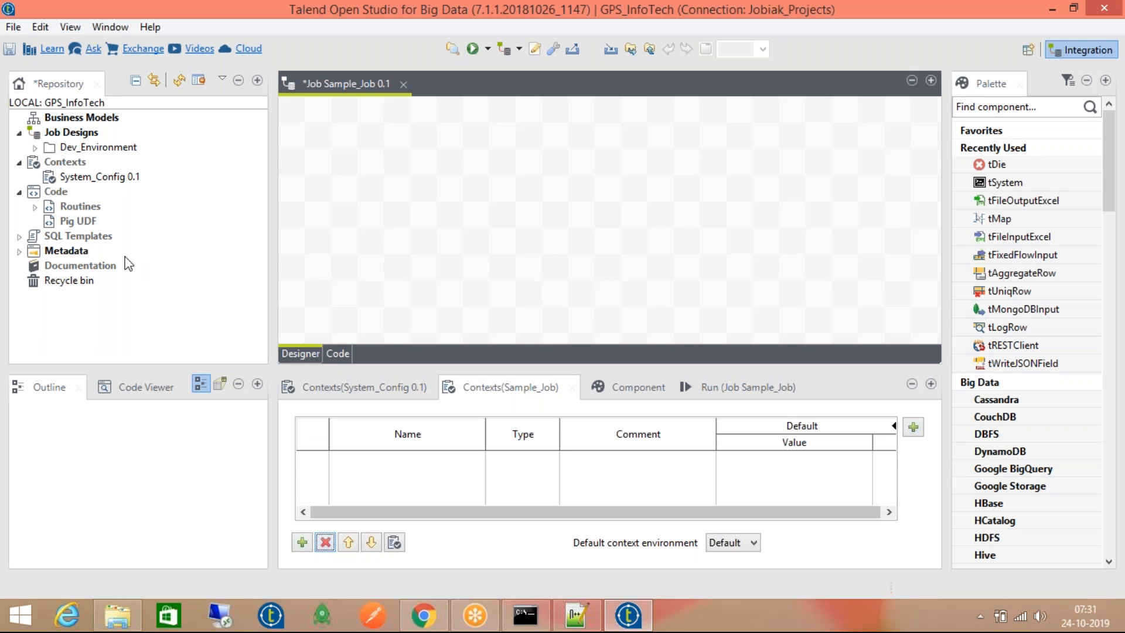
Expand Code > Routines > system and browse the nine system routines such as TalendDataGenerator and DataOperation
click(74, 206)
click(35, 207)
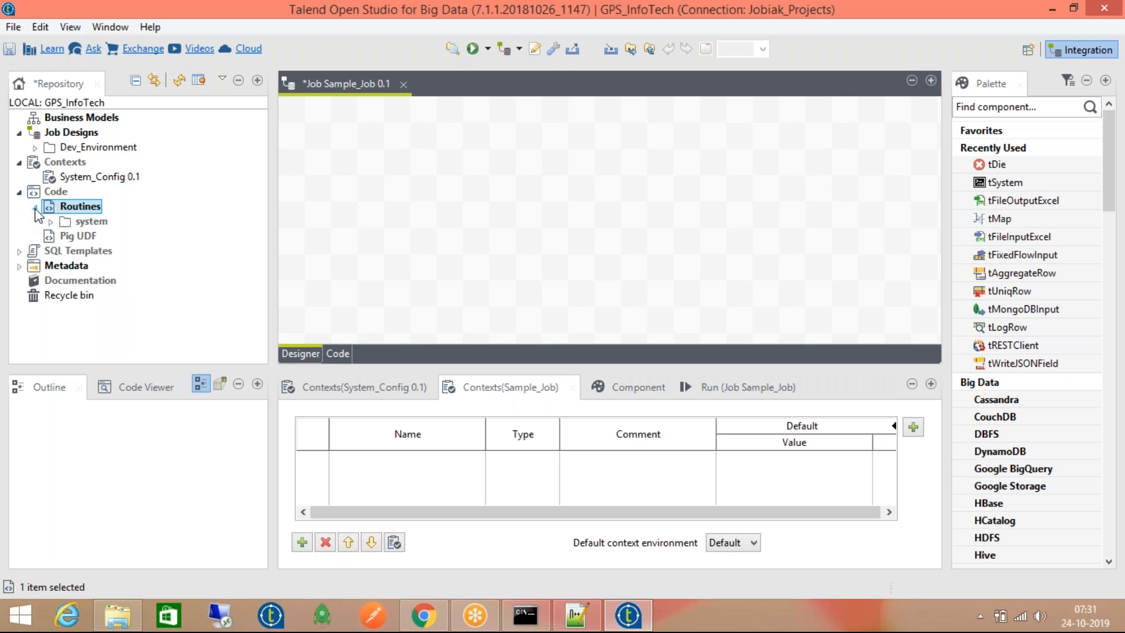
click(43, 194)
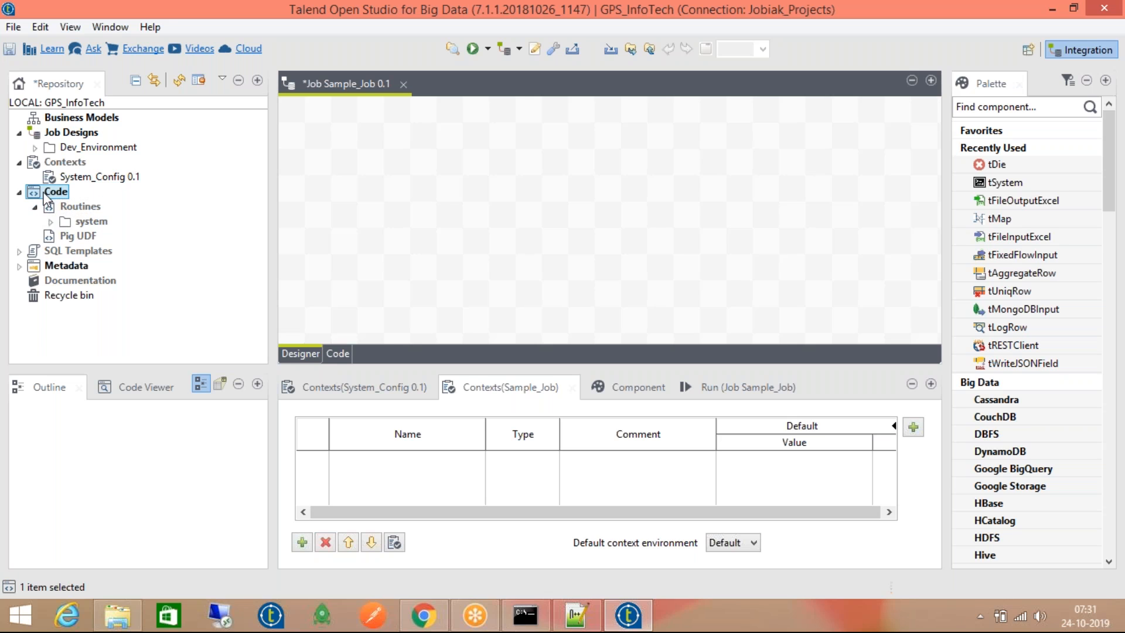
click(51, 221)
click(138, 281)
click(138, 267)
click(143, 252)
click(150, 236)
click(131, 221)
click(129, 206)
click(126, 192)
click(129, 207)
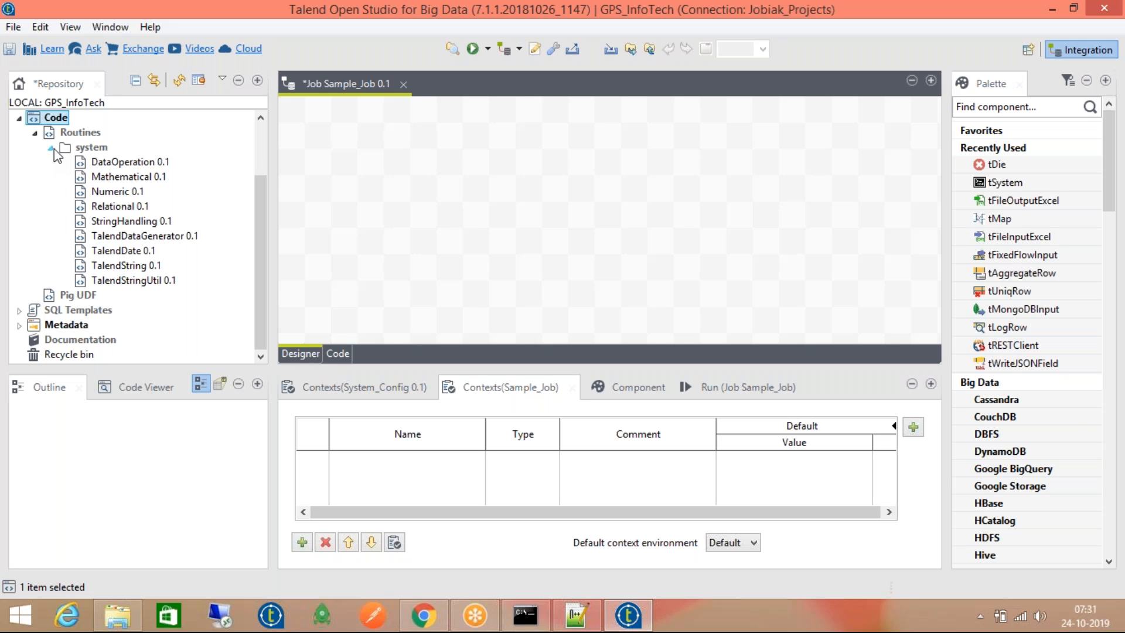
click(137, 161)
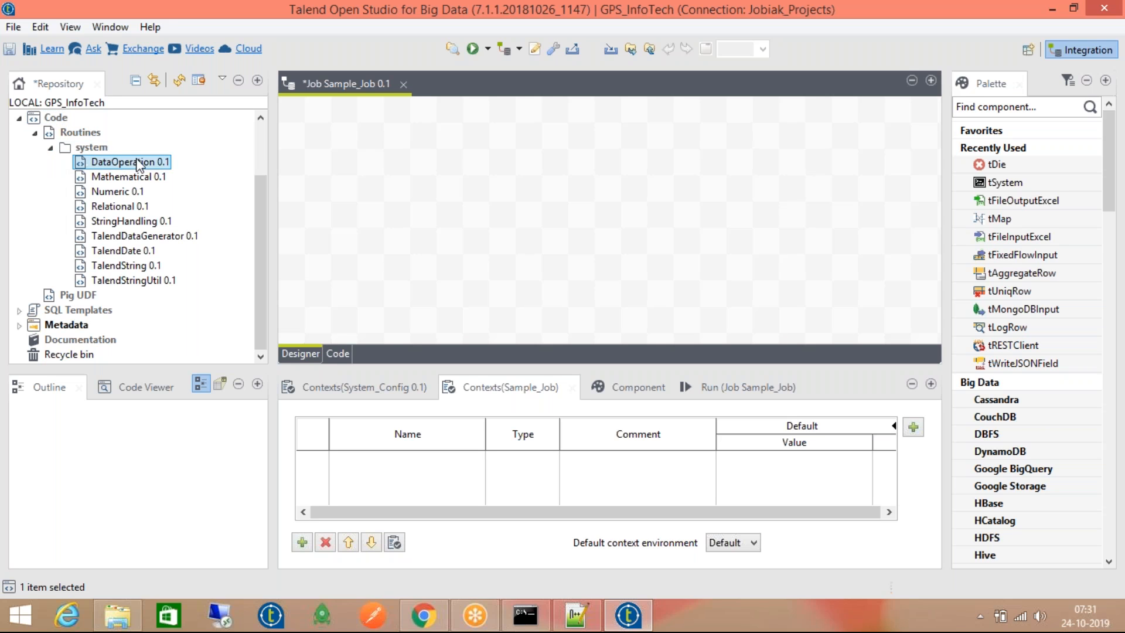
shift+click(151, 280)
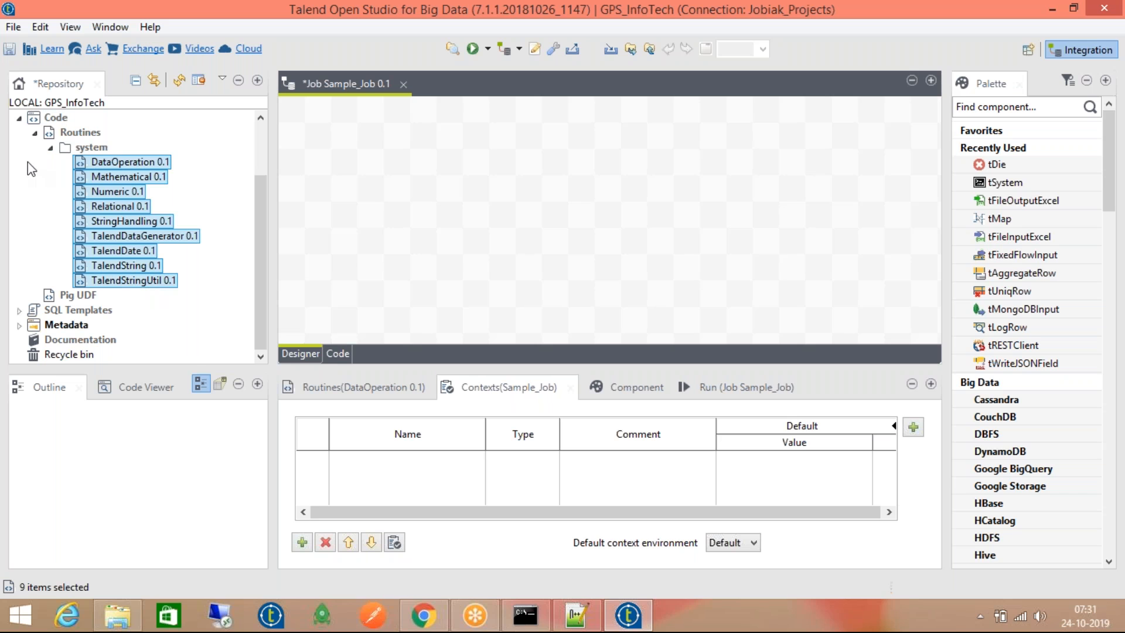
Collapse the system folder, start a new routine under Routines, then cancel it
click(51, 147)
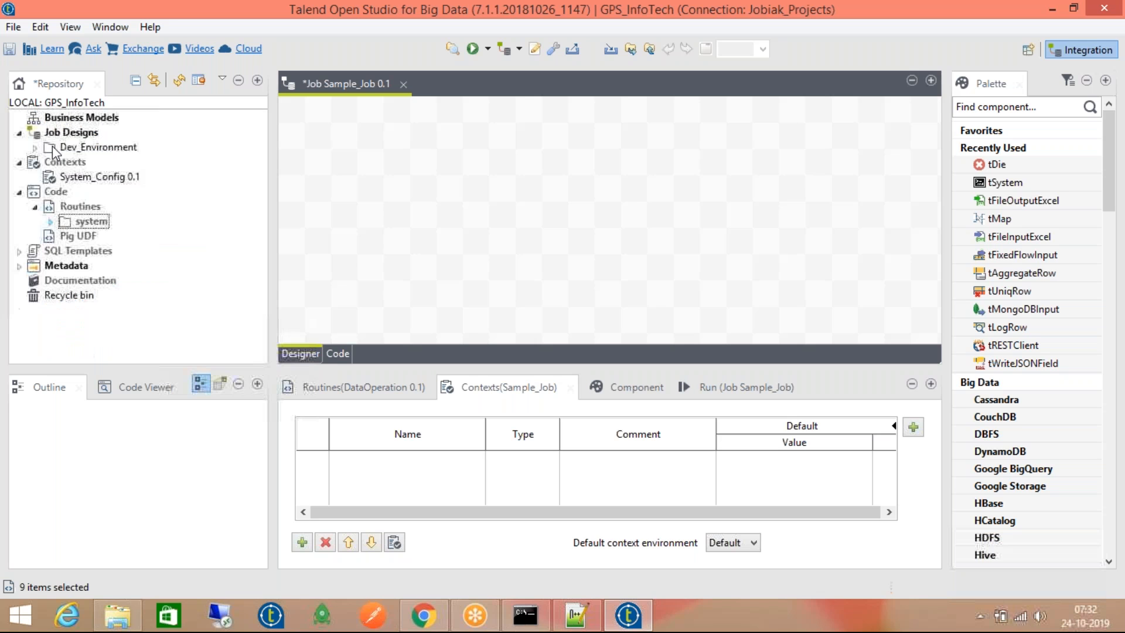
right_click(72, 208)
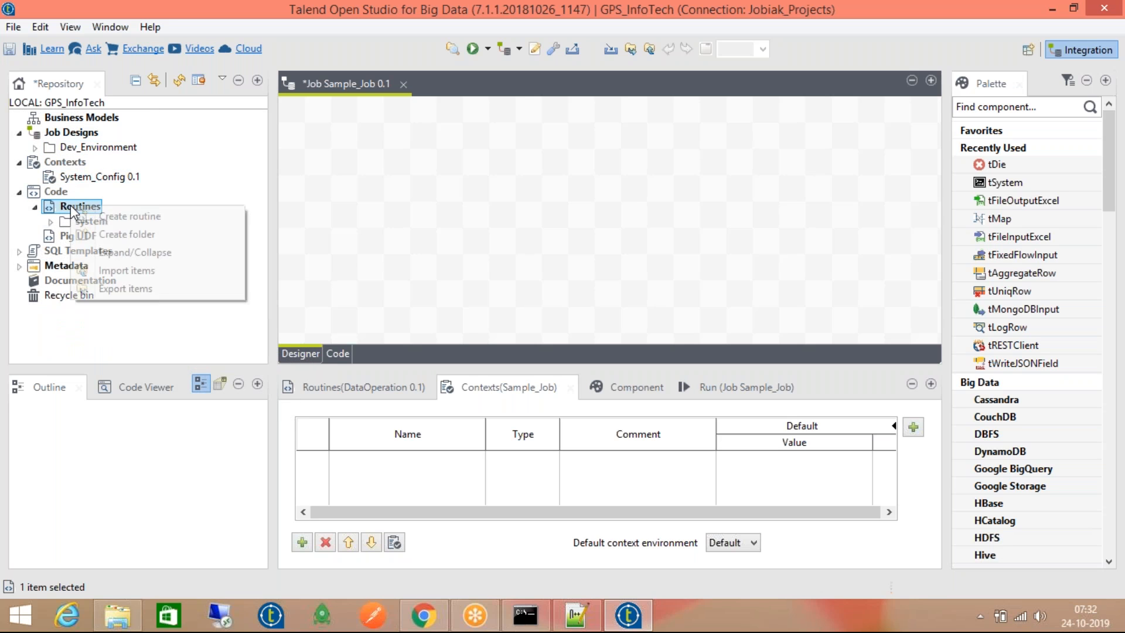
click(92, 218)
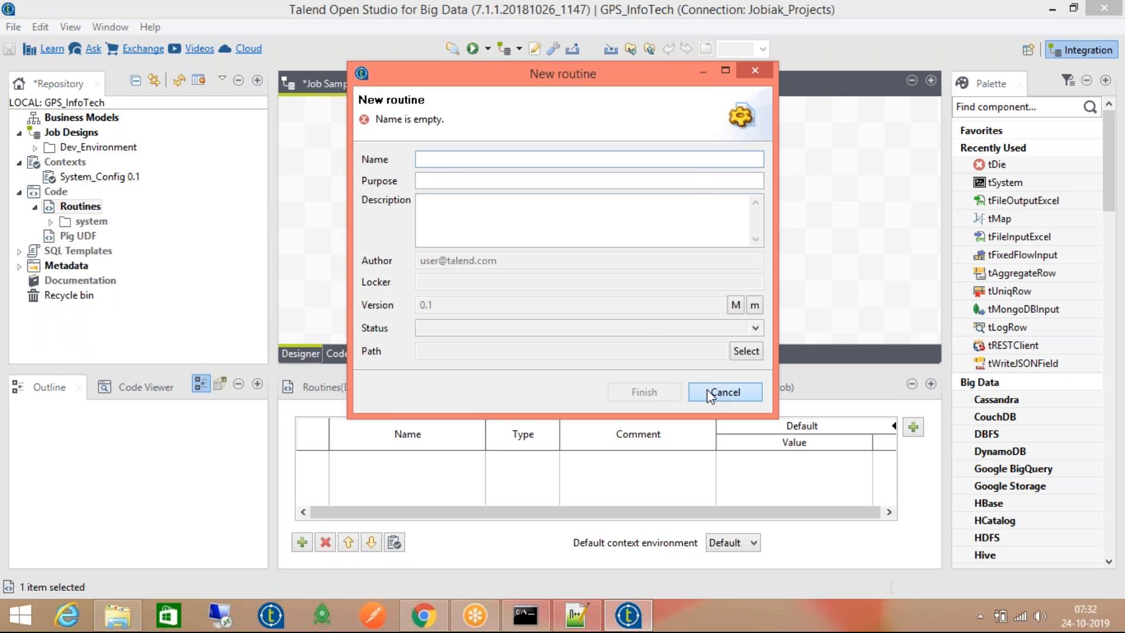
click(725, 392)
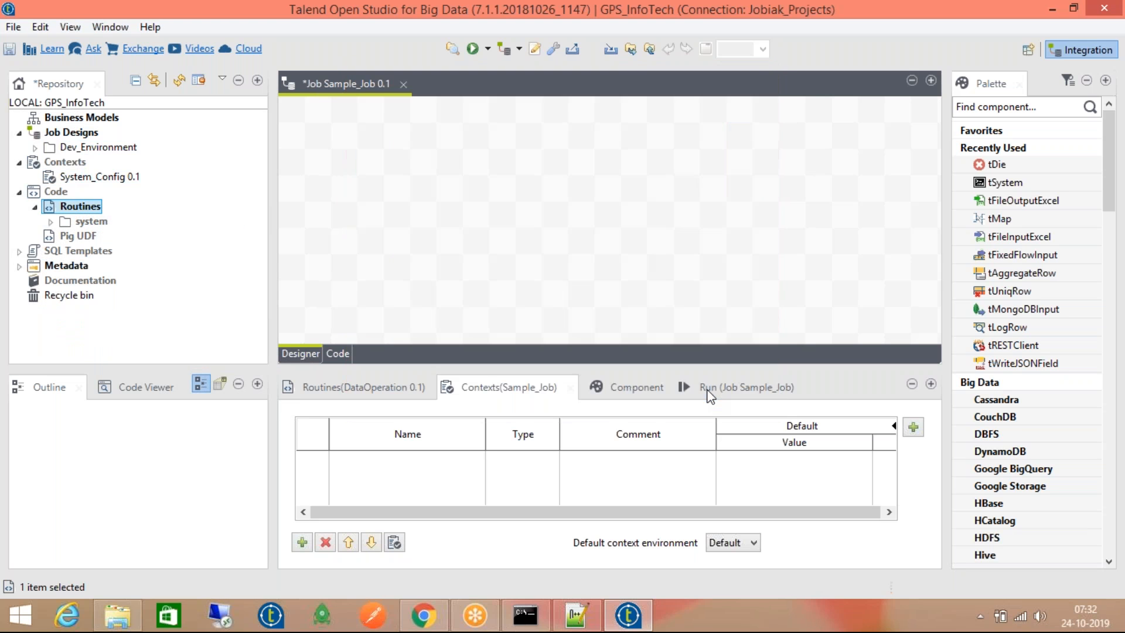
Open the MySQLAggregate 0.1 template from SQL Templates > MySQL > system, view it, and close it
click(19, 251)
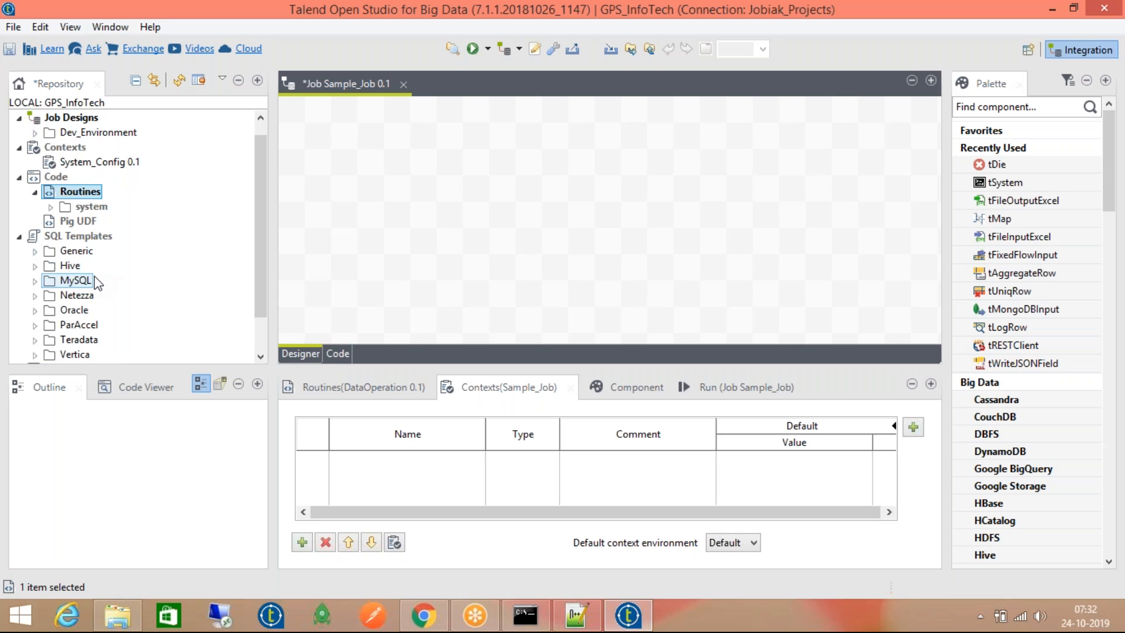
scroll(64, 282, down, 1)
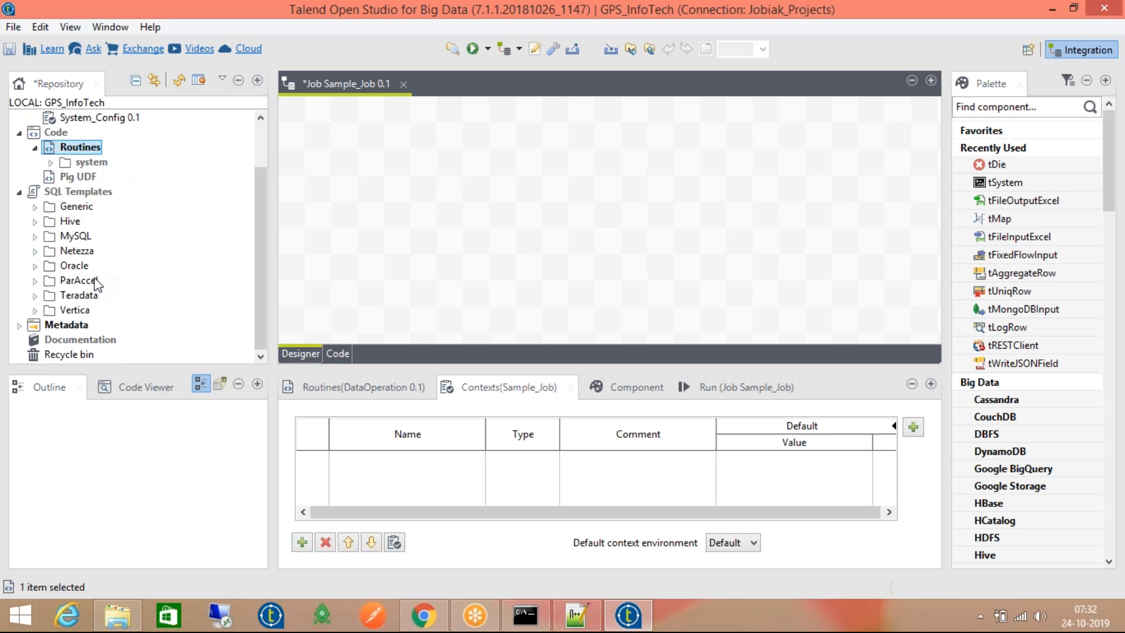
click(36, 237)
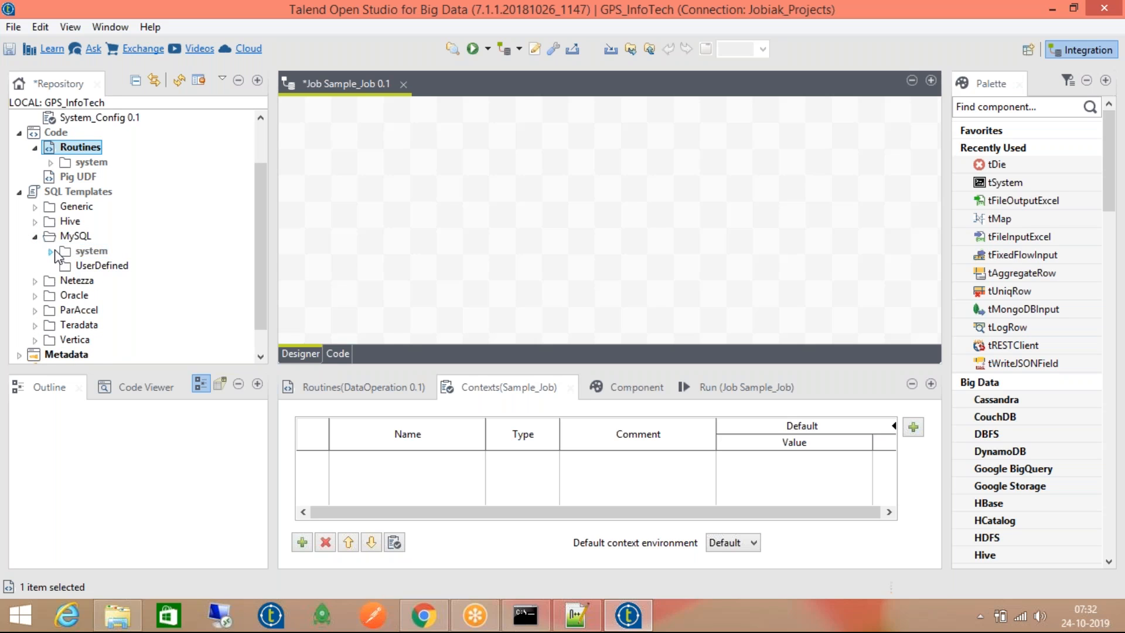
click(52, 251)
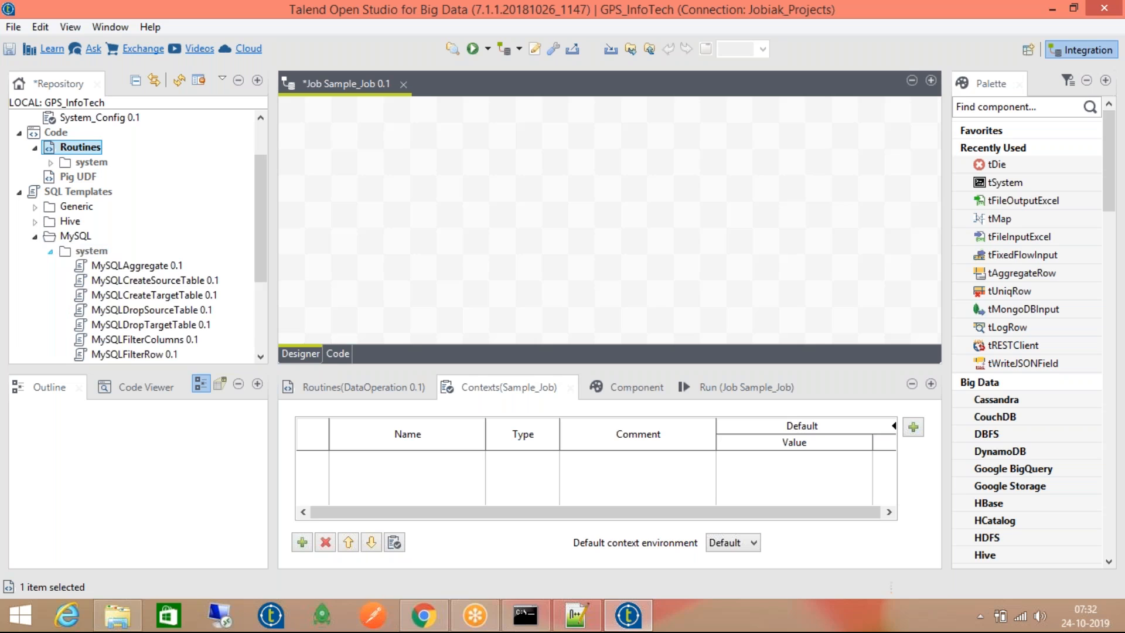
double_click(114, 266)
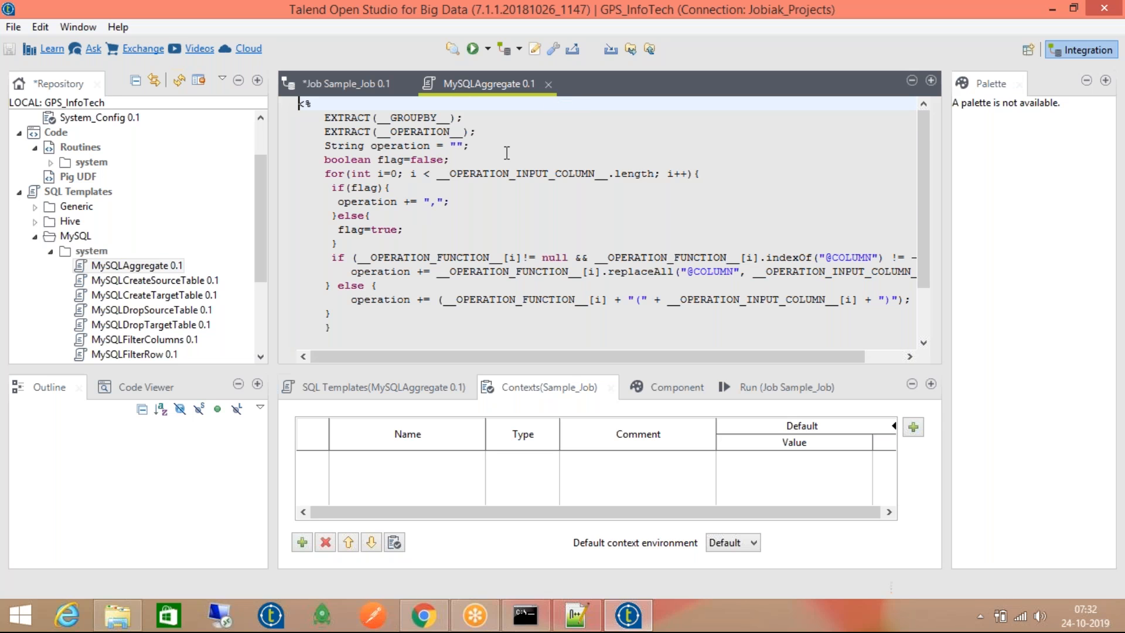
scroll(507, 205, down, 2)
scroll(507, 202, up, 2)
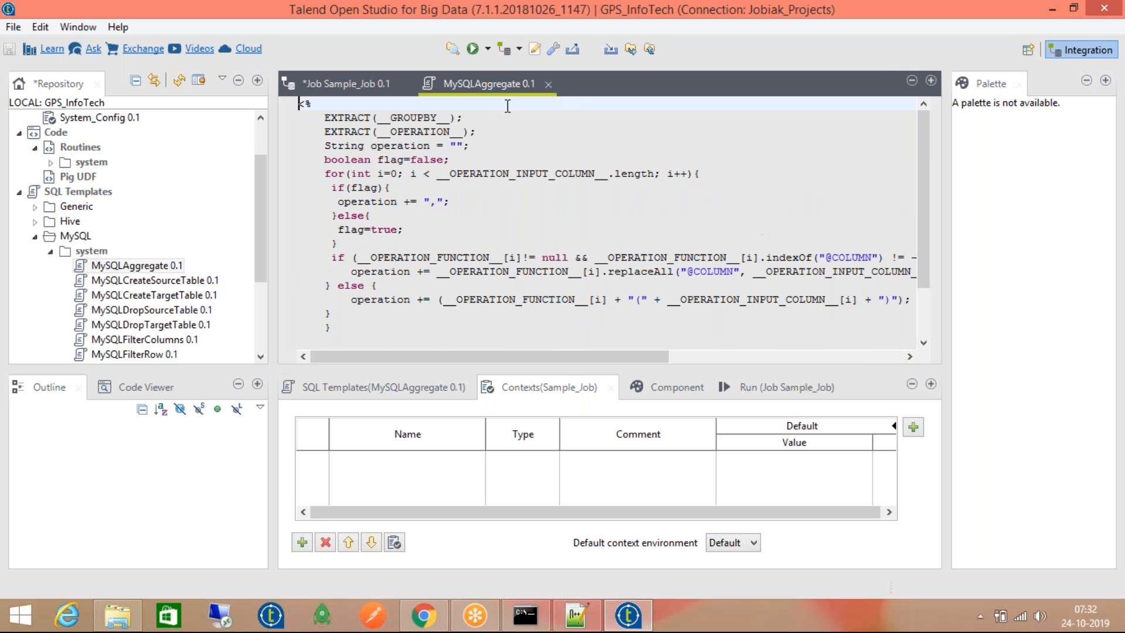
click(550, 86)
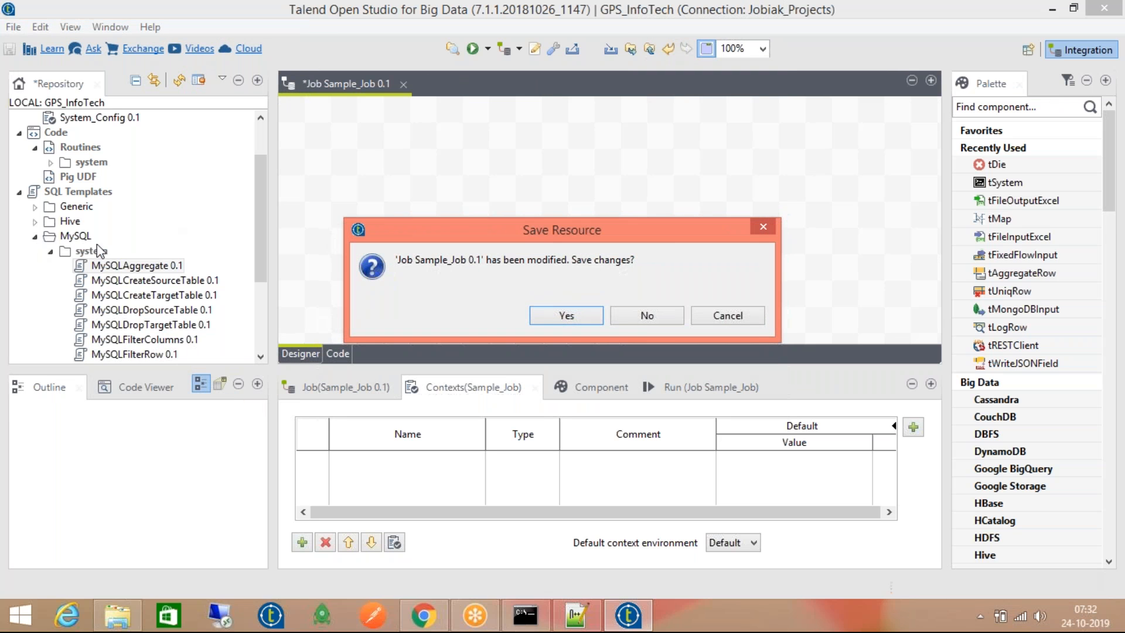
Answer the Sample_Job save prompt and collapse the SQL Templates branches
click(646, 316)
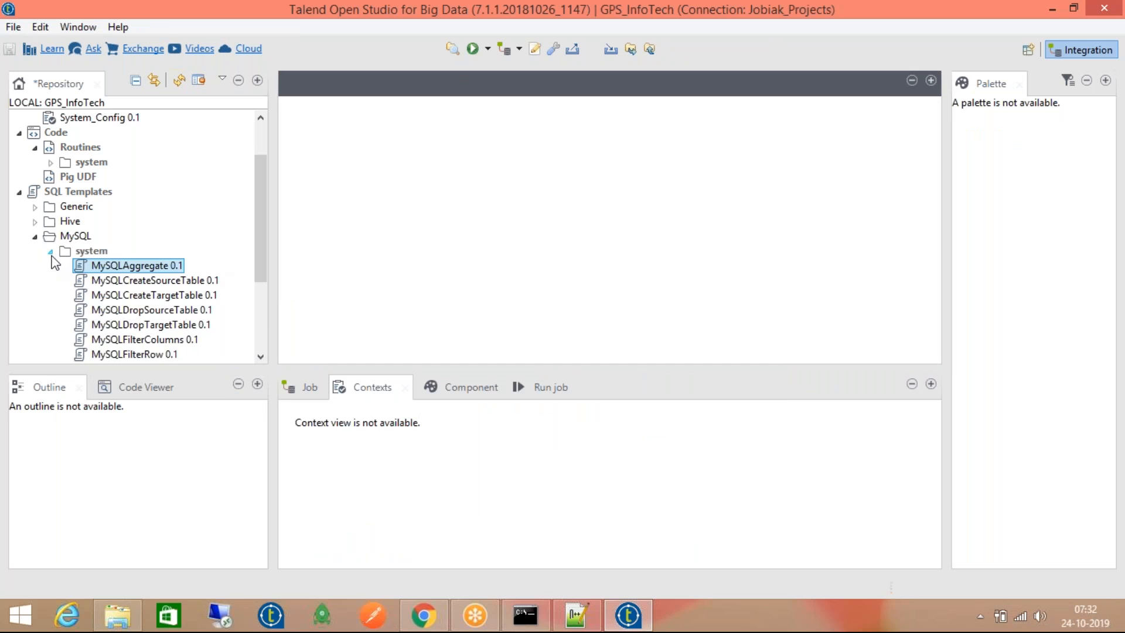
click(52, 252)
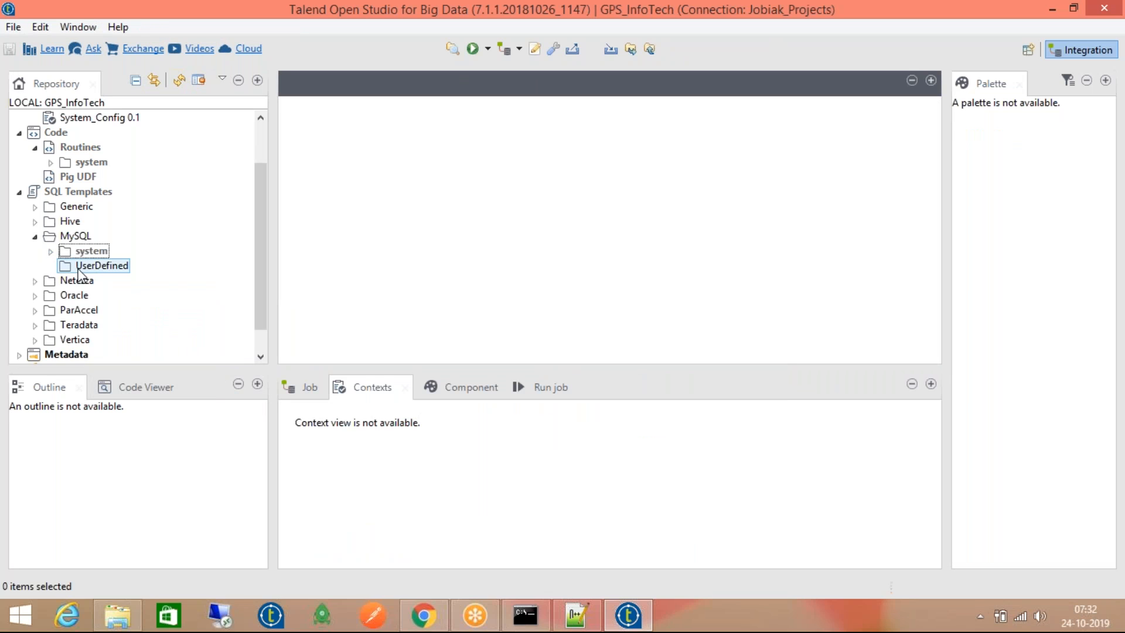
click(35, 238)
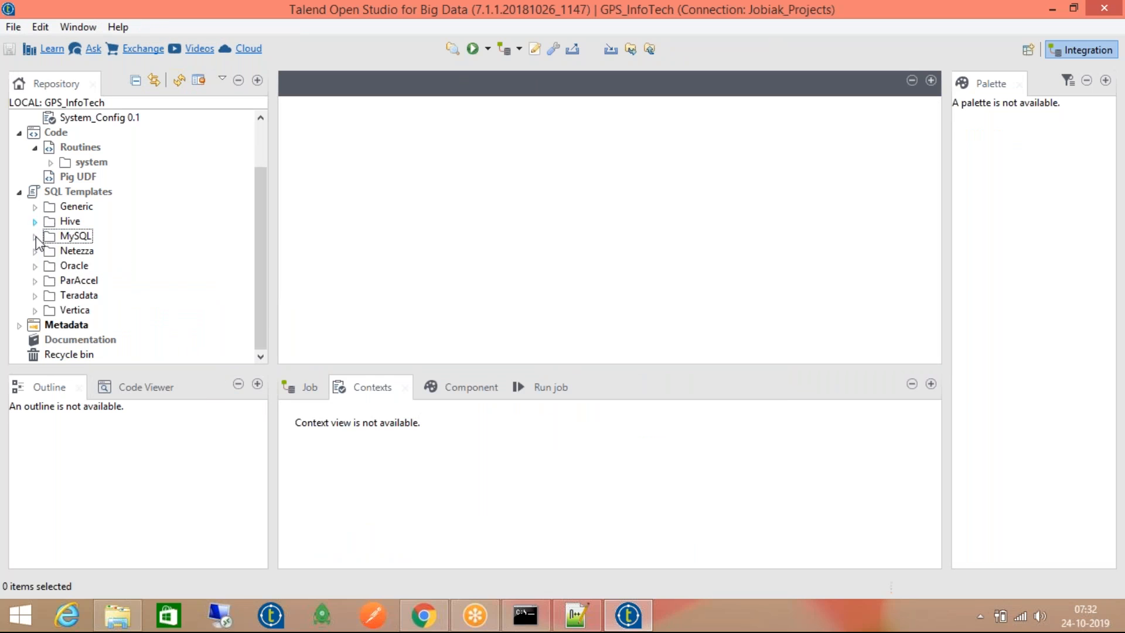
click(19, 192)
Expand Metadata and Dev_Environment, then open Sample_Job 0.1 in the job designer
click(20, 266)
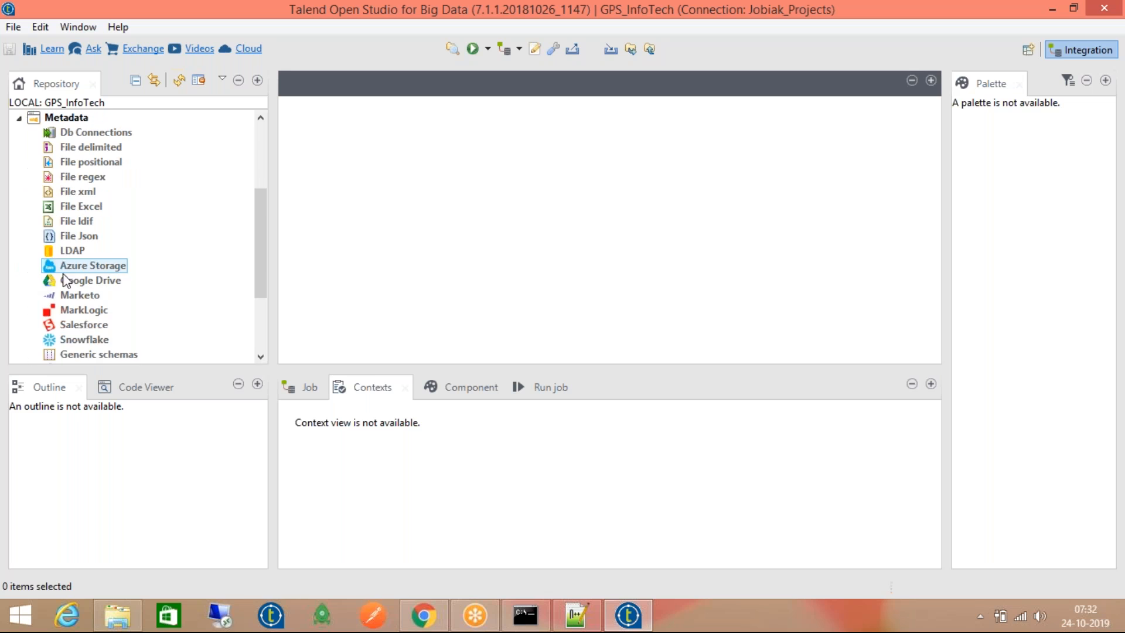
scroll(154, 164, up, 4)
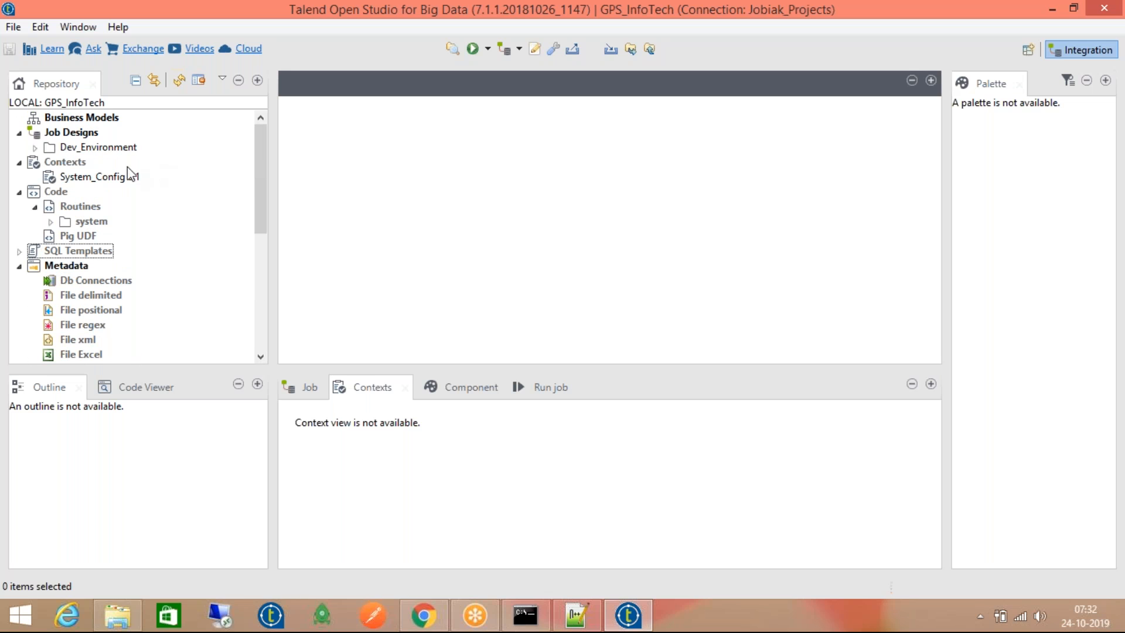
click(35, 148)
double_click(89, 162)
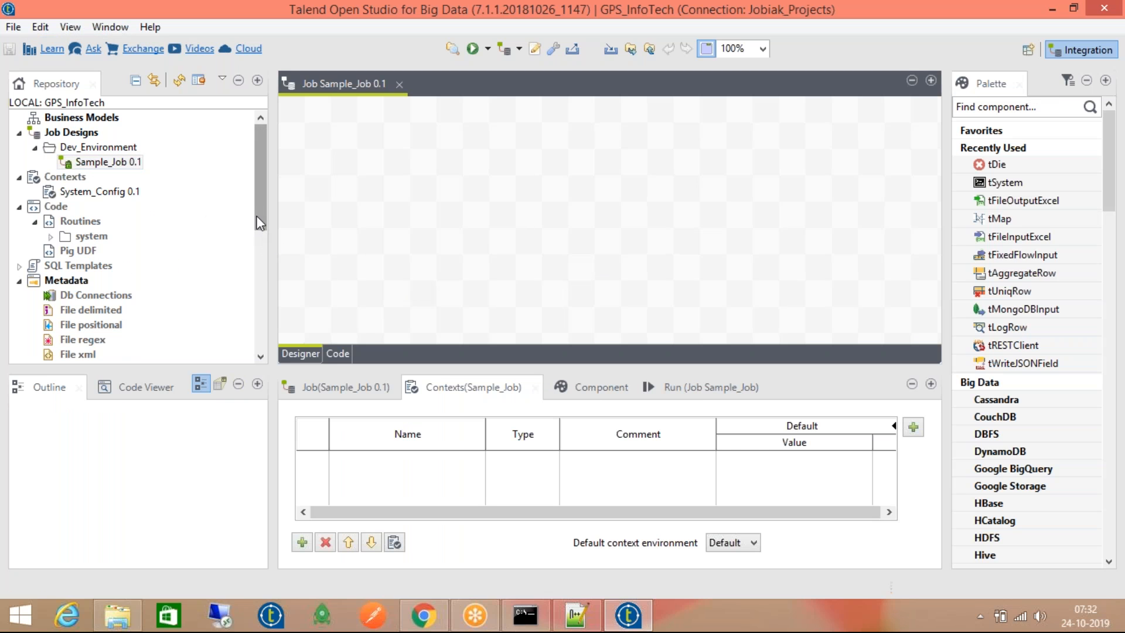
drag(255, 213, 261, 263)
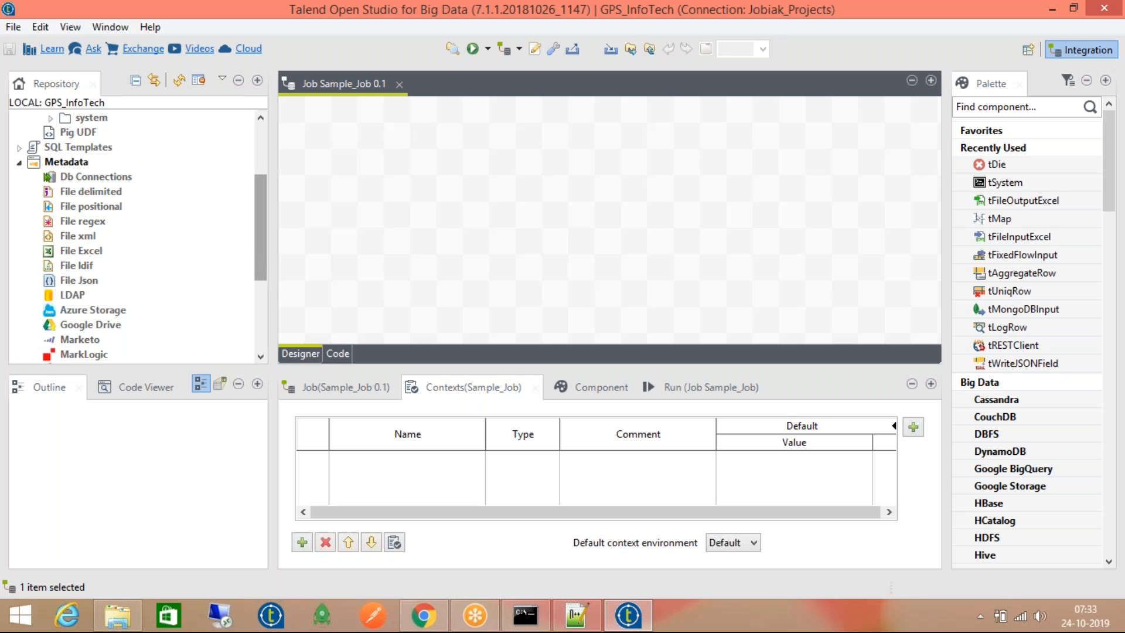
click(71, 179)
Create a new Db connection named Client_ETL_Data and advance to step 2
right_click(69, 180)
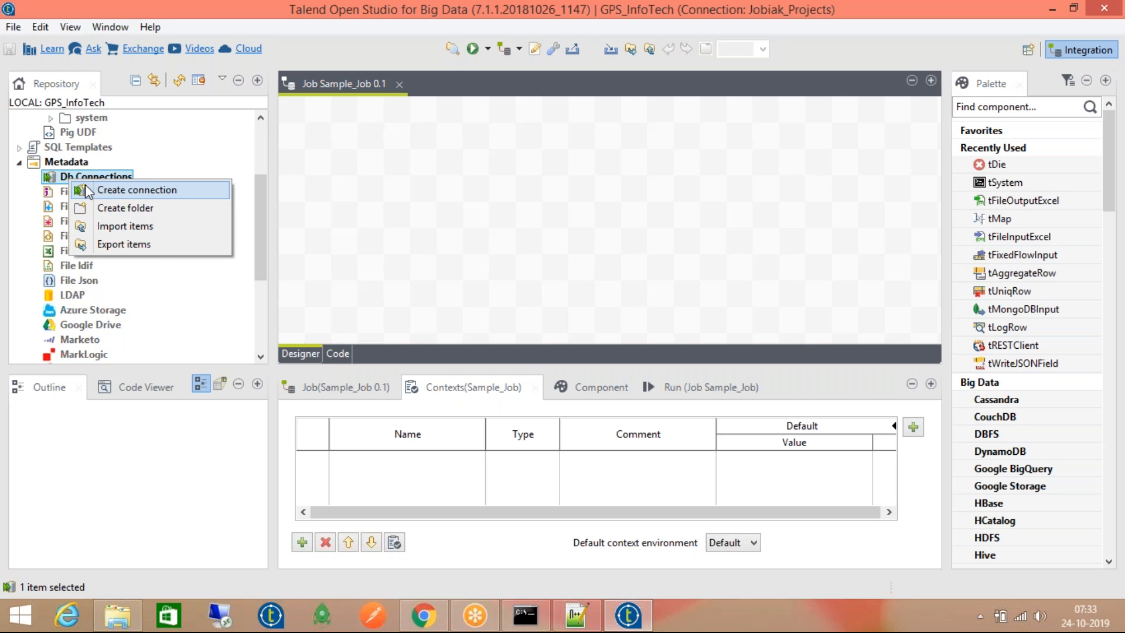
click(85, 186)
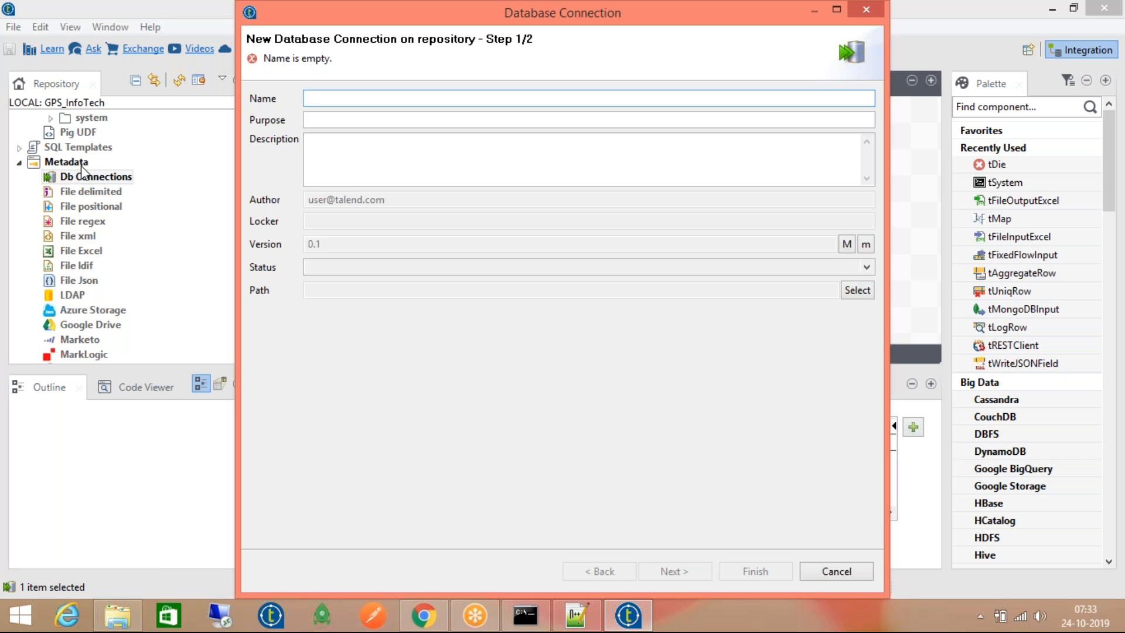
text(Src_)
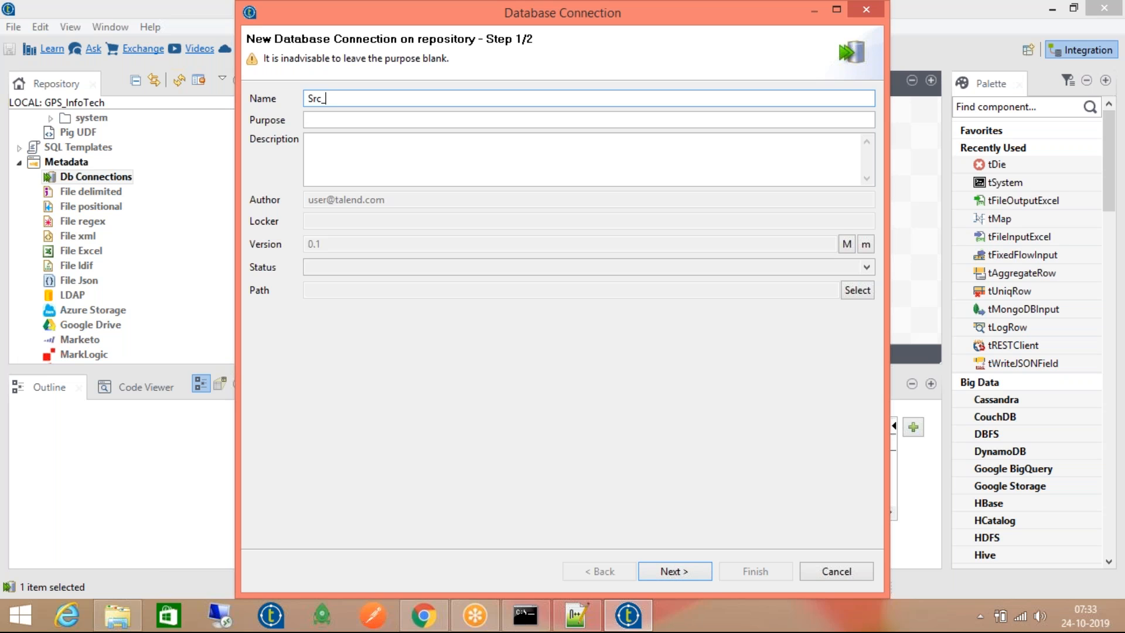
key(BackSpace)
key(BackSpace)
key(BackSpace)
text(Client)
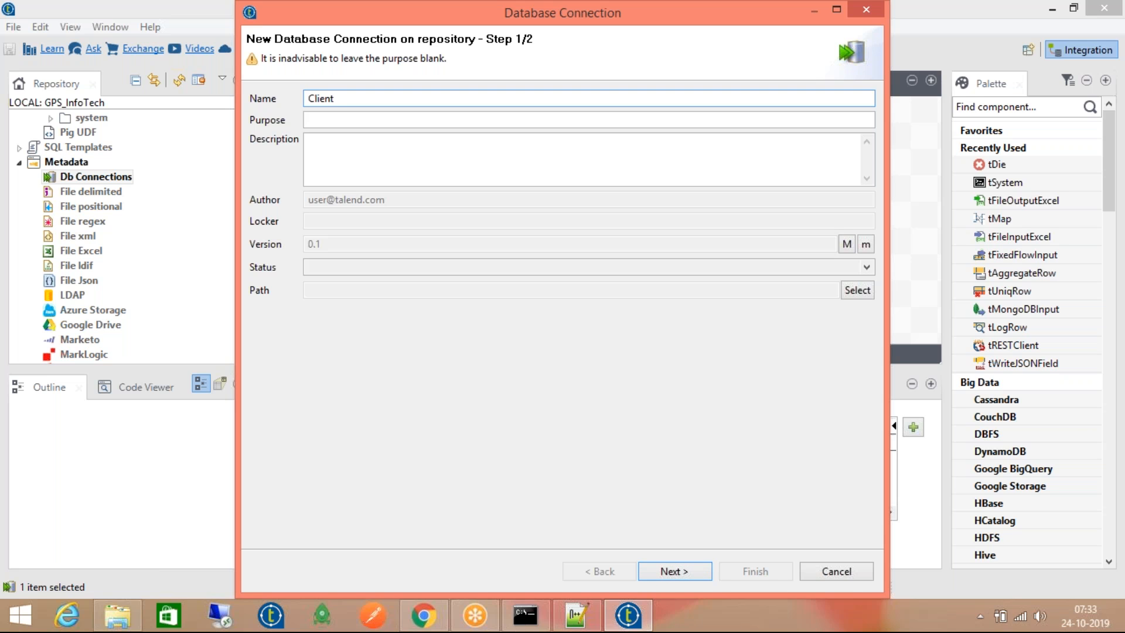
text(_ETL_Data)
click(656, 571)
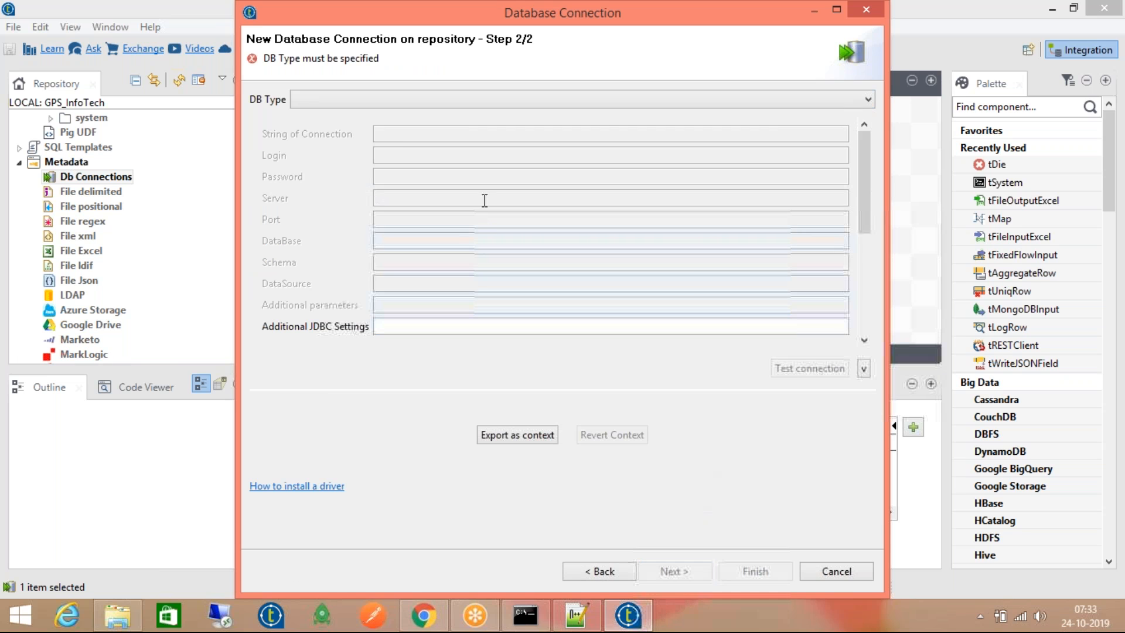
Choose MySQL as the database type
click(358, 100)
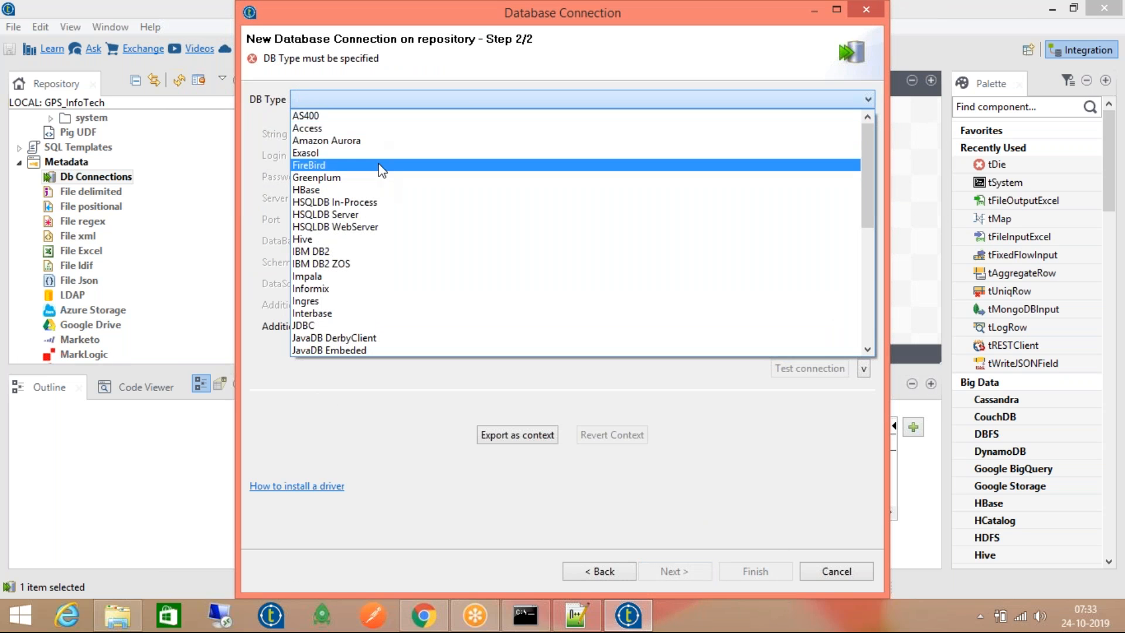
scroll(397, 305, down, 3)
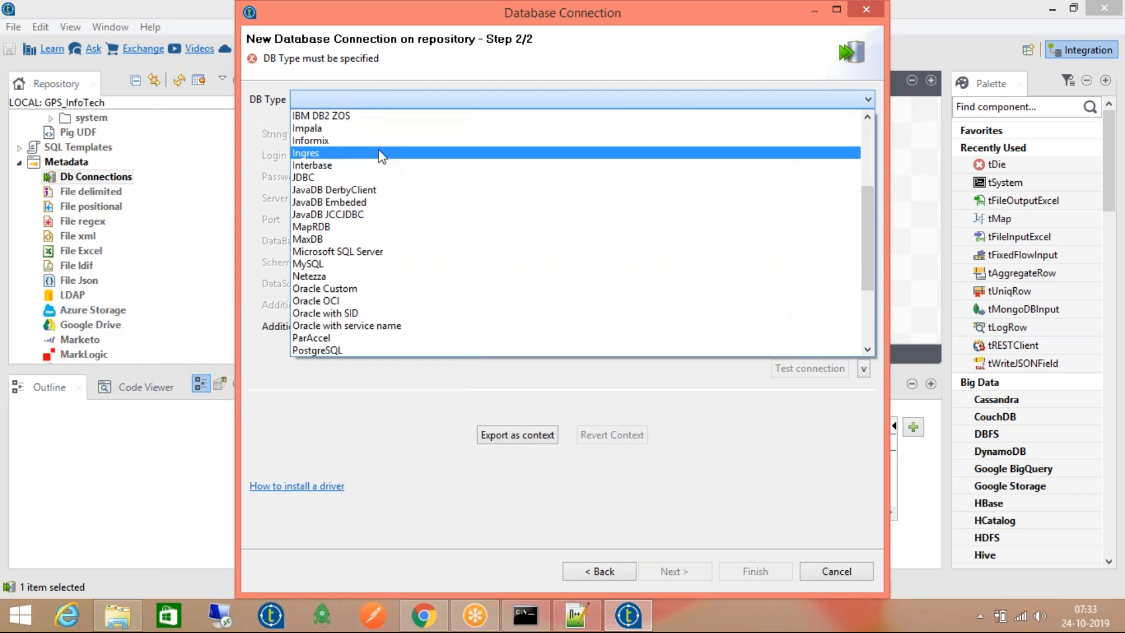
scroll(387, 186, up, 4)
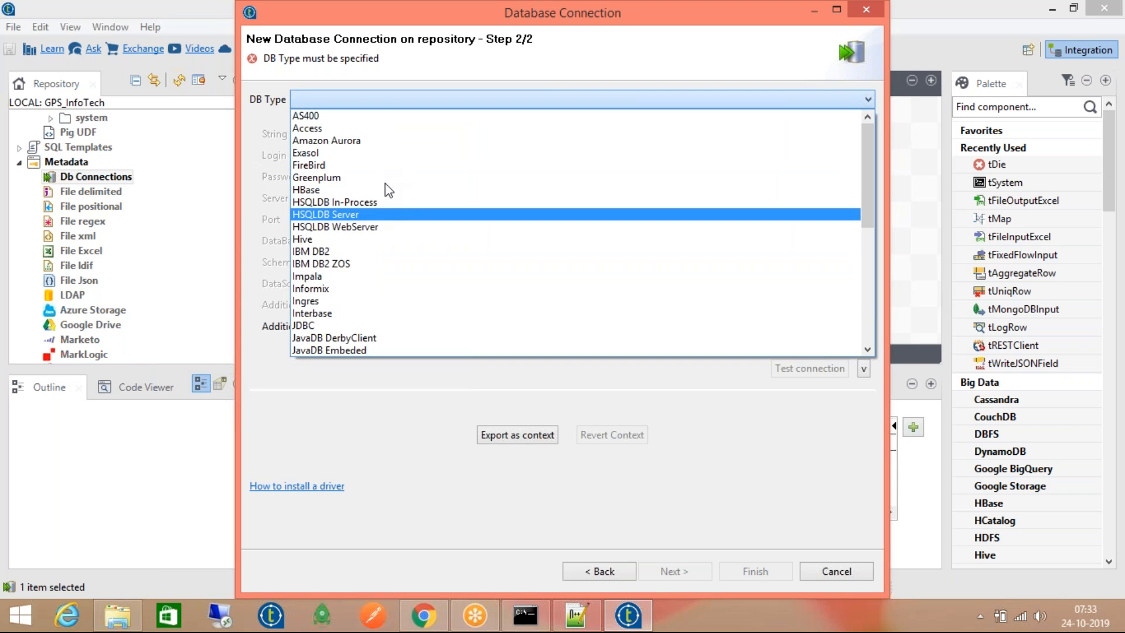
scroll(382, 260, down, 2)
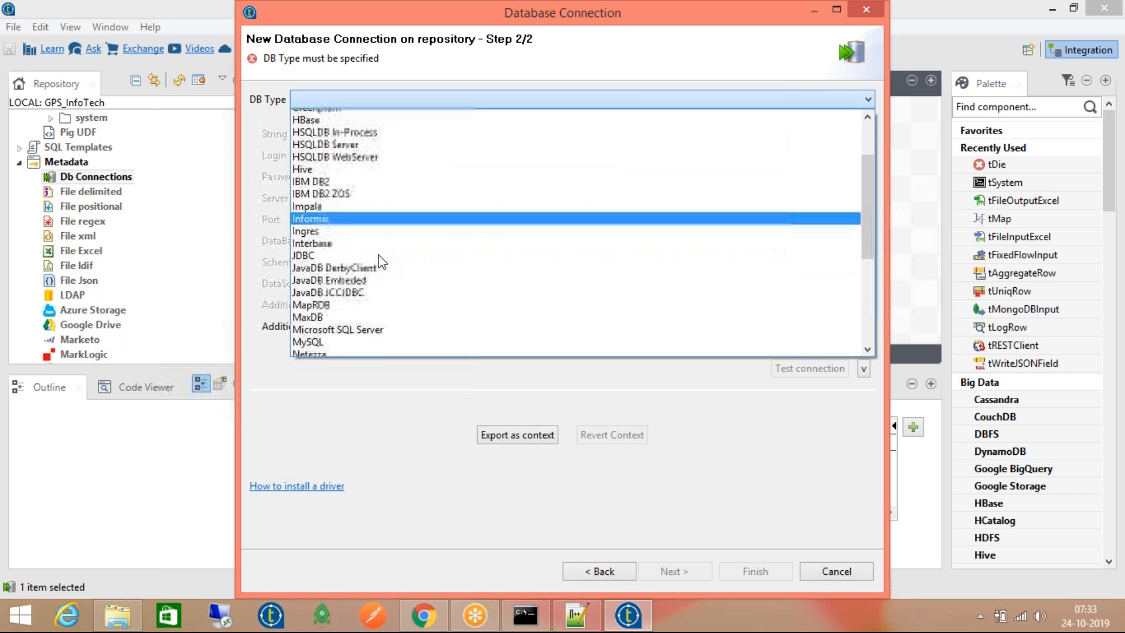
scroll(385, 262, down, 3)
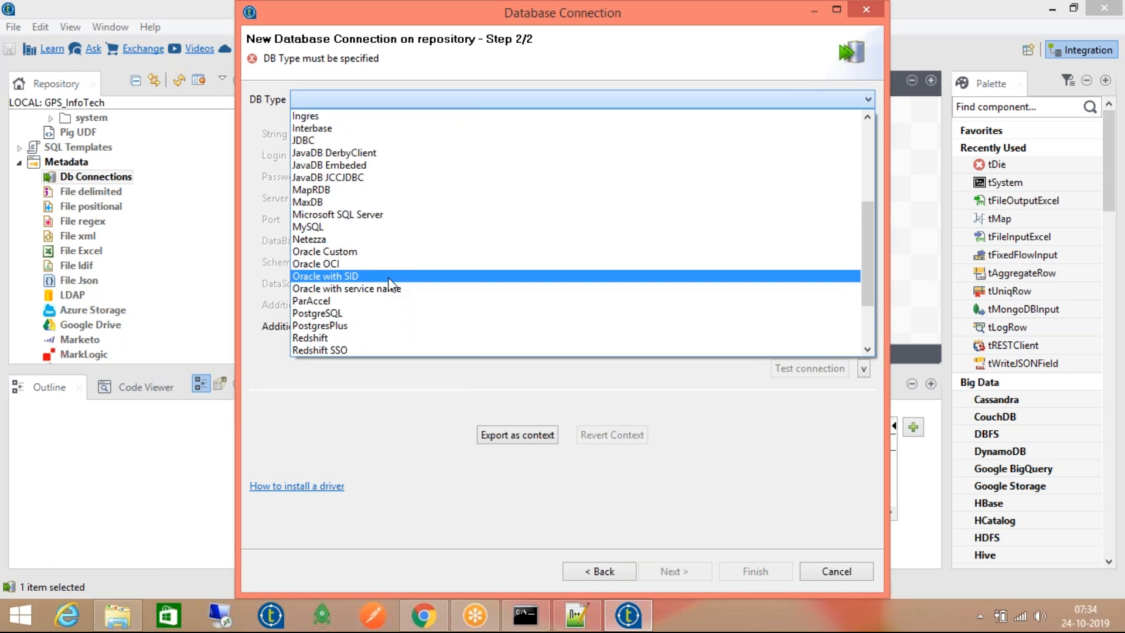
click(392, 228)
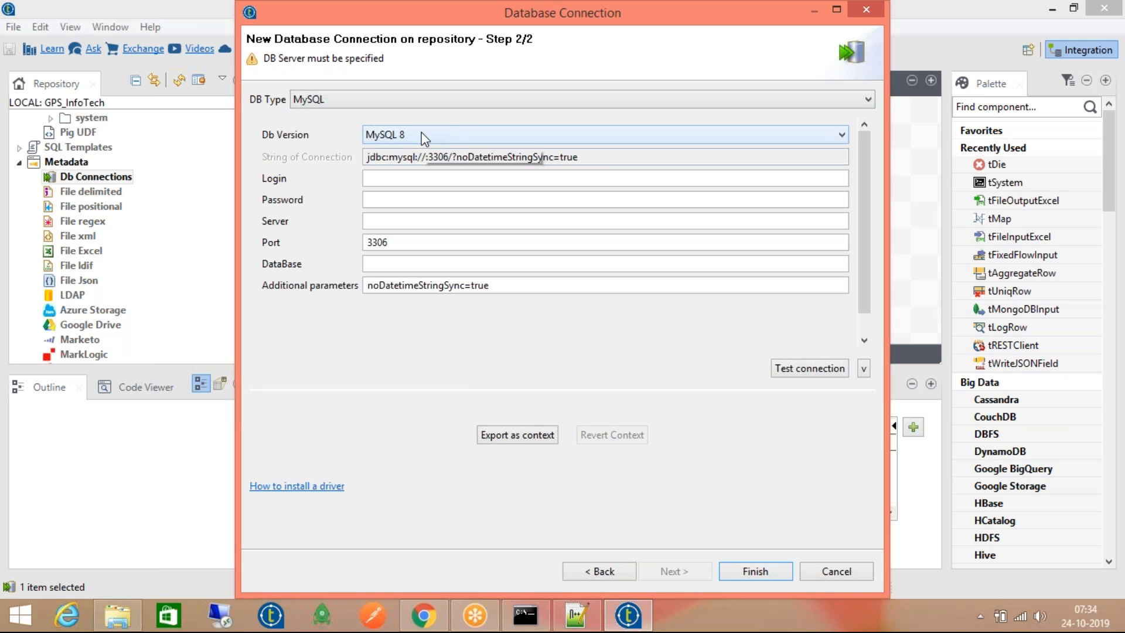
Step through the Login, Password, Server and DataBase fields, then cancel the connection wizard
click(605, 157)
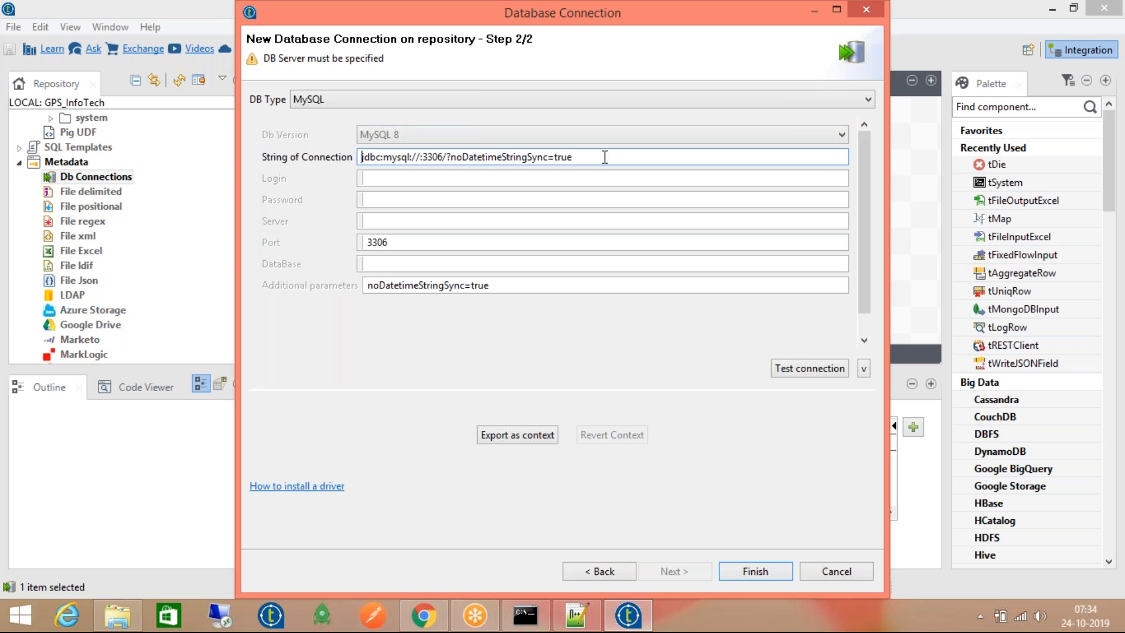
click(489, 180)
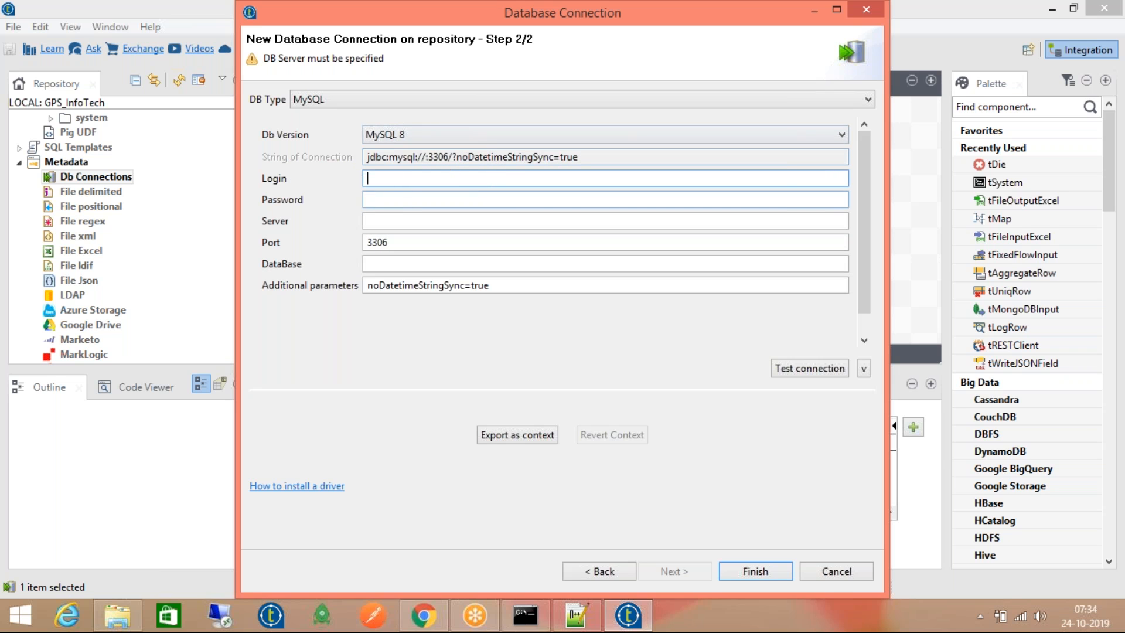
click(396, 199)
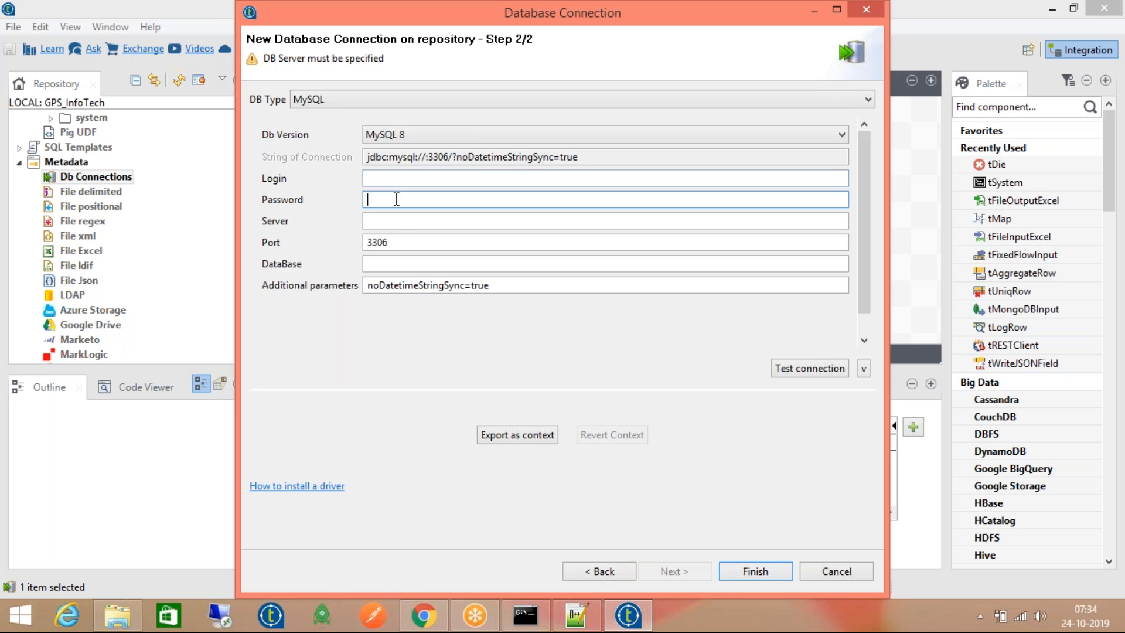
click(404, 223)
click(406, 262)
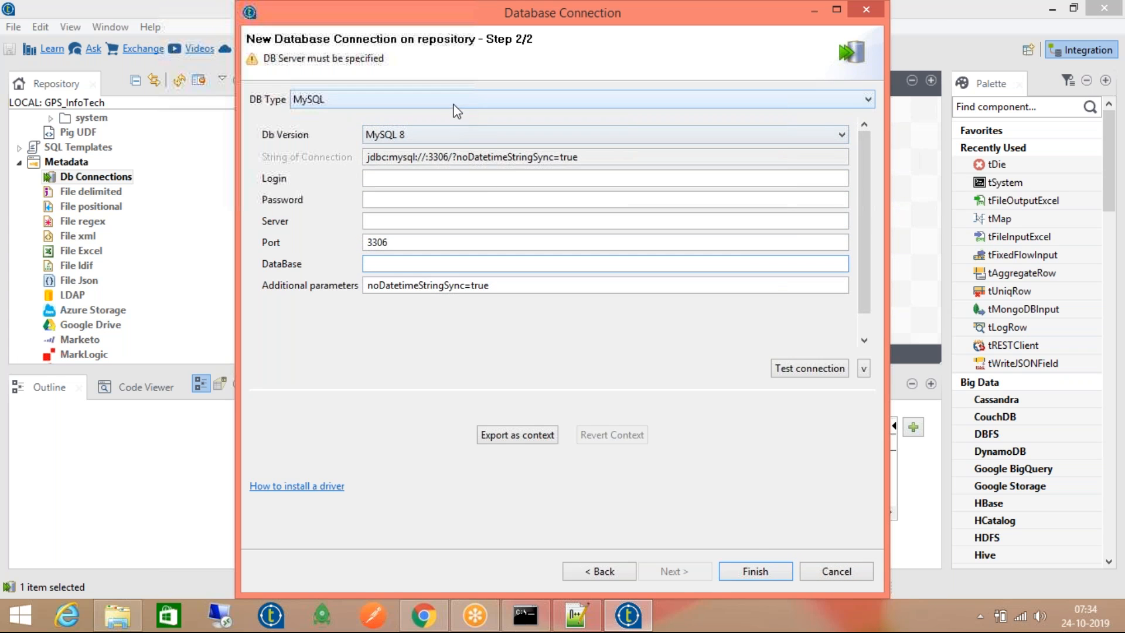
click(830, 574)
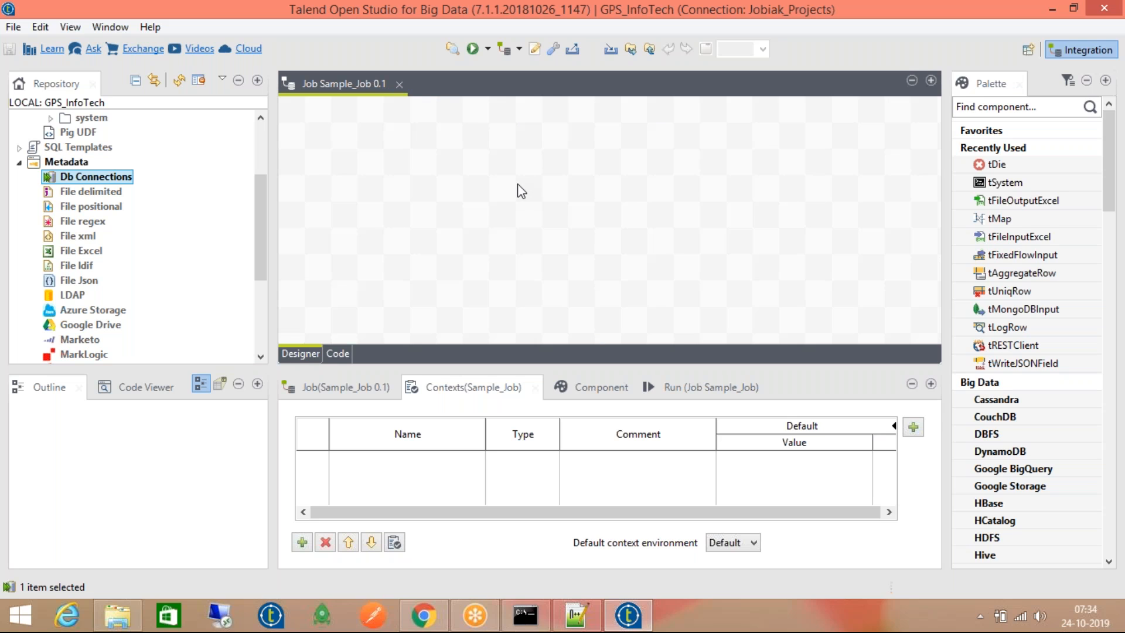
click(81, 192)
right_click(79, 192)
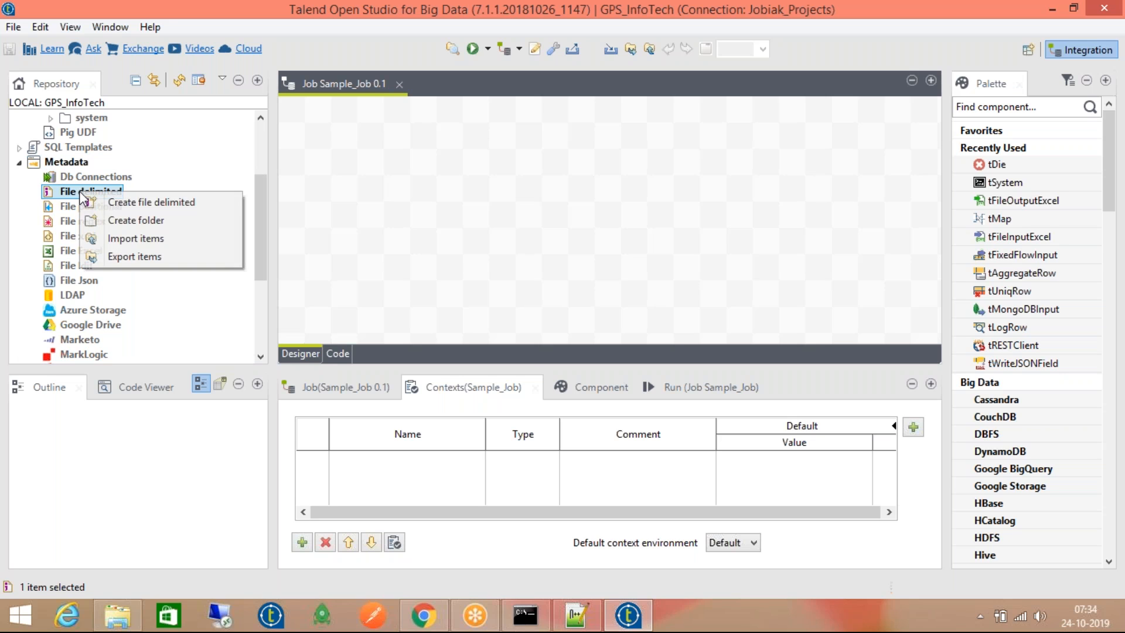
click(72, 191)
right_click(101, 192)
click(131, 203)
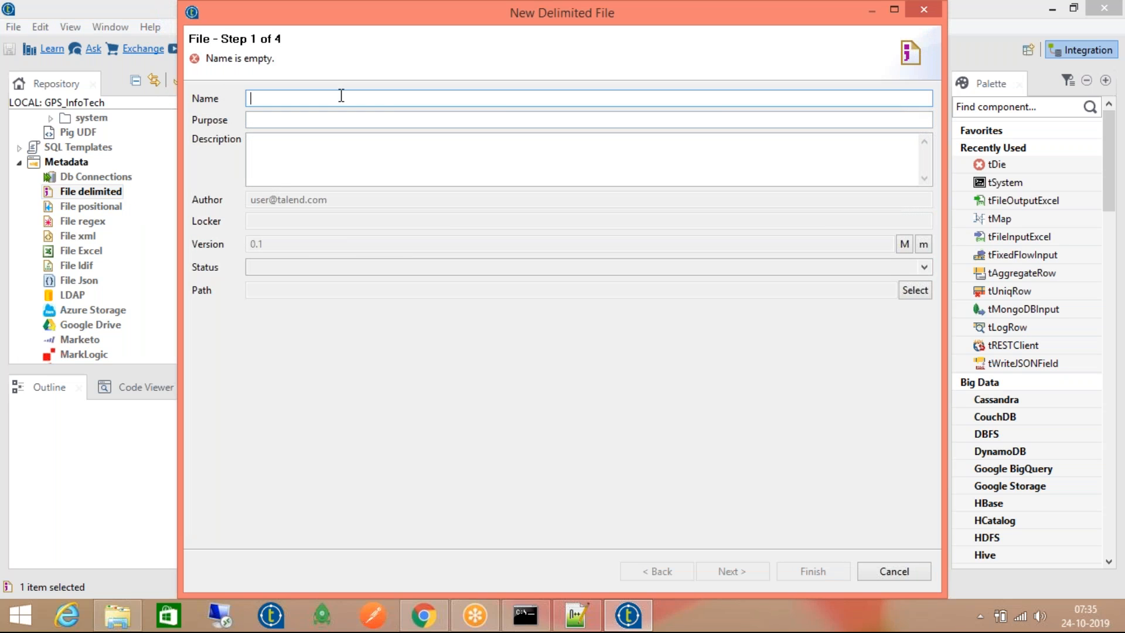
Name the delimited-file metadata TestFile and move on to the file settings
text(TestFile)
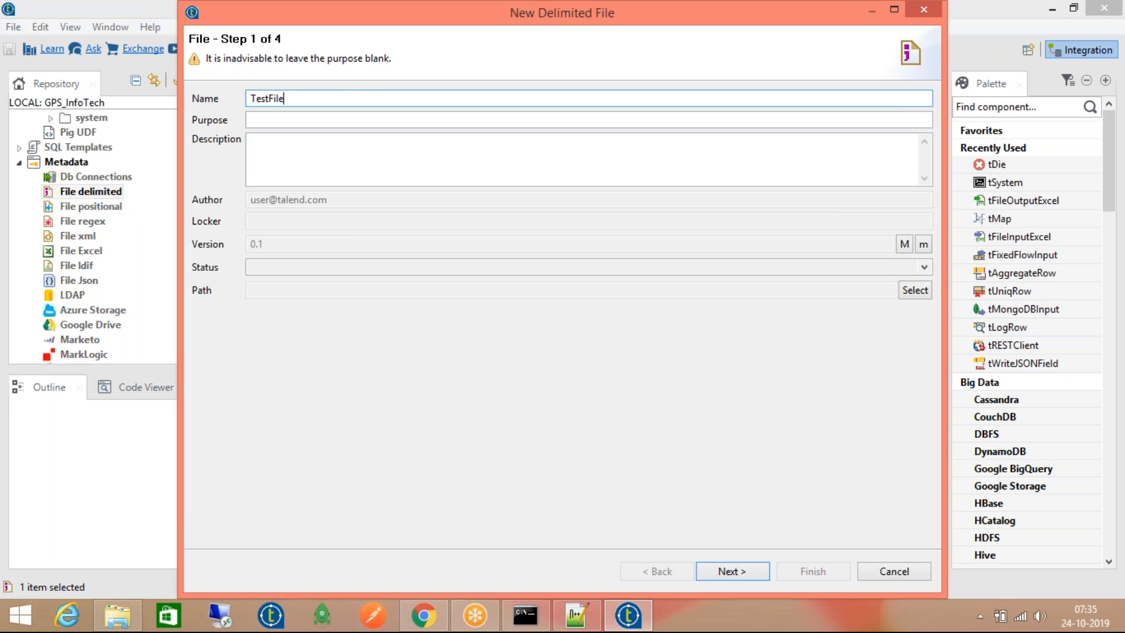
click(710, 569)
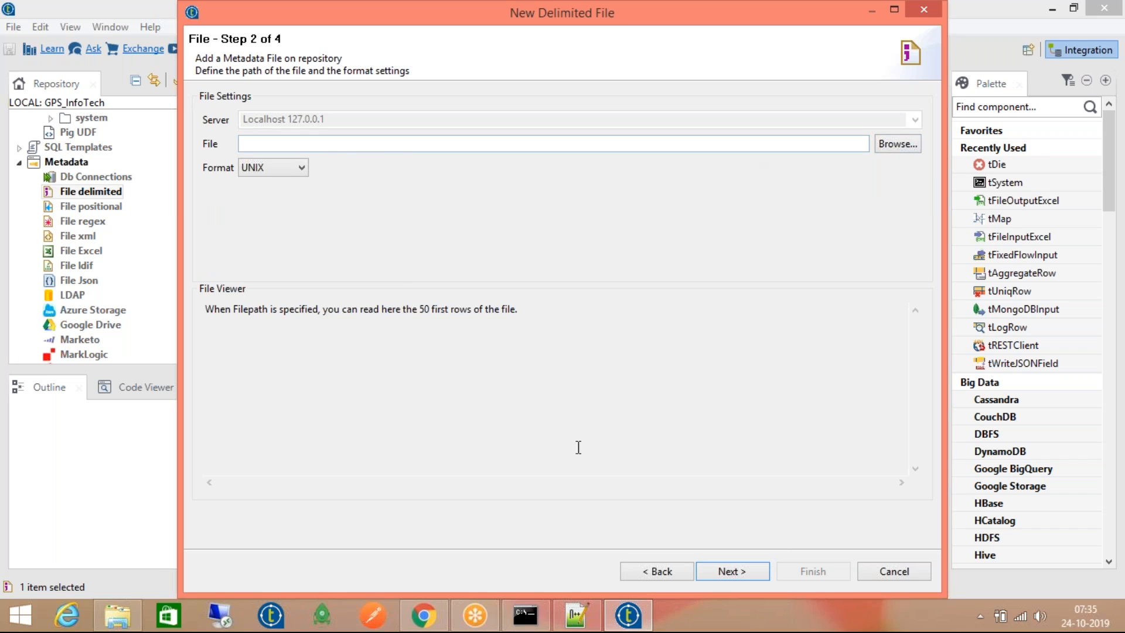
click(302, 168)
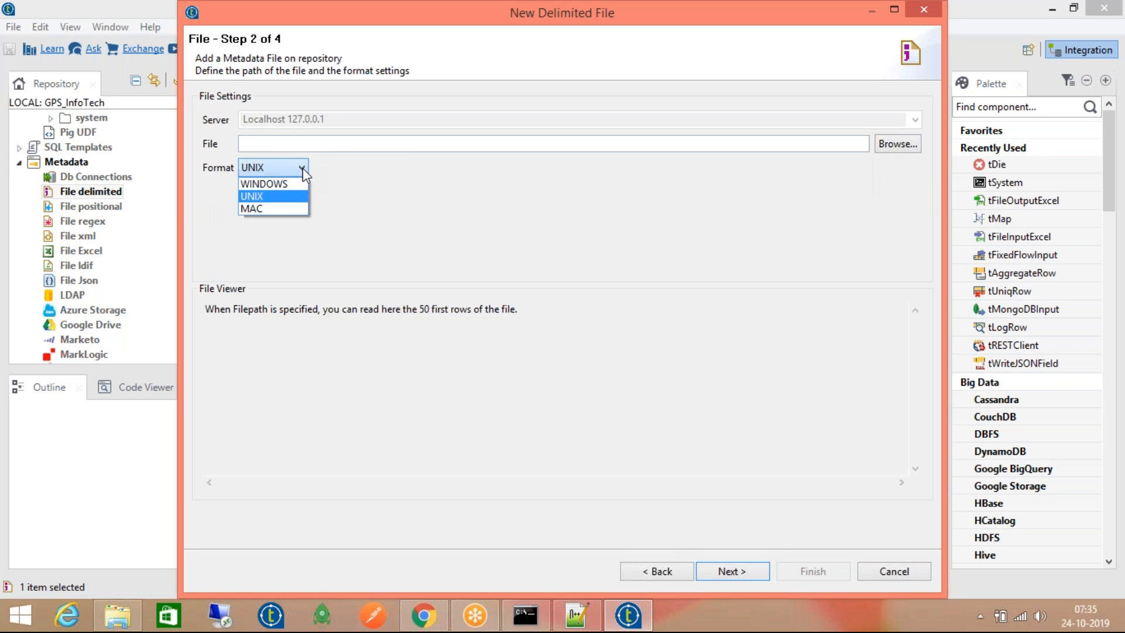
click(359, 199)
click(301, 169)
click(420, 188)
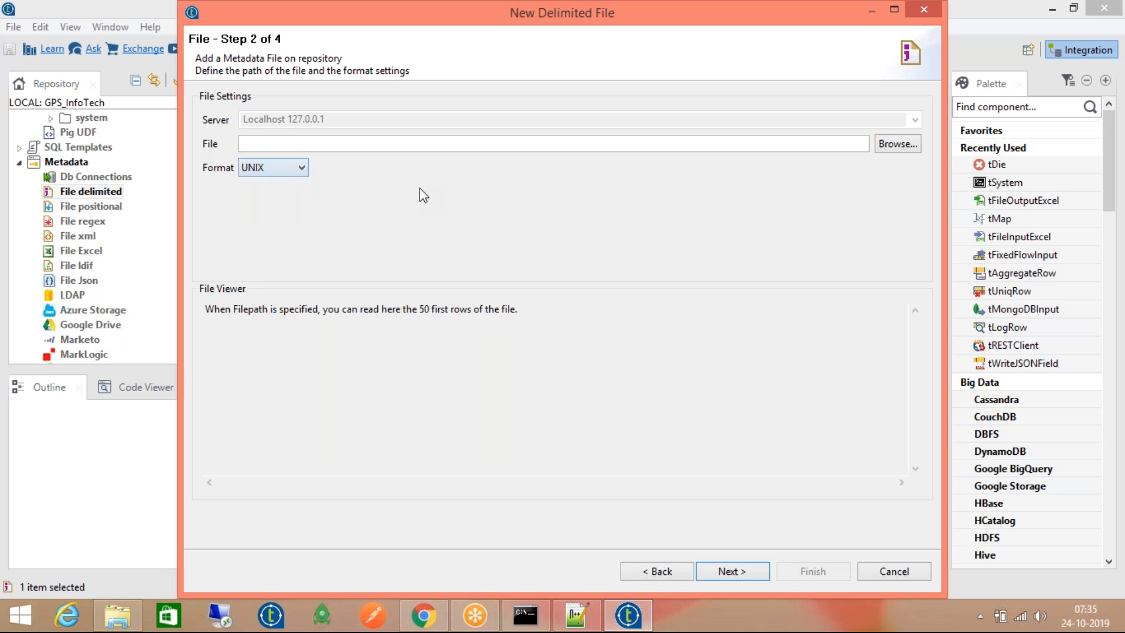
Load Candidates_MaleList.csv, set its format to WINDOWS, and advance to parsing settings
click(898, 143)
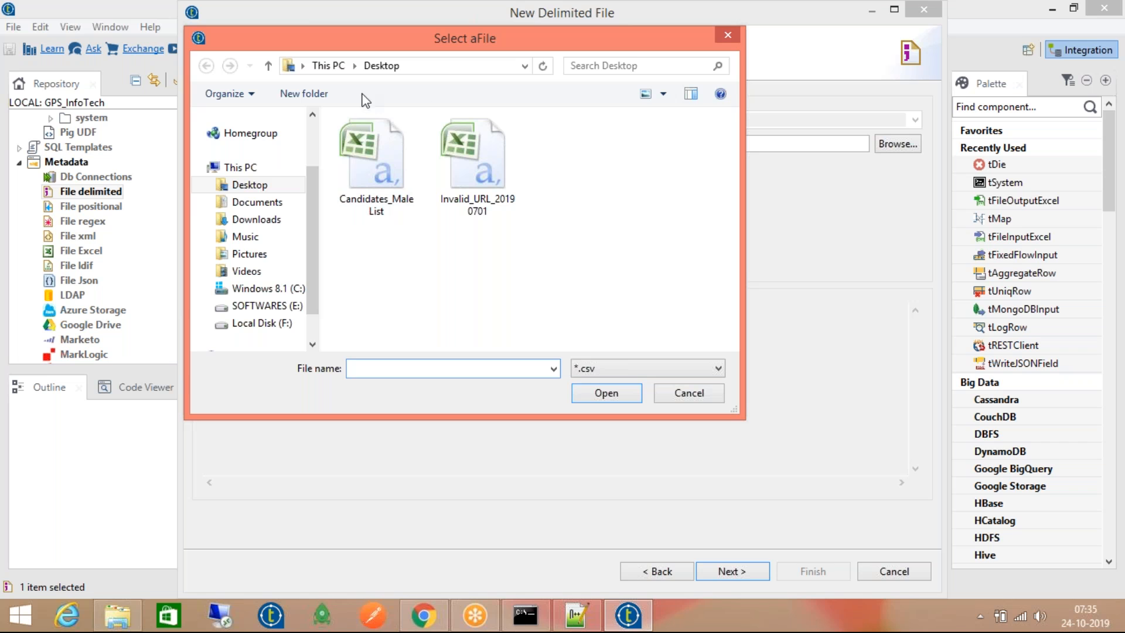
click(374, 181)
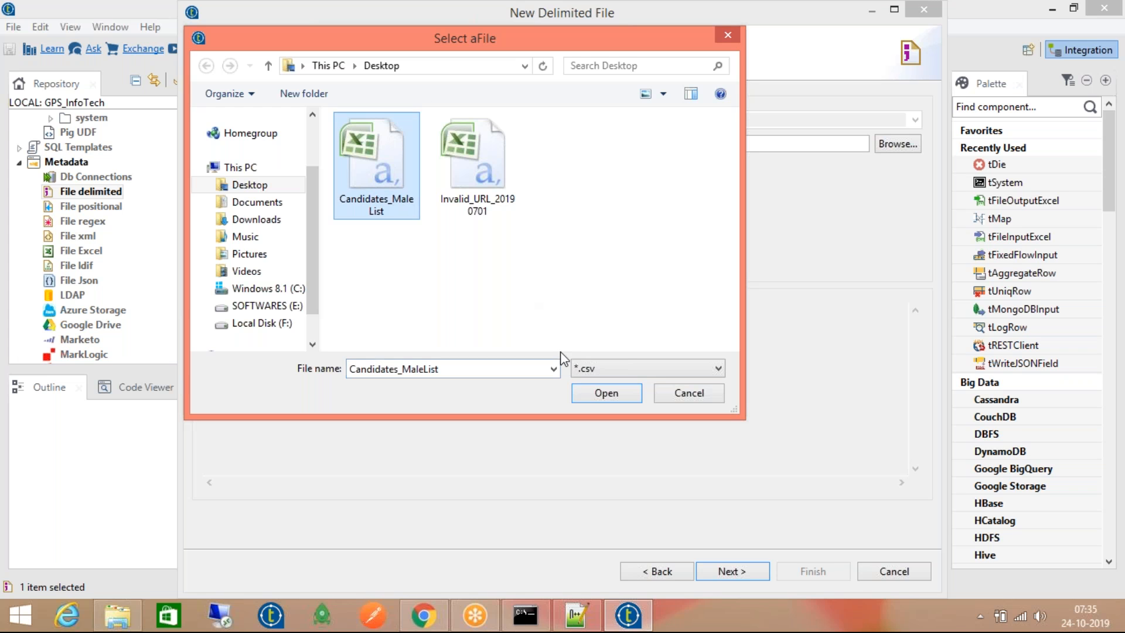
click(605, 394)
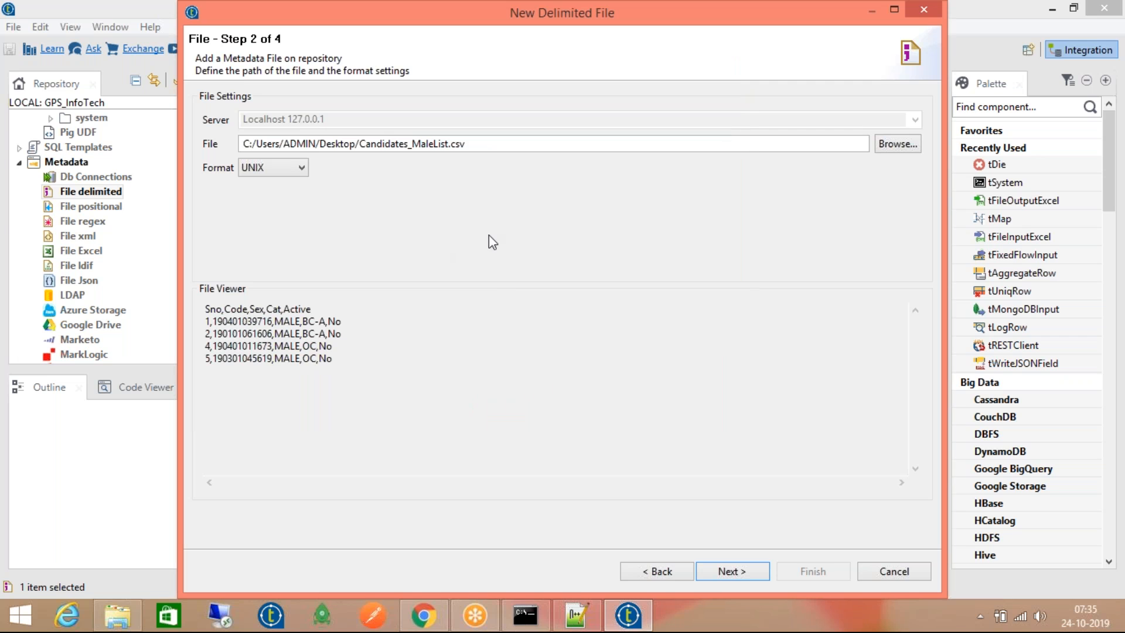
click(298, 171)
click(297, 186)
click(728, 570)
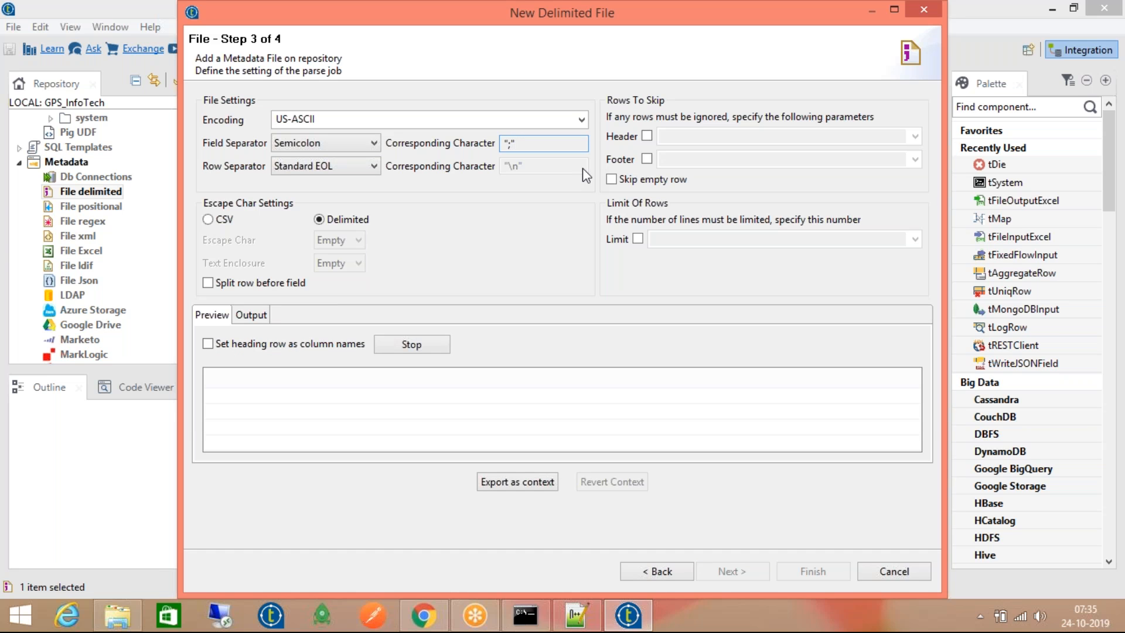
Set the field separator to Semicolon with CSV escaping and refresh the preview
click(613, 155)
click(337, 143)
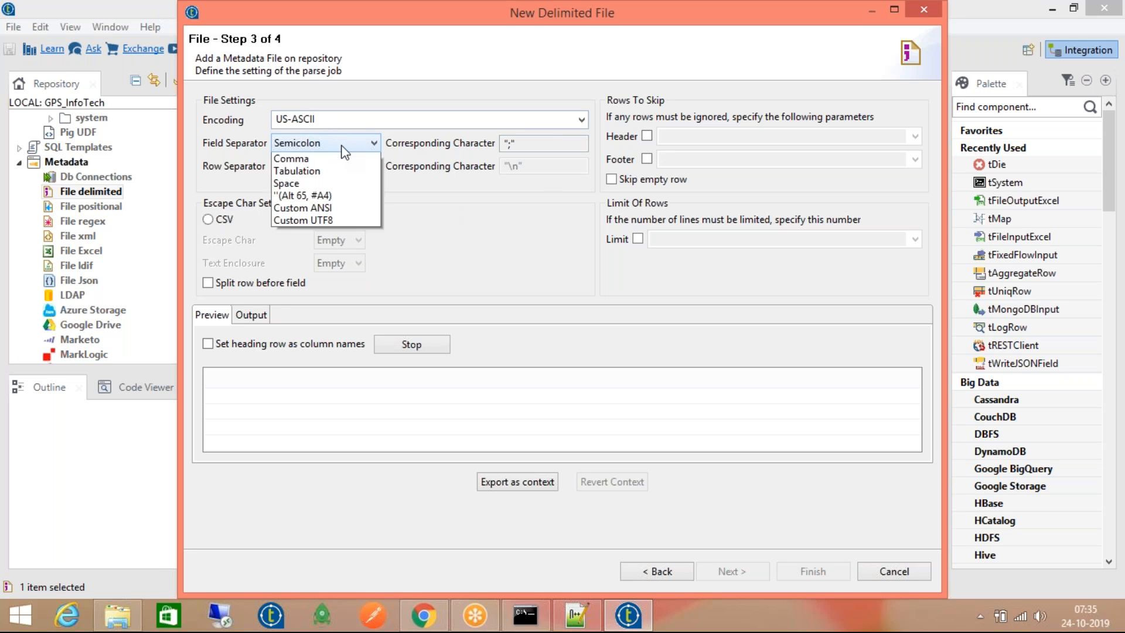
click(353, 170)
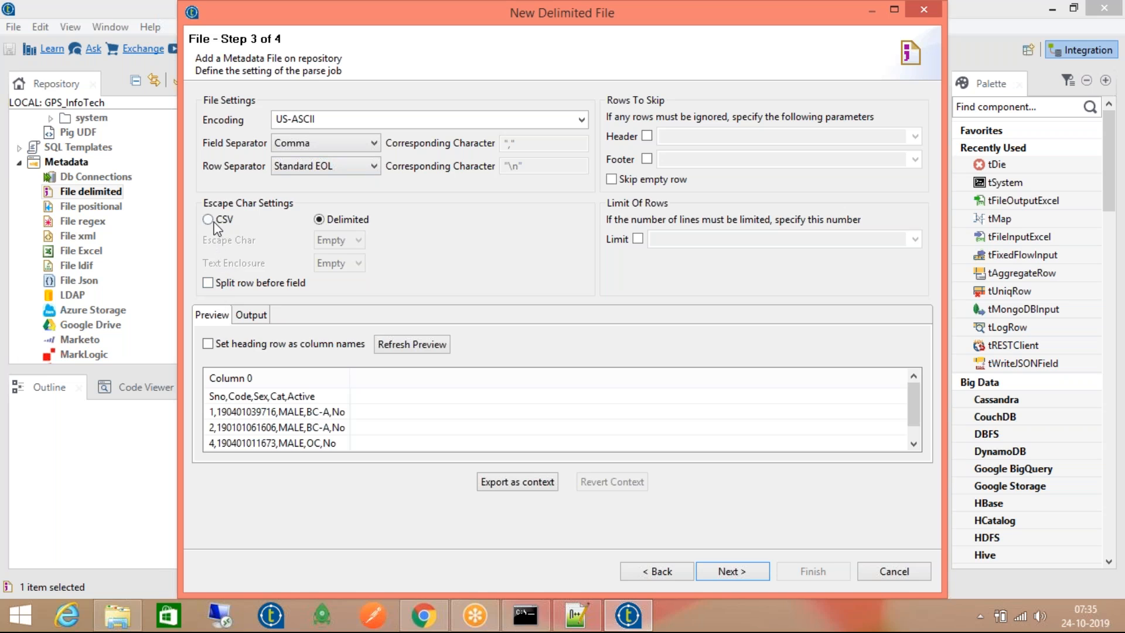
click(301, 142)
click(299, 159)
click(314, 145)
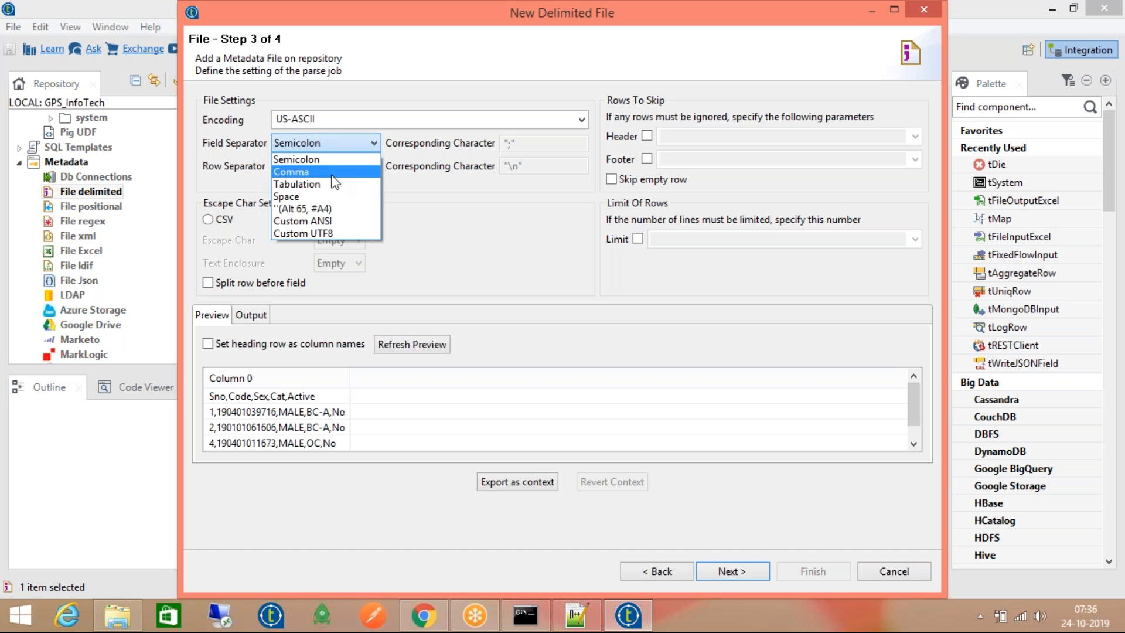
click(396, 237)
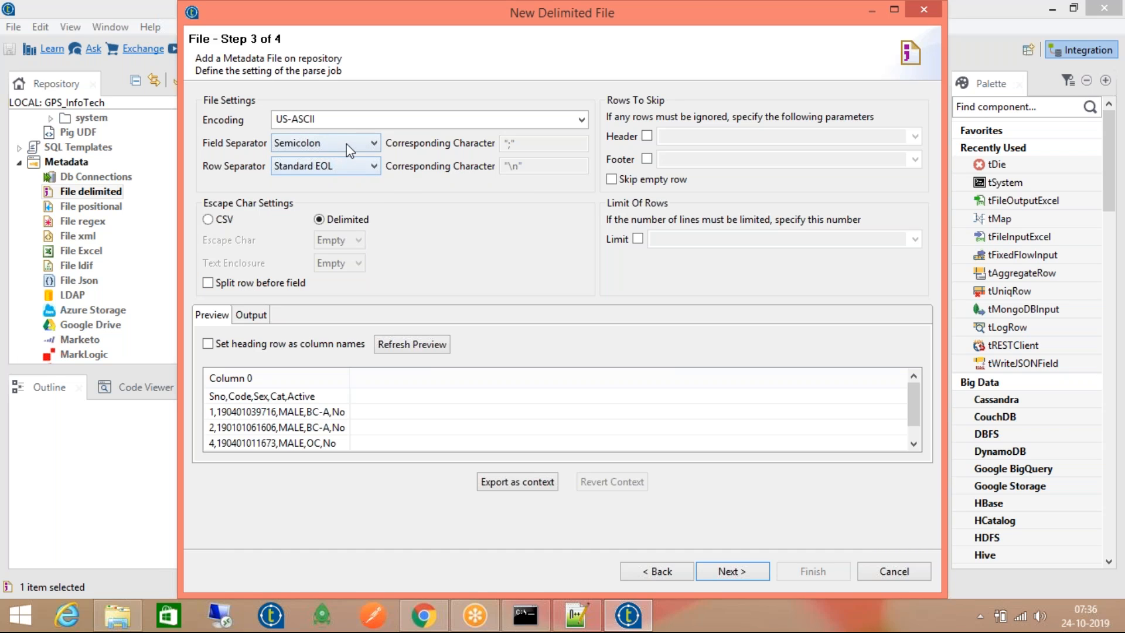
click(236, 222)
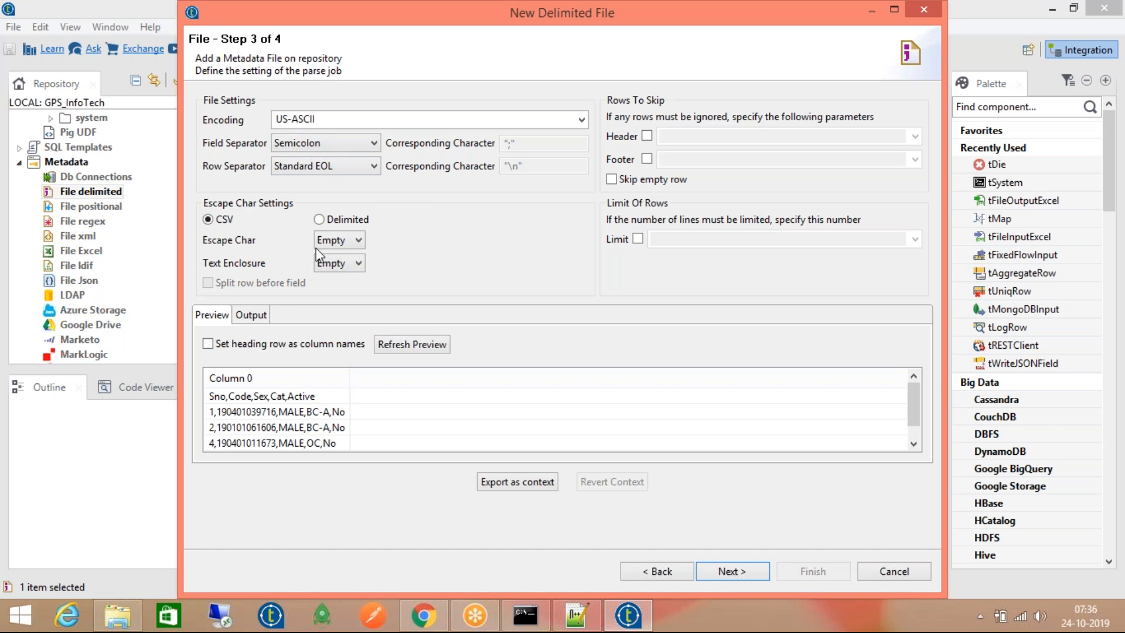
click(384, 346)
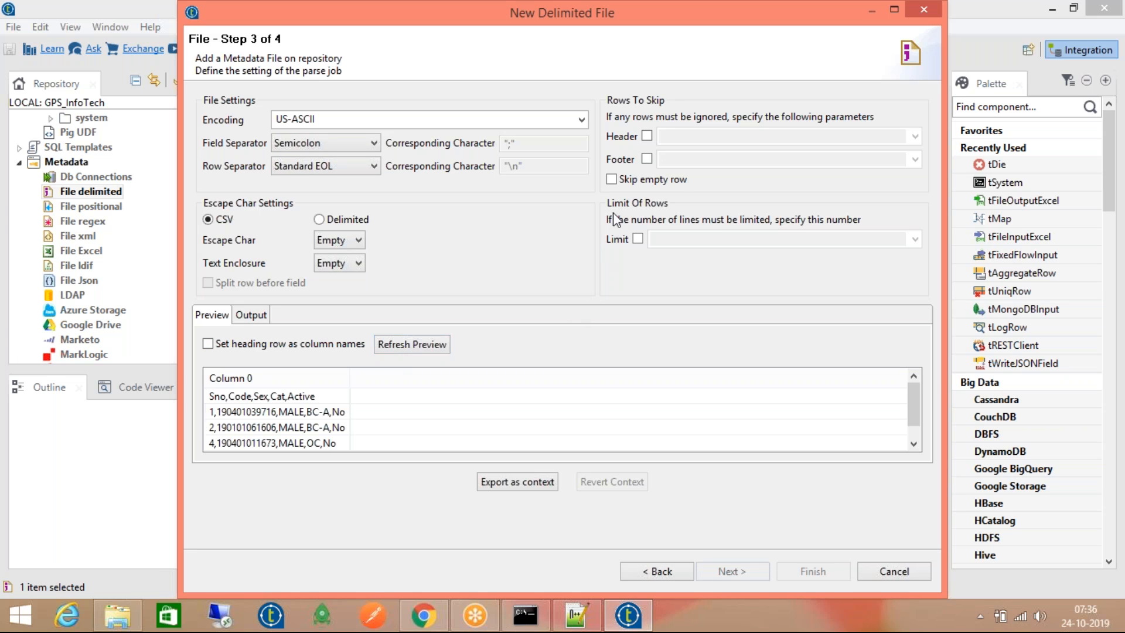
Leave encoding at US-ASCII and restore the Semicolon separator after trying Space
click(581, 119)
click(588, 88)
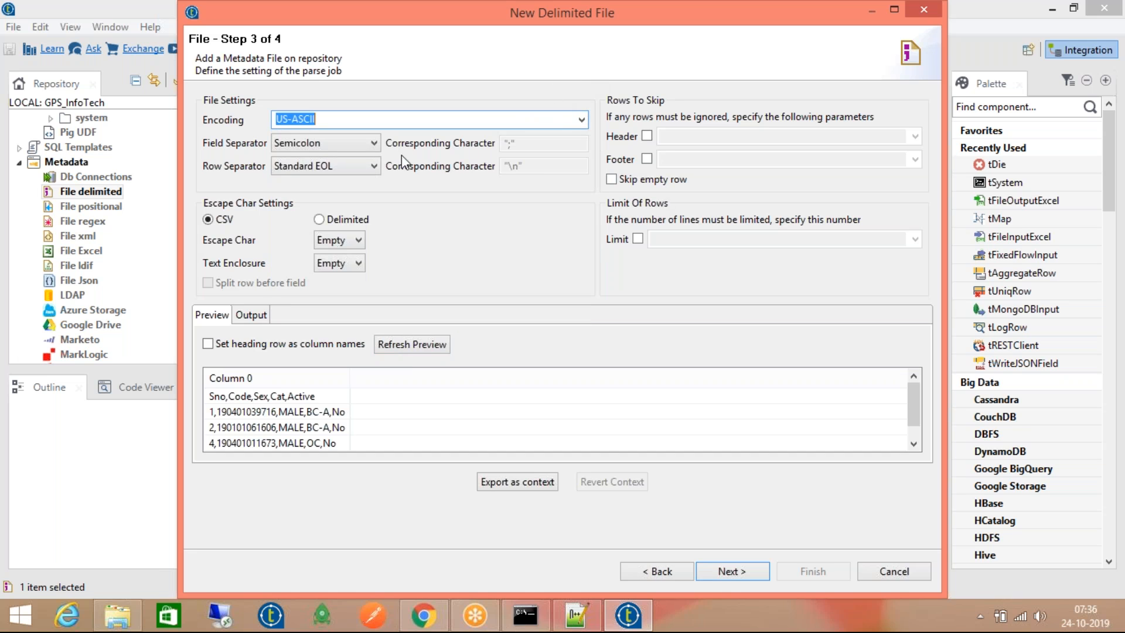
click(371, 144)
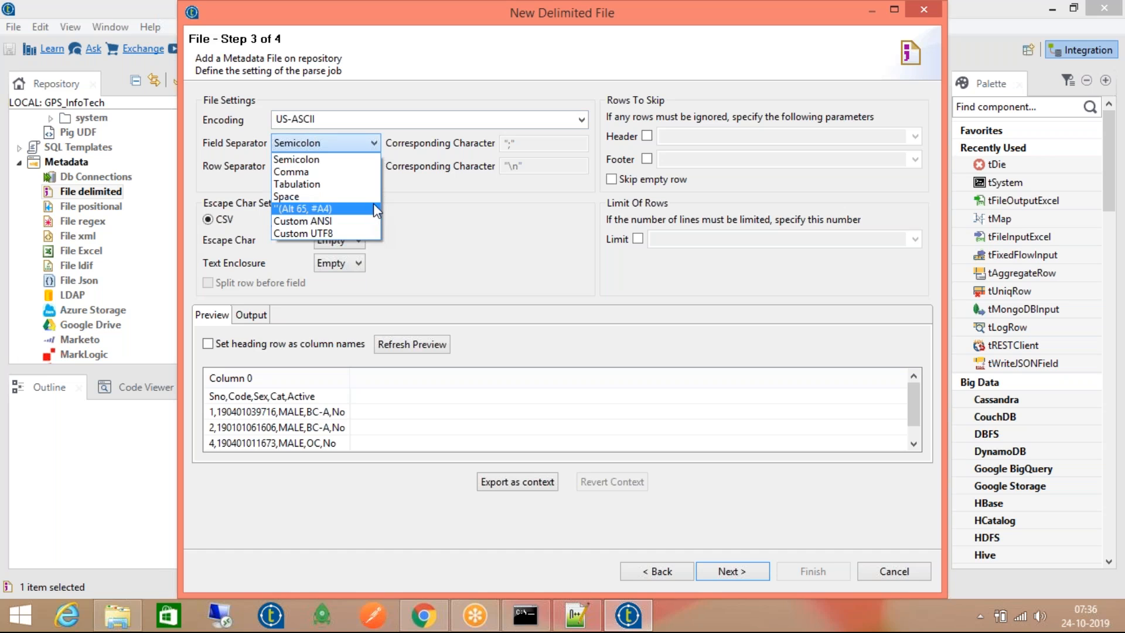
click(374, 198)
click(371, 144)
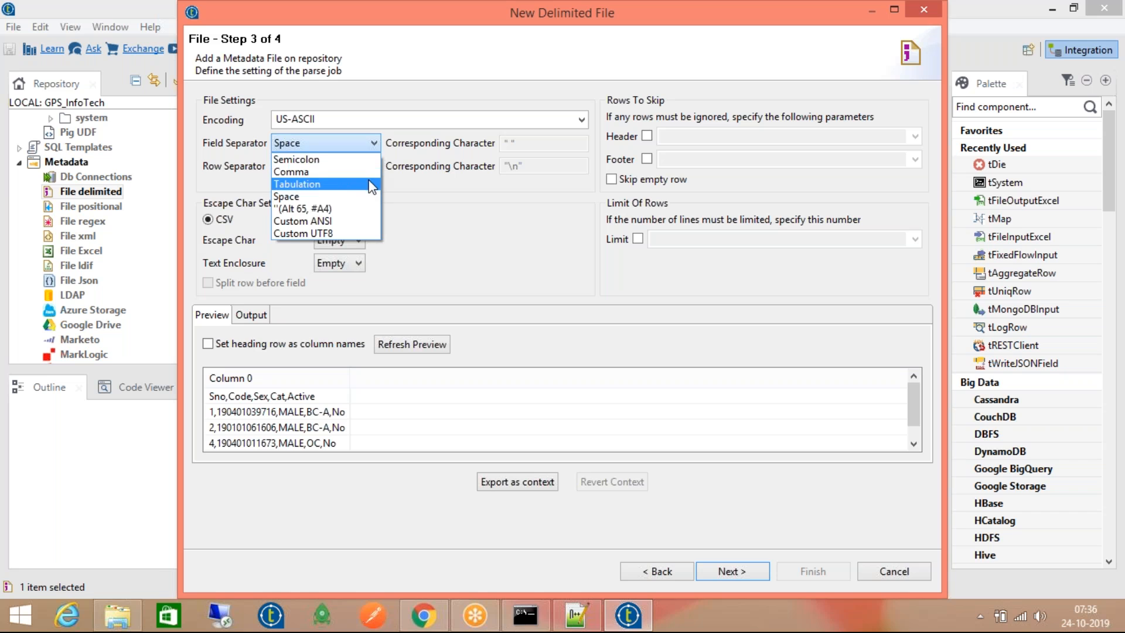
click(371, 159)
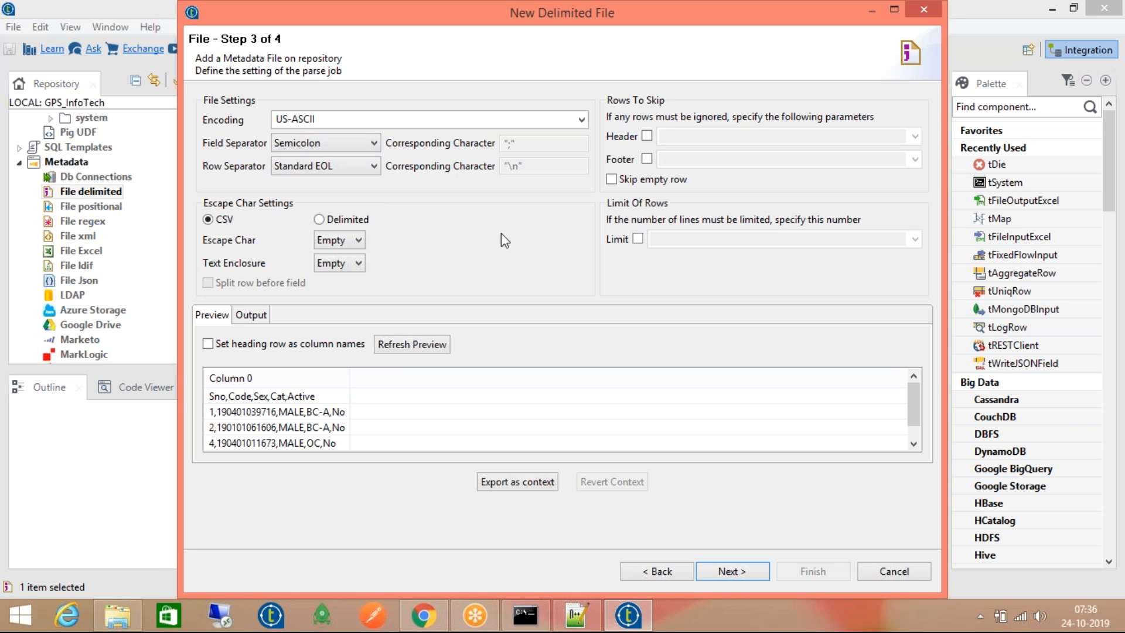
Skip 1 header row and empty rows, keep CSV escaping, and refresh the preview
click(647, 137)
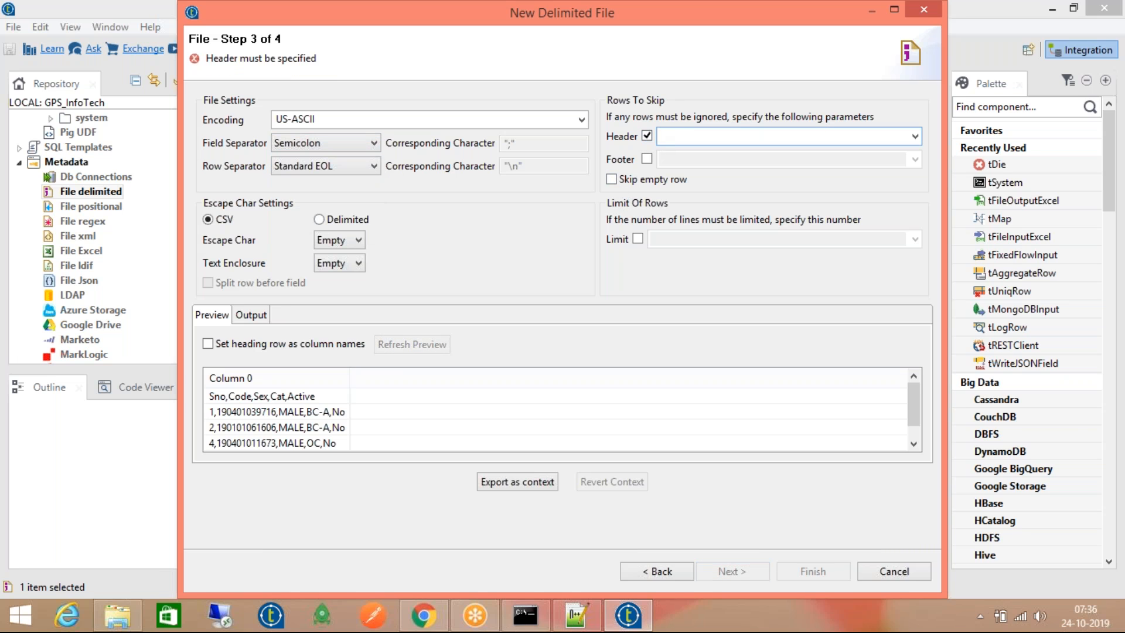
text(1)
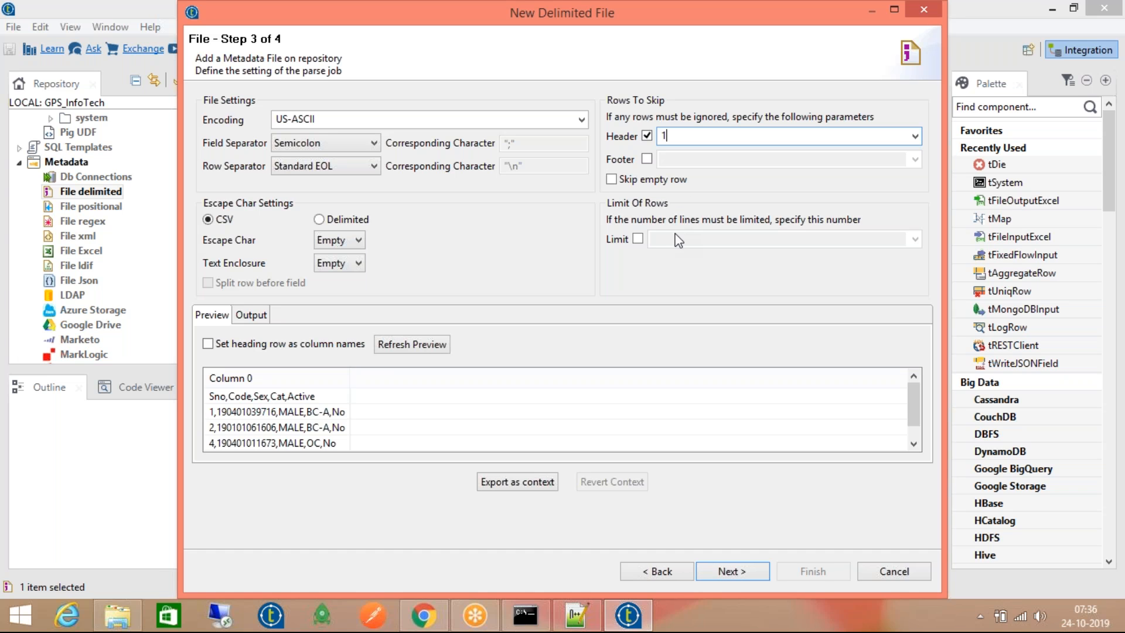
click(645, 184)
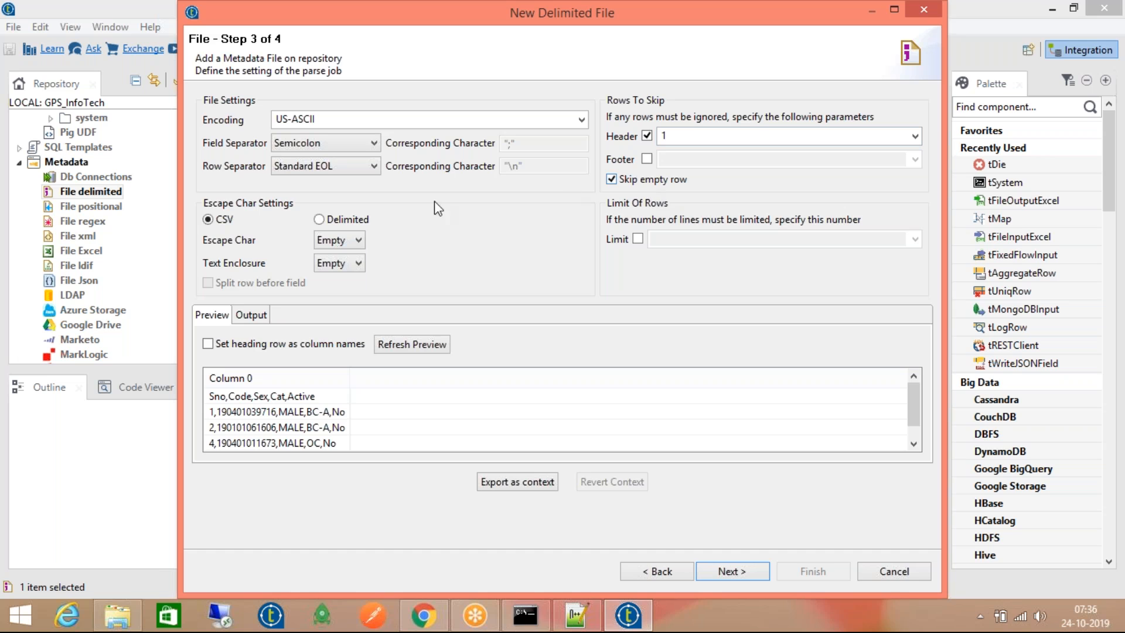
click(333, 222)
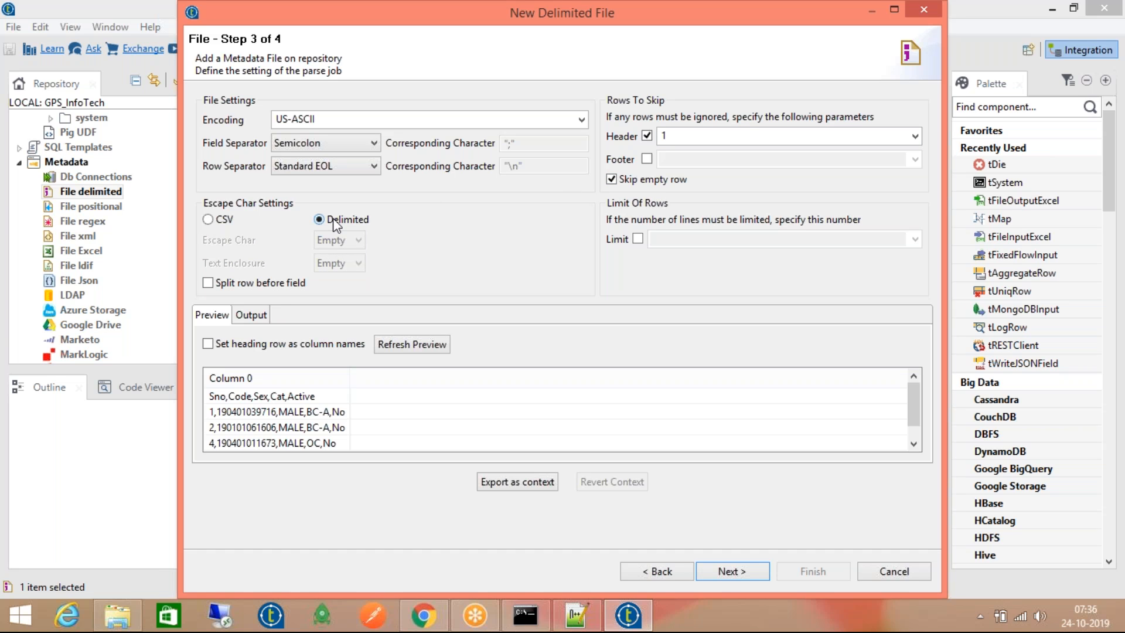
click(217, 221)
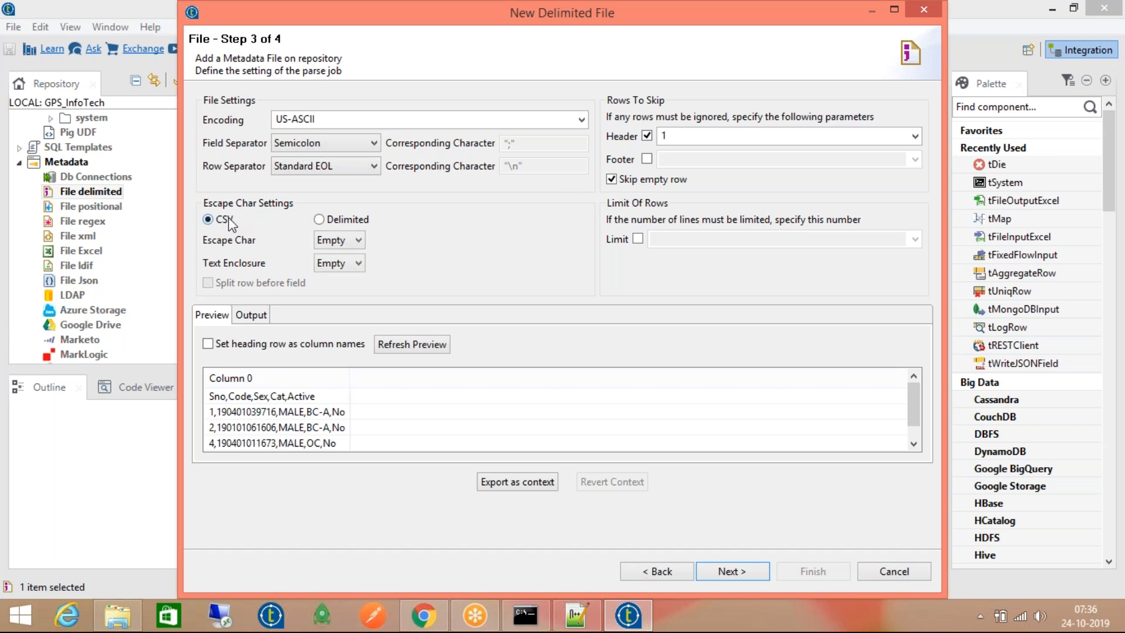
click(385, 347)
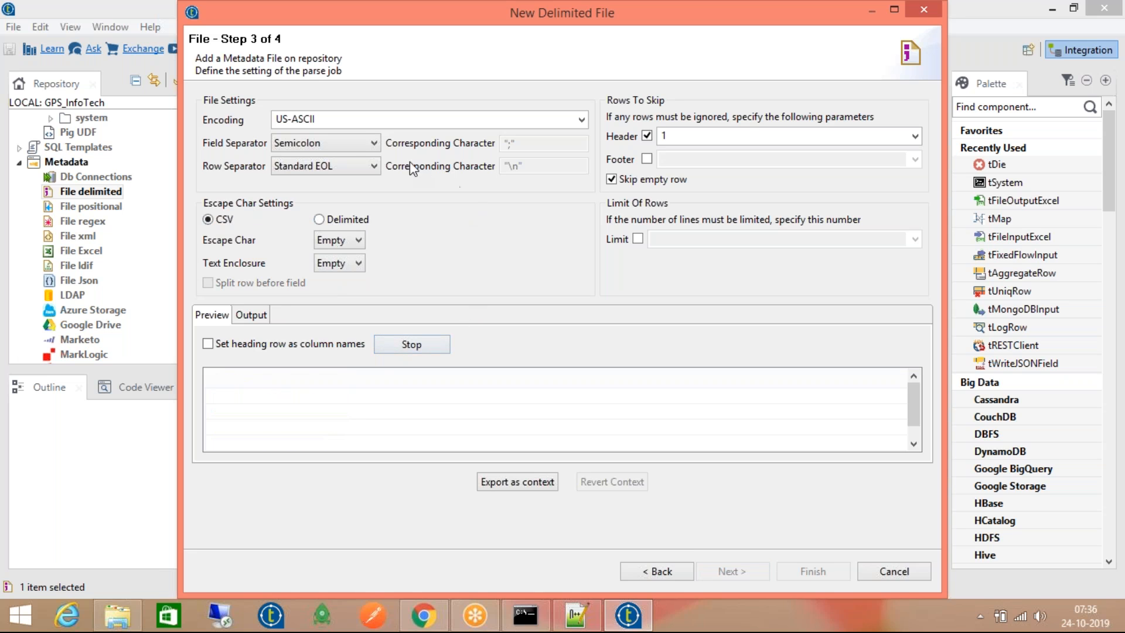
click(354, 143)
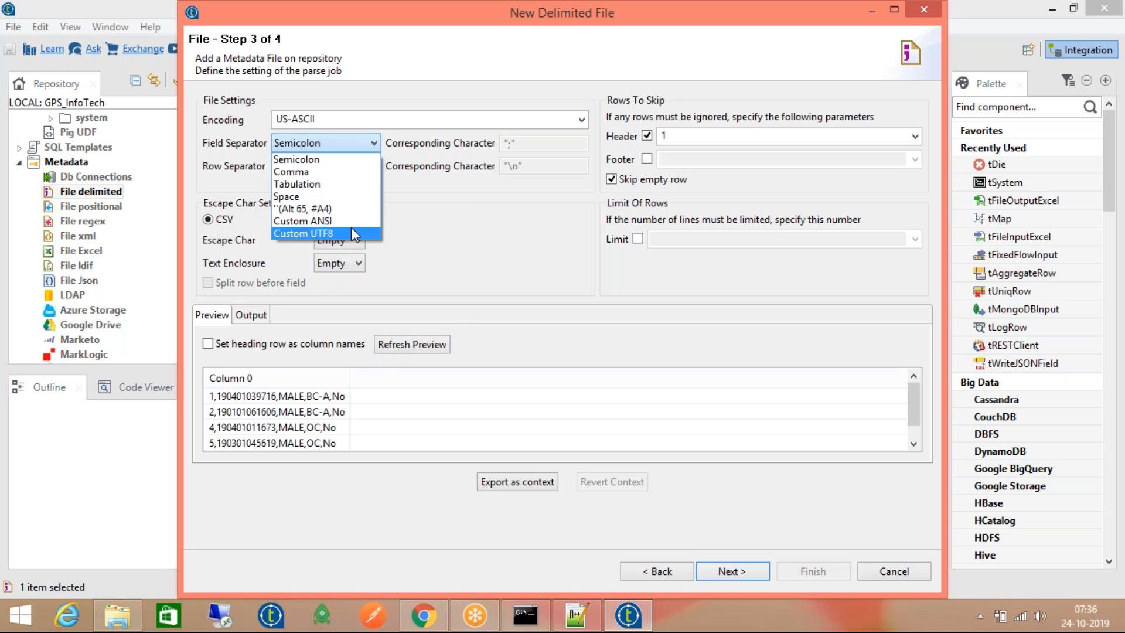
click(450, 227)
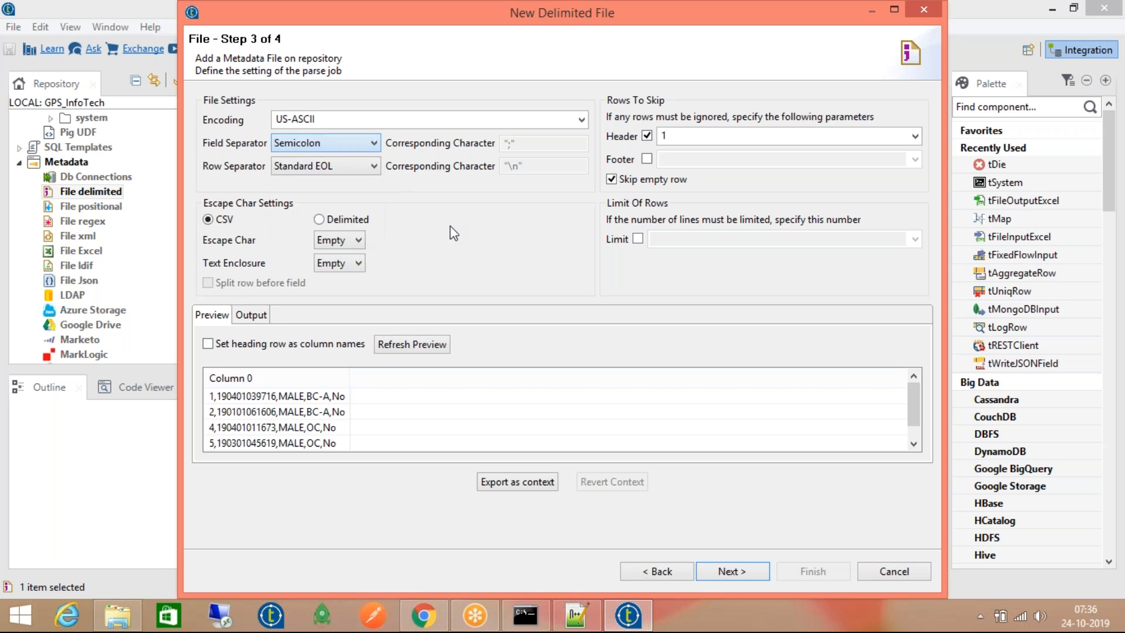
Switch the field separator to Comma and refresh the preview to show Column0–Column4
click(661, 569)
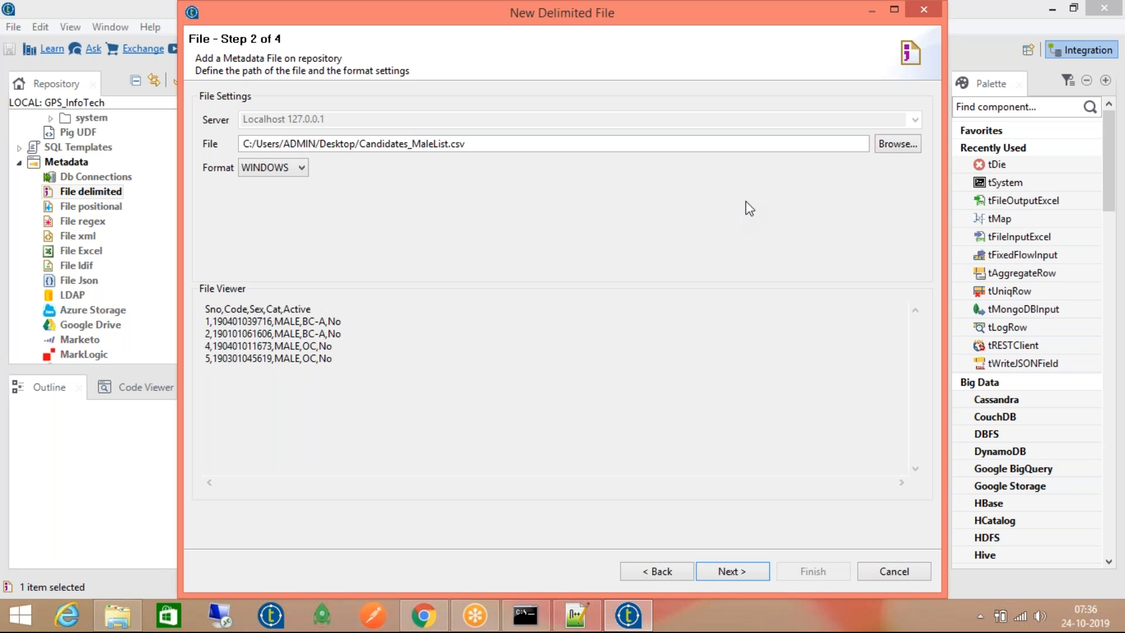
click(732, 571)
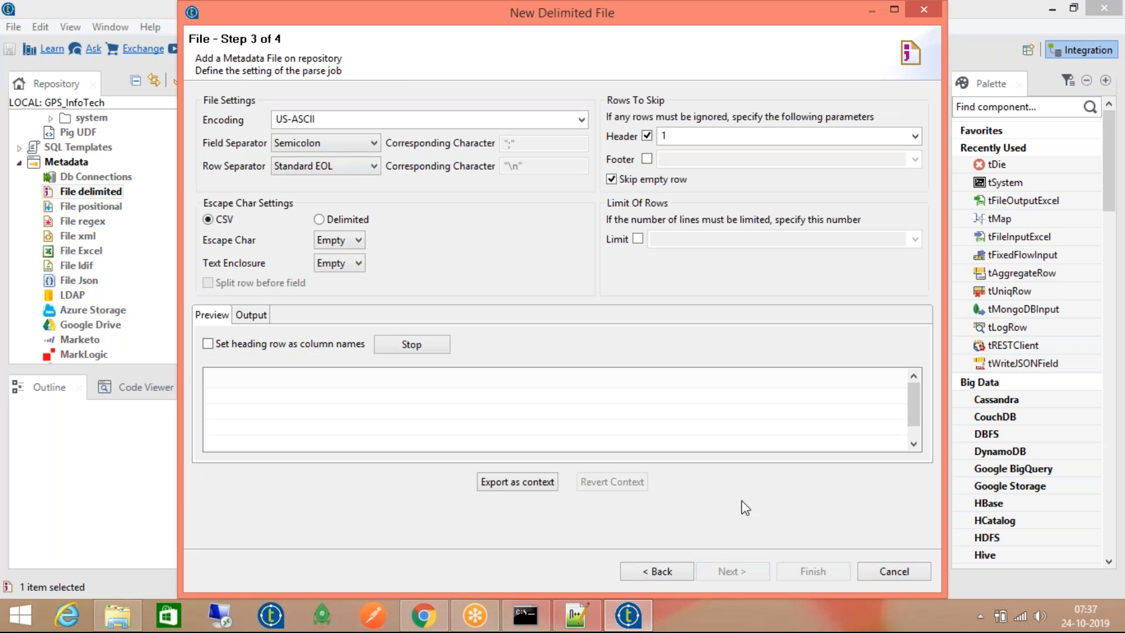
click(349, 144)
click(351, 173)
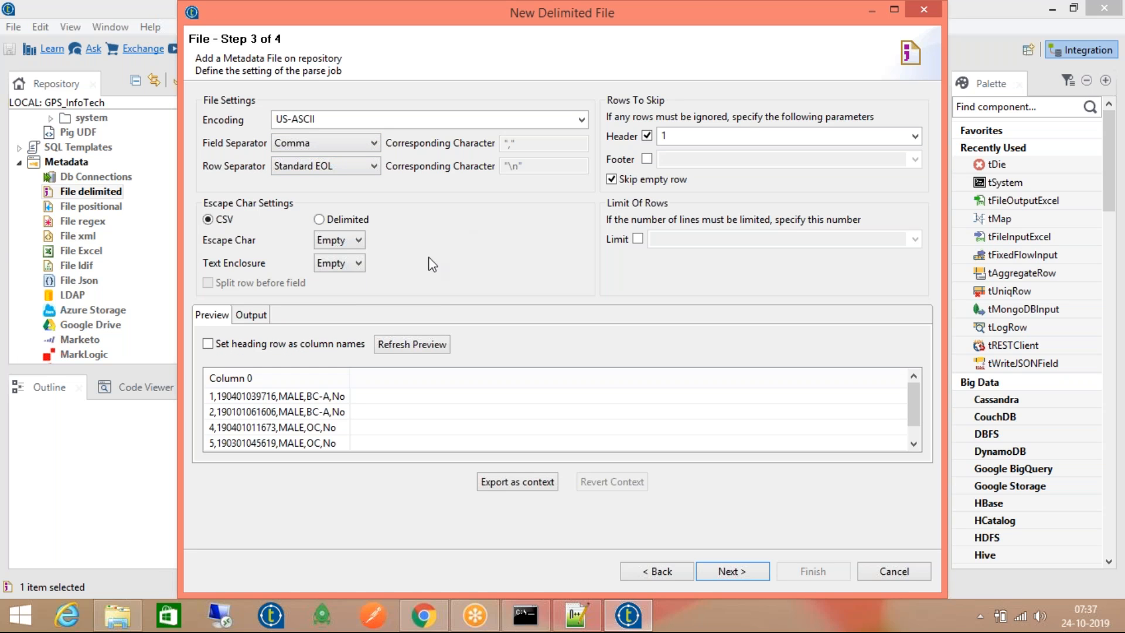
click(422, 342)
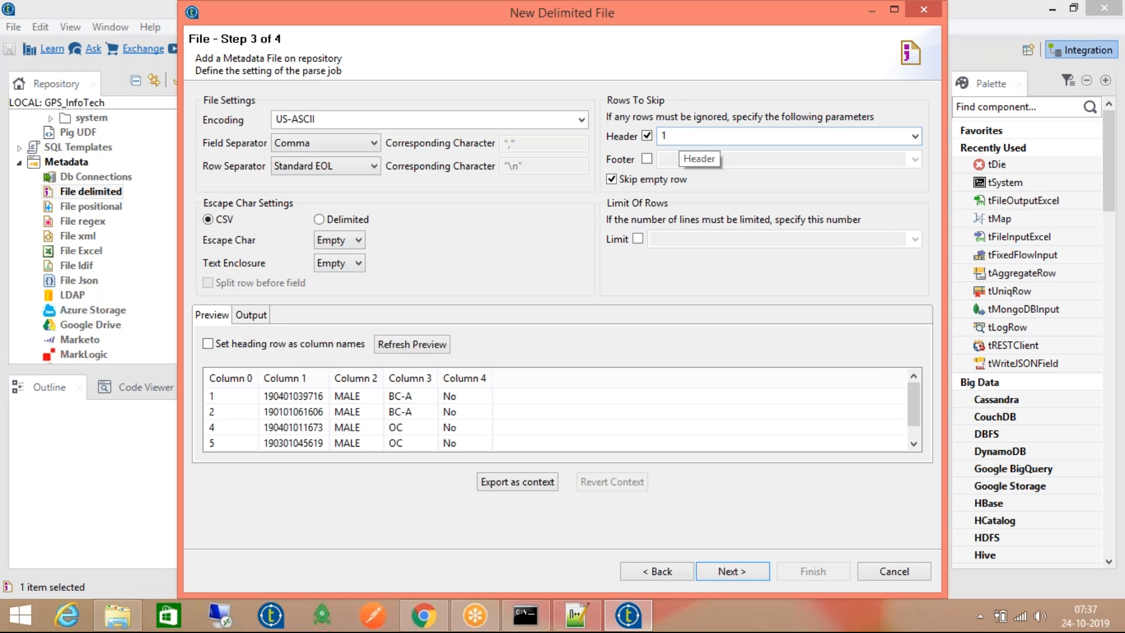
click(262, 319)
click(206, 317)
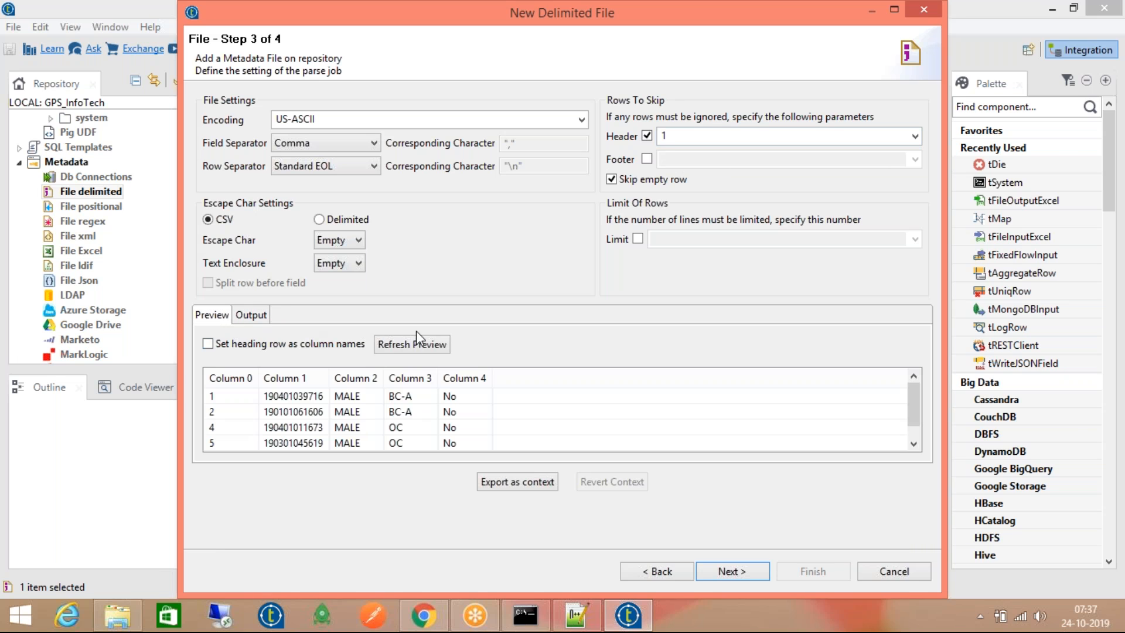
click(413, 343)
On the schema step, rename Column0–Column4 to Sno, Name, Loc, col3 and Col4, then Finish
click(729, 570)
click(306, 343)
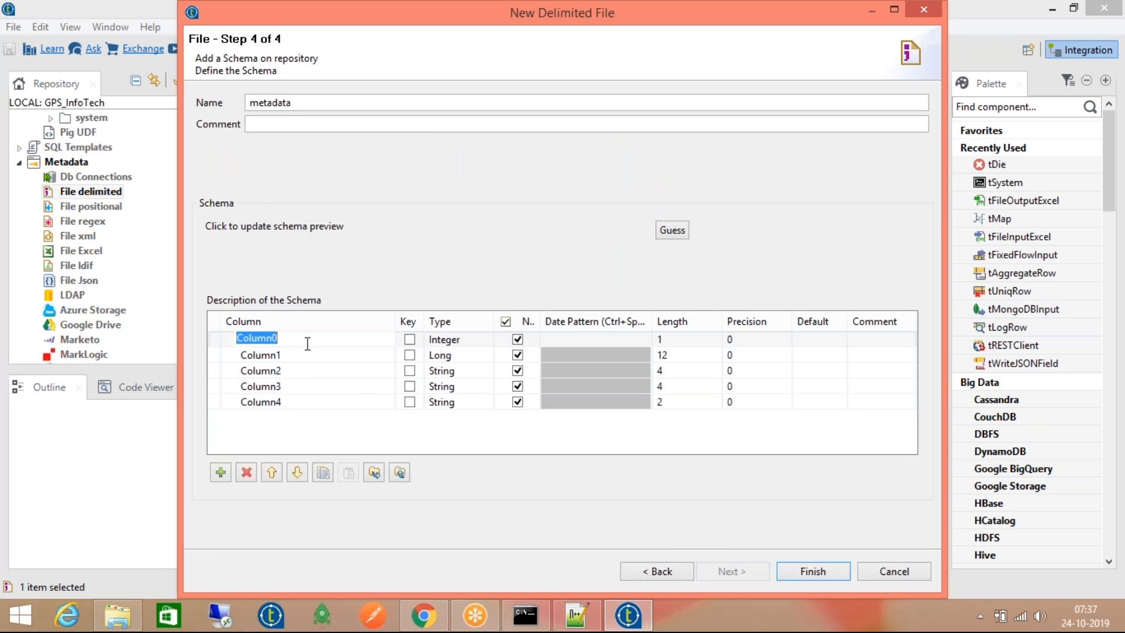
text(Sno)
click(267, 354)
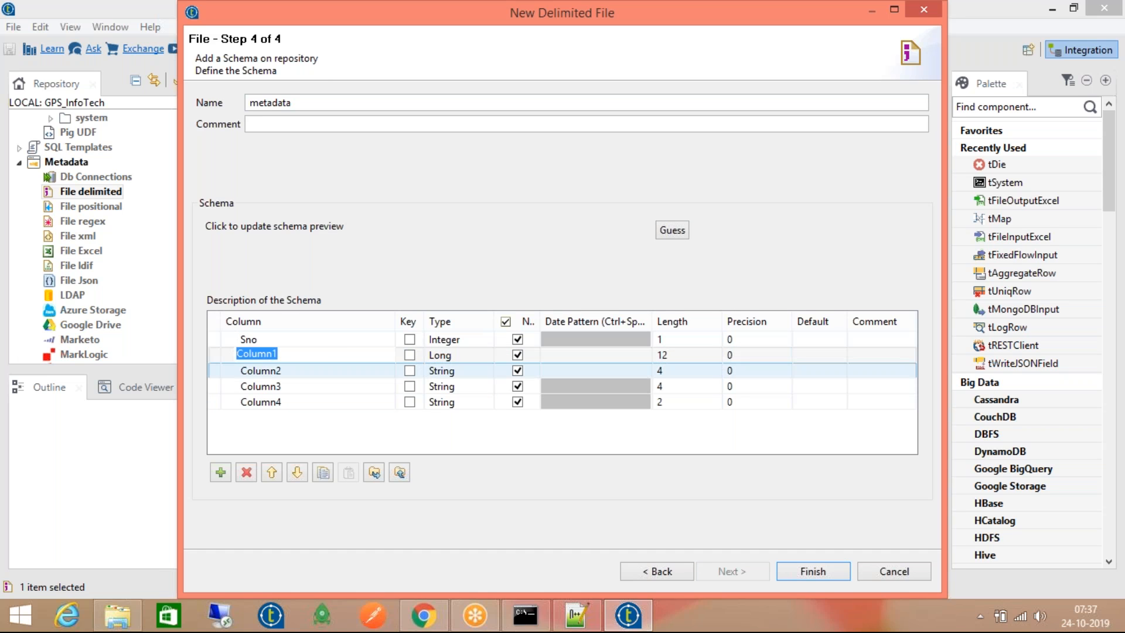
text(Name)
click(343, 374)
text(Loc)
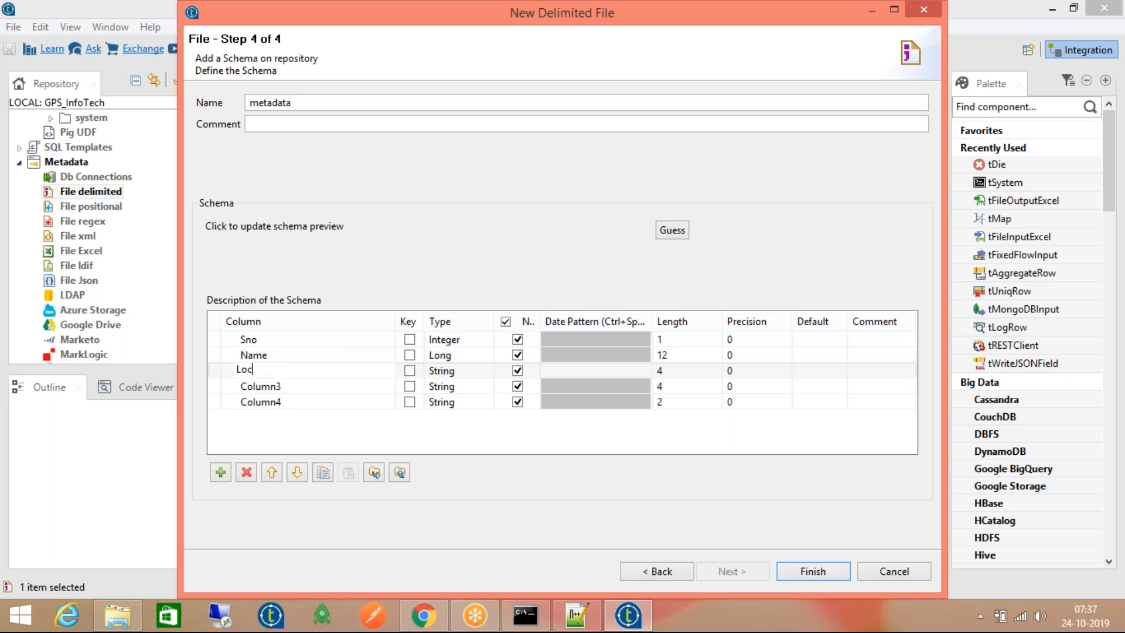
click(342, 385)
text(col3)
click(336, 402)
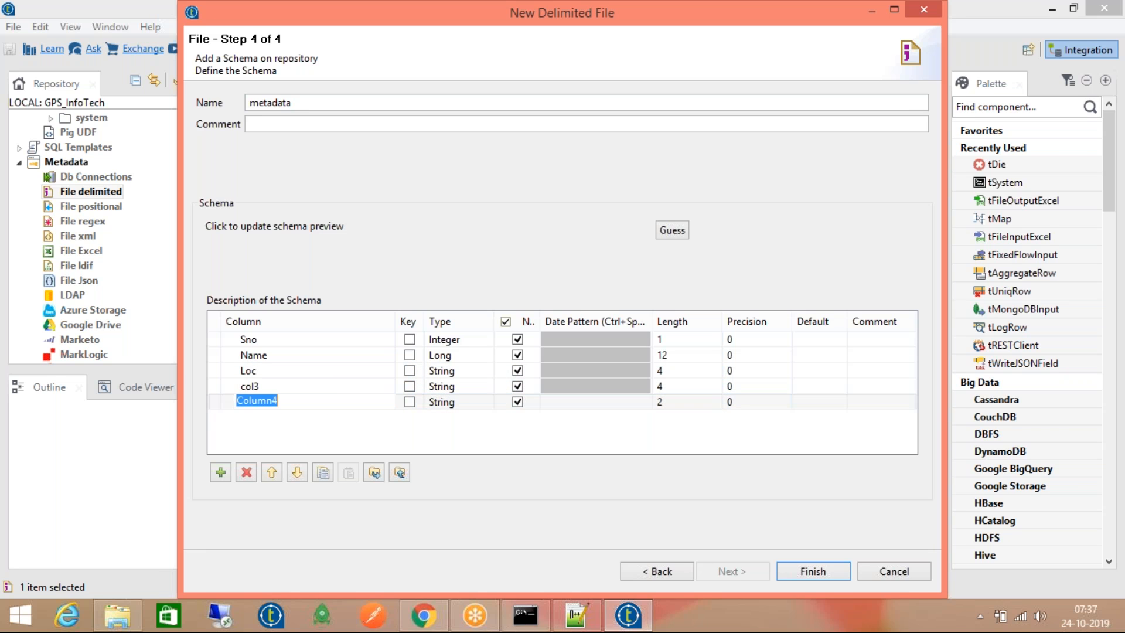
text(C)
click(799, 571)
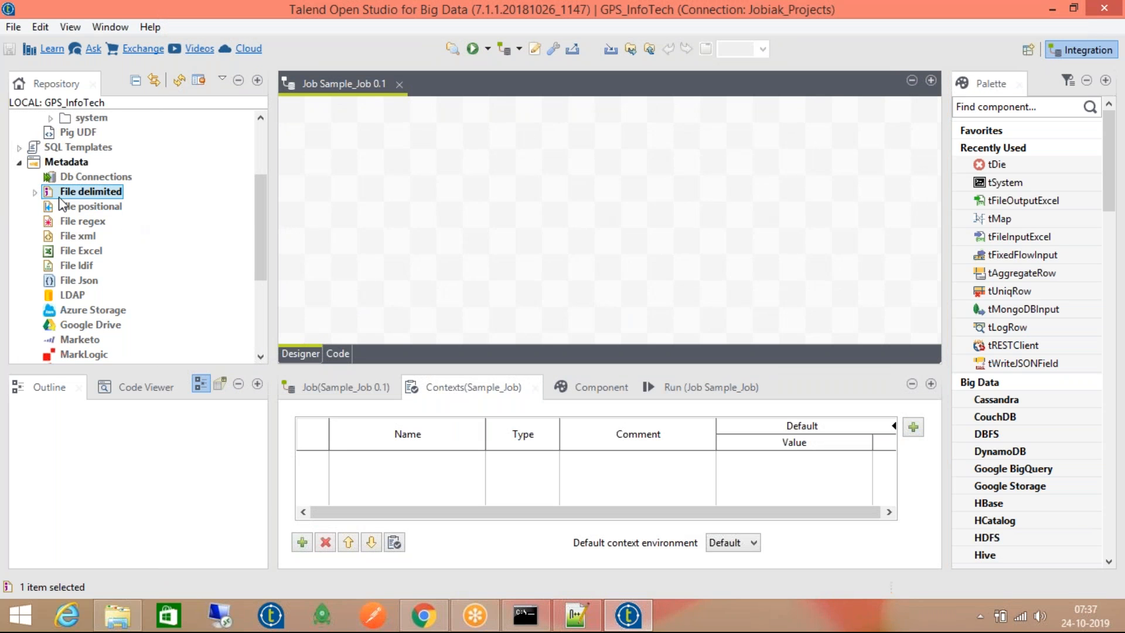
Expand File delimited > TestFile 0.1 > metadata to view Columns(5), then collapse TestFile 0.1
click(34, 192)
click(88, 207)
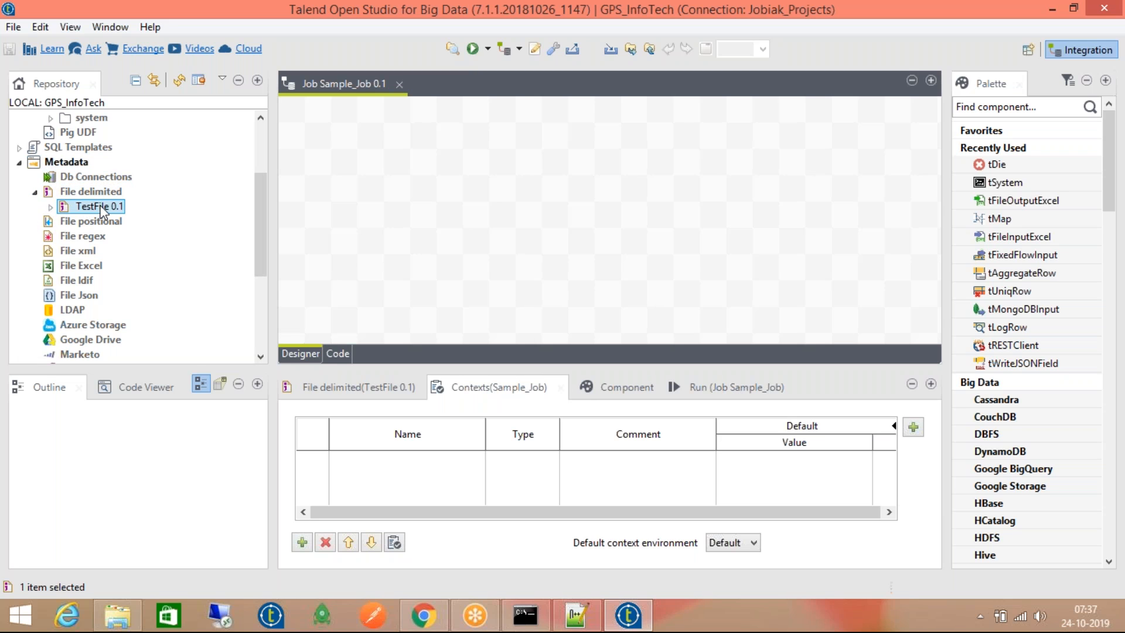
click(51, 207)
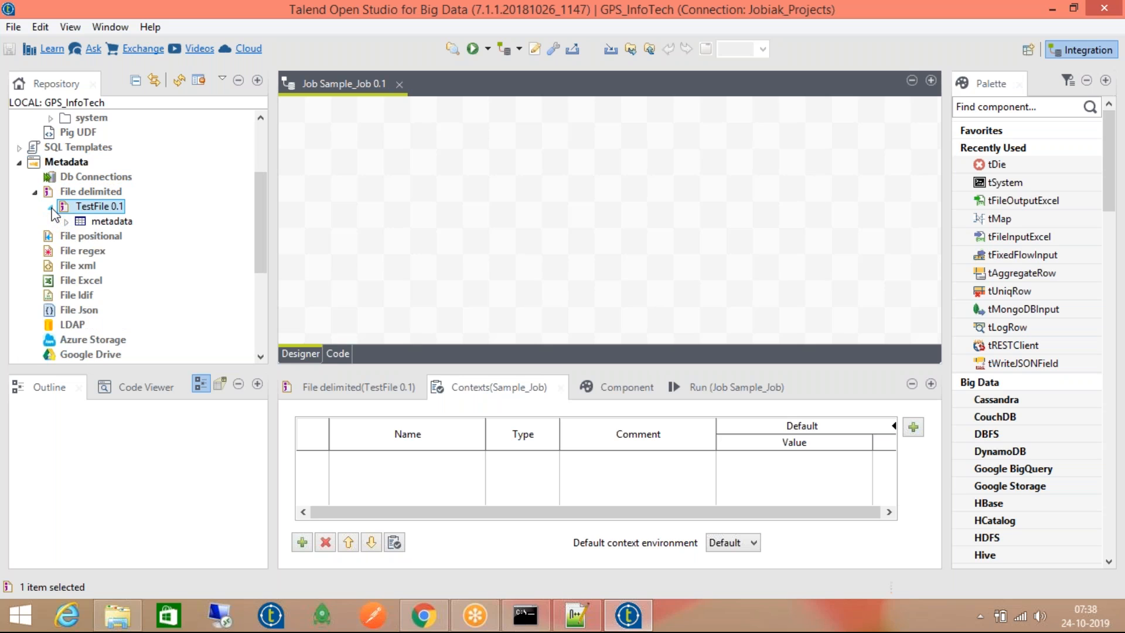
click(66, 222)
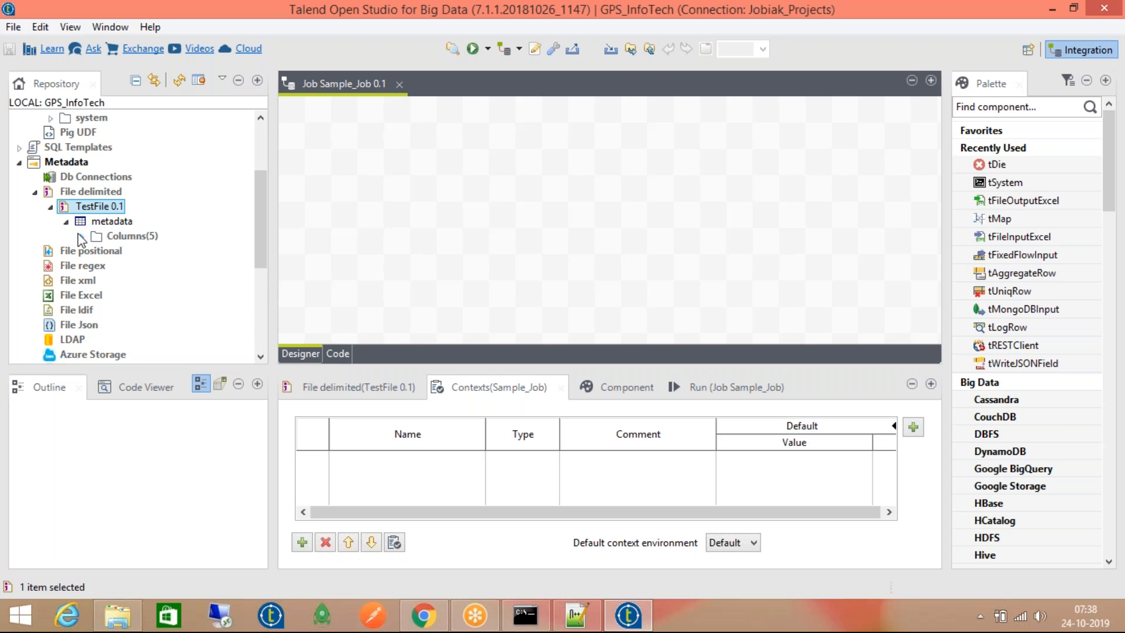
click(81, 237)
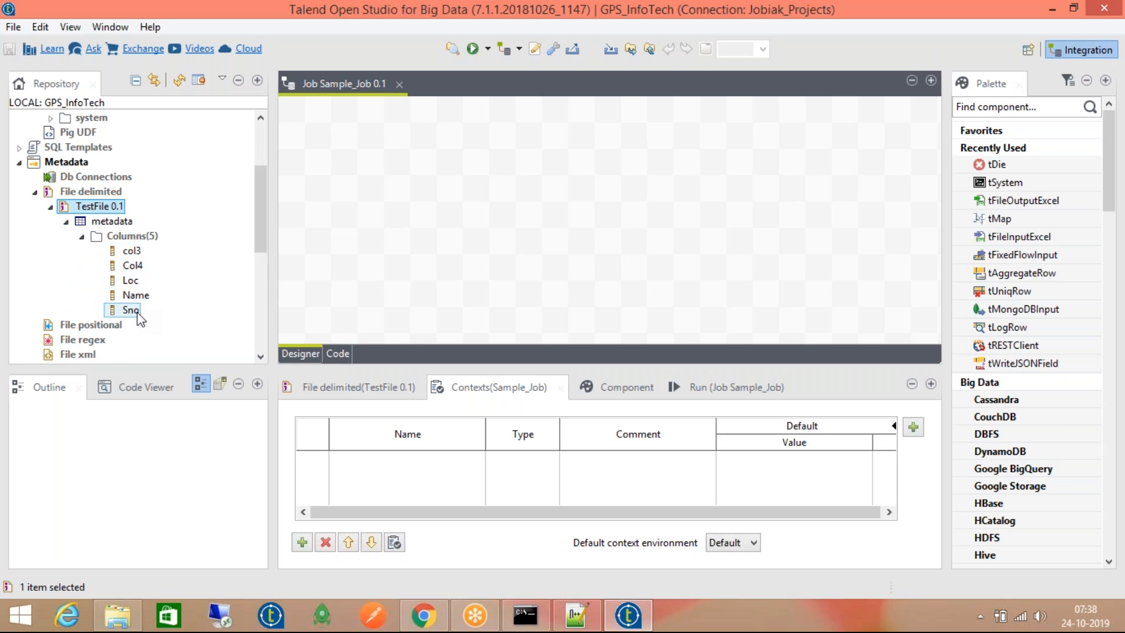
click(50, 206)
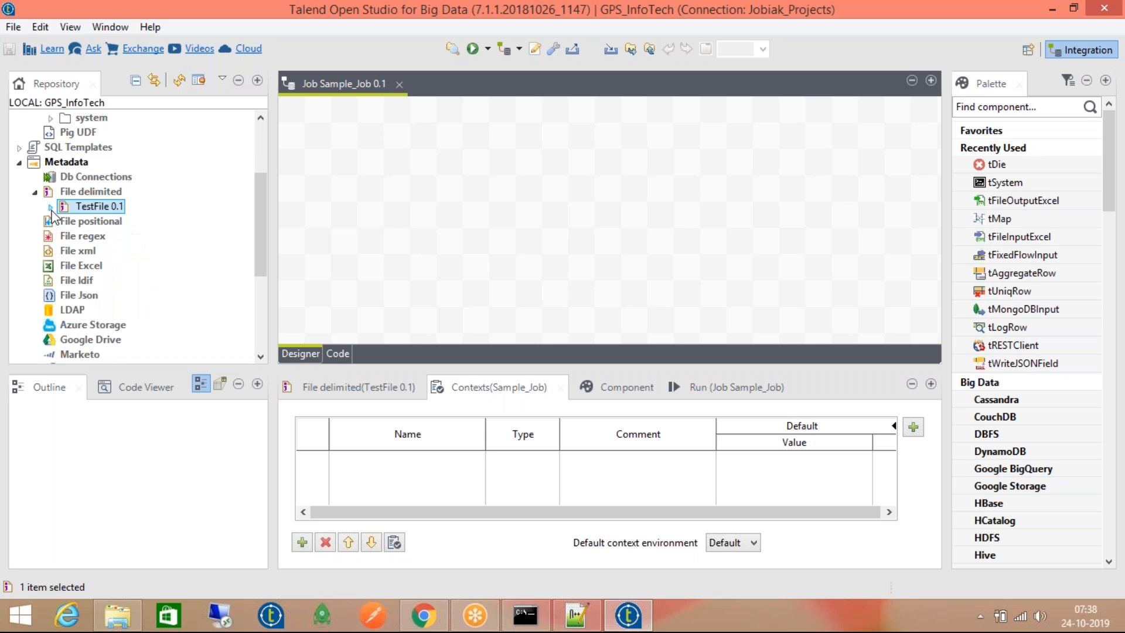
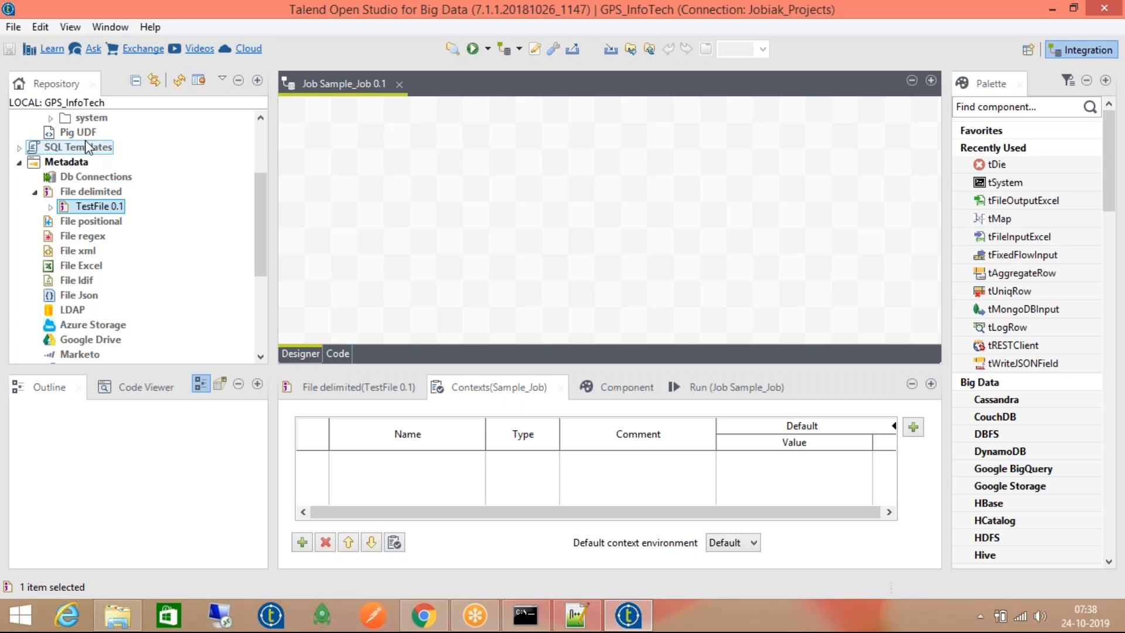
Drop TestFile 0.1 onto the Sample_Job canvas as a tFileInputDelimited component
drag(93, 206, 432, 208)
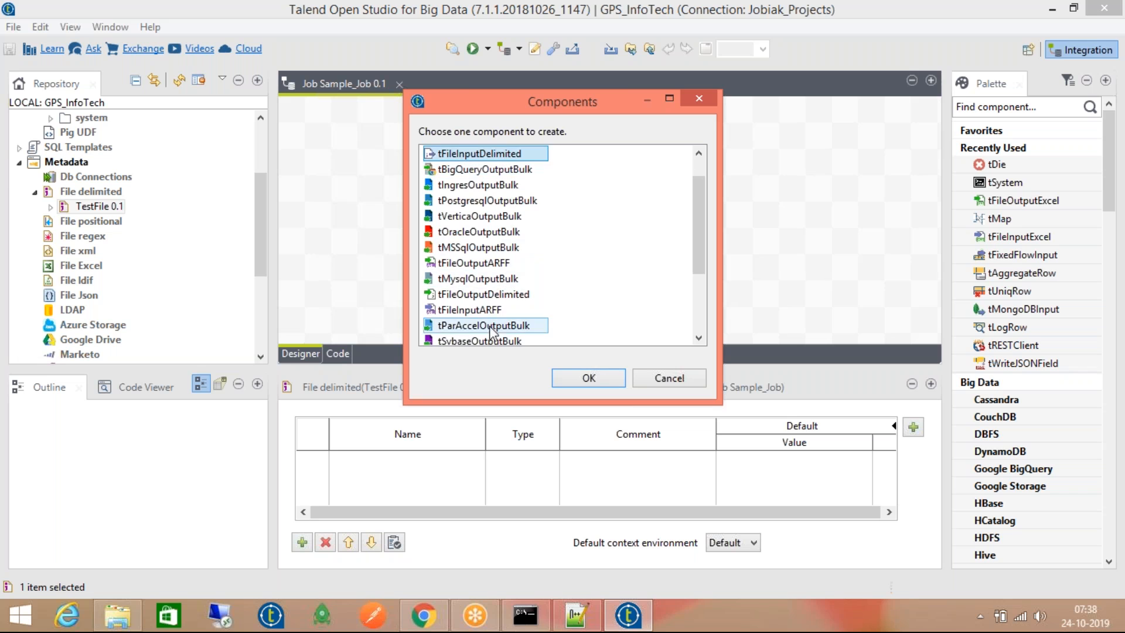
scroll(495, 323, down, 2)
scroll(487, 234, up, 3)
scroll(485, 205, up, 1)
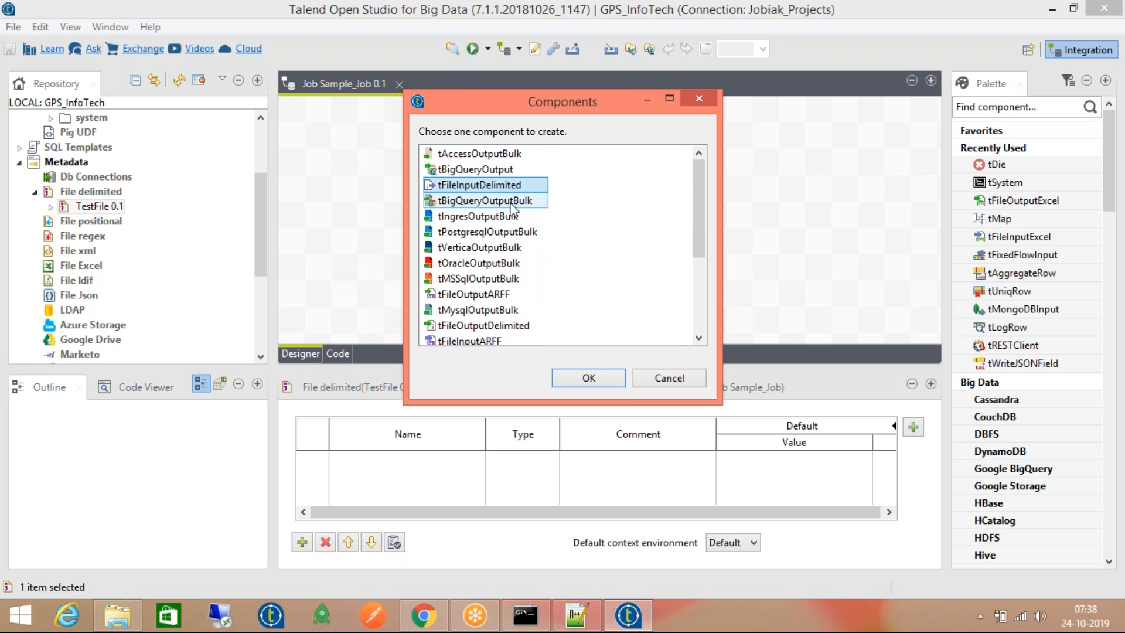
click(586, 380)
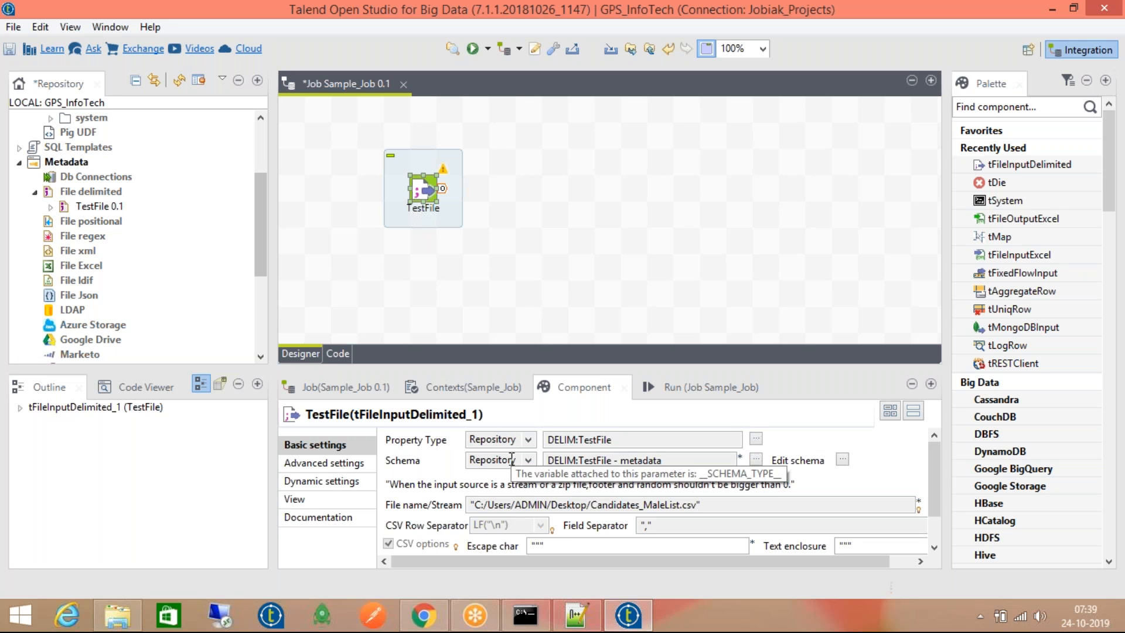
Expand TestFile 0.1 > metadata > Columns(5) to list col3, Col4, Loc, Name and Sno
click(50, 206)
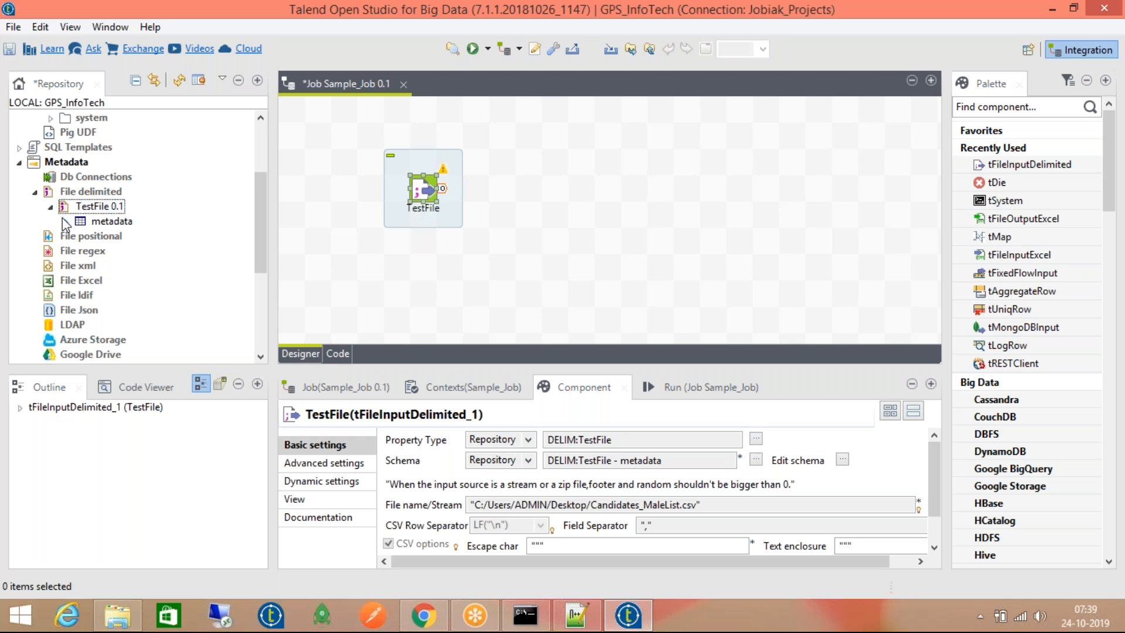
click(65, 221)
click(82, 236)
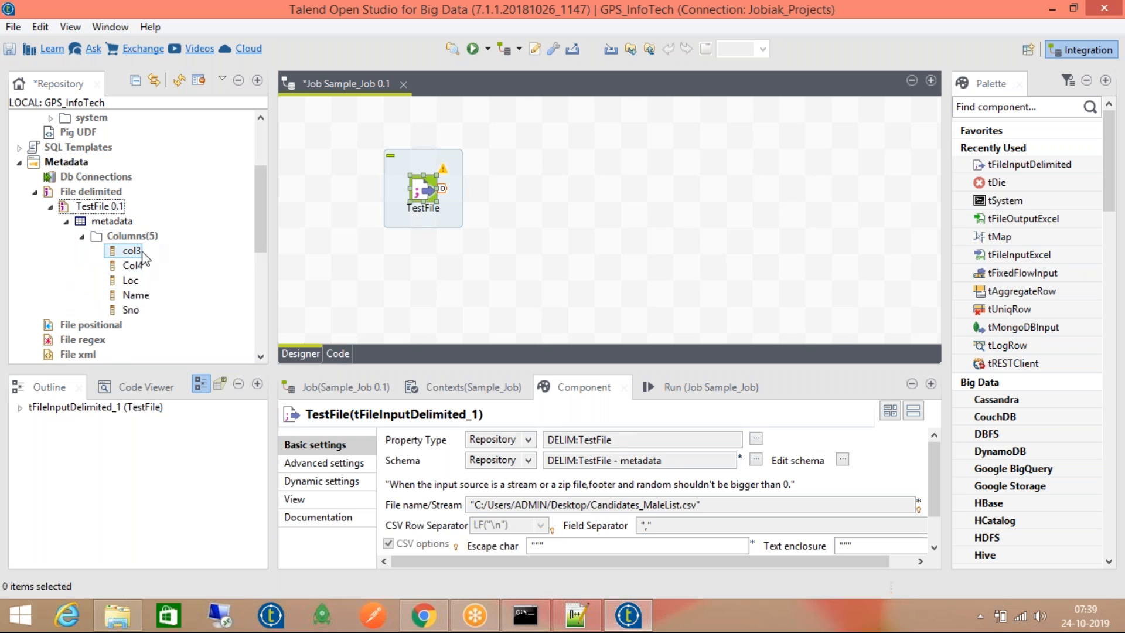
Bring up the Schema's edit-using-repository options, with View schema selected
click(756, 459)
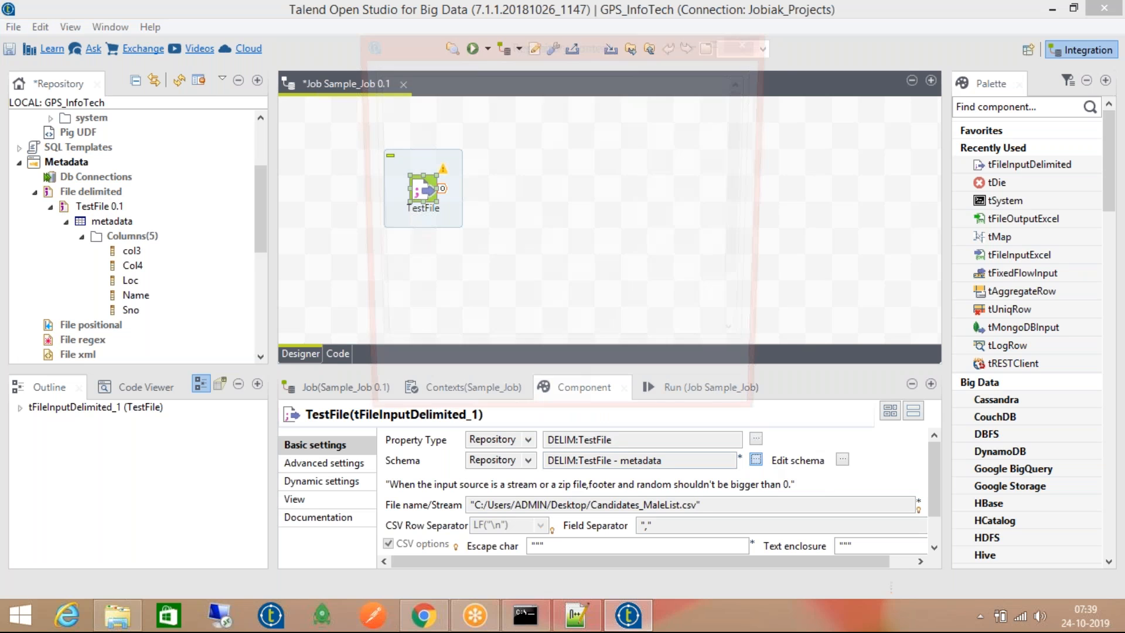
click(721, 407)
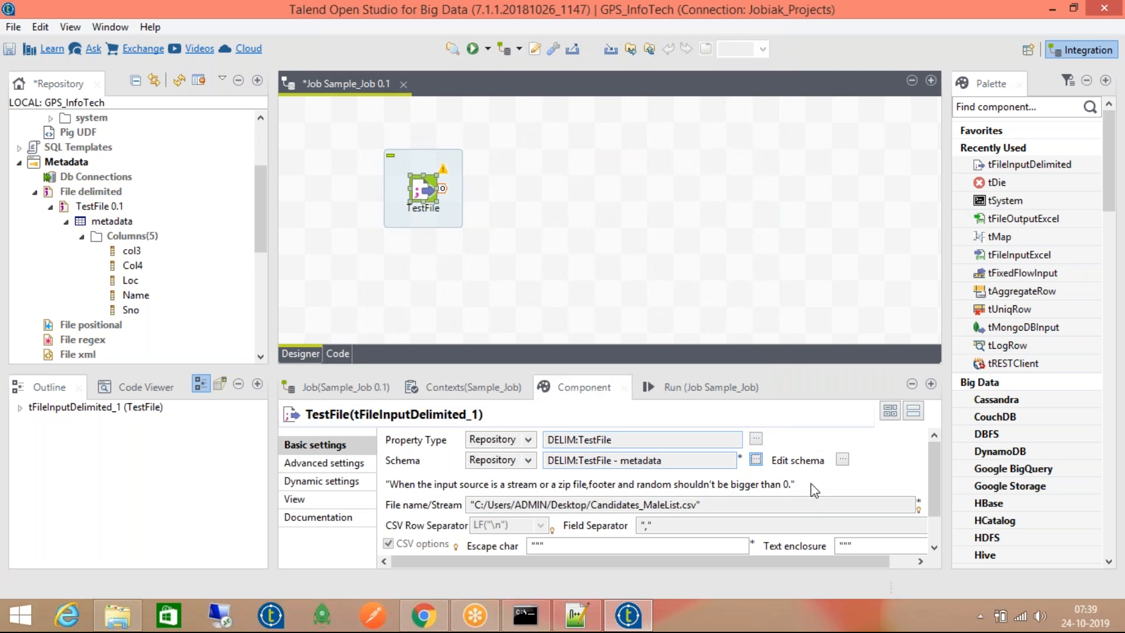
click(842, 459)
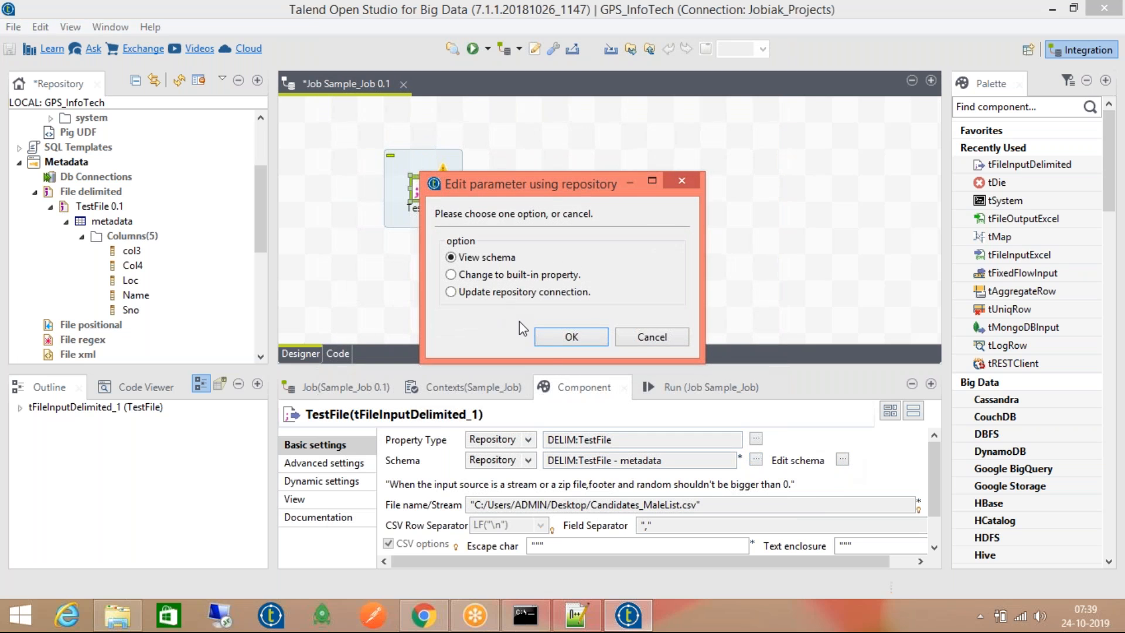
View the stored TestFile schema, then inspect the file path and escape character settings
click(554, 339)
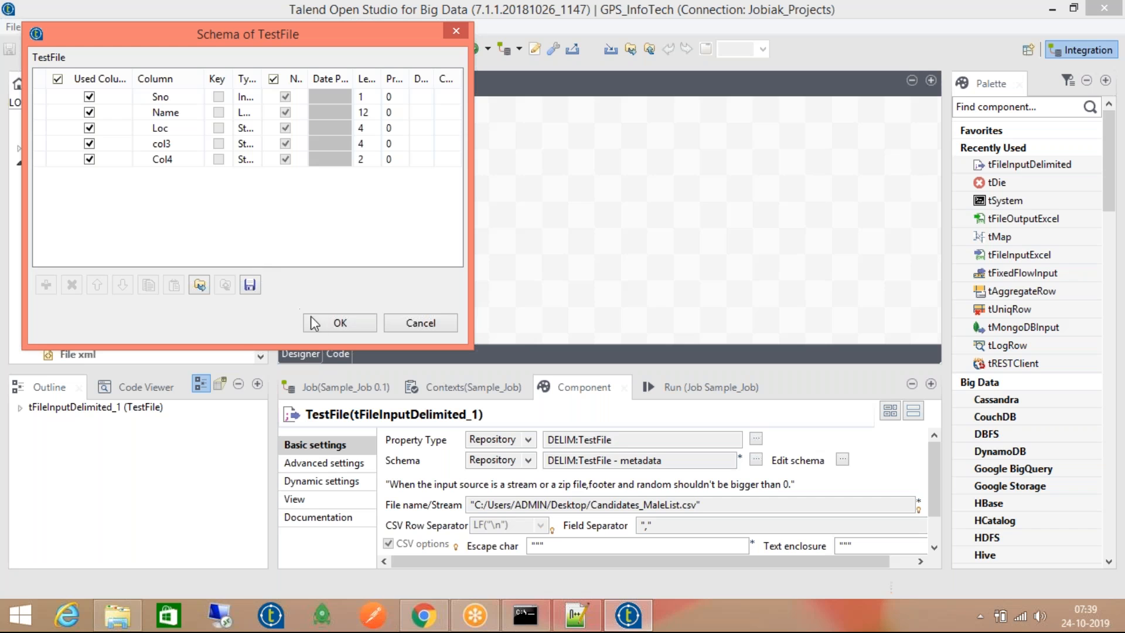
click(337, 323)
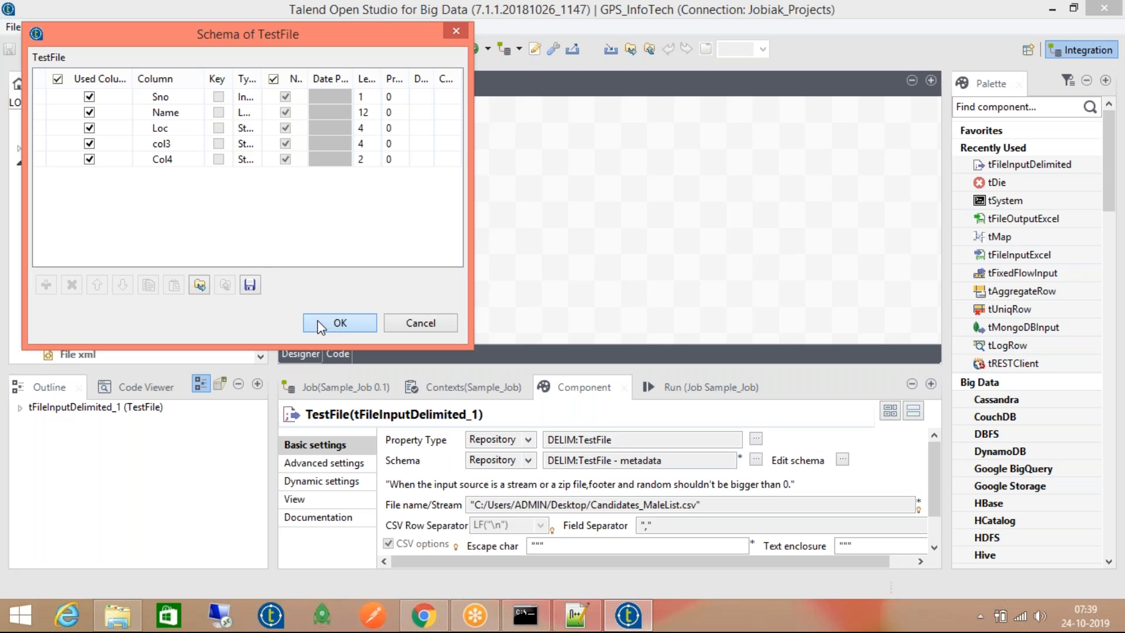
scroll(930, 466, down, 2)
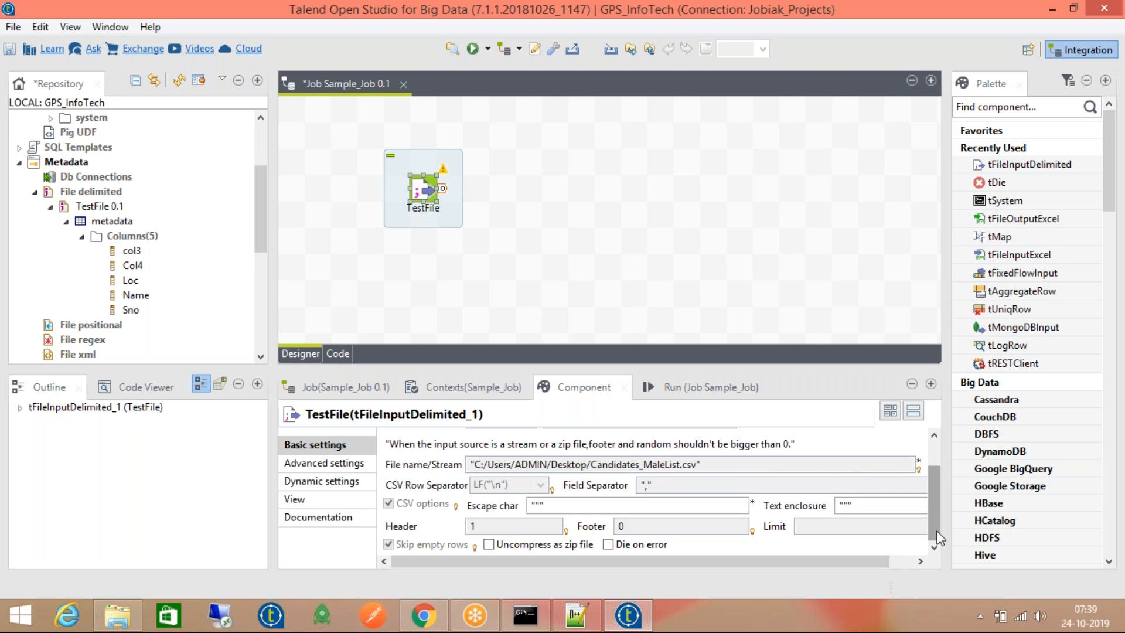
click(539, 507)
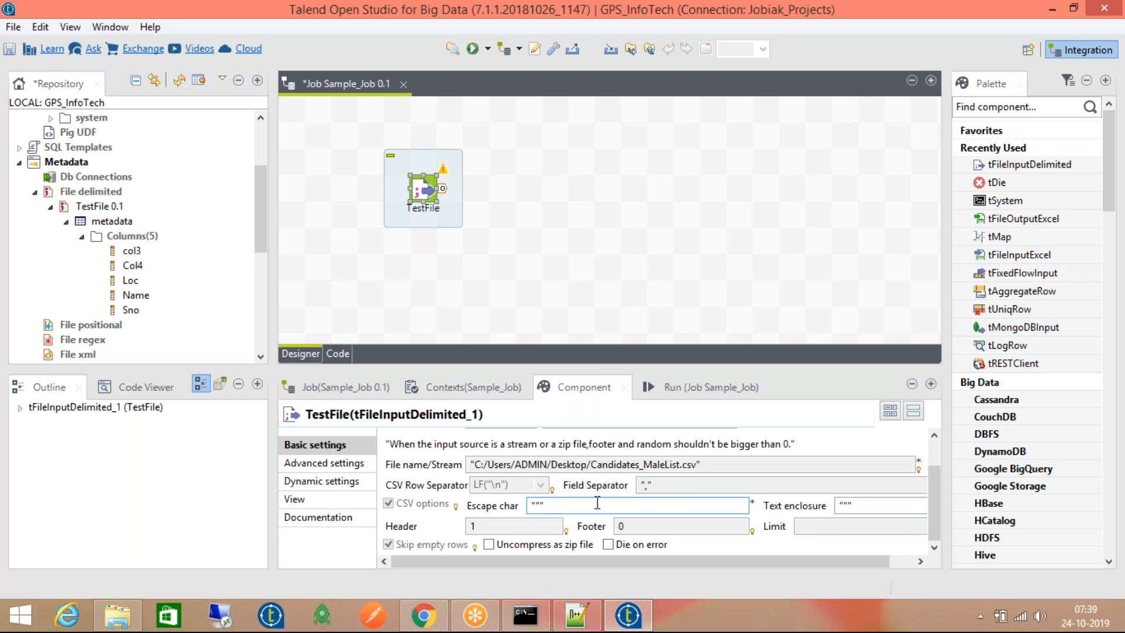
click(723, 466)
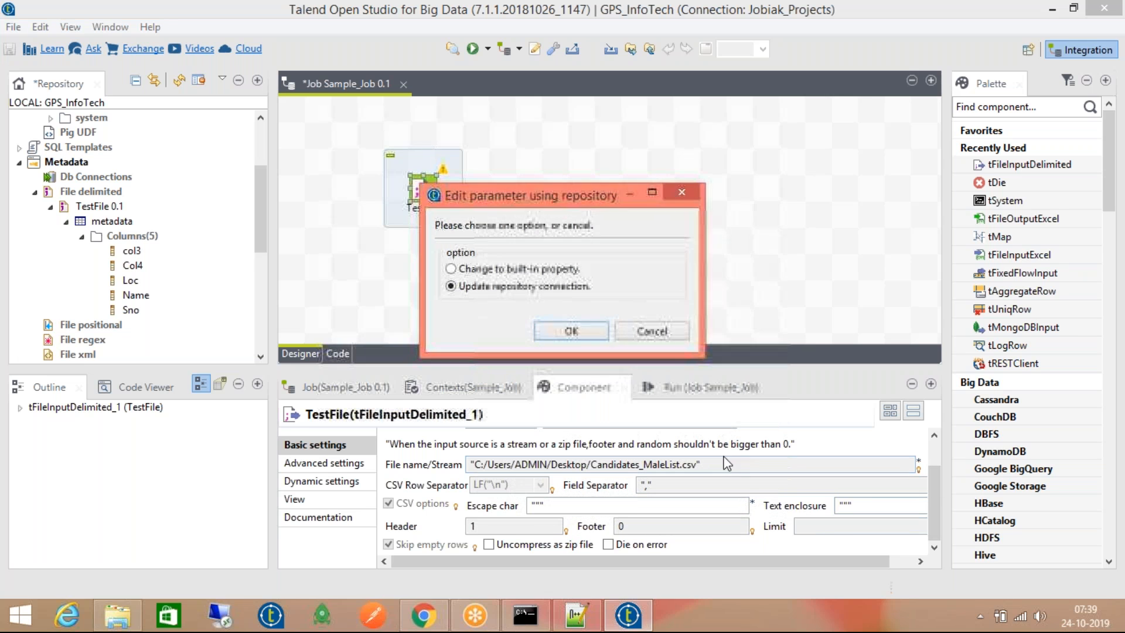
click(666, 328)
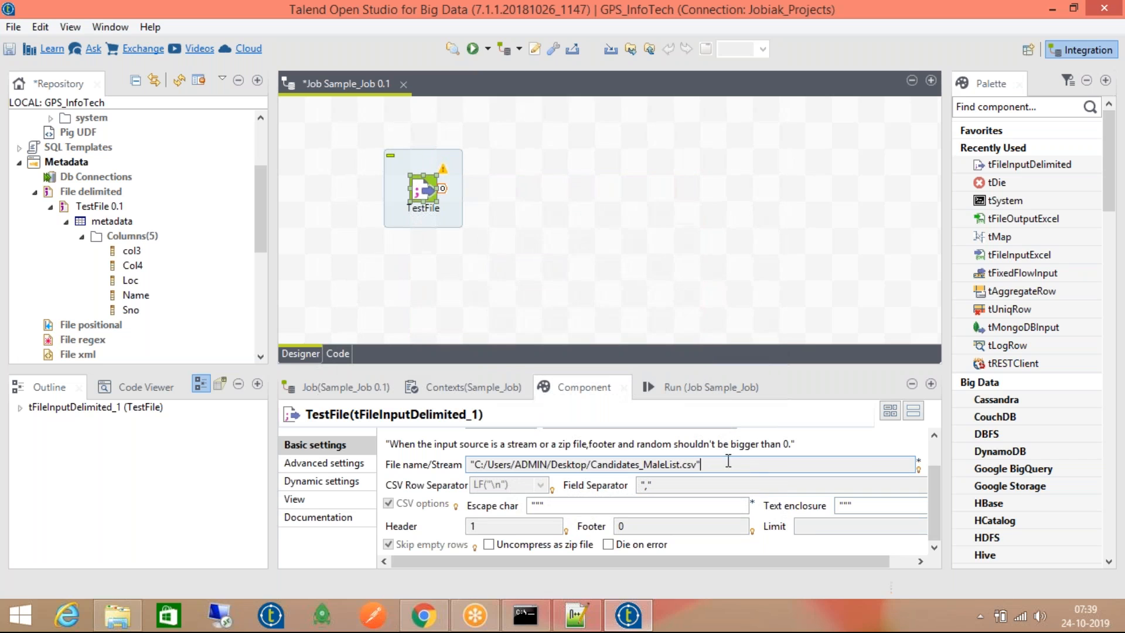
click(654, 508)
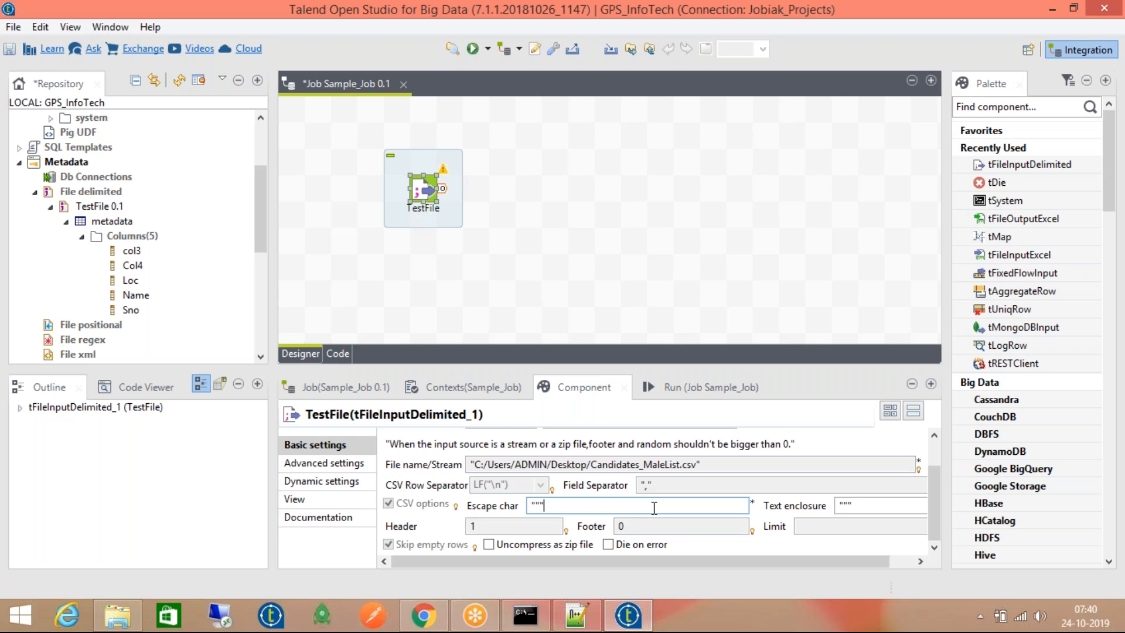
mouse_move(673, 561)
mouse_down()
mouse_move(743, 561)
mouse_move(660, 558)
mouse_up()
Check the advanced settings, then return to Basic settings and open the Property Type choices
click(341, 463)
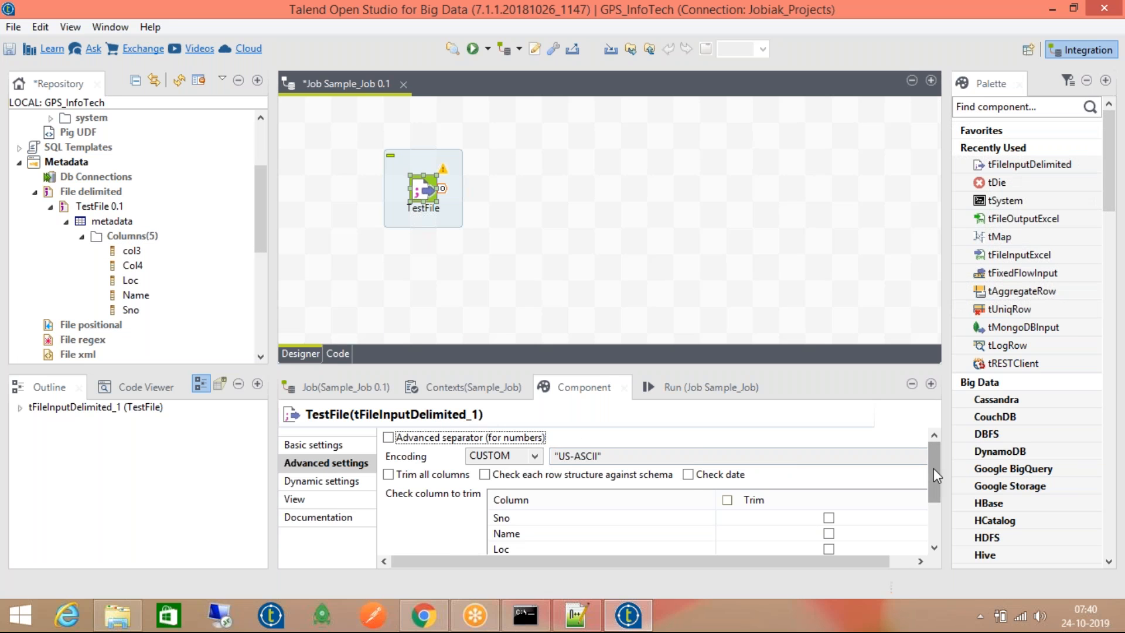
drag(934, 469, 933, 477)
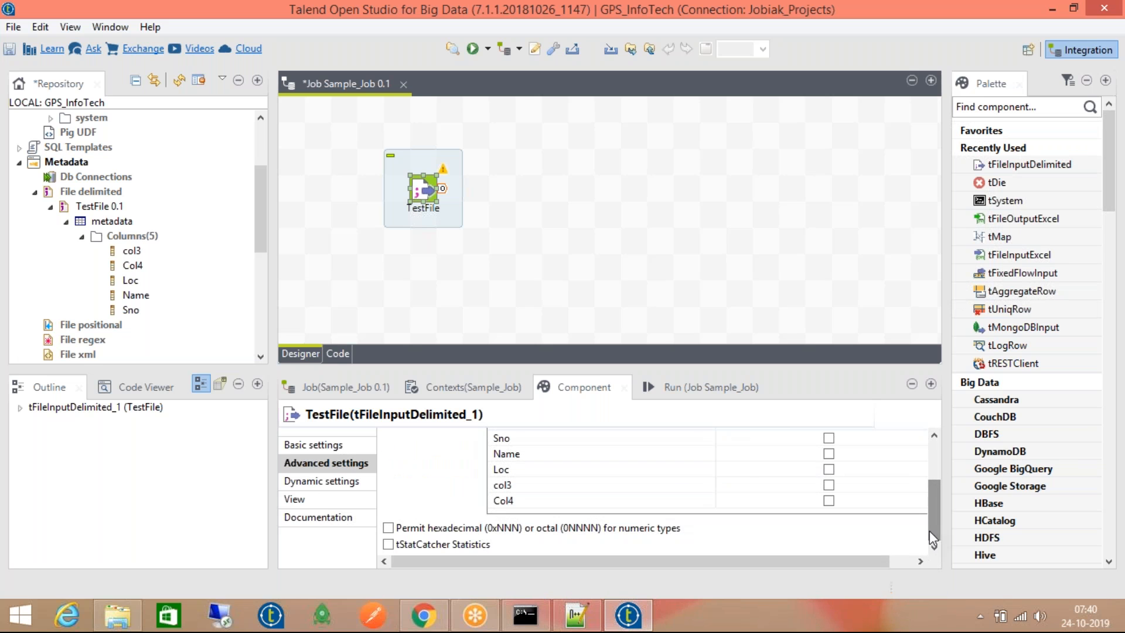
click(318, 446)
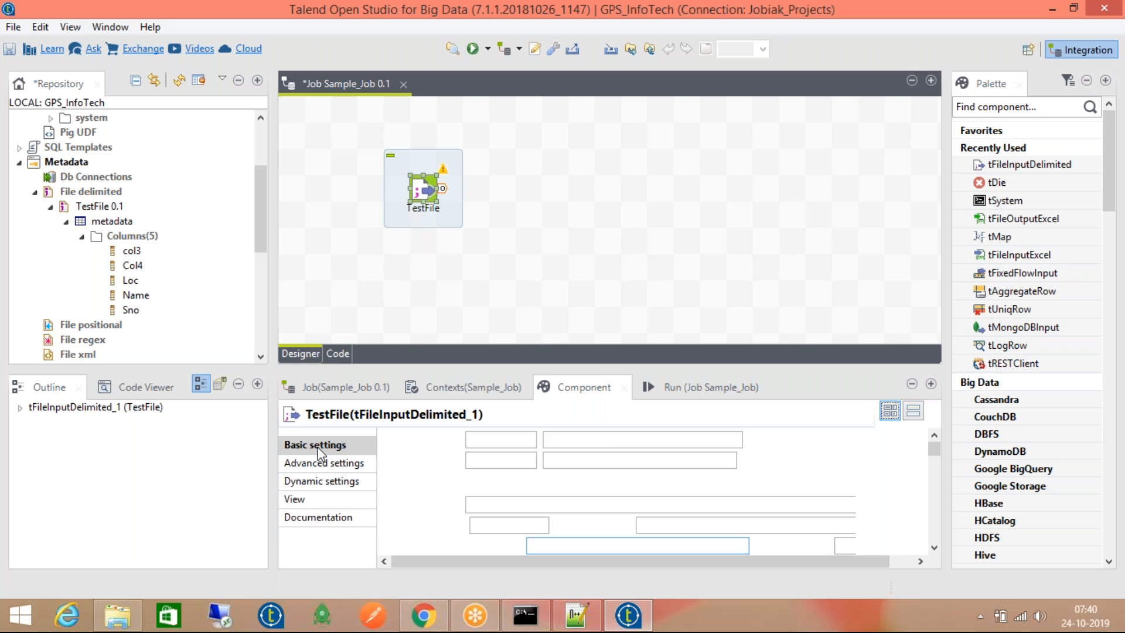
click(489, 439)
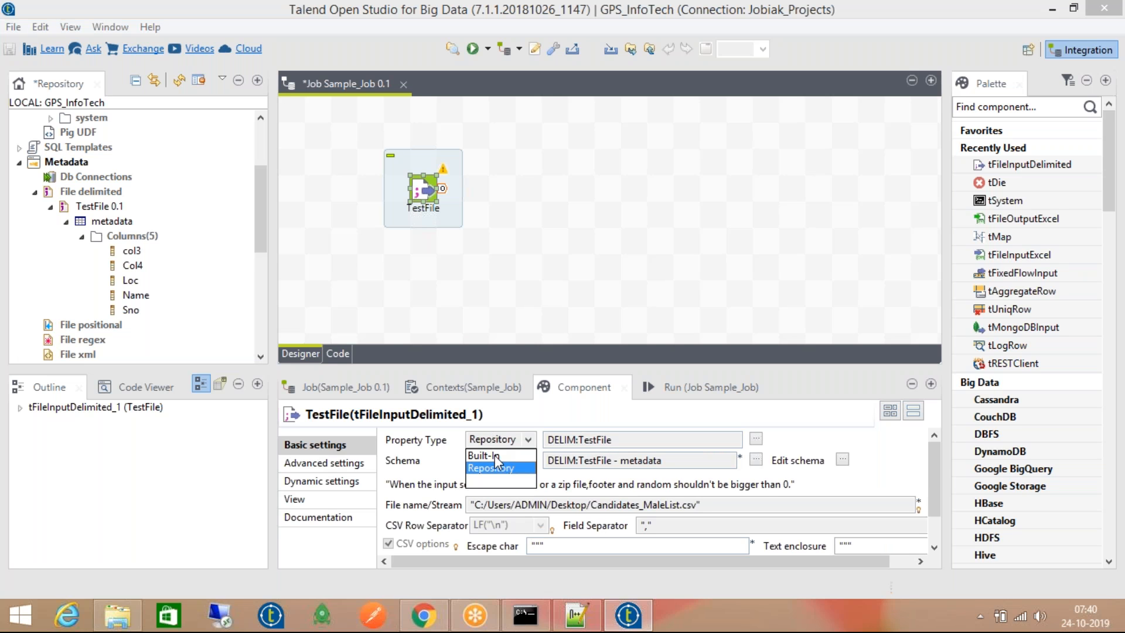
Switch Property Type and Schema to Built-In and open the TestFile schema editor
click(494, 455)
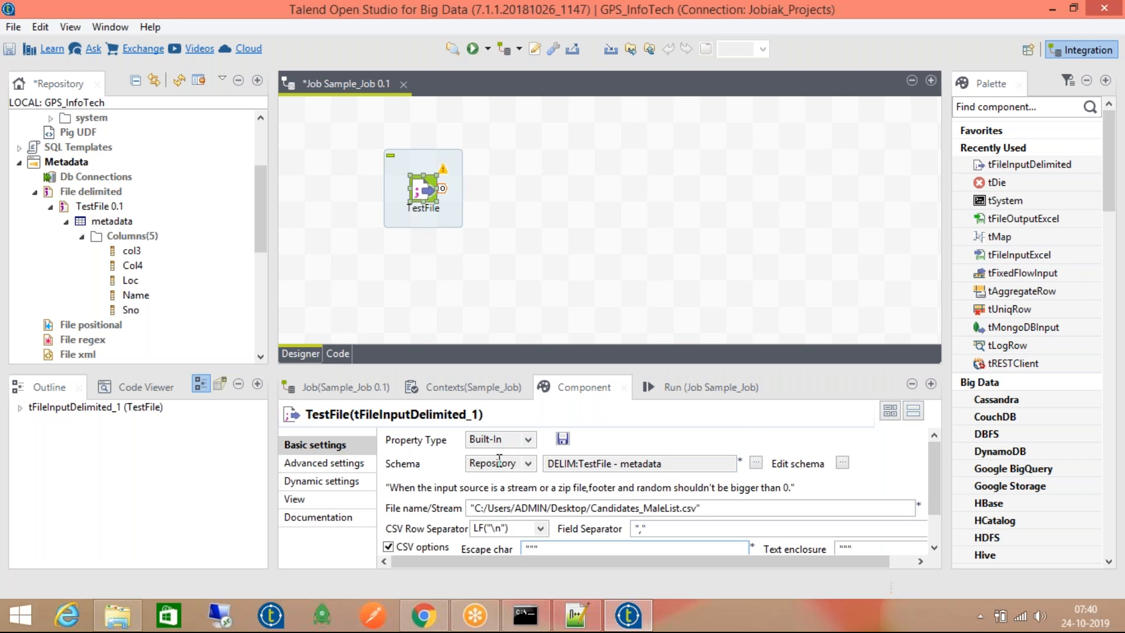
click(499, 461)
click(506, 477)
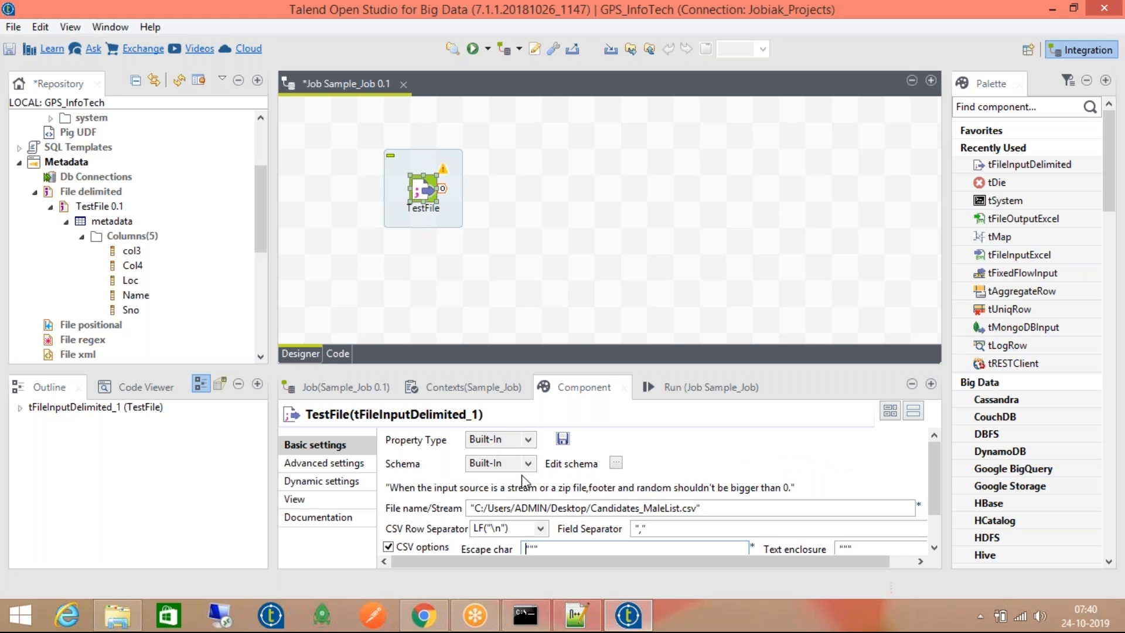
click(616, 463)
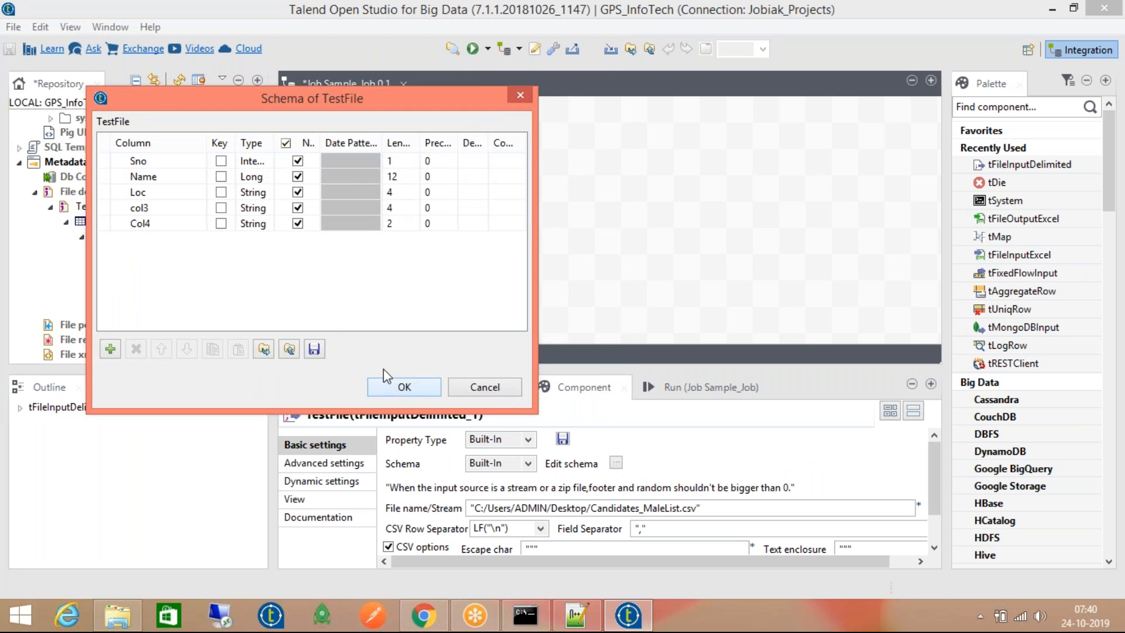
Try adding a new column after col3, then remove the unwanted newColumn row
click(169, 208)
click(168, 208)
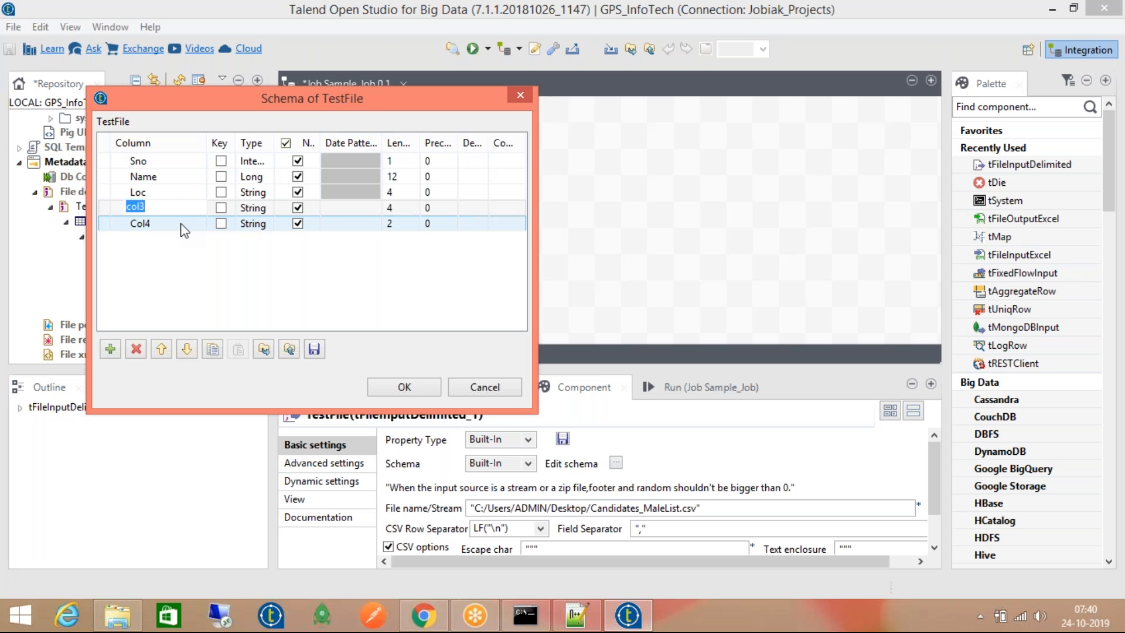
click(110, 349)
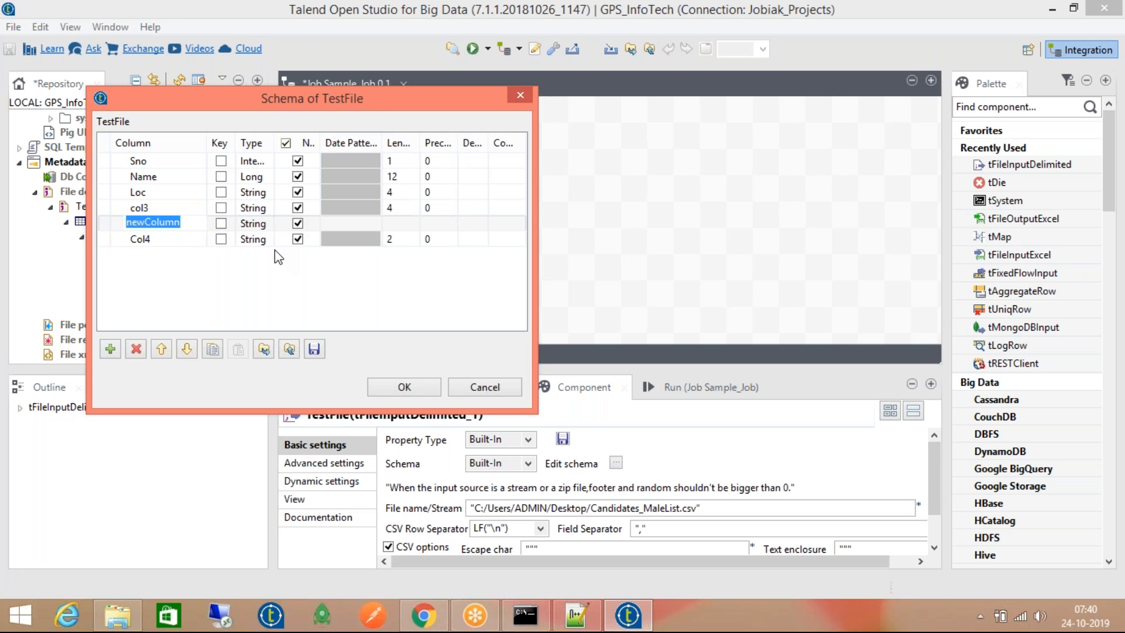
text(Col)
key(BackSpace)
key(BackSpace)
key(BackSpace)
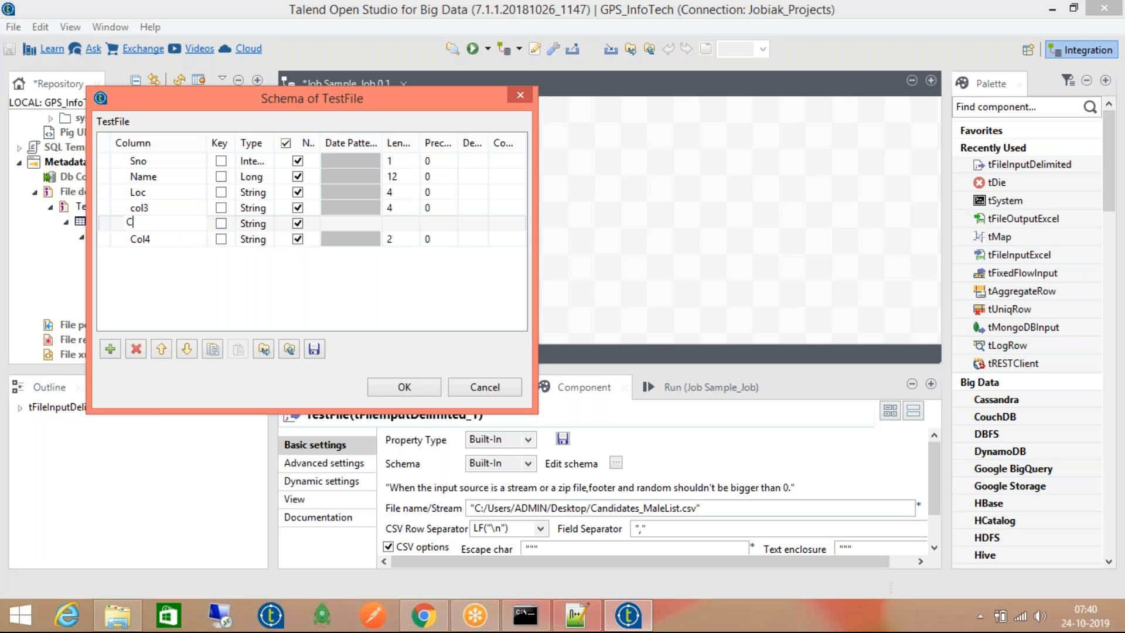
click(140, 344)
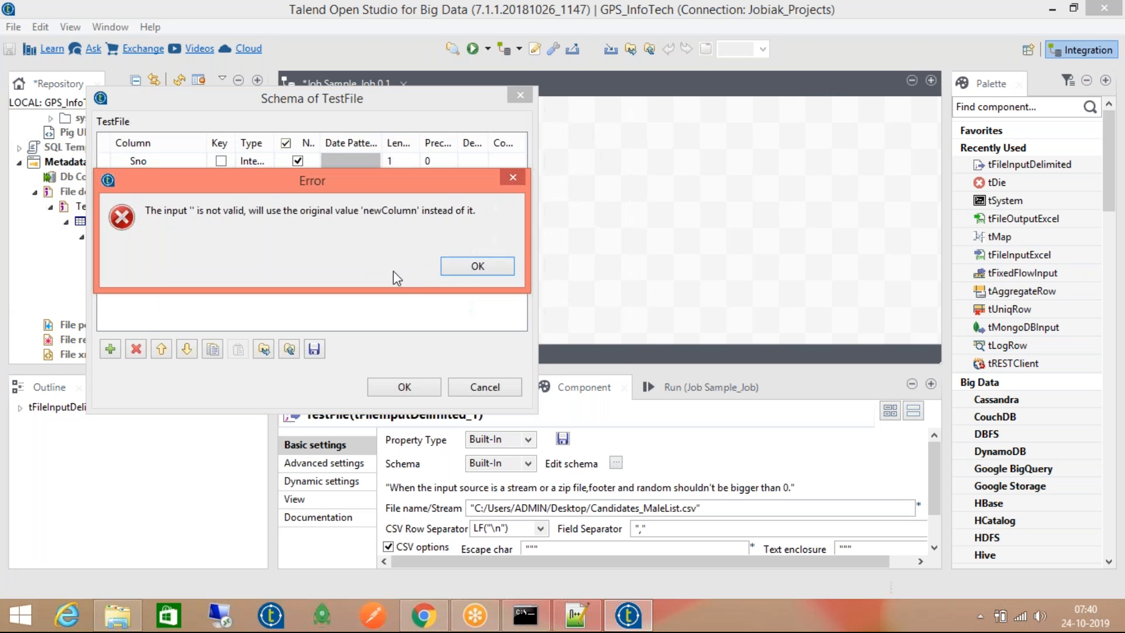
click(449, 265)
click(136, 350)
Experiment with deleting Col4 and col3, then dismiss the schema without changes
click(138, 225)
click(135, 350)
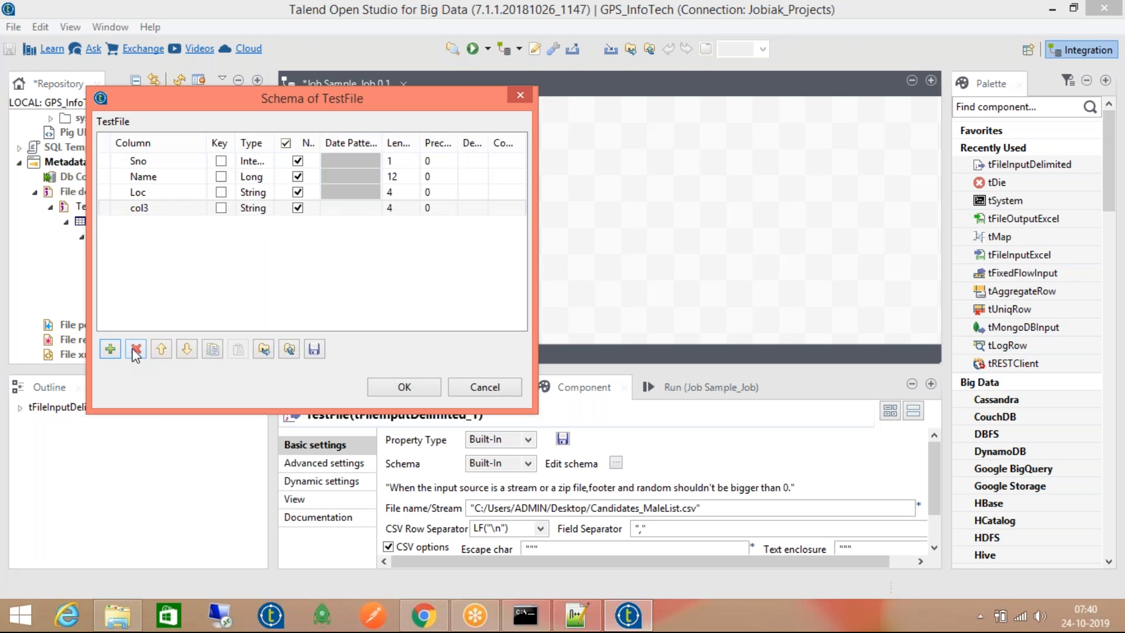
click(139, 348)
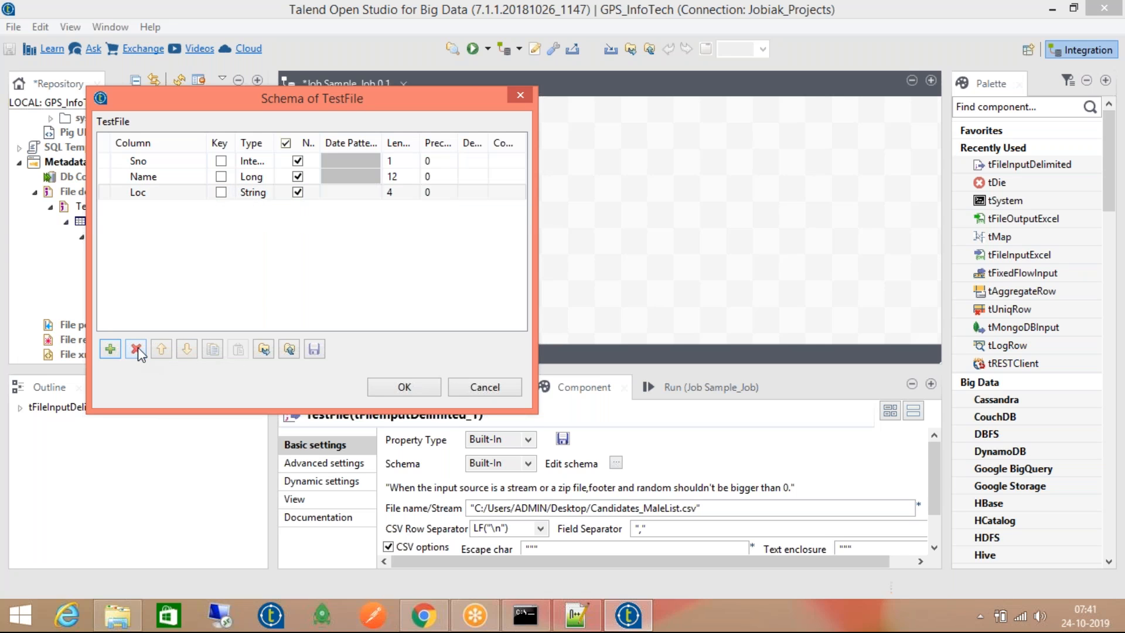
click(157, 188)
click(157, 156)
click(167, 192)
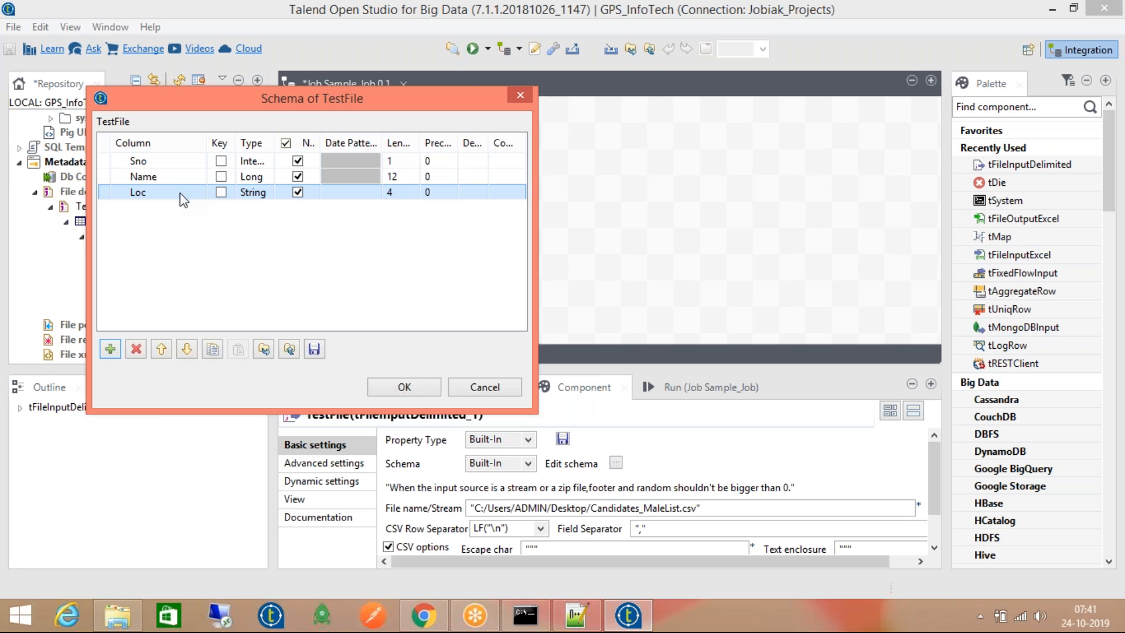
click(508, 385)
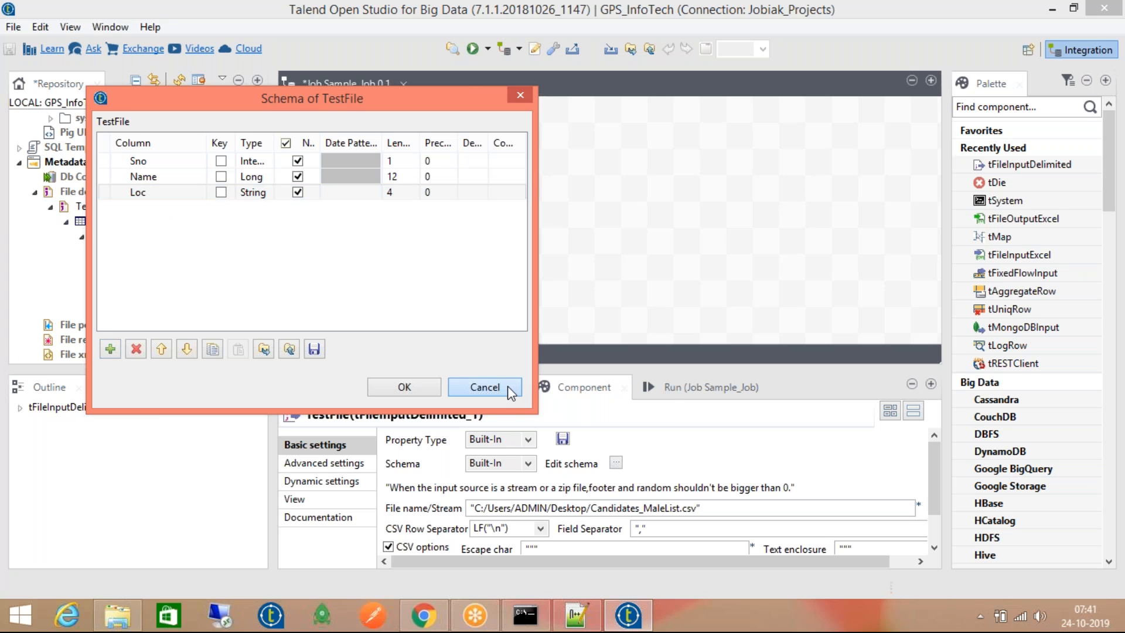
Set Property Type and Schema back to Repository, then view and close the repository schema
click(503, 440)
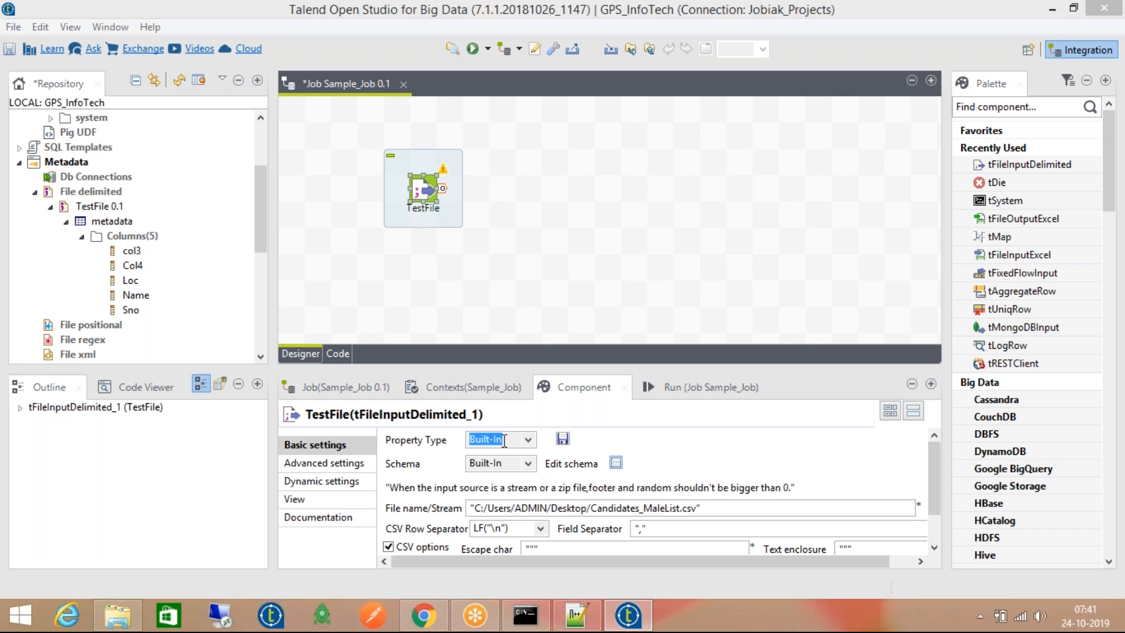
click(503, 467)
click(502, 461)
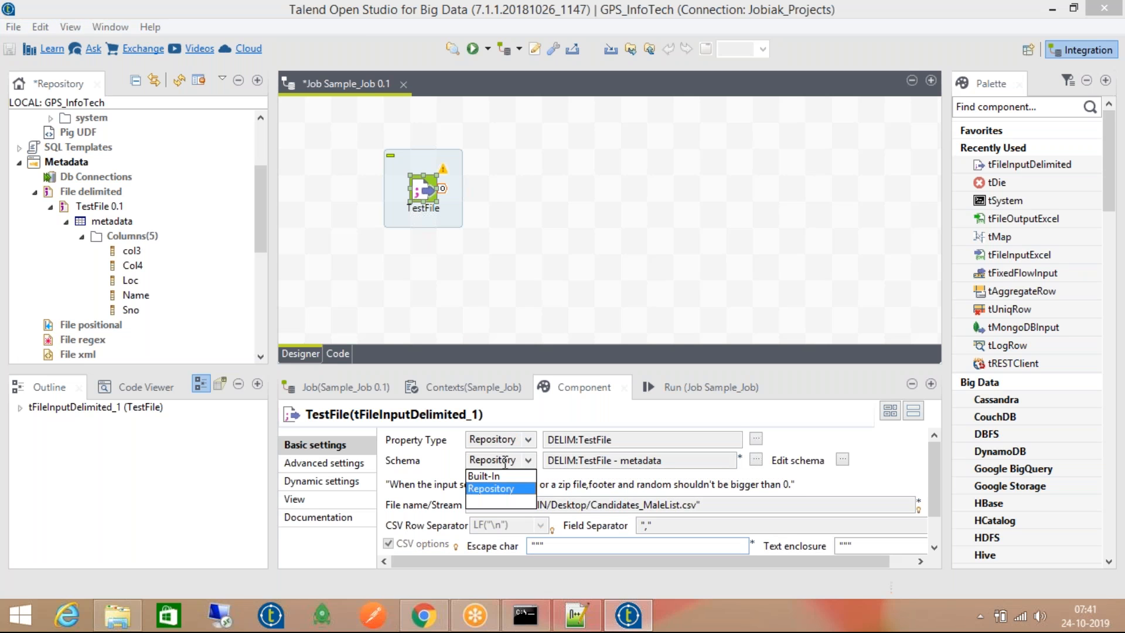
click(506, 488)
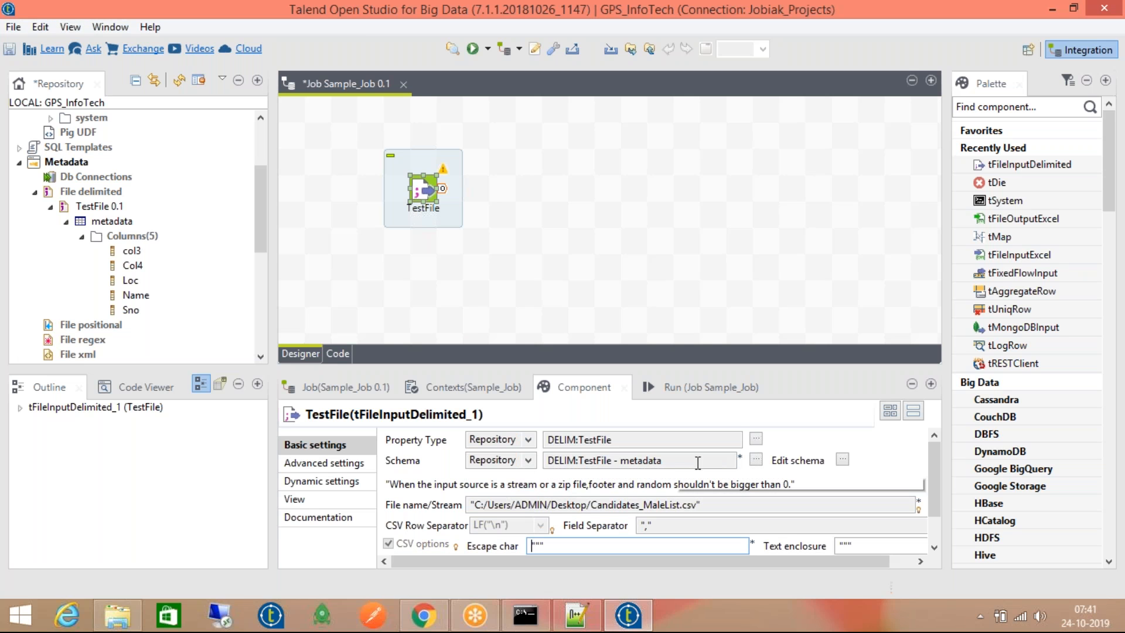
click(842, 459)
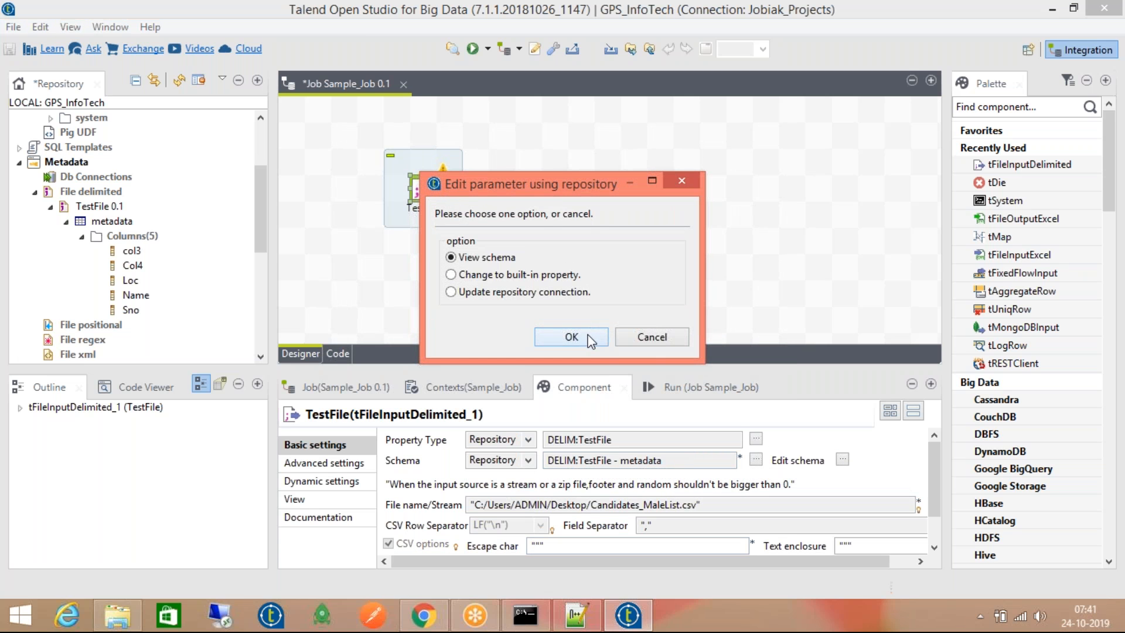
click(589, 341)
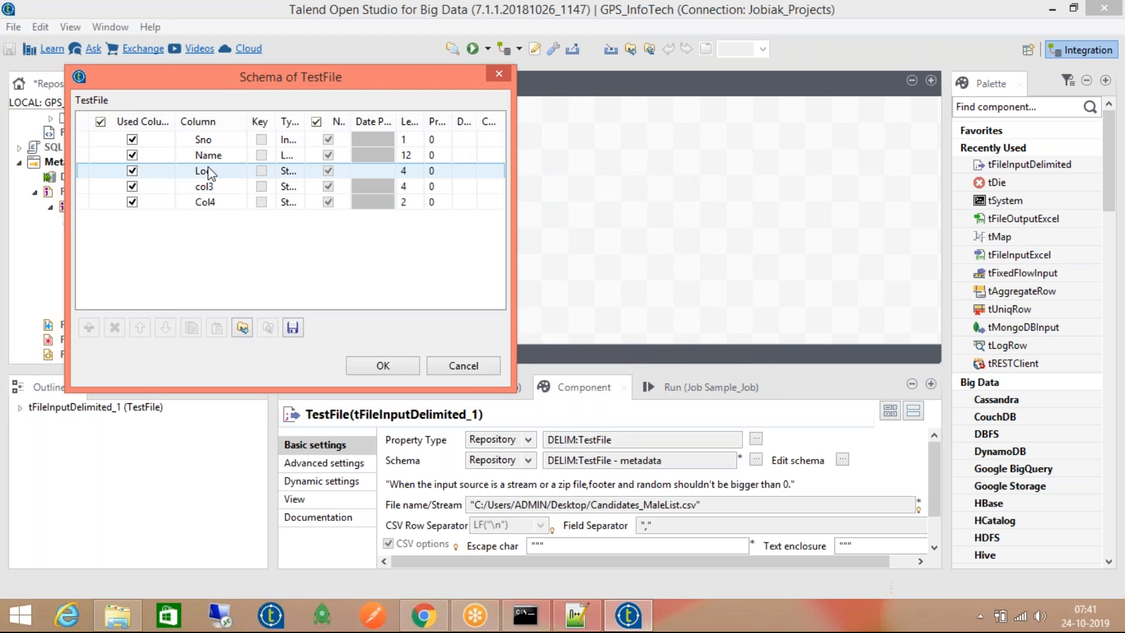
click(358, 365)
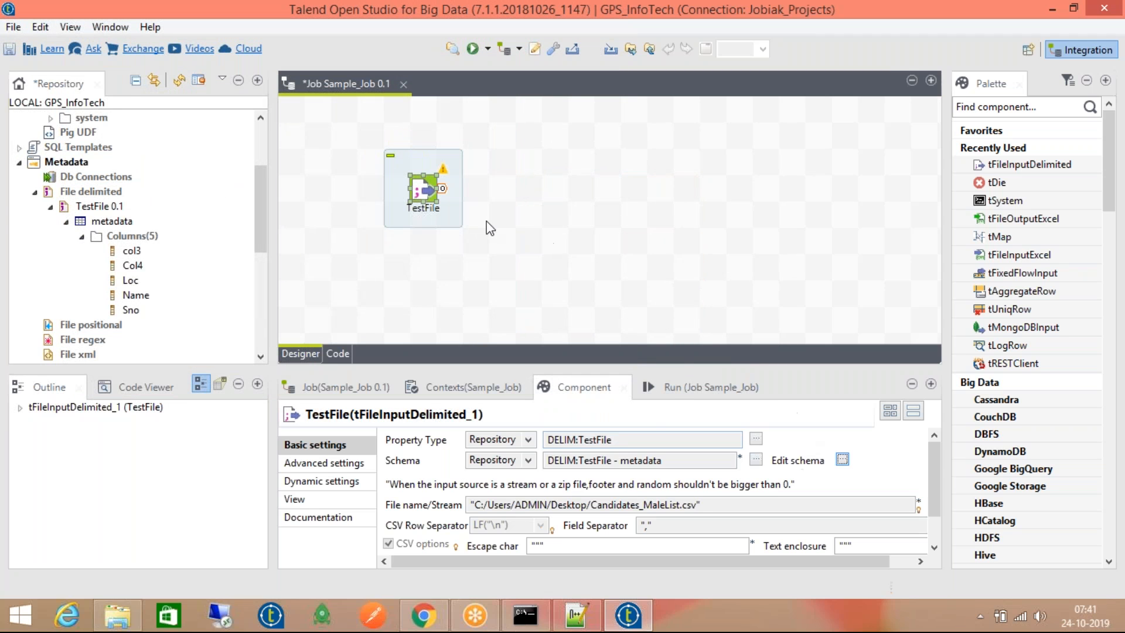
drag(929, 459, 941, 428)
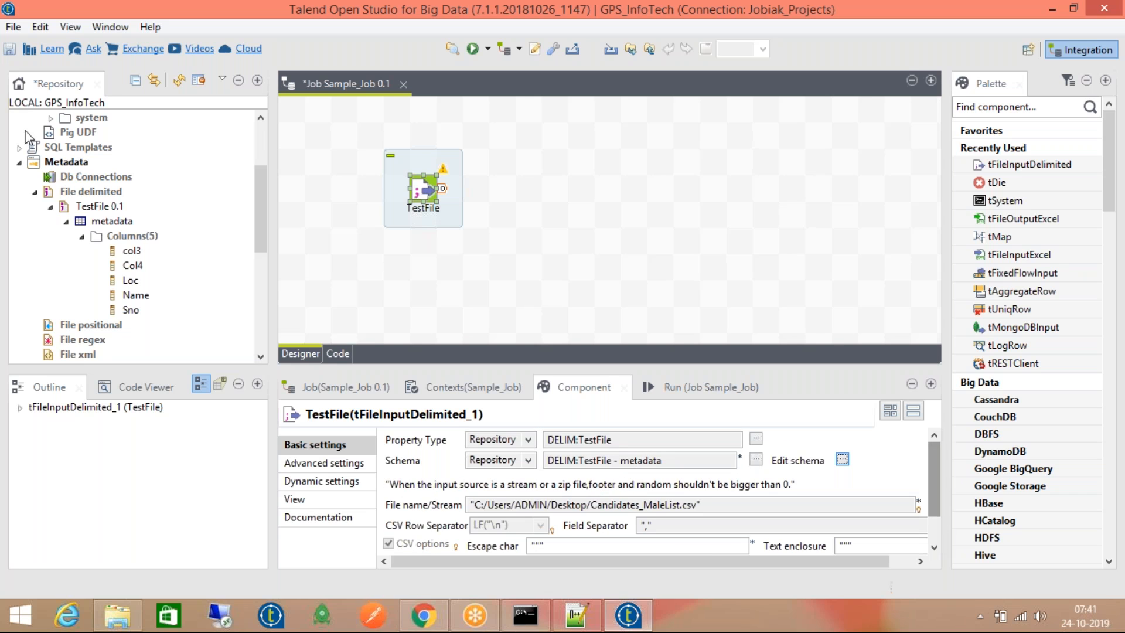
click(35, 193)
click(105, 192)
click(101, 177)
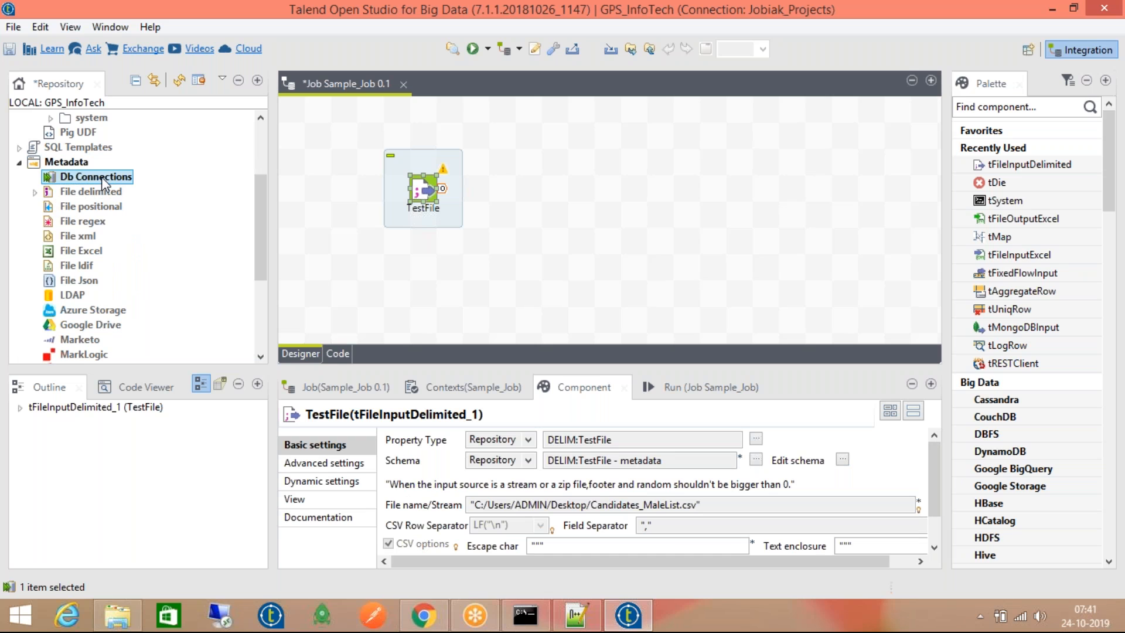
click(97, 207)
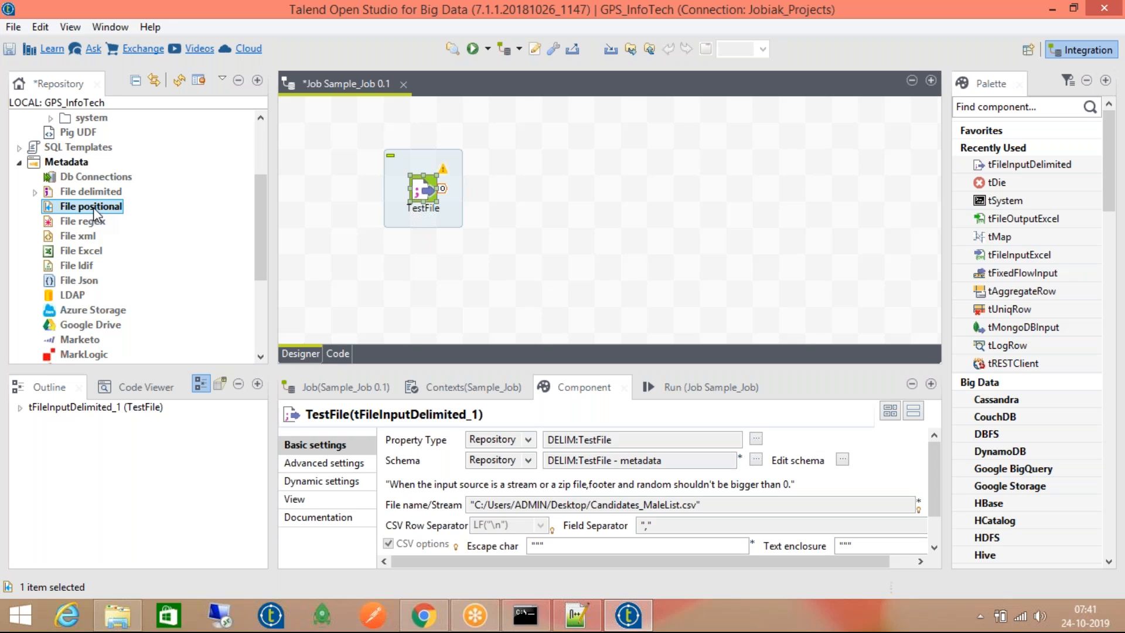
click(88, 239)
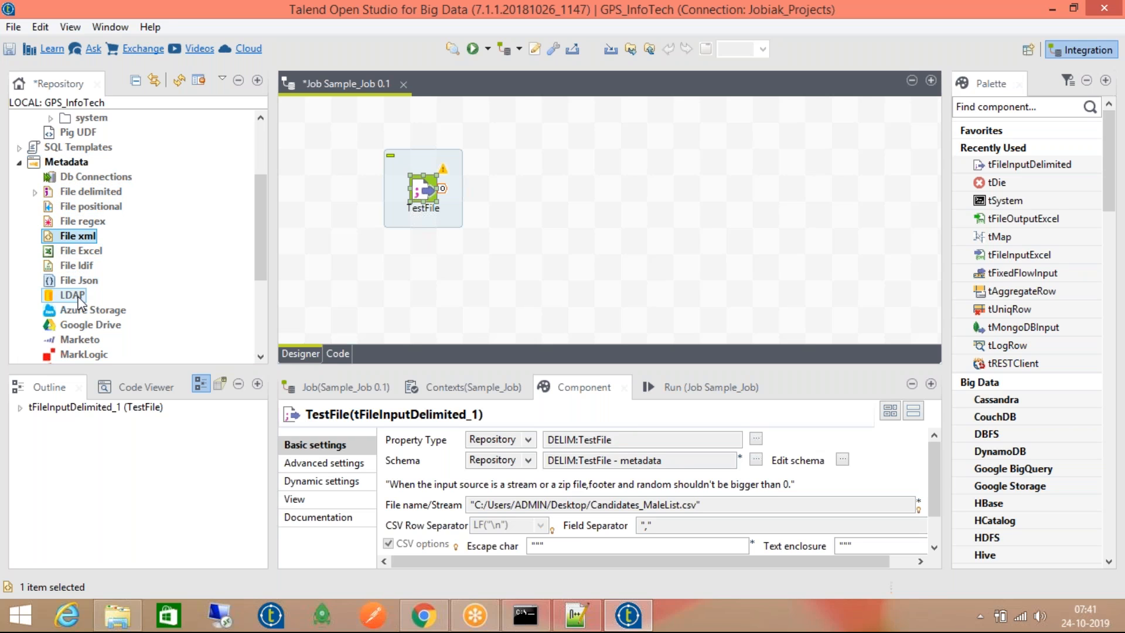
click(76, 282)
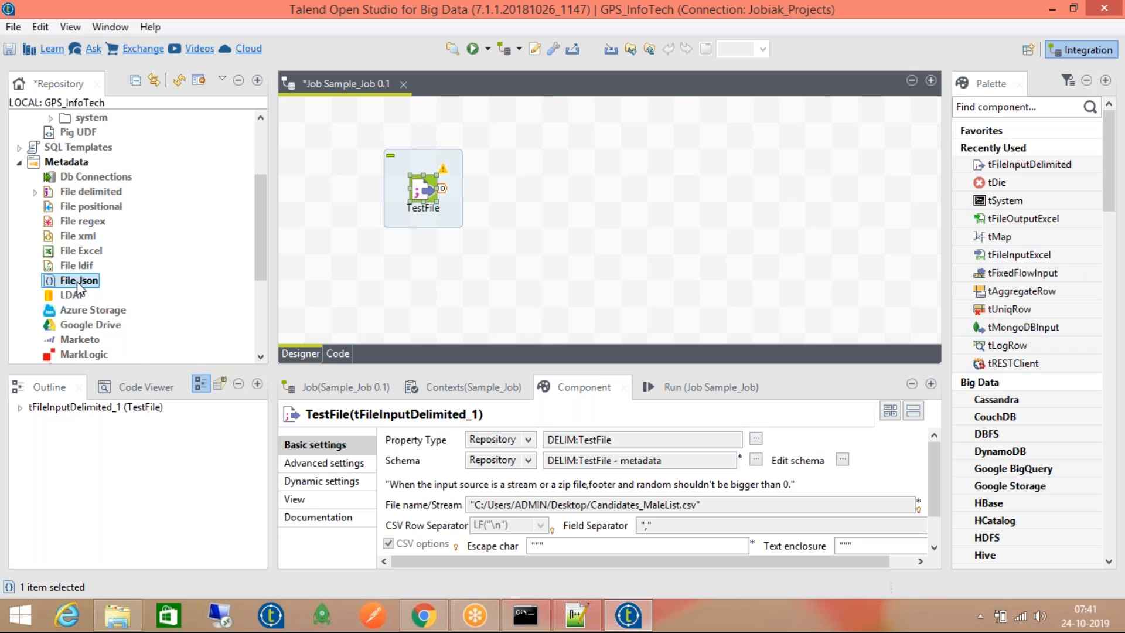
scroll(79, 287, down, 3)
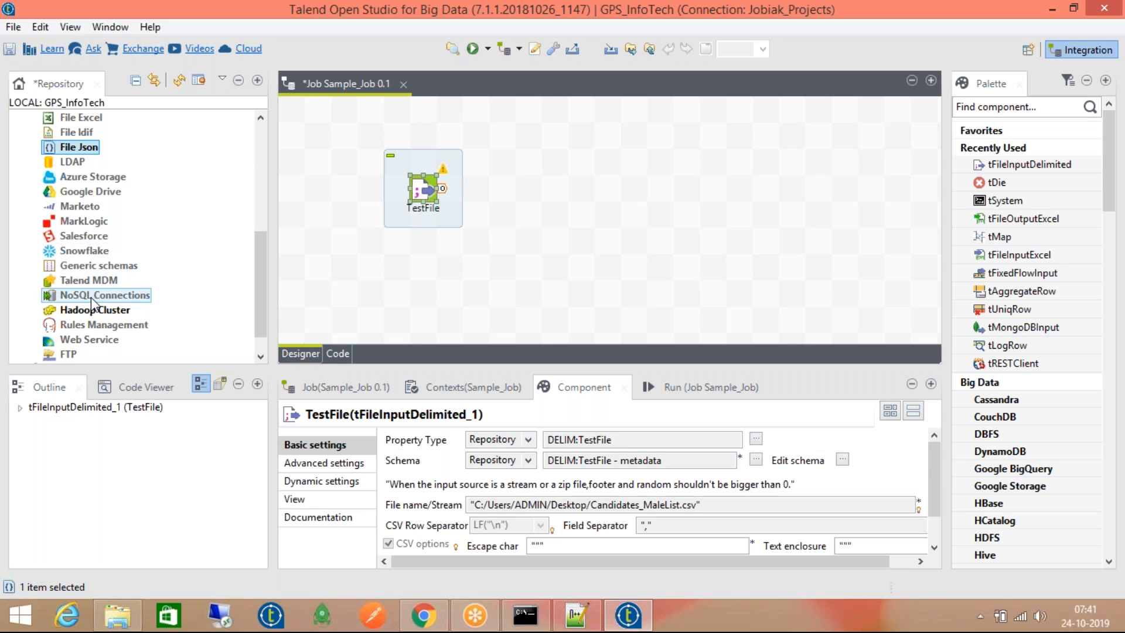
click(92, 300)
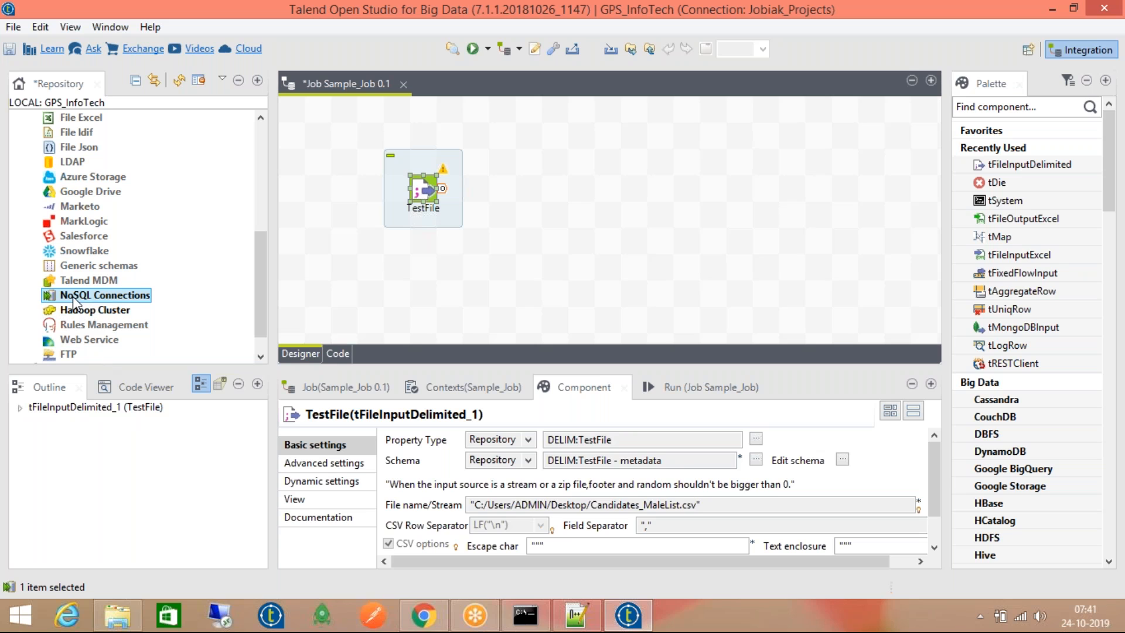
scroll(86, 287, down, 1)
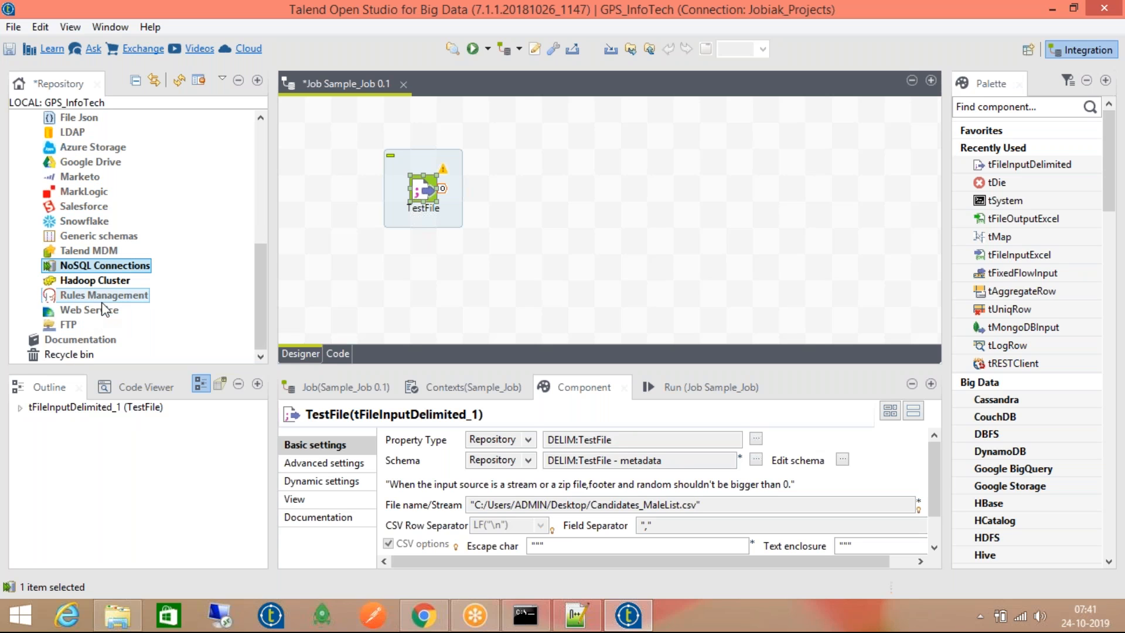
click(118, 282)
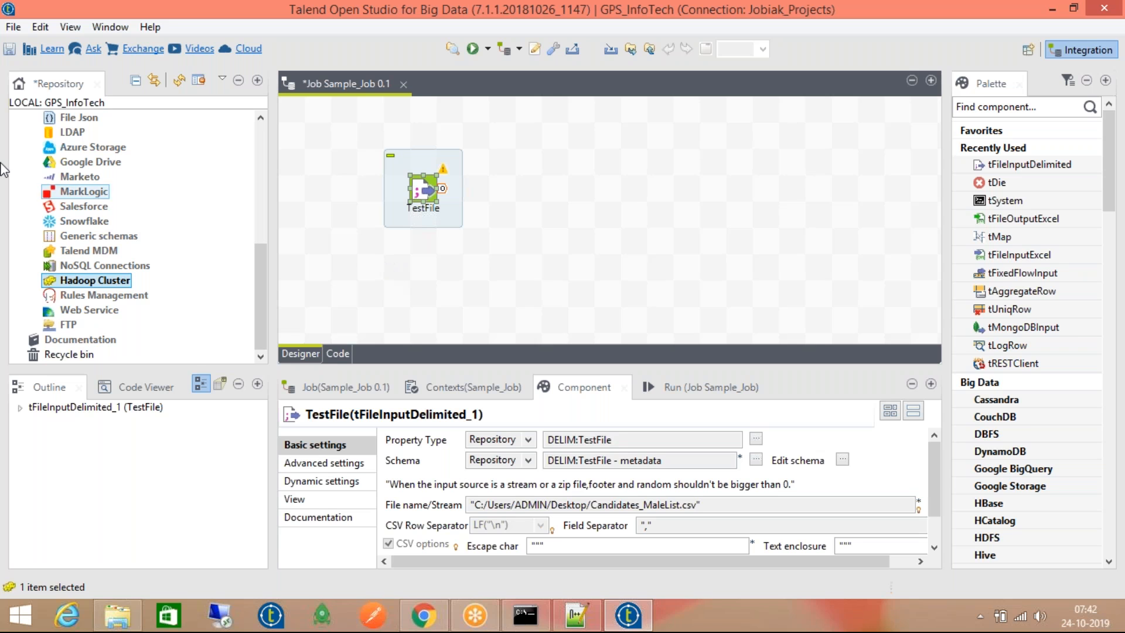
scroll(117, 228, up, 4)
scroll(61, 216, up, 2)
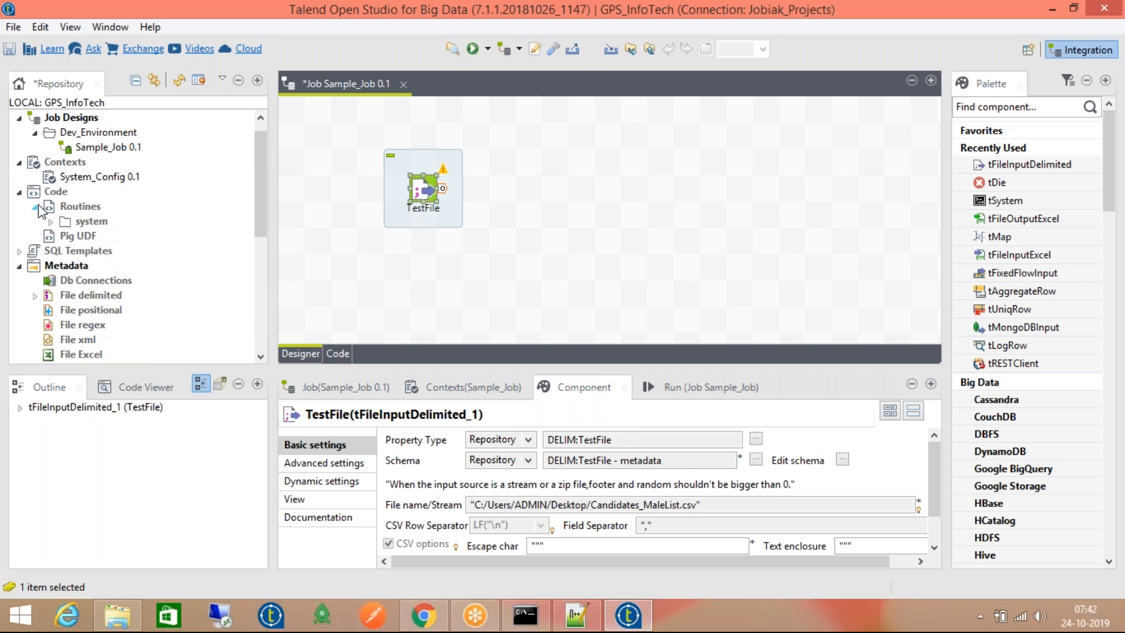
click(35, 295)
scroll(125, 250, down, 1)
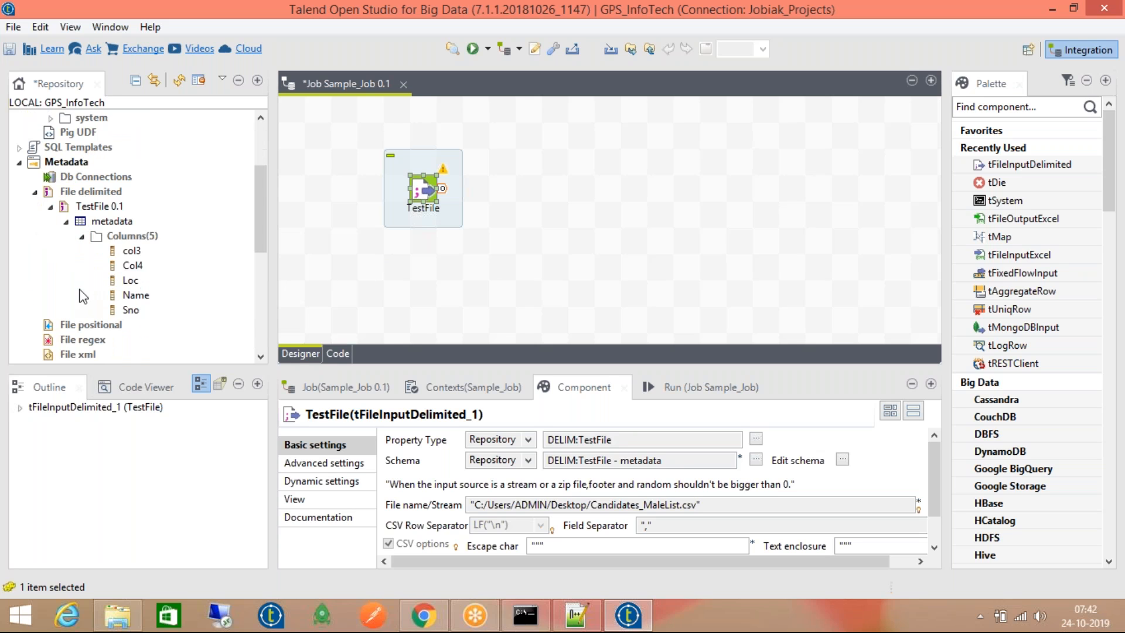
click(135, 295)
scroll(120, 302, down, 3)
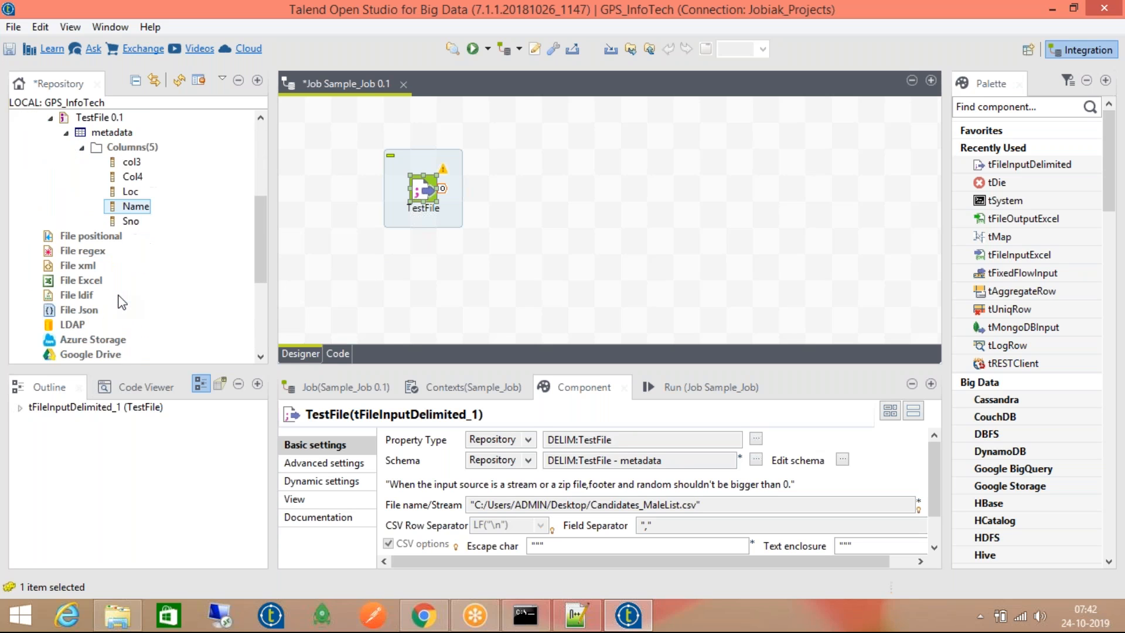
scroll(121, 302, down, 1)
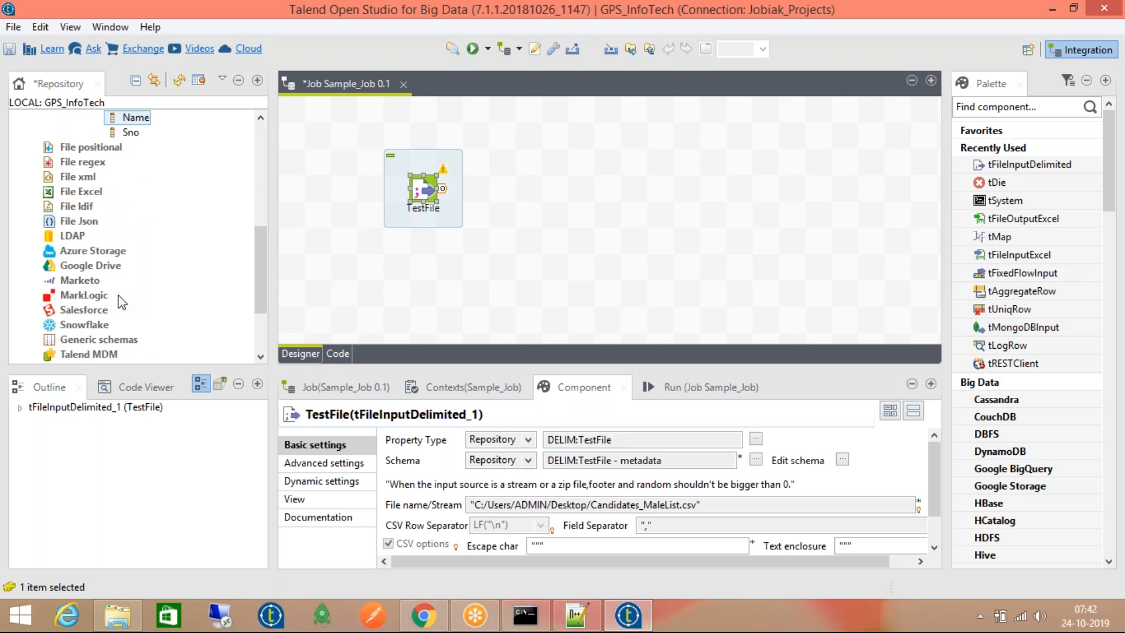
scroll(120, 302, down, 2)
click(123, 295)
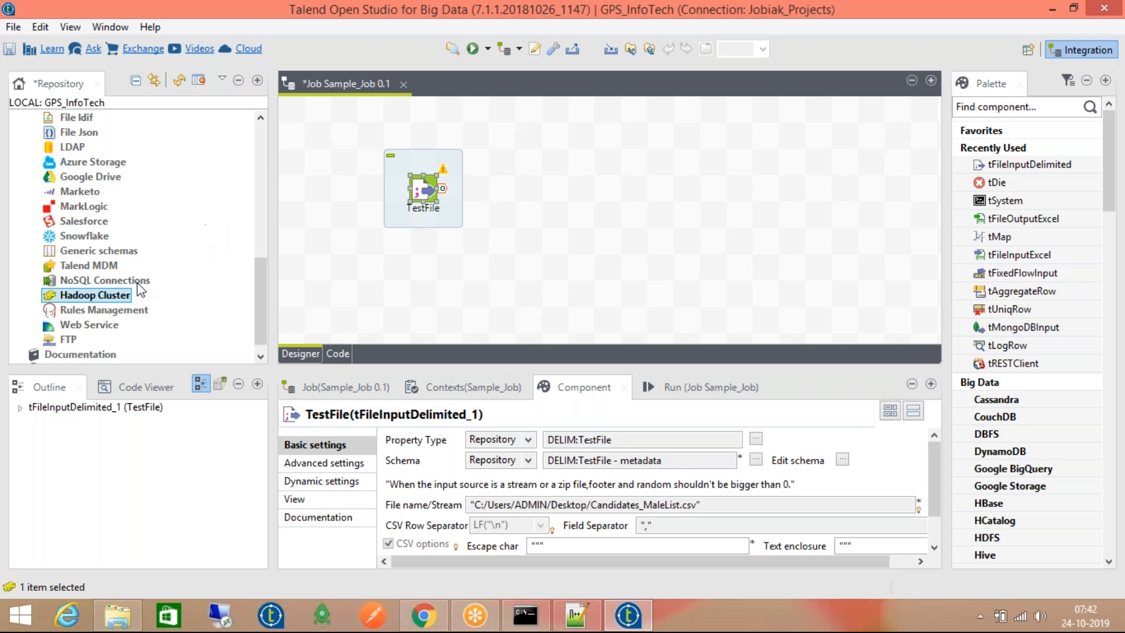
scroll(117, 299, up, 3)
scroll(117, 295, up, 3)
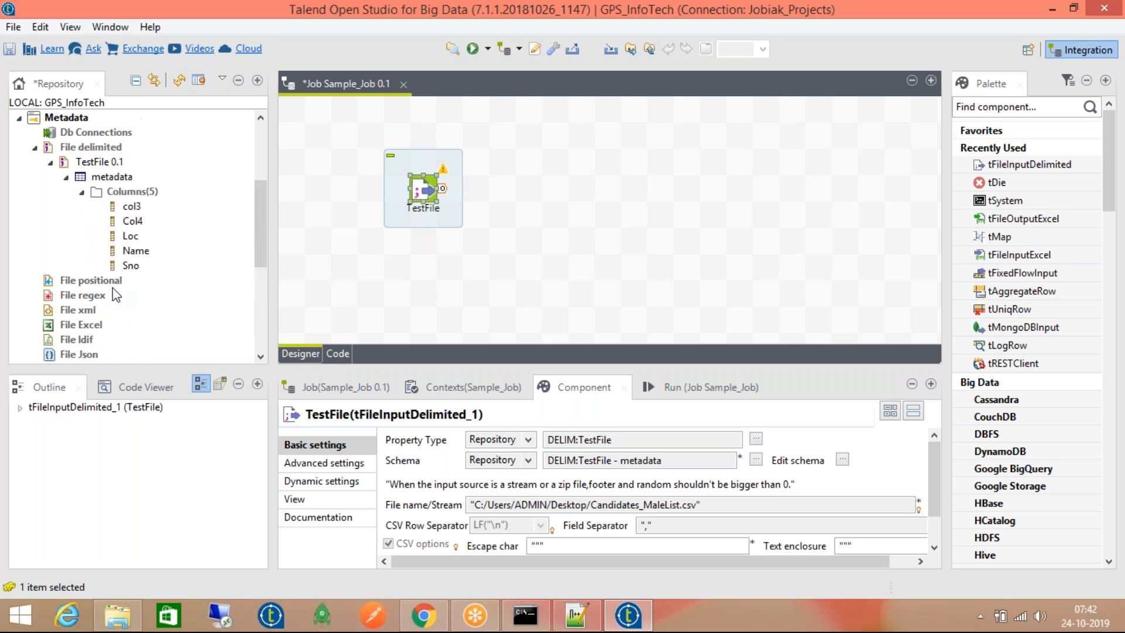
Select the TestFile metadata node and show the Run (Job Sample_Job) basic settings
click(124, 181)
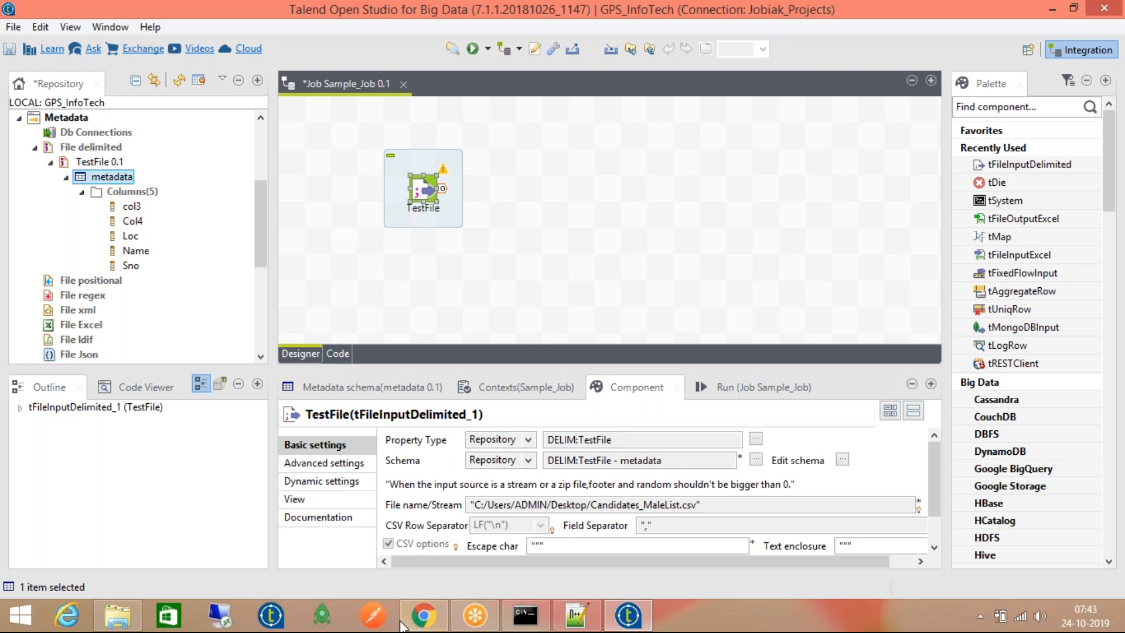
mouse_move(406, 629)
click(761, 387)
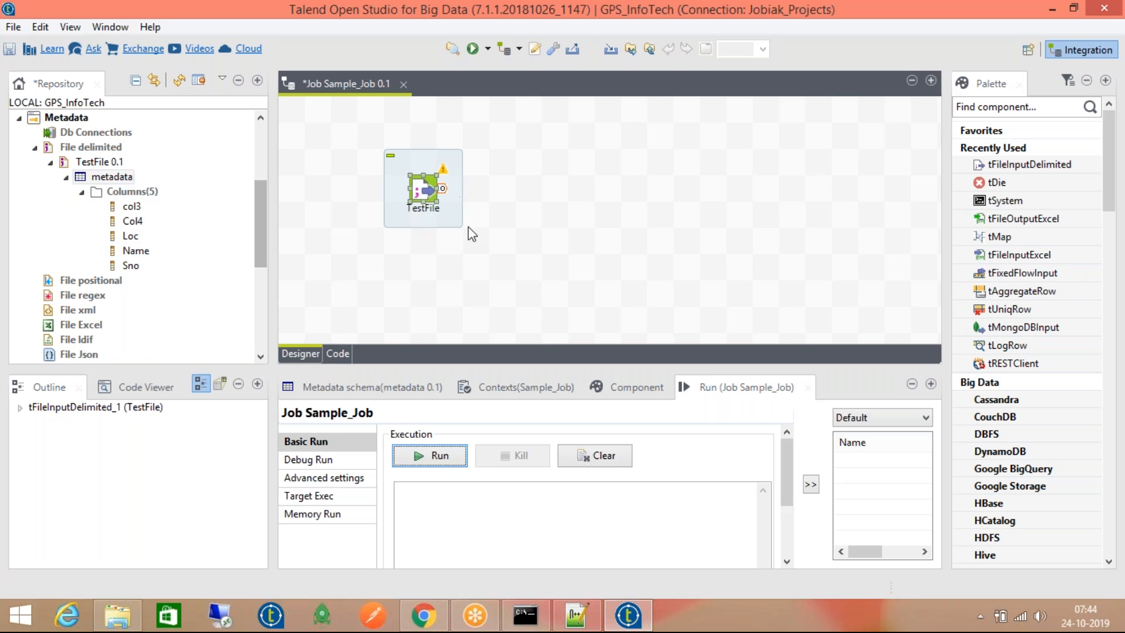
double_click(424, 193)
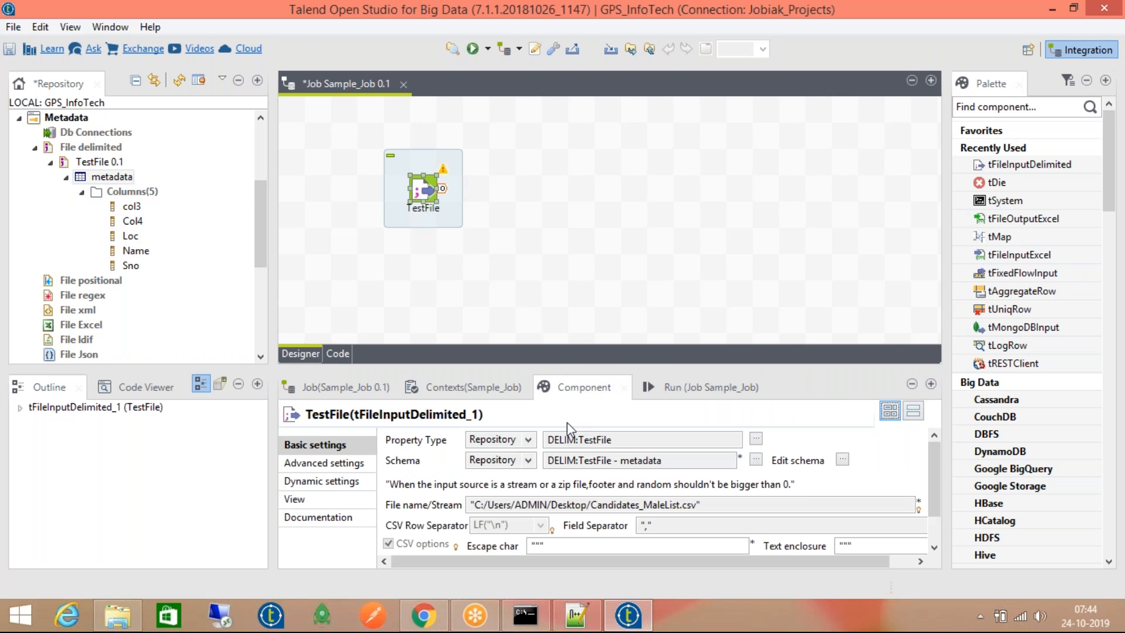
click(88, 147)
right_click(70, 148)
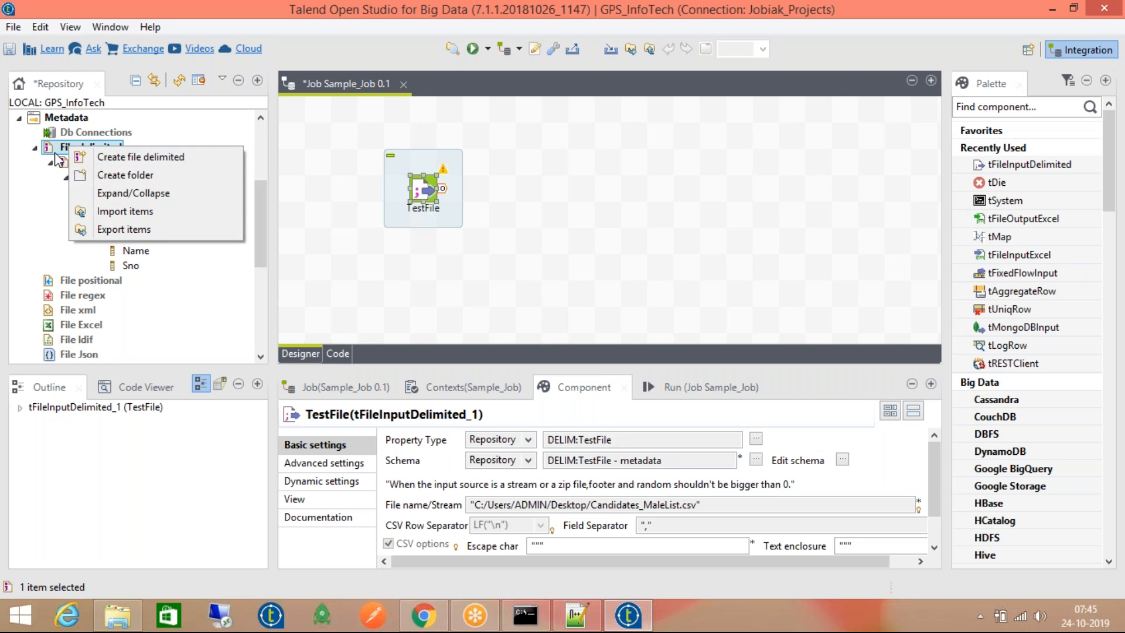
click(56, 154)
click(78, 163)
click(101, 176)
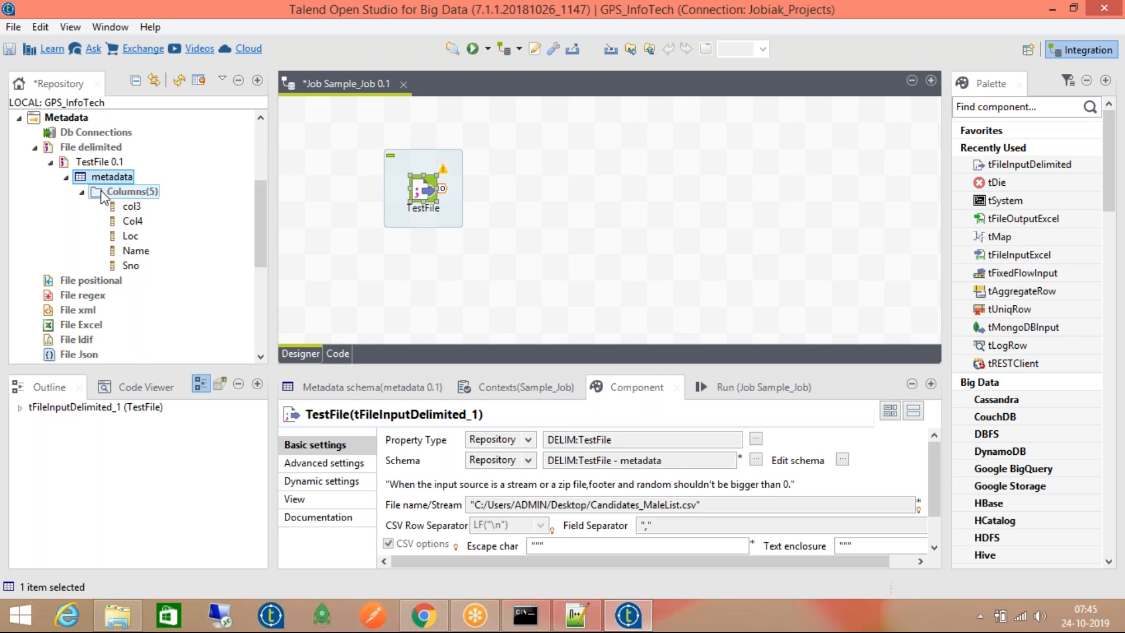
click(35, 148)
click(35, 148)
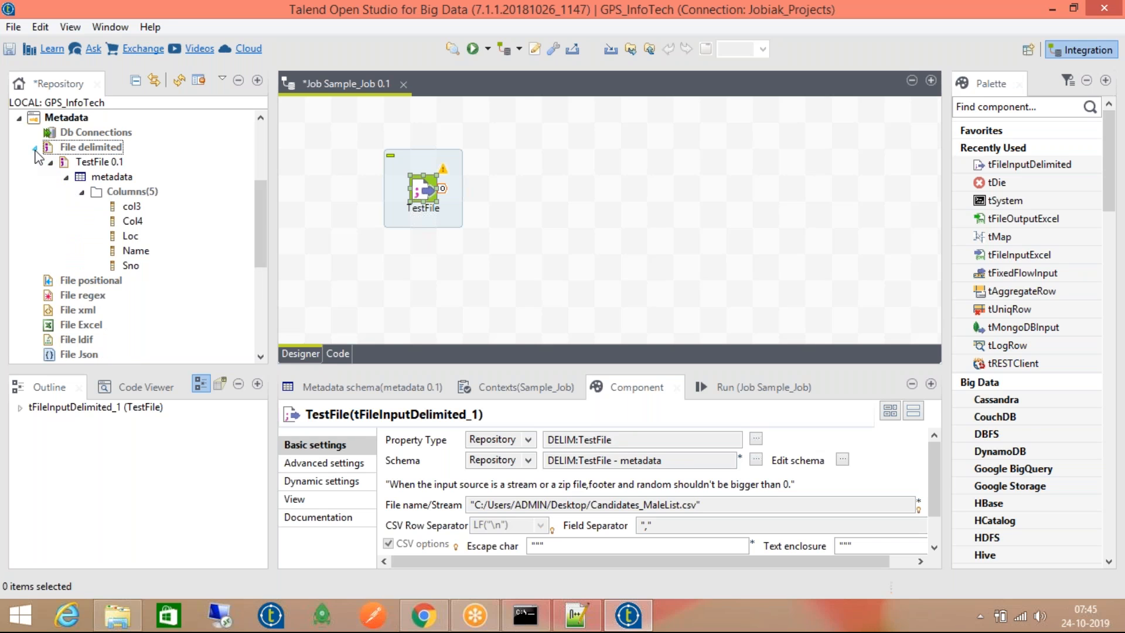
click(66, 177)
click(82, 165)
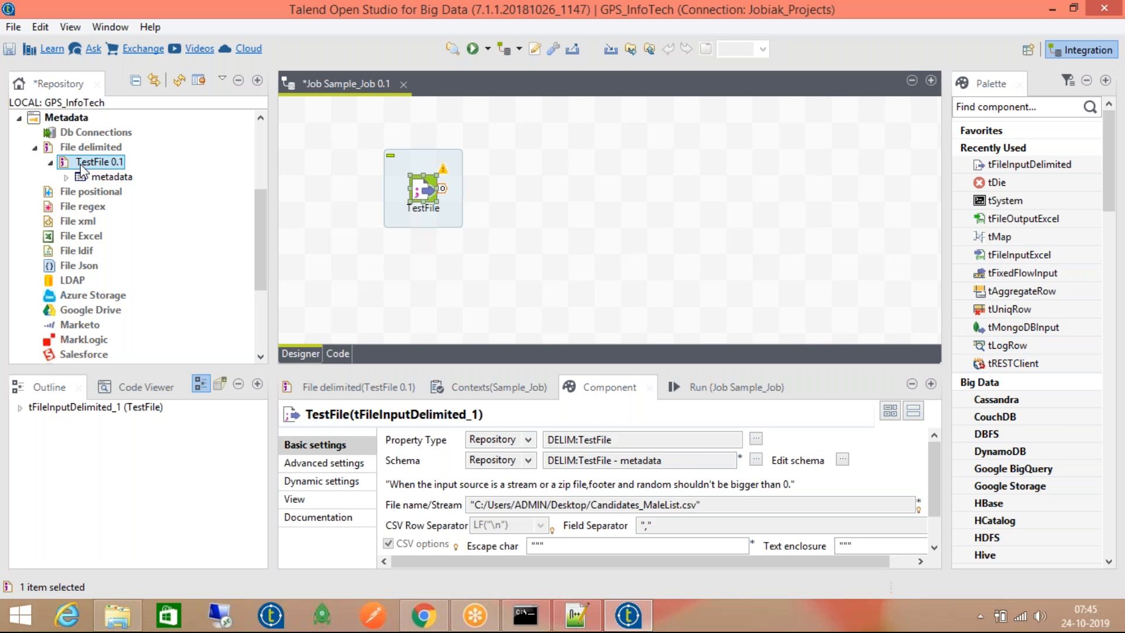
right_click(107, 136)
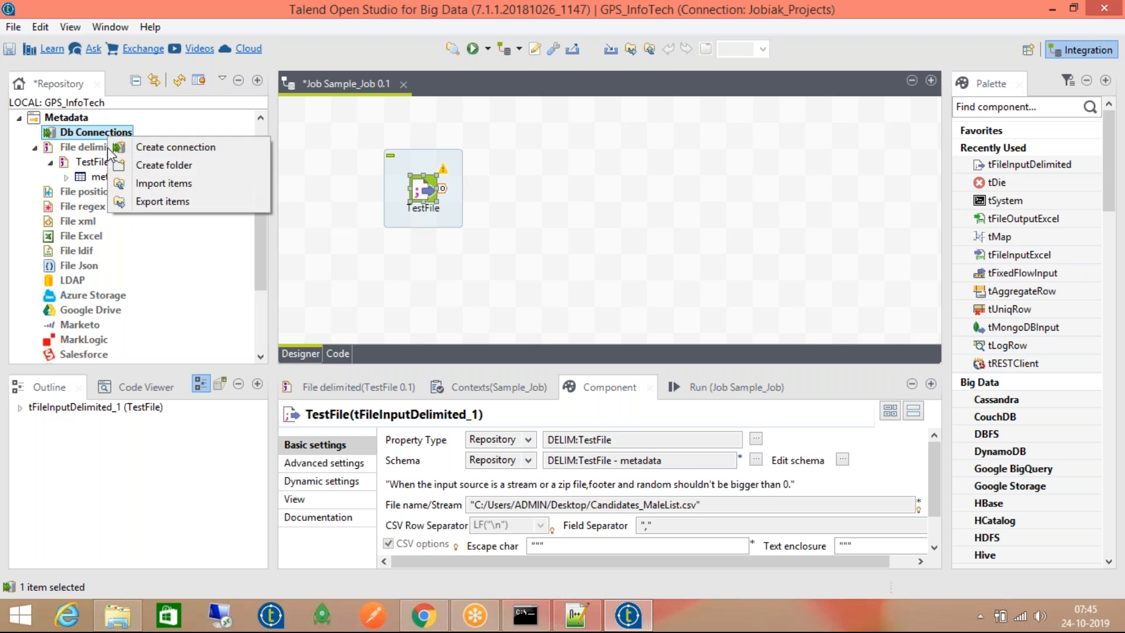
click(85, 128)
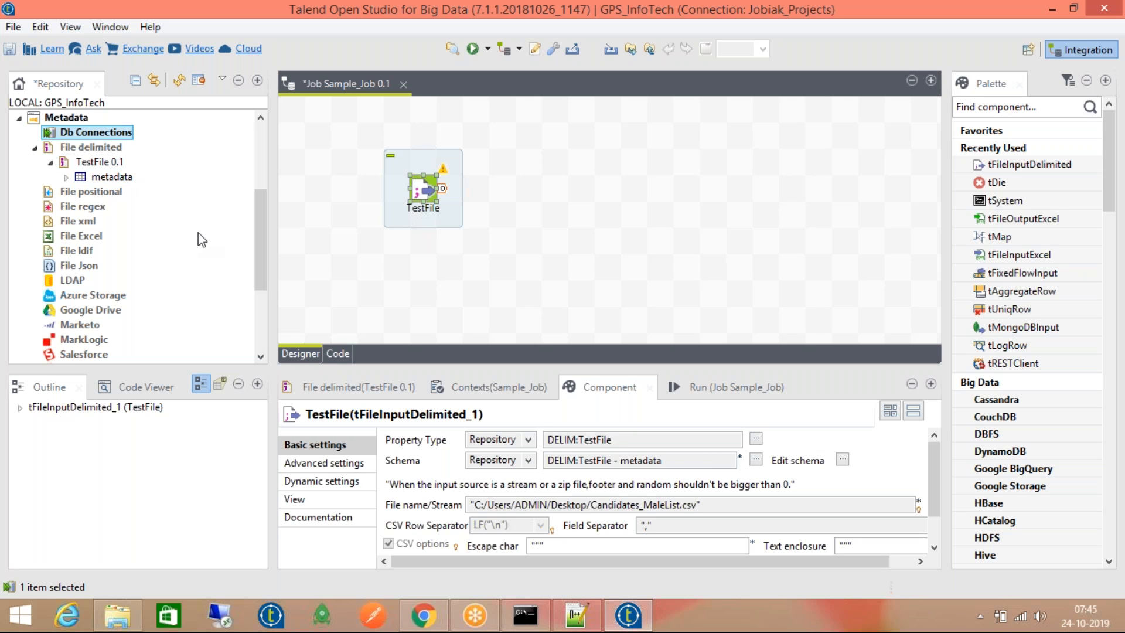
click(91, 296)
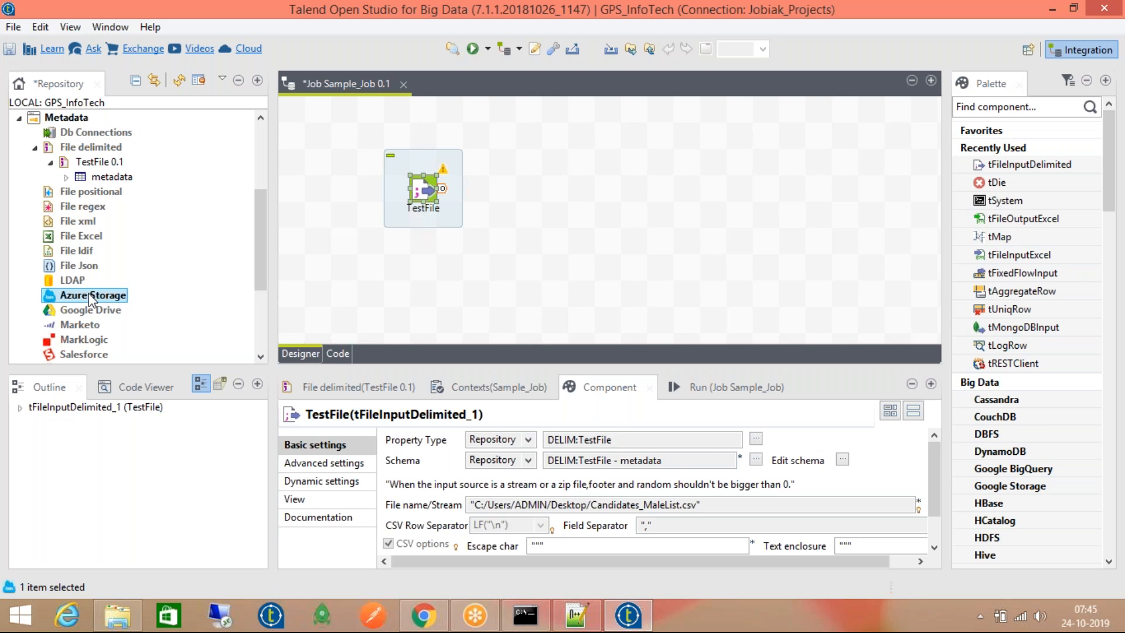
Add a tMysqlConnection component and move tDBConnection_1 to the upper middle of the job
click(708, 218)
text(t)
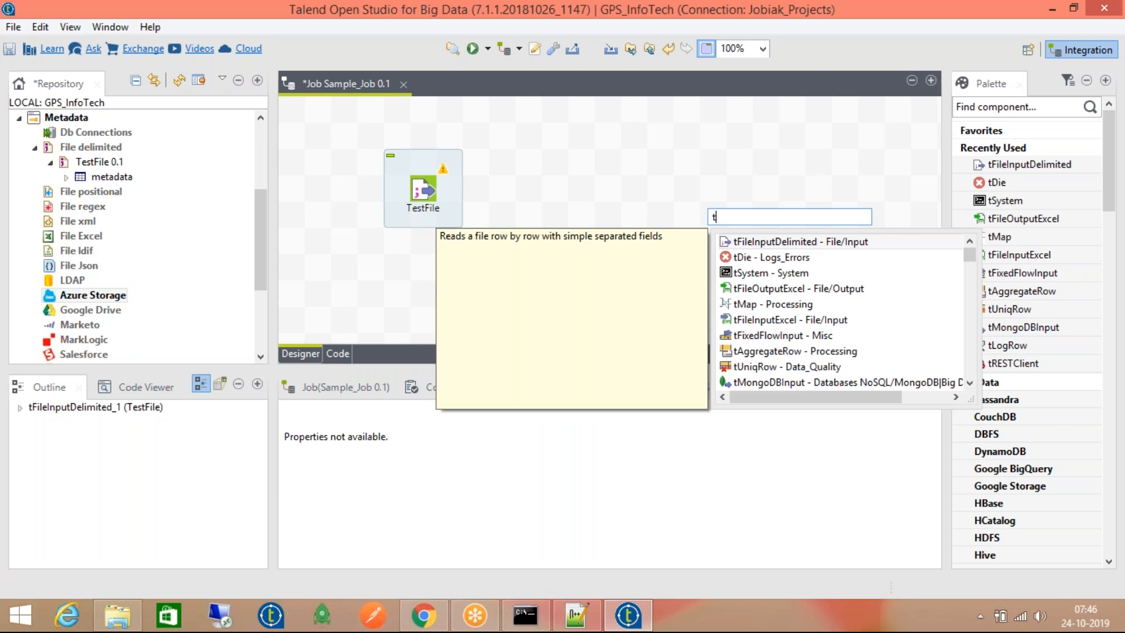
text(MysqlConn)
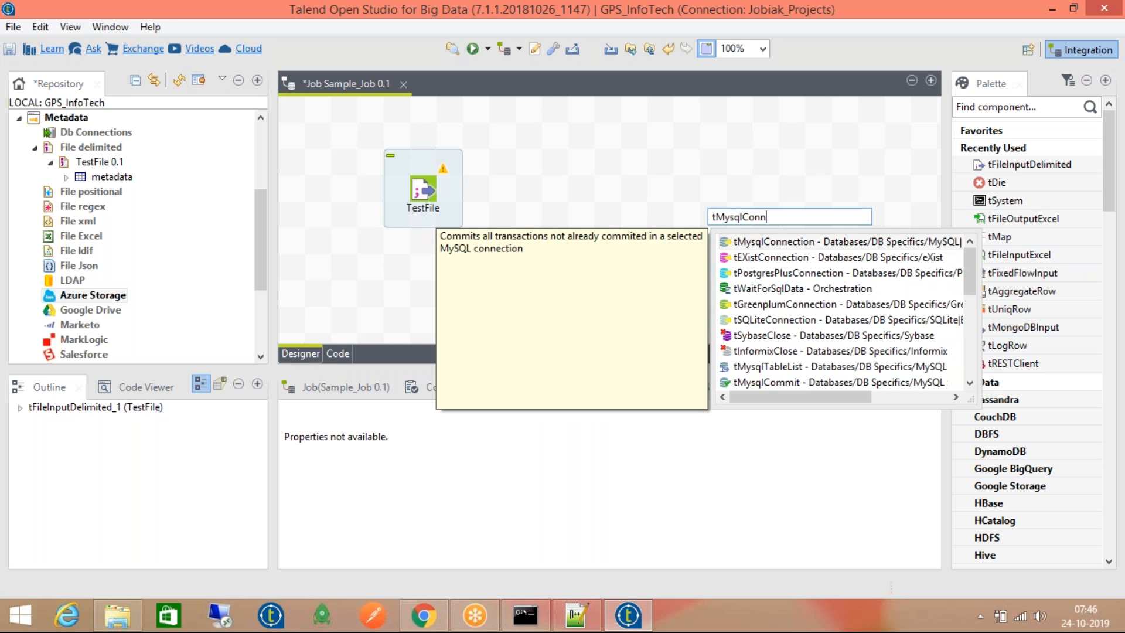
double_click(743, 246)
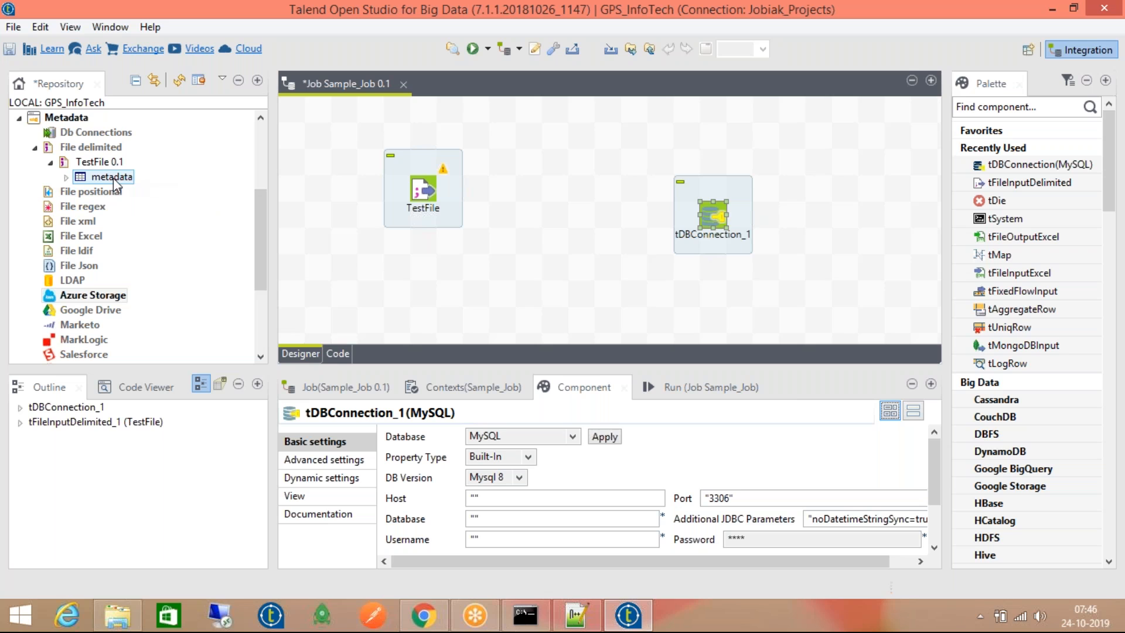
drag(714, 218, 566, 134)
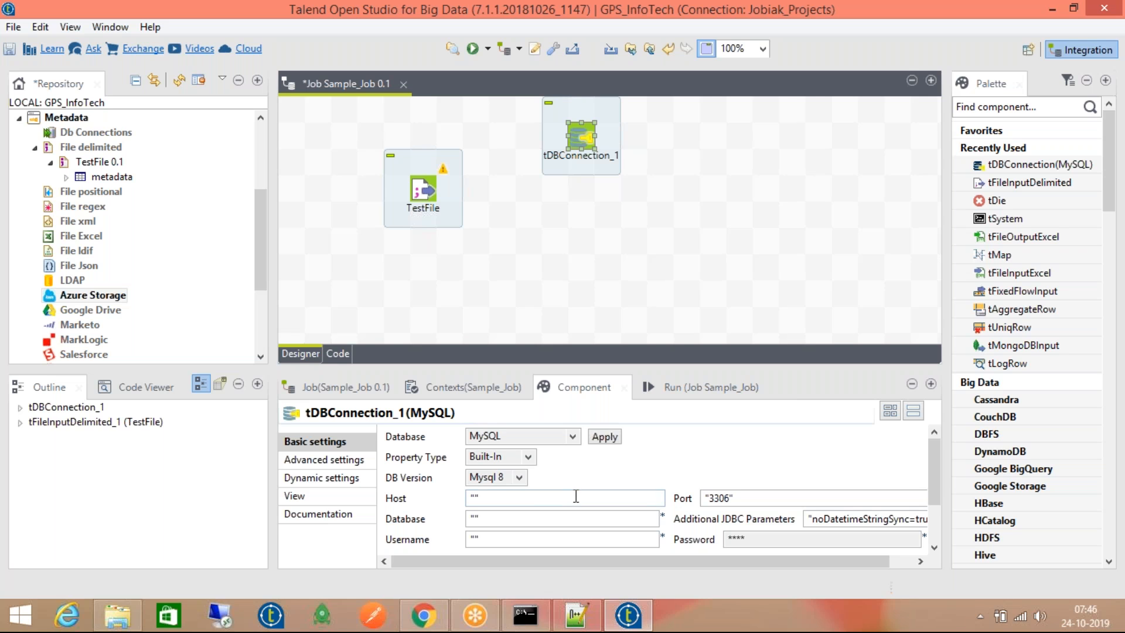
Add a tMysqlInput component below the connection as tDBInput_1
click(650, 280)
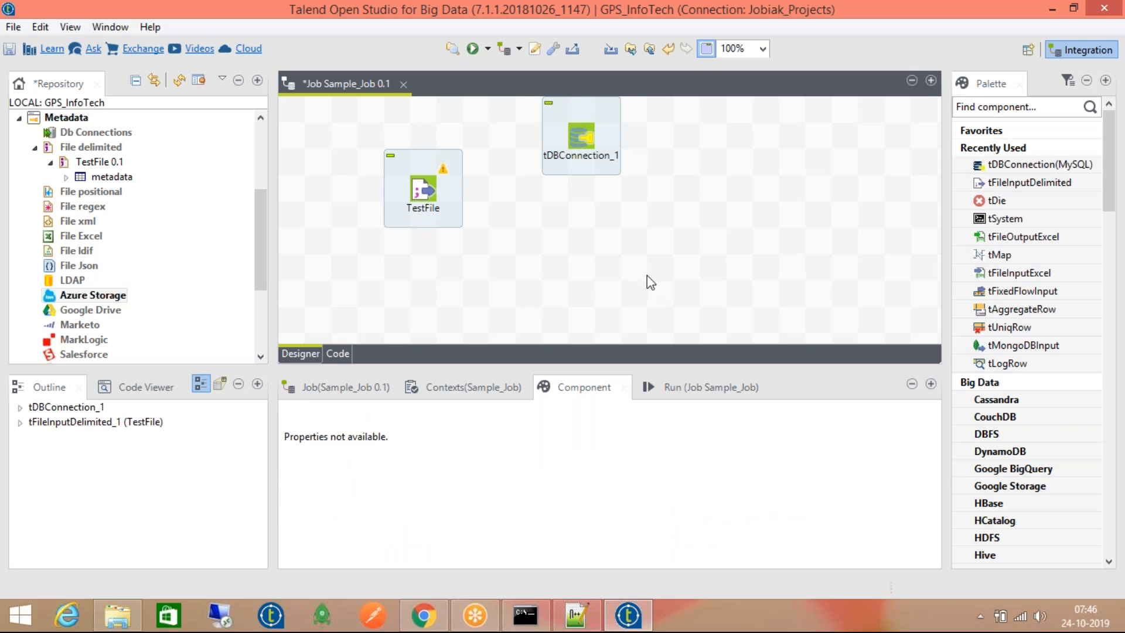
click(570, 138)
click(590, 244)
text(tMysq)
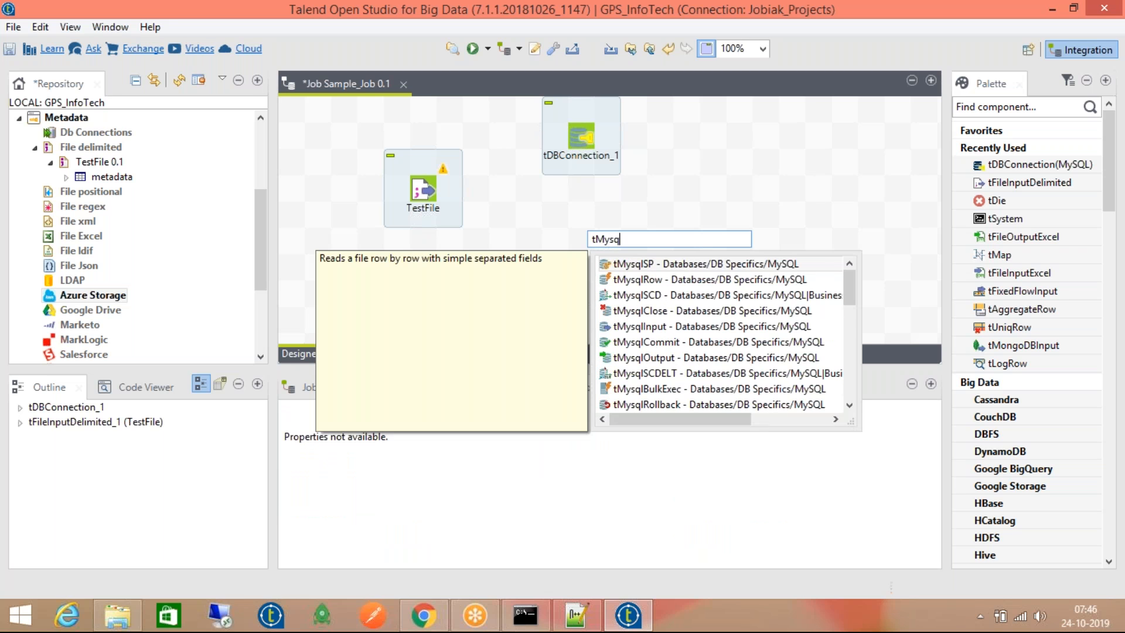
text(lInput)
key(Return)
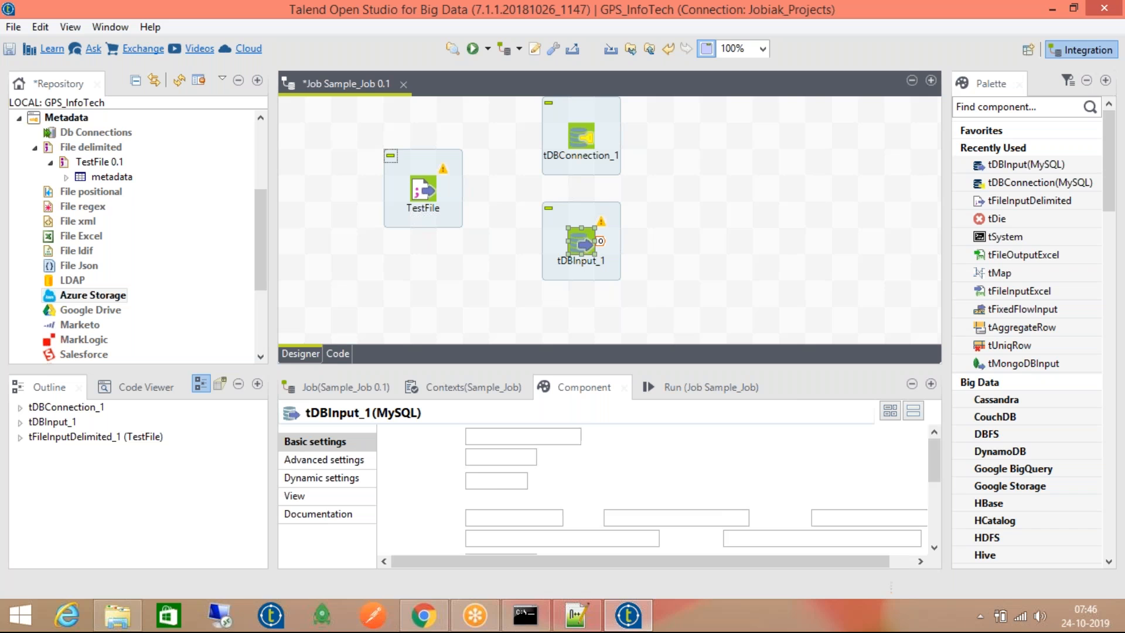
Link tDBConnection_1 to tDBInput_1 with an On Subjob Ok trigger
right_click(582, 137)
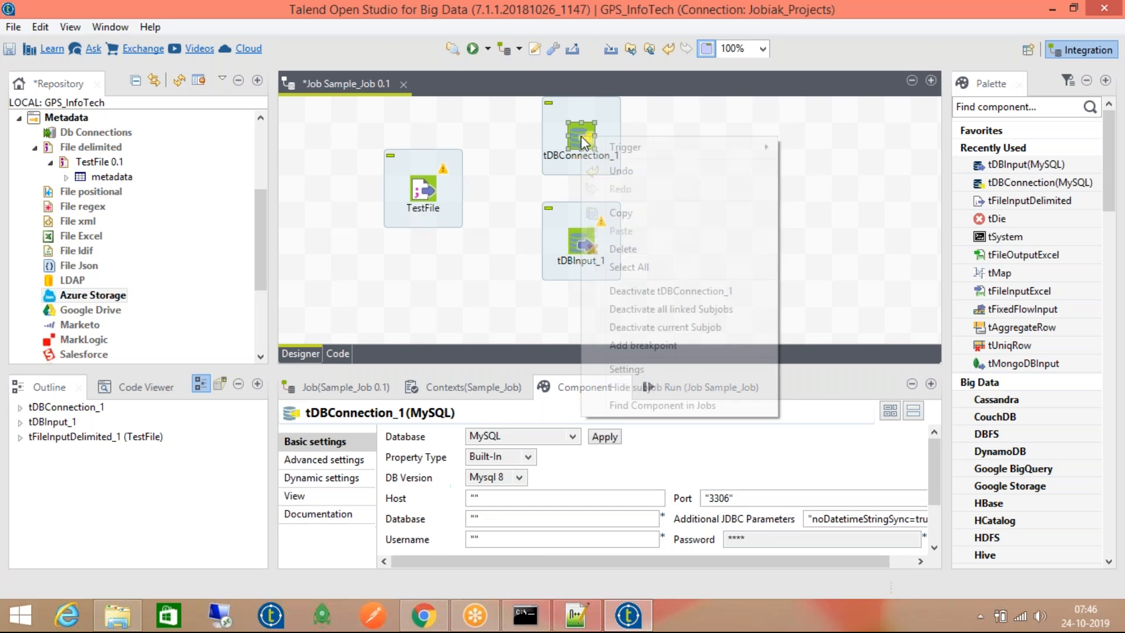
mouse_move(695, 143)
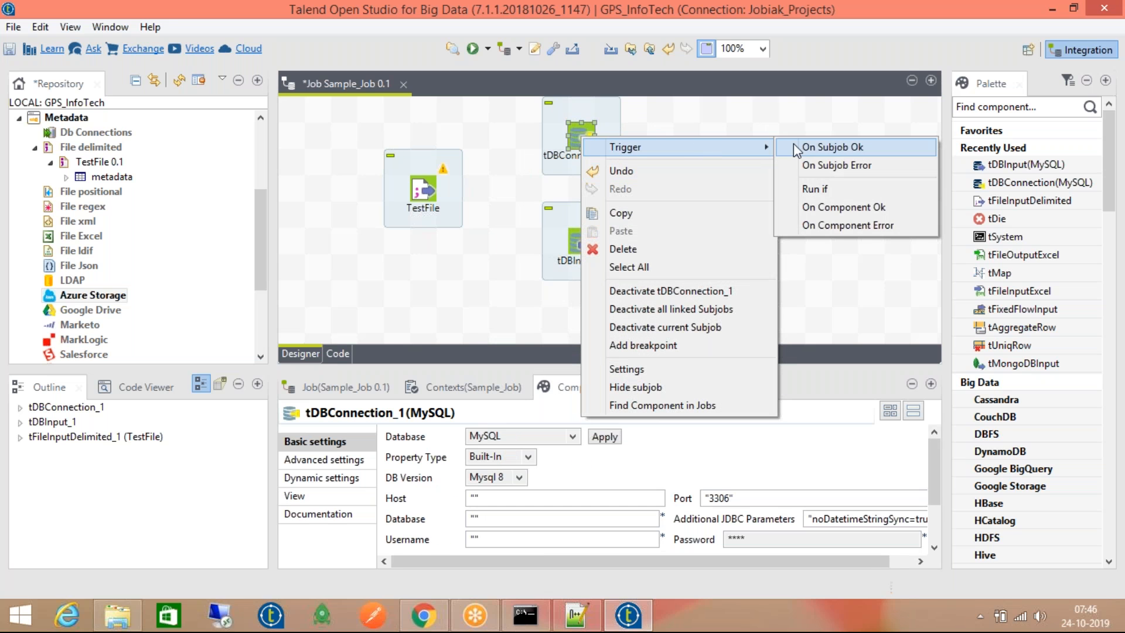
click(797, 146)
click(581, 244)
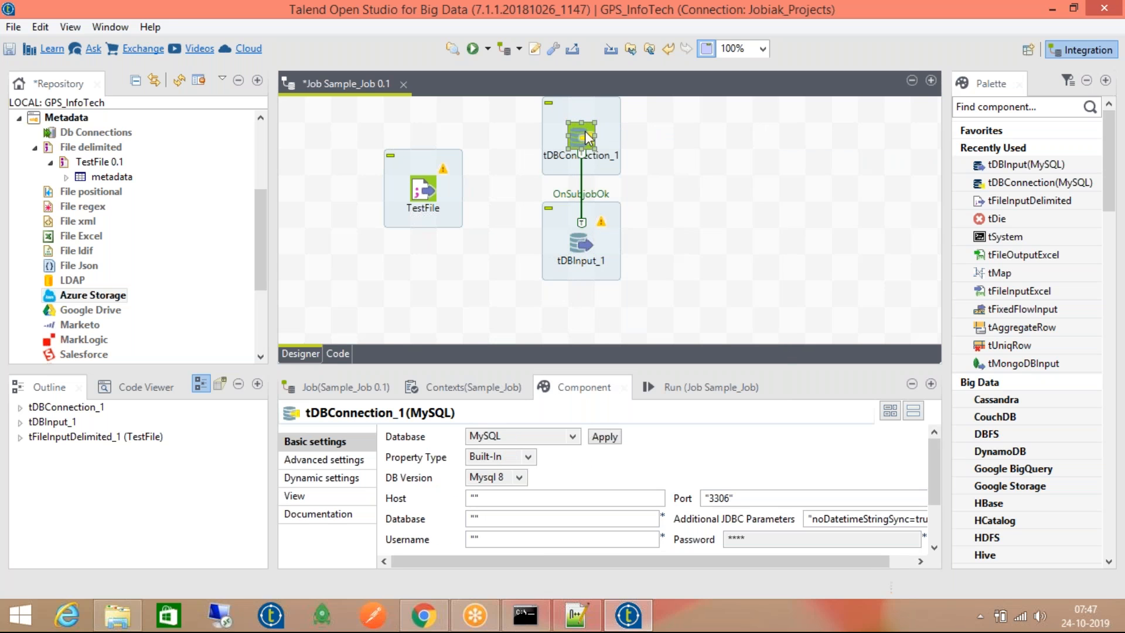
Make tDBInput_1 use the existing connection tDBConnection_1
click(583, 243)
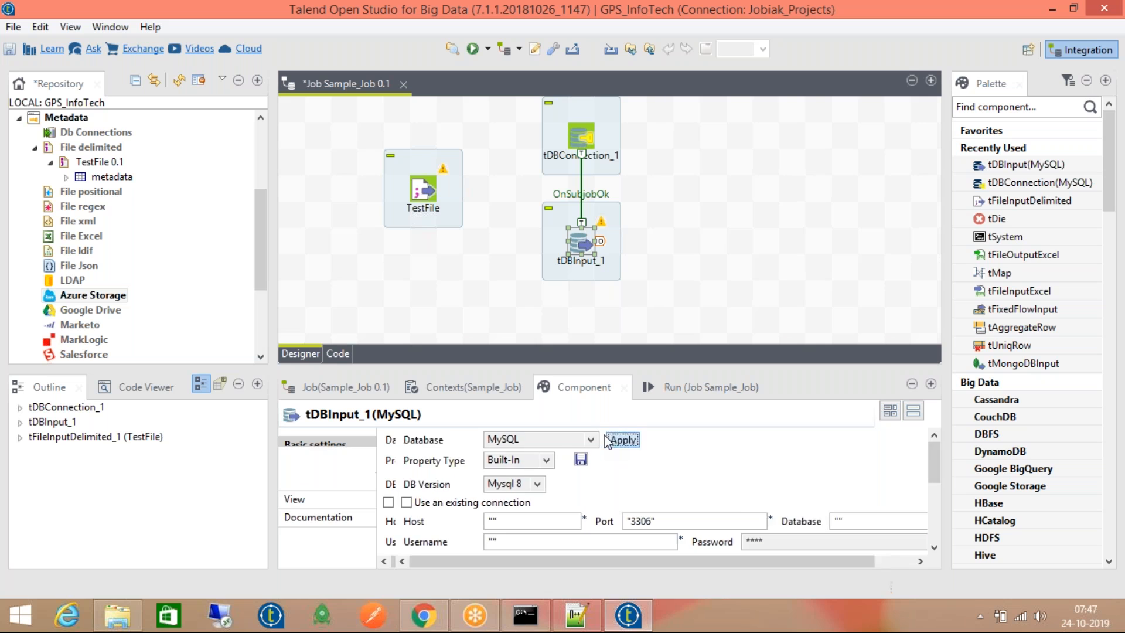
scroll(933, 460, down, 1)
drag(930, 456, 930, 463)
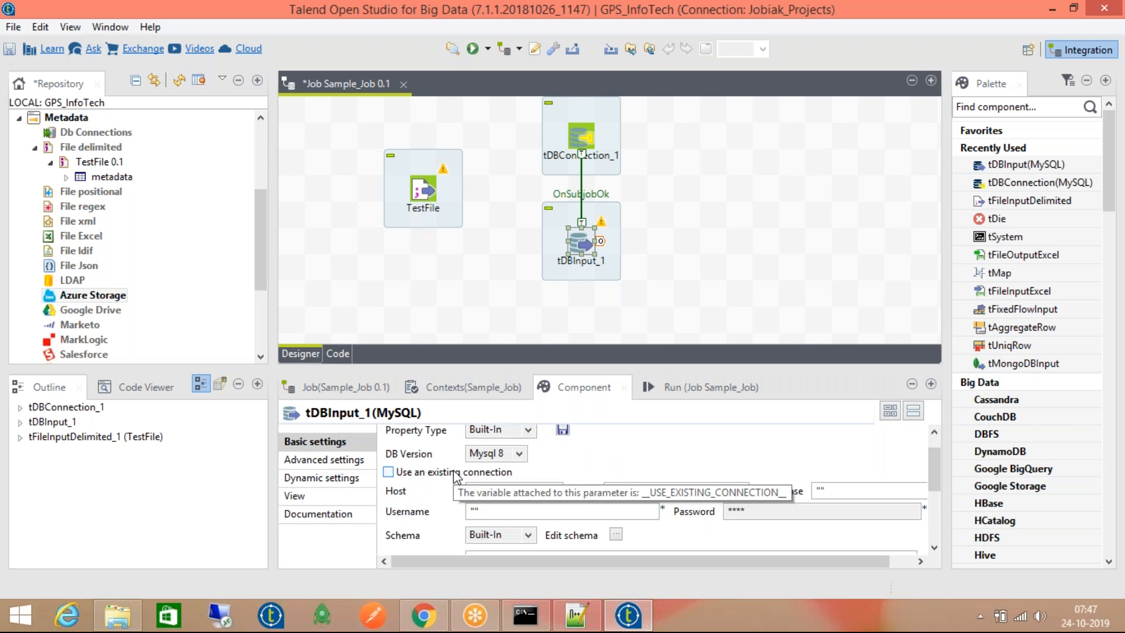
click(455, 472)
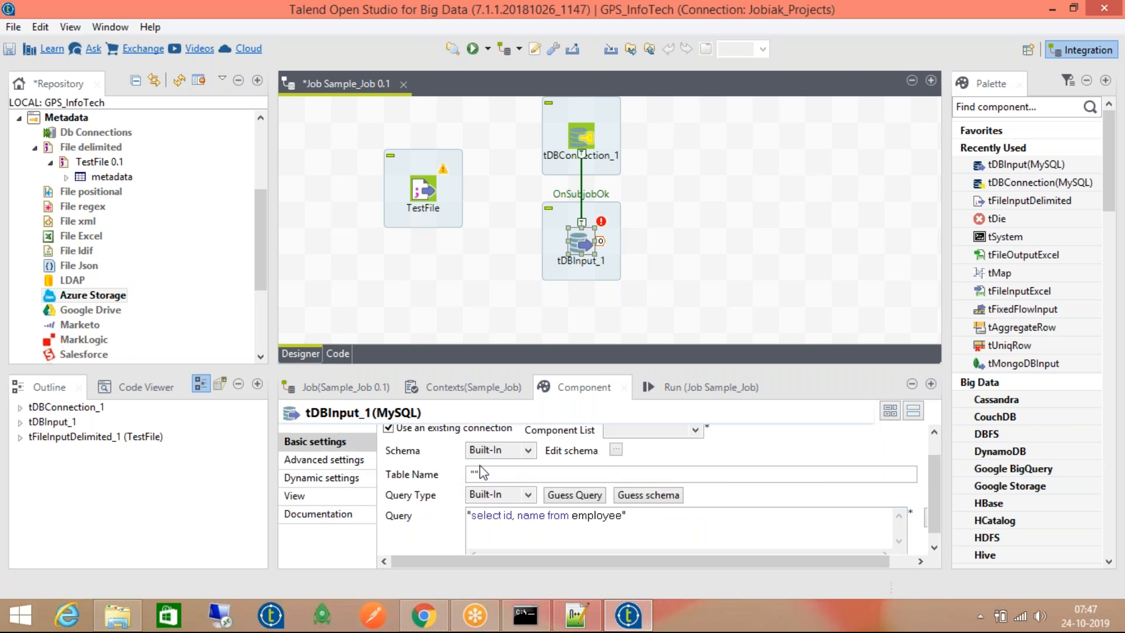
click(651, 432)
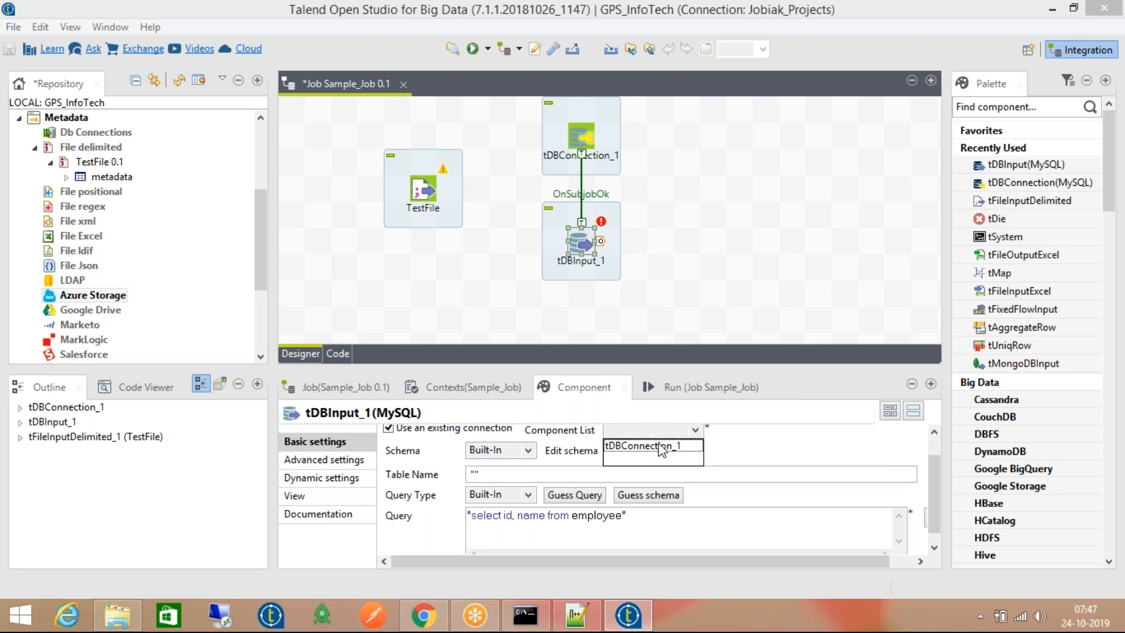
click(659, 445)
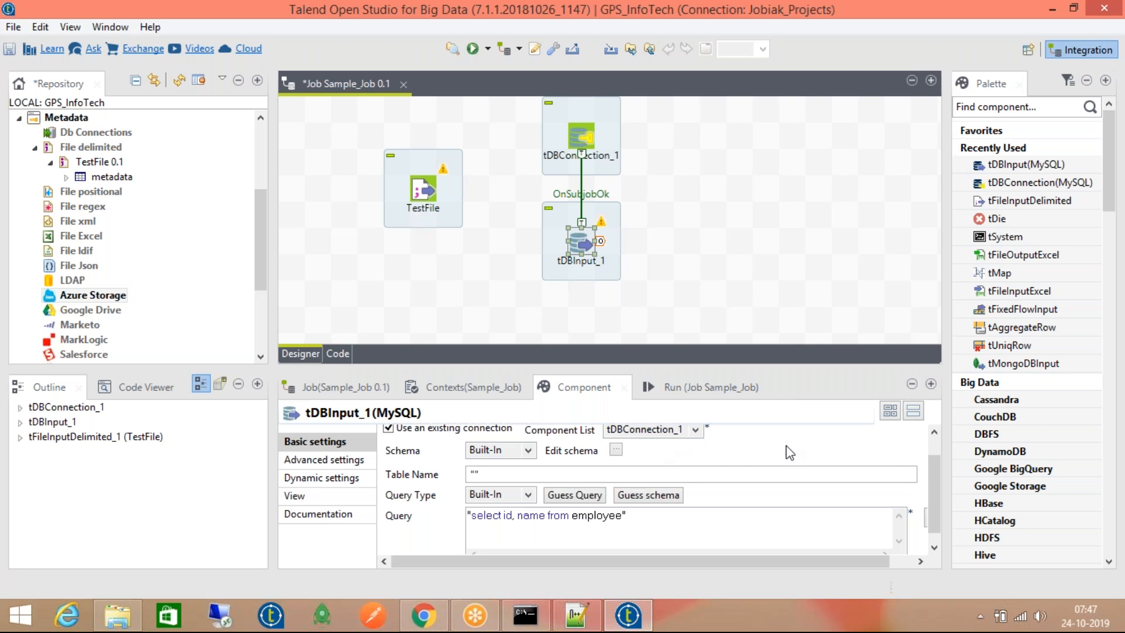
drag(940, 483, 940, 454)
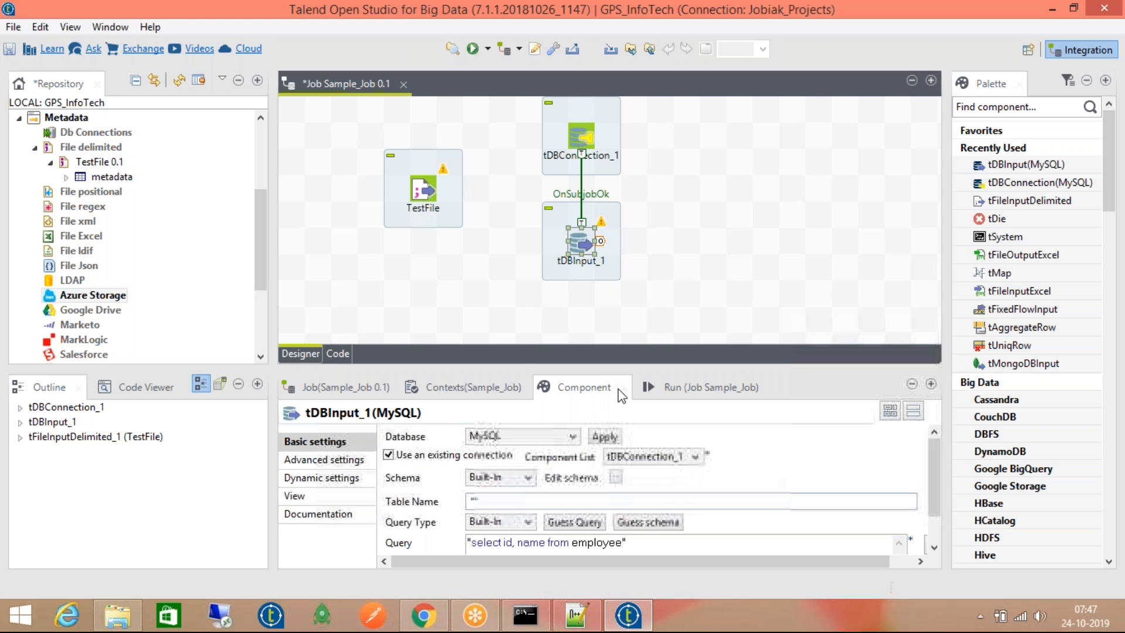
click(615, 236)
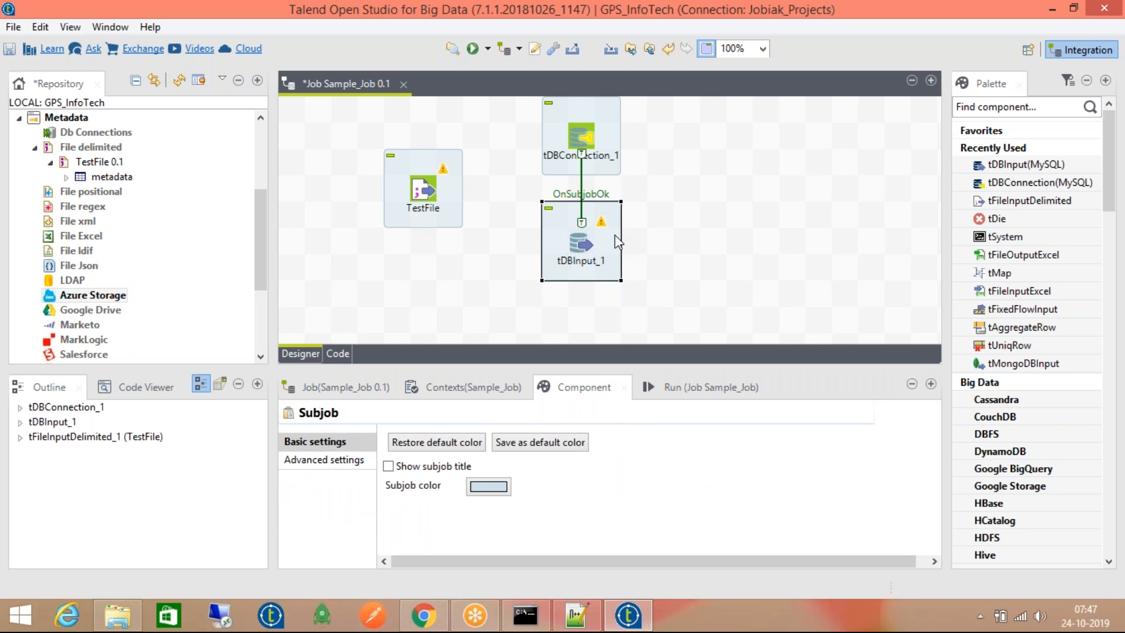
click(582, 238)
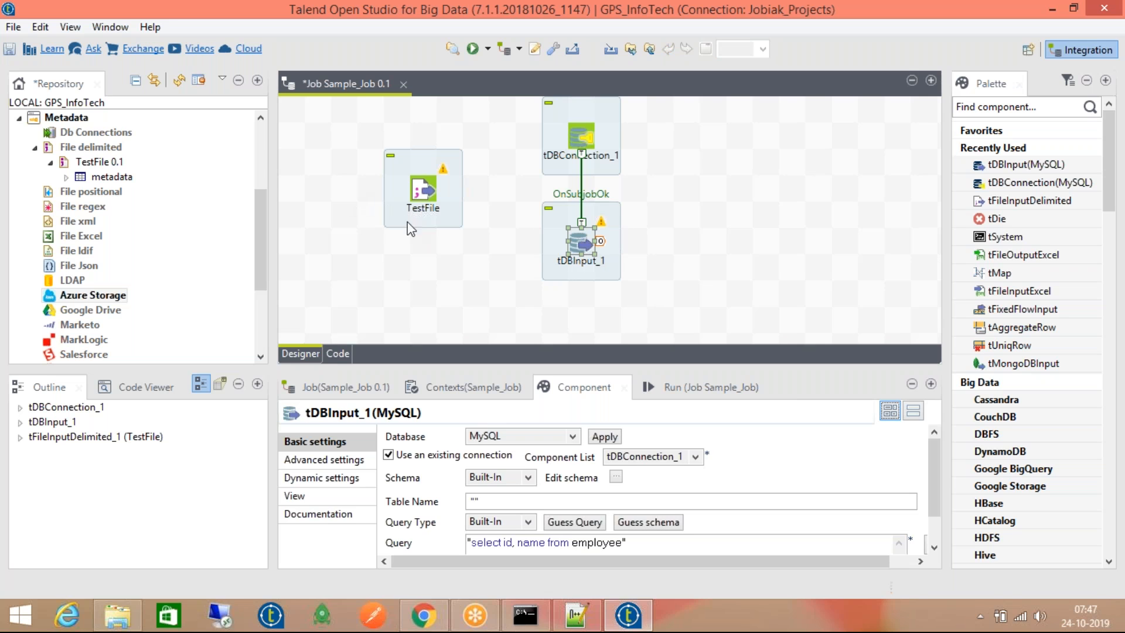
click(413, 276)
text(t)
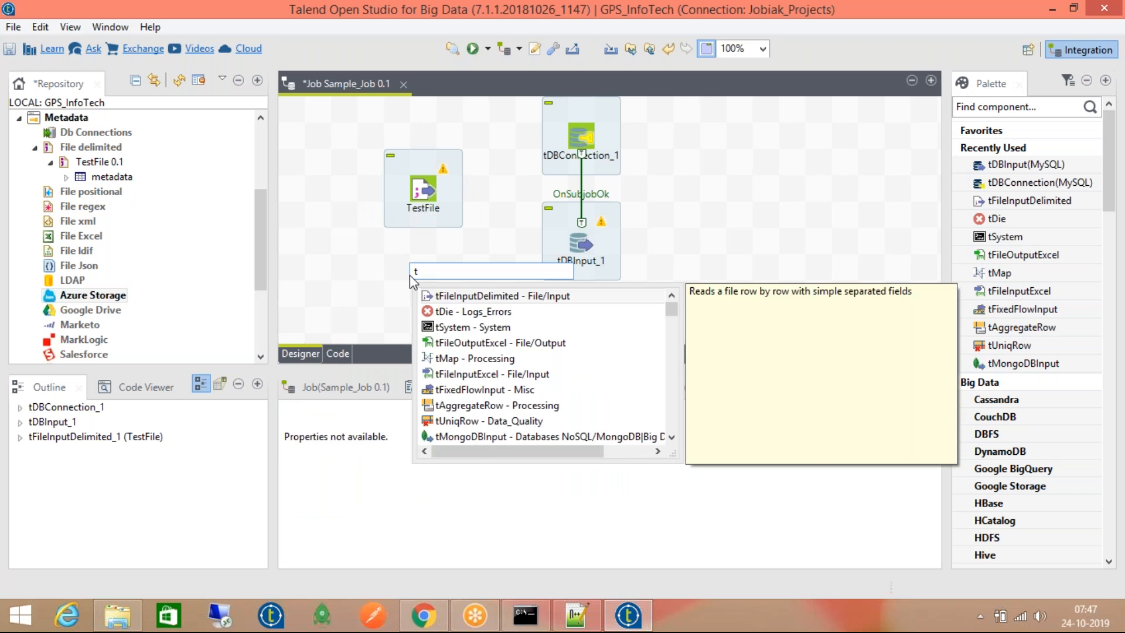
key(Escape)
key(Escape)
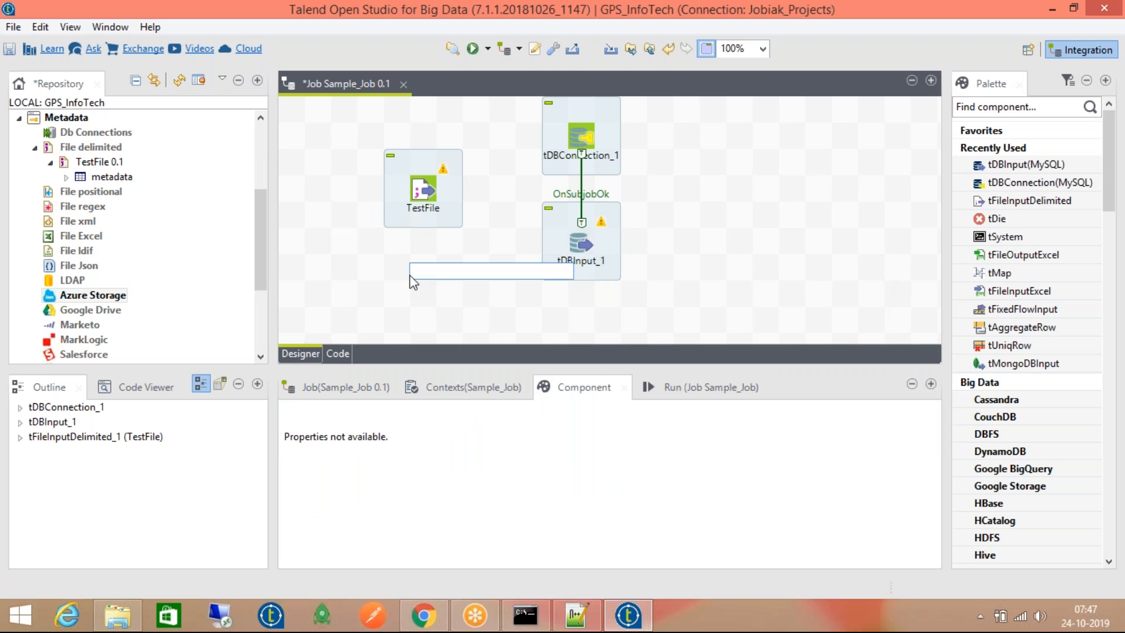
click(580, 243)
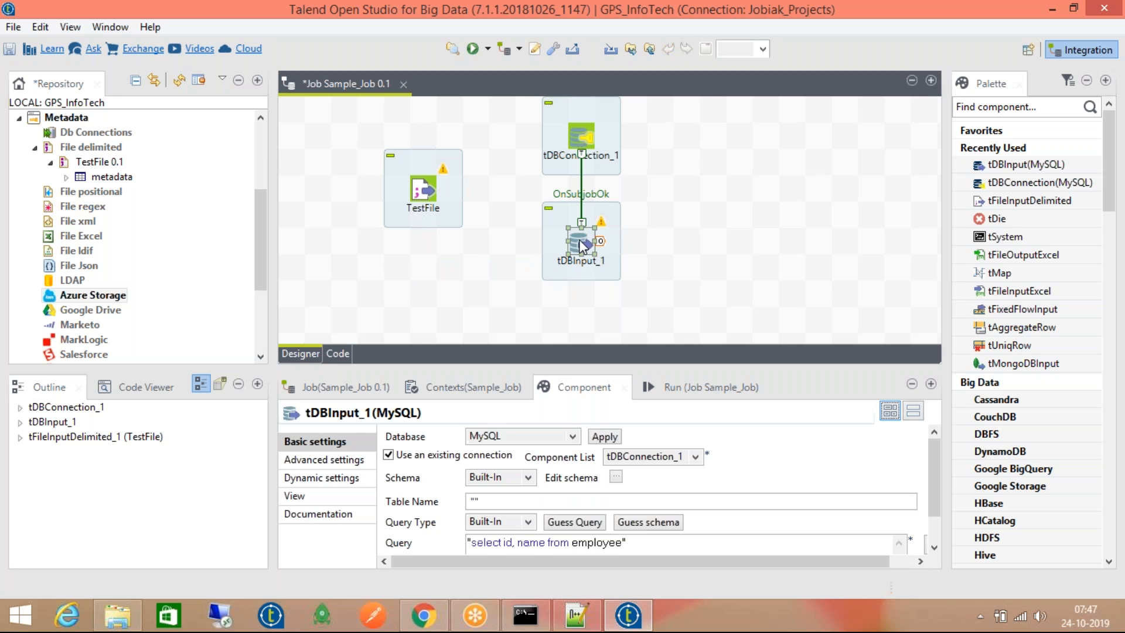
click(581, 134)
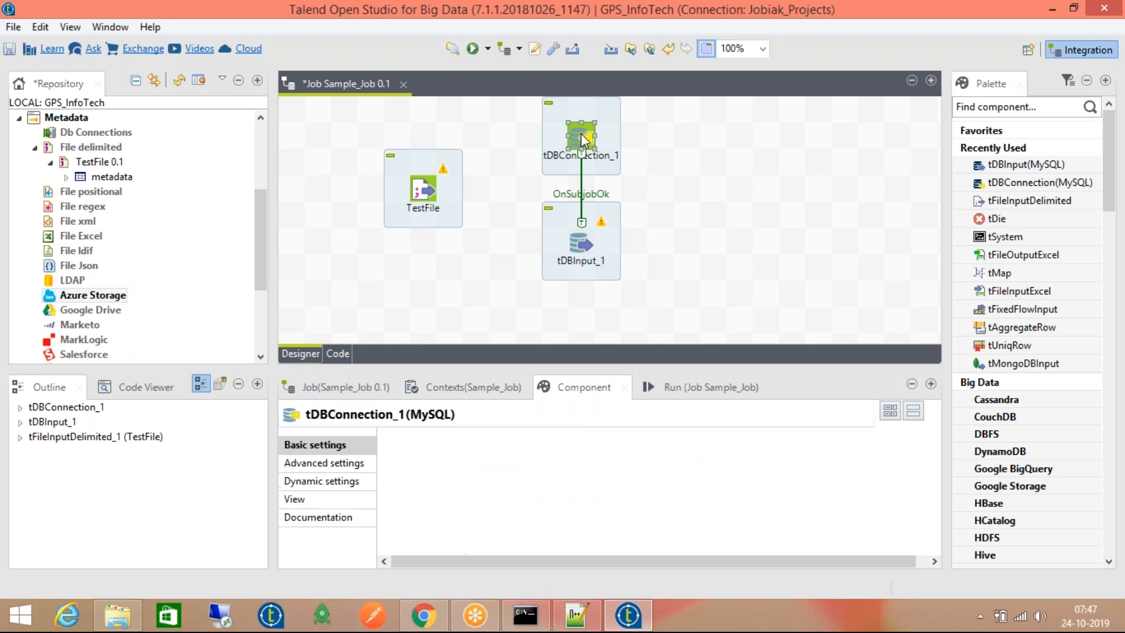
click(63, 148)
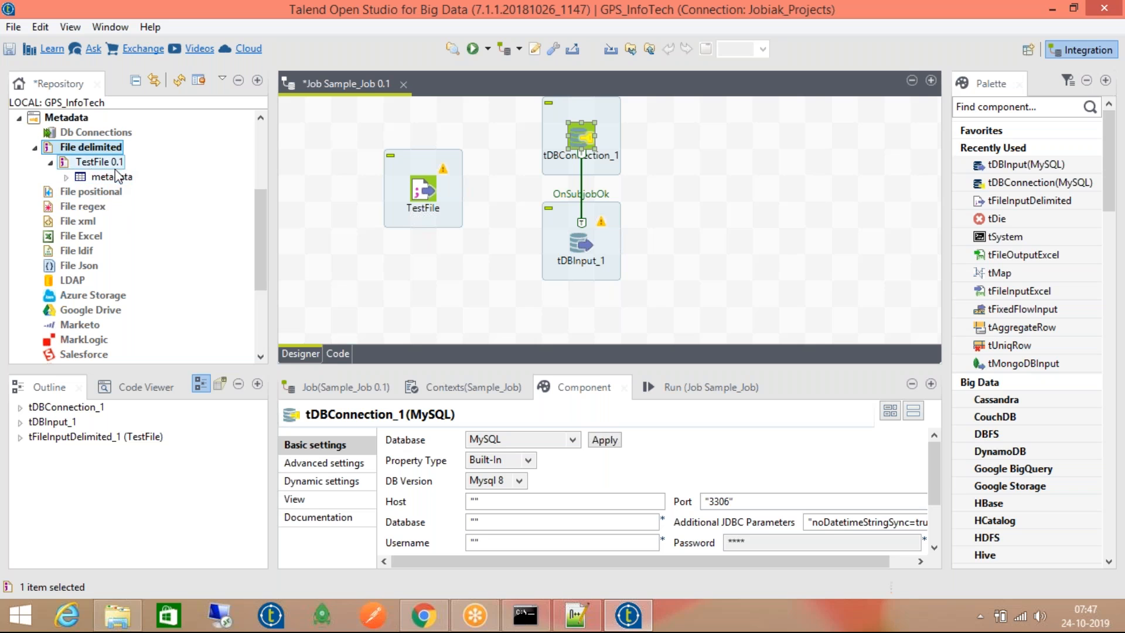
scroll(88, 154, up, 3)
click(96, 265)
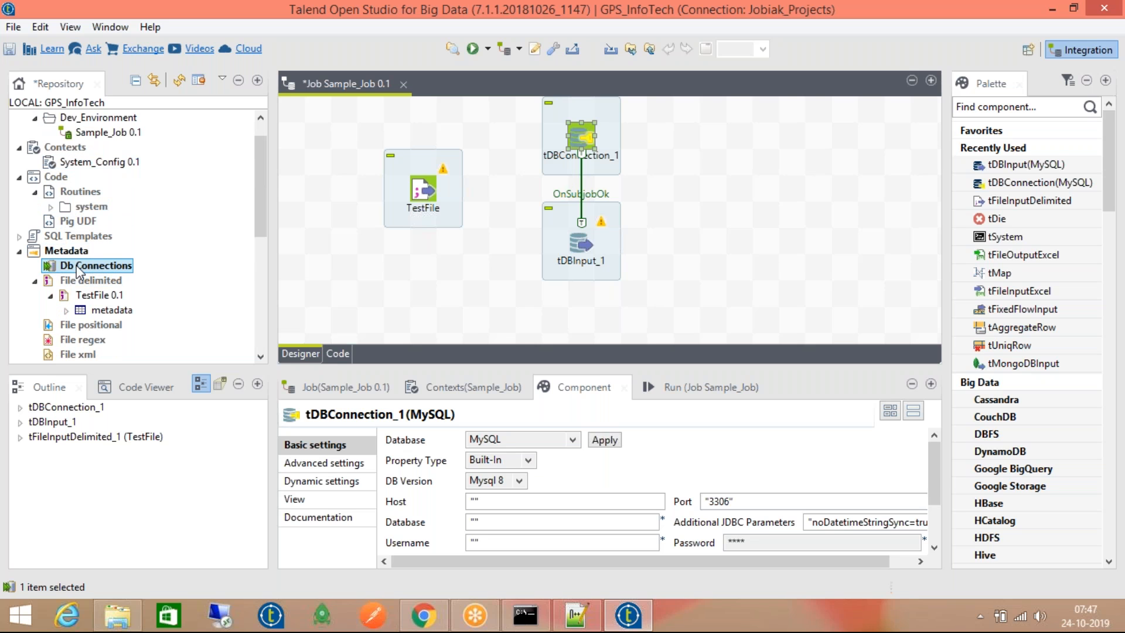
click(581, 136)
click(580, 242)
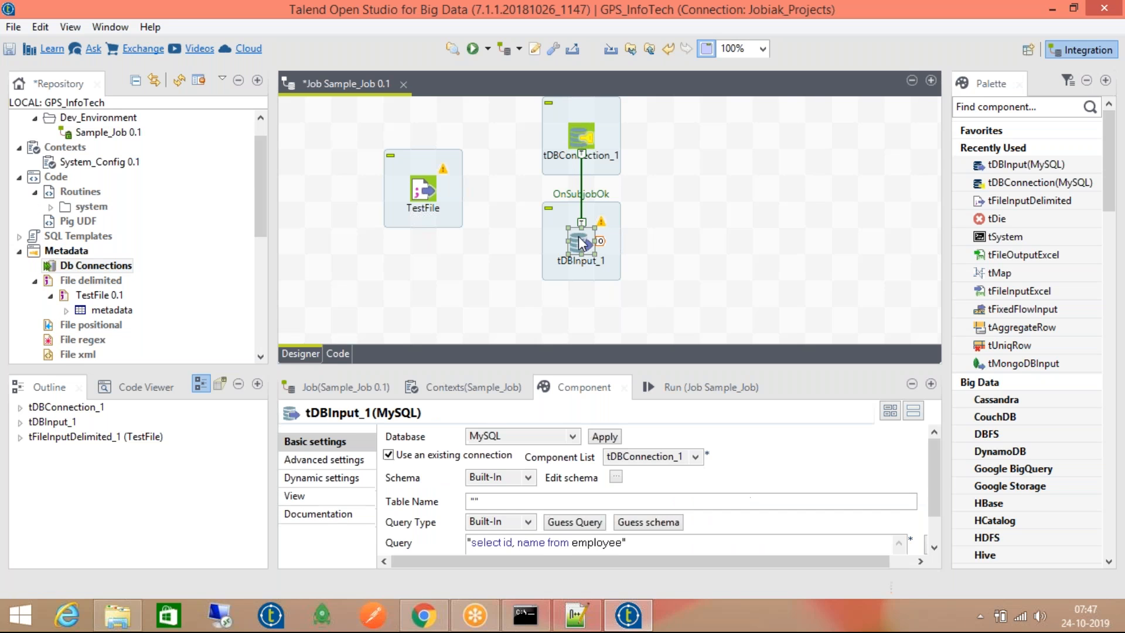
click(579, 136)
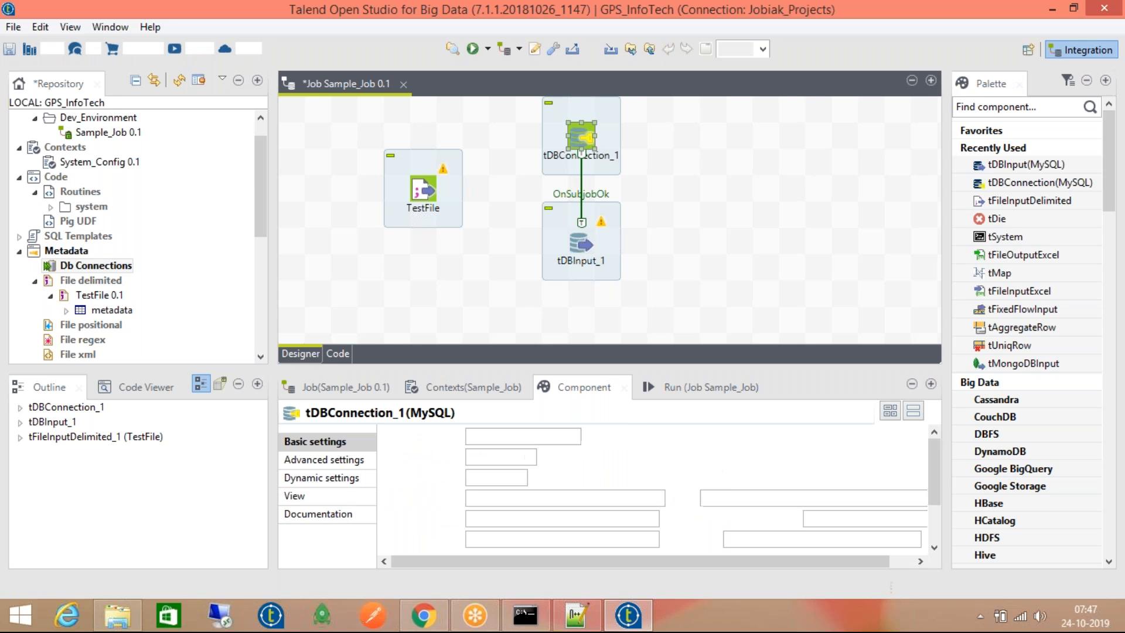
click(578, 244)
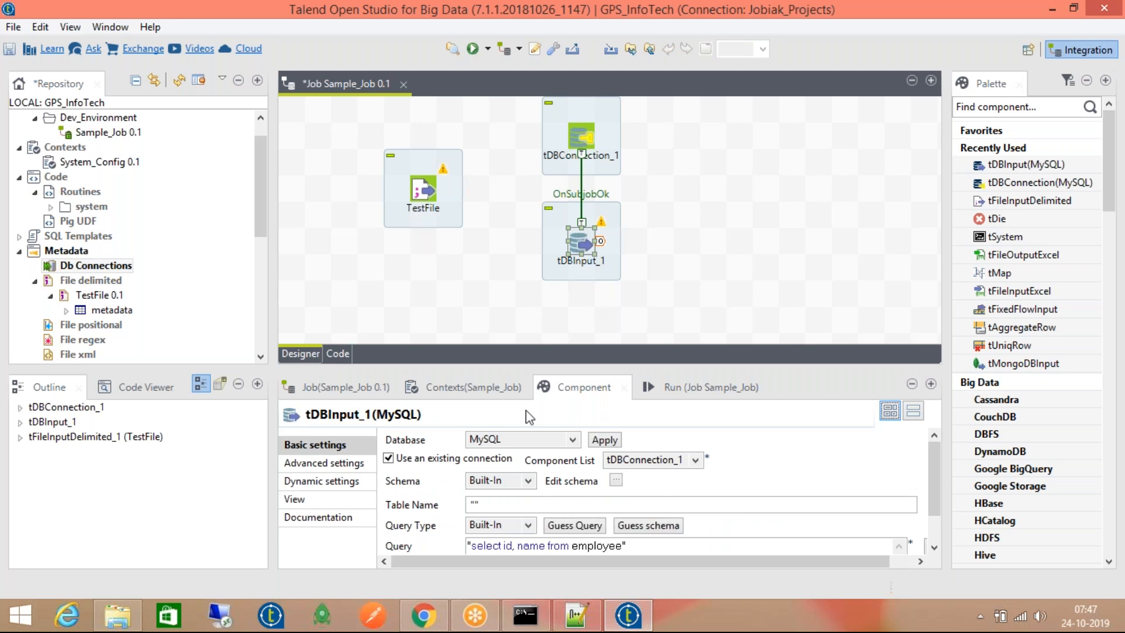
click(616, 480)
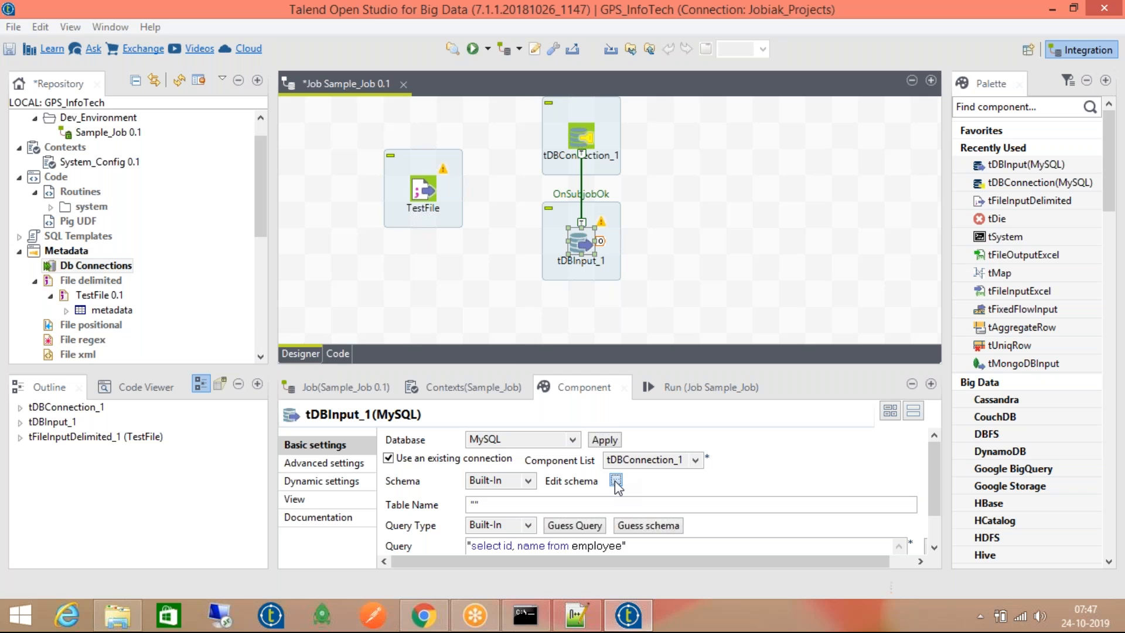
click(404, 388)
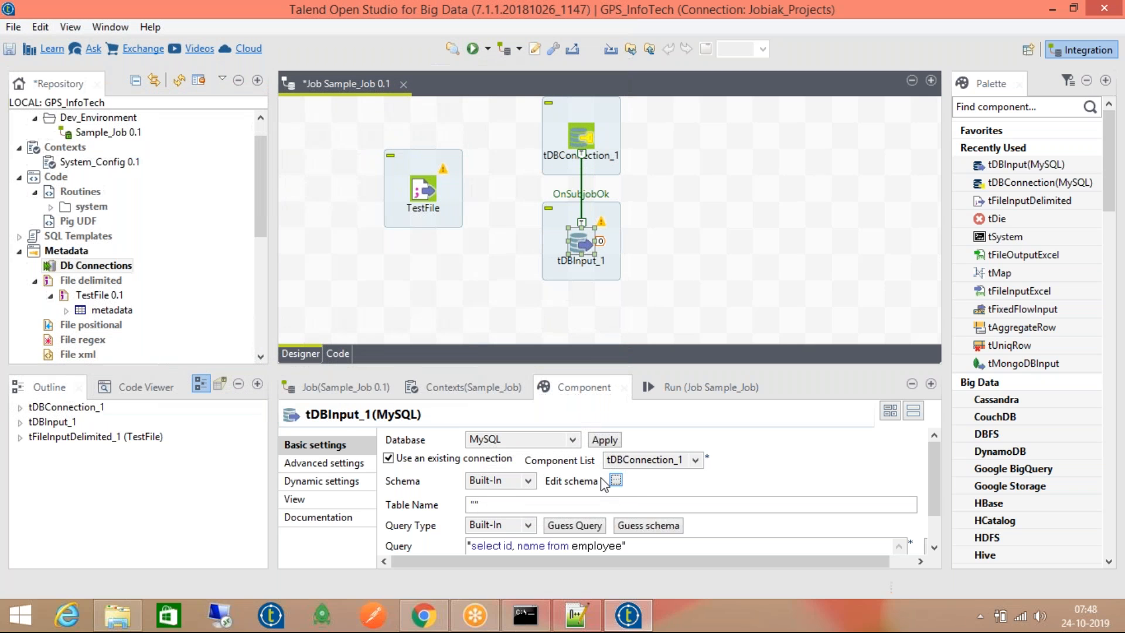
Set tDBInput_1's schema to Repository, cancel the chooser, then delete tDBInput_1 and its link
click(526, 505)
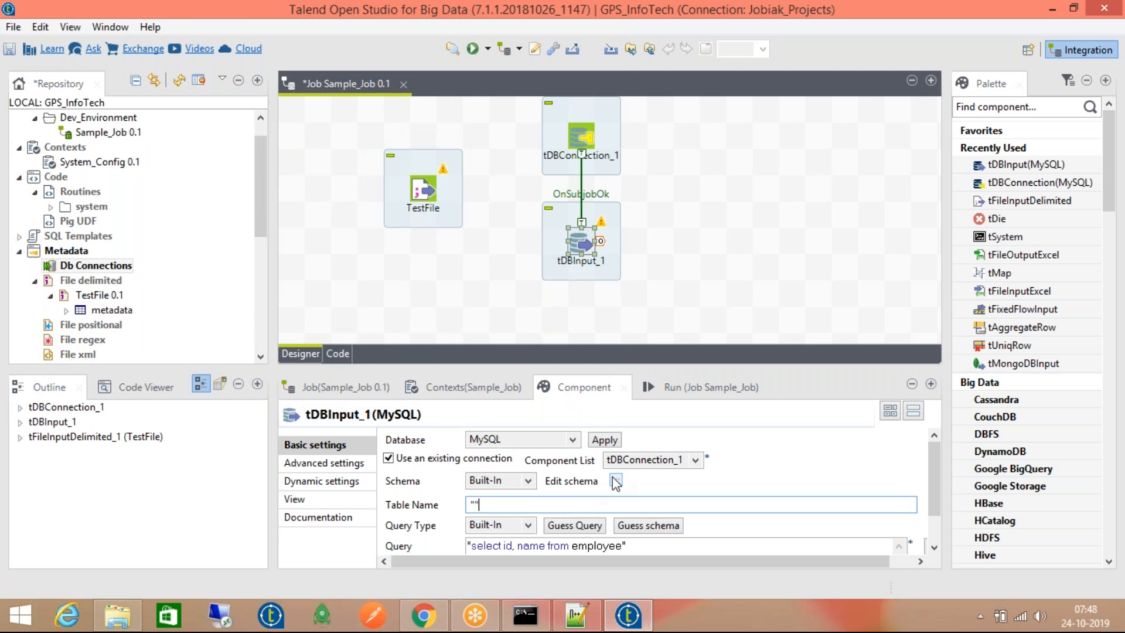
click(513, 482)
click(507, 509)
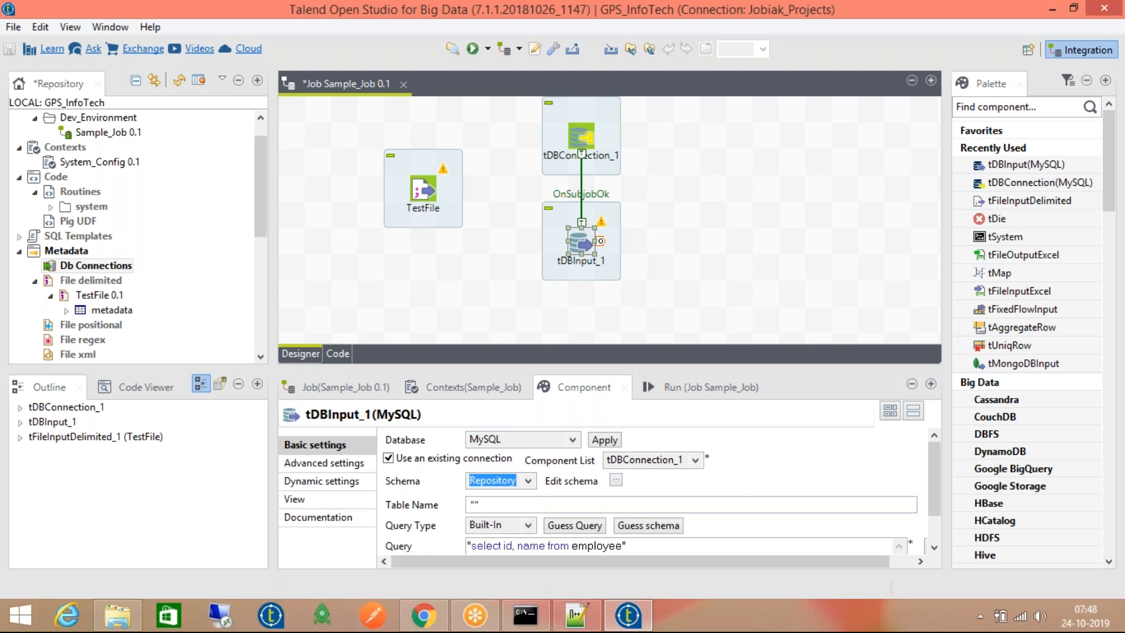
click(756, 479)
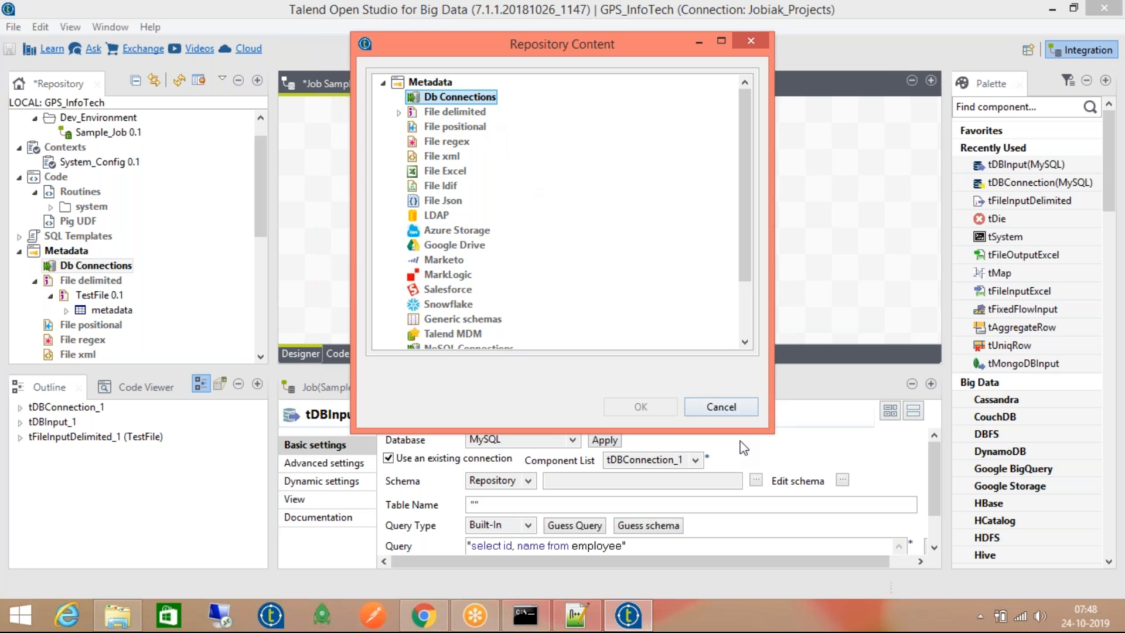
click(731, 408)
click(580, 249)
key(Delete)
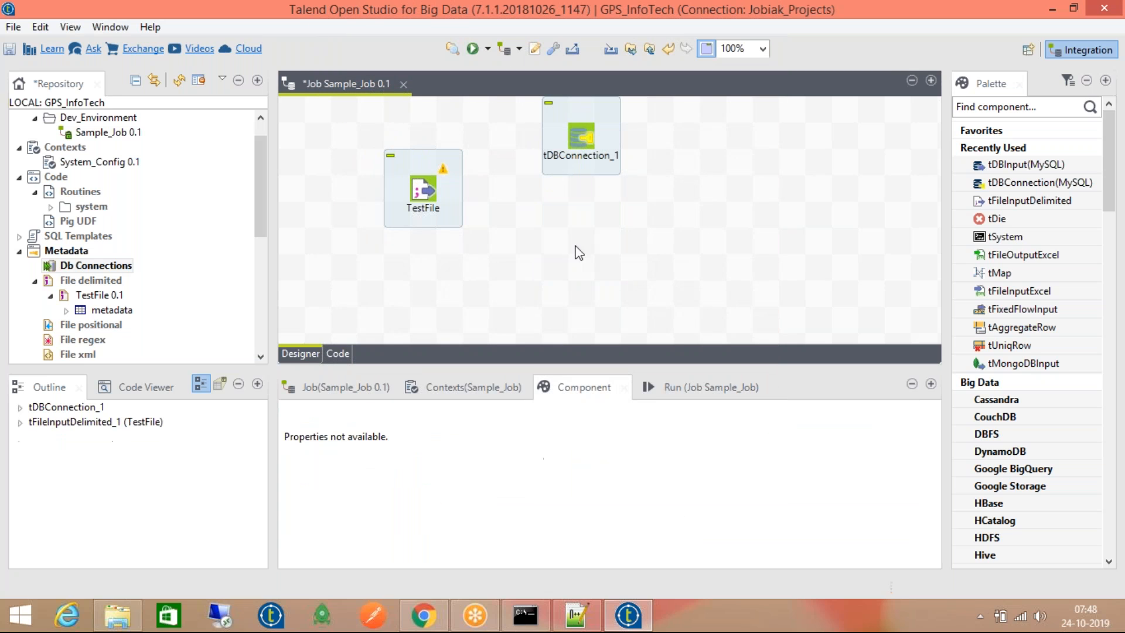
Scroll through the repository and collapse the Metadata branch
click(65, 296)
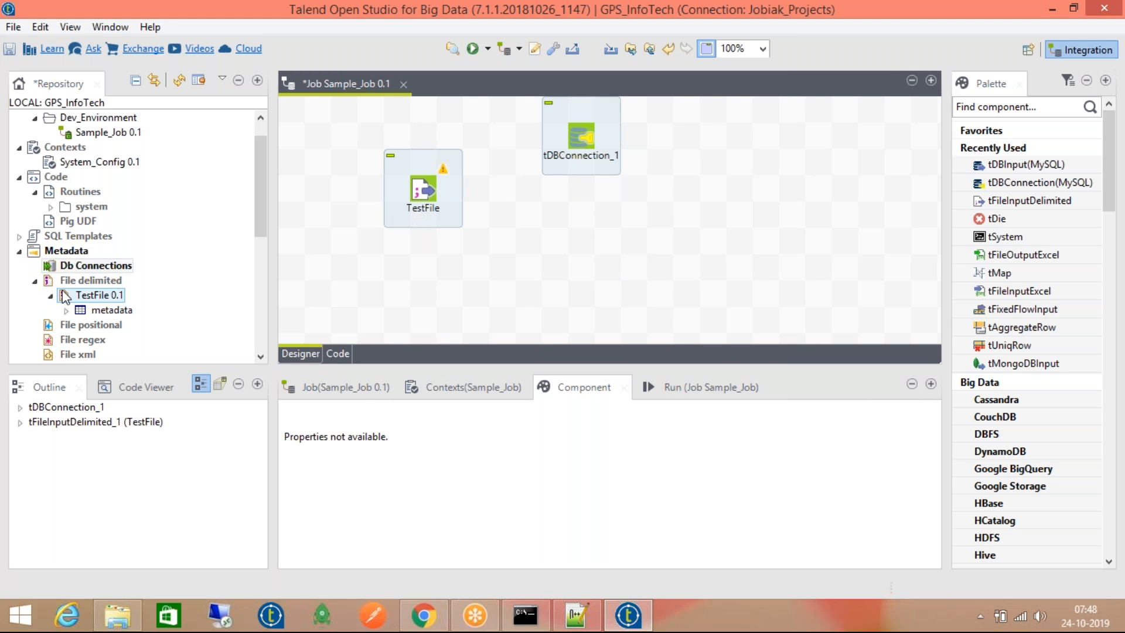
scroll(76, 281, down, 6)
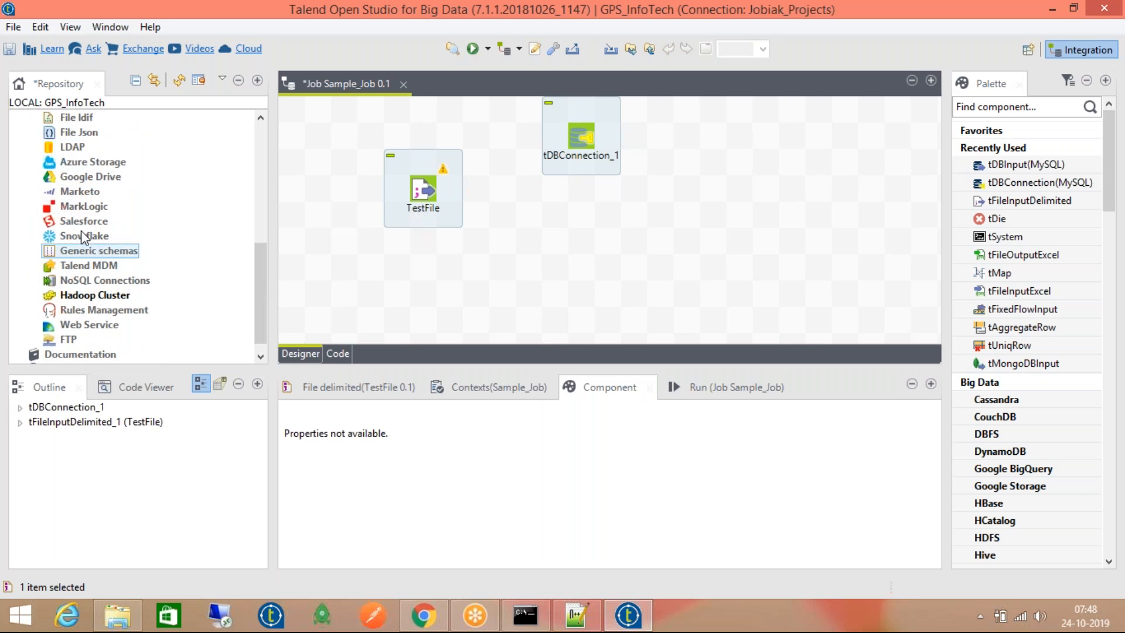
scroll(79, 149, up, 1)
click(91, 151)
scroll(91, 154, up, 2)
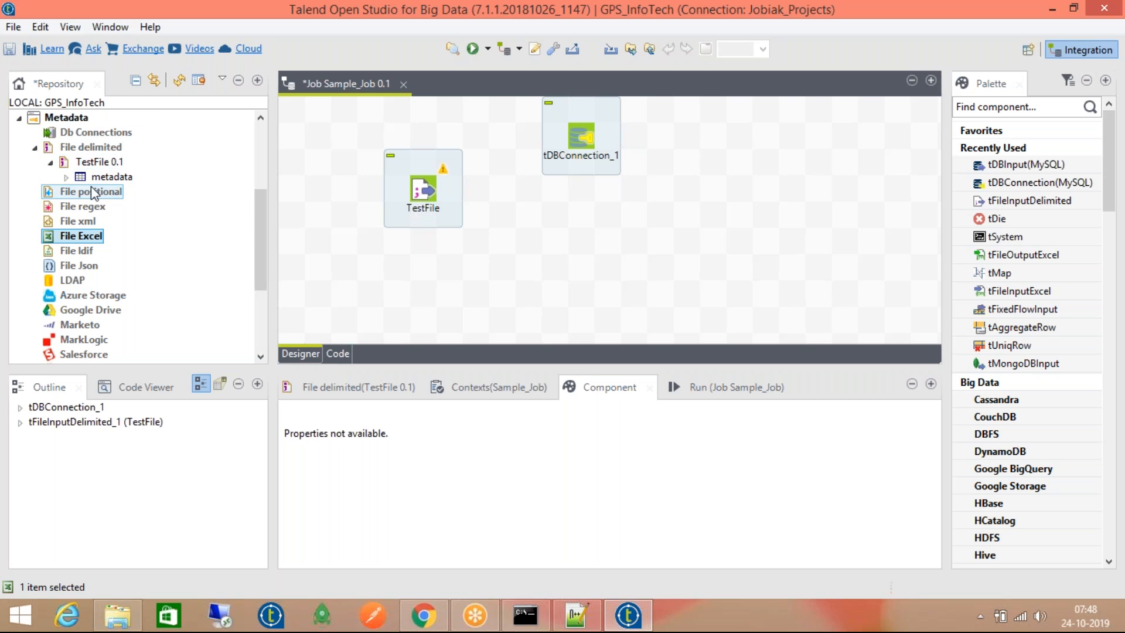
scroll(88, 212, up, 1)
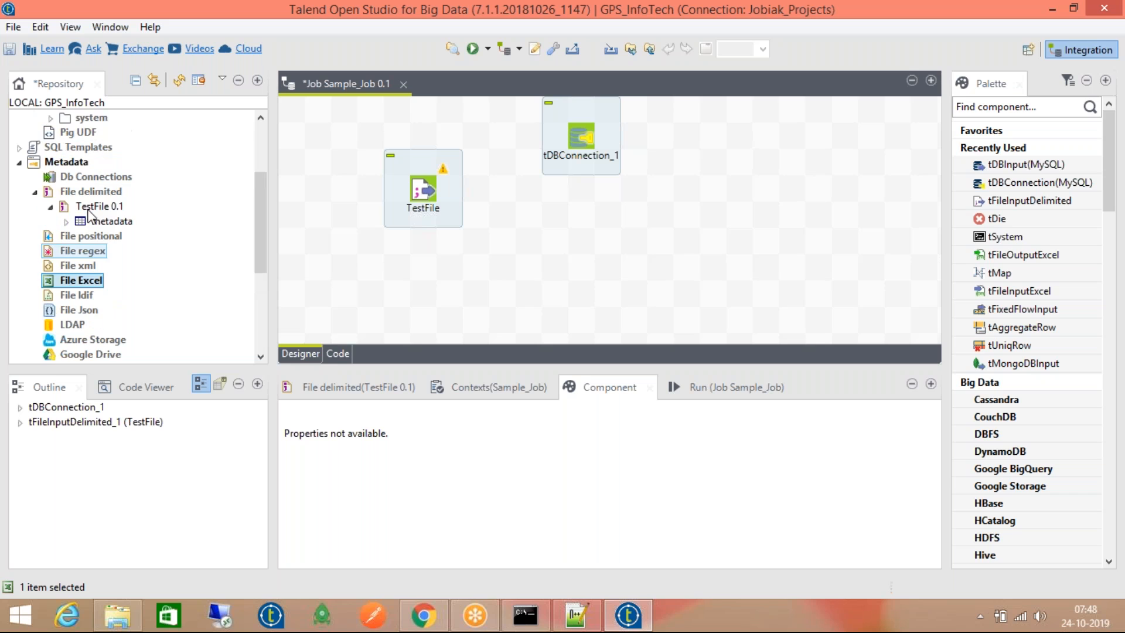
click(19, 162)
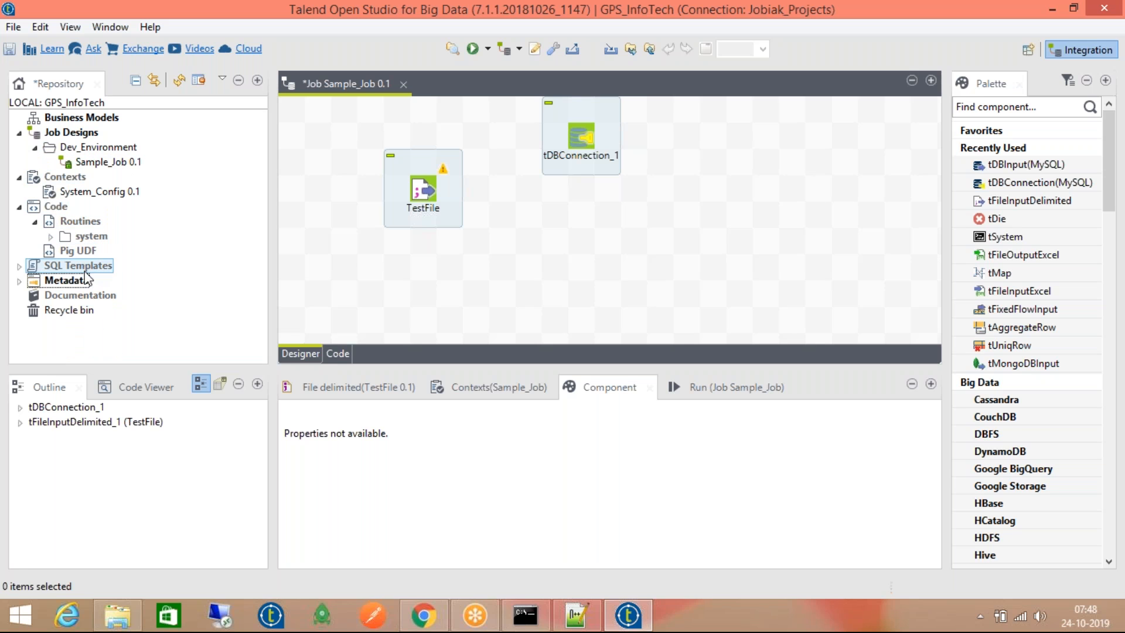
Drag System_Config 0.1 into Sample_Job's Contexts, then open tDBConnection_1's MySQL settings
click(87, 192)
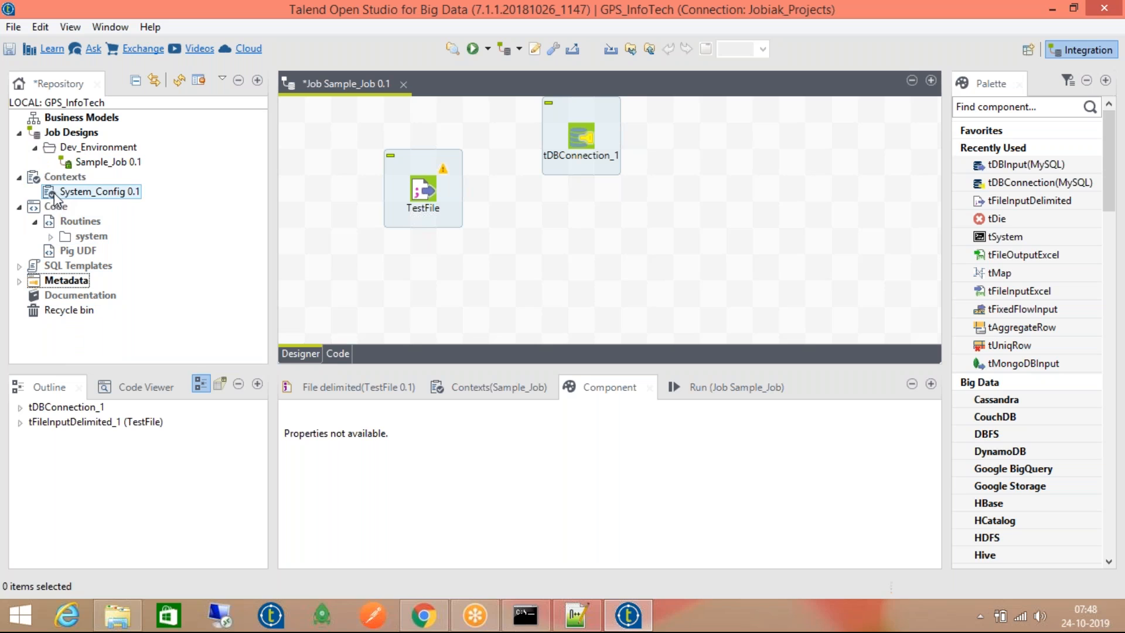
click(502, 383)
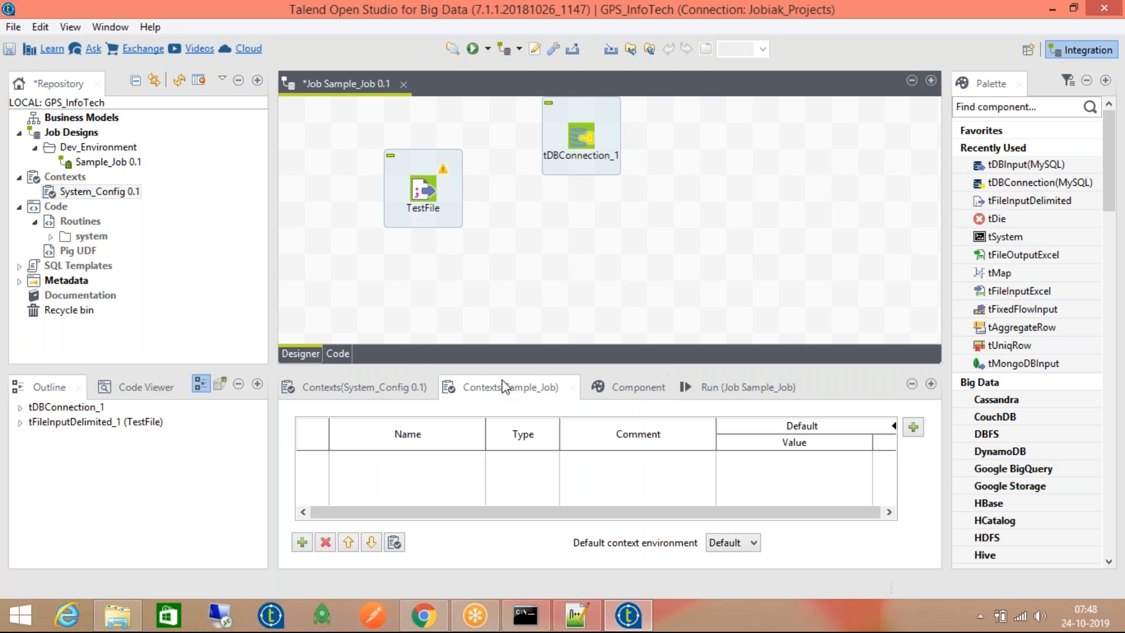
drag(99, 195, 483, 458)
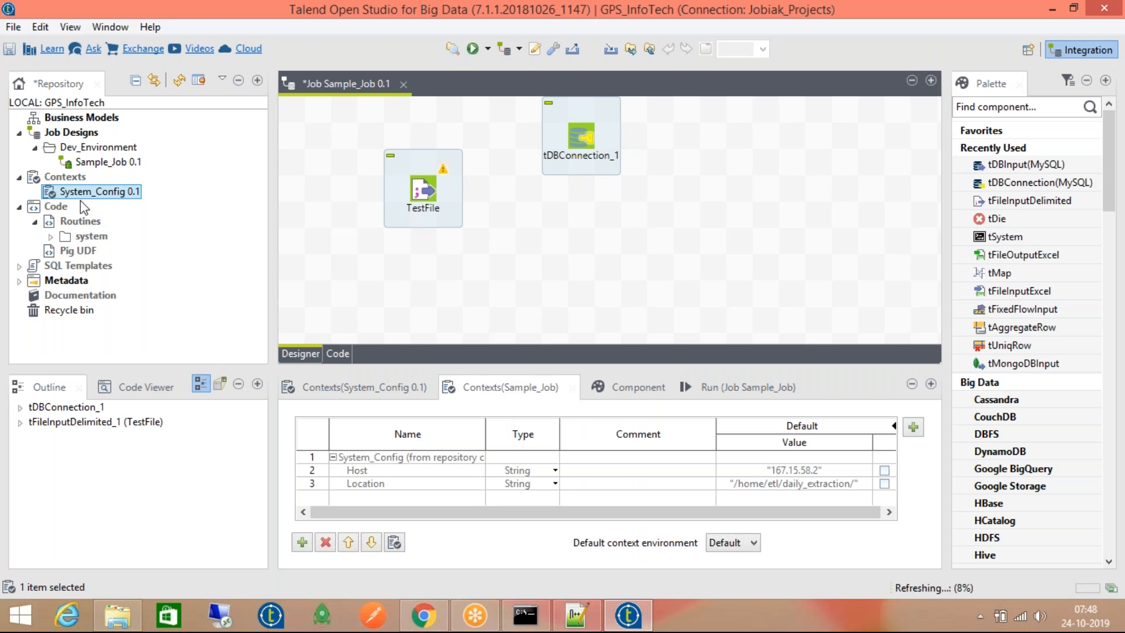
double_click(580, 138)
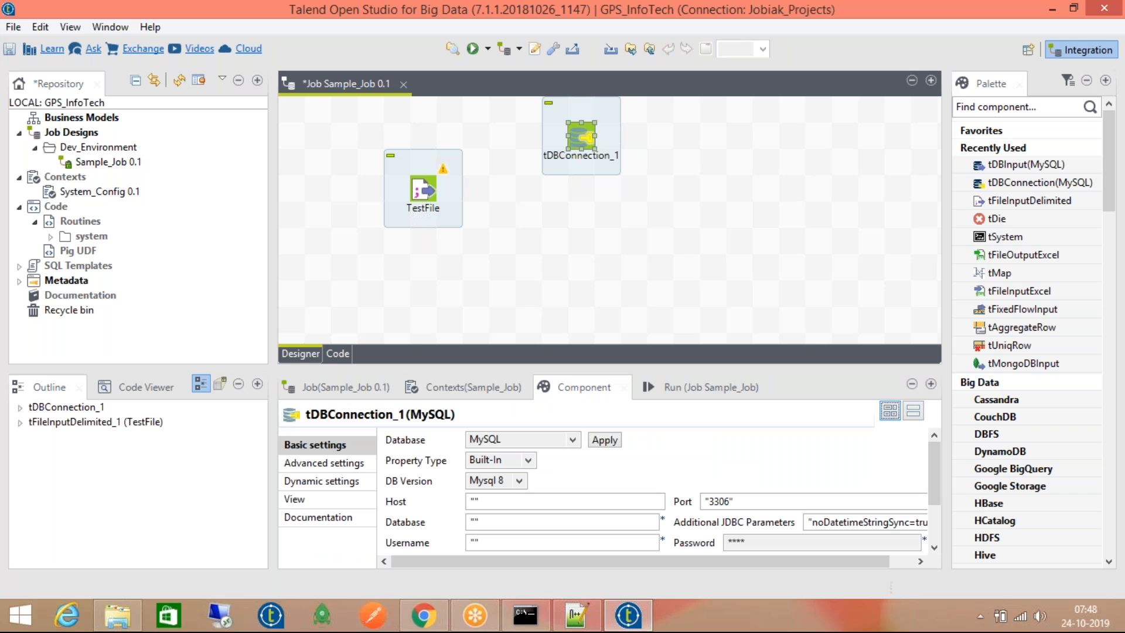
Edit the System_Config group, adding Port, Database and Schema context variables
double_click(113, 193)
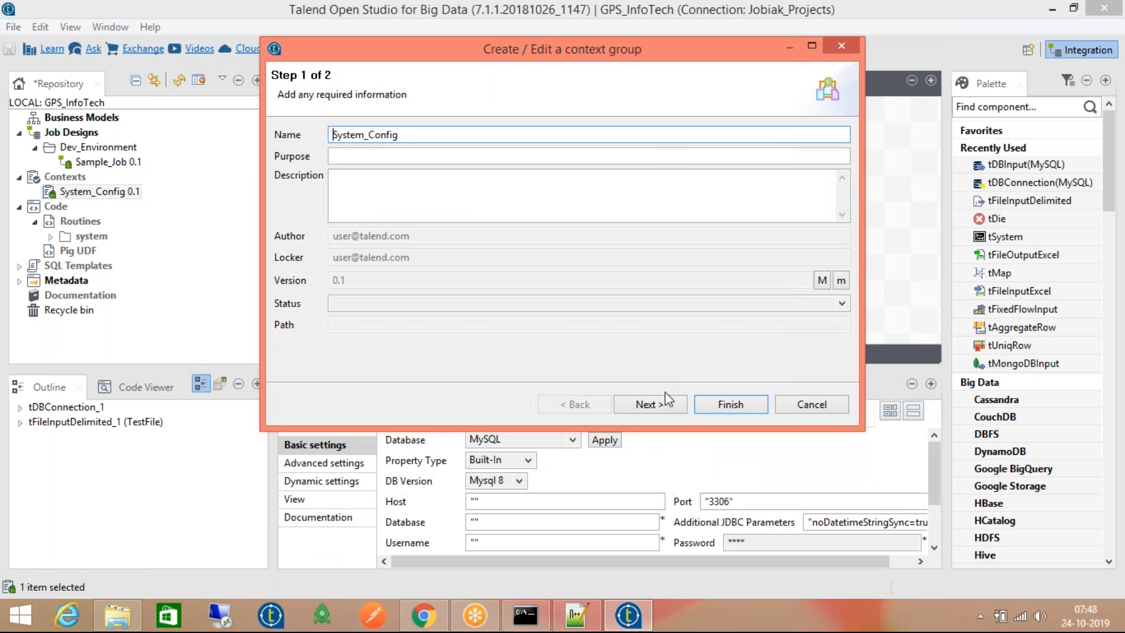
click(659, 401)
click(293, 311)
click(359, 208)
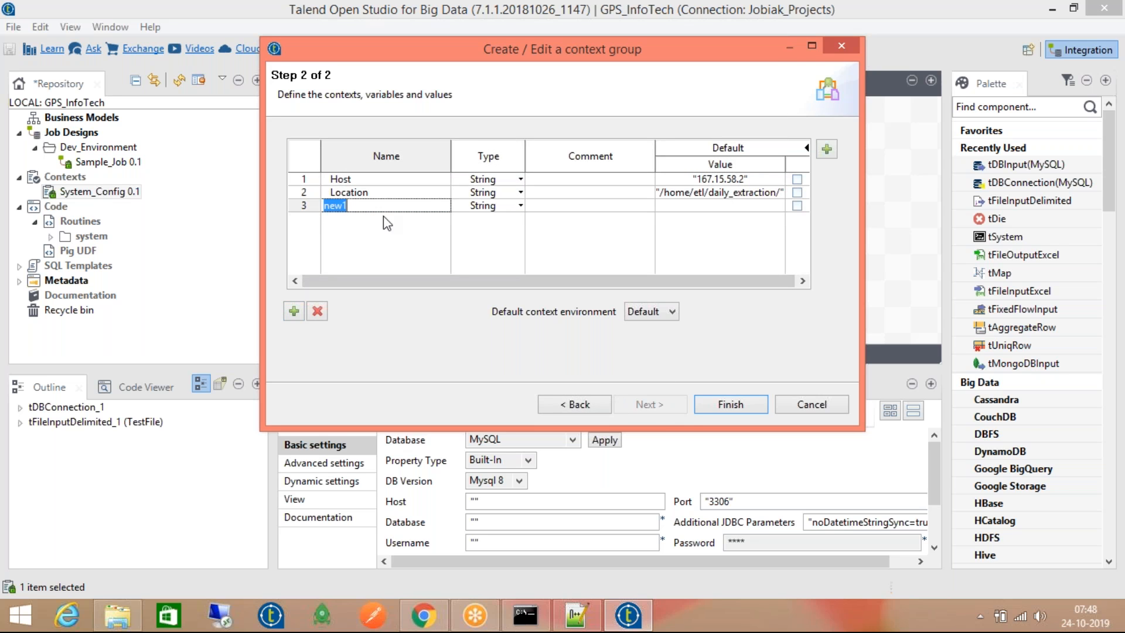
text(Por)
click(293, 311)
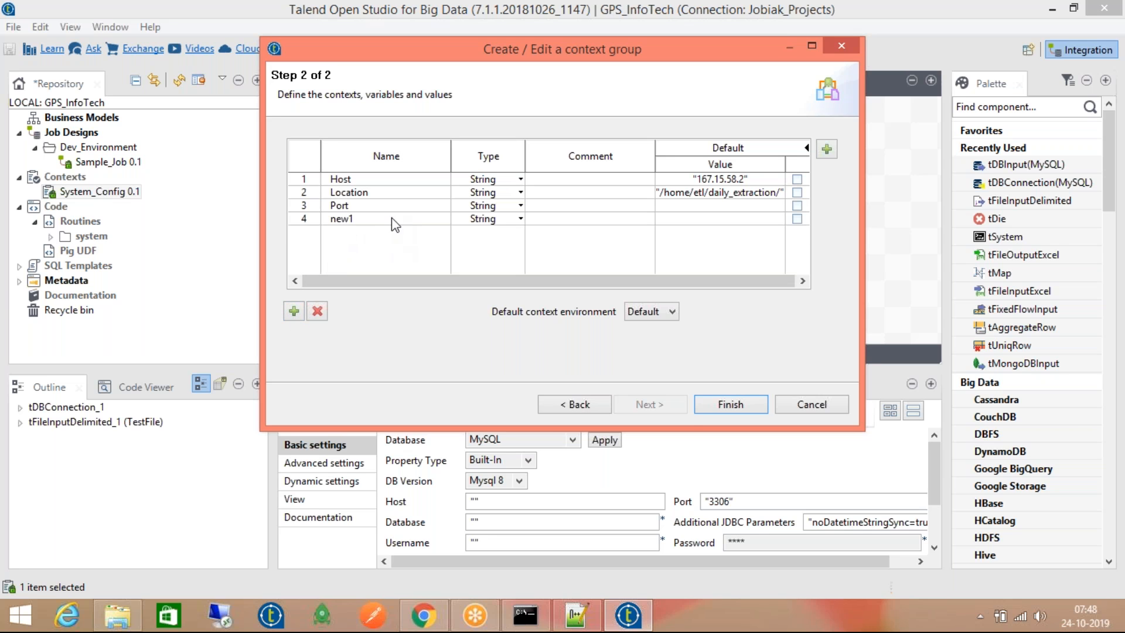
click(391, 218)
text(Database)
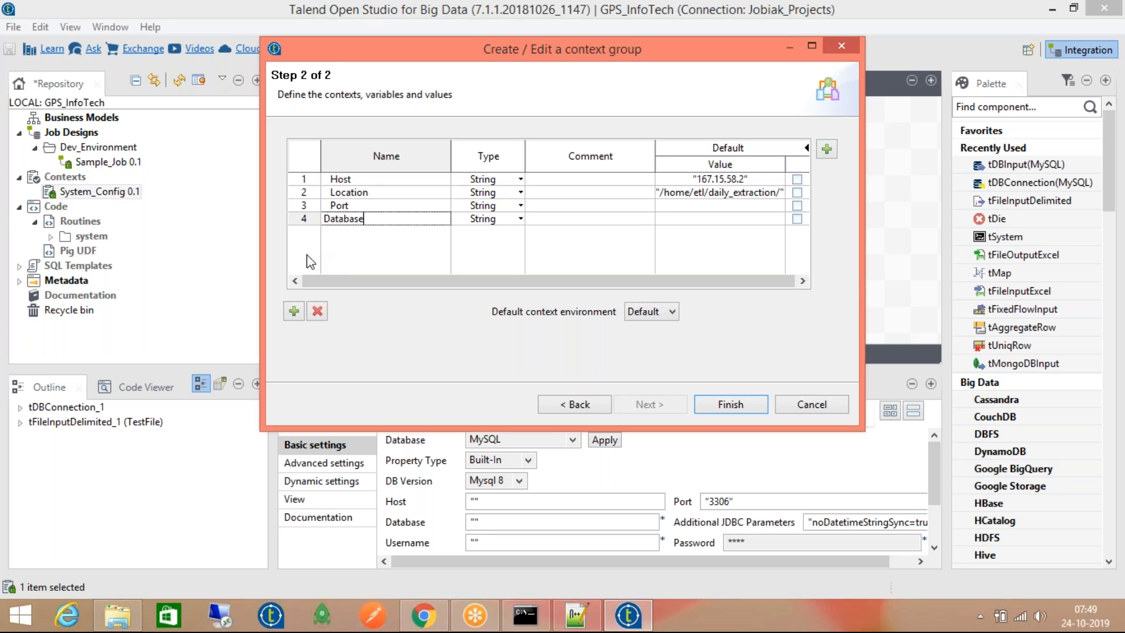
click(293, 311)
click(399, 229)
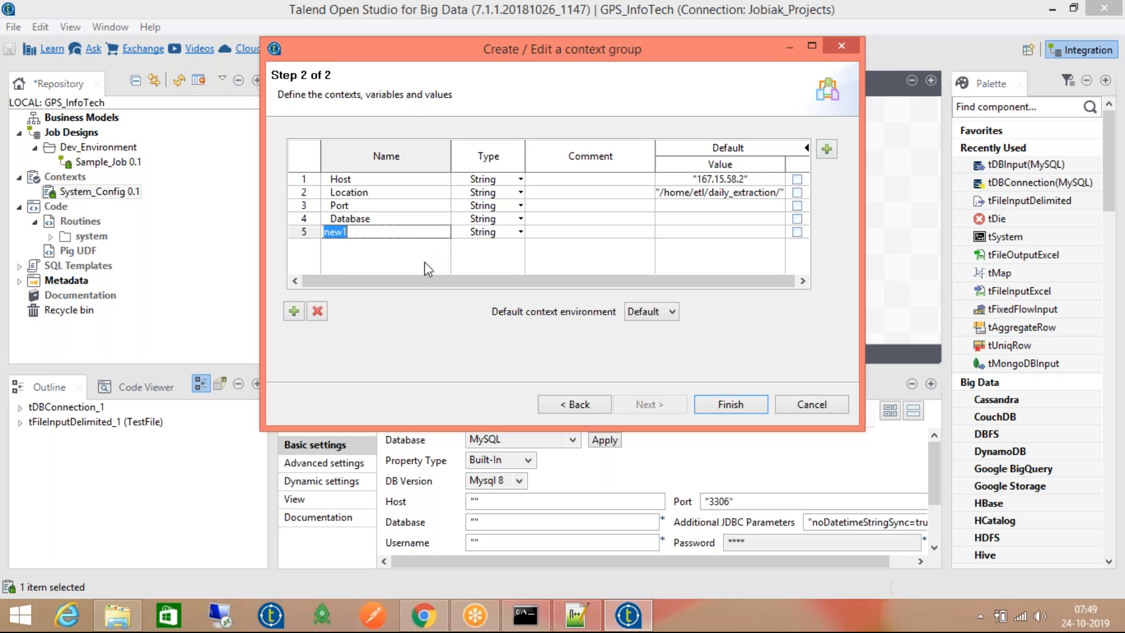
text(Schema)
Add UserName and Password variables, then finish and propagate the changes to jobs
click(294, 310)
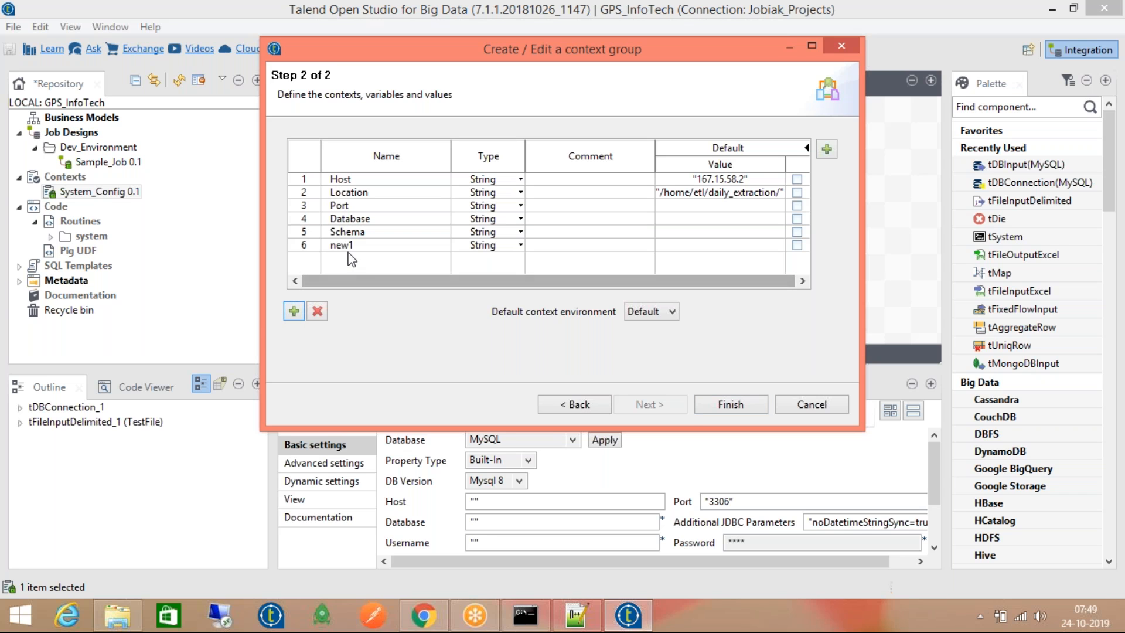
text(U)
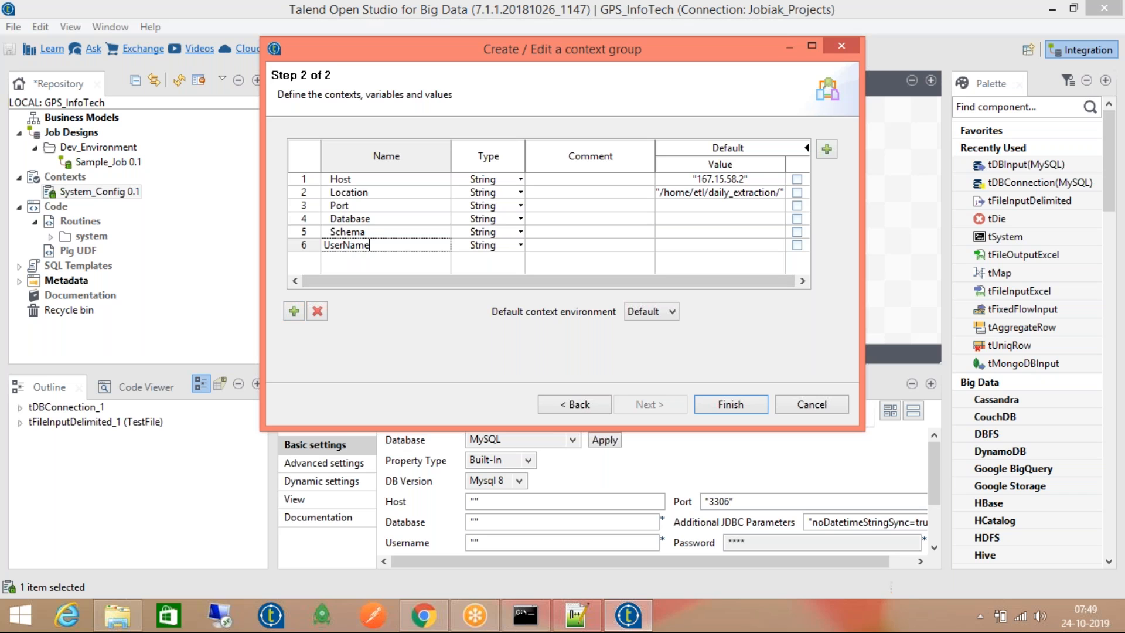
text(serName)
click(294, 310)
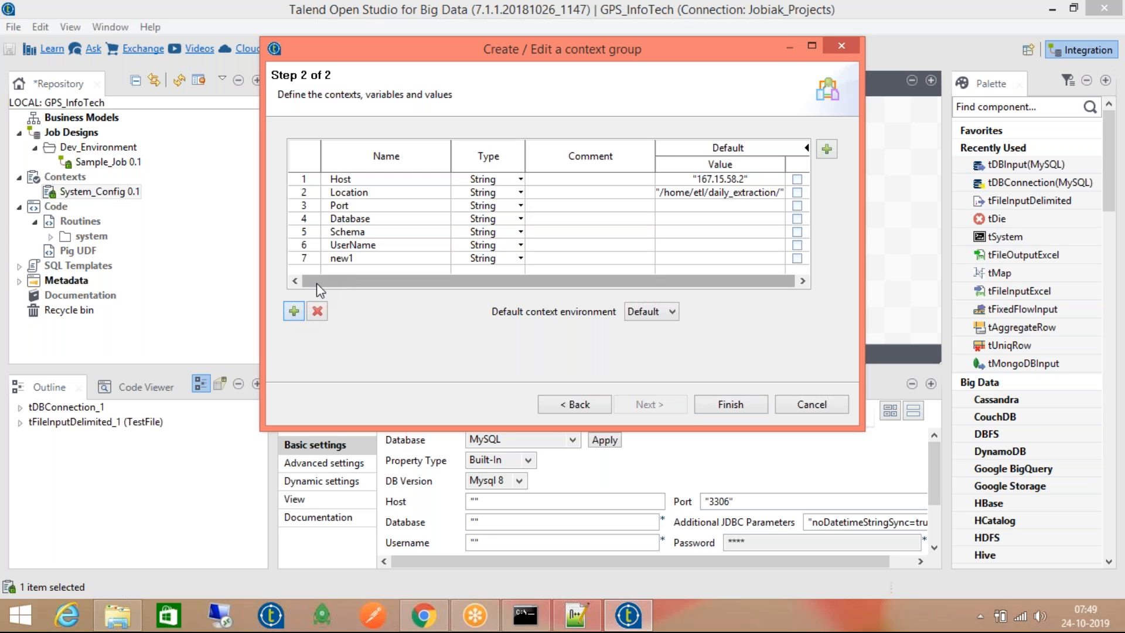
text(Password)
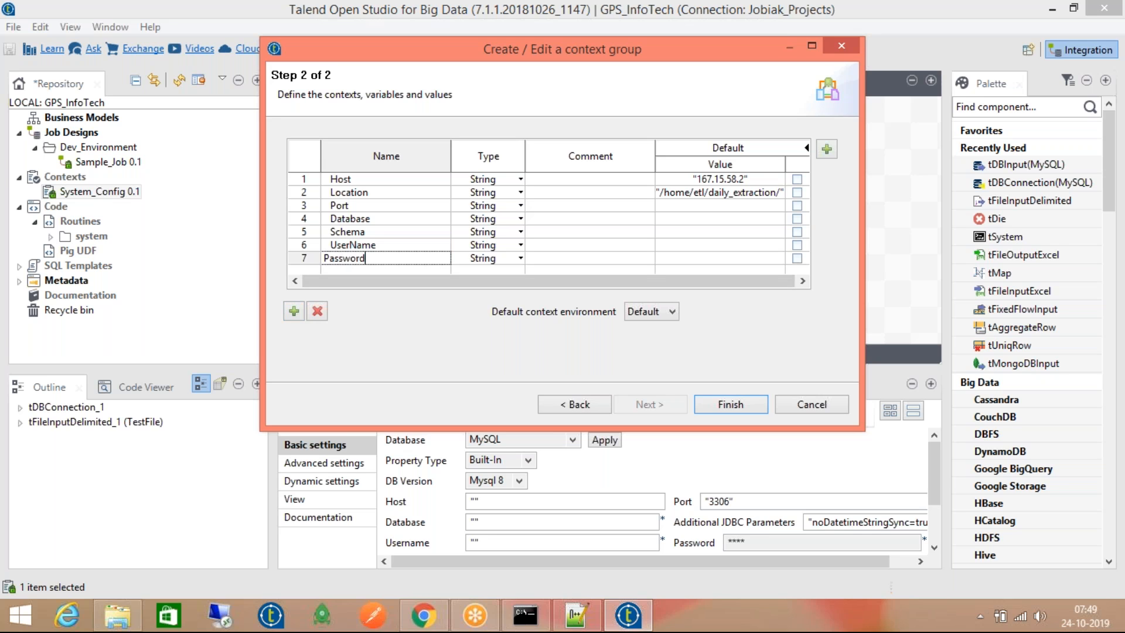
key(Return)
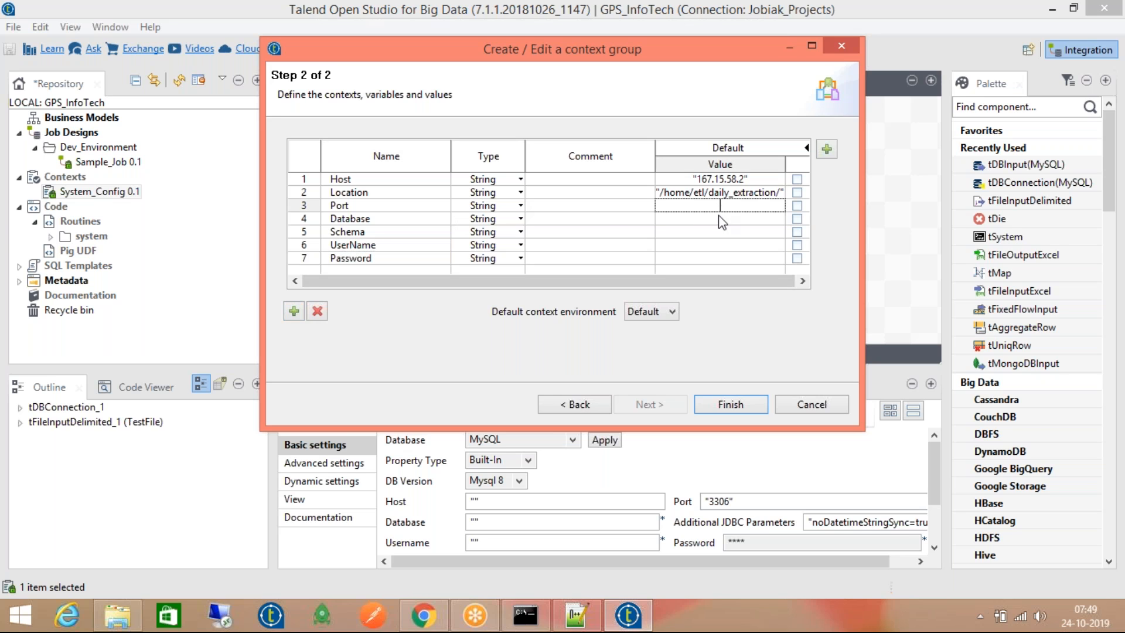
click(726, 259)
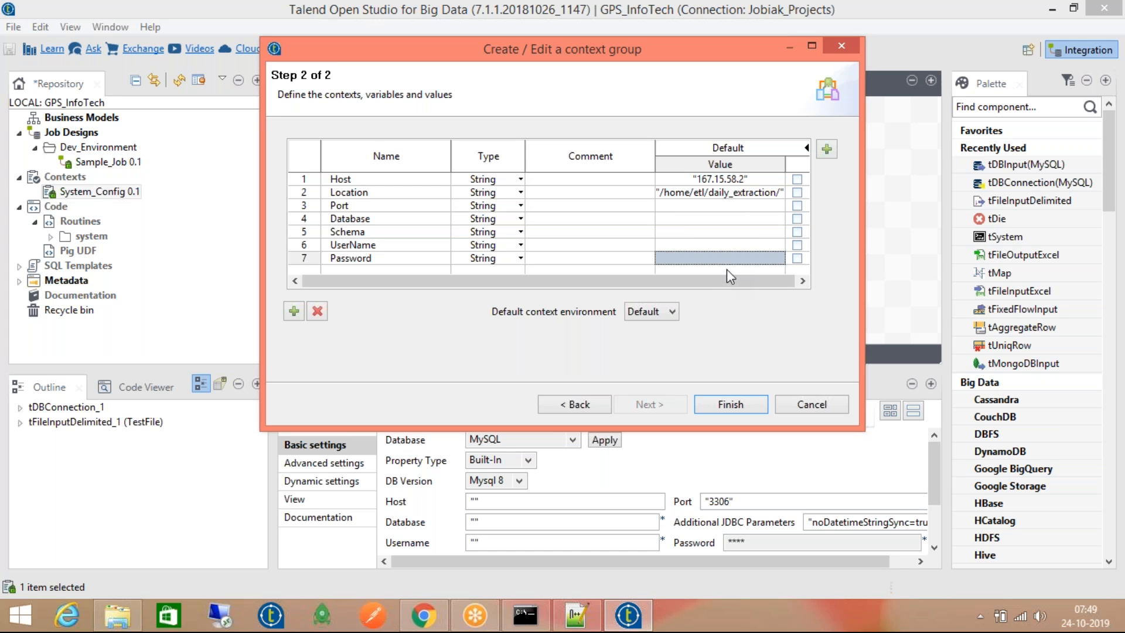
click(727, 202)
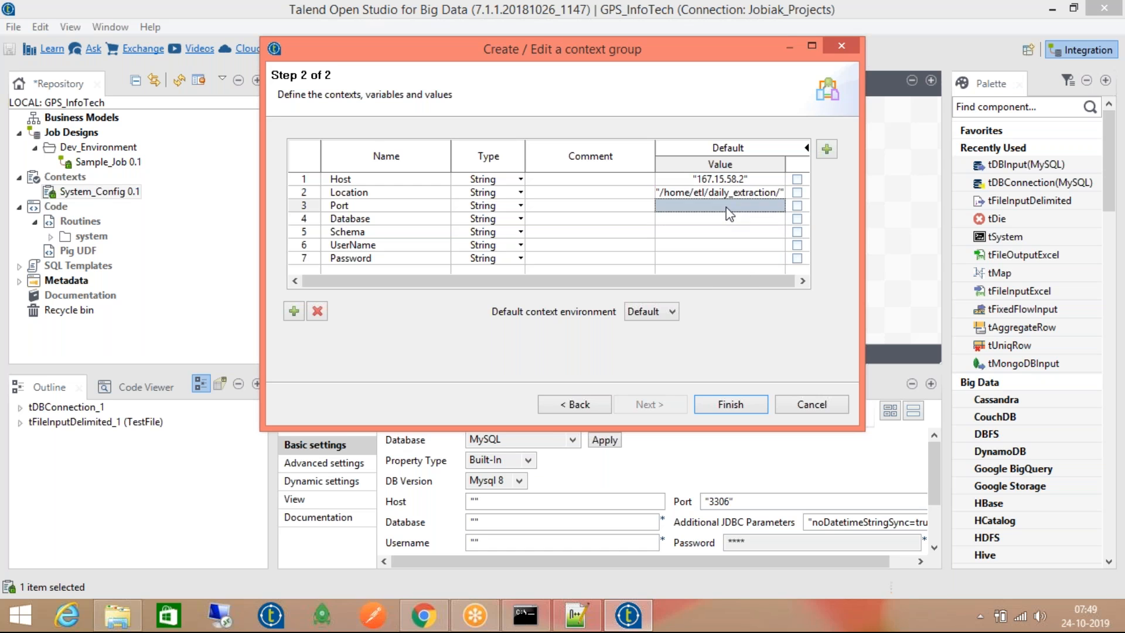
click(735, 404)
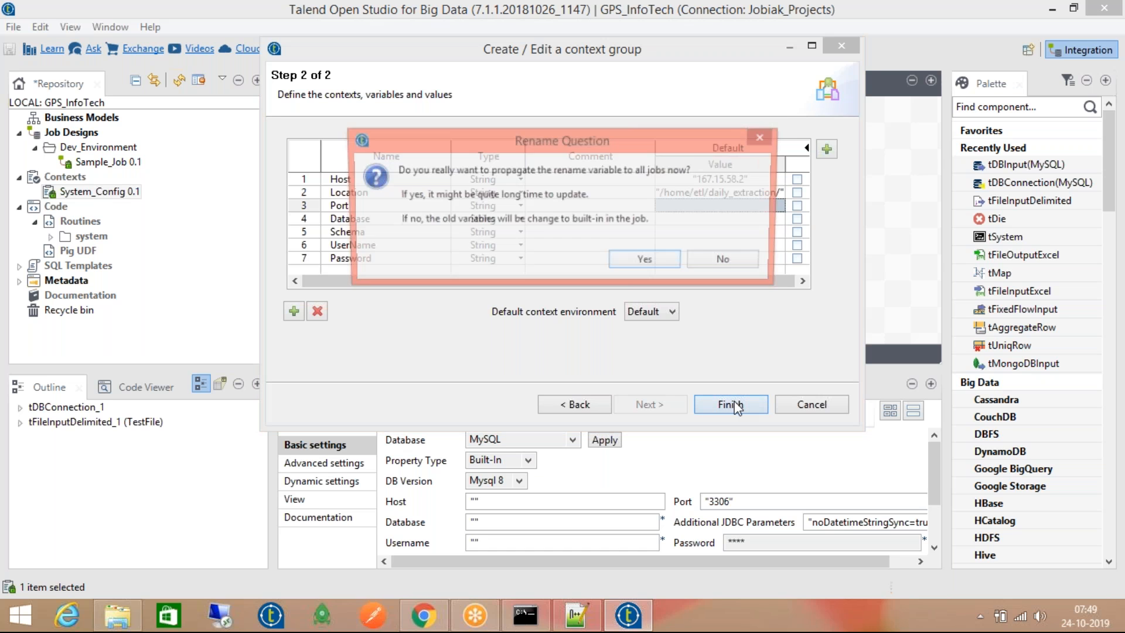
click(649, 258)
click(709, 250)
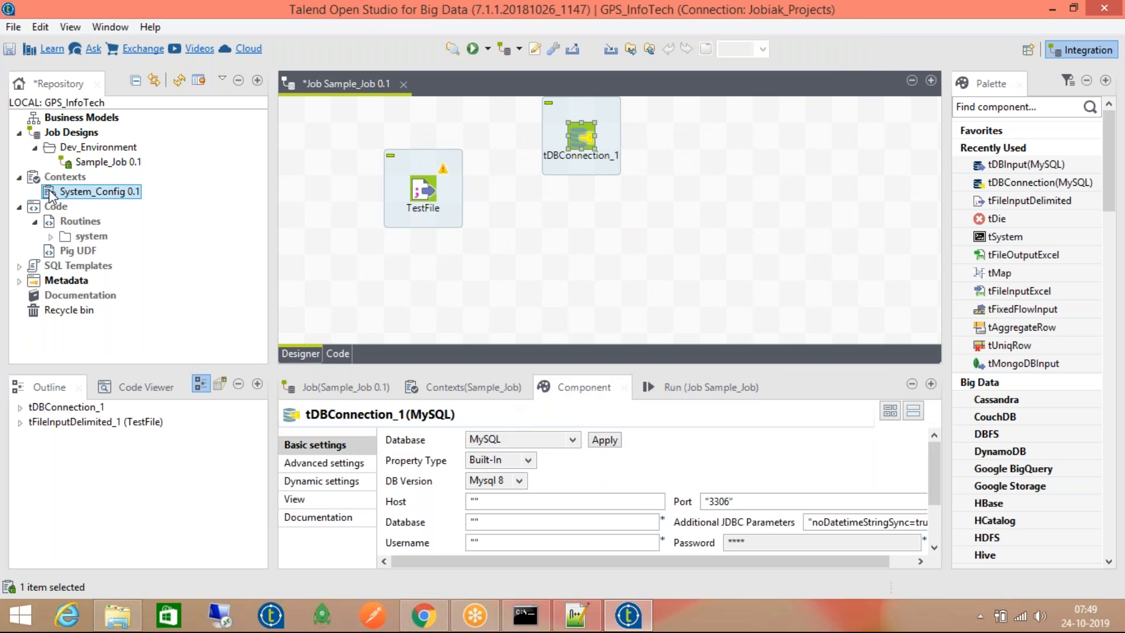
Remove the old Host and Location variables from Sample_Job's contexts
click(491, 388)
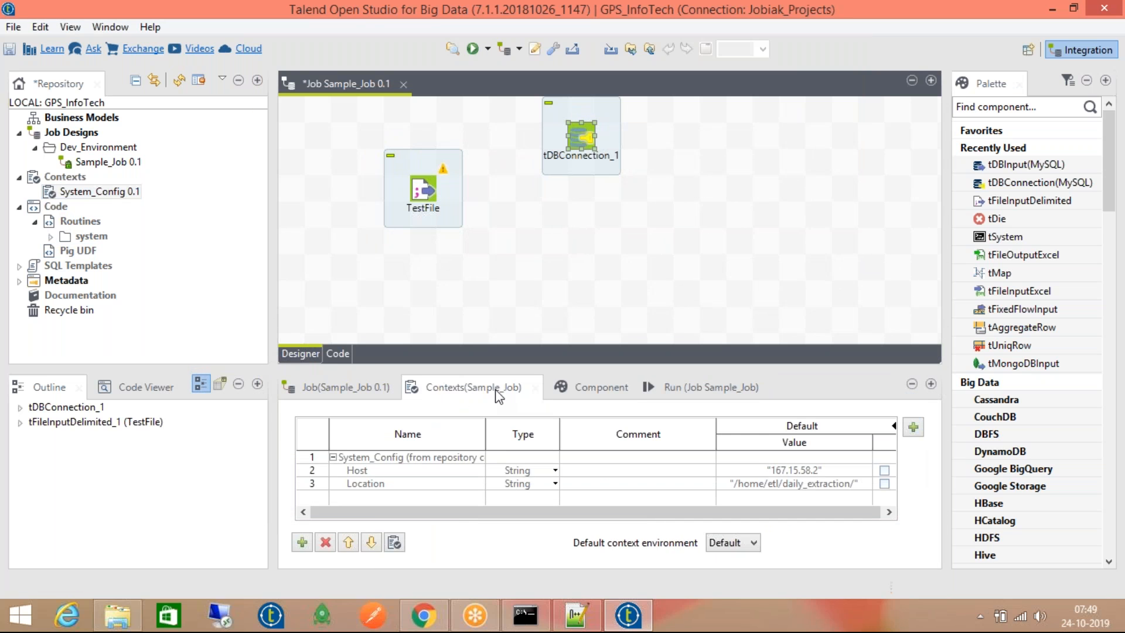
click(447, 470)
shift+click(444, 484)
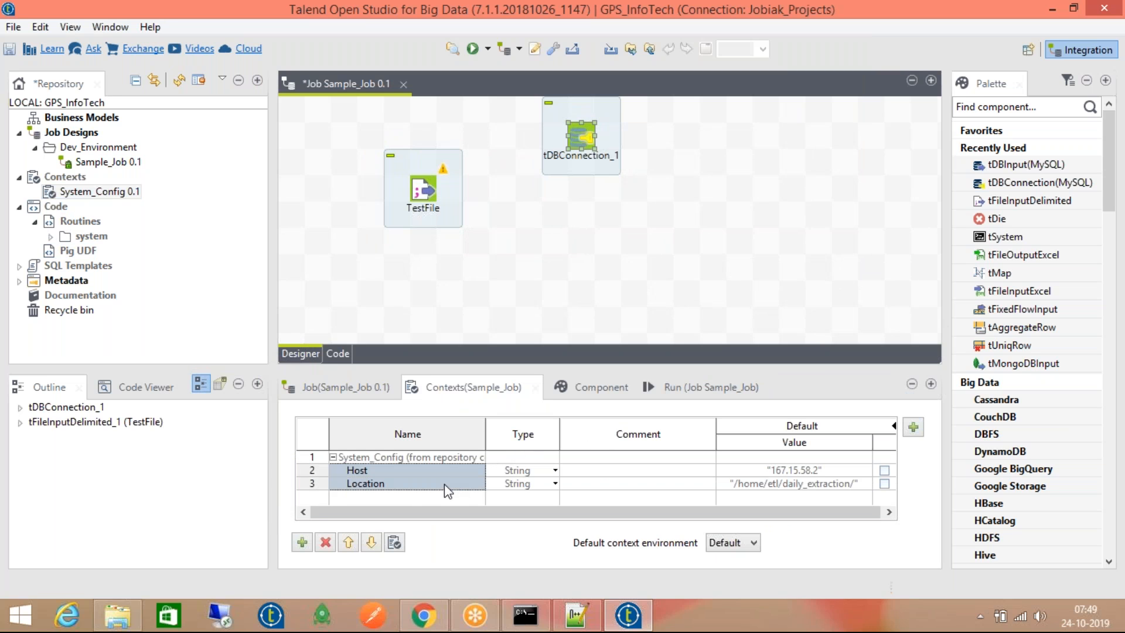
click(326, 542)
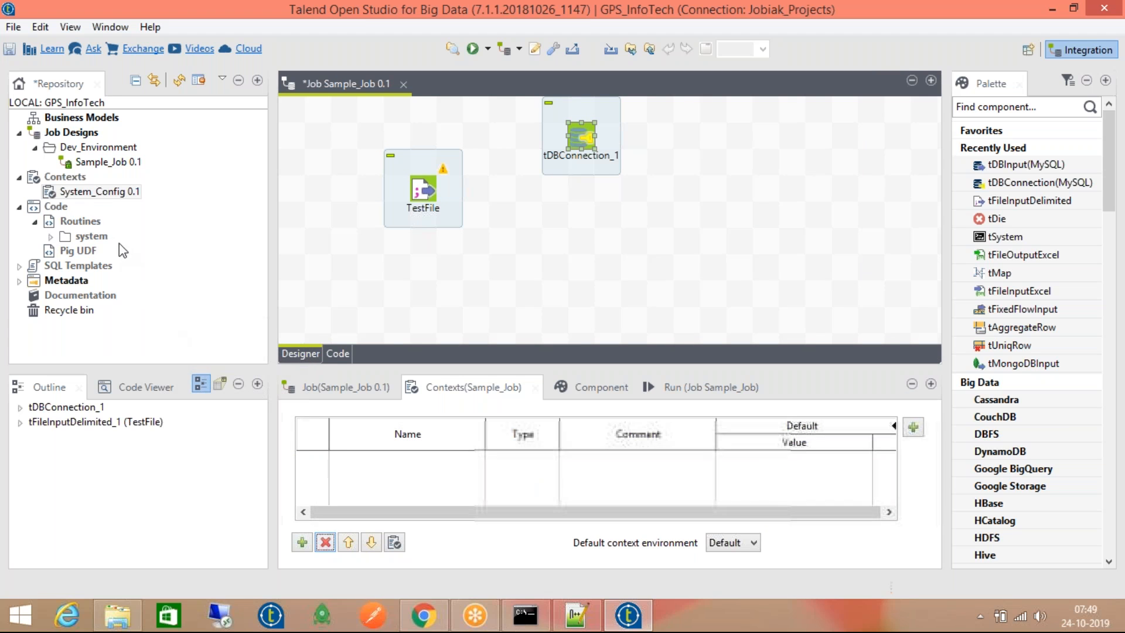
Drag the System_Config 0.1 context group from the Repository into the Contexts(Sample_Job) table
click(93, 193)
drag(93, 198, 388, 470)
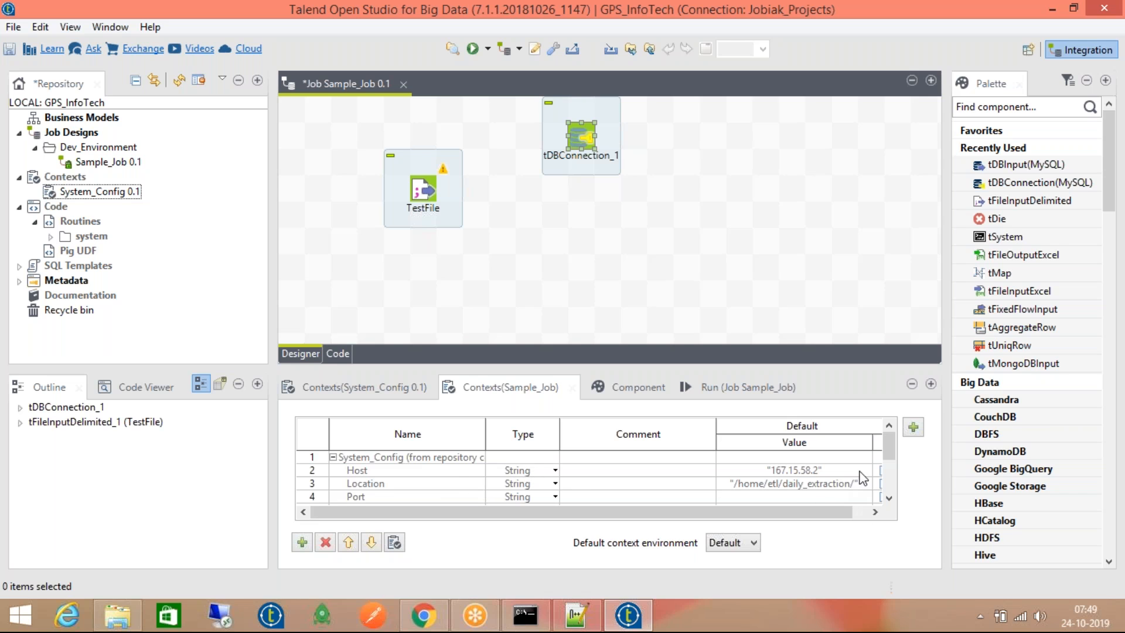
drag(891, 444, 890, 497)
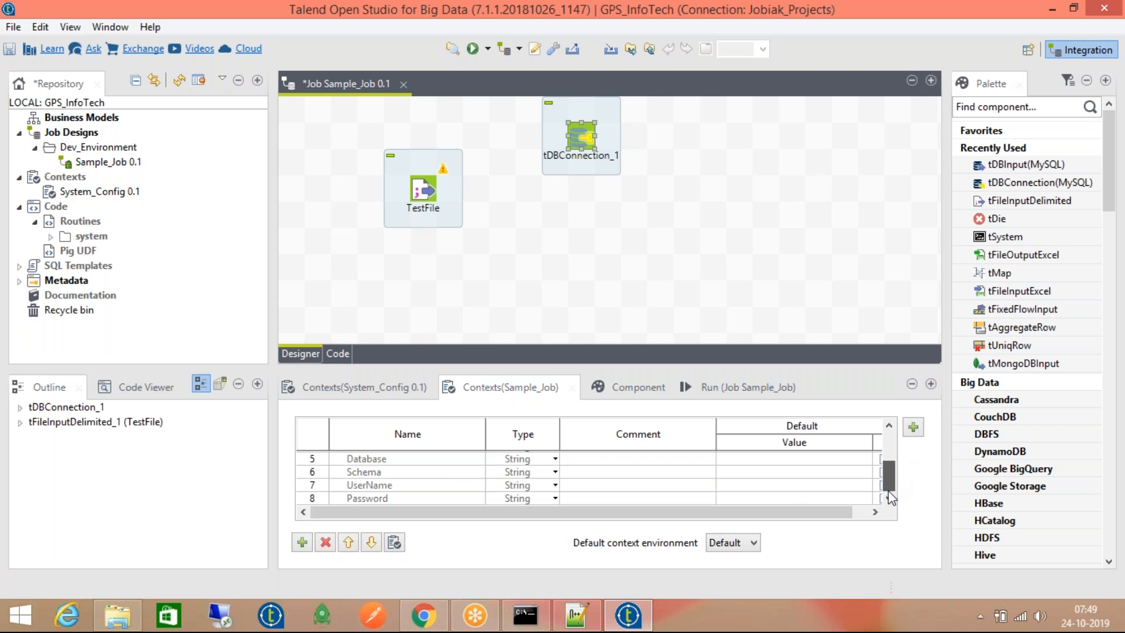
mouse_move(571, 512)
mouse_down()
mouse_move(690, 528)
mouse_move(558, 519)
mouse_up()
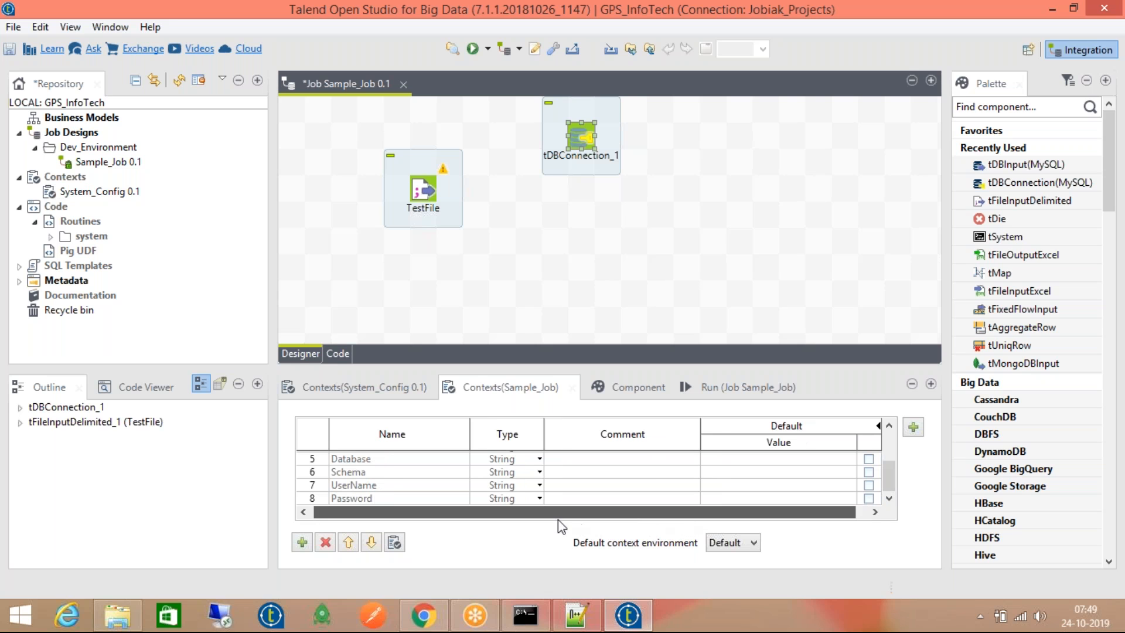
Review the System_Config context group's variables in its editor and close it unchanged
click(380, 463)
double_click(380, 466)
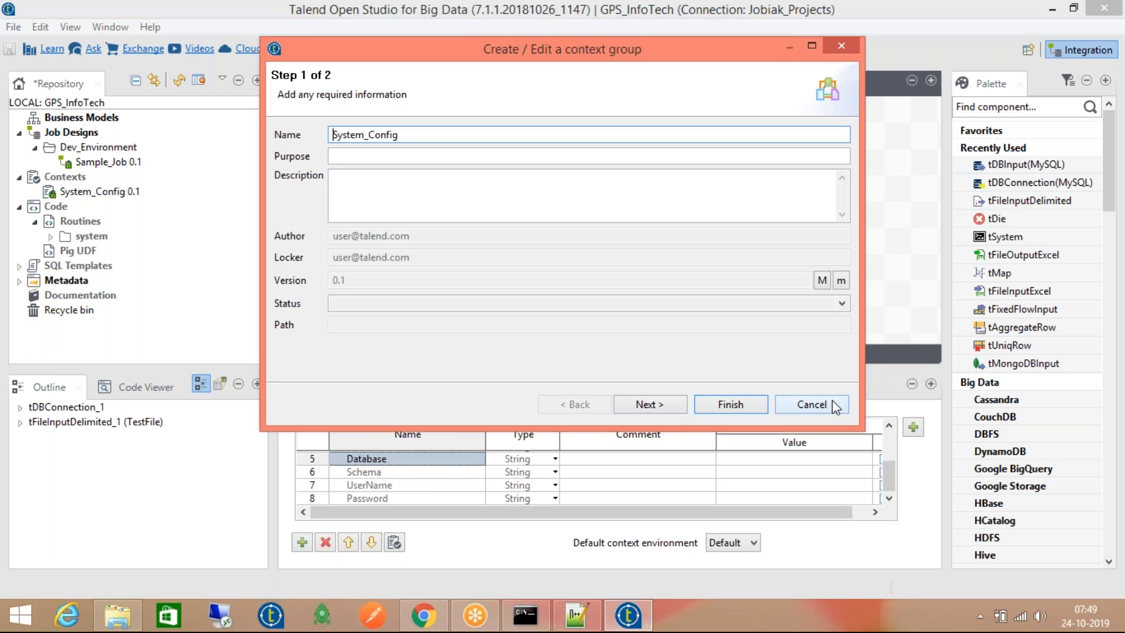
click(671, 404)
click(685, 207)
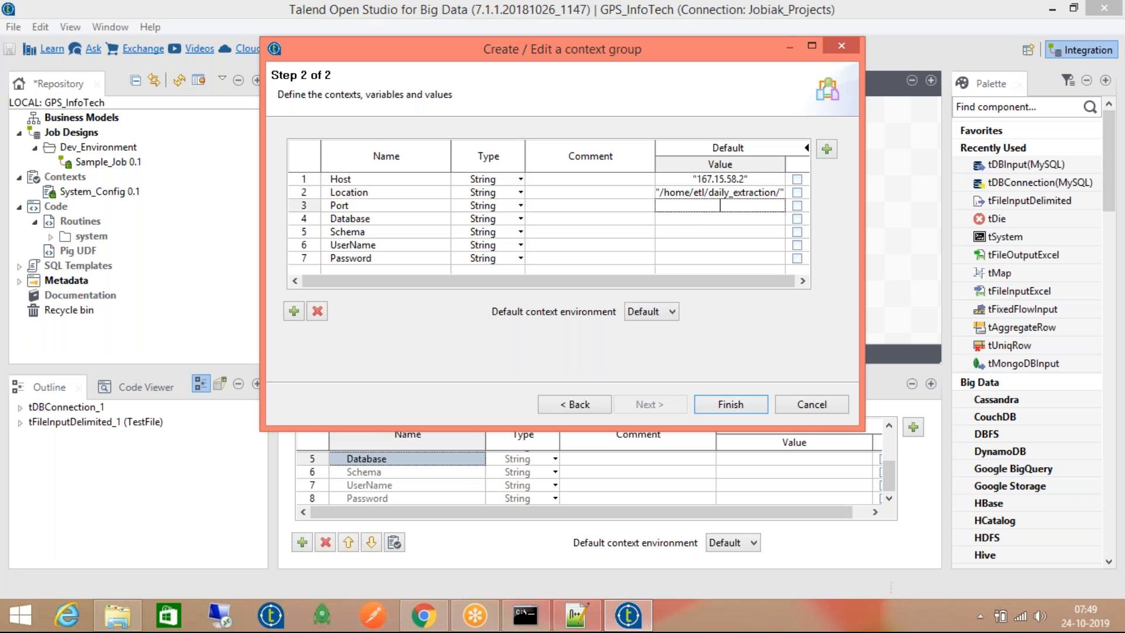
click(797, 404)
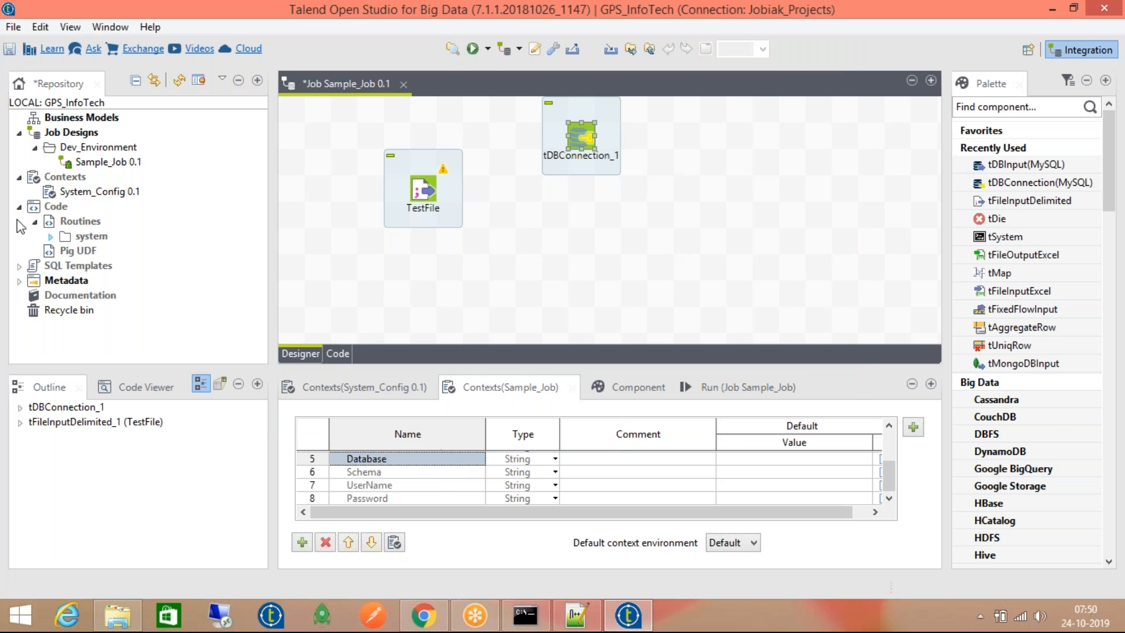
double_click(78, 192)
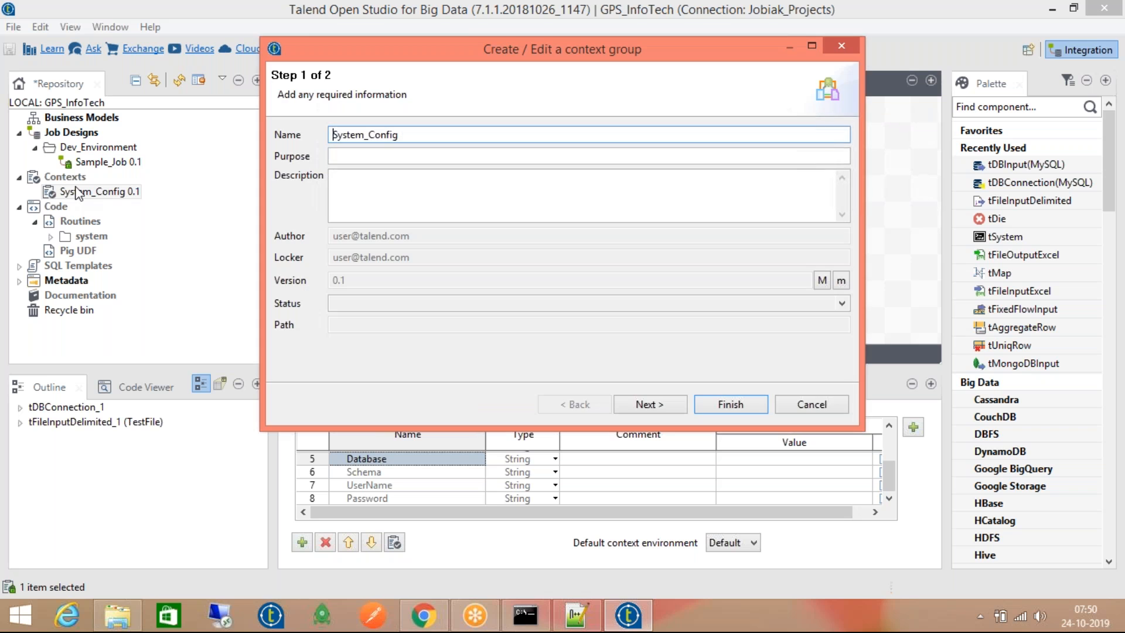
click(788, 405)
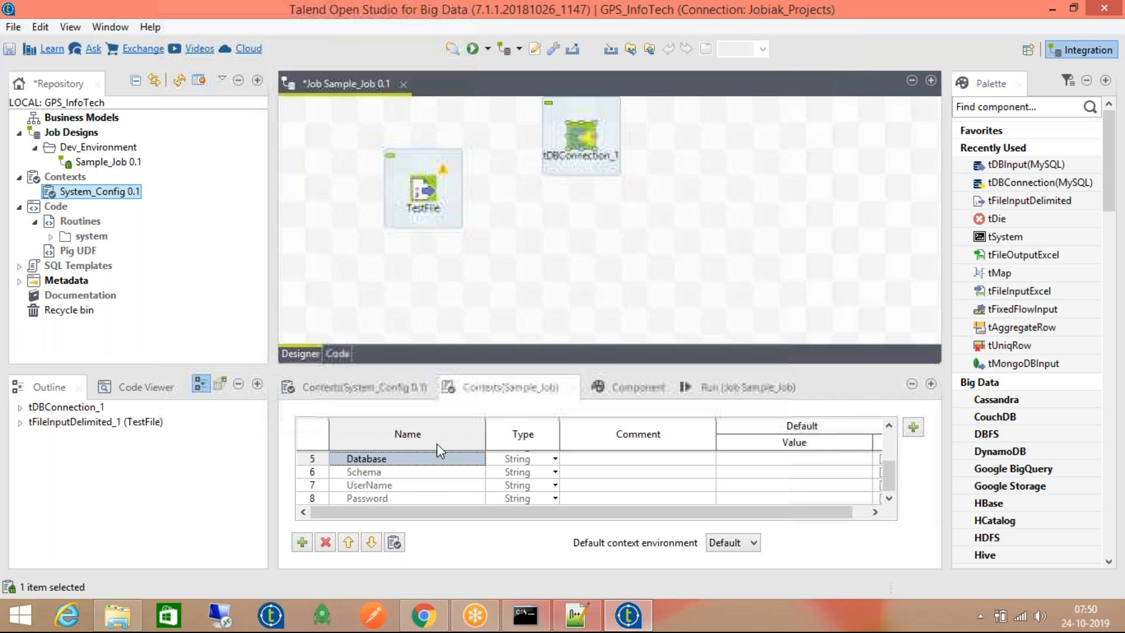
click(375, 472)
click(393, 499)
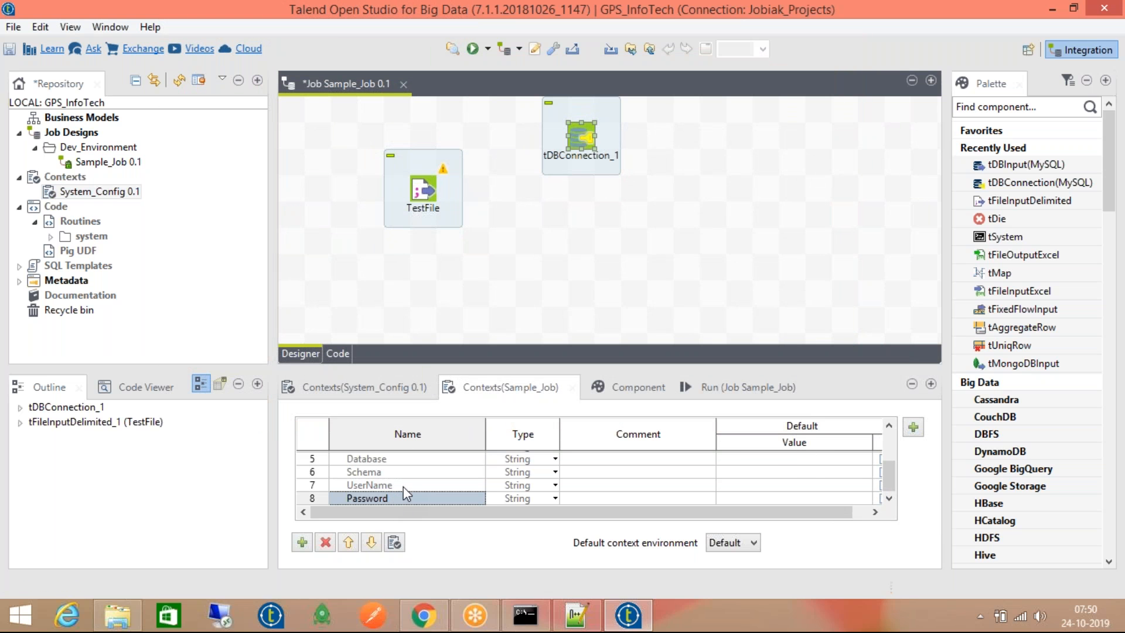
scroll(403, 487, up, 2)
click(80, 192)
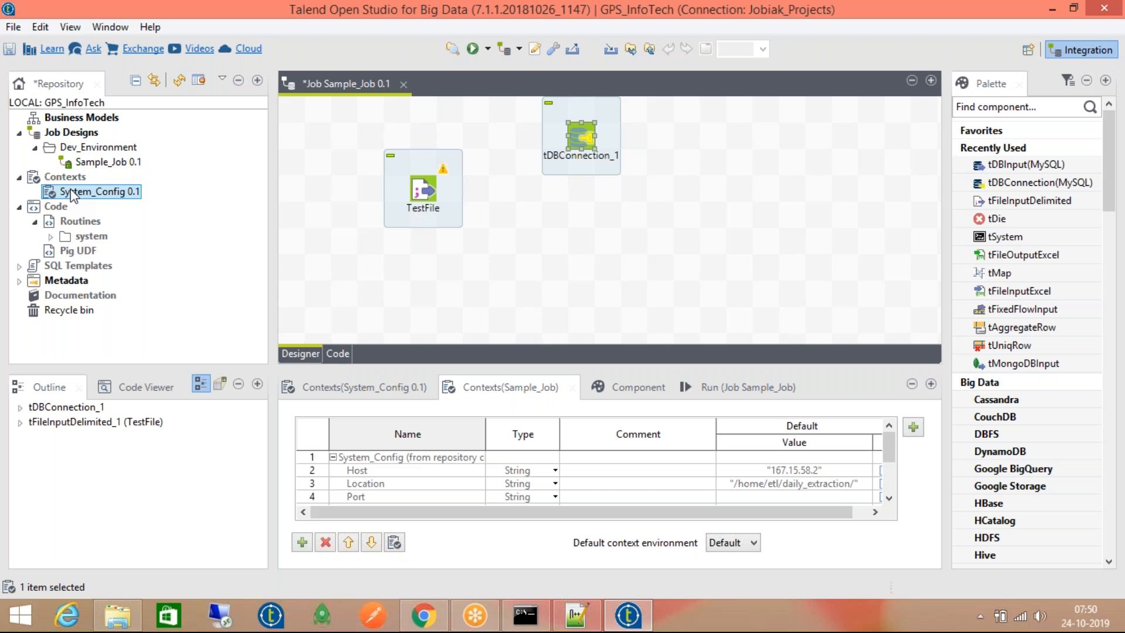
Delete tDBConnection_1 from the canvas and save Sample_Job
click(610, 253)
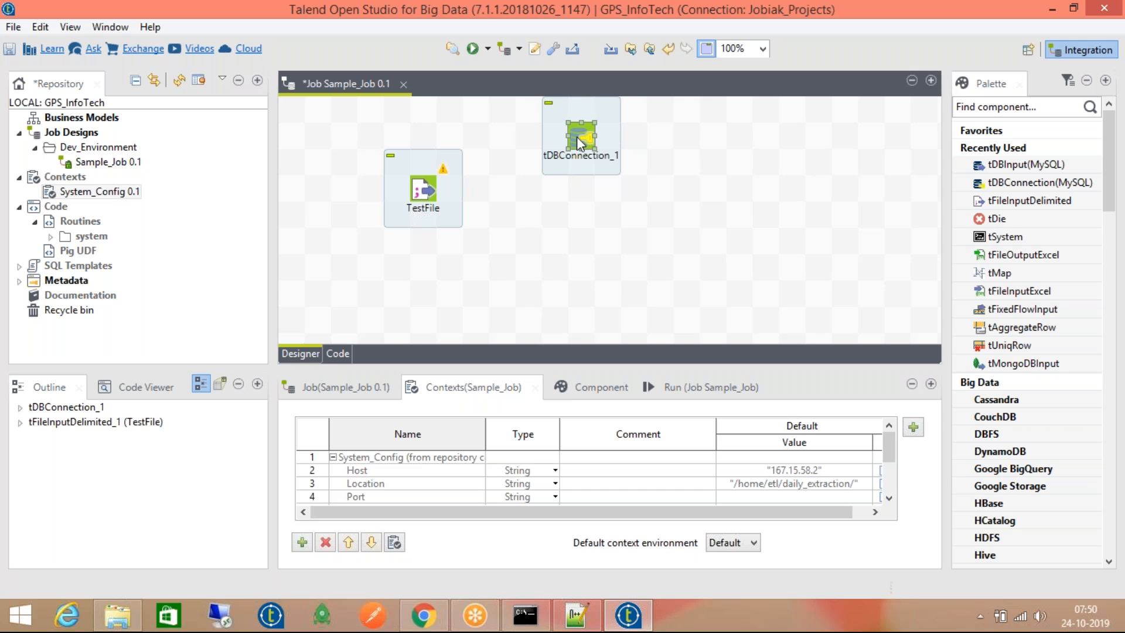
key(Delete)
key(ctrl+s)
click(98, 147)
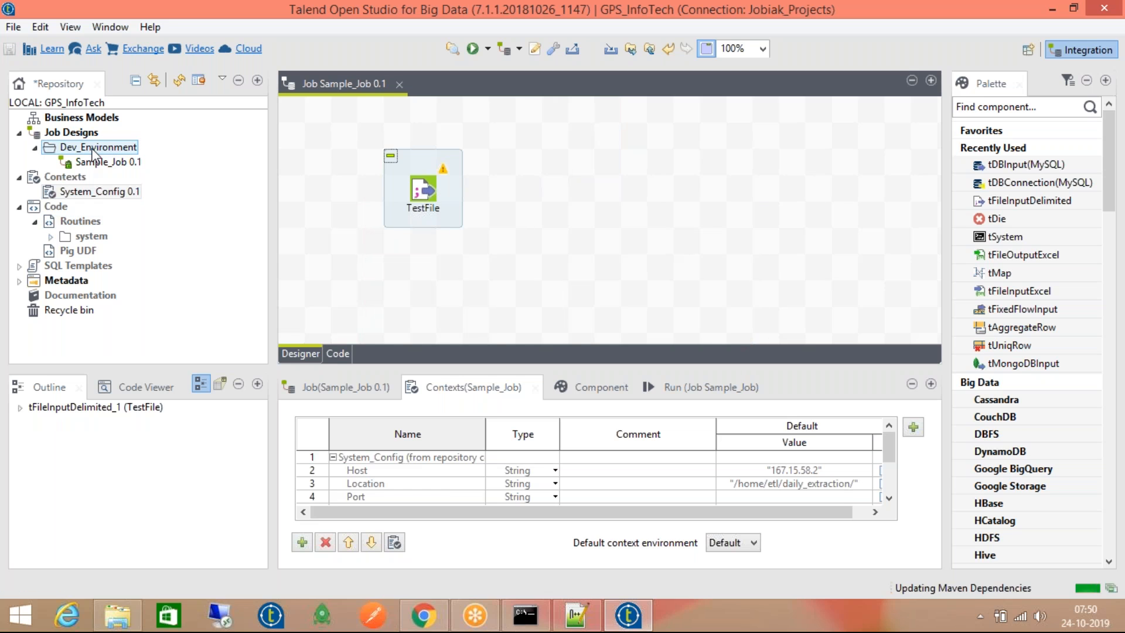
right_click(96, 163)
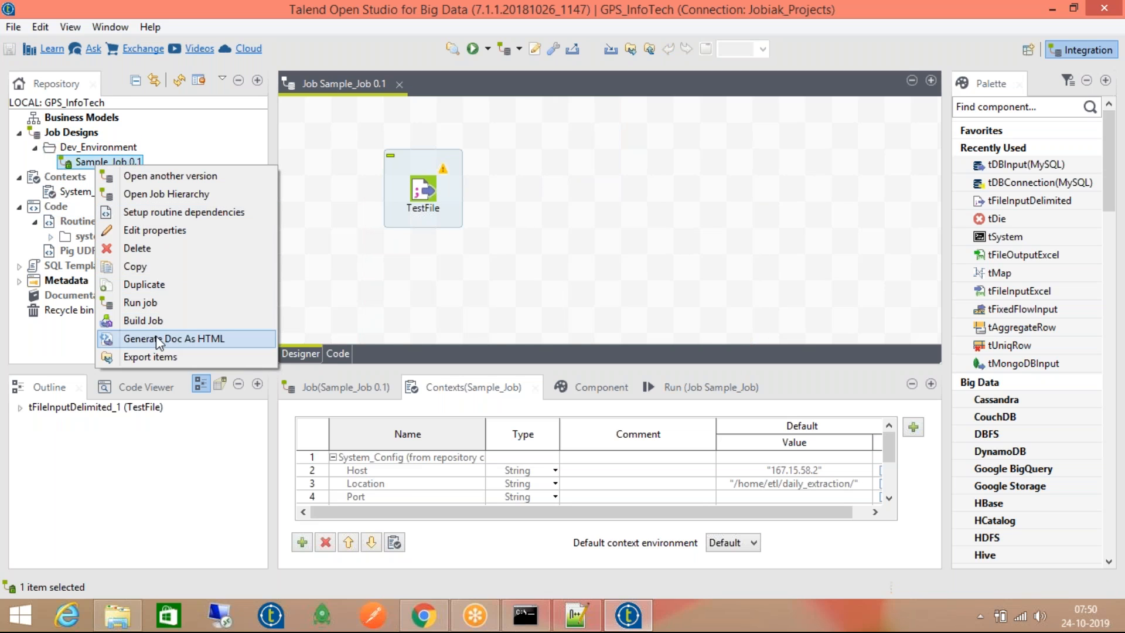
click(153, 321)
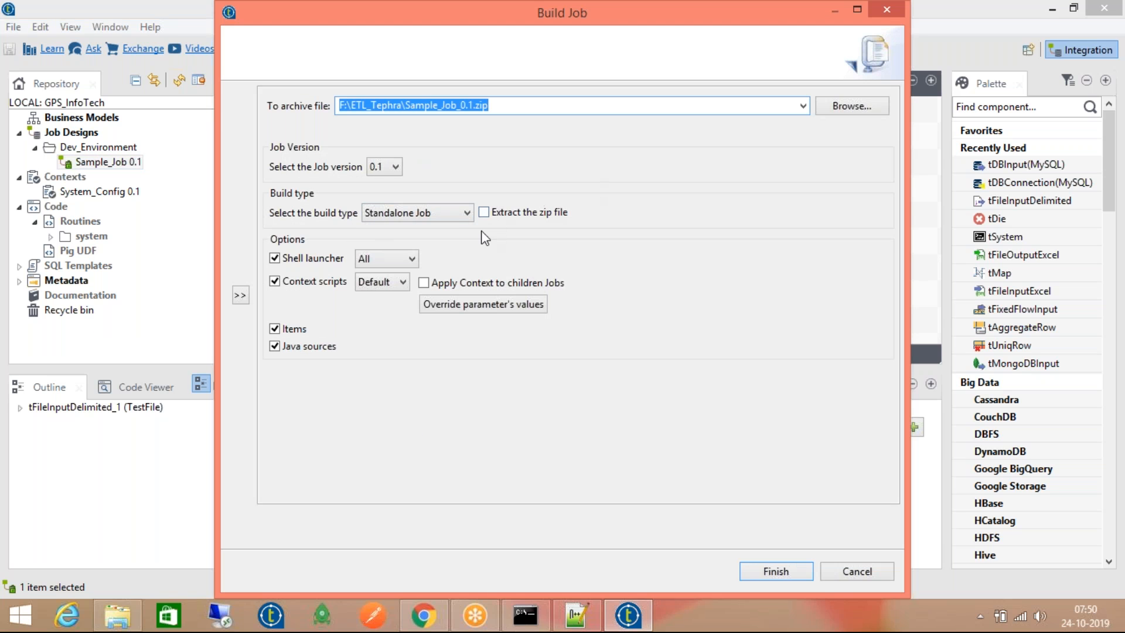
click(402, 282)
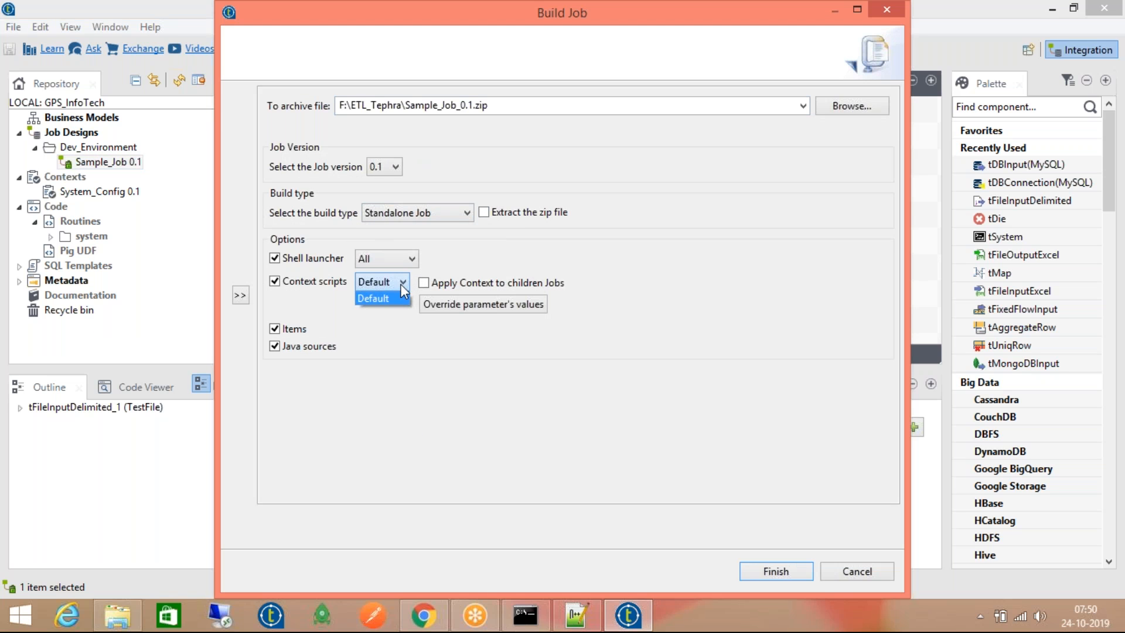
click(399, 298)
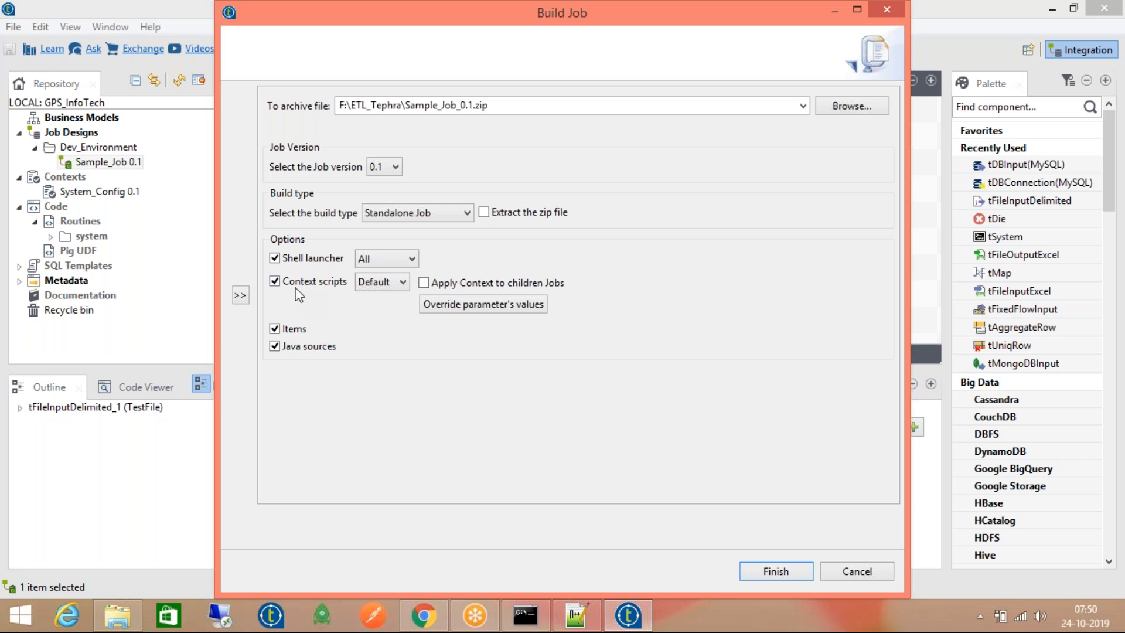
click(380, 287)
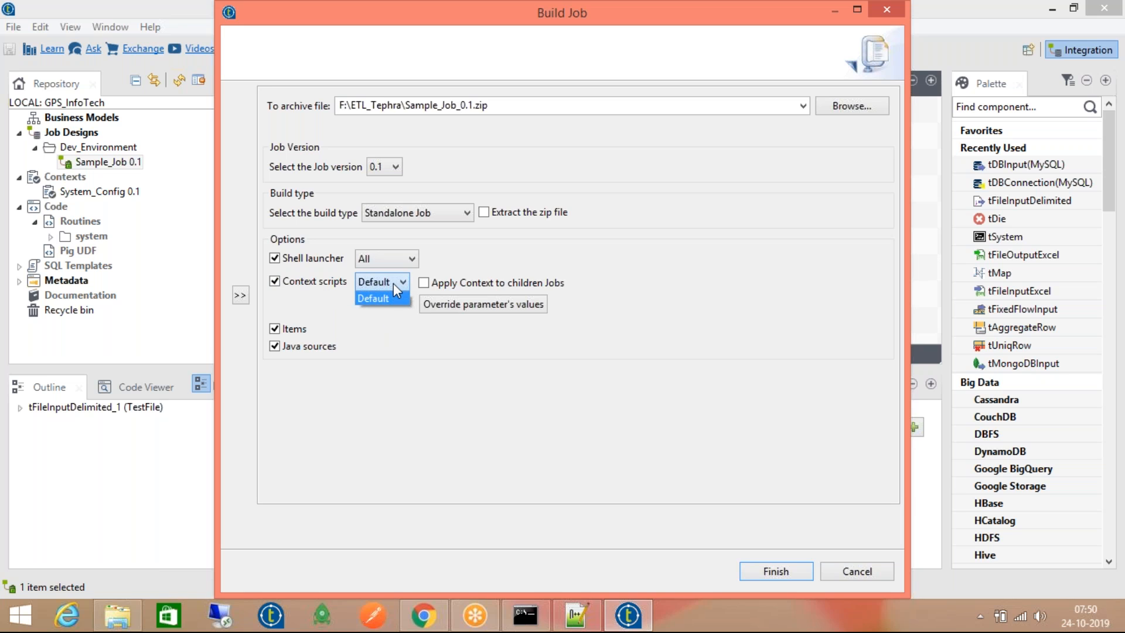
click(394, 296)
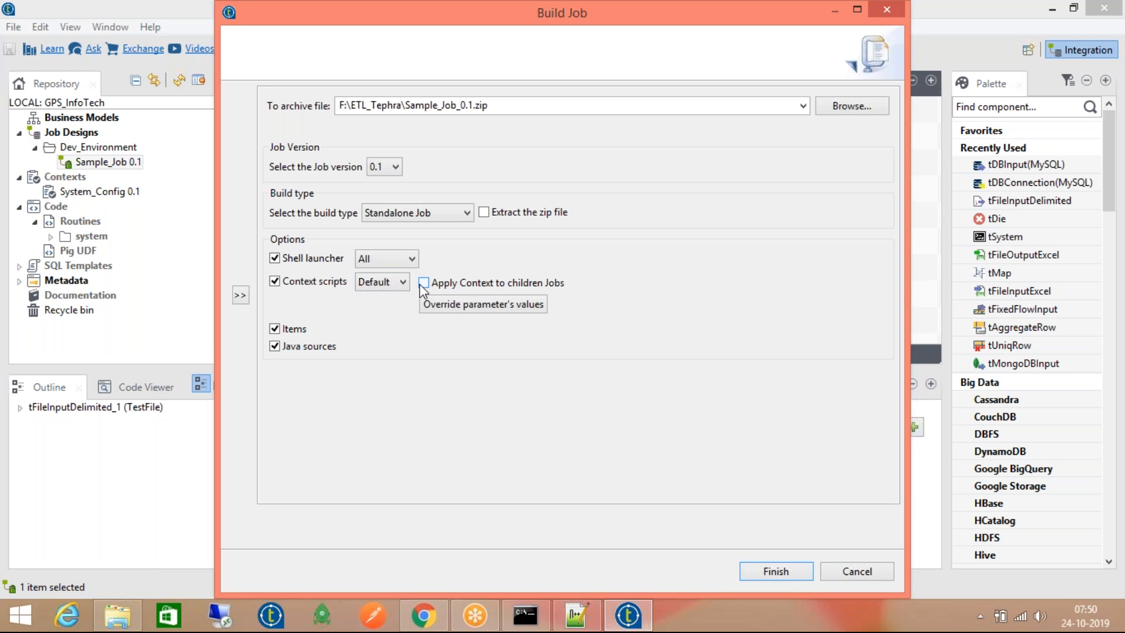
click(423, 289)
click(423, 287)
click(482, 305)
double_click(530, 105)
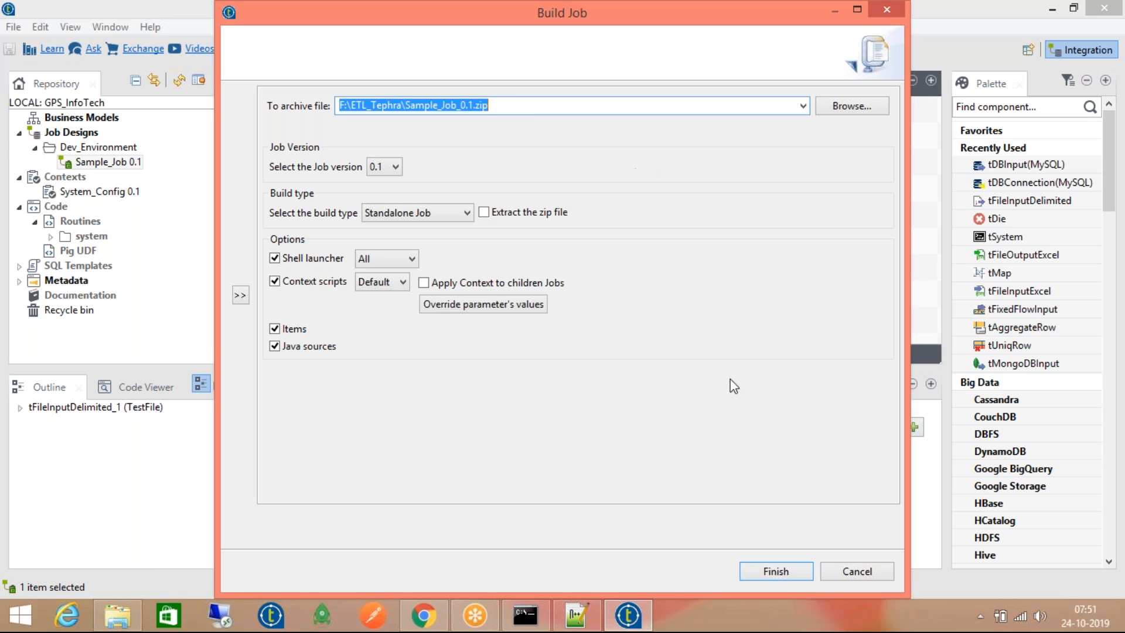
click(854, 572)
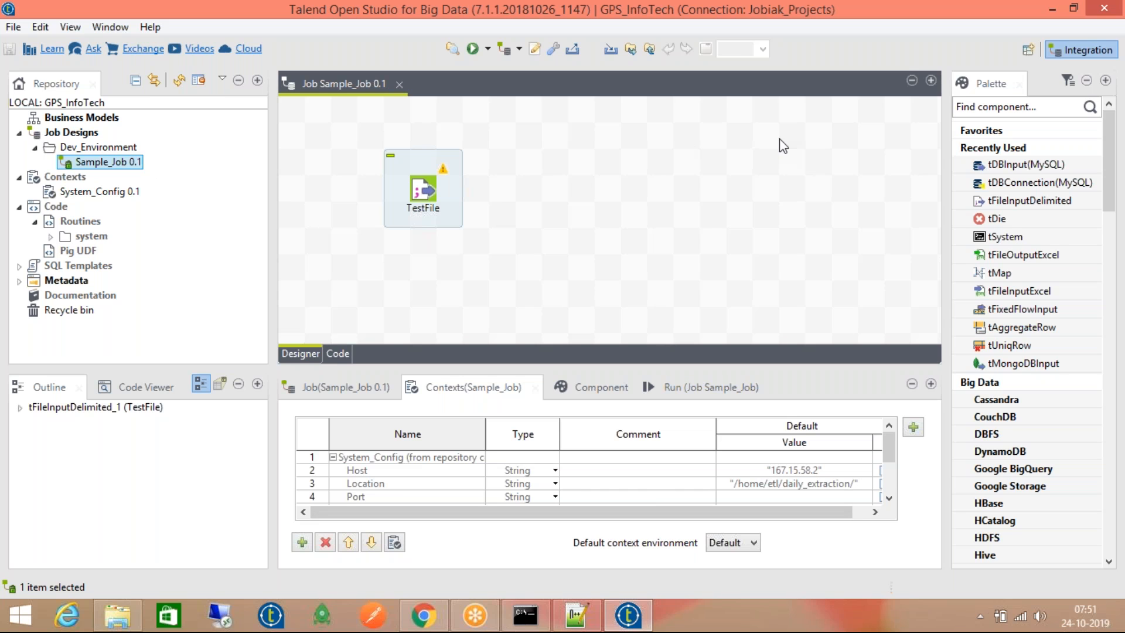
Collapse the Recently Used, Big Data, Business, Cloud, Databases NoSQL, File and Processing palette groups
click(1032, 104)
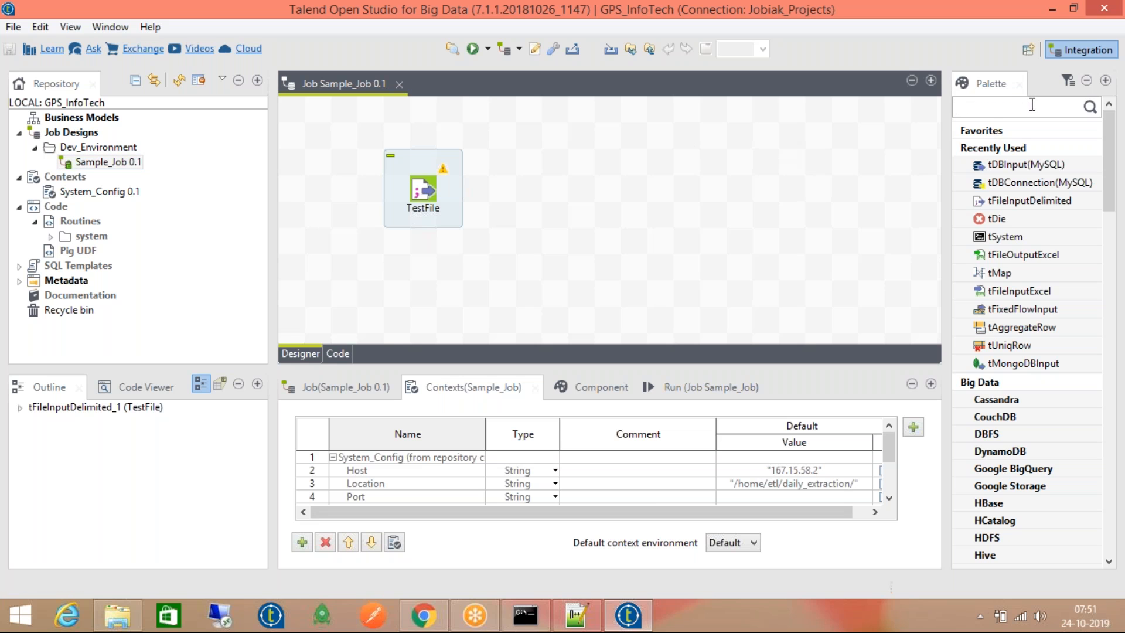
click(1016, 151)
click(1014, 167)
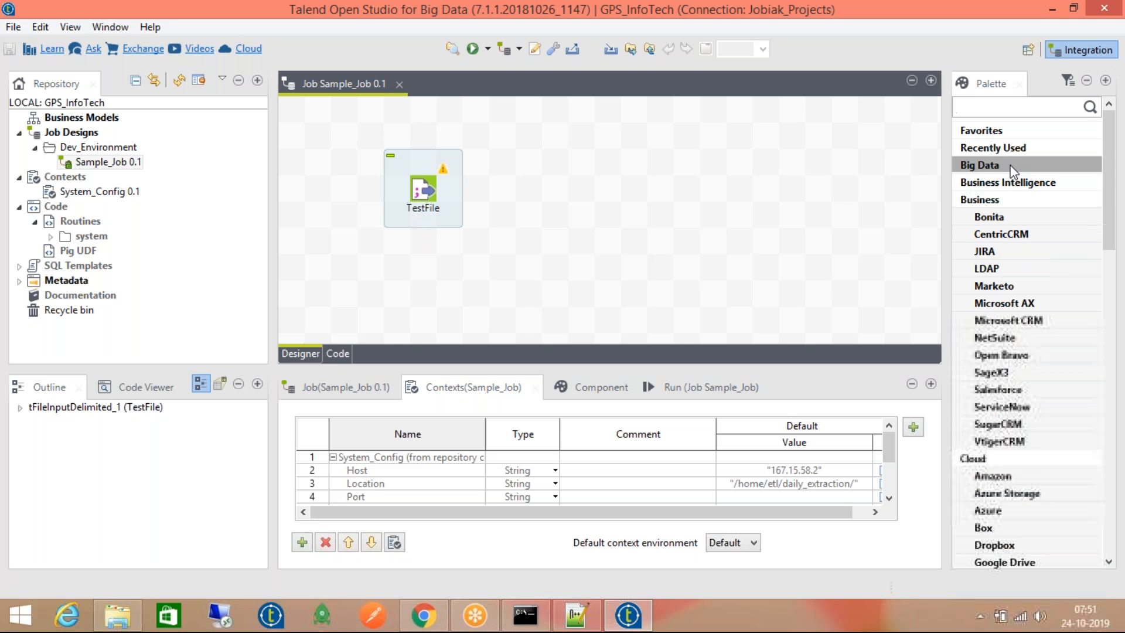
click(1011, 203)
click(1015, 218)
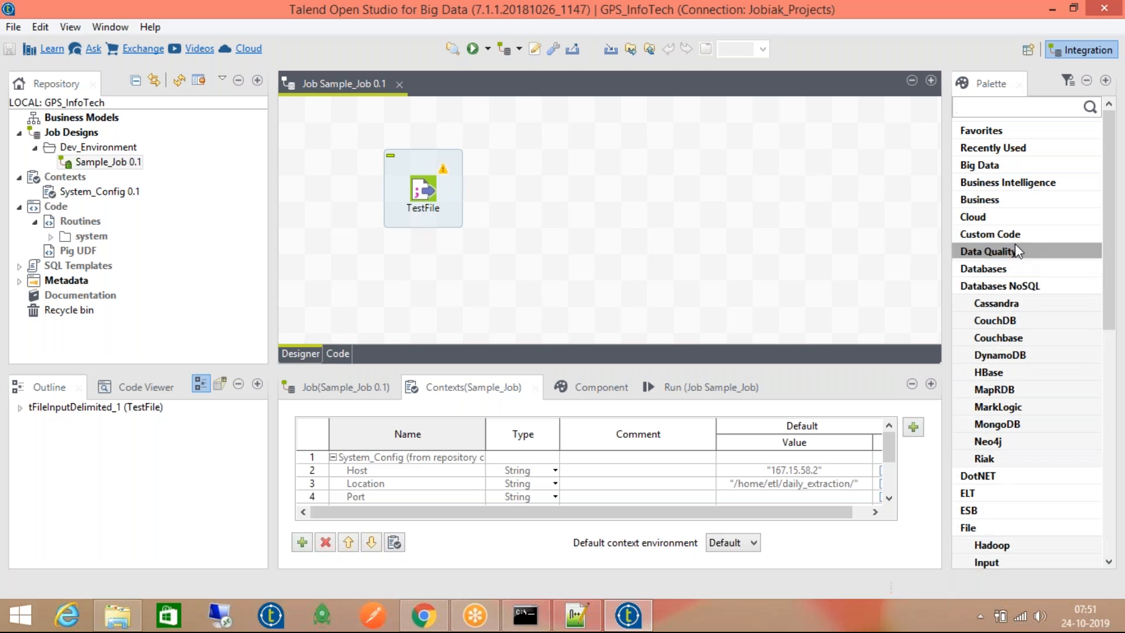
click(1015, 287)
click(1012, 357)
click(1011, 443)
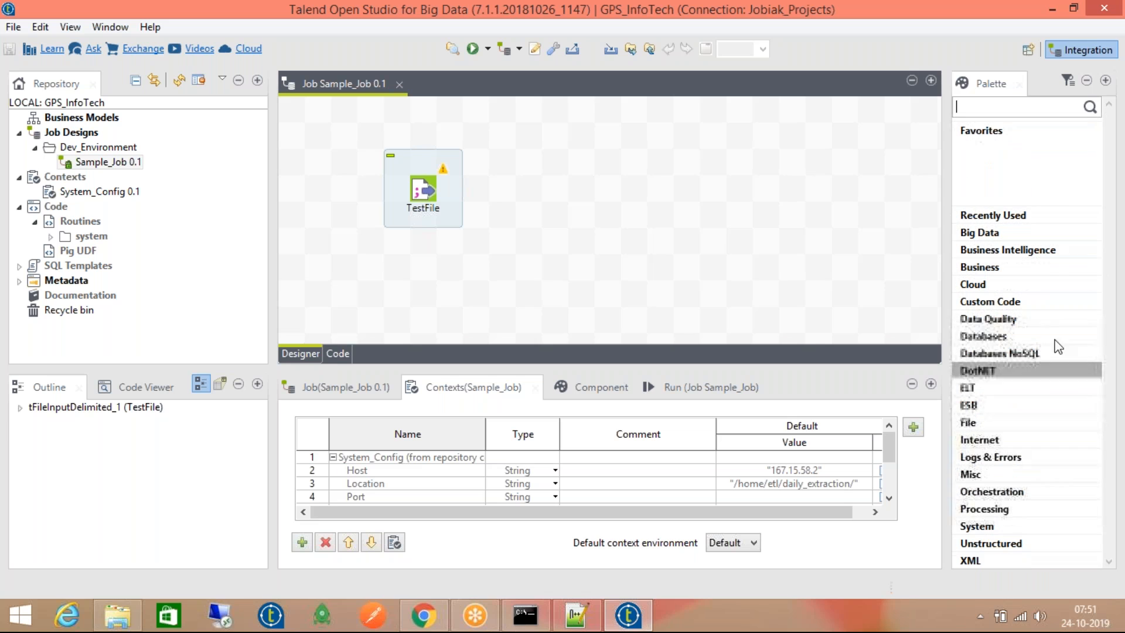
Search the palette for tMap, then clear the search
click(1034, 104)
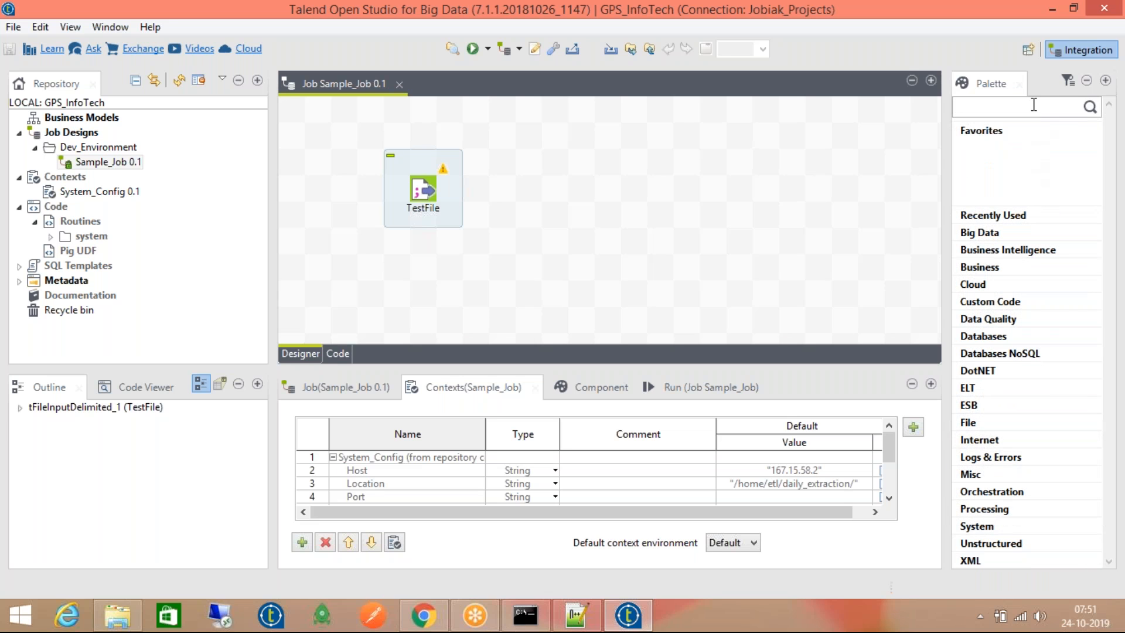
text(tMap)
key(Return)
key(ctrl+a)
key(BackSpace)
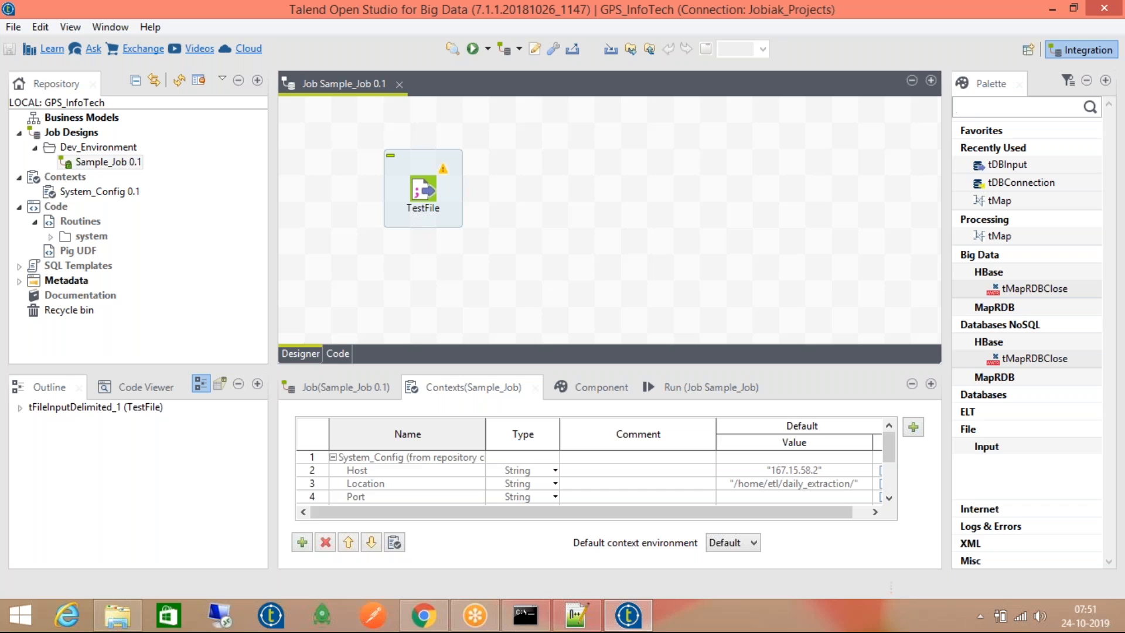
Filter the palette by tOracle and browse database components like tDBBulkExec and tDBColumnList
text(tOracle)
key(Return)
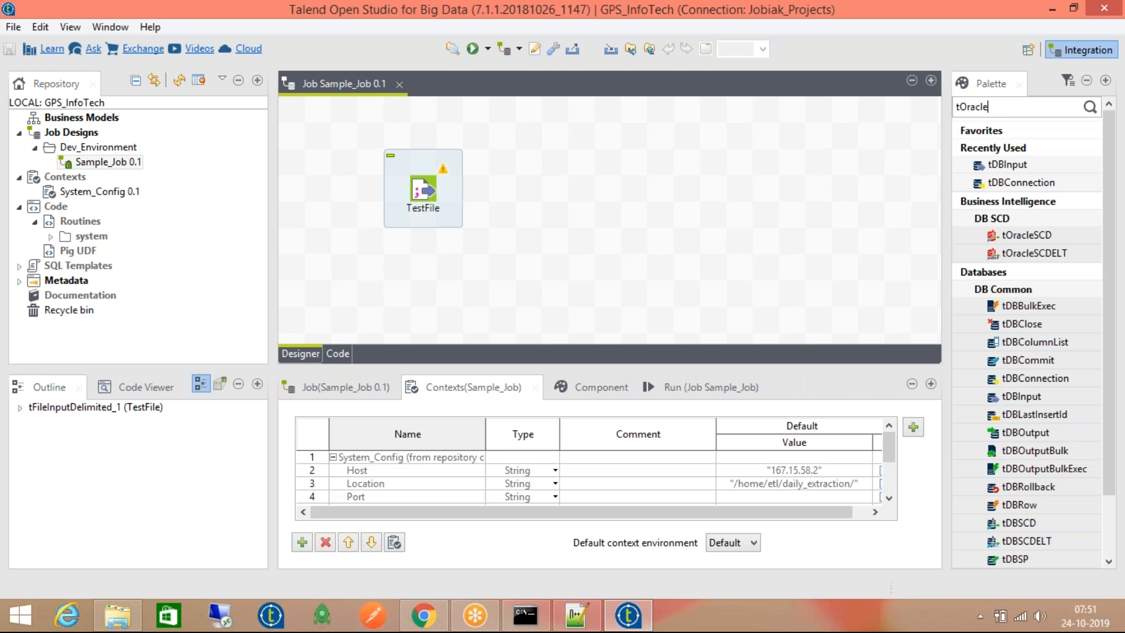
click(1031, 202)
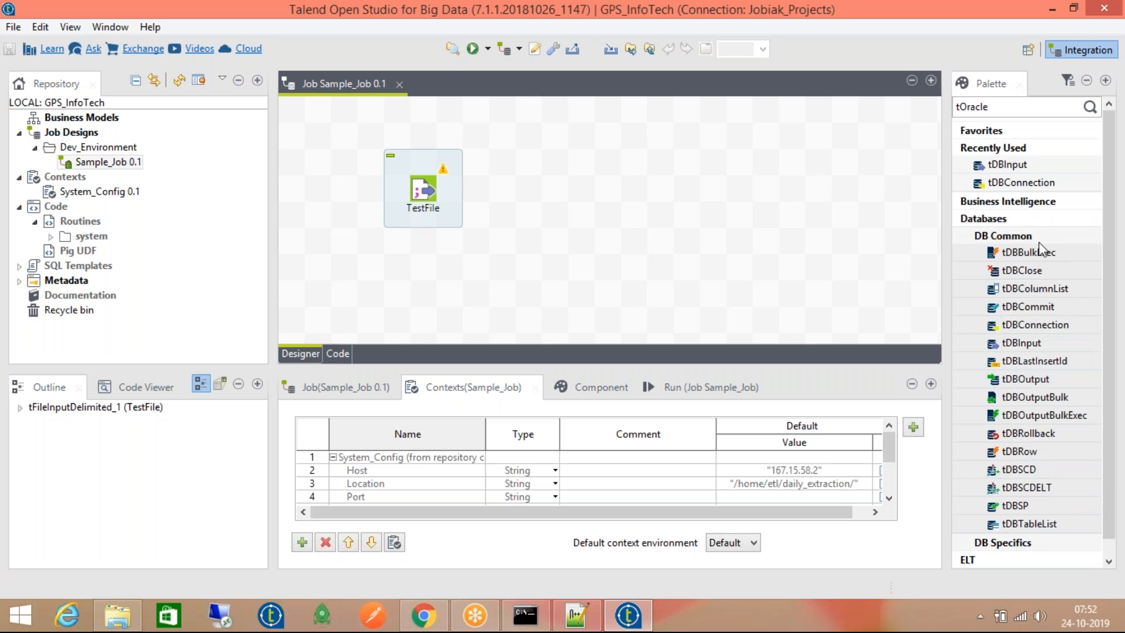
click(1054, 251)
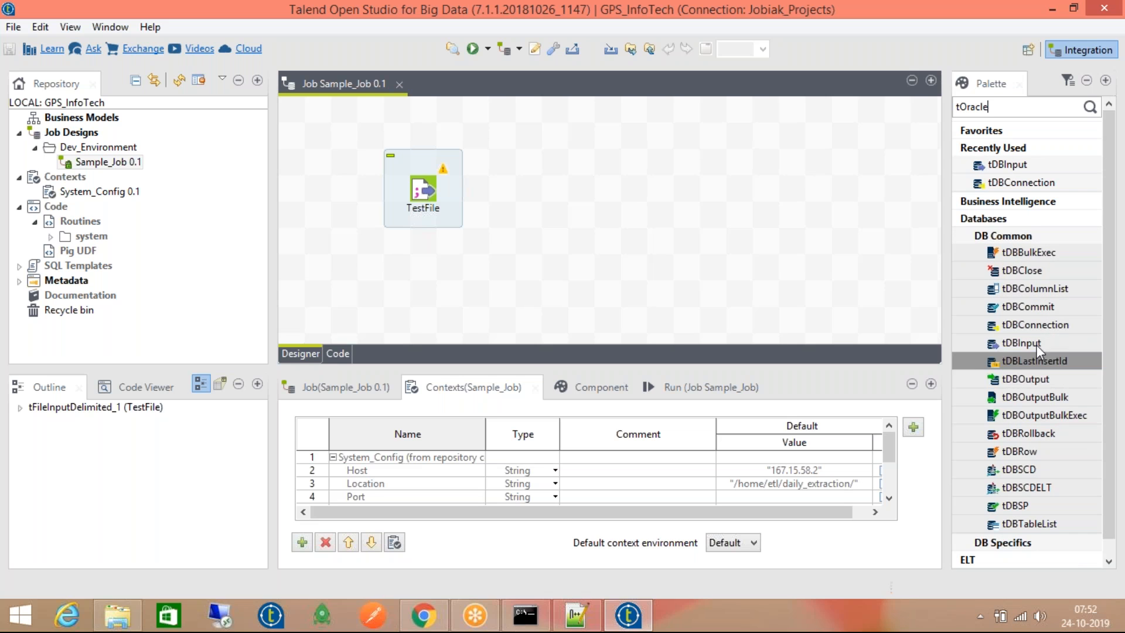
click(1034, 289)
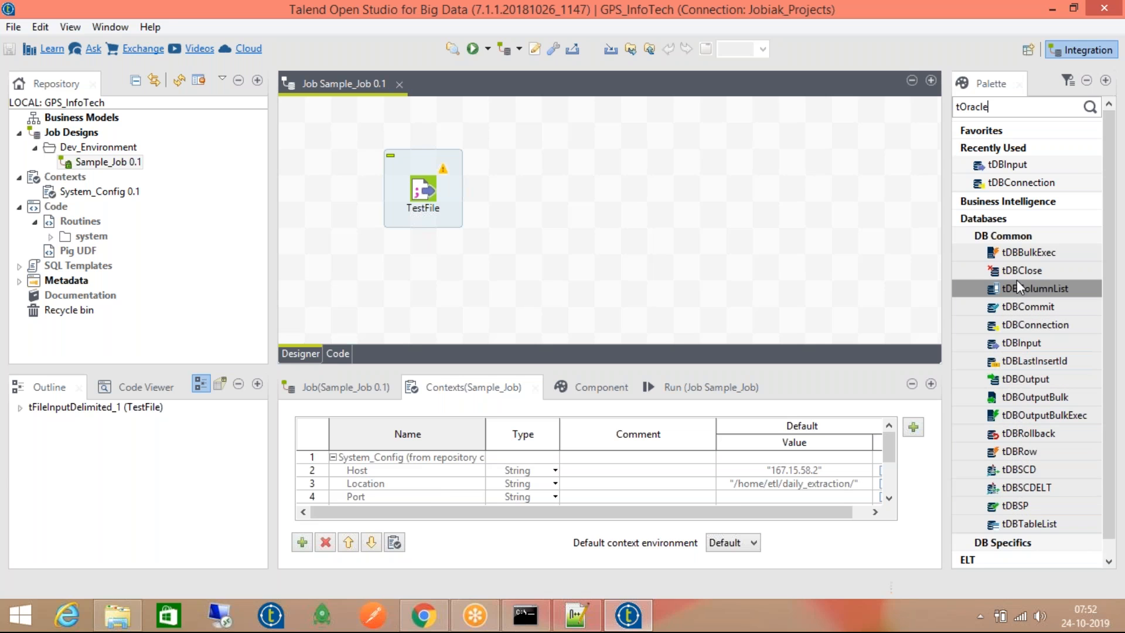
Add a tDBClose component to the job and apply Oracle as its database
drag(1018, 272, 651, 189)
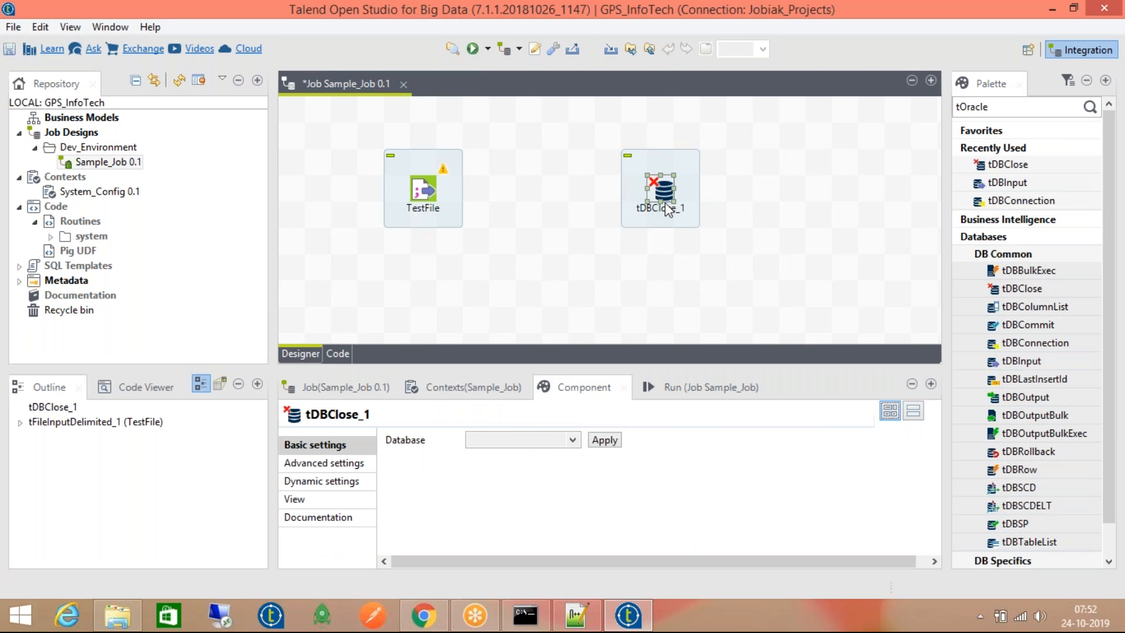
click(534, 438)
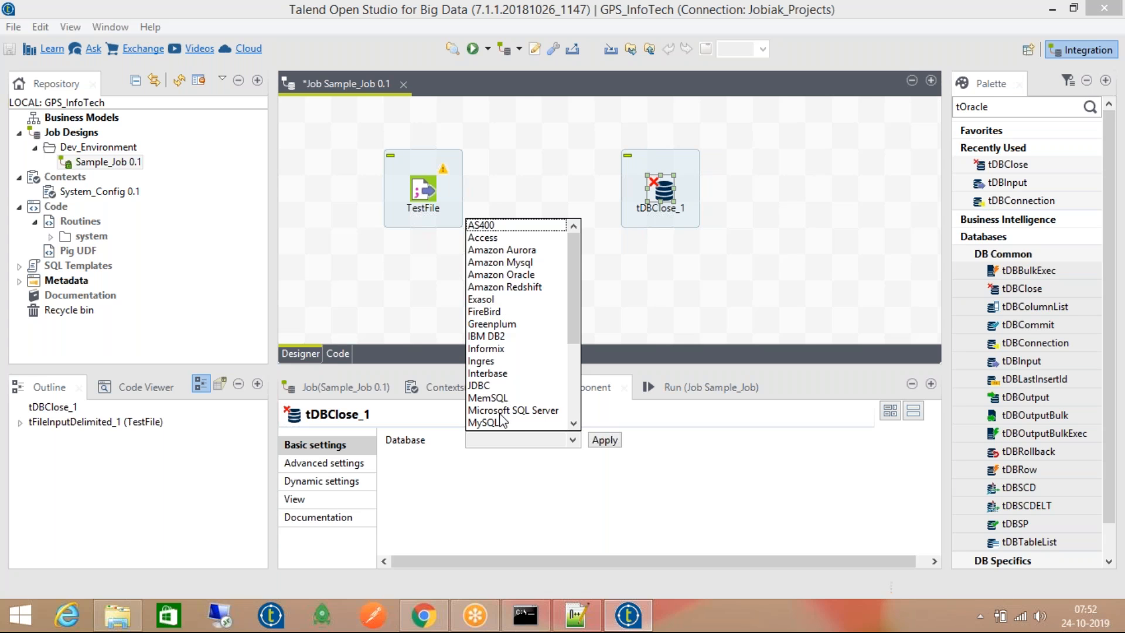
scroll(510, 413, down, 1)
scroll(515, 405, down, 3)
scroll(517, 388, up, 4)
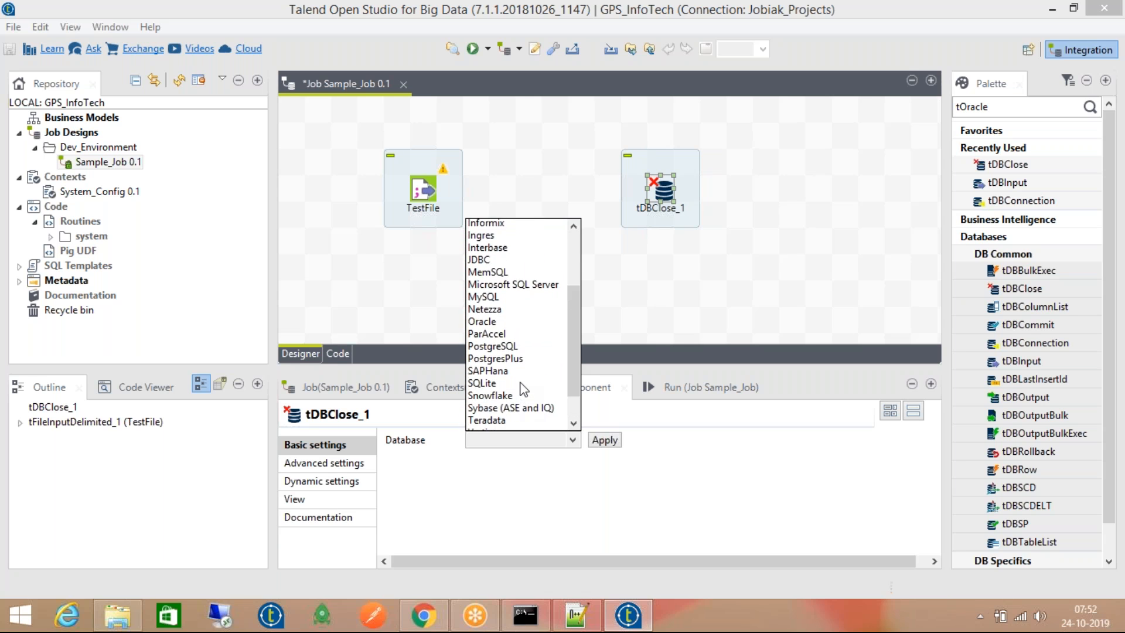
scroll(545, 363, down, 4)
scroll(558, 375, up, 1)
scroll(557, 375, up, 3)
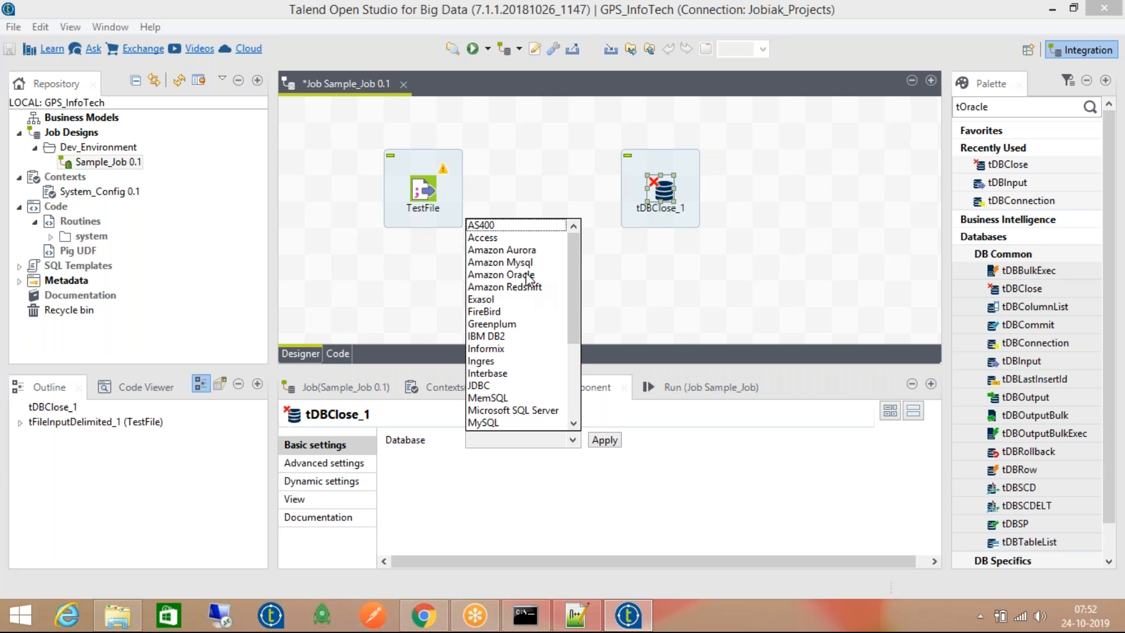
scroll(527, 334, down, 2)
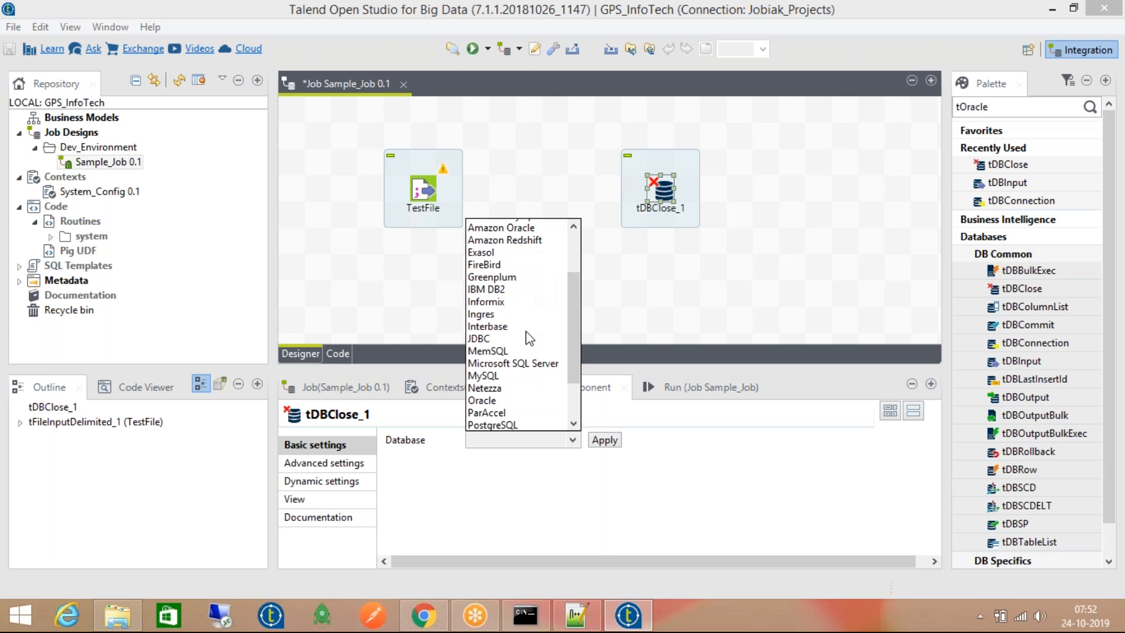
scroll(525, 359, down, 2)
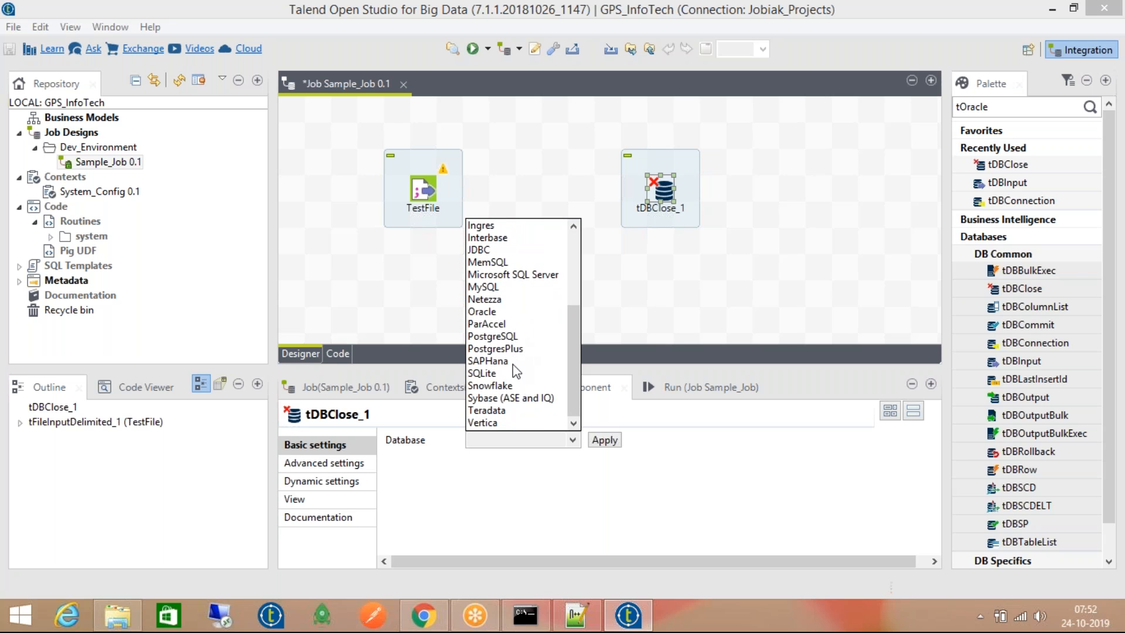
scroll(522, 319, up, 2)
scroll(521, 311, up, 3)
scroll(521, 311, down, 3)
scroll(523, 317, down, 1)
click(516, 338)
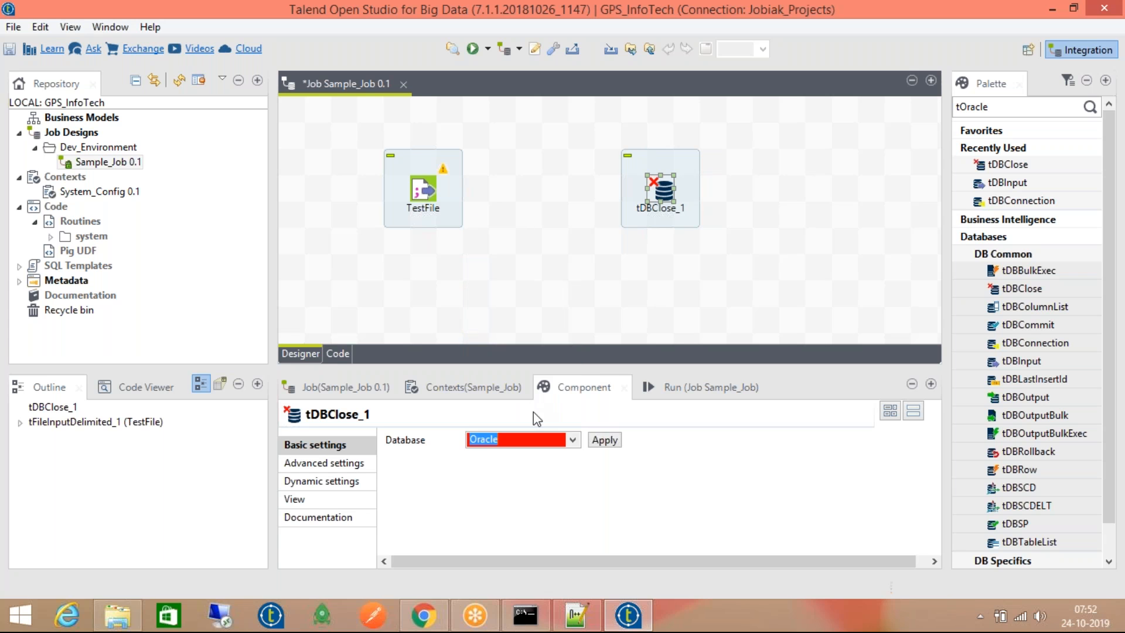
click(611, 444)
Review tDBClose_1's Oracle component settings
click(507, 460)
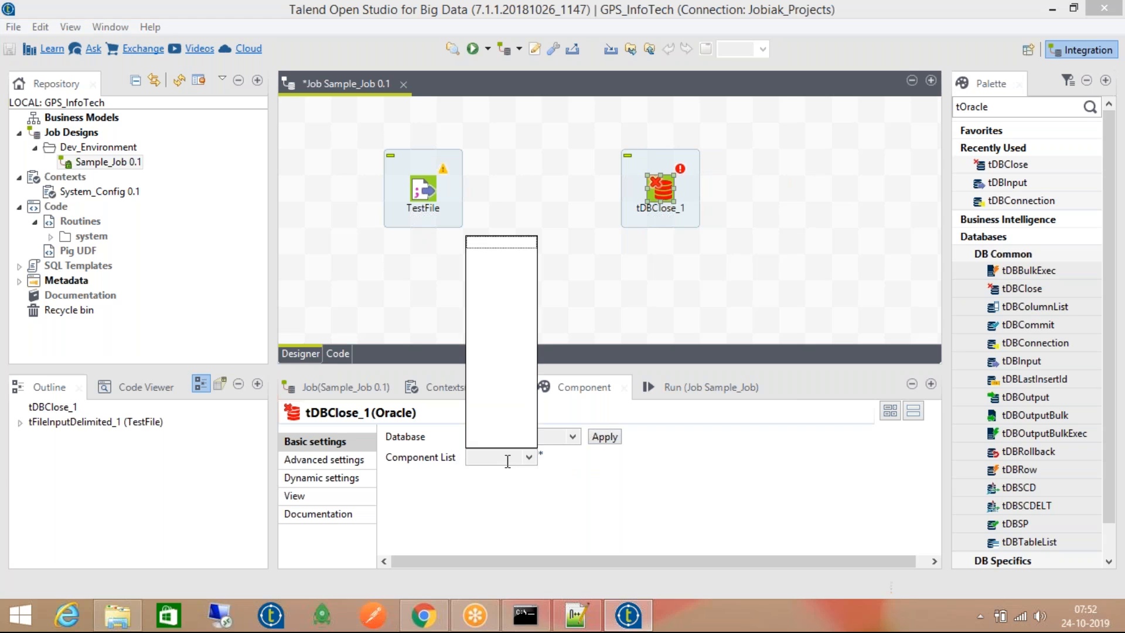
click(684, 276)
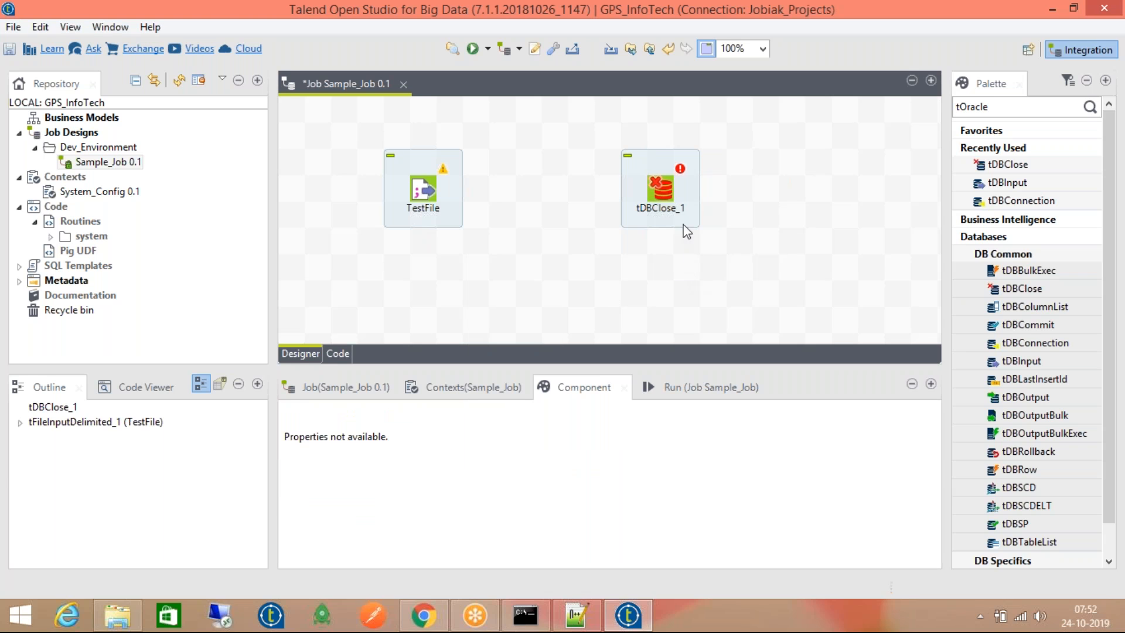
click(661, 188)
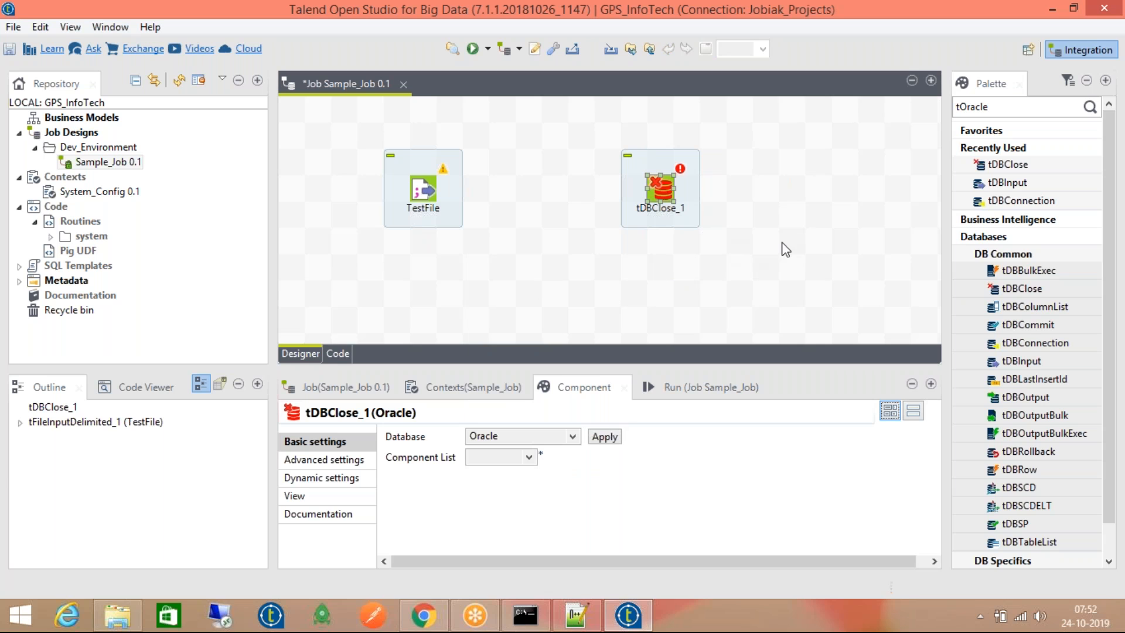
Add an Oracle tDBConnection to the job and list its missing ojdbc8-12.2.0.1.jar module
drag(1008, 200, 533, 246)
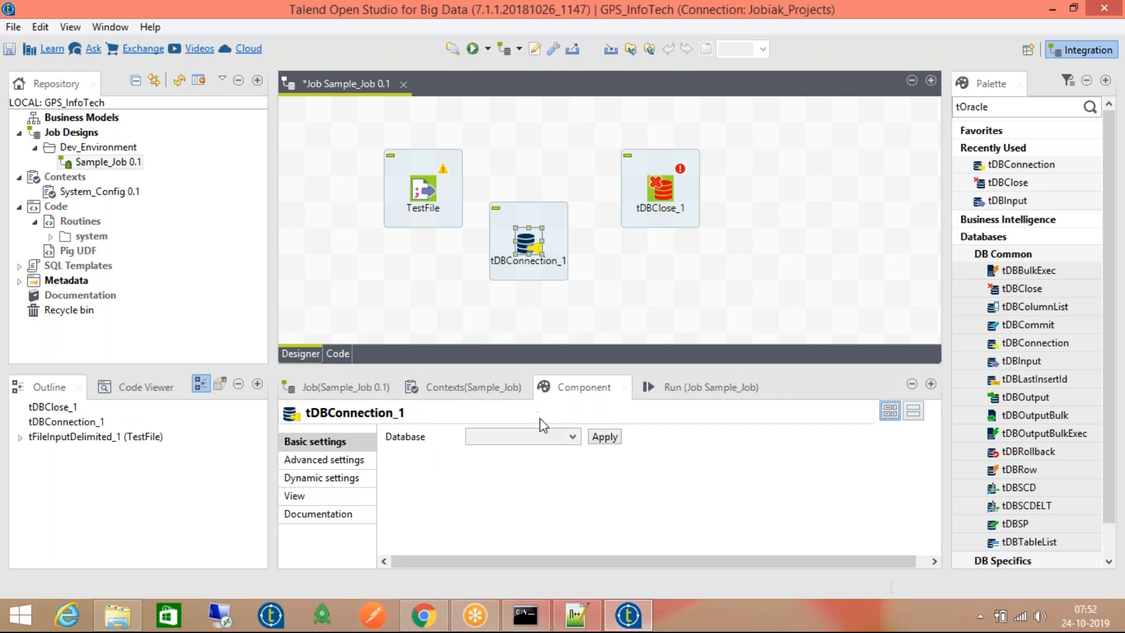
click(545, 440)
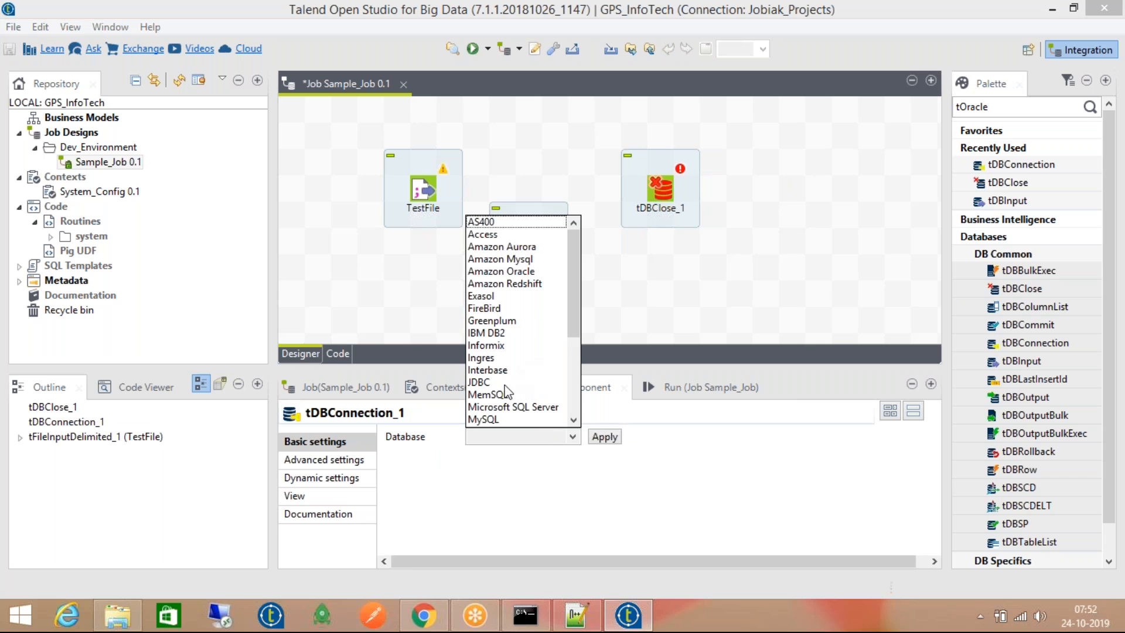
scroll(507, 391, down, 2)
click(507, 369)
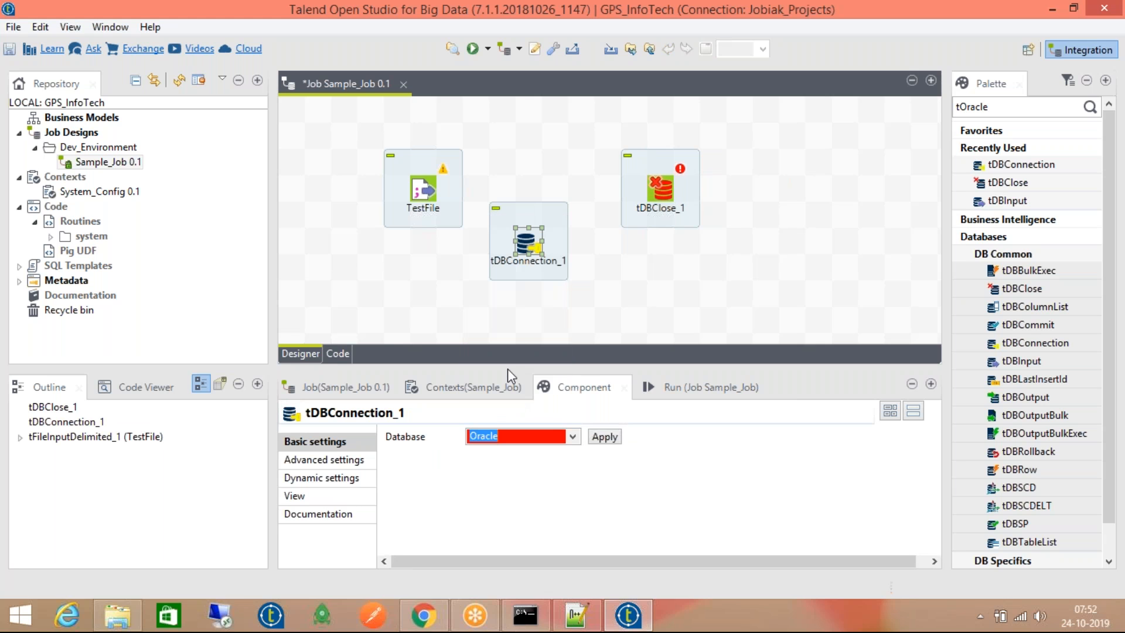
click(601, 437)
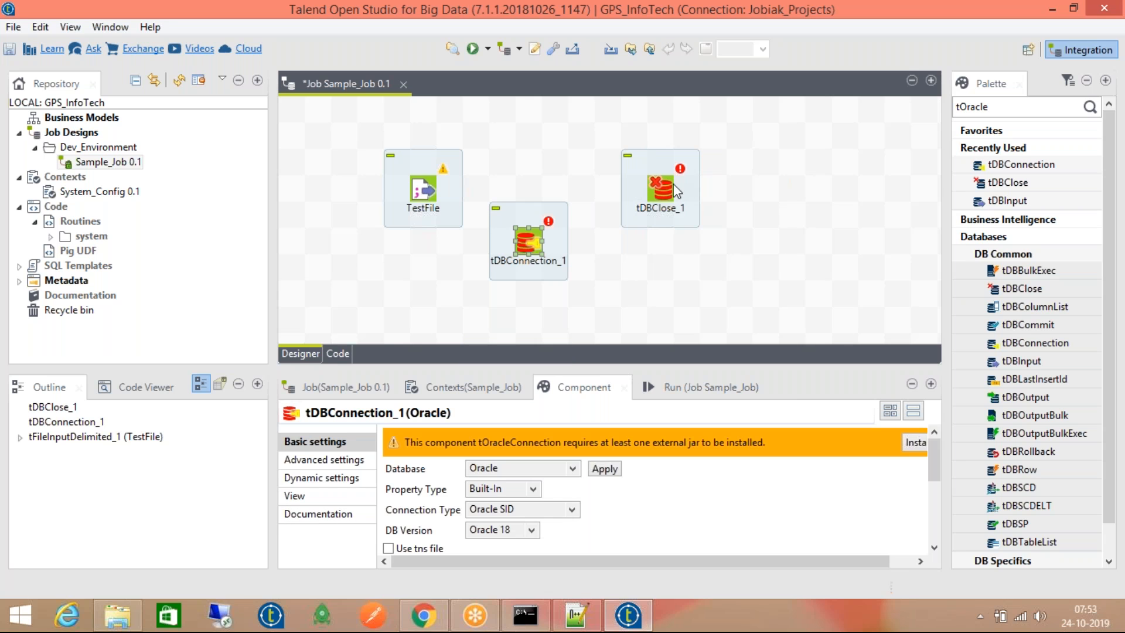
drag(677, 563, 744, 571)
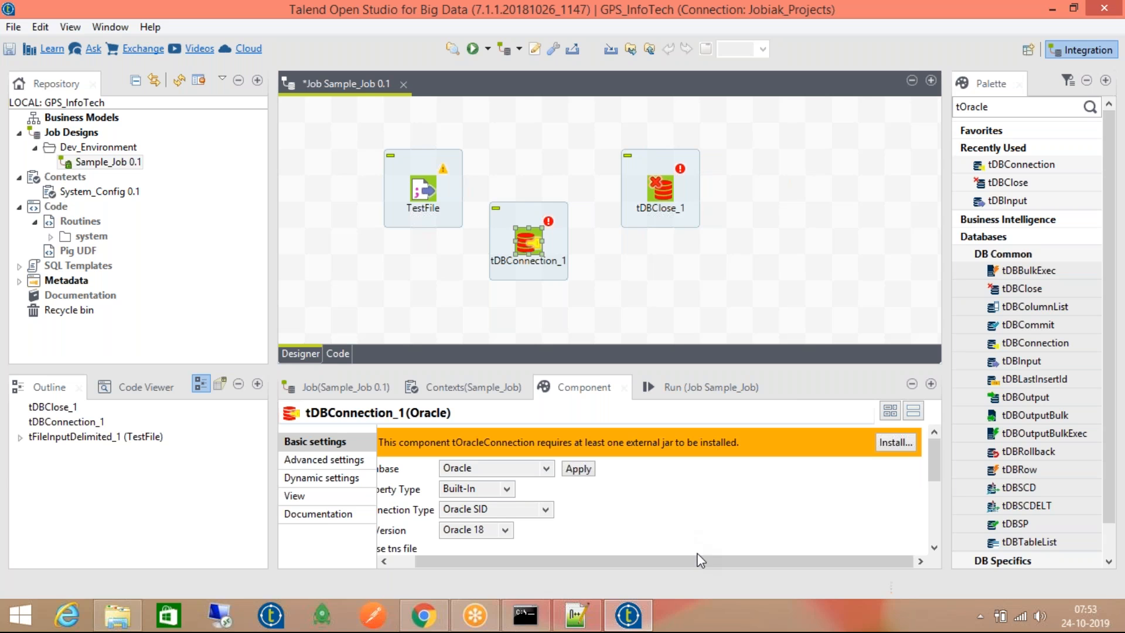
click(884, 447)
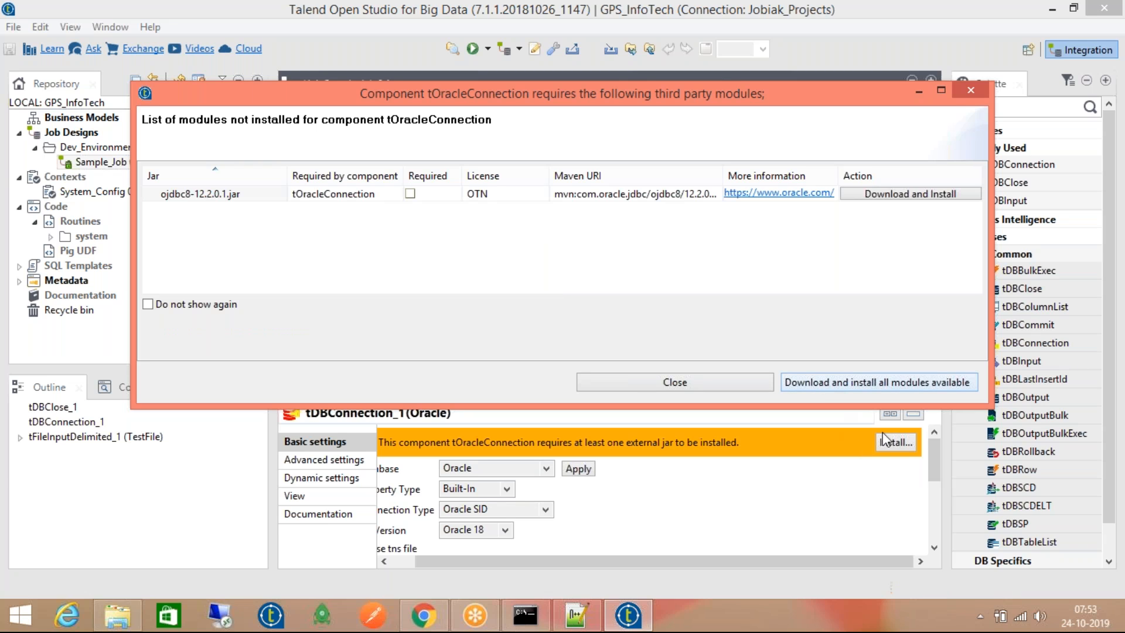
Download and install the ojdbc8 module, then display tDBClose_1's settings
click(901, 385)
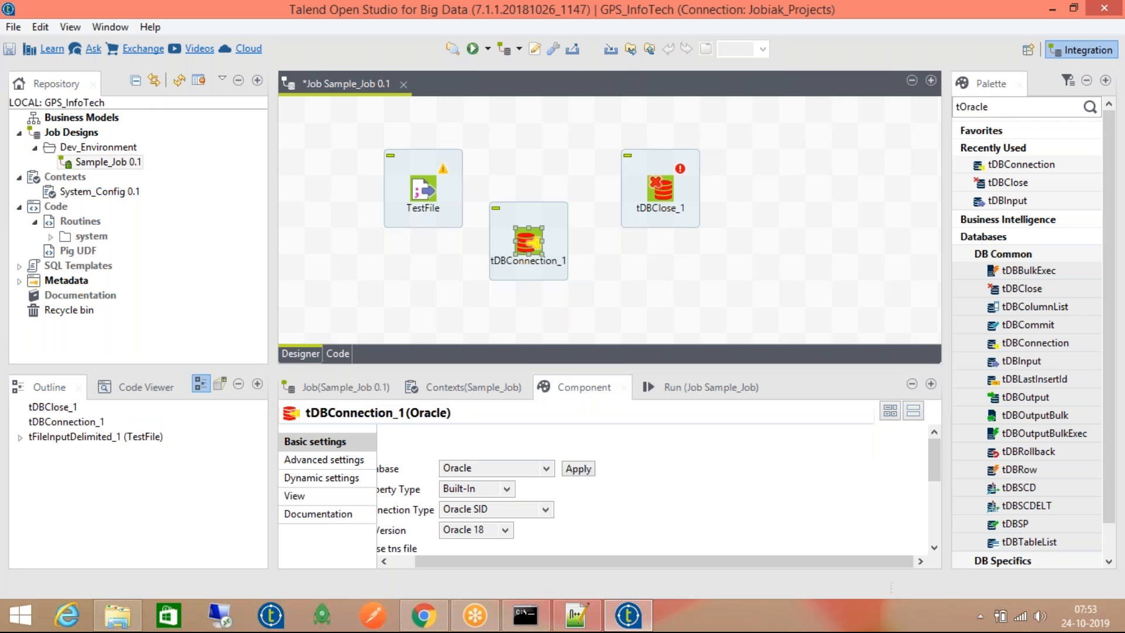
click(627, 227)
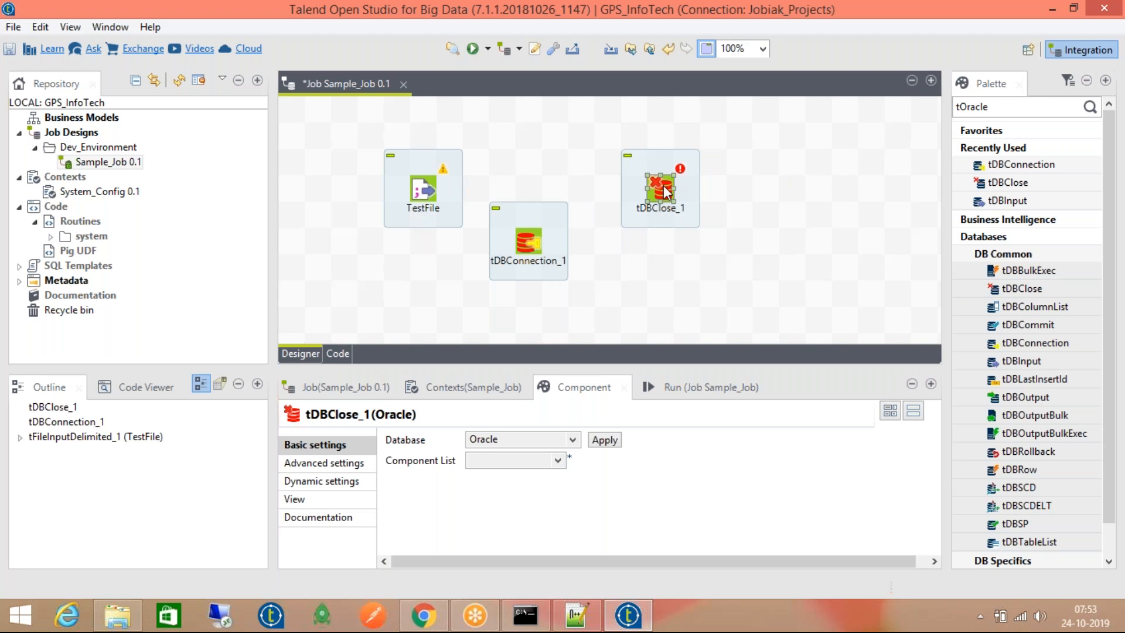
Move tDBClose_1 level with tDBConnection_1 and display tDBConnection_1's Oracle settings
drag(667, 192, 667, 245)
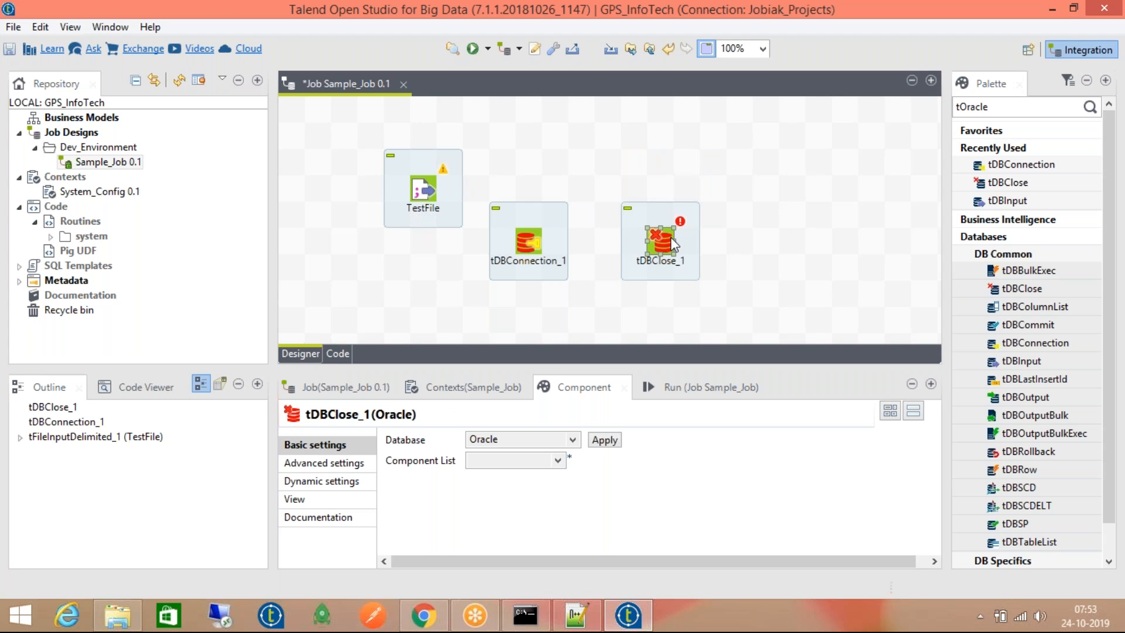
click(528, 239)
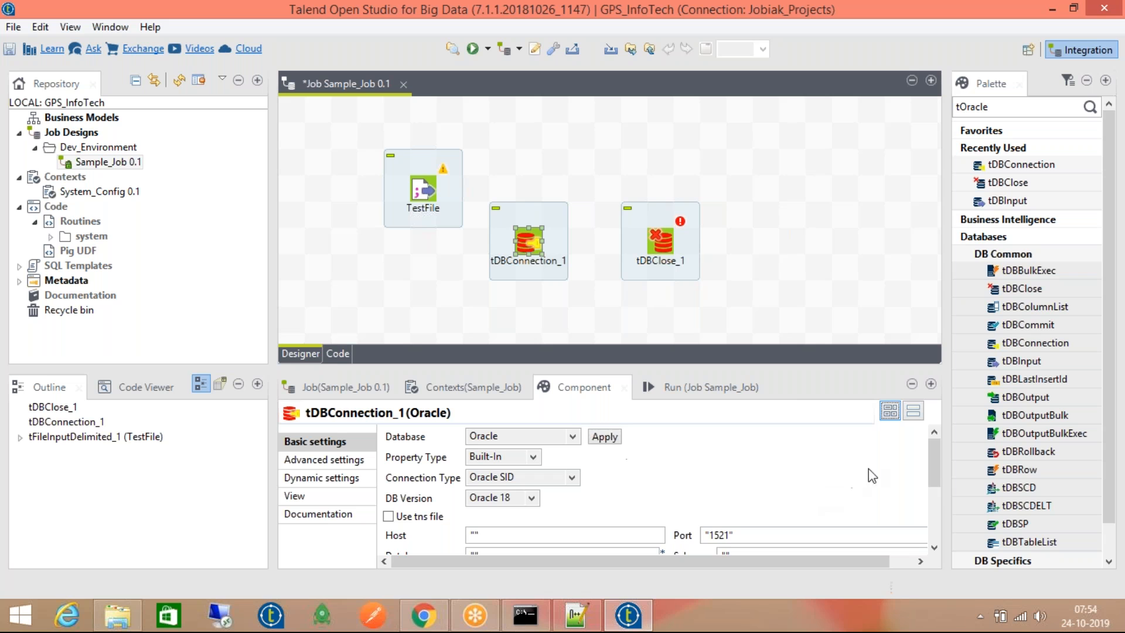
Set tDBConnection_1's DB Version to Oracle 11 and list the missing ojdbc6.jar module
drag(932, 459, 926, 477)
click(514, 446)
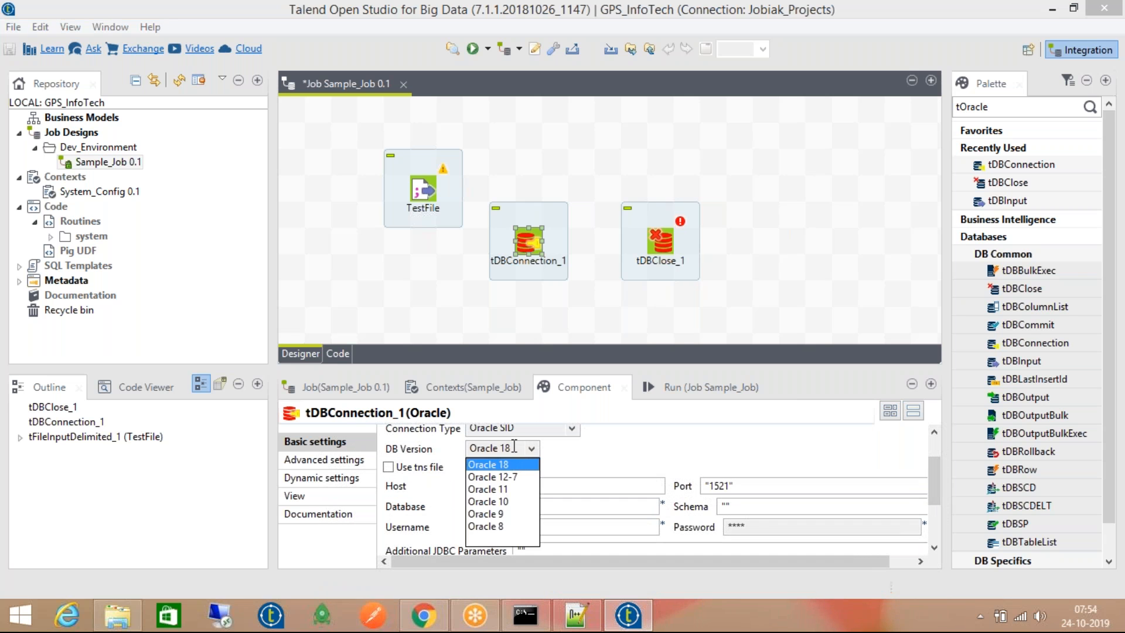
click(601, 473)
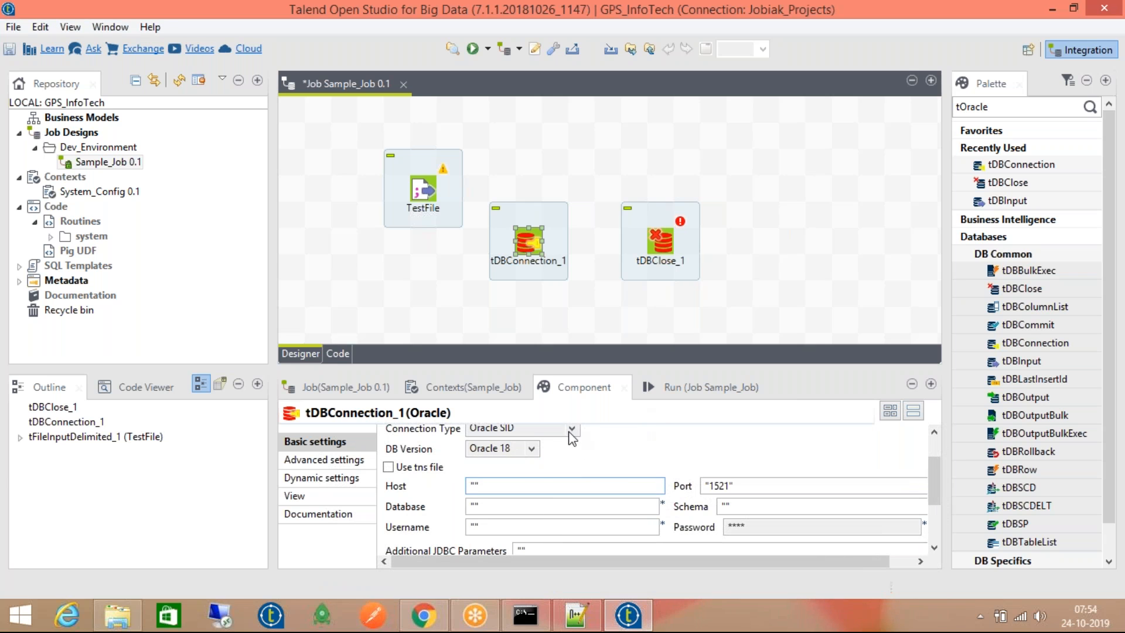
click(519, 447)
click(515, 488)
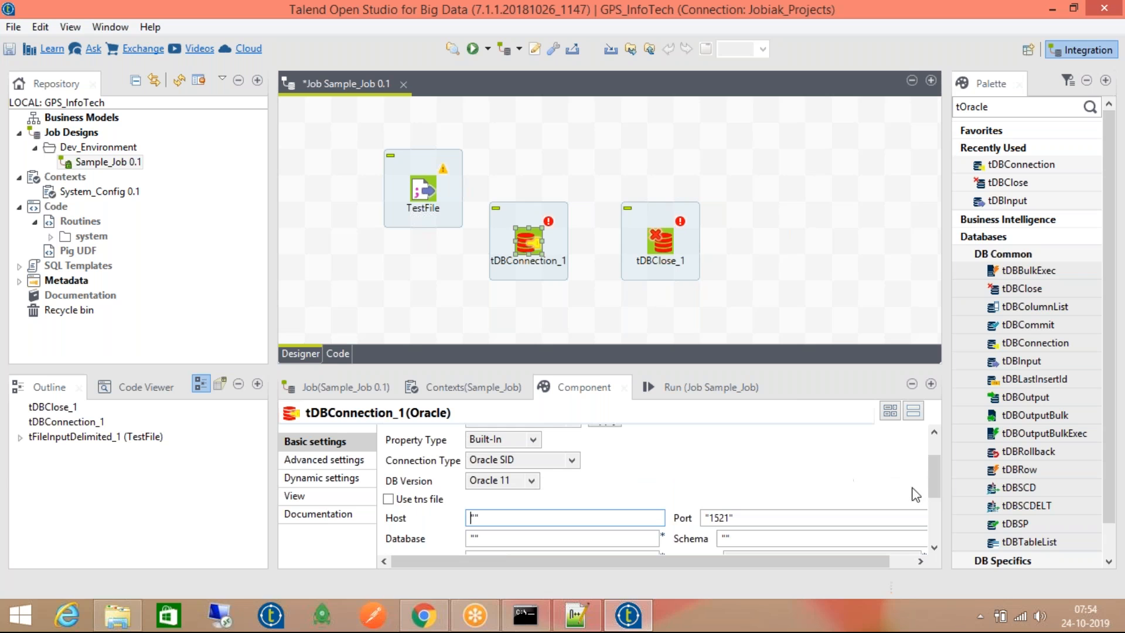
drag(932, 492, 930, 463)
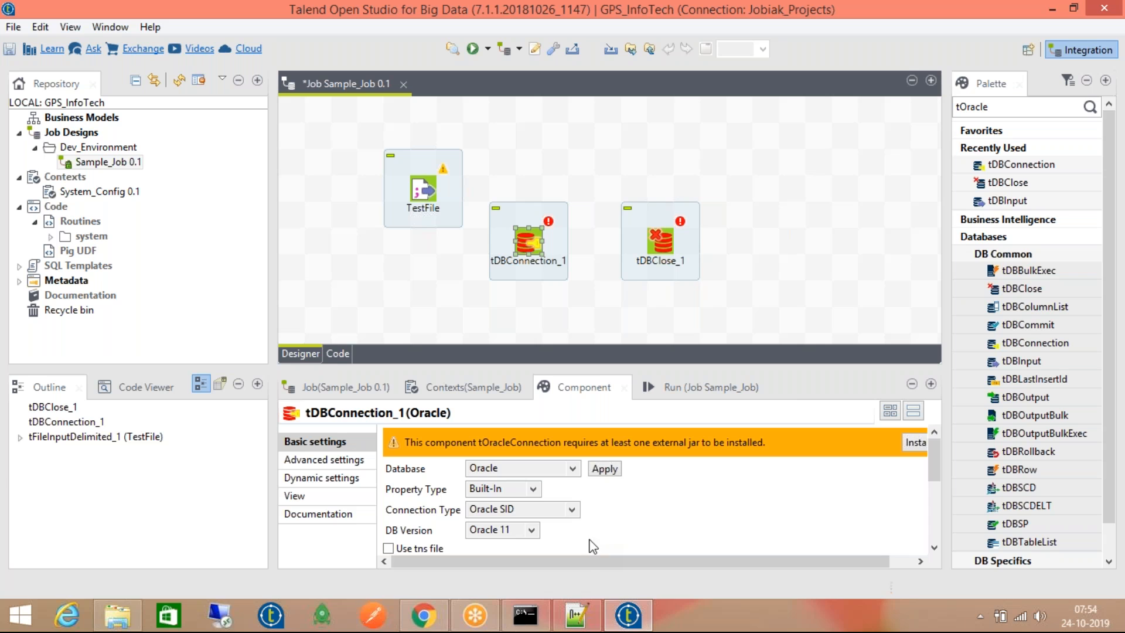
click(509, 529)
click(524, 439)
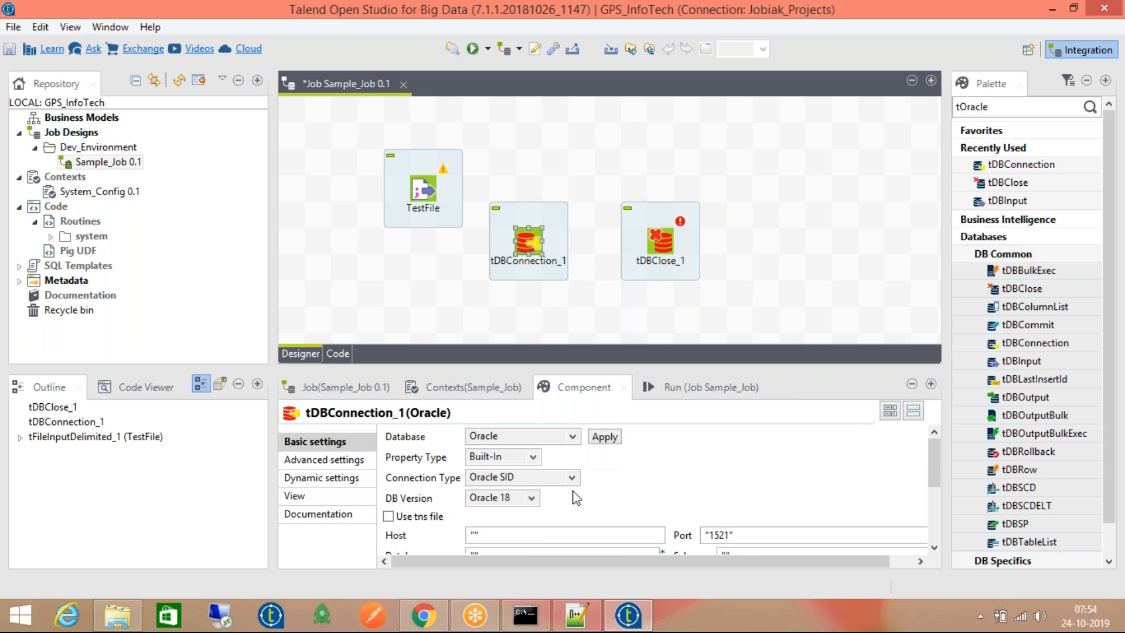
click(518, 497)
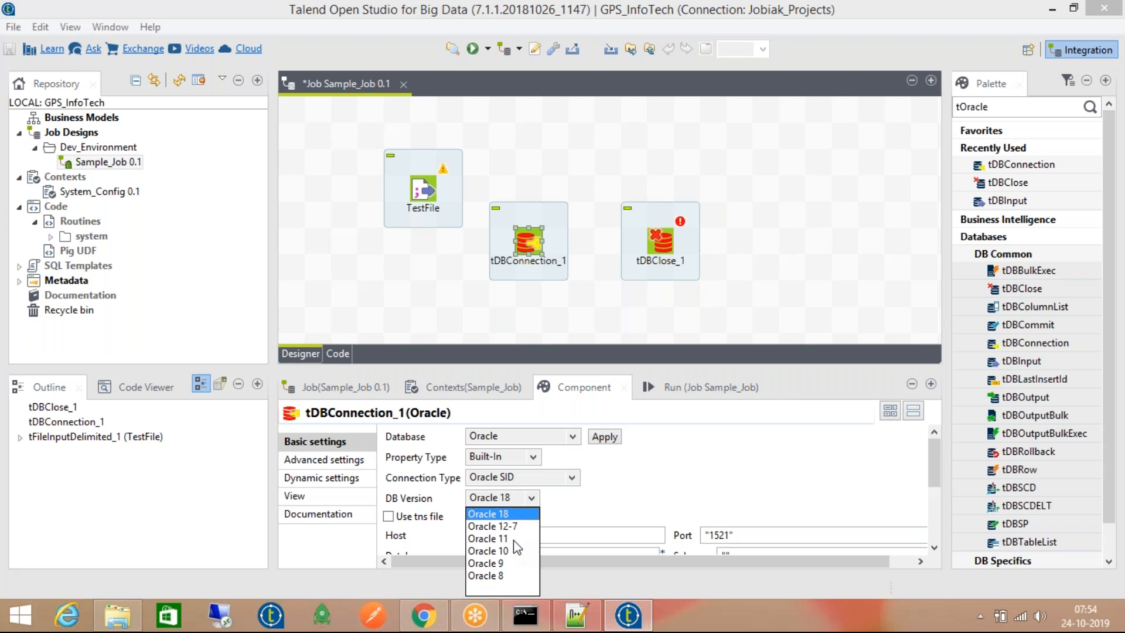
click(515, 539)
drag(615, 564, 711, 566)
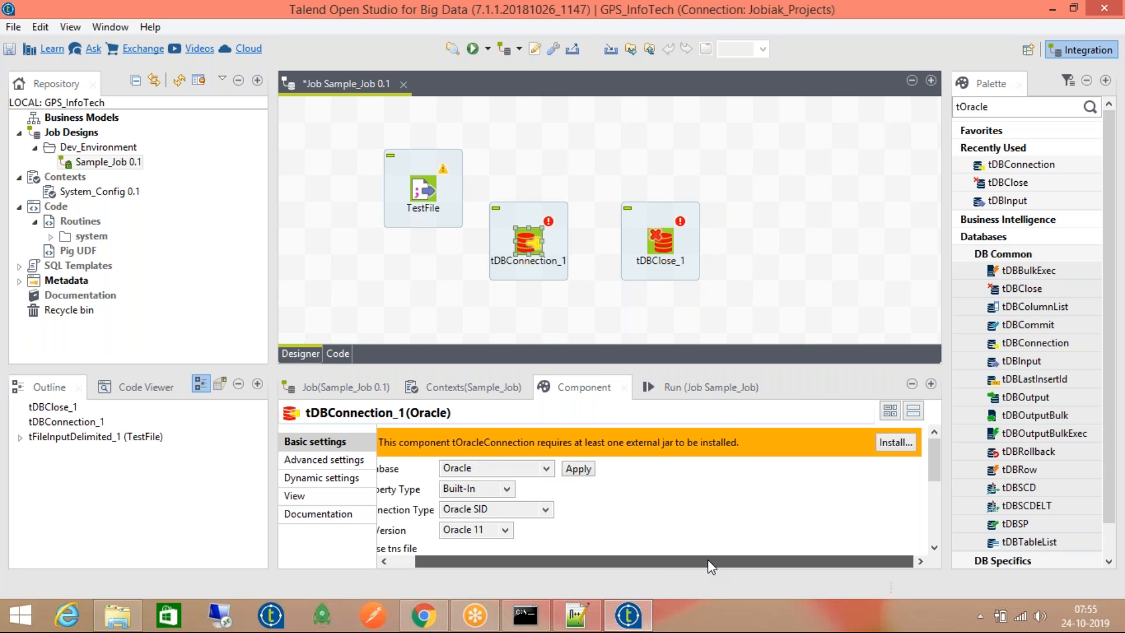
click(895, 442)
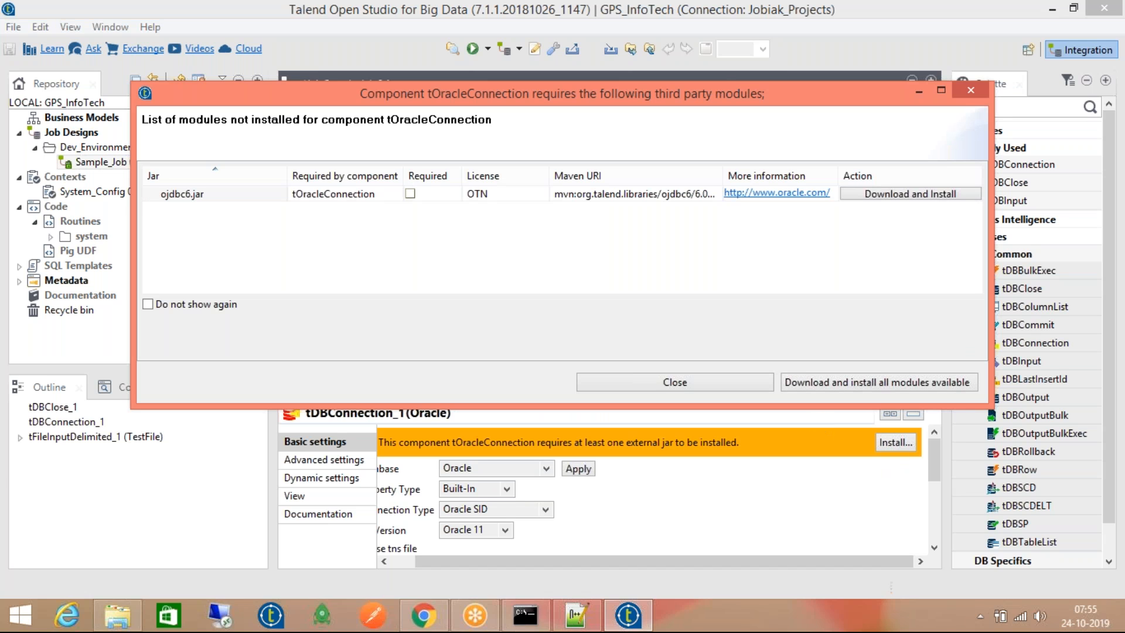
Download and install the ojdbc6 module, then display tDBClose_1's settings
click(909, 378)
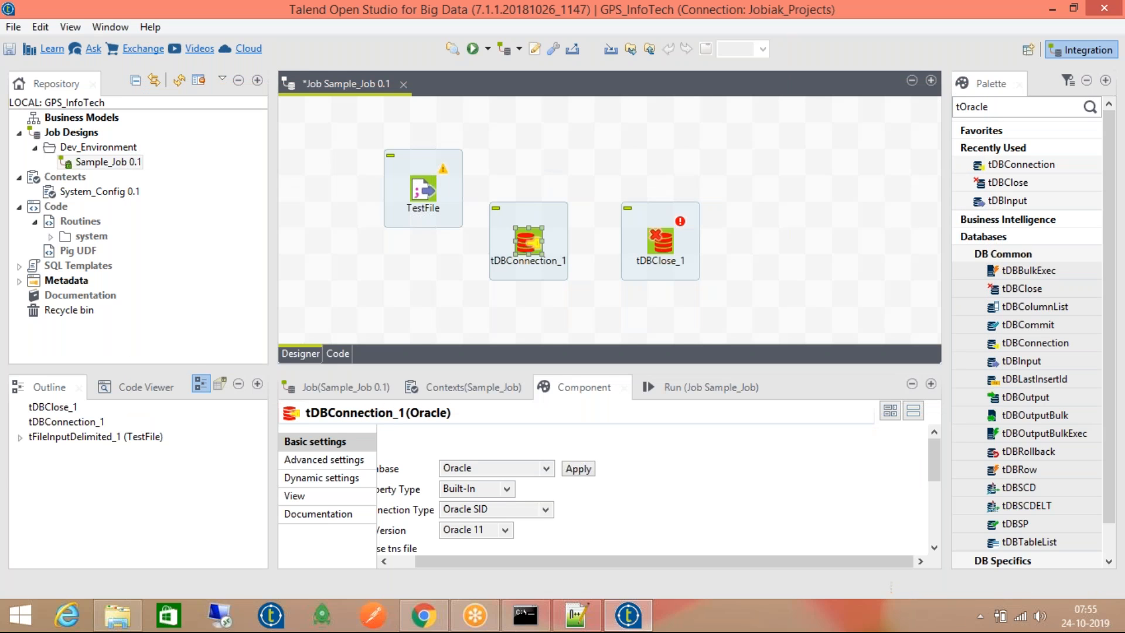
click(666, 243)
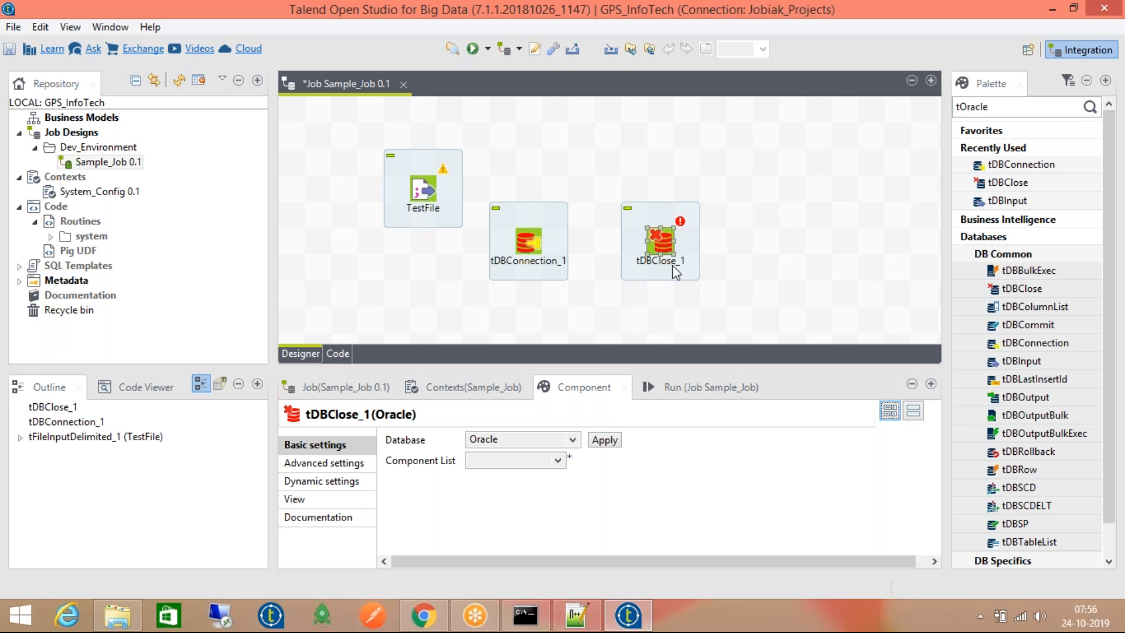
Show tDBConnection_1's Oracle settings and collapse the Recently Used palette group
click(664, 242)
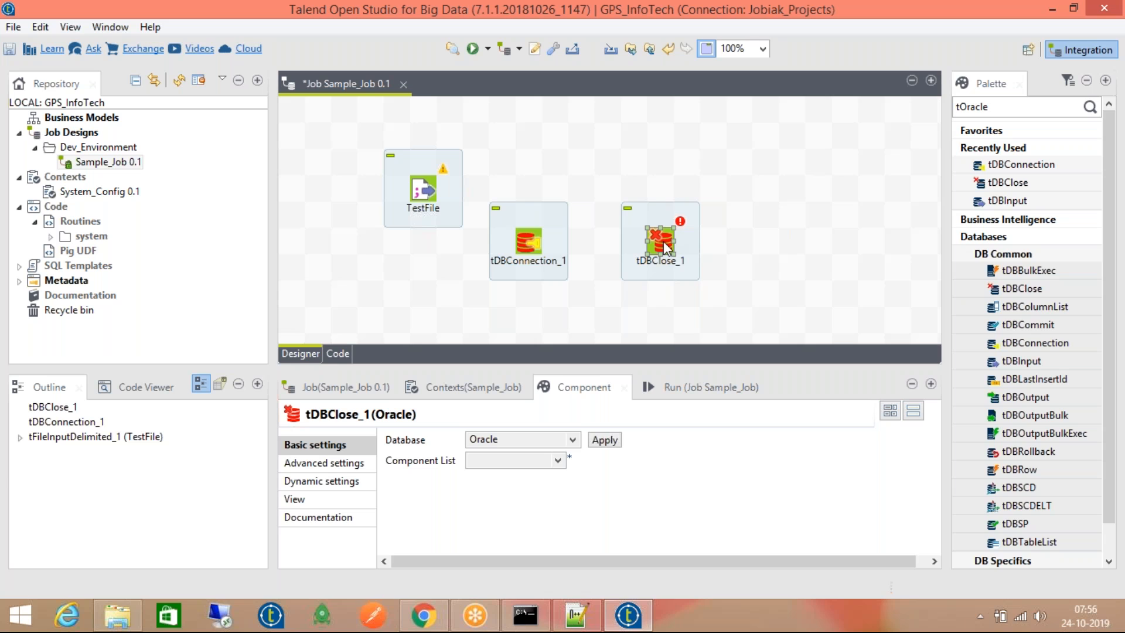
click(529, 240)
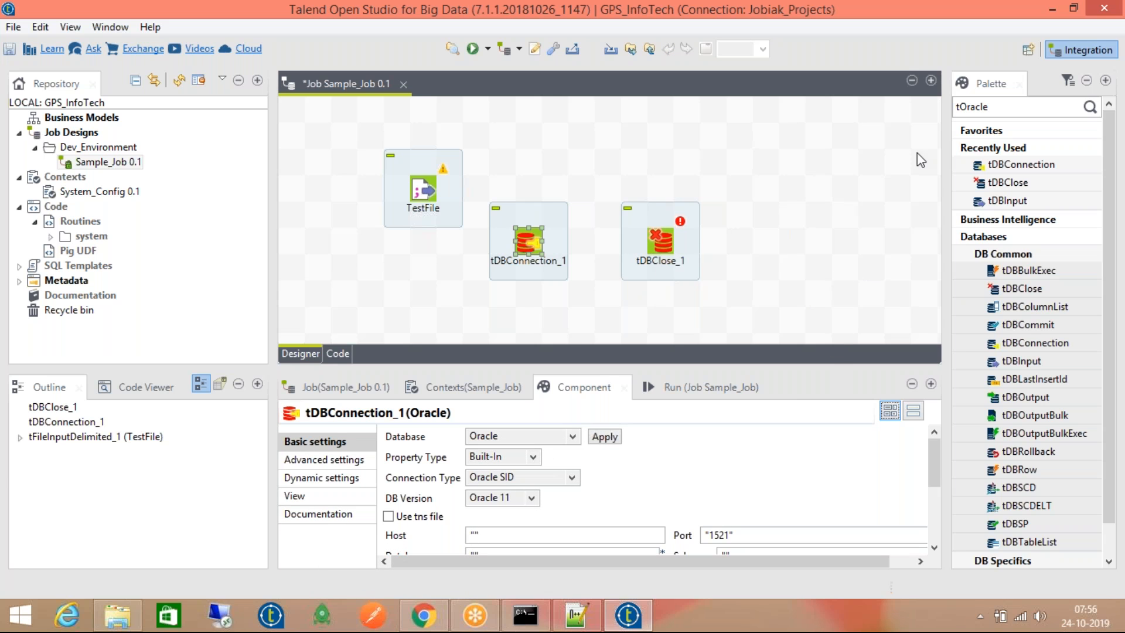
click(993, 148)
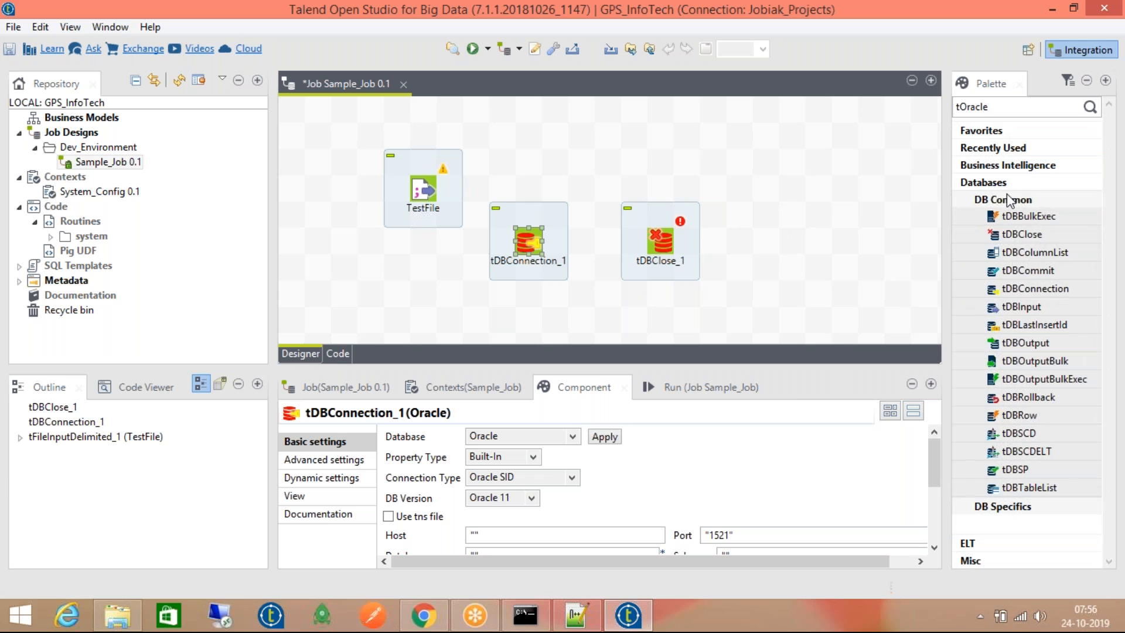
click(1009, 201)
click(1009, 201)
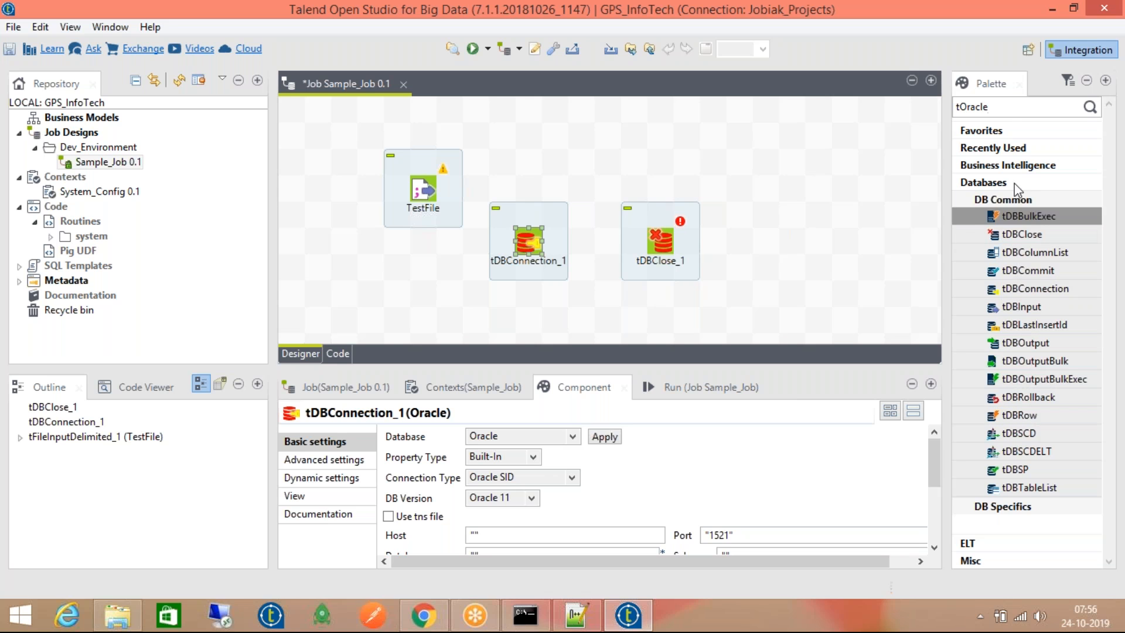
Clear the tOracle filter from the Palette search box
double_click(1011, 103)
key(BackSpace)
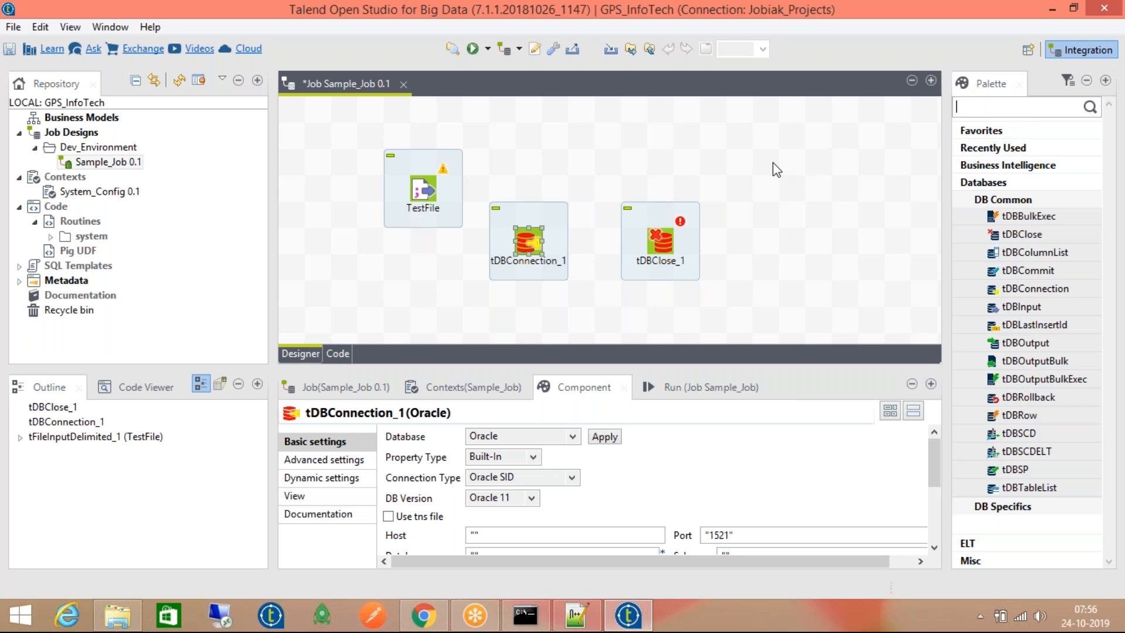
click(772, 163)
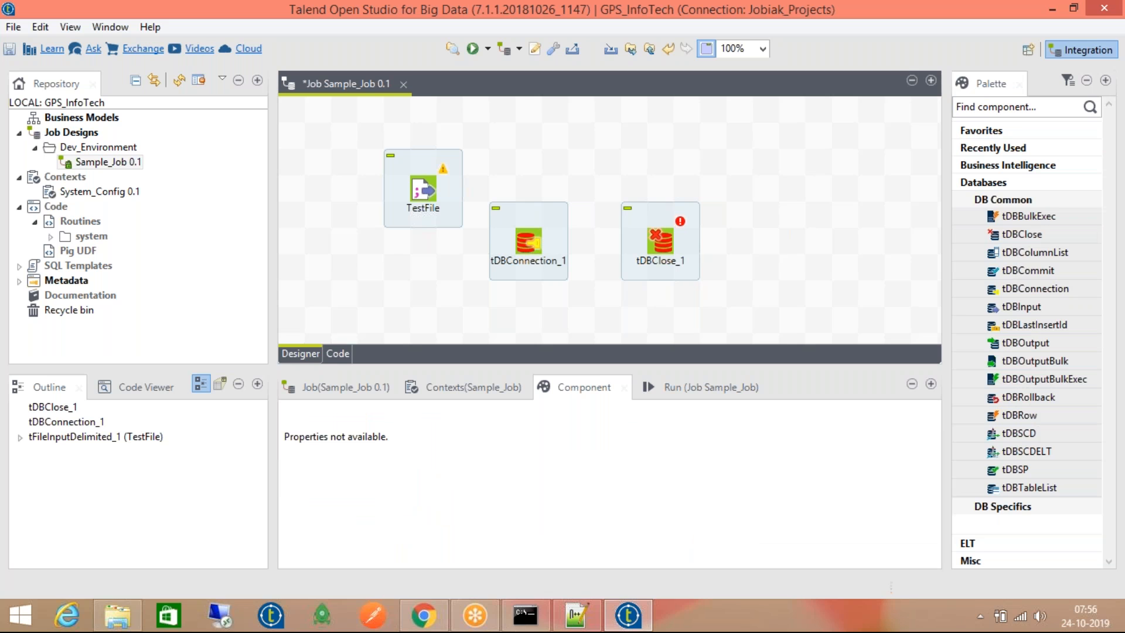
Add a tSystem component from the quick-search suggestions, then remove it again
text(t)
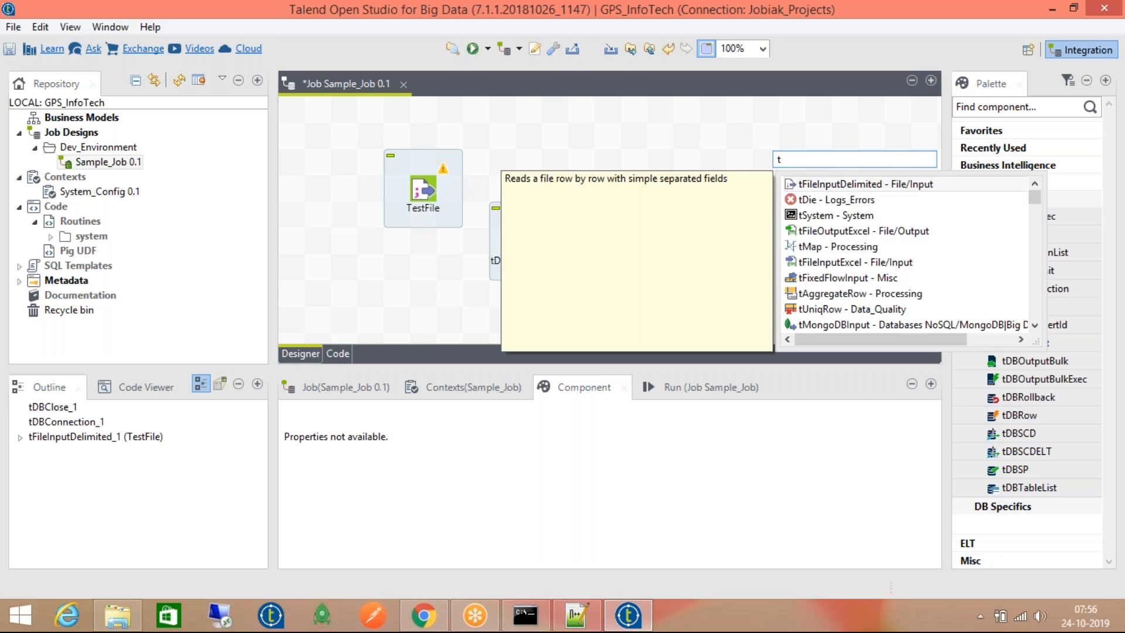
click(831, 216)
double_click(831, 216)
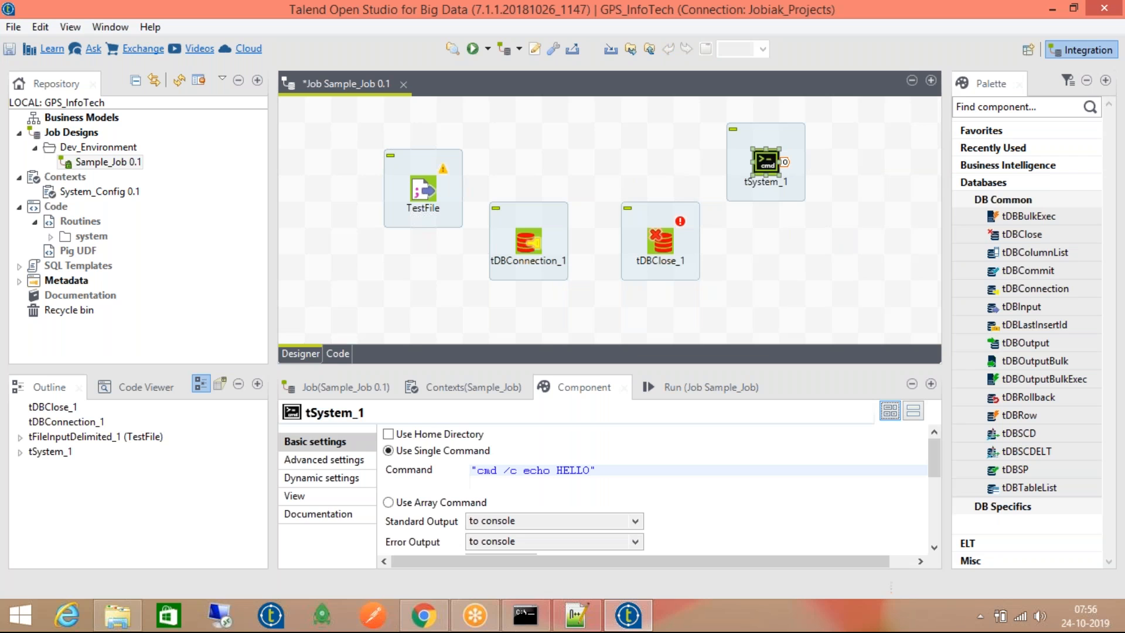
key(Delete)
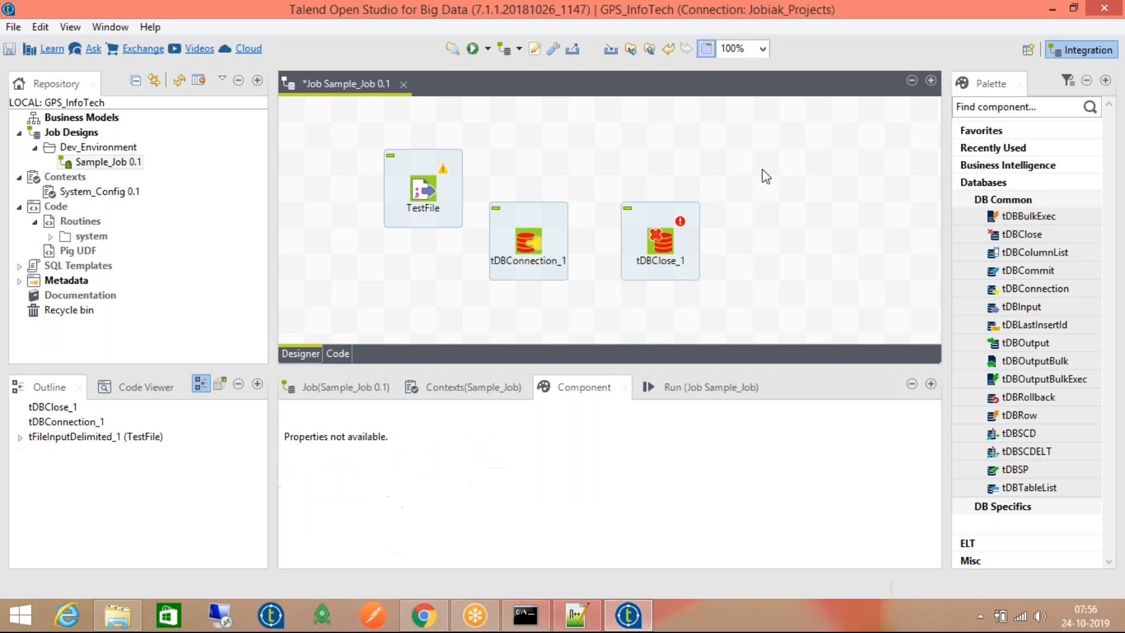
Delete tDBClose_1 from the canvas, leaving TestFile and tDBConnection_1
click(657, 244)
key(Delete)
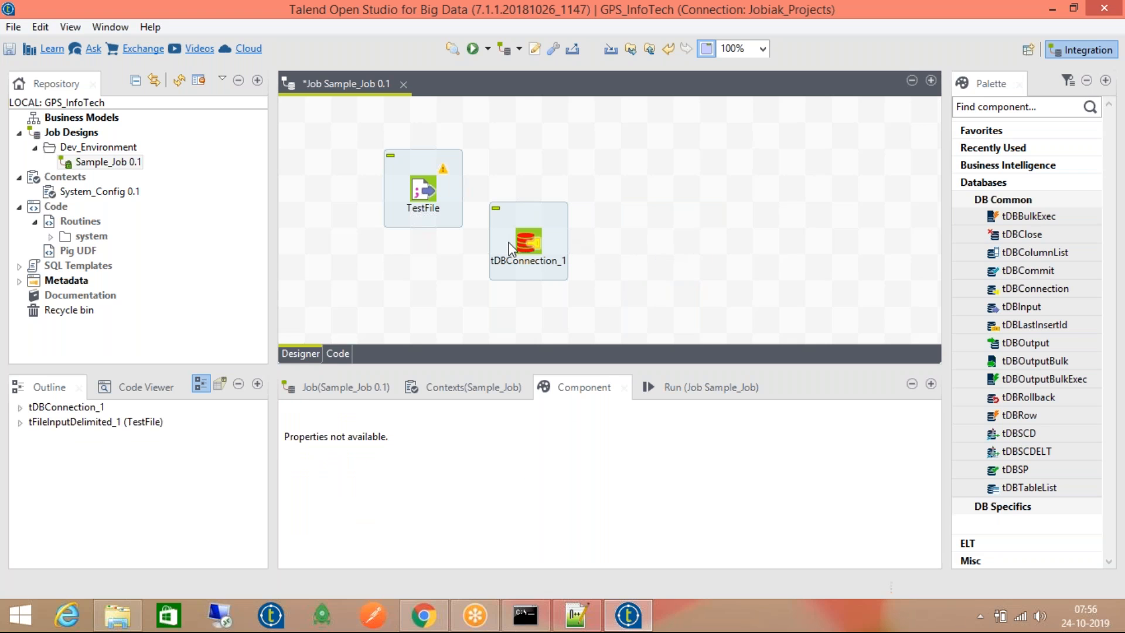
click(523, 241)
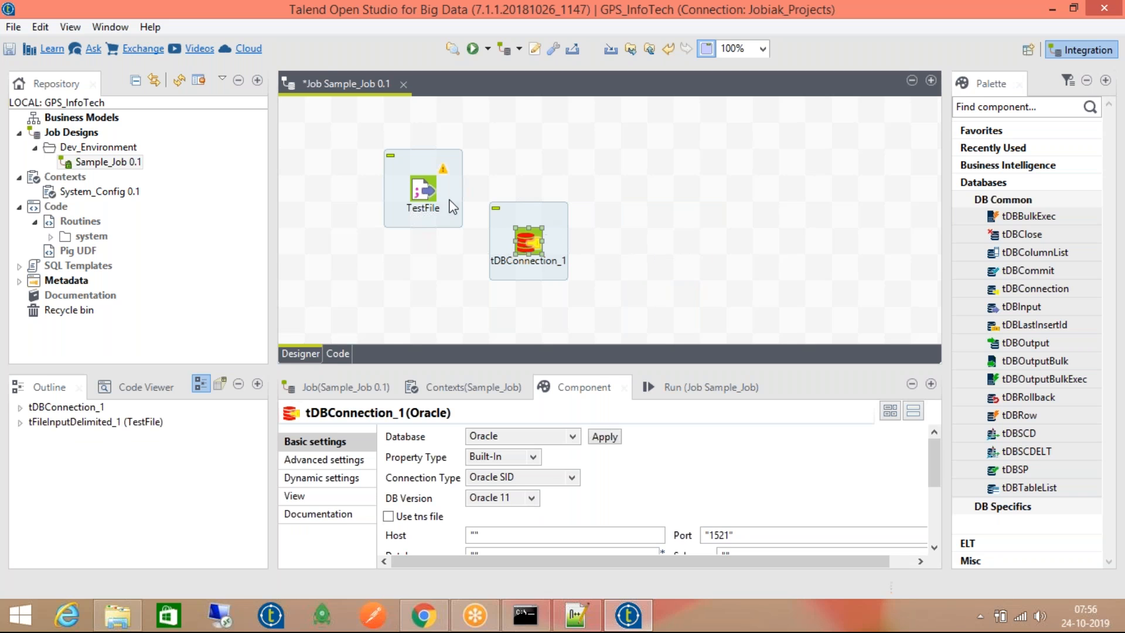
click(114, 26)
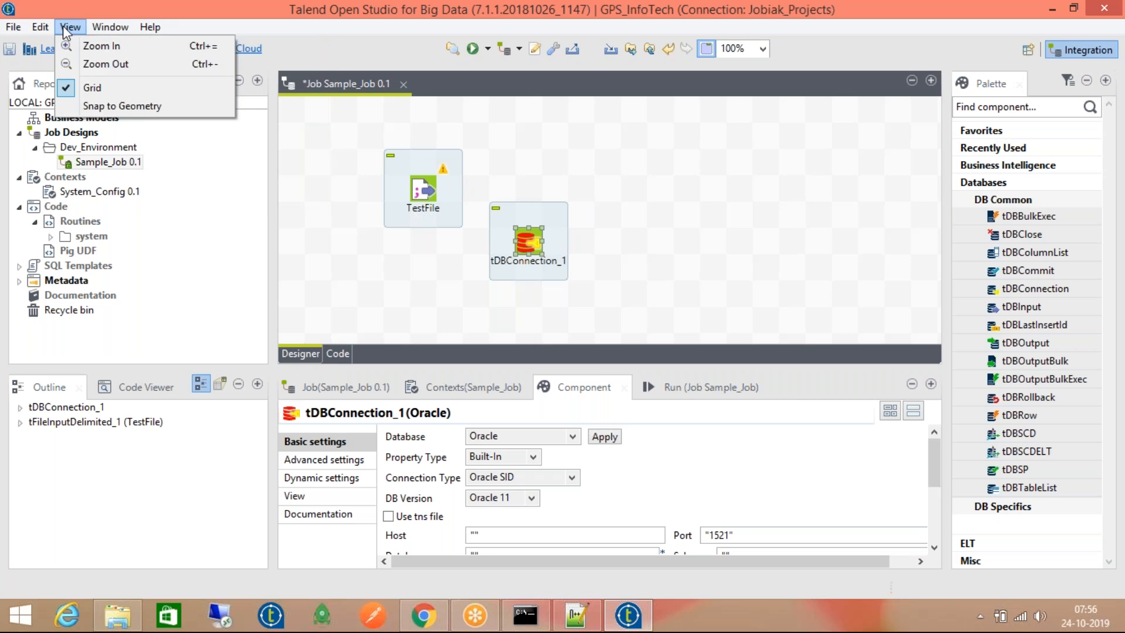
Open the workspace Preferences dialog from the Window menu
click(111, 28)
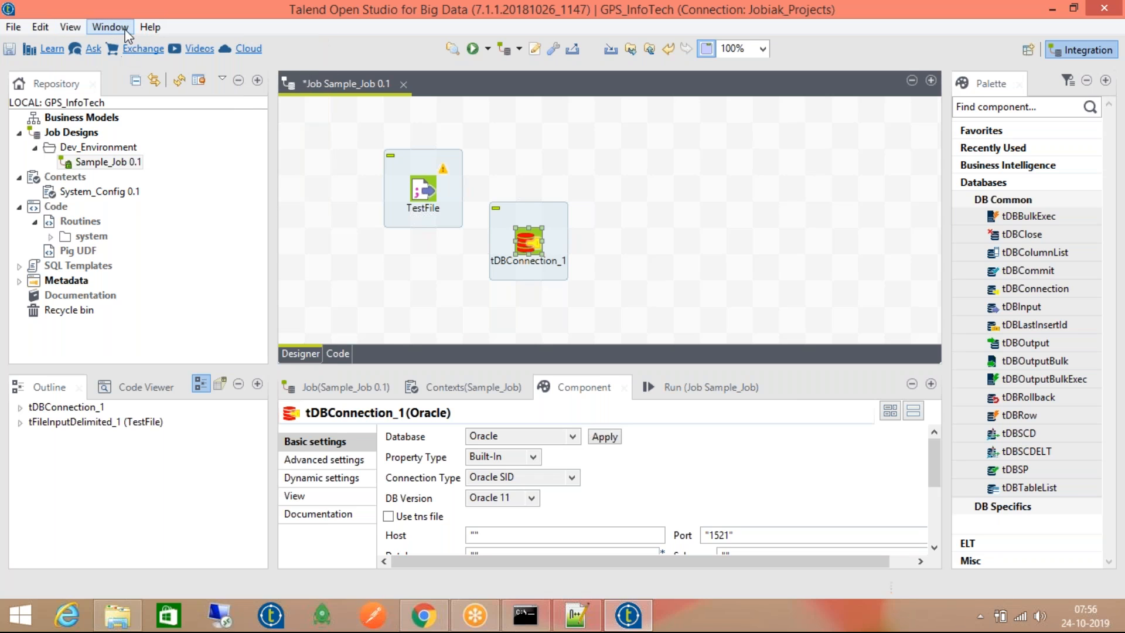
click(124, 28)
click(139, 104)
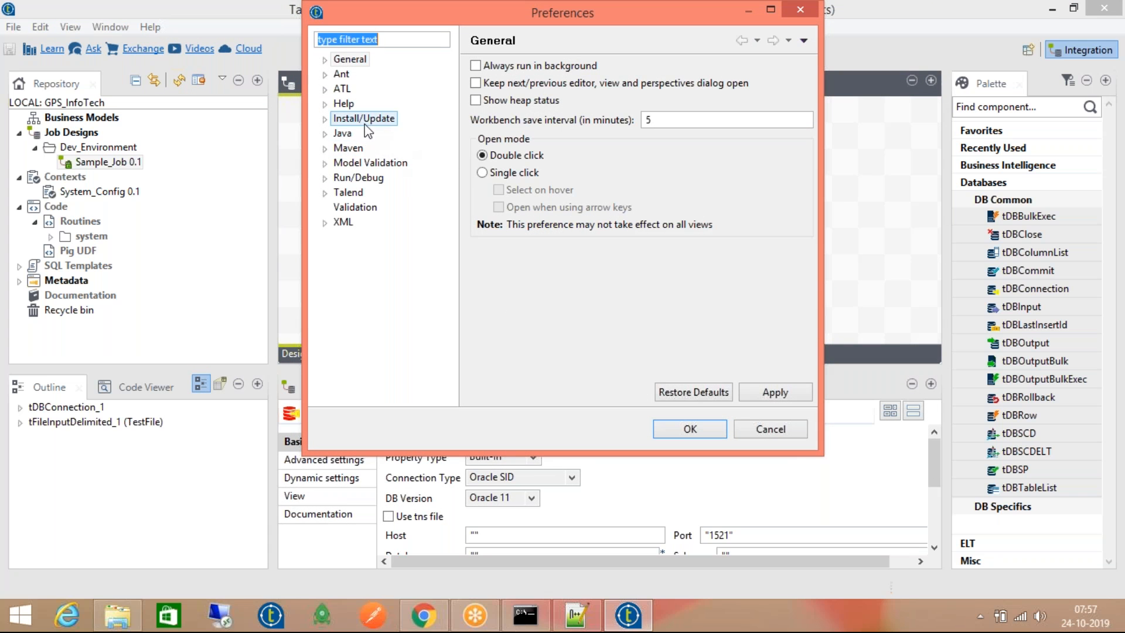
Browse Java > Installed JREs > Execution Environments, then collapse the tree back to Java
click(327, 134)
click(325, 134)
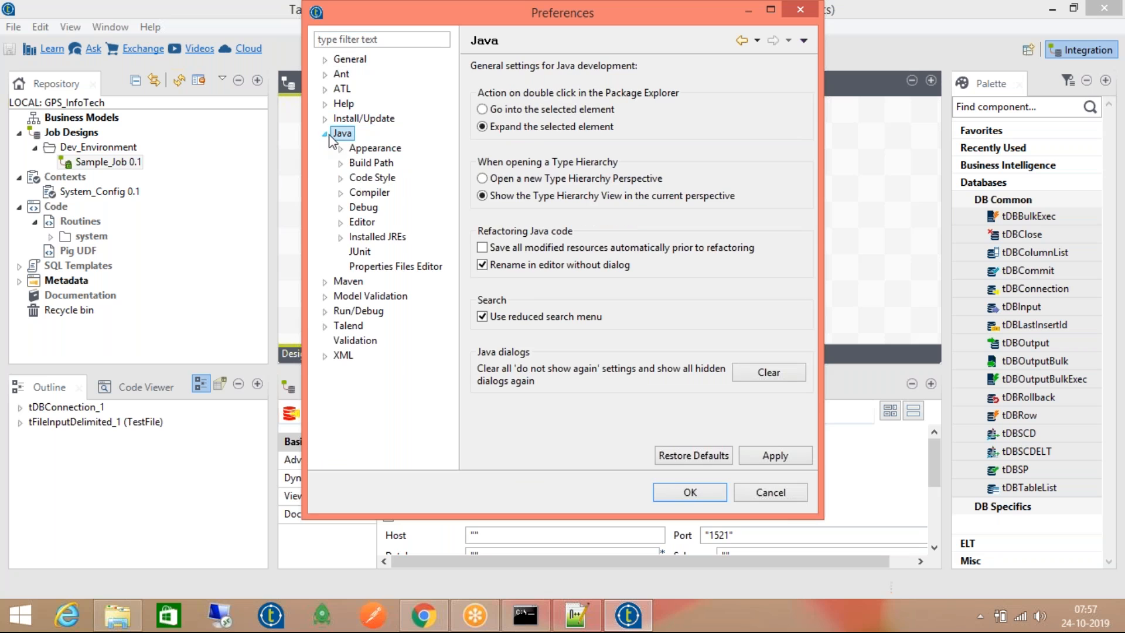
click(371, 163)
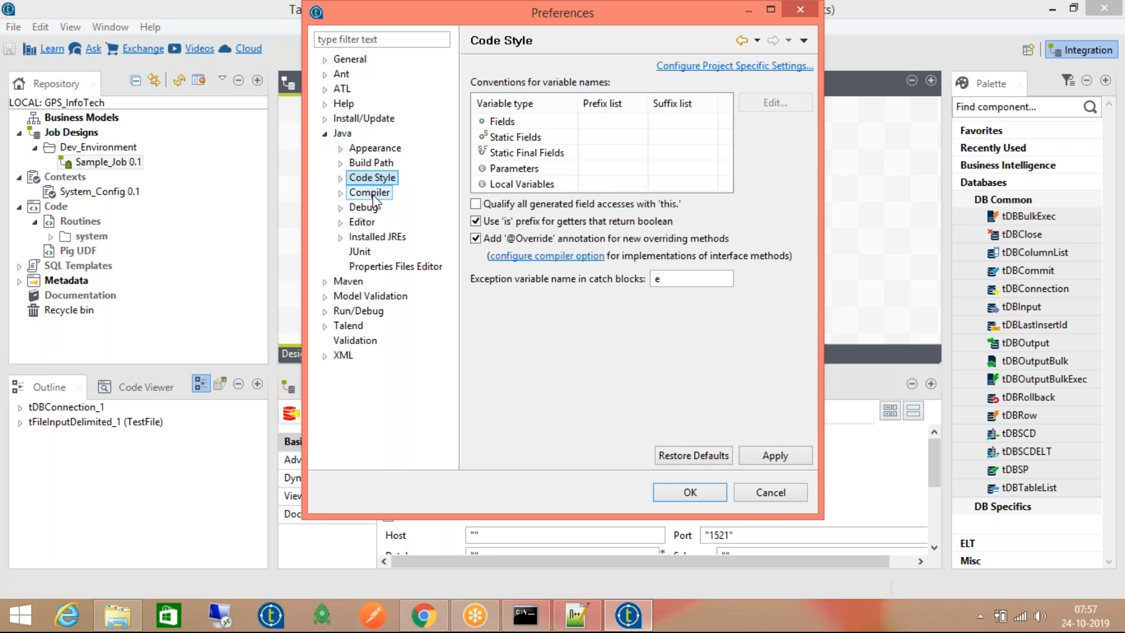
click(341, 238)
click(428, 250)
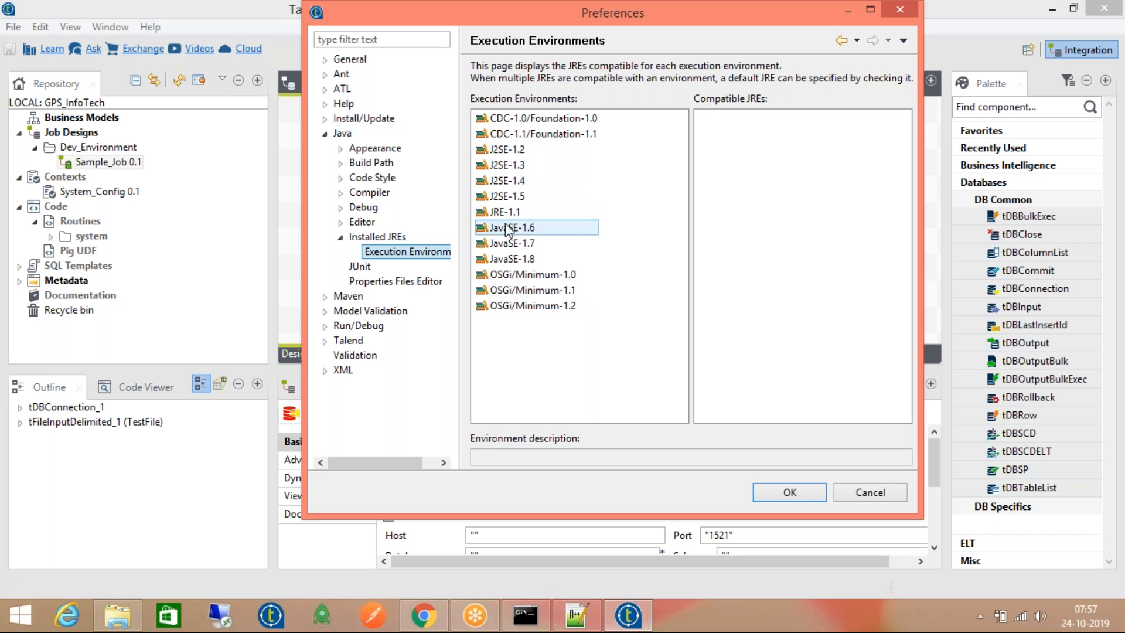
click(340, 237)
click(324, 133)
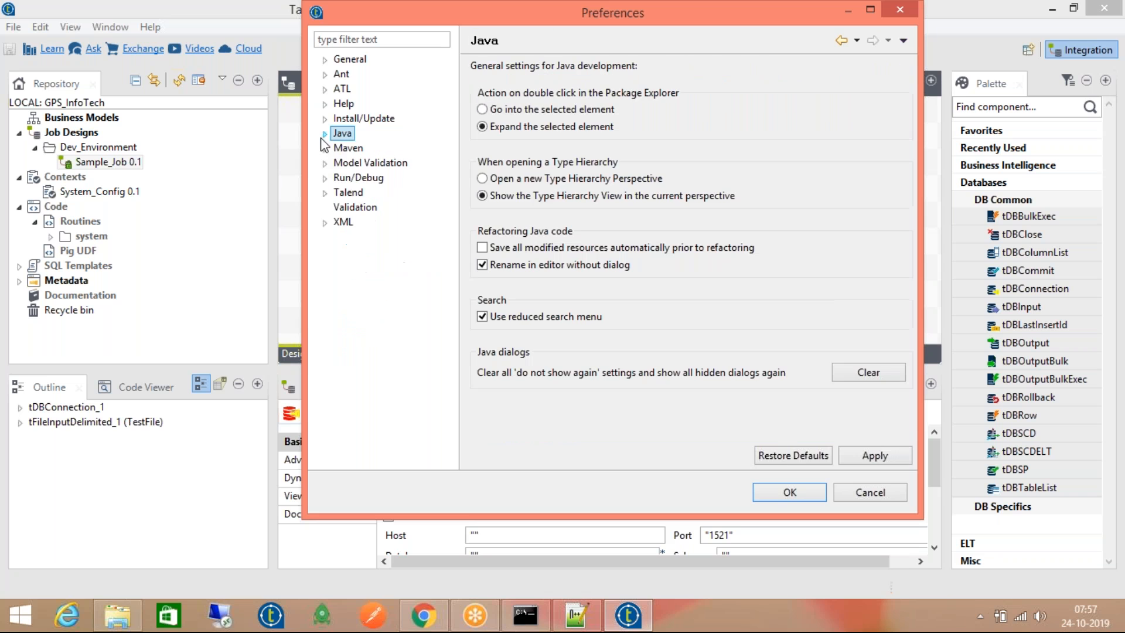
Browse the Install/Update pages: Automatic Updates and Available Software Sites
click(324, 118)
click(363, 133)
click(363, 148)
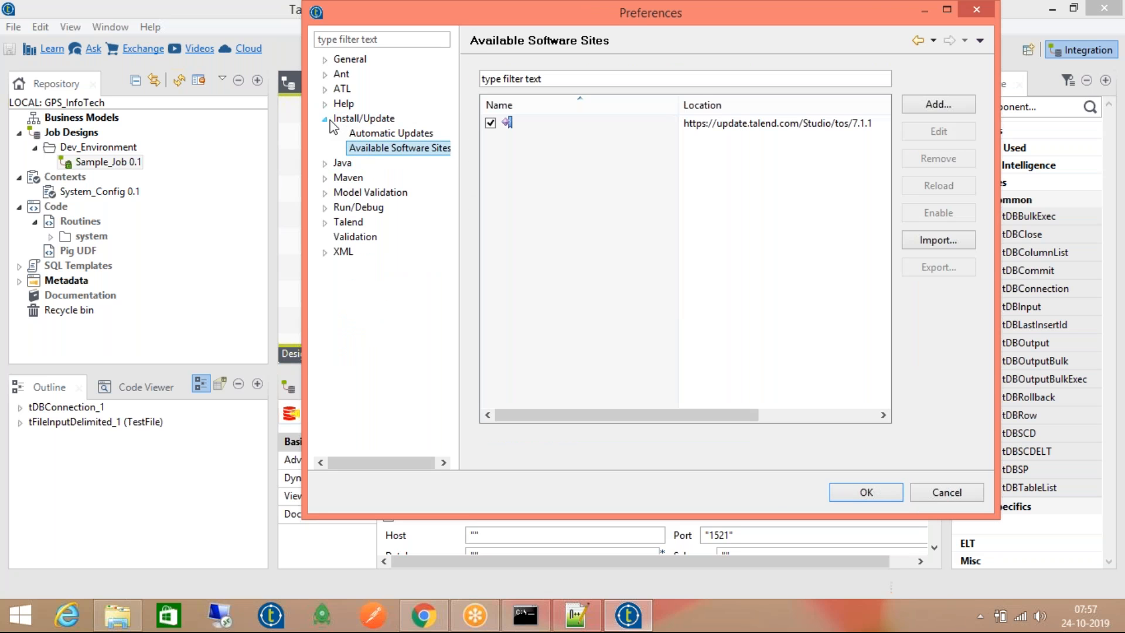
double_click(337, 119)
Expand the Talend group and look through Components, Import/Export and Database
click(324, 192)
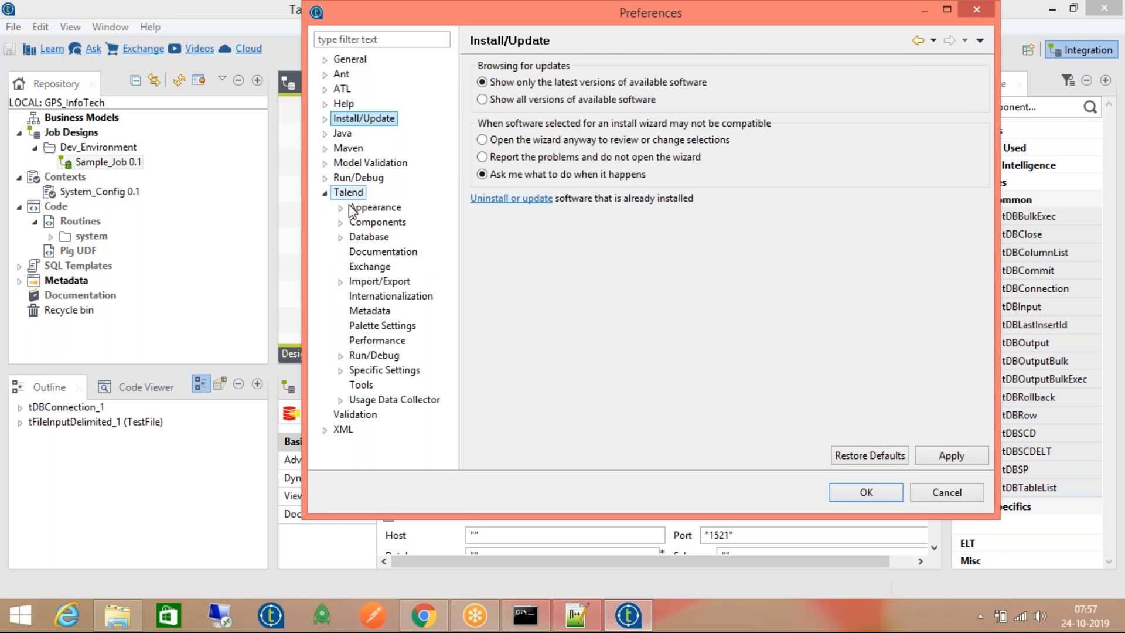
click(346, 223)
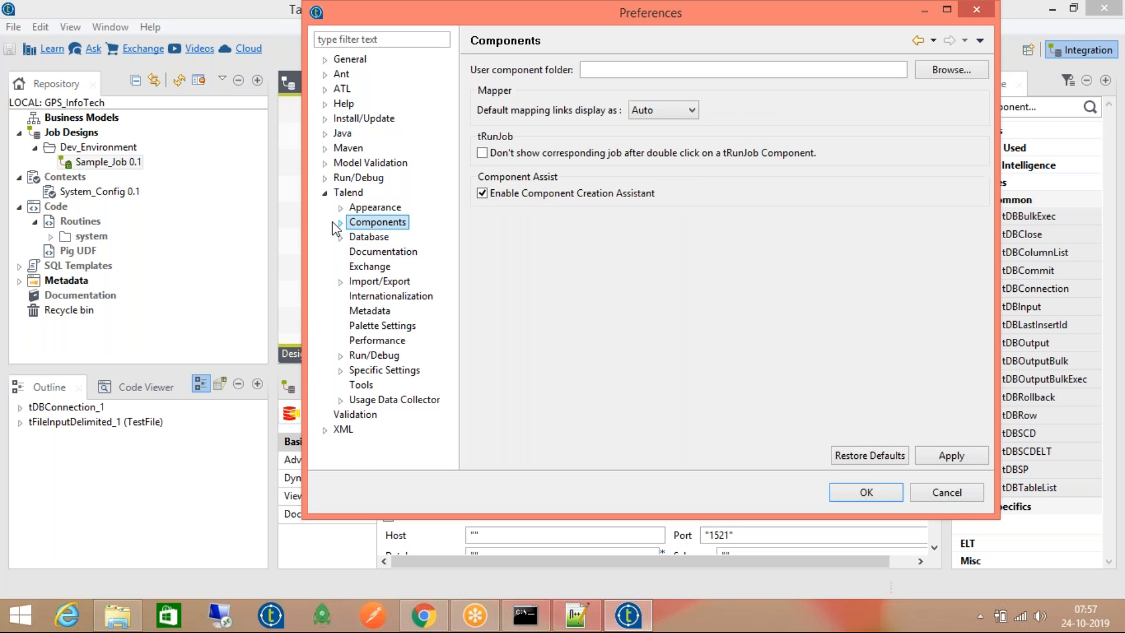
click(340, 222)
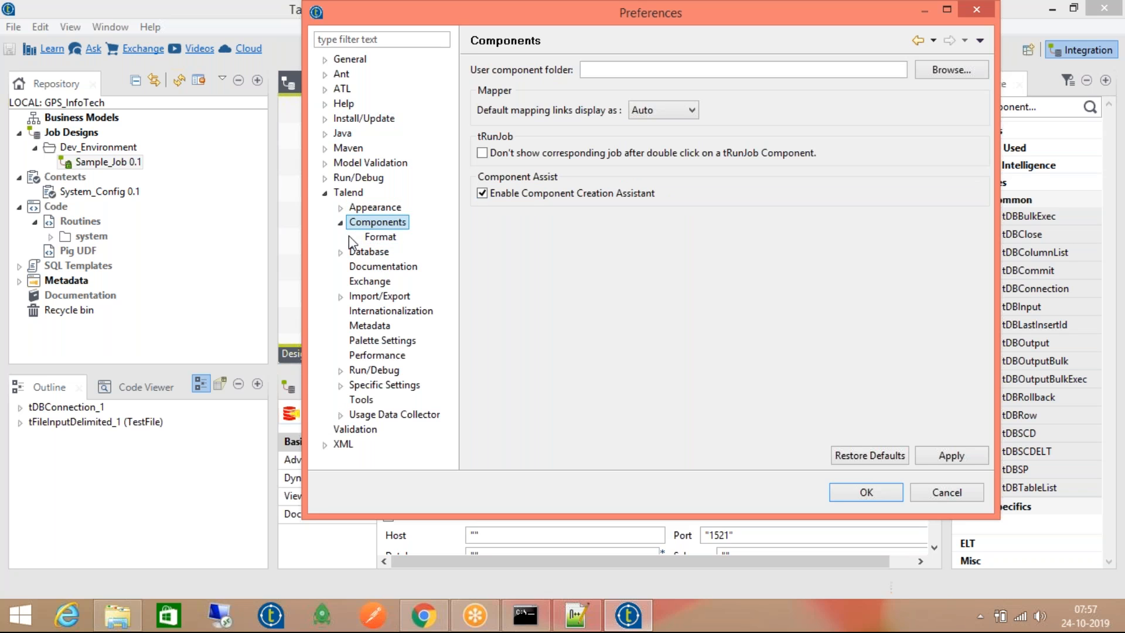
click(370, 297)
click(341, 297)
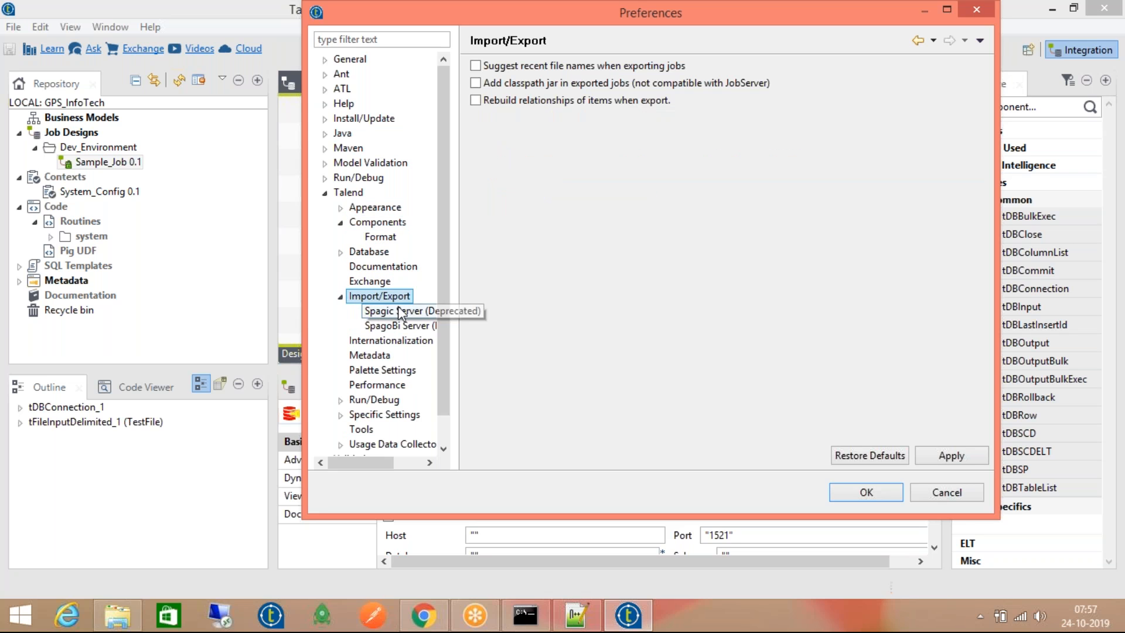
click(341, 252)
click(341, 251)
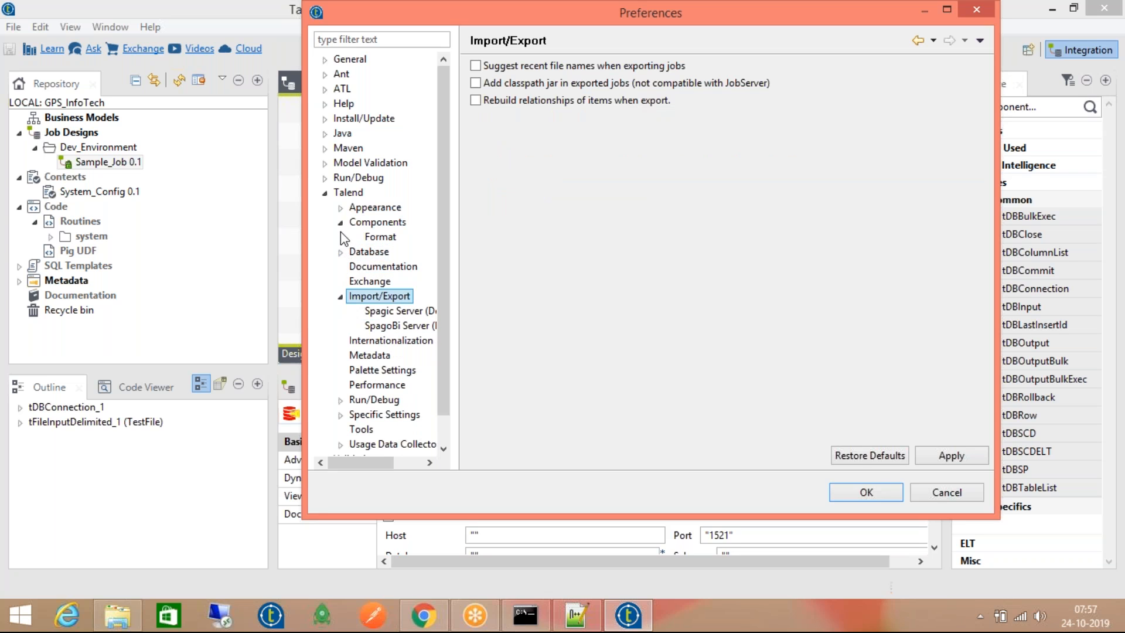
click(341, 222)
Check Specific Settings, Usage Data Collector and Appearance, then return to Talend Components
scroll(351, 322, down, 1)
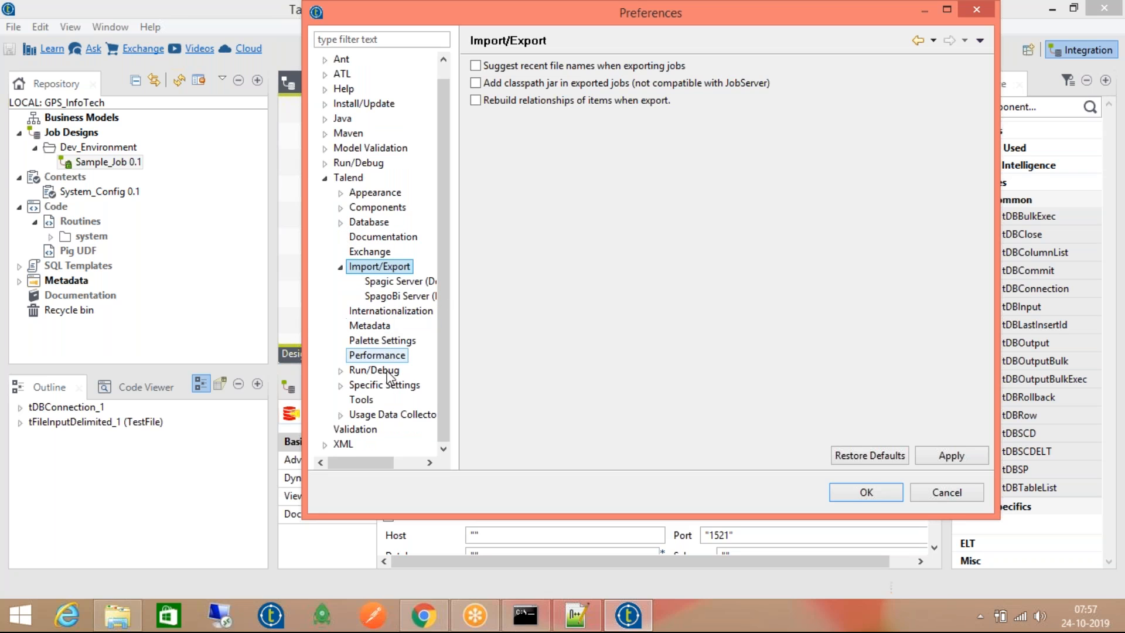
click(341, 385)
scroll(346, 380, down, 2)
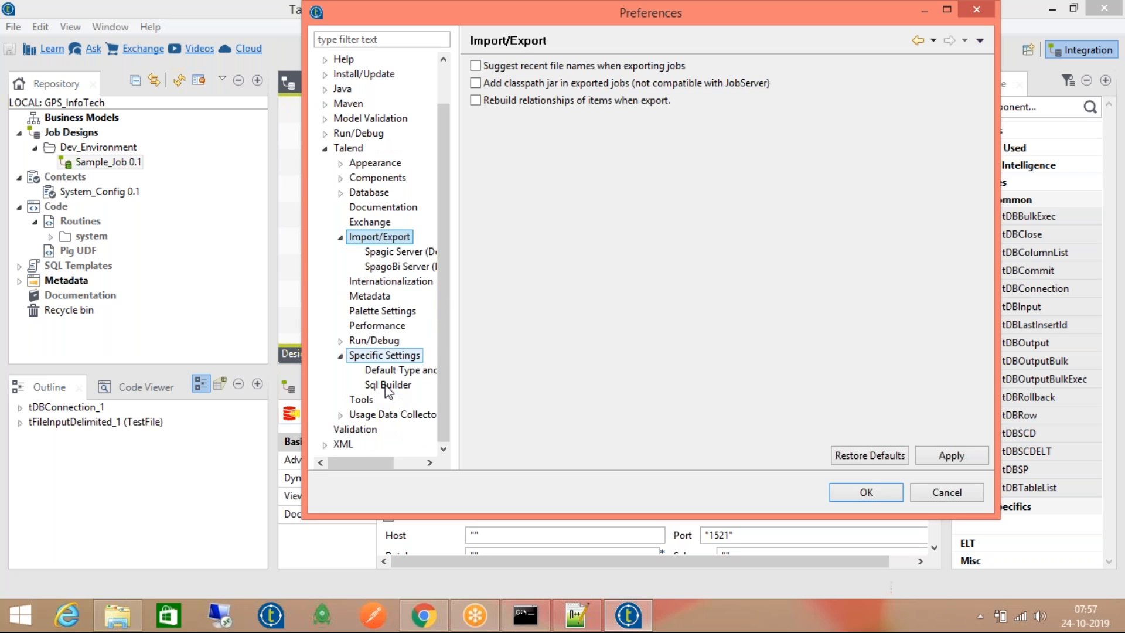
click(341, 416)
scroll(349, 434, down, 2)
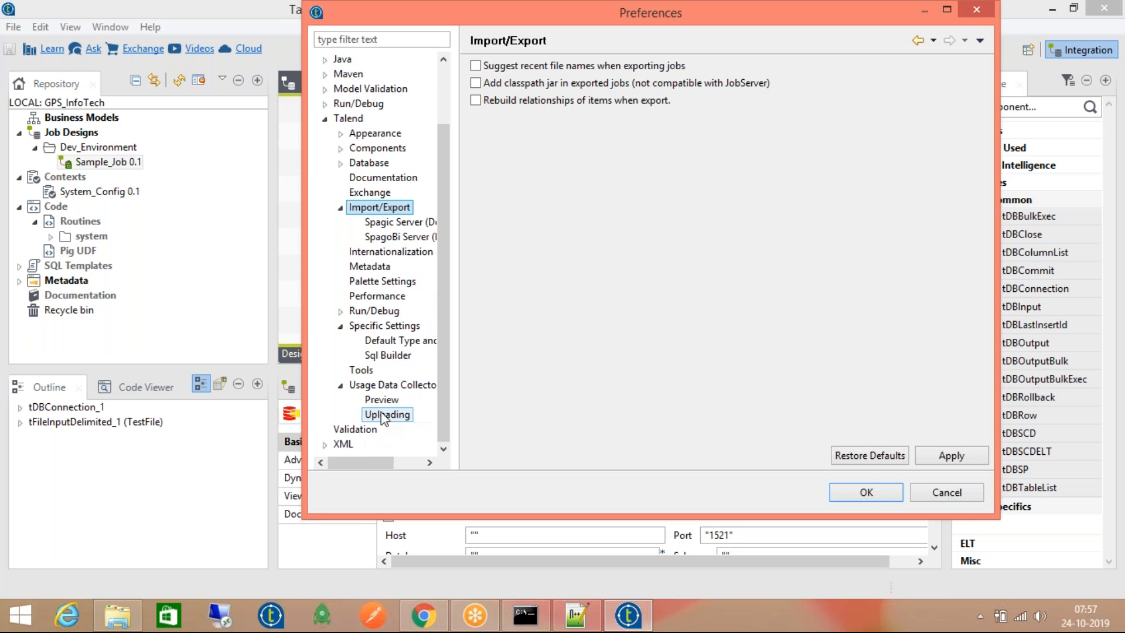
scroll(366, 260, up, 5)
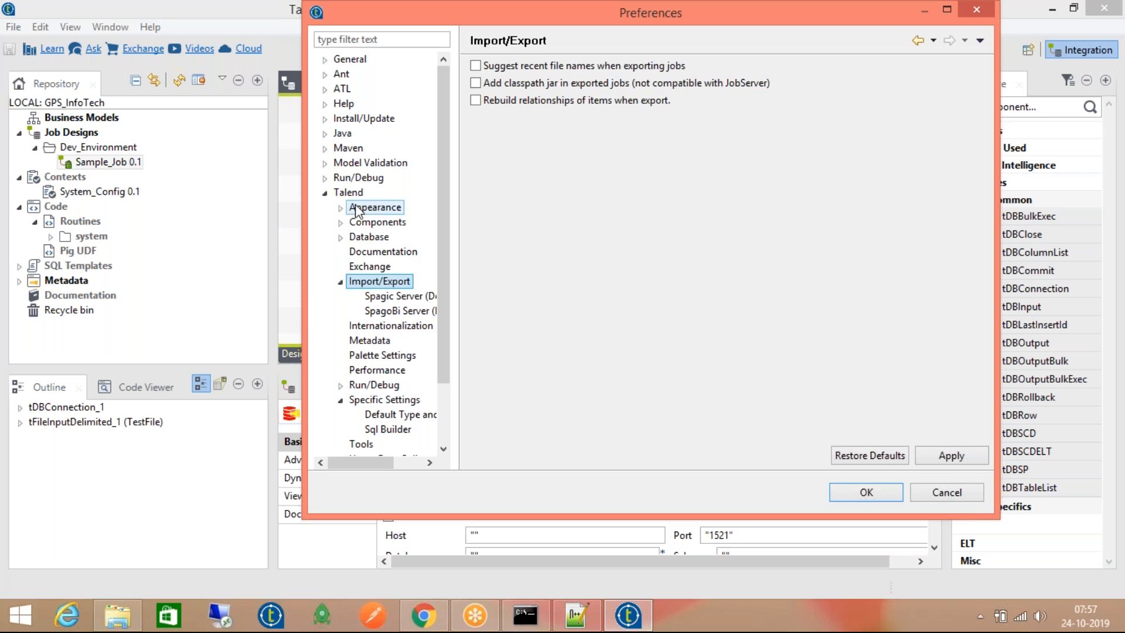
click(356, 206)
click(341, 223)
click(352, 221)
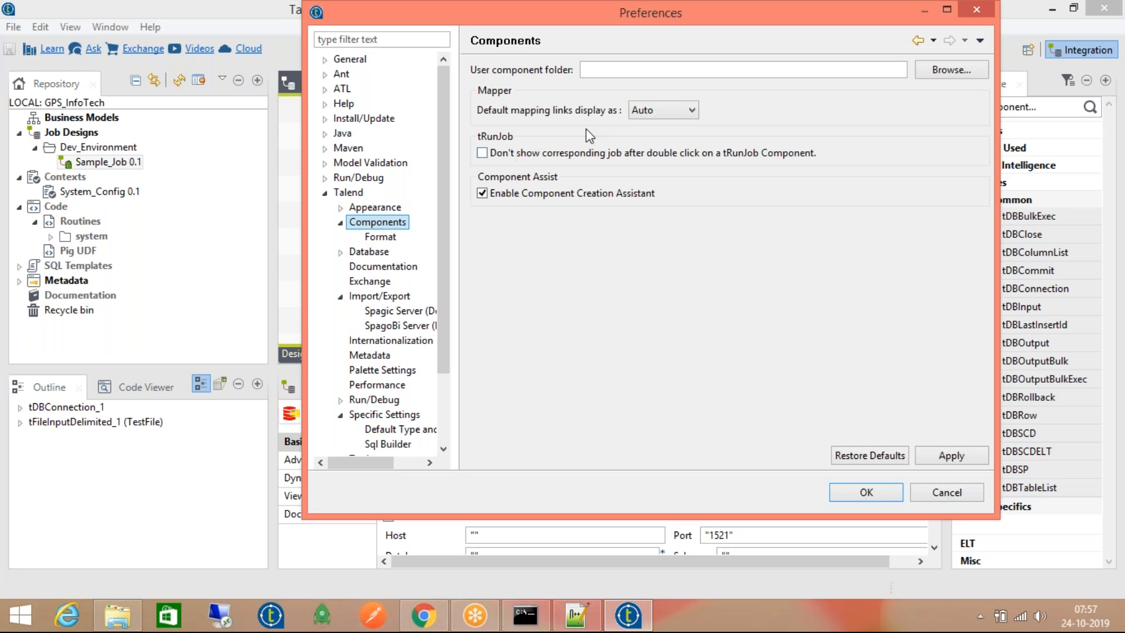
click(341, 297)
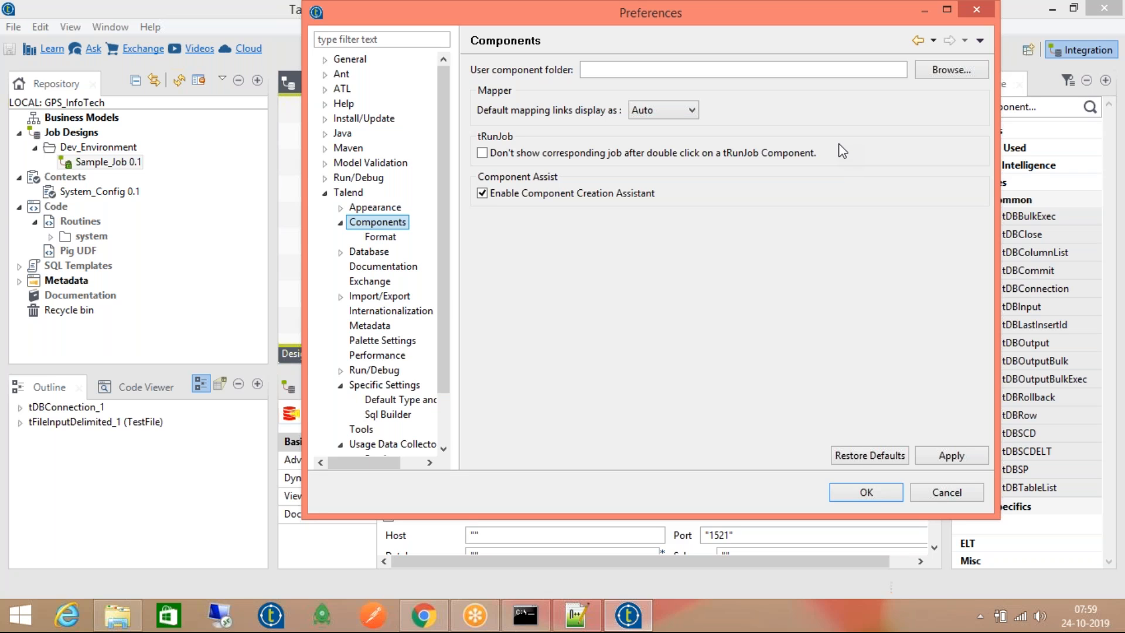
click(622, 71)
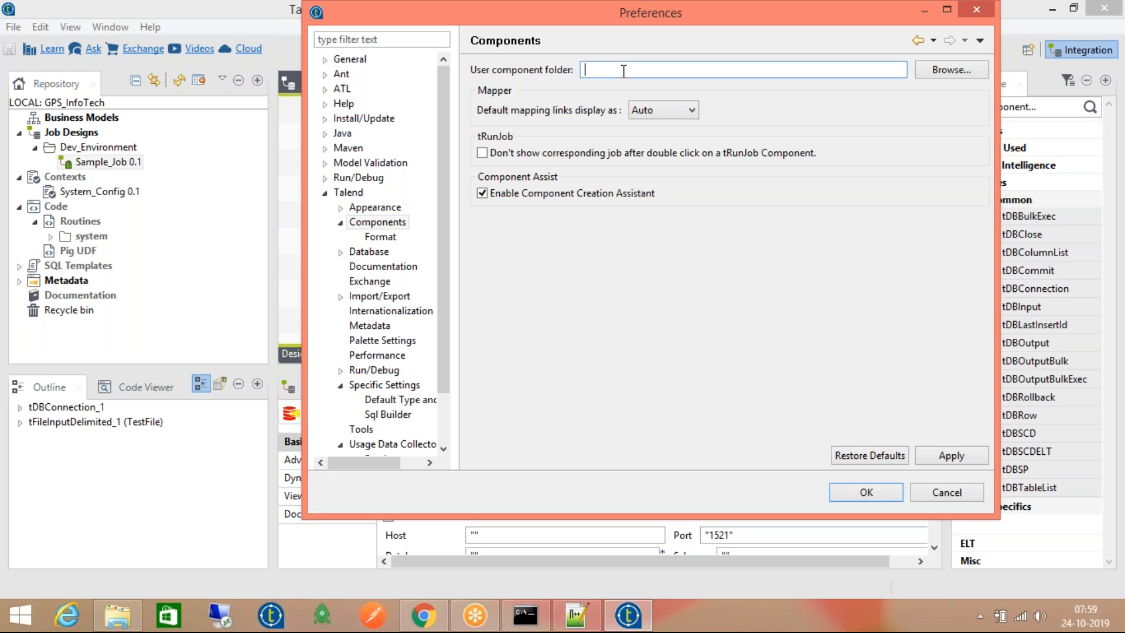
click(927, 68)
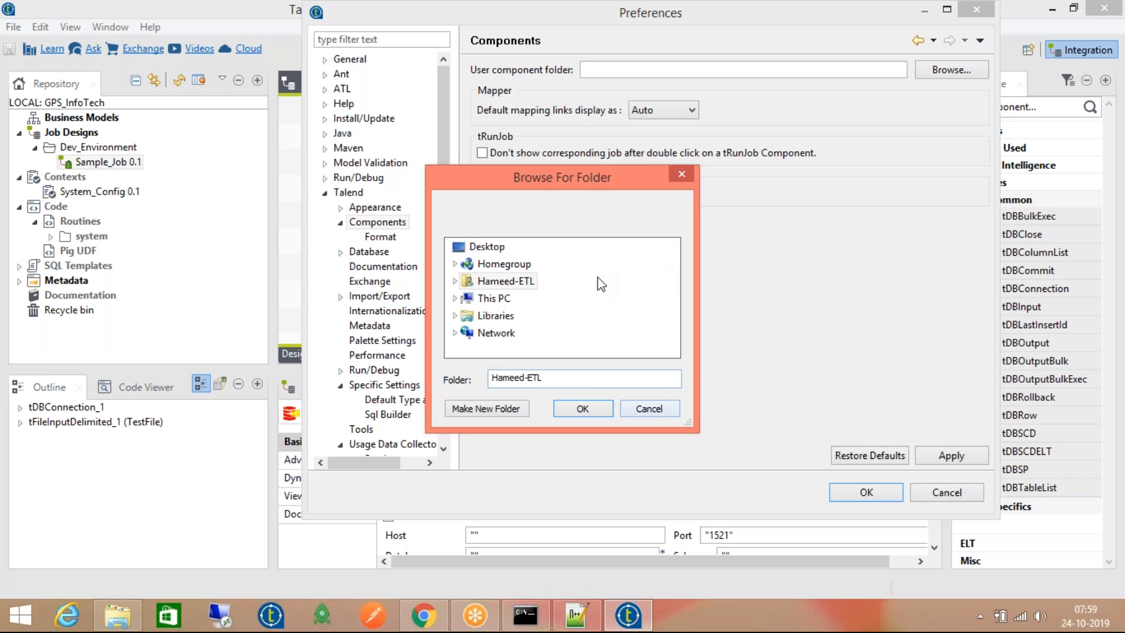
click(657, 410)
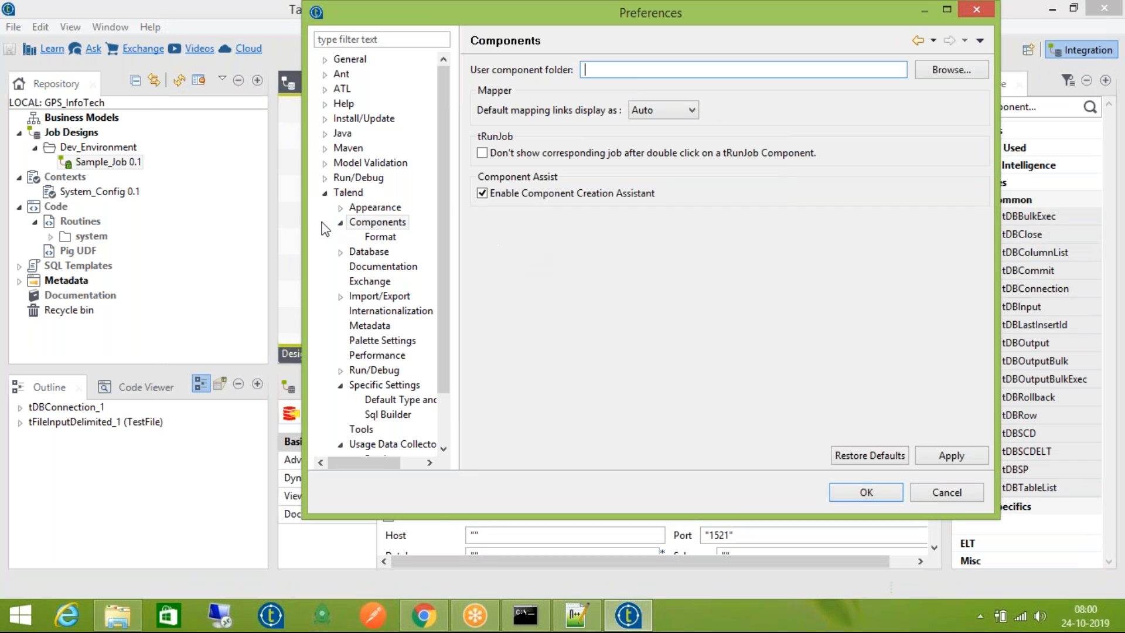
click(355, 228)
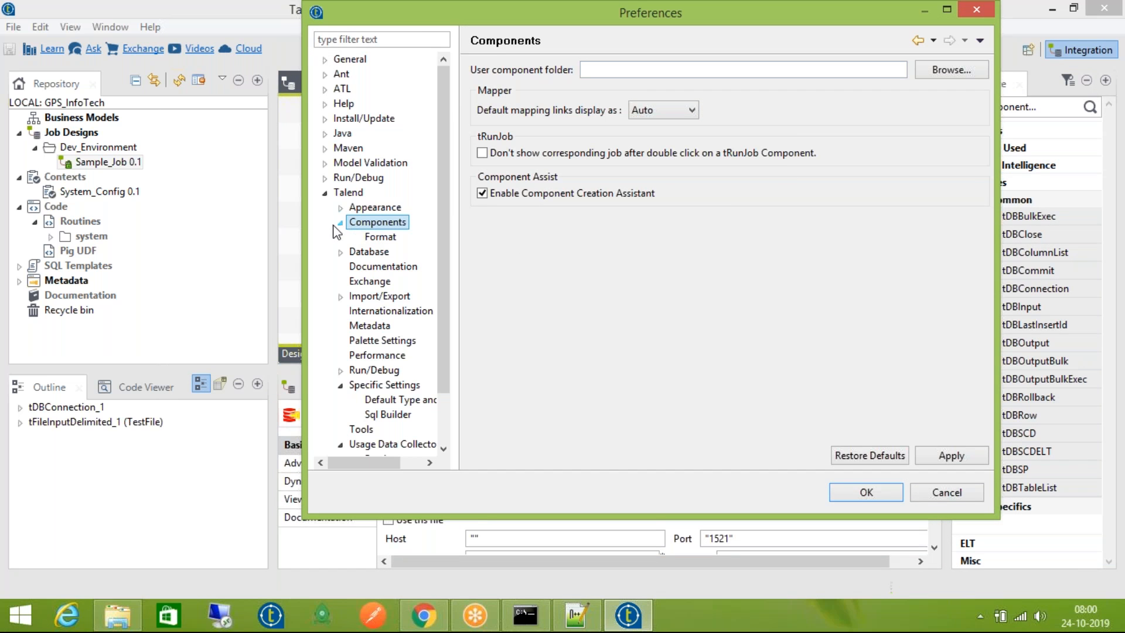
Review the general Run/Debug pages: Console, External Tools, Launching, Perspectives, String Substitution, View Management
click(341, 223)
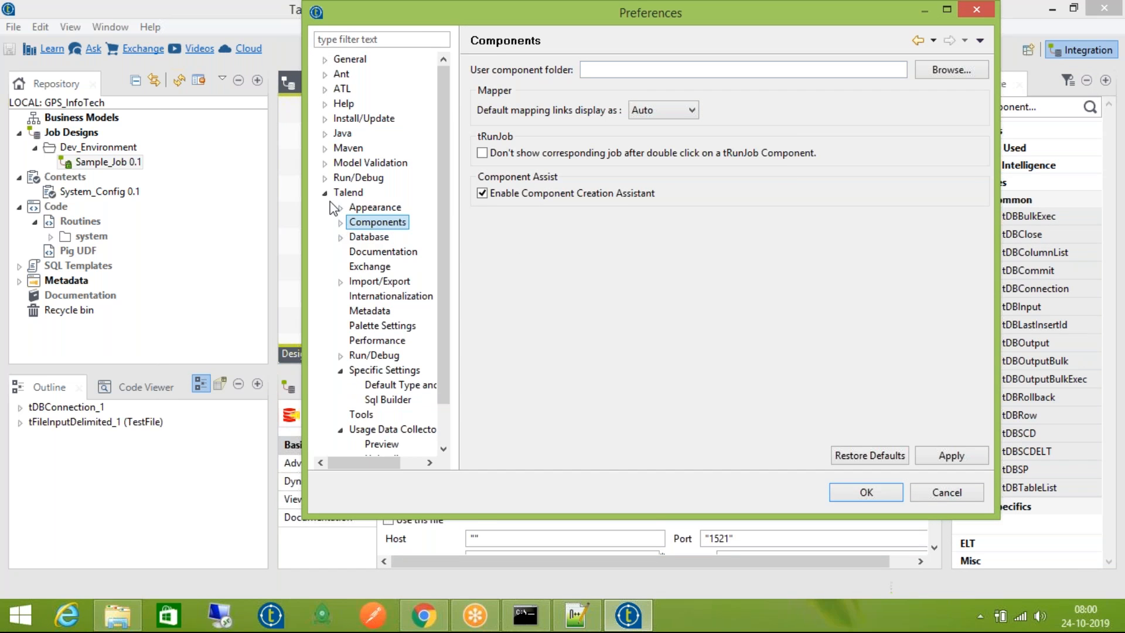
click(325, 192)
click(324, 178)
click(358, 192)
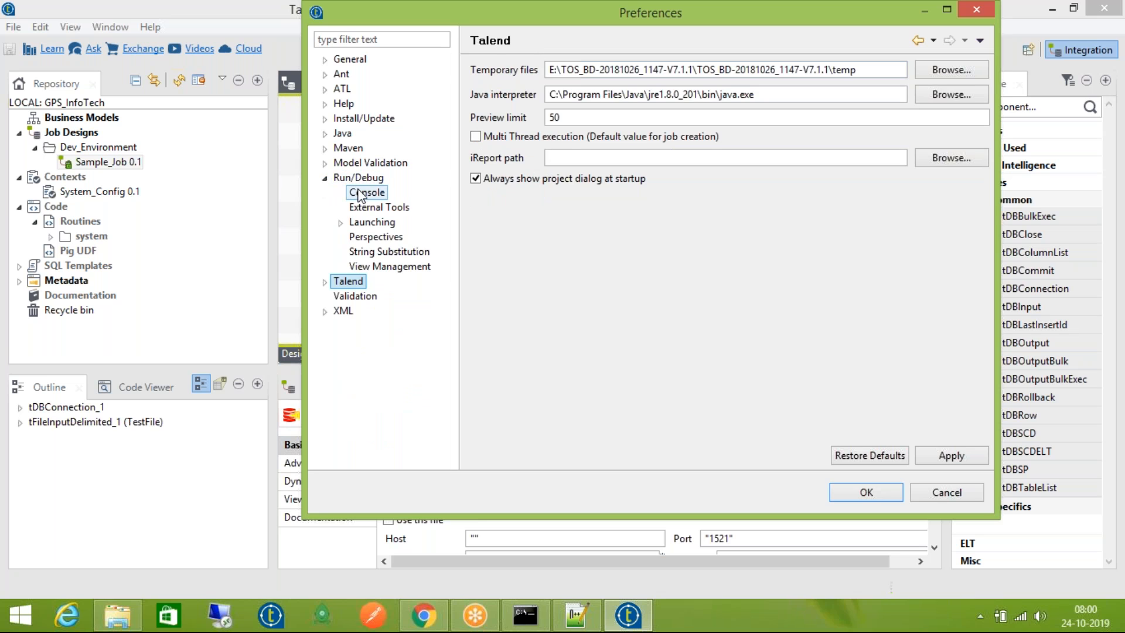
click(358, 177)
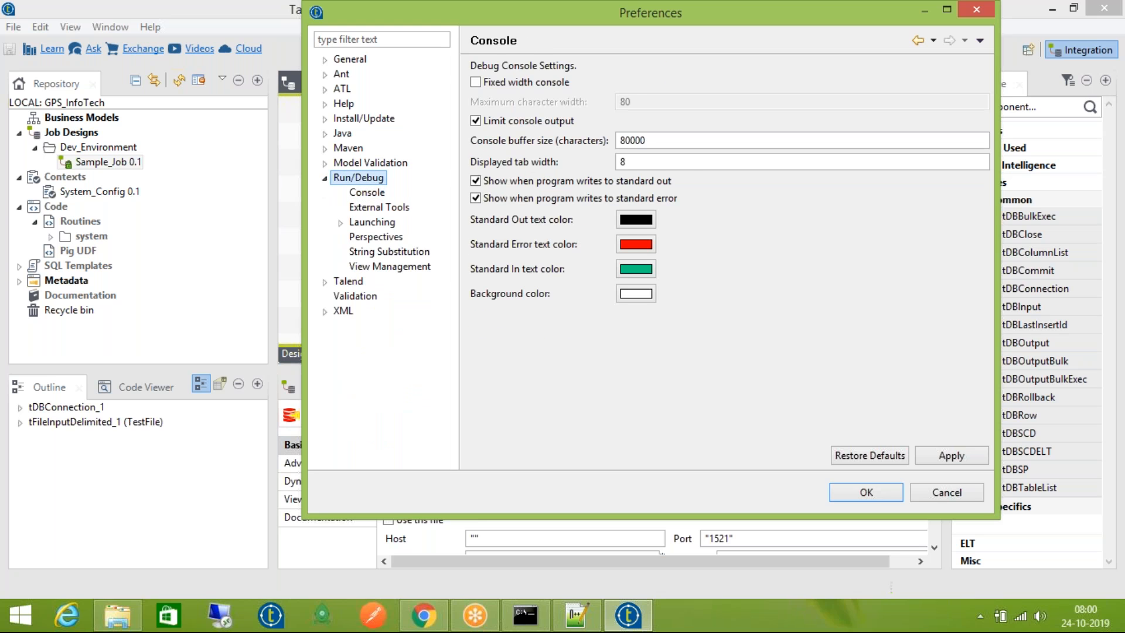
click(361, 193)
click(372, 208)
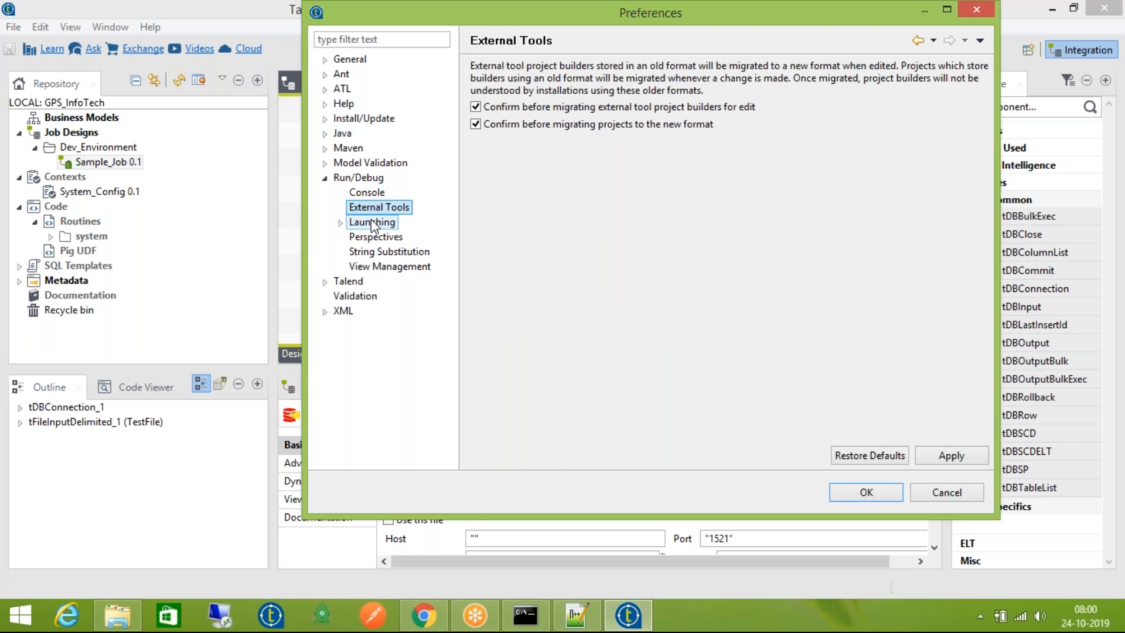
click(370, 222)
click(375, 236)
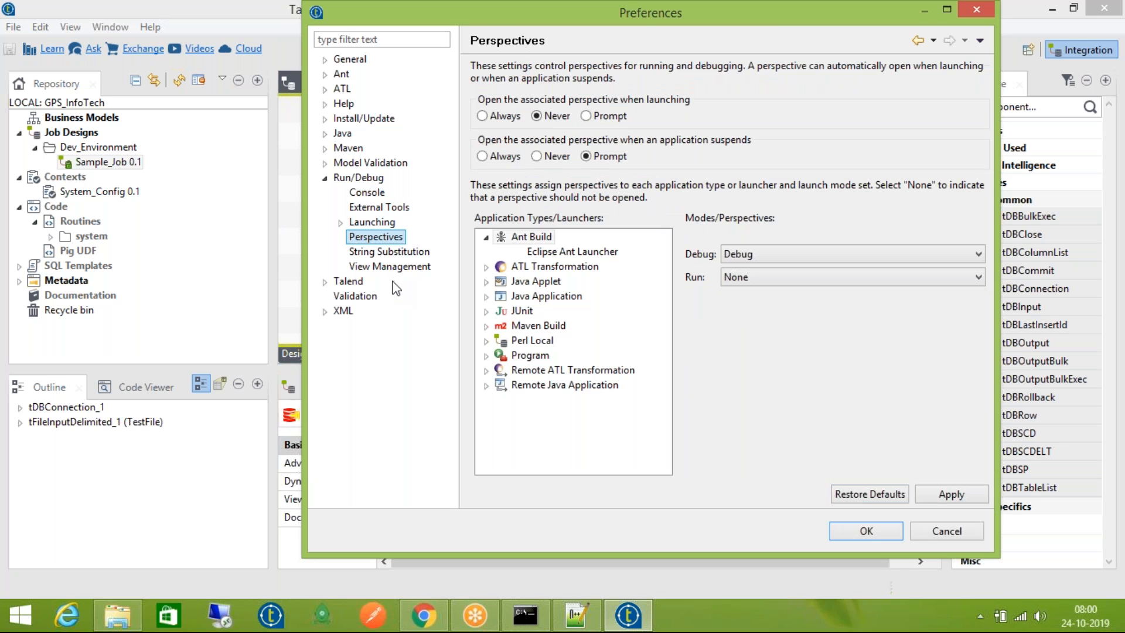
click(398, 253)
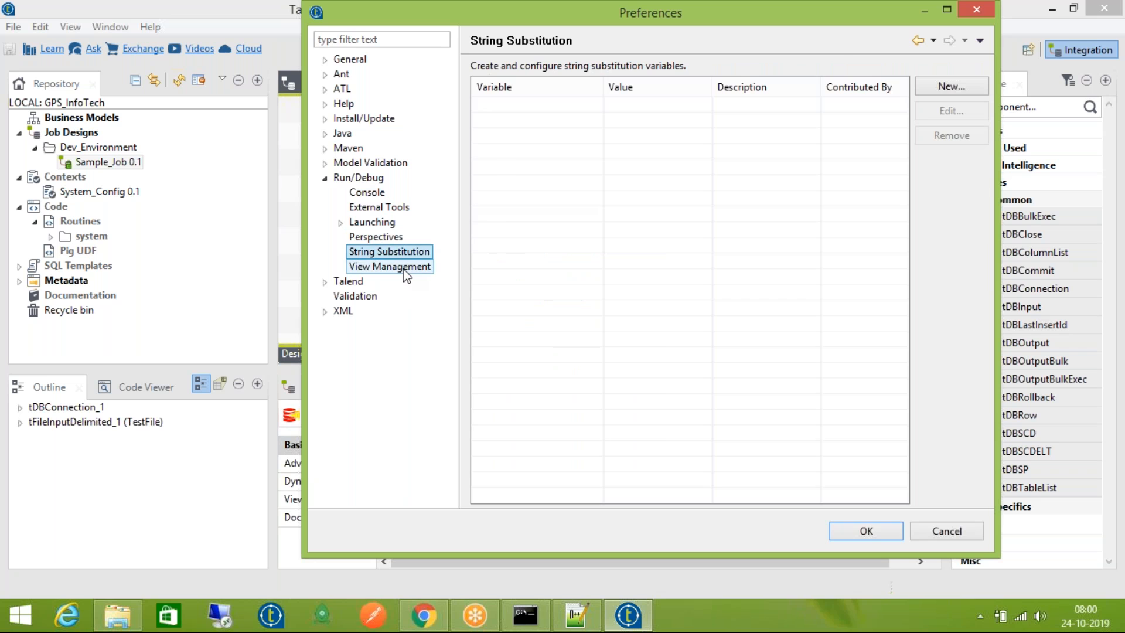
click(403, 268)
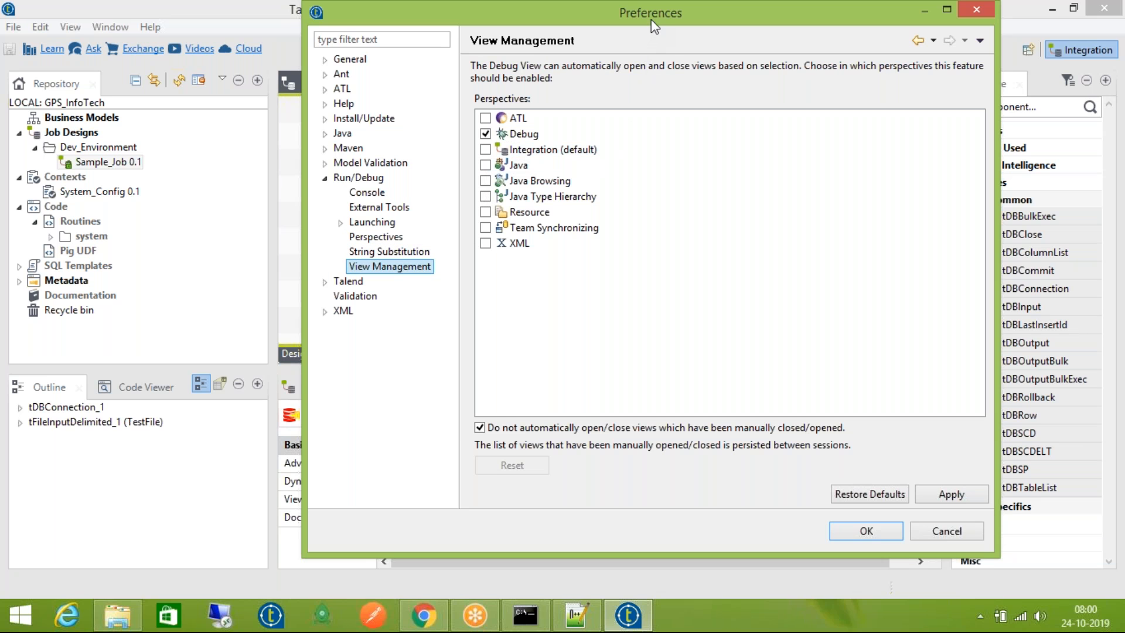
drag(652, 10, 449, 9)
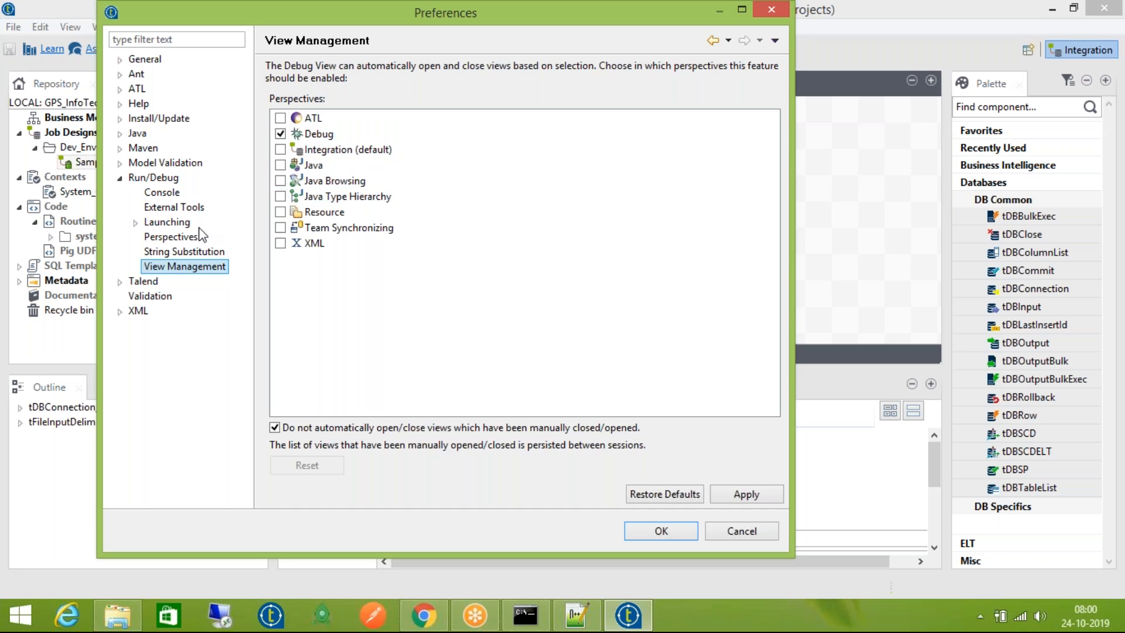
Look through Model Validation, Install/Update and the General group's Startup and Shutdown settings
click(120, 178)
click(120, 163)
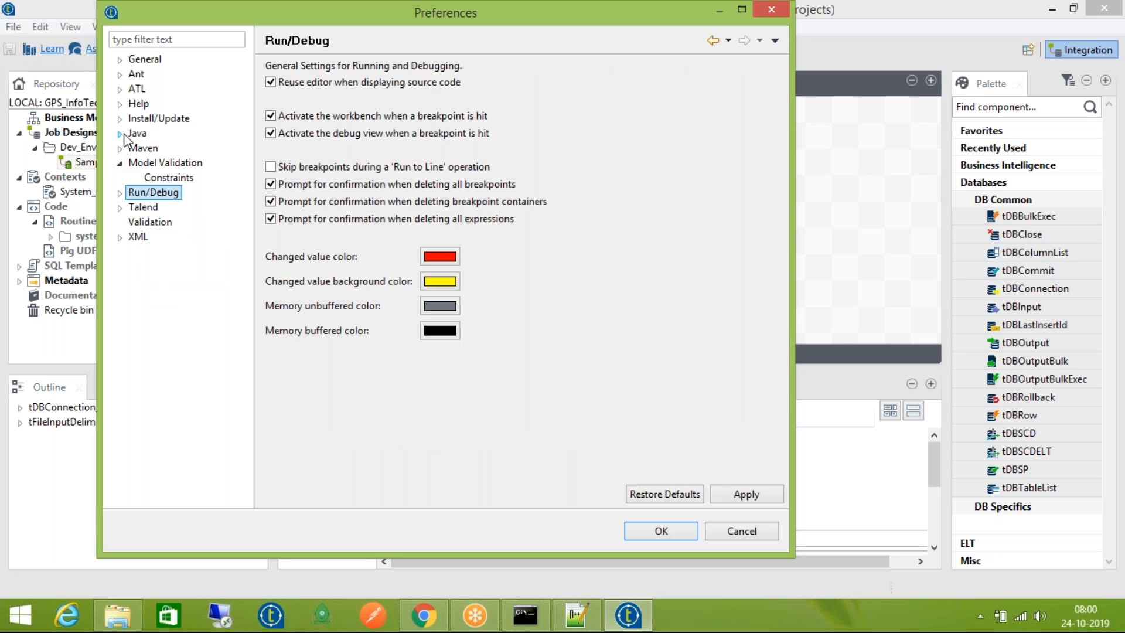
click(120, 118)
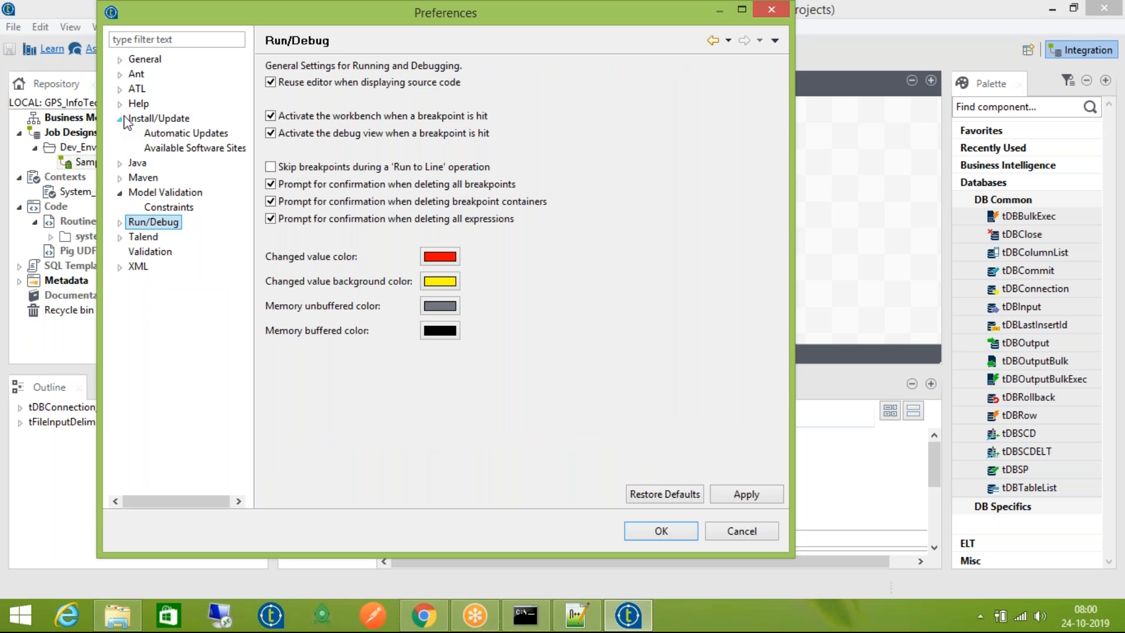
click(120, 59)
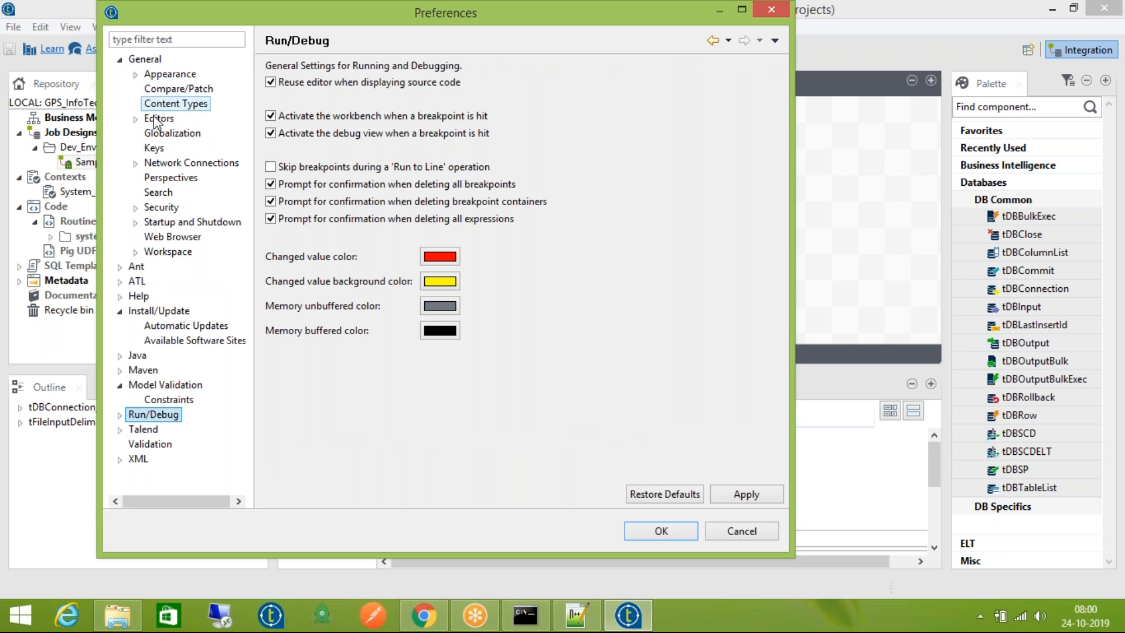
click(135, 222)
click(135, 222)
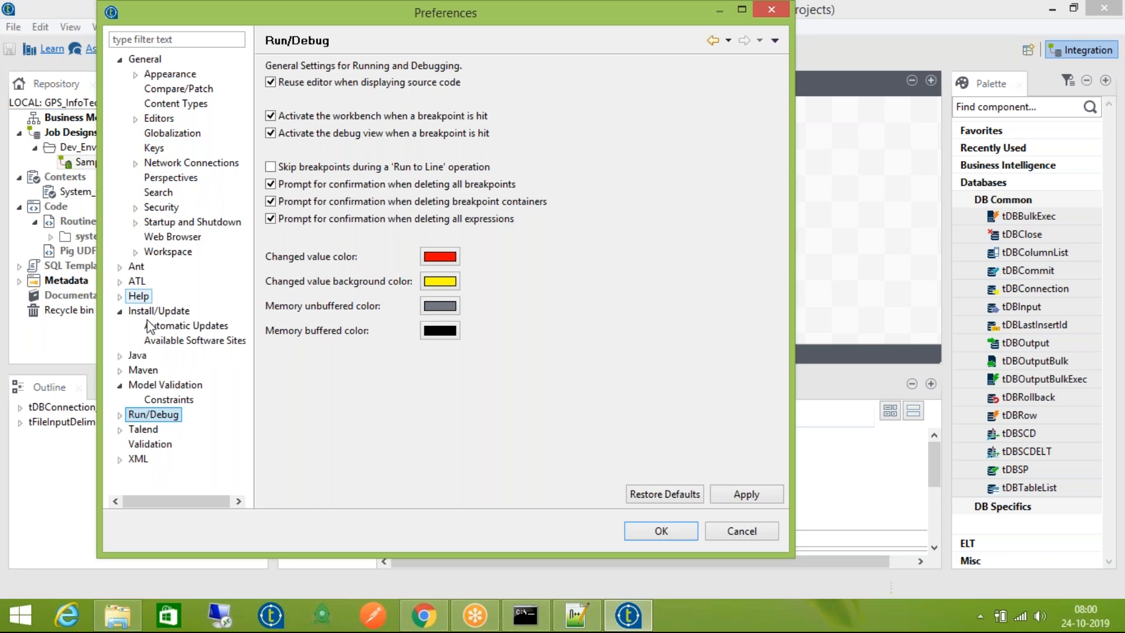
click(119, 59)
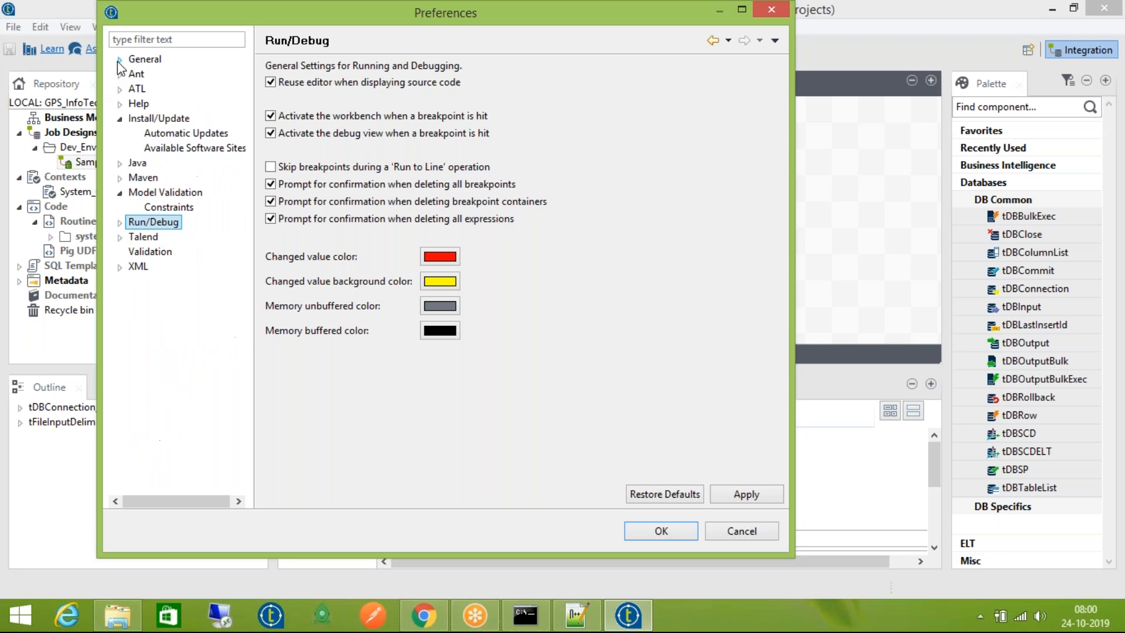
Expand Talend > Database and view the Teradata SQL mode and Database pages
click(120, 237)
click(136, 252)
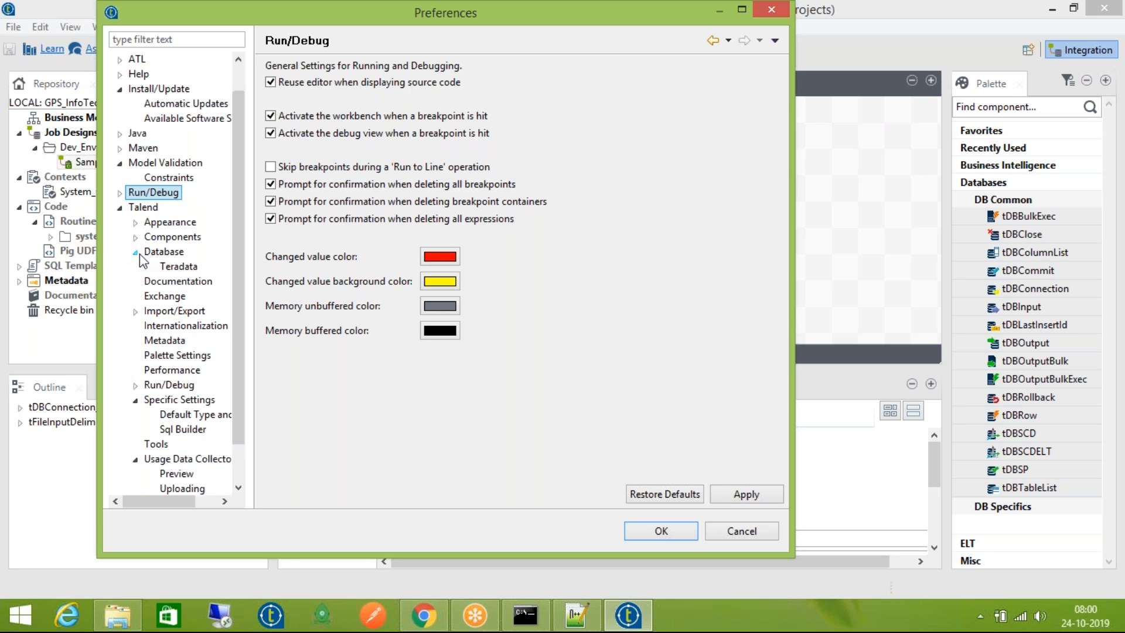
click(180, 268)
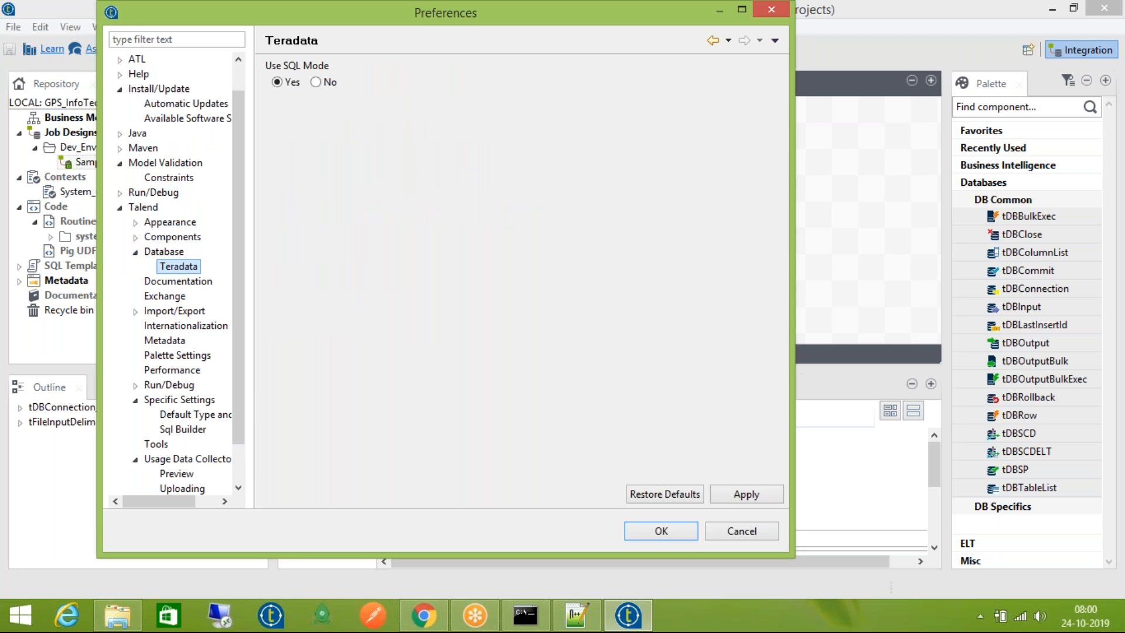
click(136, 252)
Compare the Spagic Server and SpagoBi Server deployment settings under Import/Export
click(136, 296)
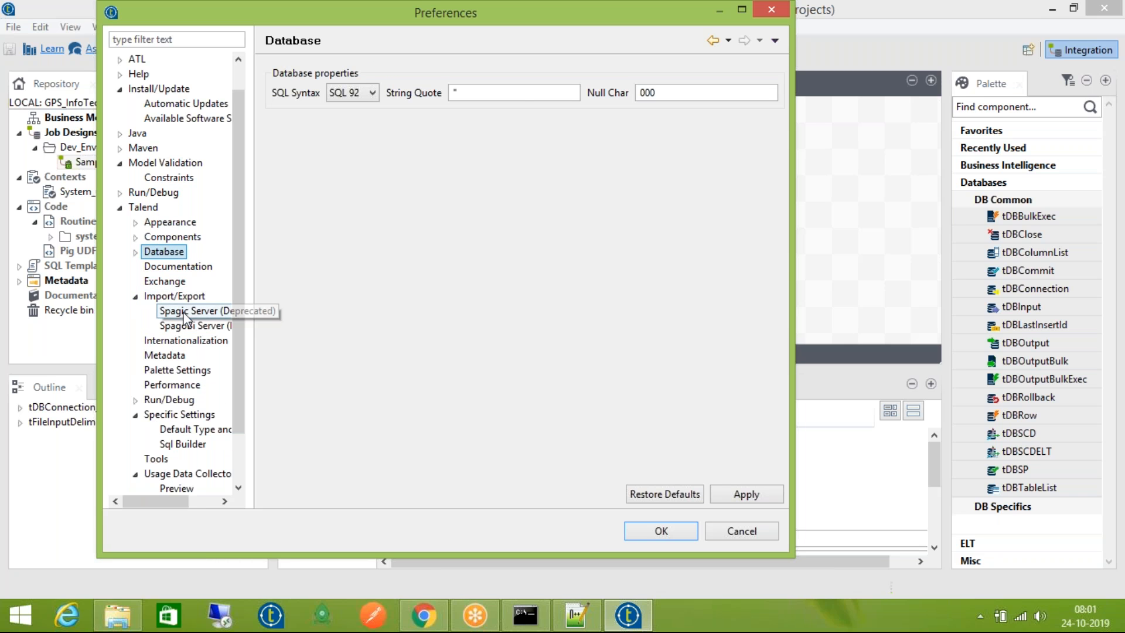
click(184, 313)
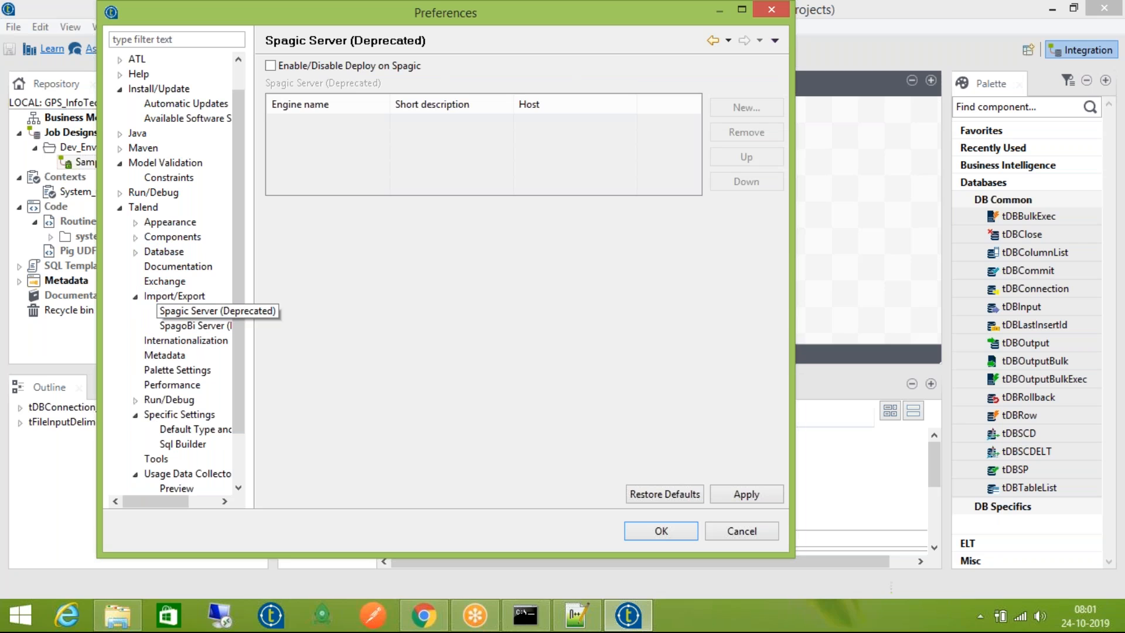
click(205, 325)
click(202, 312)
click(205, 325)
click(202, 311)
click(205, 325)
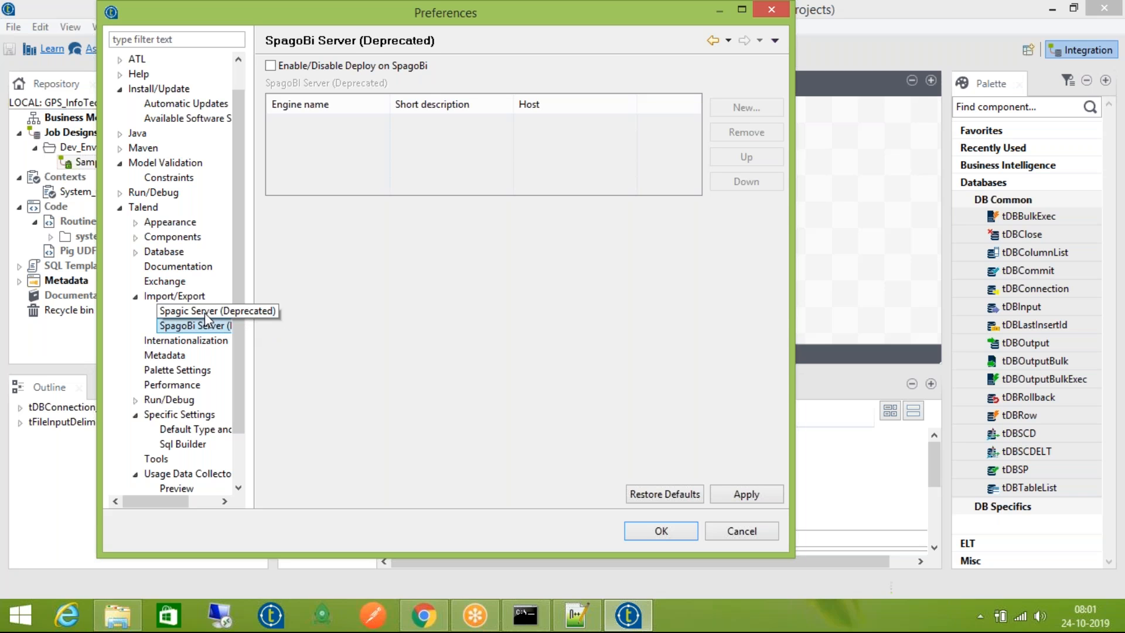
click(205, 311)
click(176, 325)
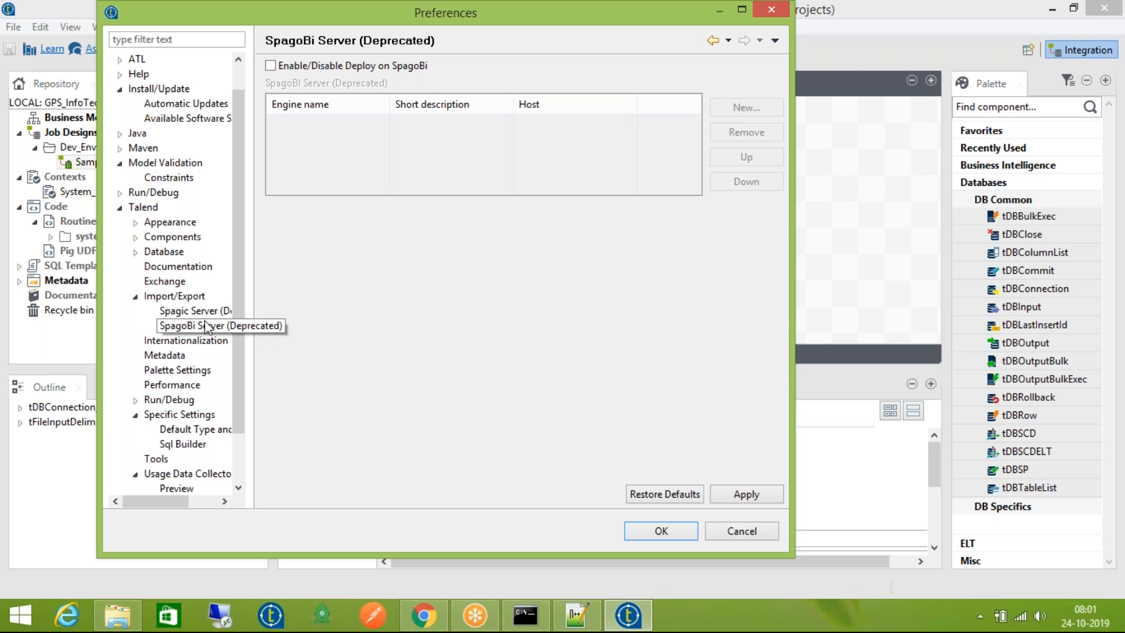
View the Talend Import/Export, Metadata, Palette Settings, Performance and Run/Debug pages
click(135, 295)
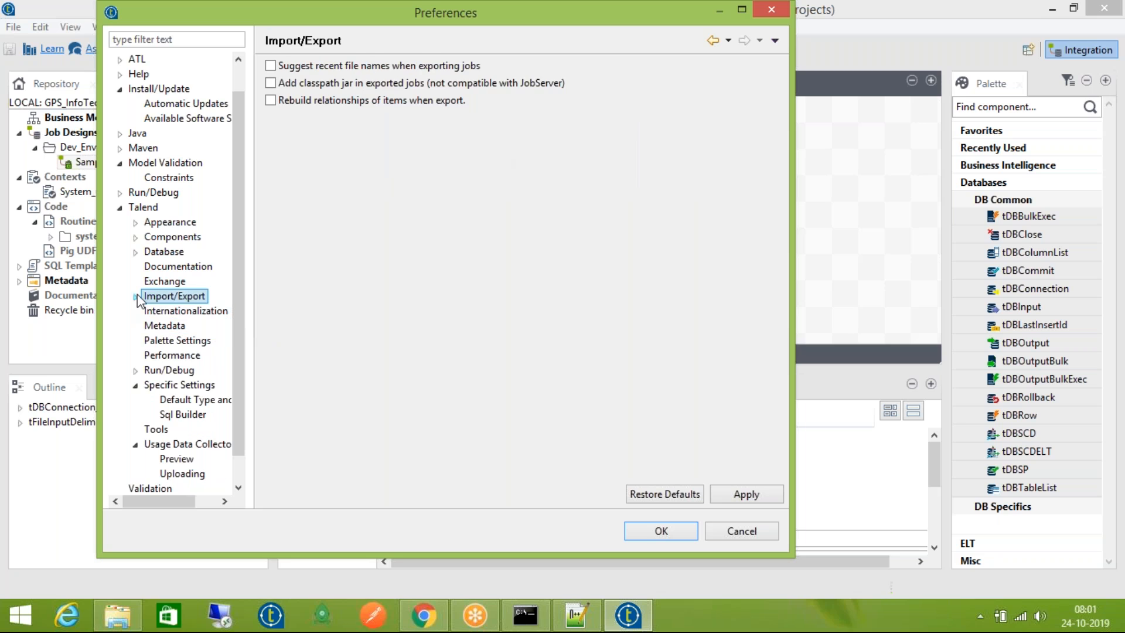
click(157, 327)
click(167, 341)
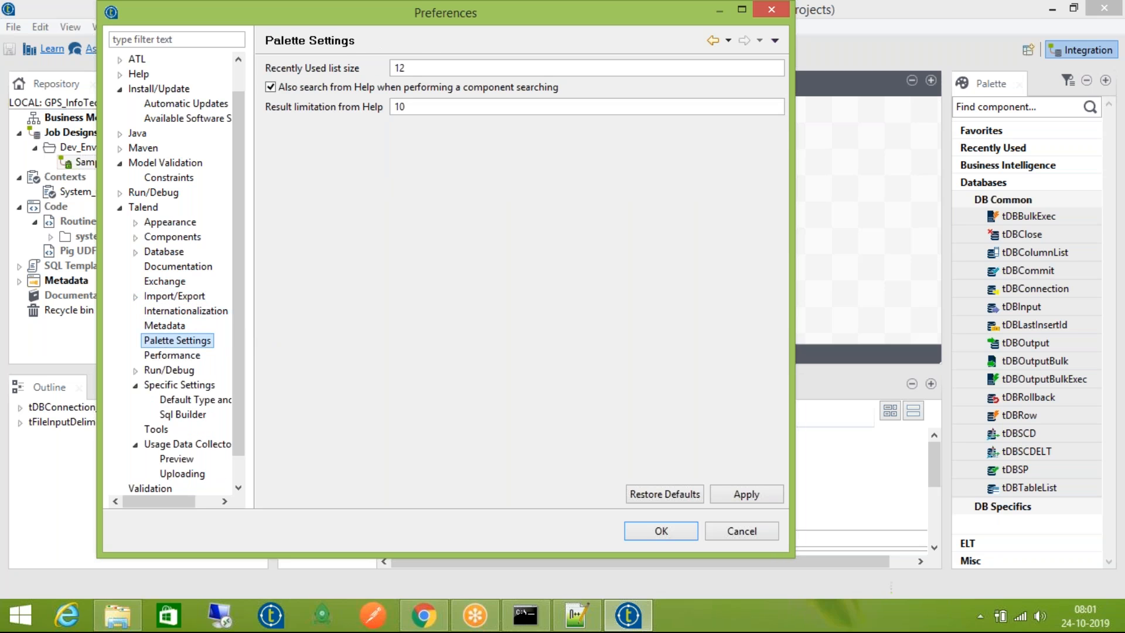
click(176, 356)
click(173, 370)
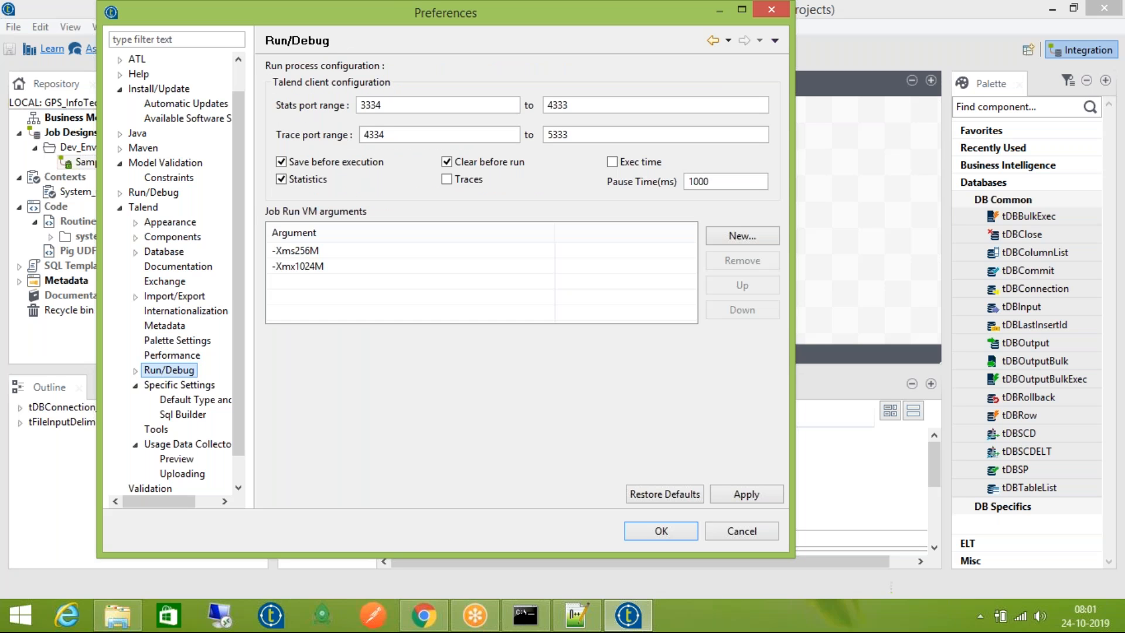
Inspect the Job Run VM arguments -Xms256M and -Xmx1024M, then cancel Preferences
click(141, 369)
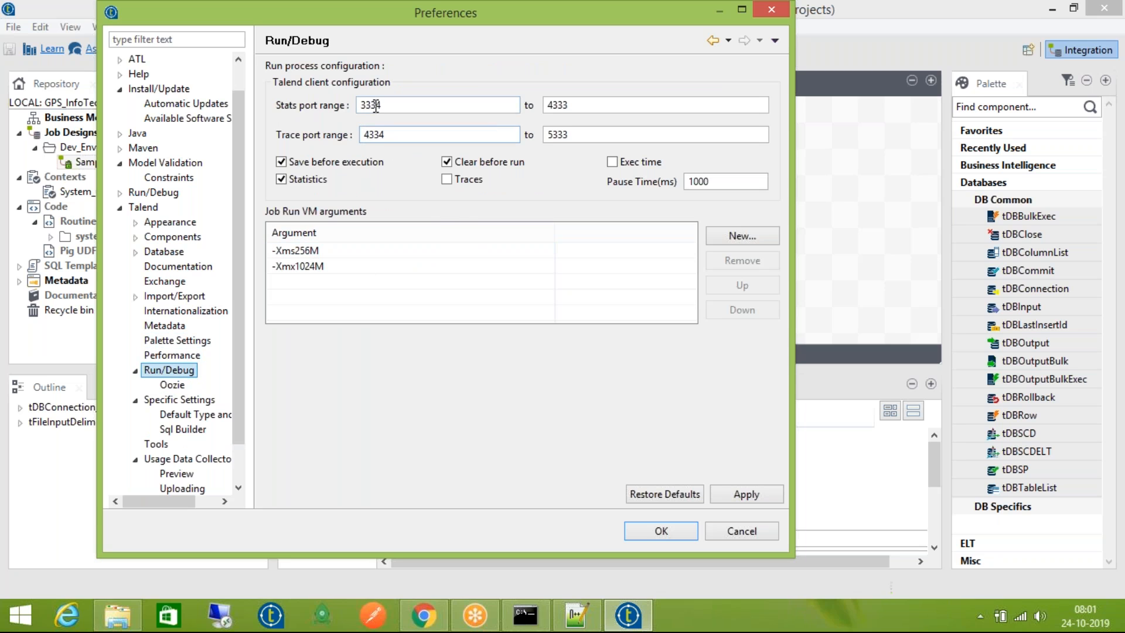
click(320, 252)
shift+click(331, 268)
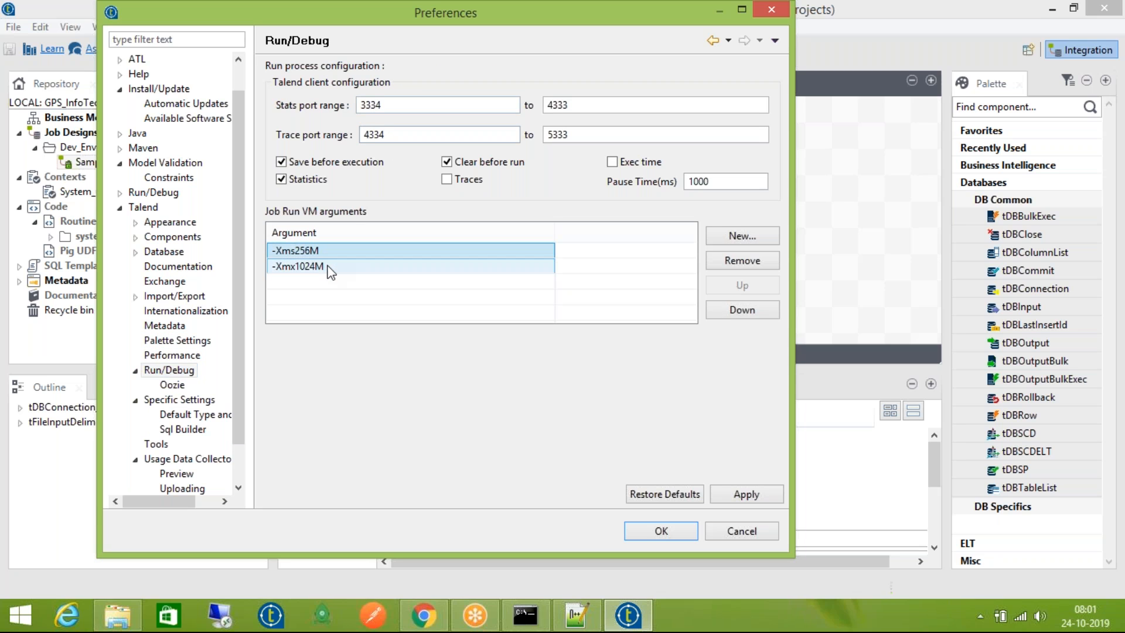
click(329, 266)
click(334, 256)
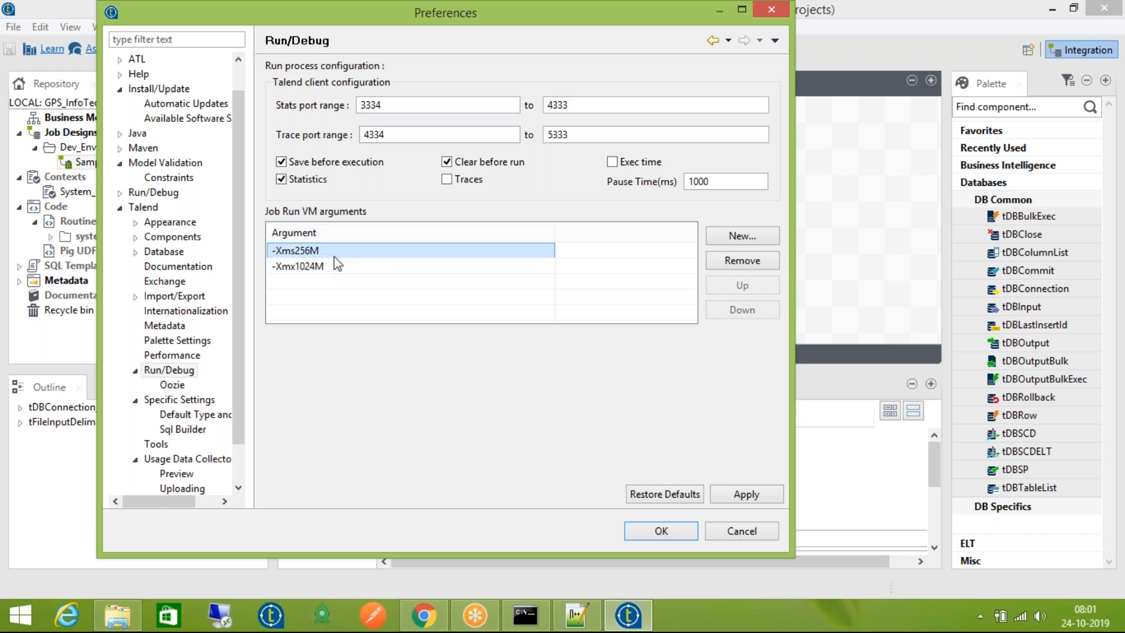
click(337, 265)
click(343, 253)
click(343, 266)
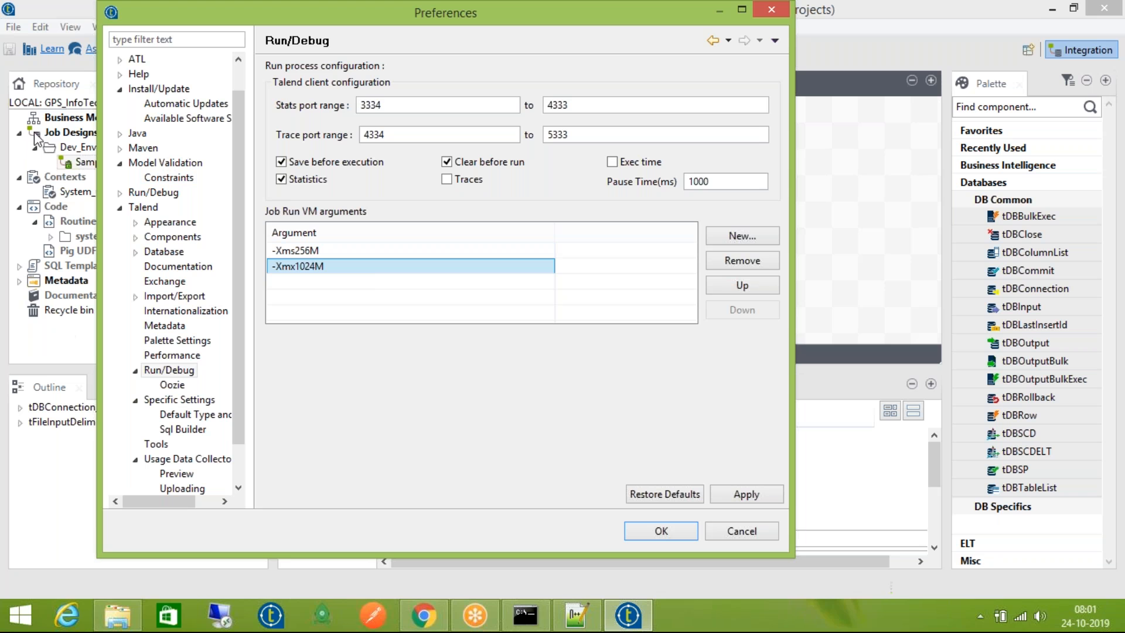
click(729, 530)
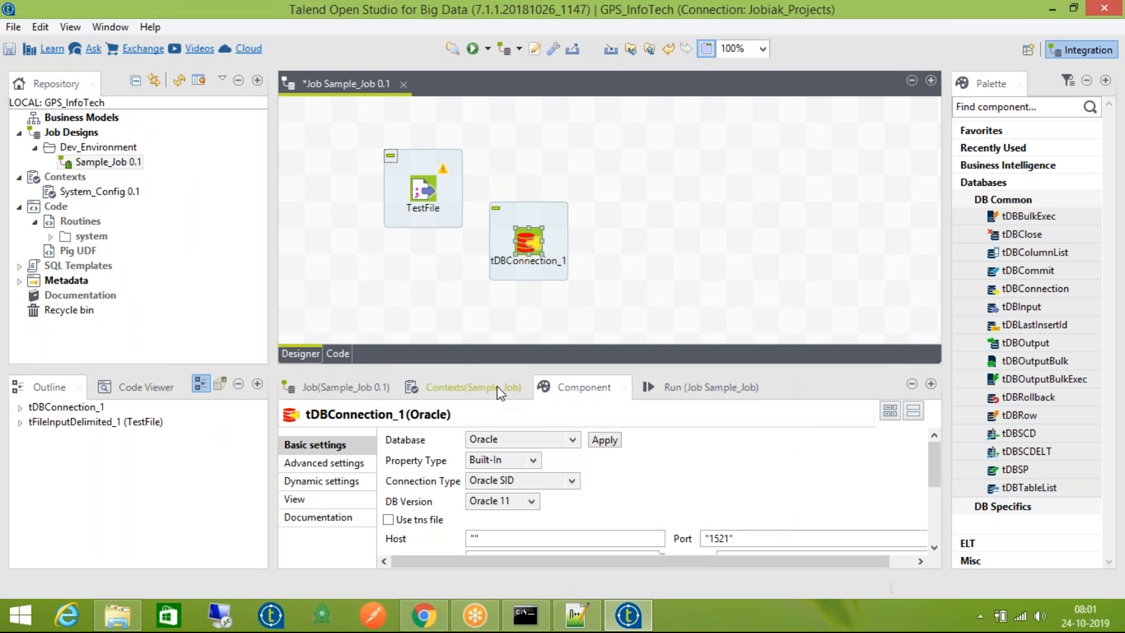
In Sample_Job's Run tab Advanced settings, turn on Use specific JVM arguments
click(684, 384)
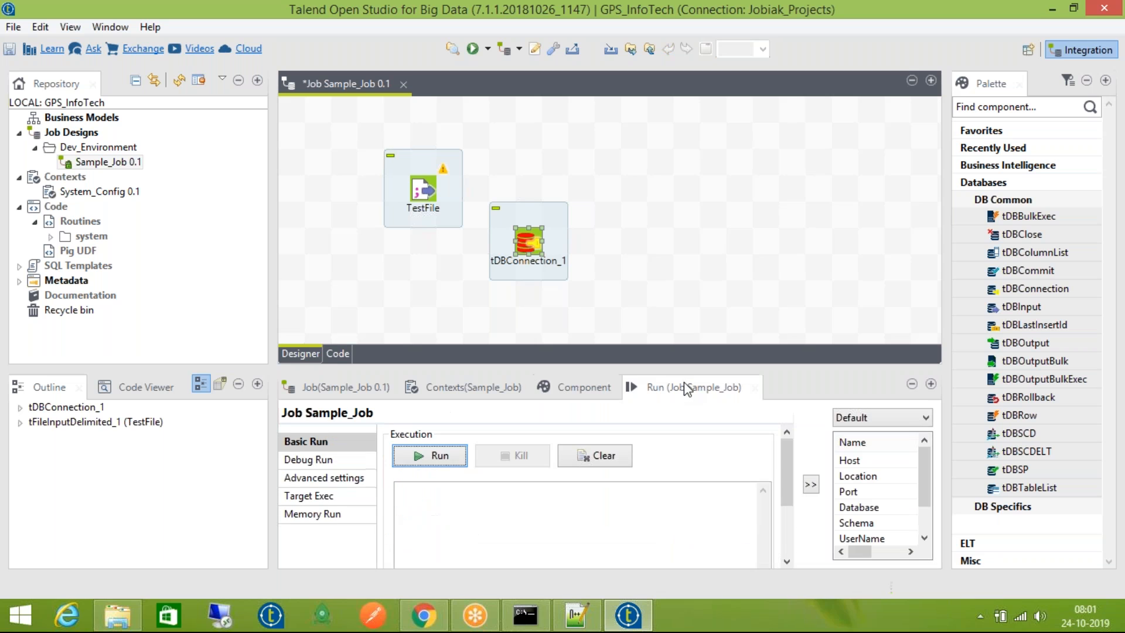
click(355, 461)
click(344, 481)
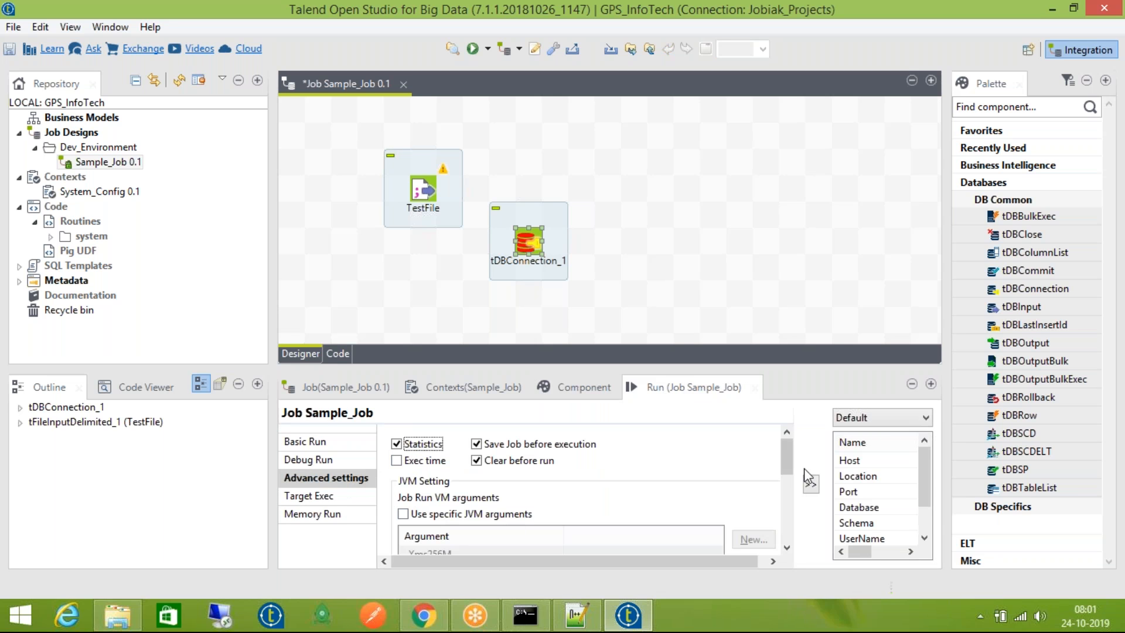
drag(785, 453, 785, 480)
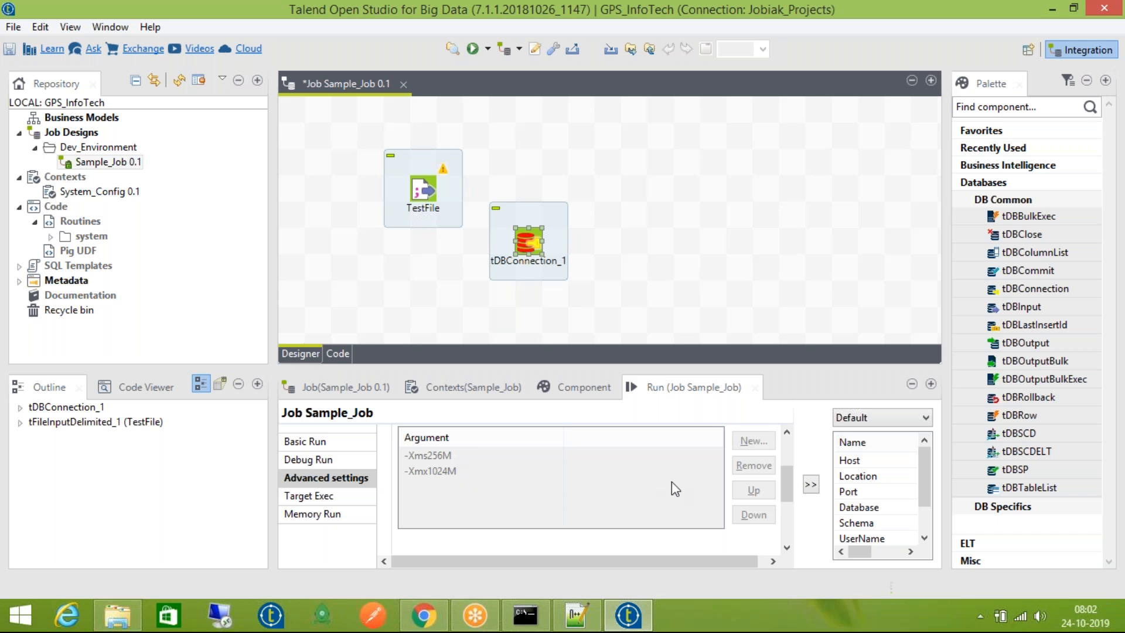
scroll(791, 498, up, 2)
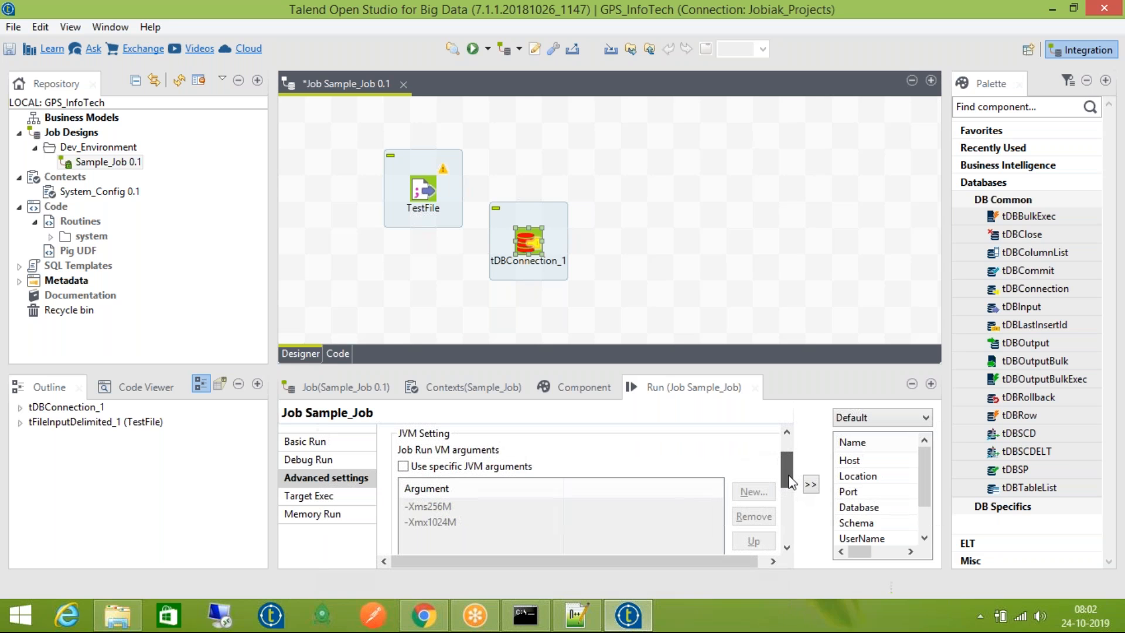
click(403, 466)
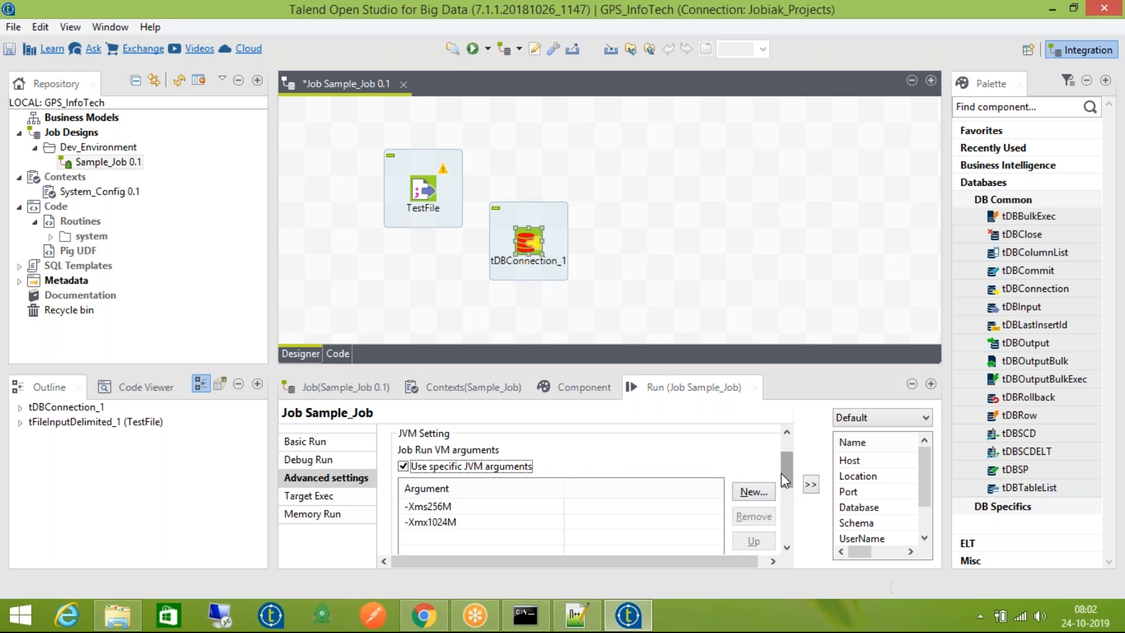
click(465, 464)
click(464, 465)
Edit the maximum-heap argument, trying -Xmx4024M and -Xmx2024M before restoring -Xmx1024M
double_click(464, 522)
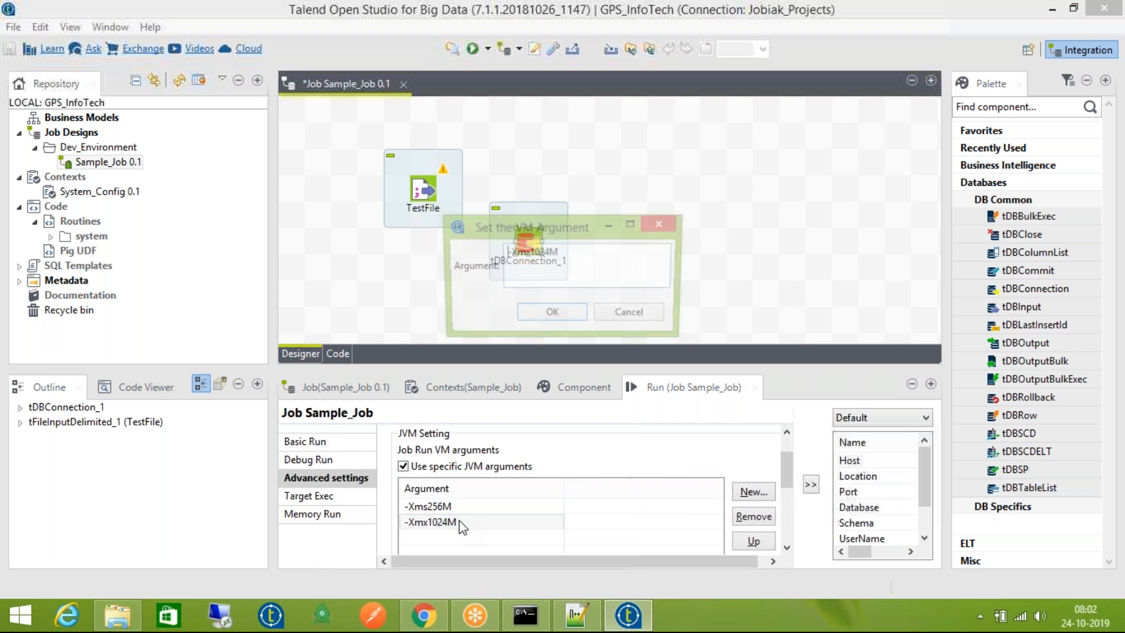
click(530, 253)
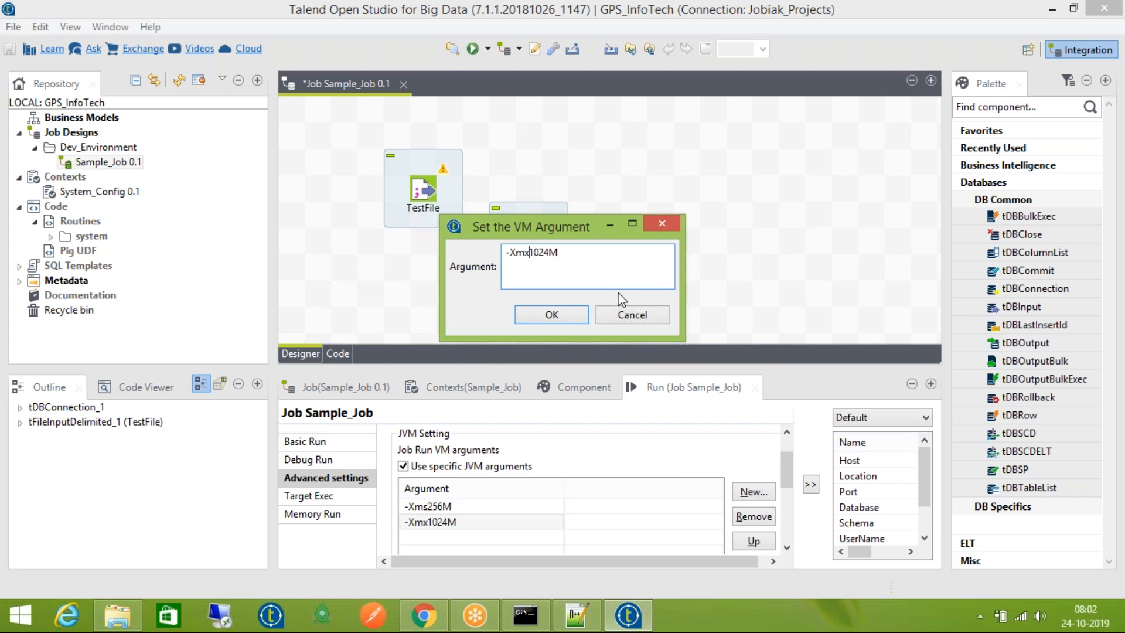
key(Delete)
text(4)
key(BackSpace)
text(2)
key(BackSpace)
text(1)
key(BackSpace)
text(1)
Confirm -Xmx1024M unchanged and untick Use specific JVM arguments
click(575, 317)
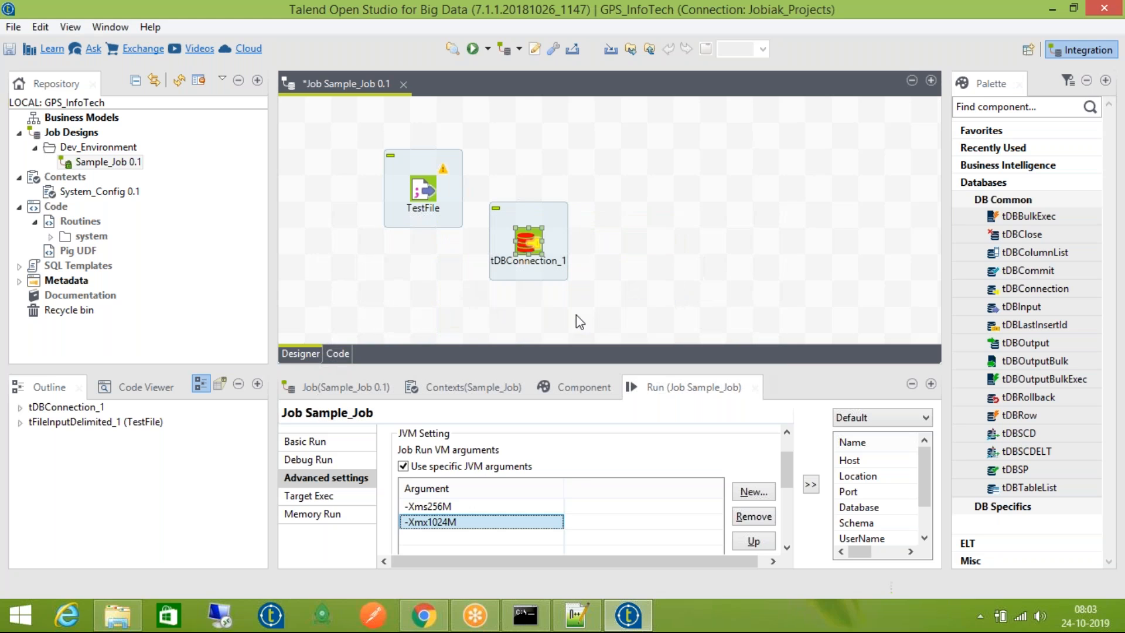
click(492, 466)
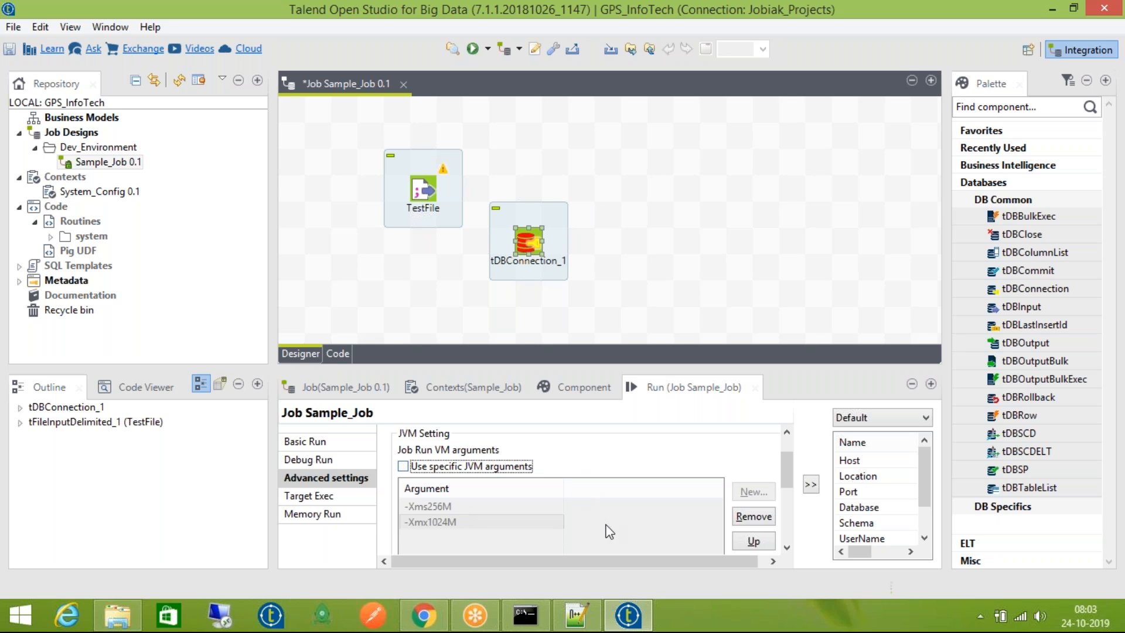
scroll(796, 487, up, 3)
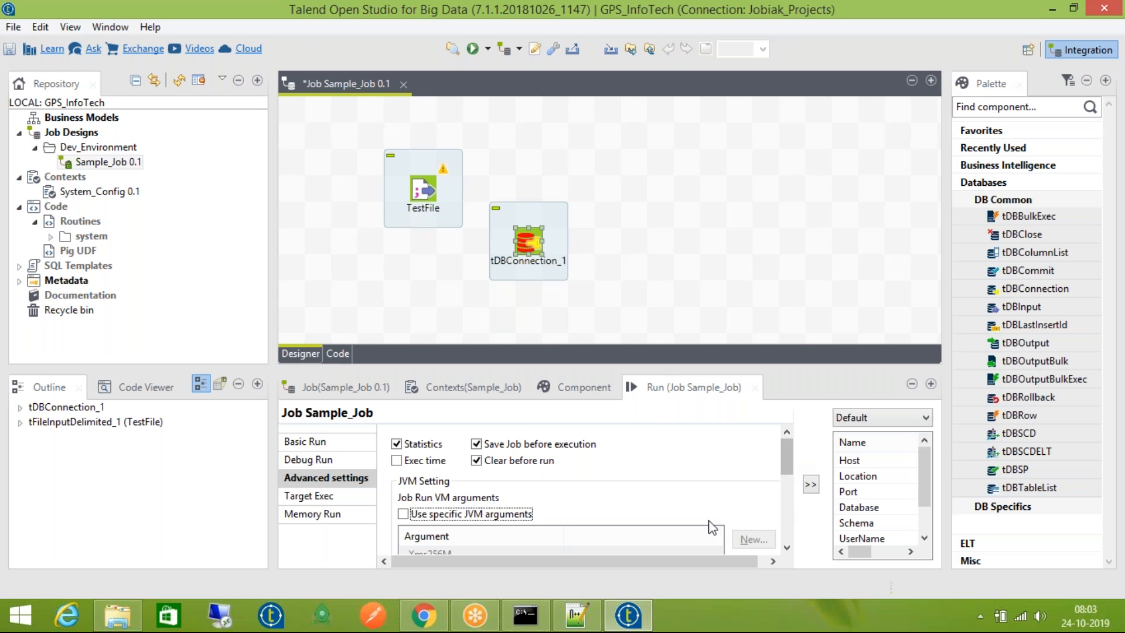
Browse Target Exec, Debug Run and Basic Run, then show tDBConnection_1's Oracle settings
click(328, 496)
click(337, 463)
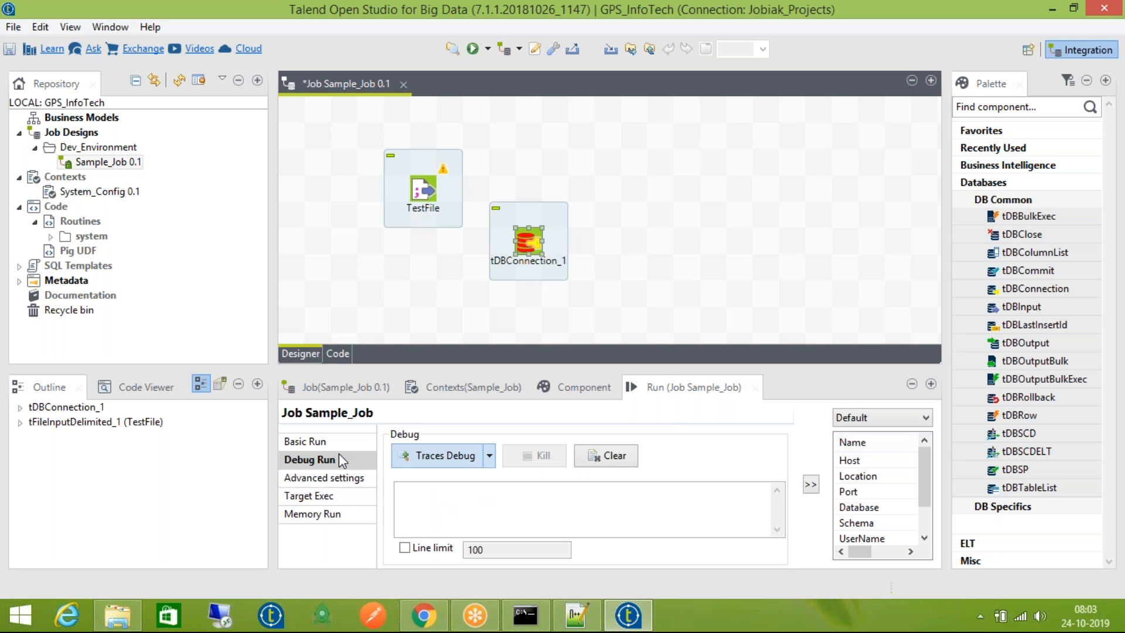
click(344, 444)
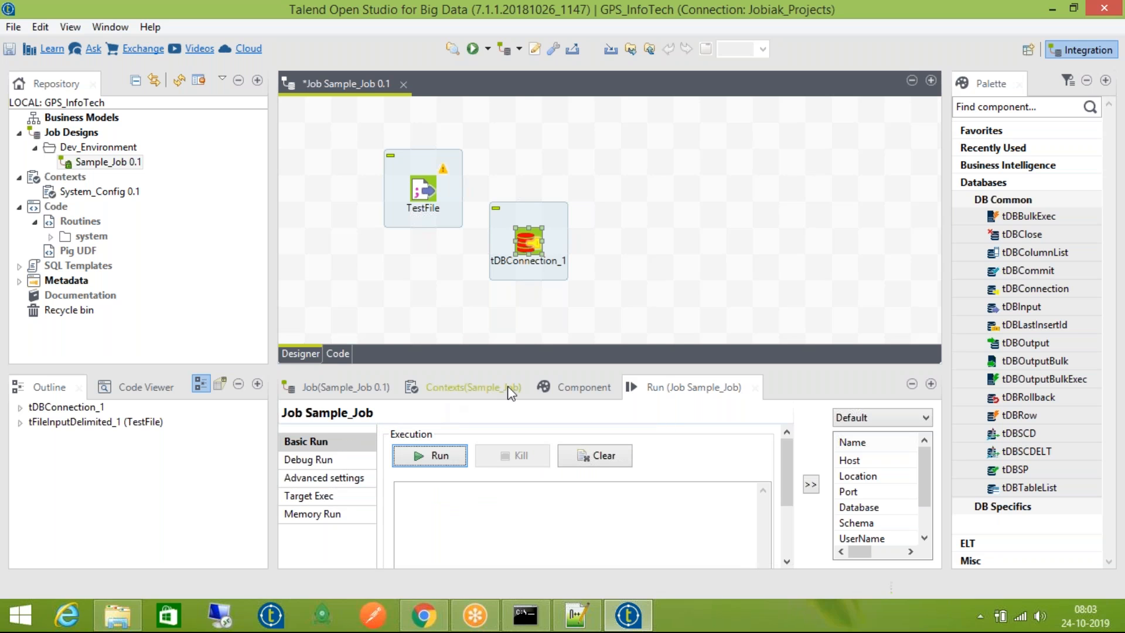
click(588, 383)
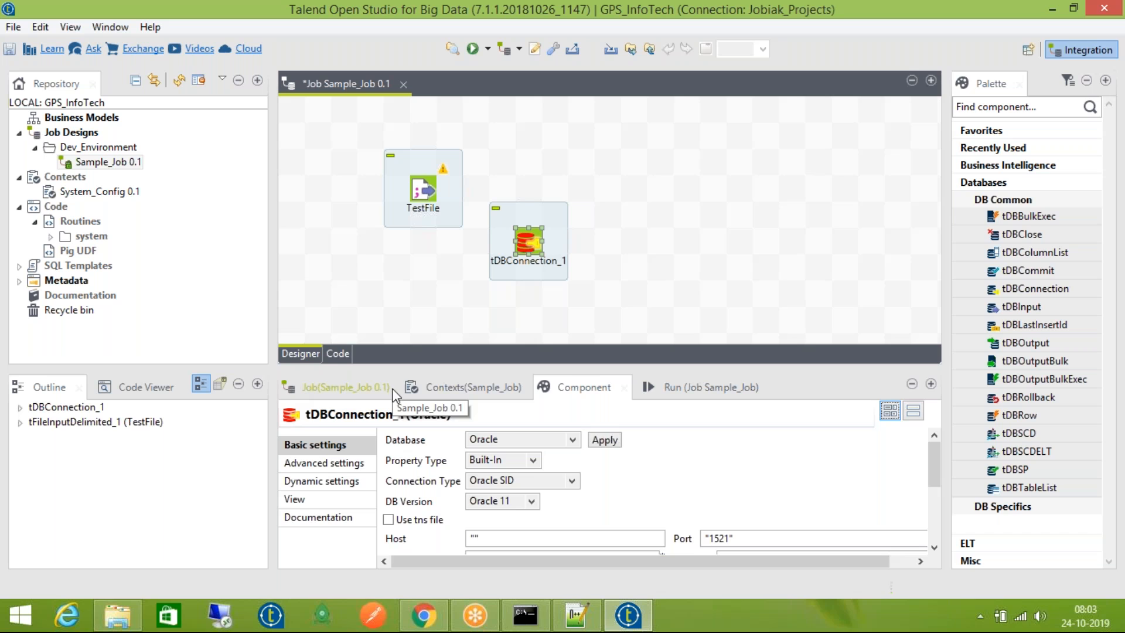
In Sample_Job's job properties Extra settings, leave Multi thread execution off after toggling it
click(350, 386)
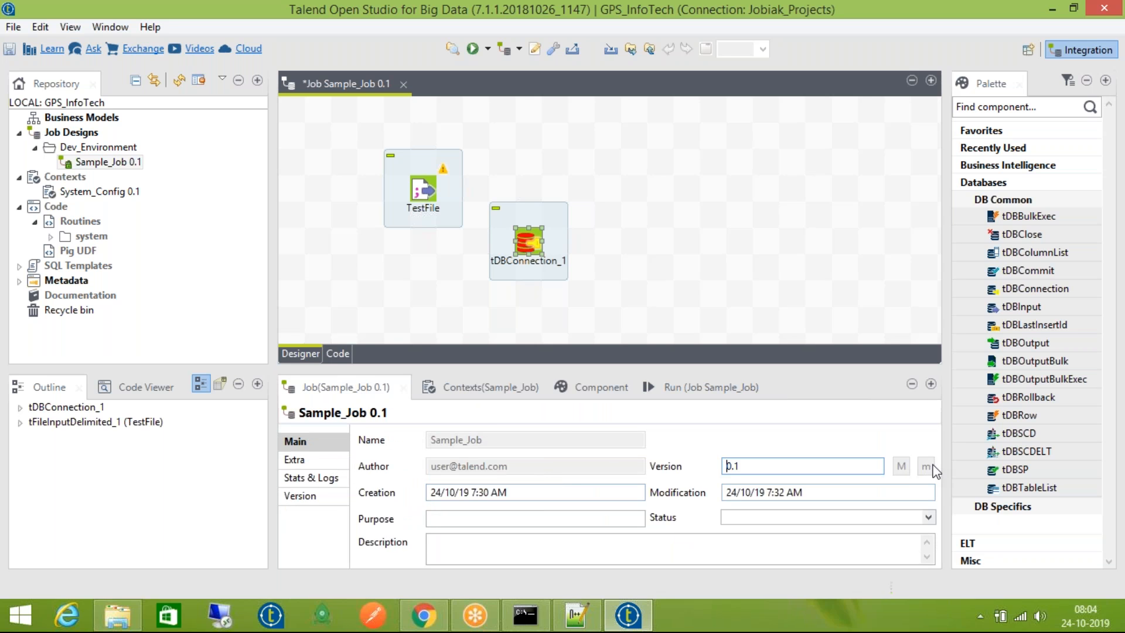
click(300, 463)
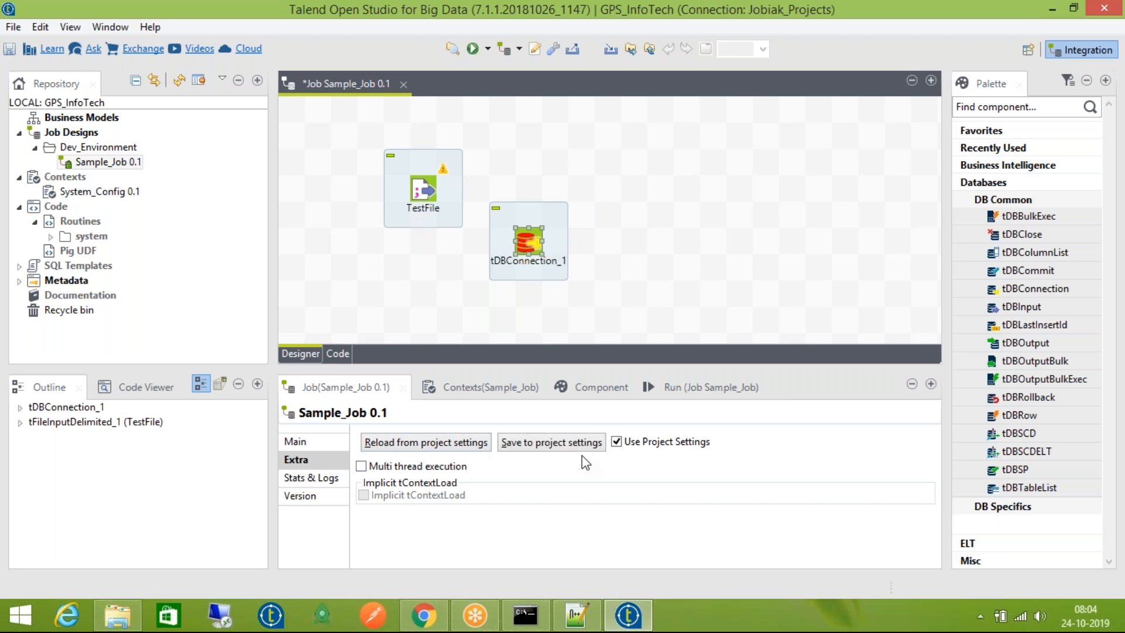
click(391, 467)
click(391, 467)
click(391, 467)
click(390, 467)
Toggle Use Project Settings in Stats & Logs, leaving it on, and reopen Stats & Logs
click(300, 481)
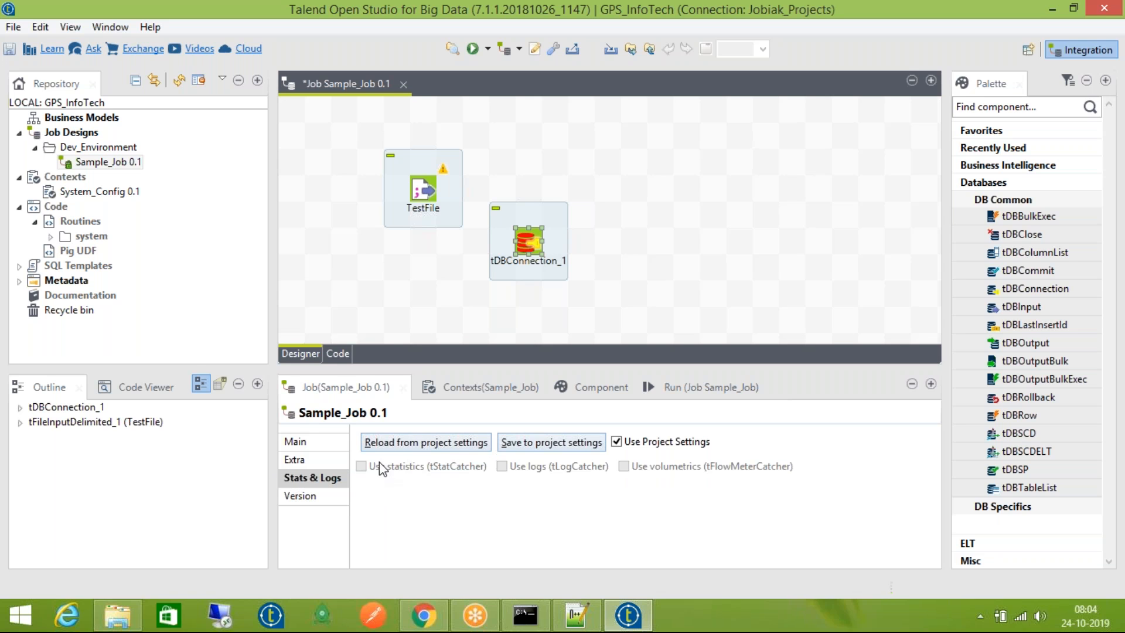
click(616, 442)
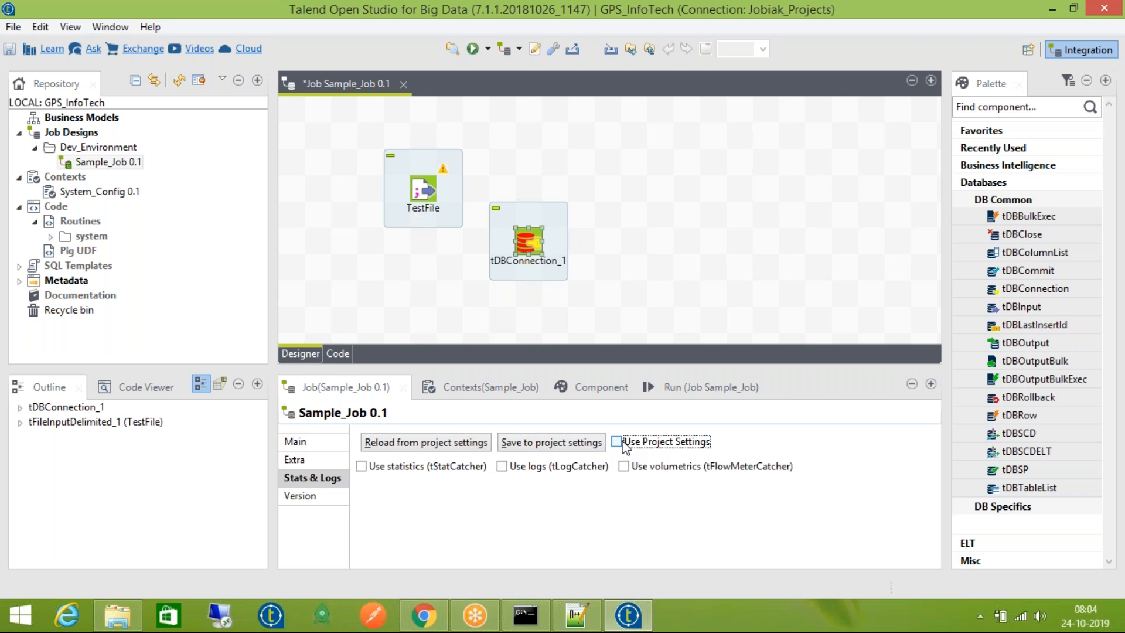
click(617, 442)
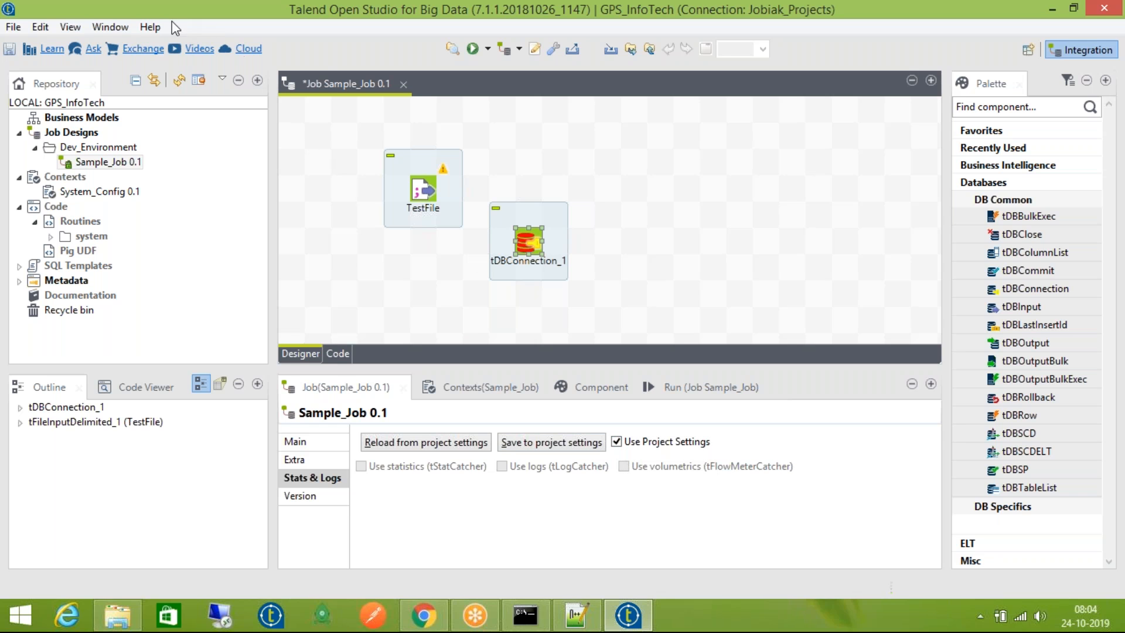
click(100, 26)
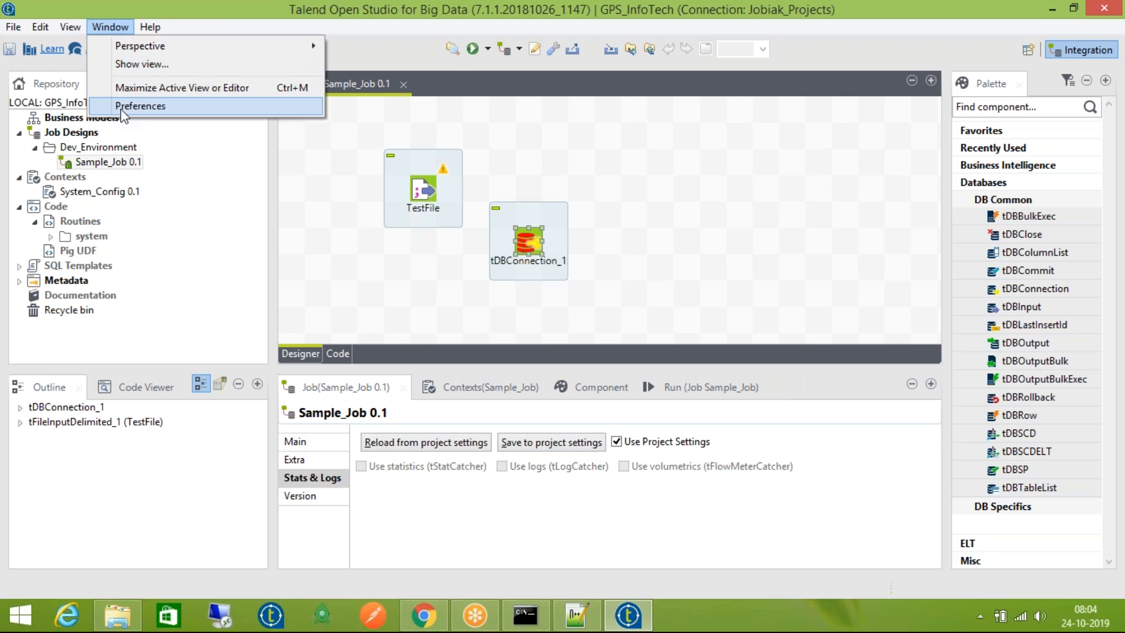
click(448, 266)
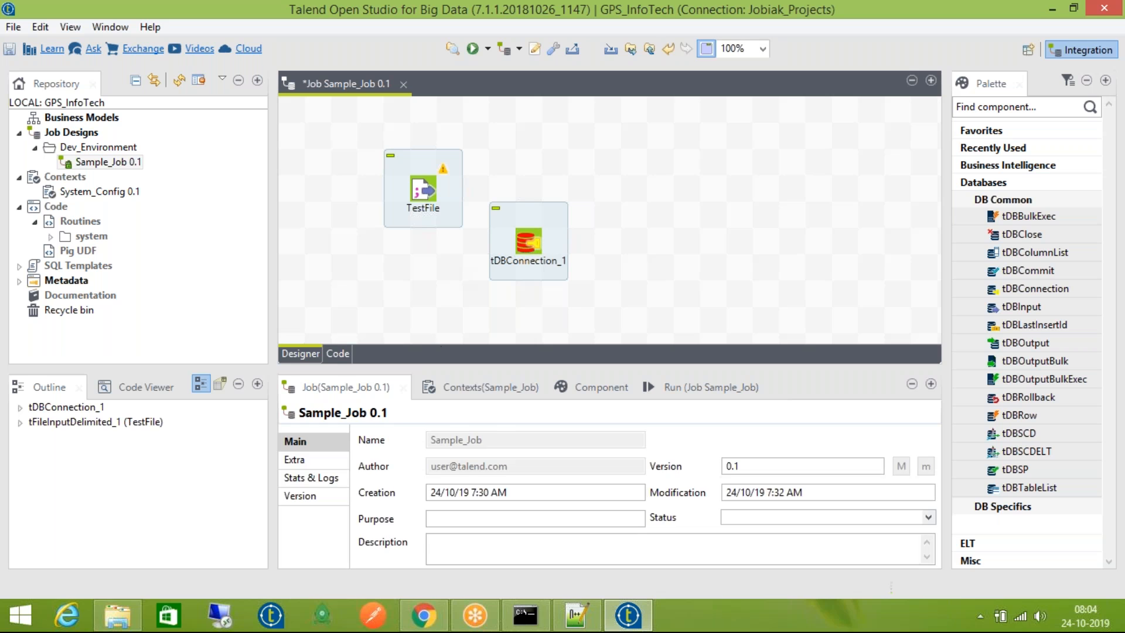
click(299, 478)
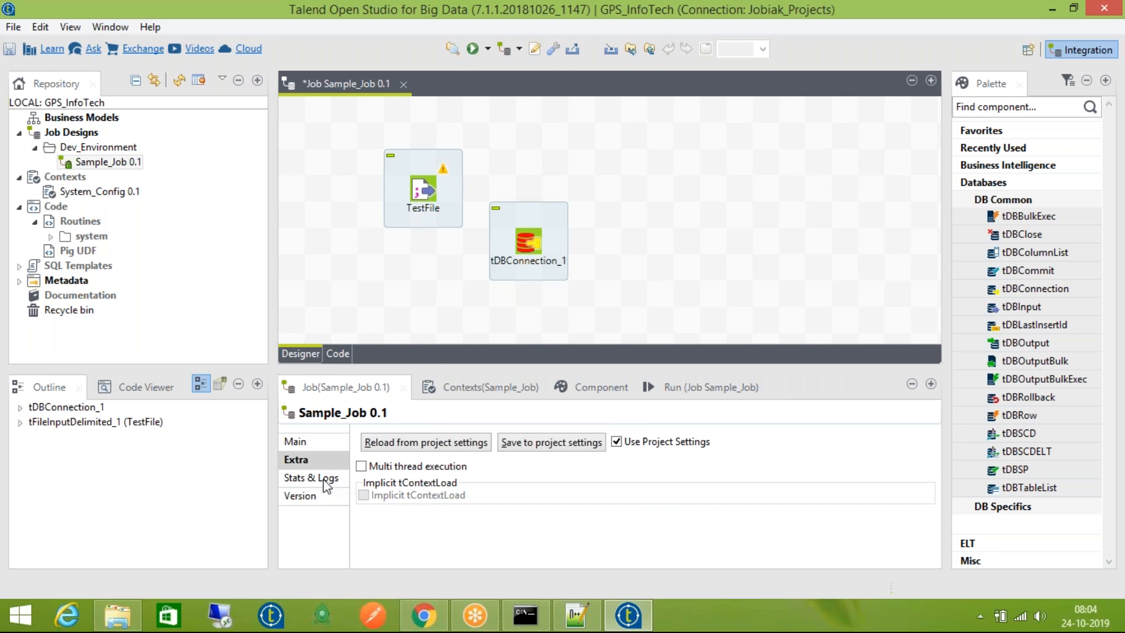
Untick Use Project Settings and enable tStatCatcher statistics, leaving tLogCatcher logs off
click(617, 442)
click(394, 467)
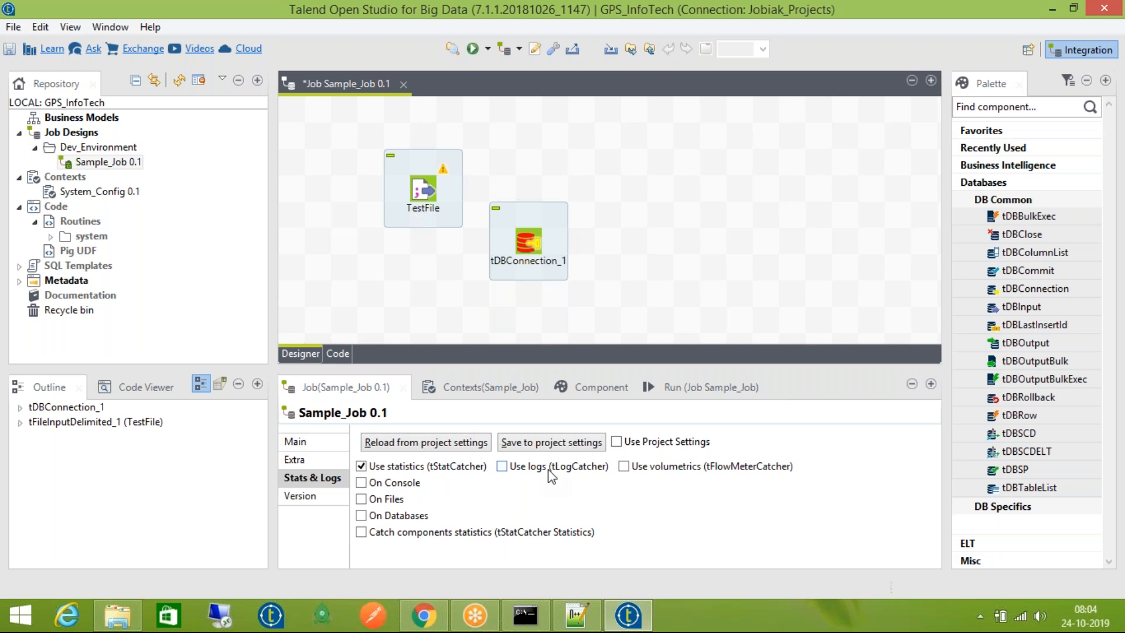
click(566, 468)
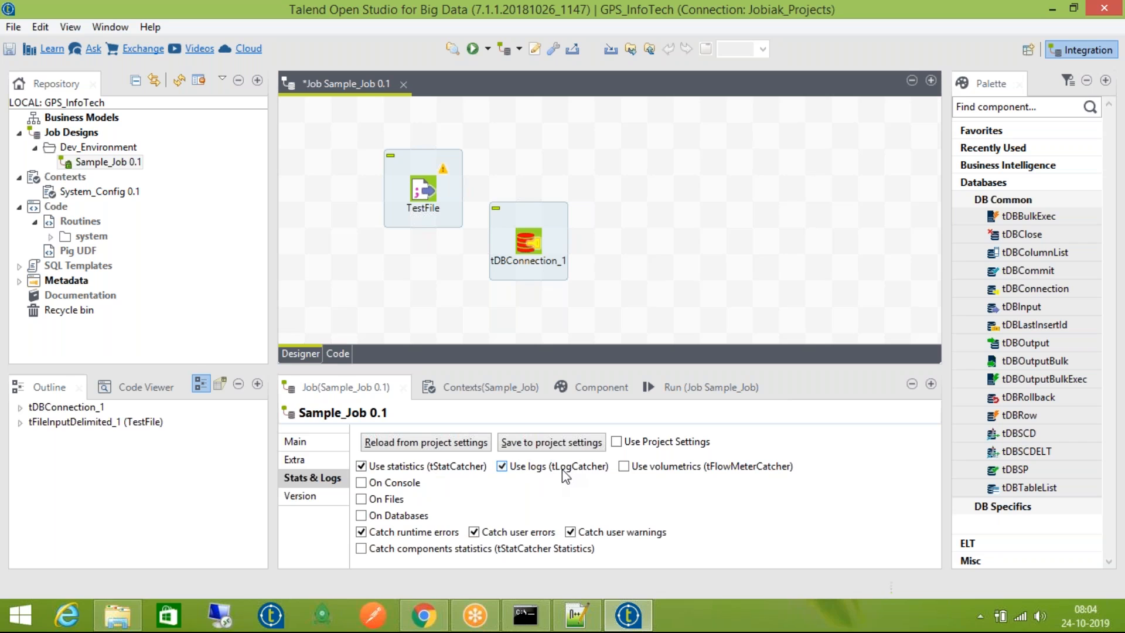
click(564, 469)
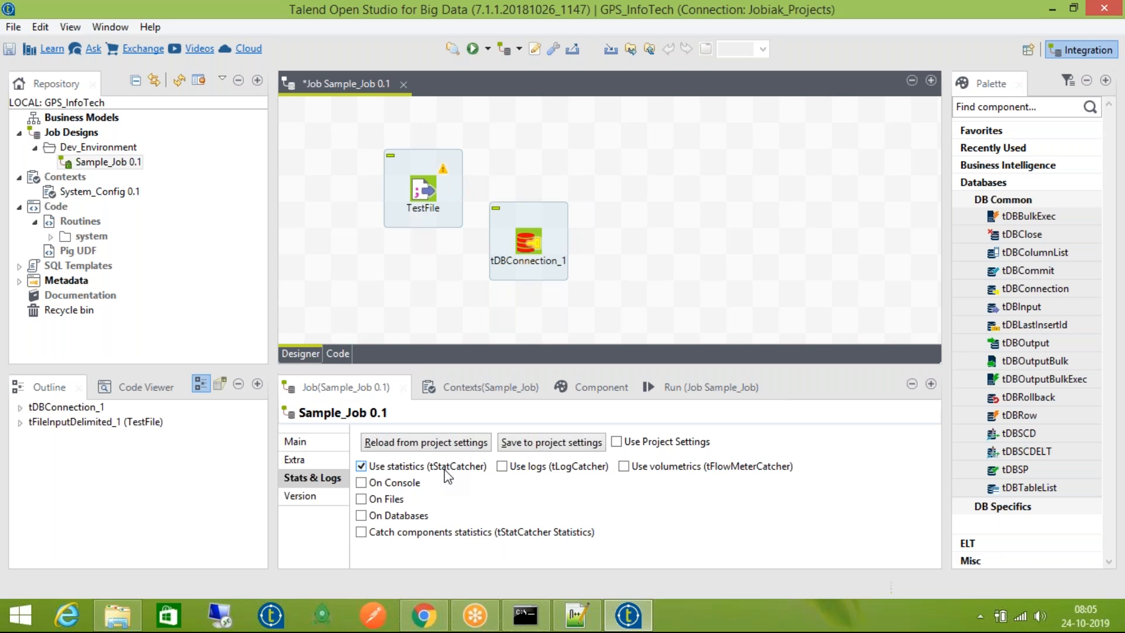
Toggle statistics and console output, ending with statistics on and console output off
click(426, 469)
click(426, 469)
click(417, 483)
click(417, 484)
click(430, 469)
click(429, 469)
click(427, 466)
click(427, 466)
Leave log catching off, keep statistics on, and write statistics to files named stats_file.txt
click(509, 472)
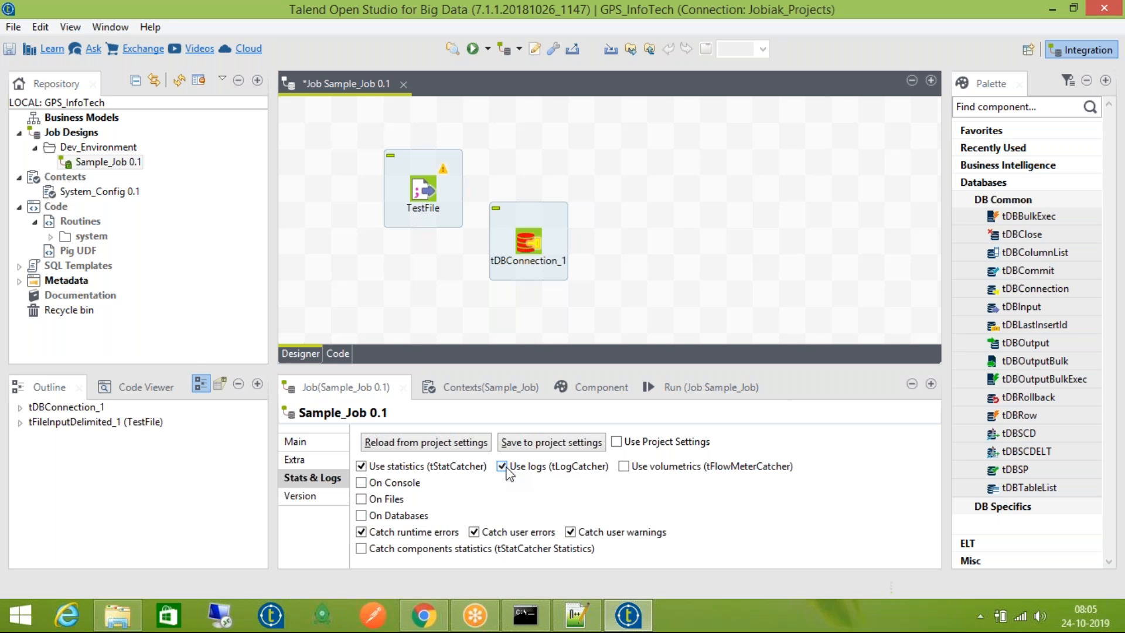
click(506, 467)
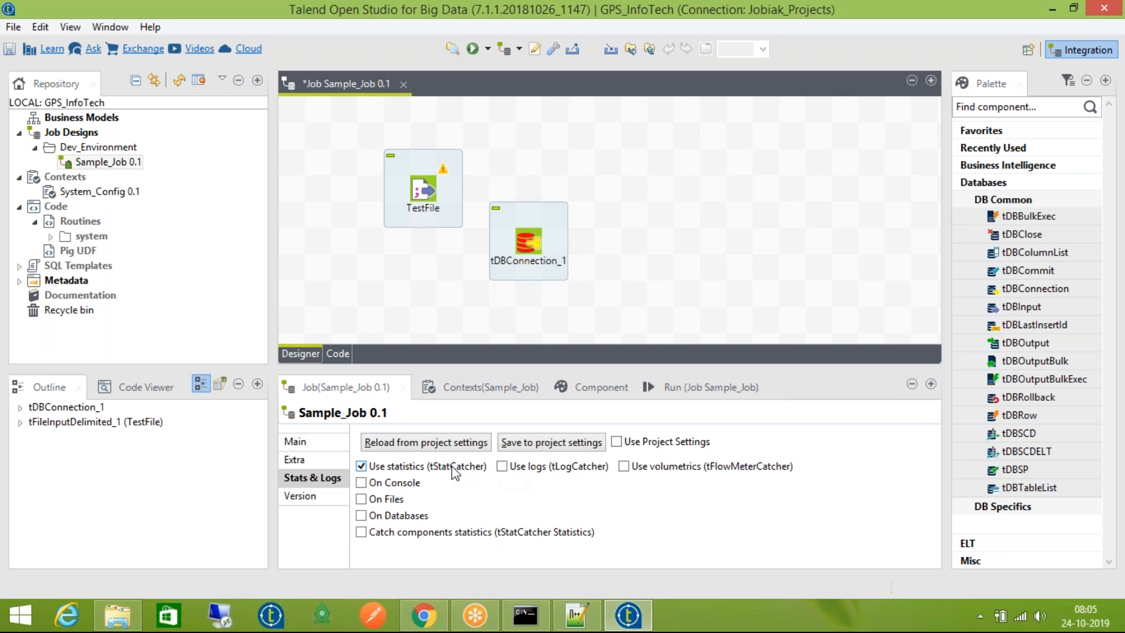
click(417, 467)
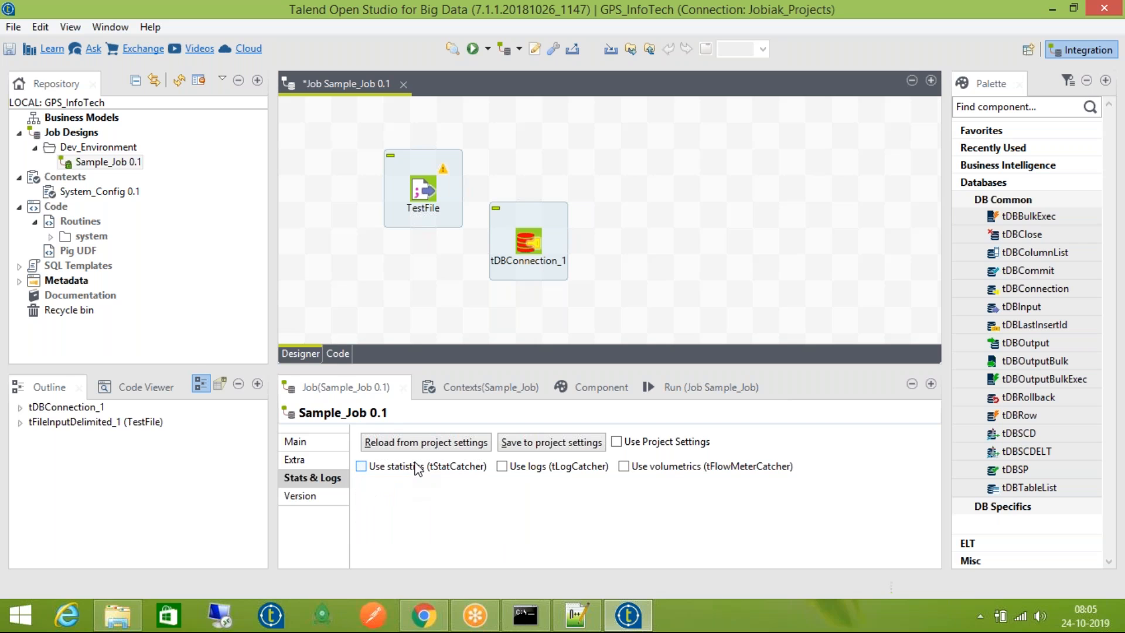
click(377, 467)
click(388, 500)
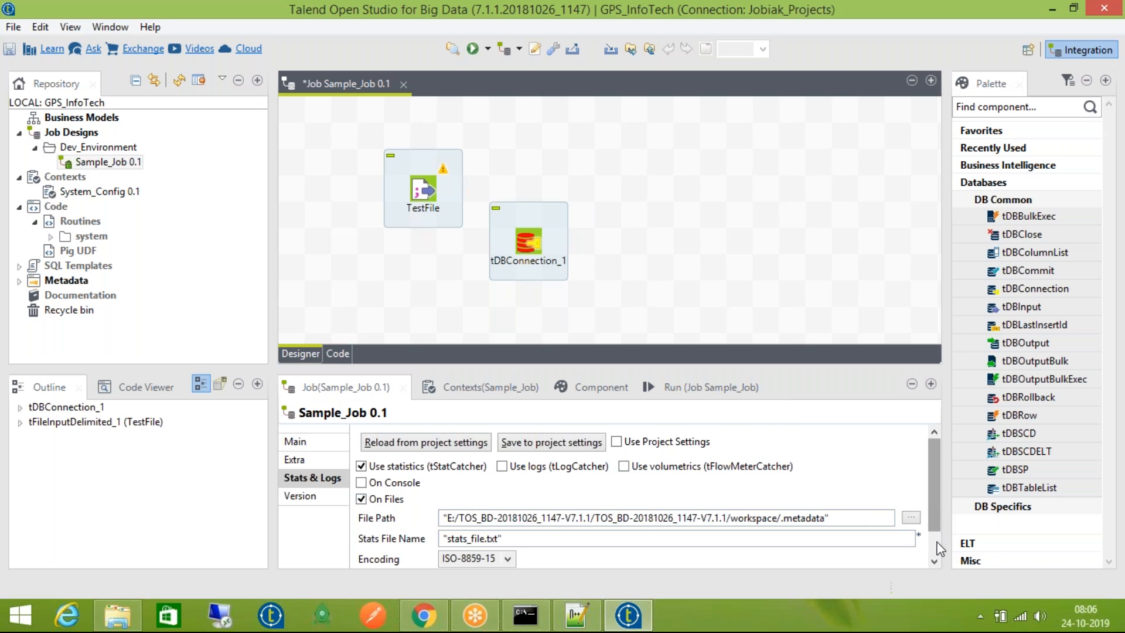
scroll(940, 549, down, 2)
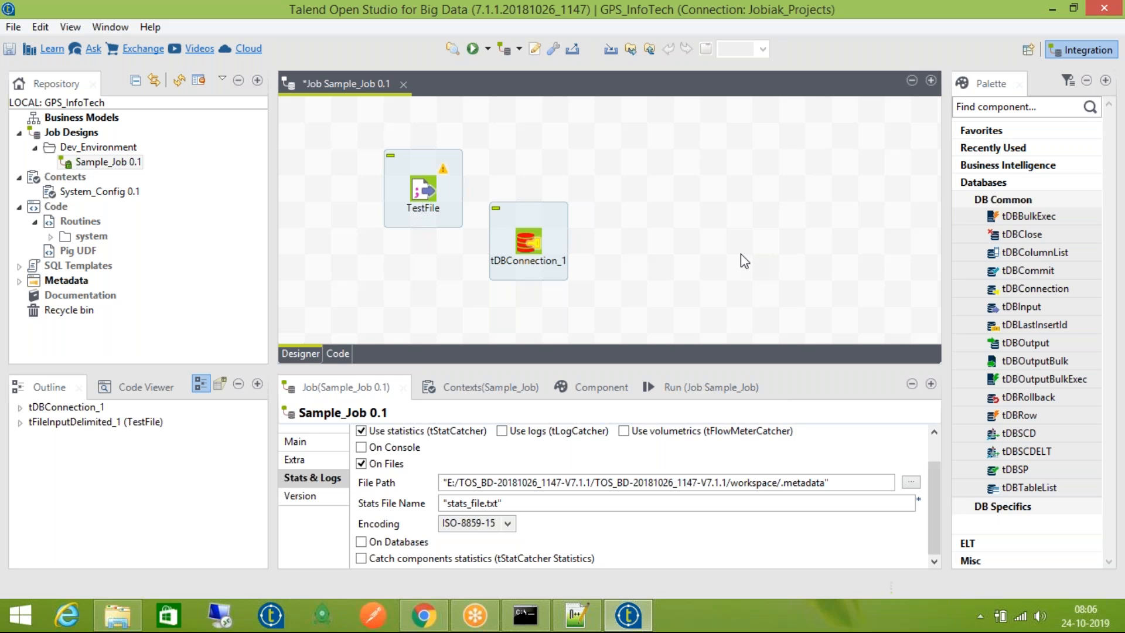
Add a tJava_1 component to the canvas by typing tJava
click(744, 261)
text(tJava)
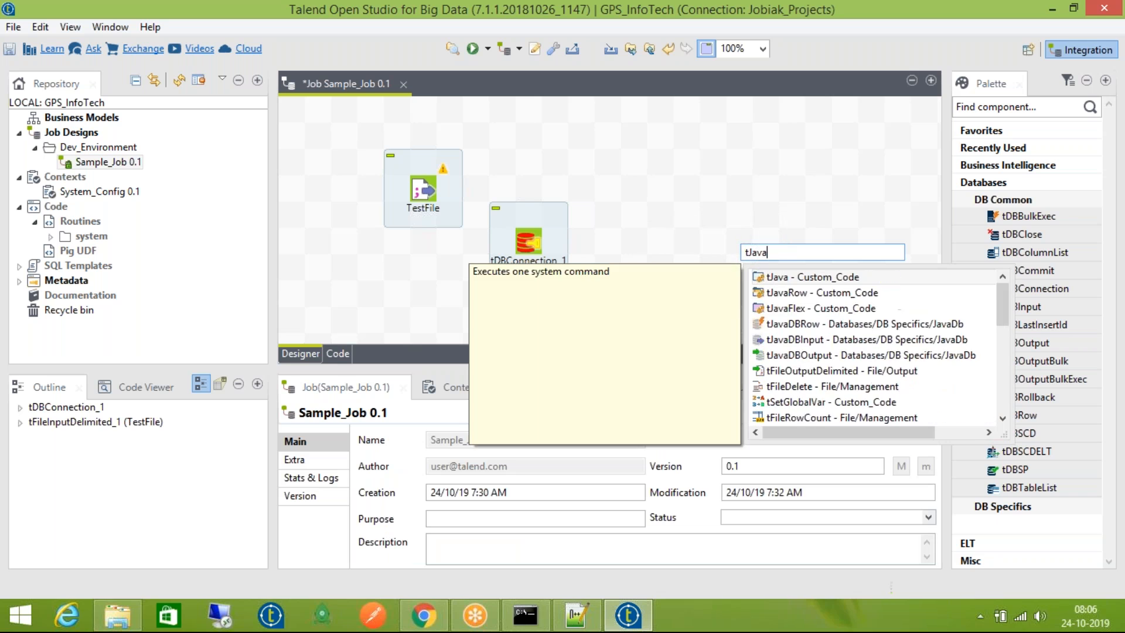
key(Return)
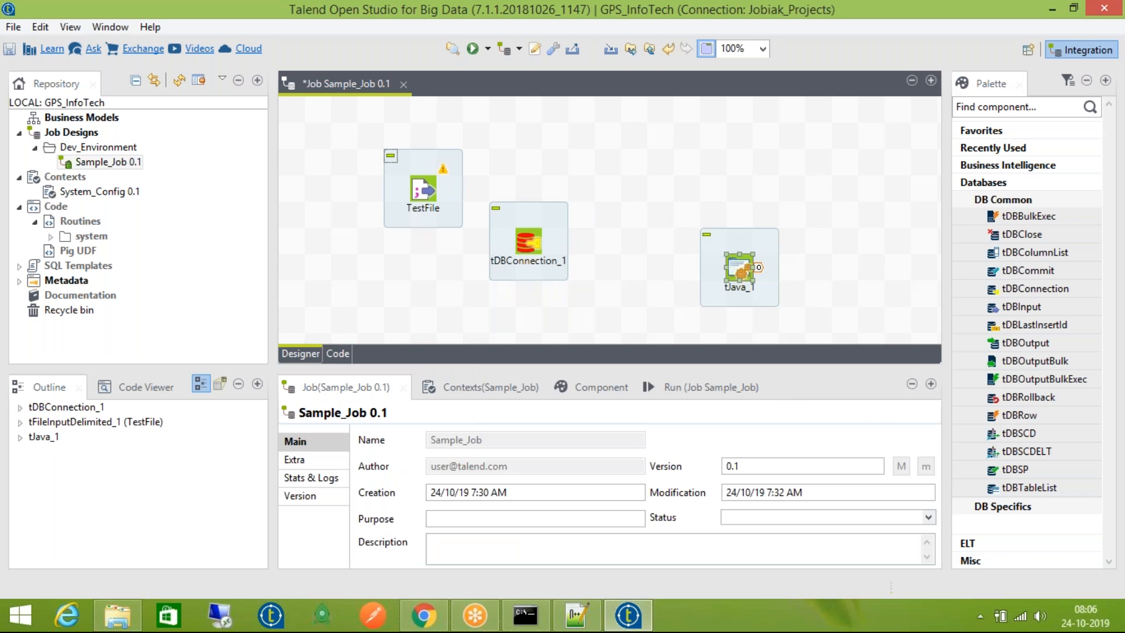
Replace tJava_1's sample code with a new line beginning printStram.print
double_click(738, 272)
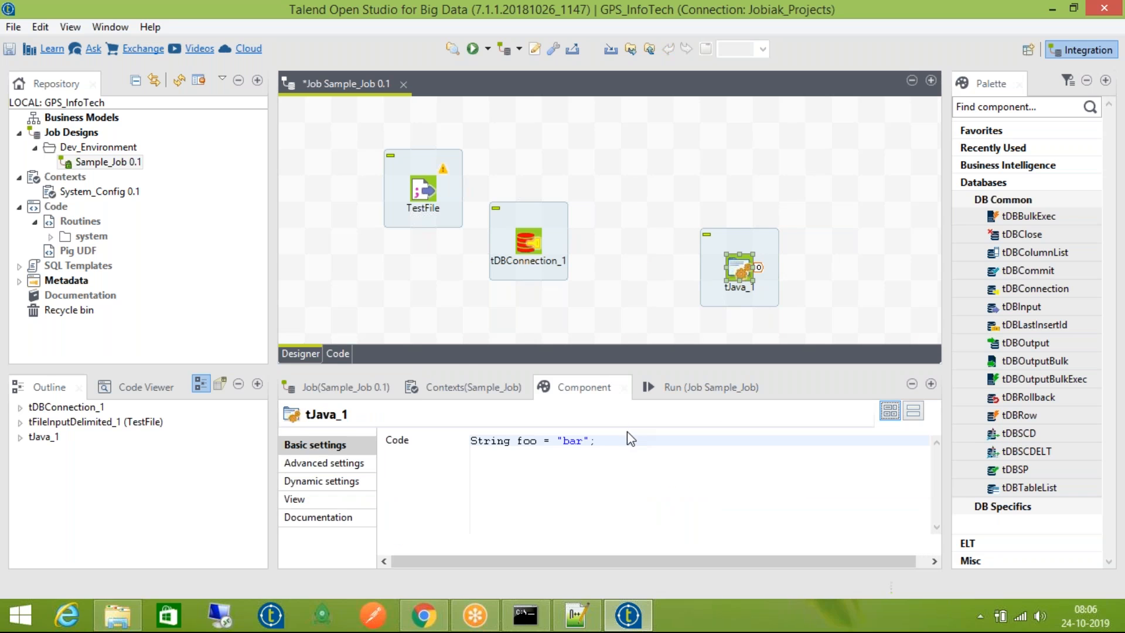
drag(627, 440, 517, 441)
drag(379, 439, 239, 439)
key(BackSpace)
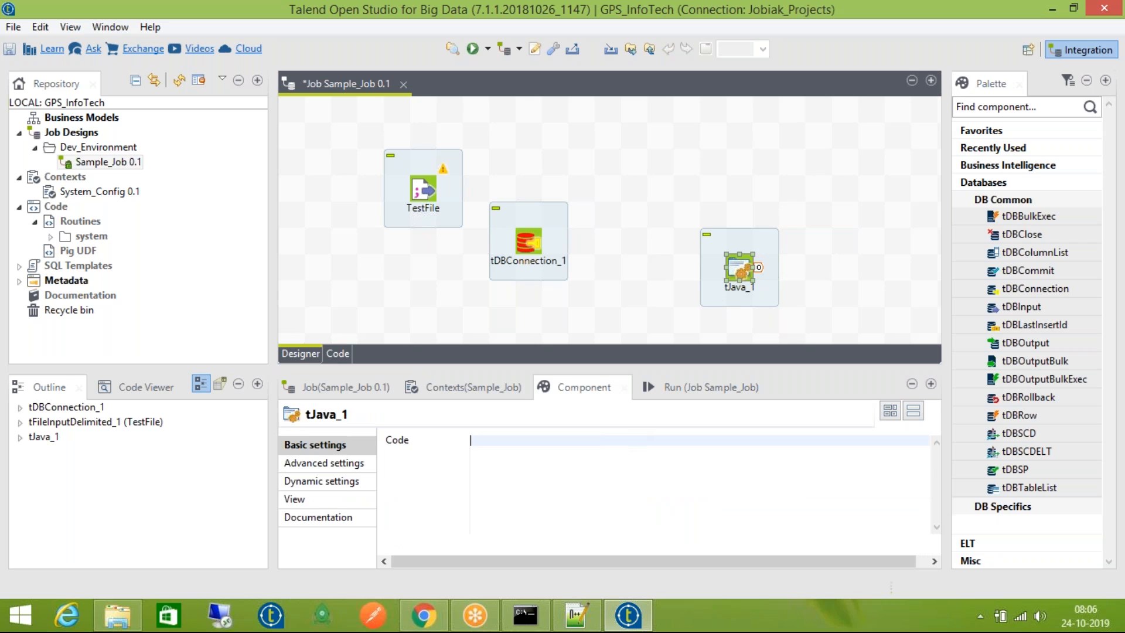
key(Return)
text(print)
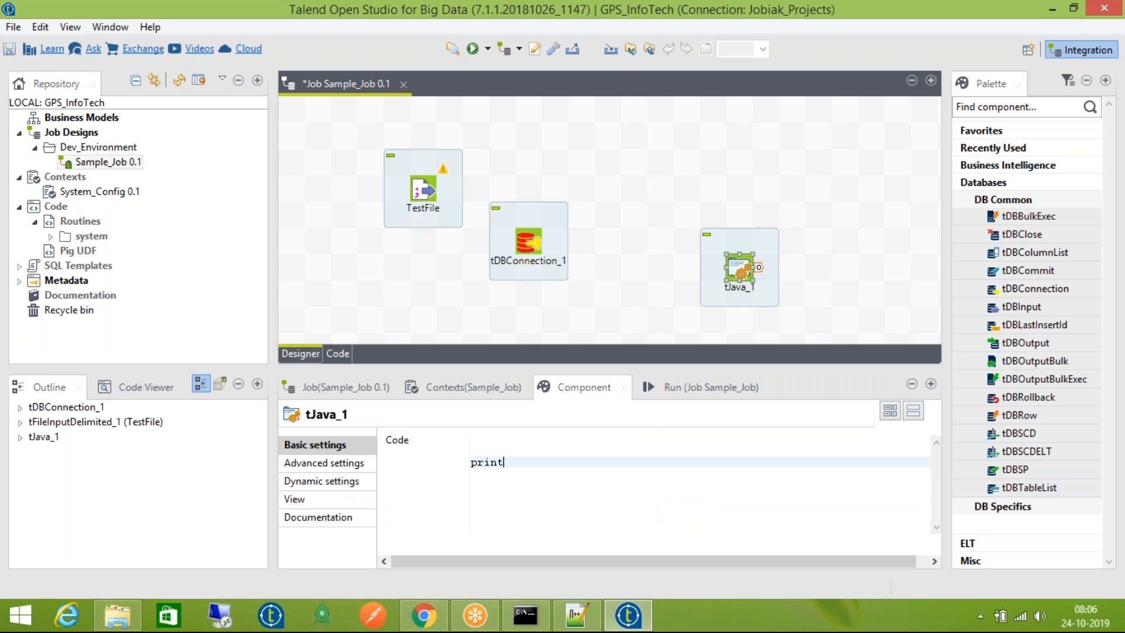
text(Stram.print)
Try rewriting the print statement, then clear tJava_1's Code box and show the Run view
key(ctrl+shift+Left)
key(ctrl+shift+Left)
key(ctrl+shift+Left)
key(ctrl+shift+Left)
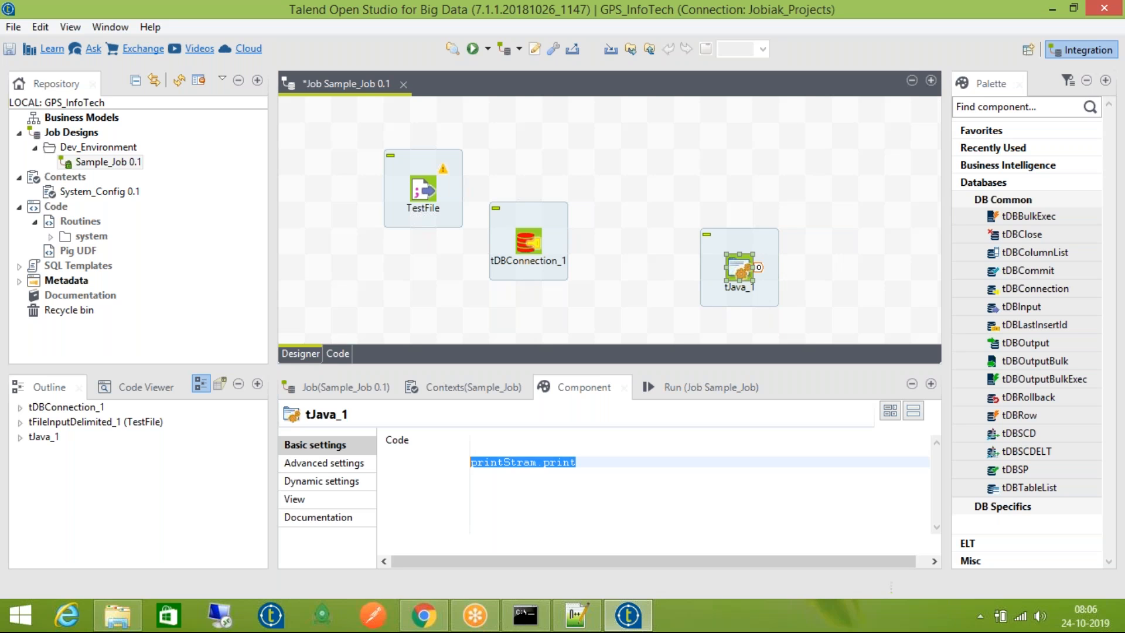
text(io)
text(.)
text(prin)
key(BackSpace)
text(tStream)
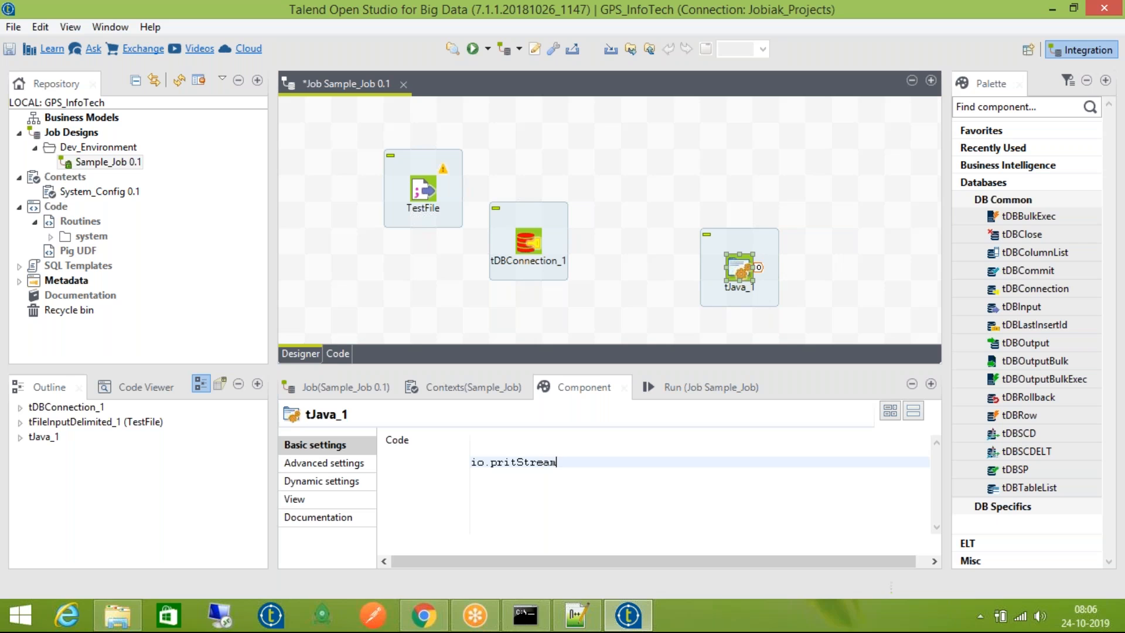
text(()
text("/)
key(BackSpace)
text(//)
key(BackSpace)
key(ctrl+a)
key(Delete)
click(658, 384)
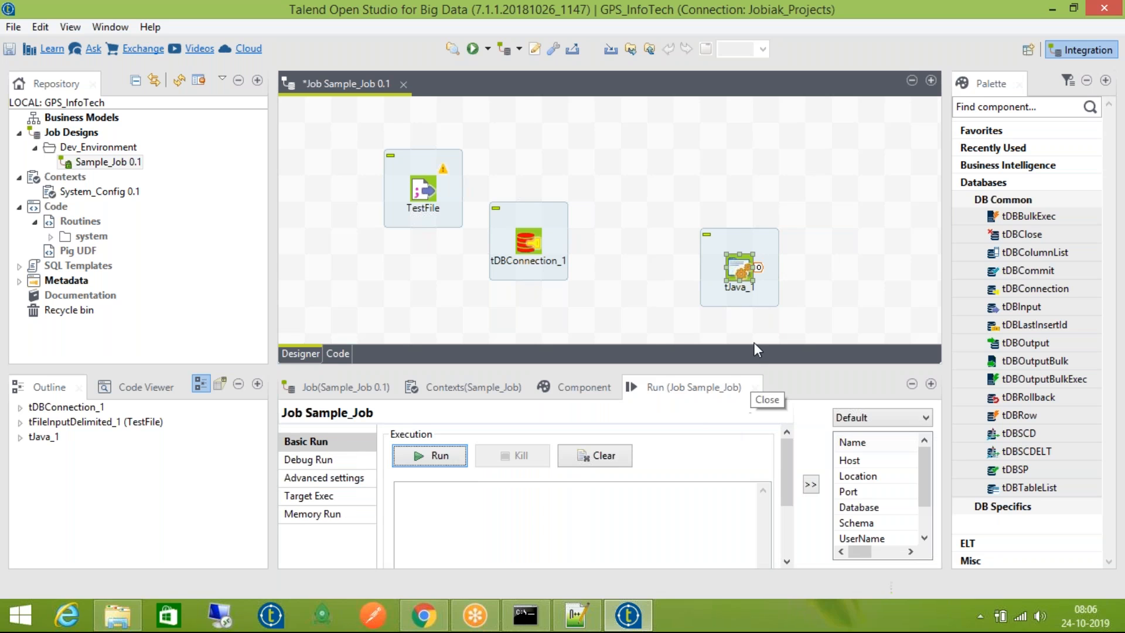
Delete tJava_1 from the canvas, leaving TestFile and tDBConnection_1, and view the Component tab
click(748, 273)
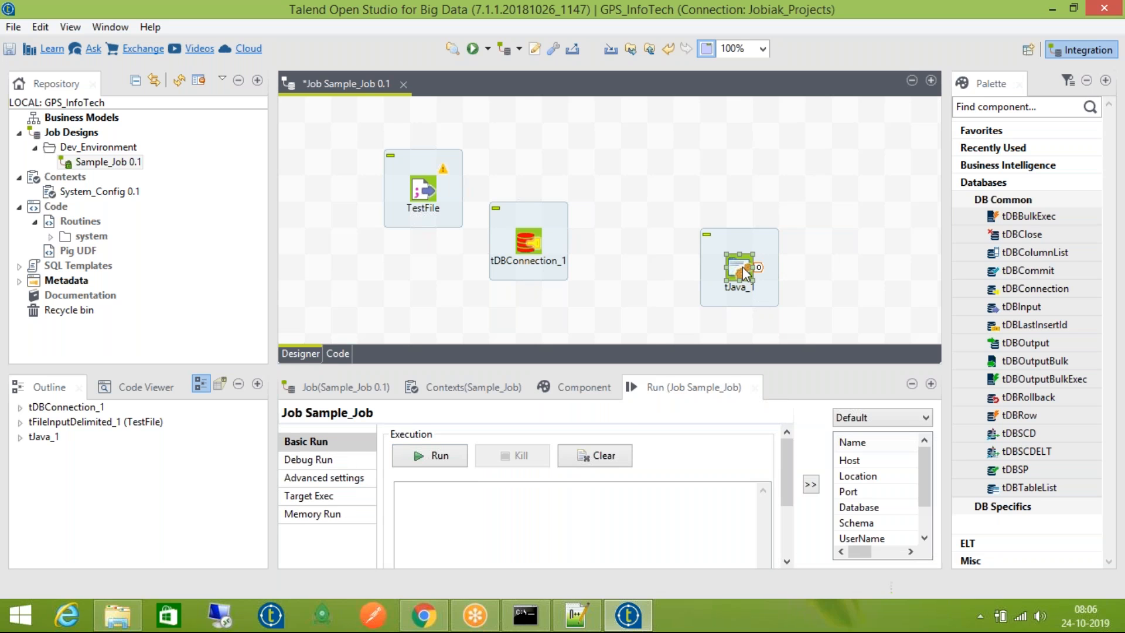
key(Delete)
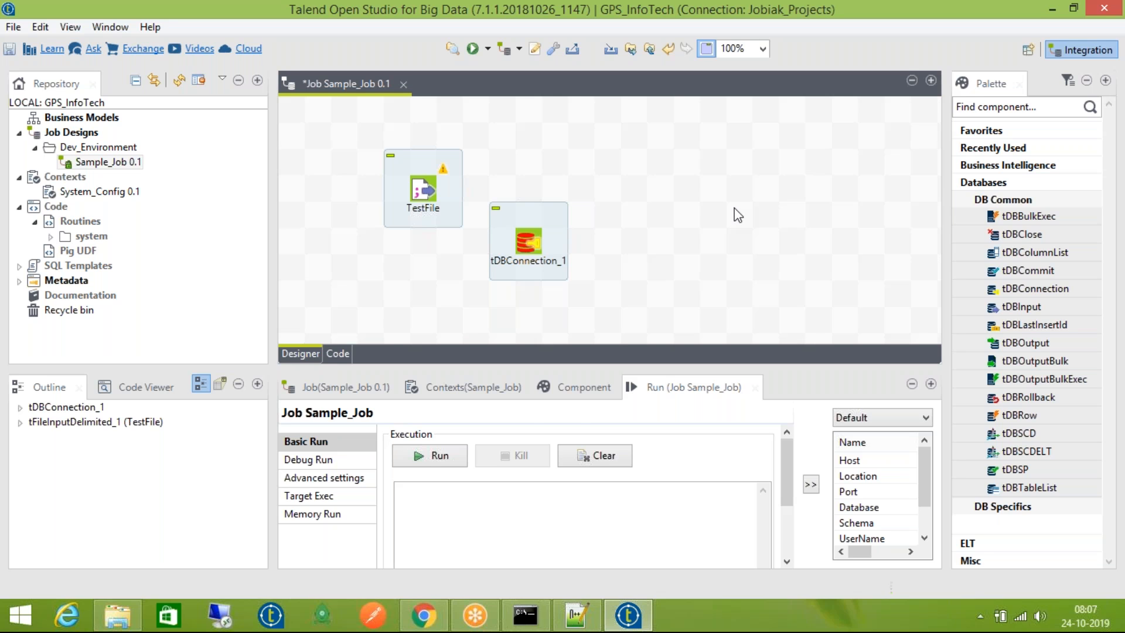
click(572, 385)
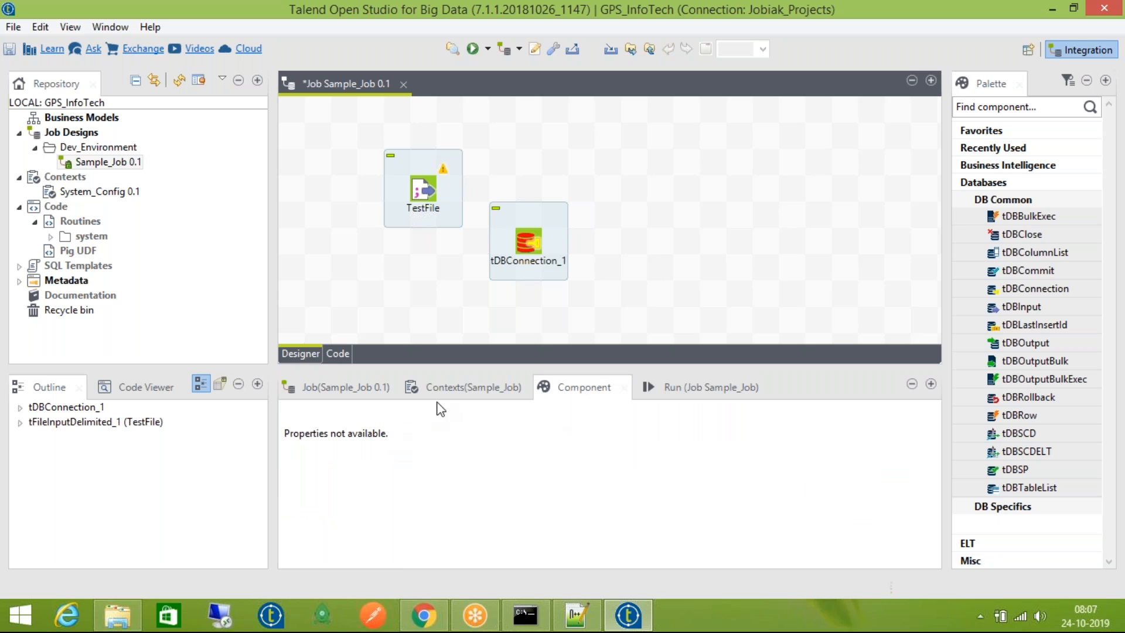
In Job Stats & Logs, check the stats file path and stats_file.txt name, and tick On Console
click(686, 387)
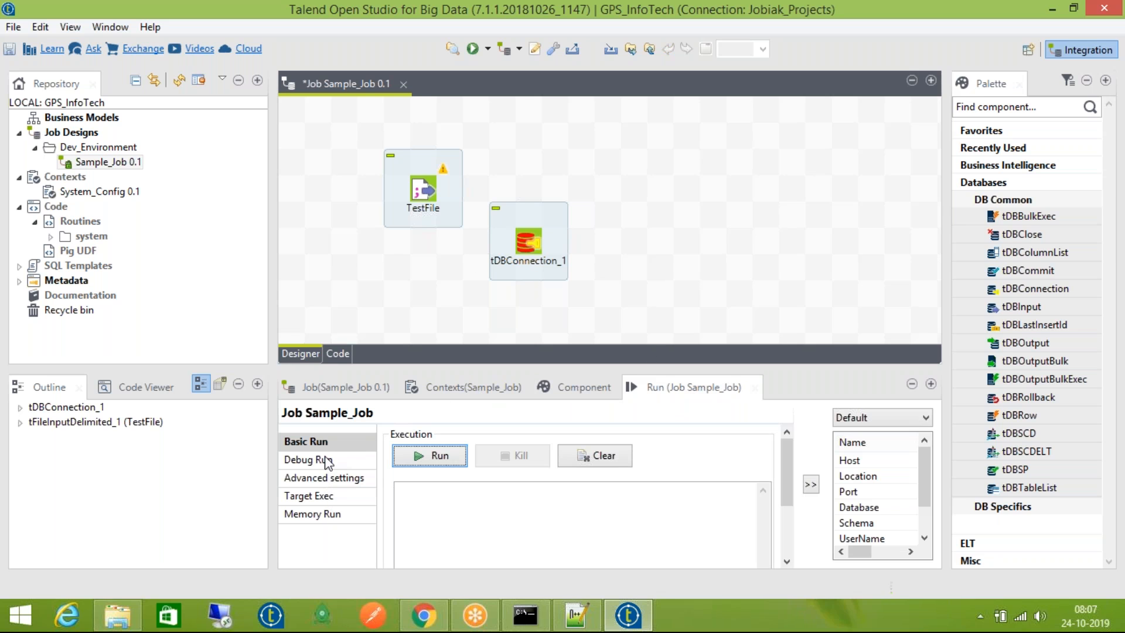
click(360, 389)
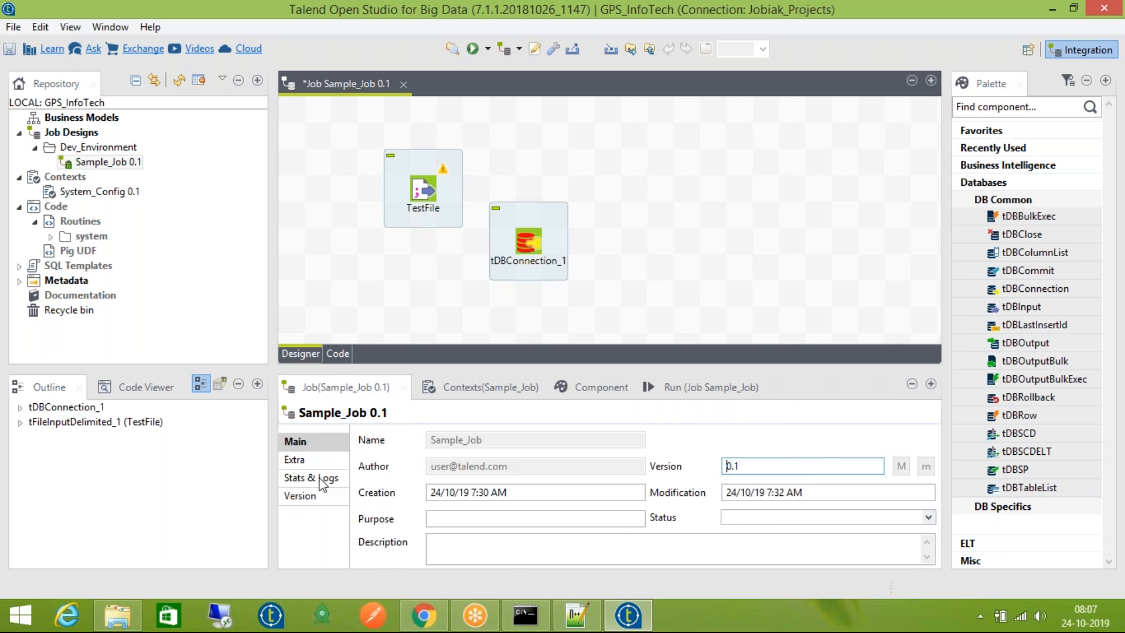
click(321, 479)
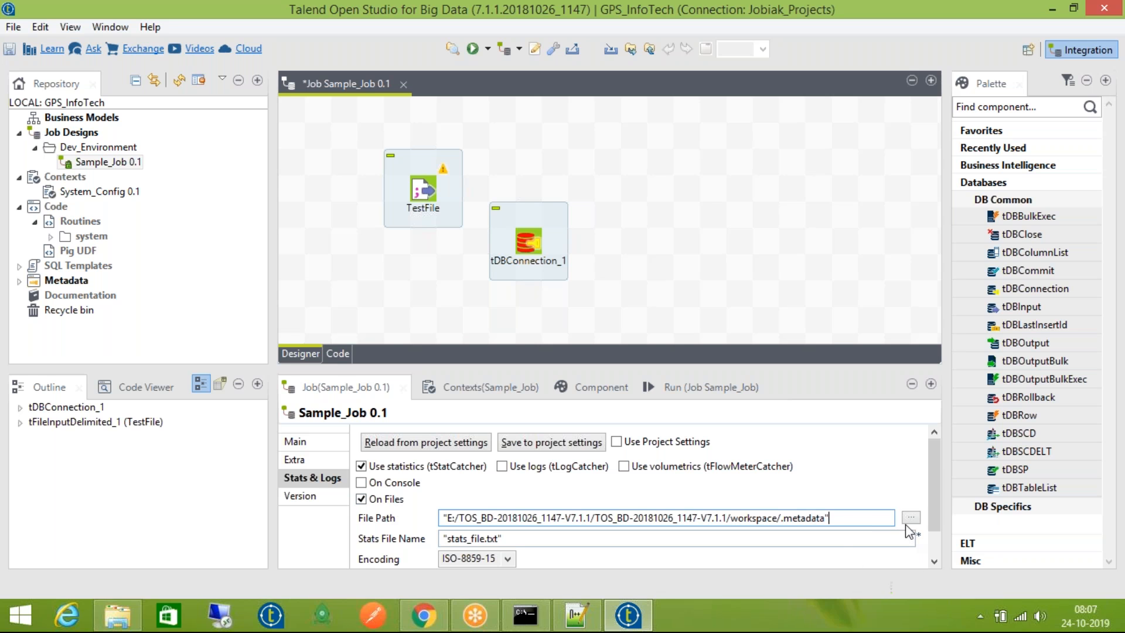
scroll(931, 516, down, 2)
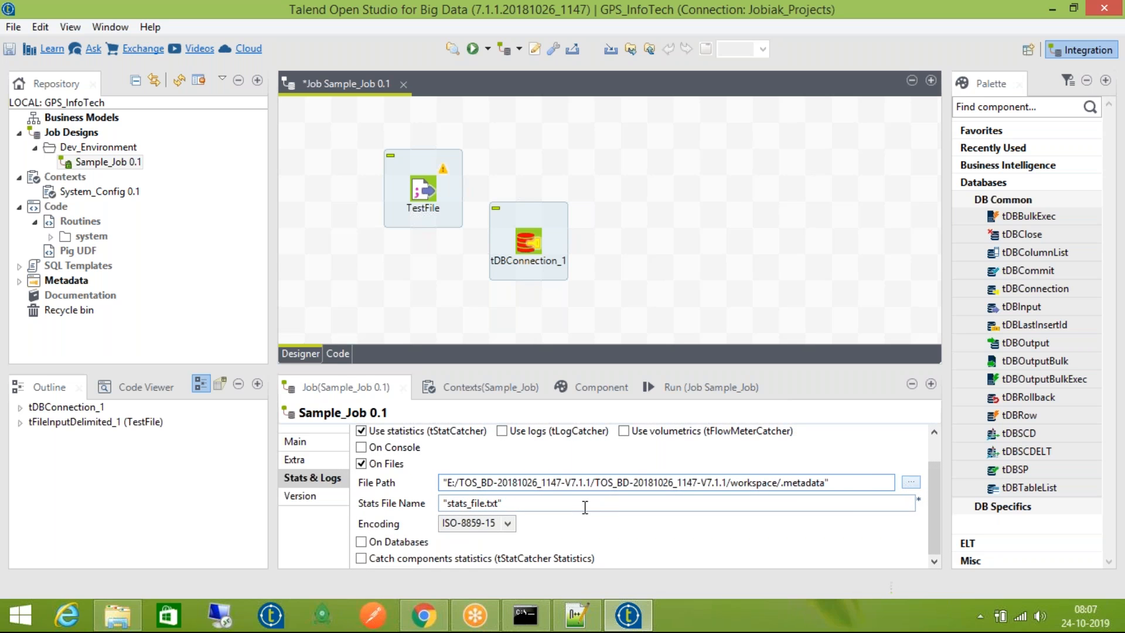
drag(447, 503, 499, 503)
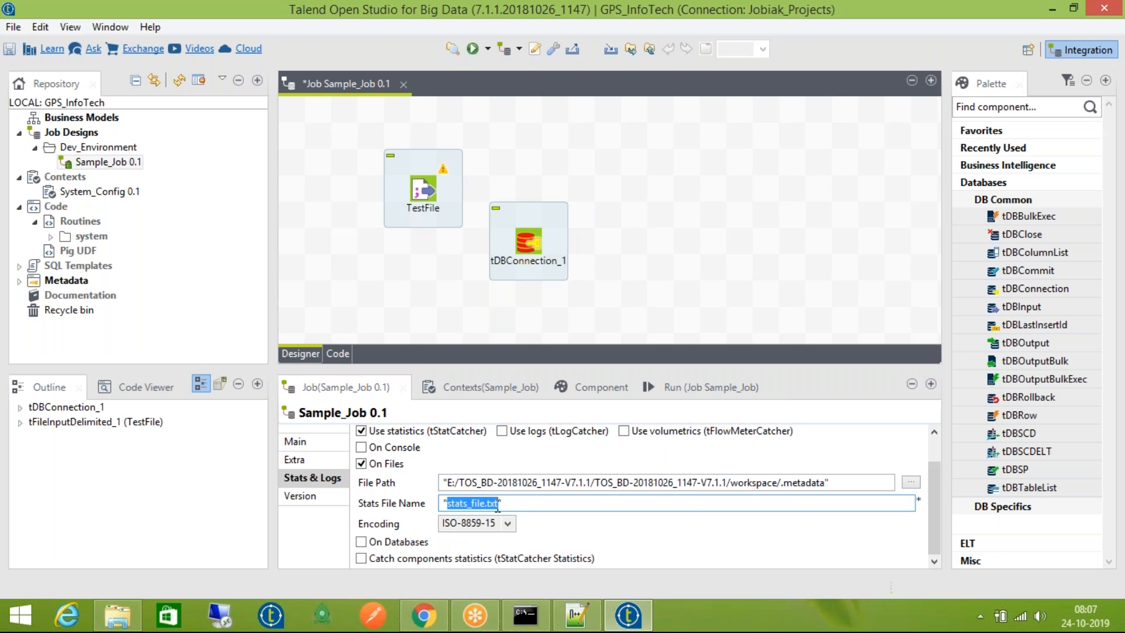
click(824, 482)
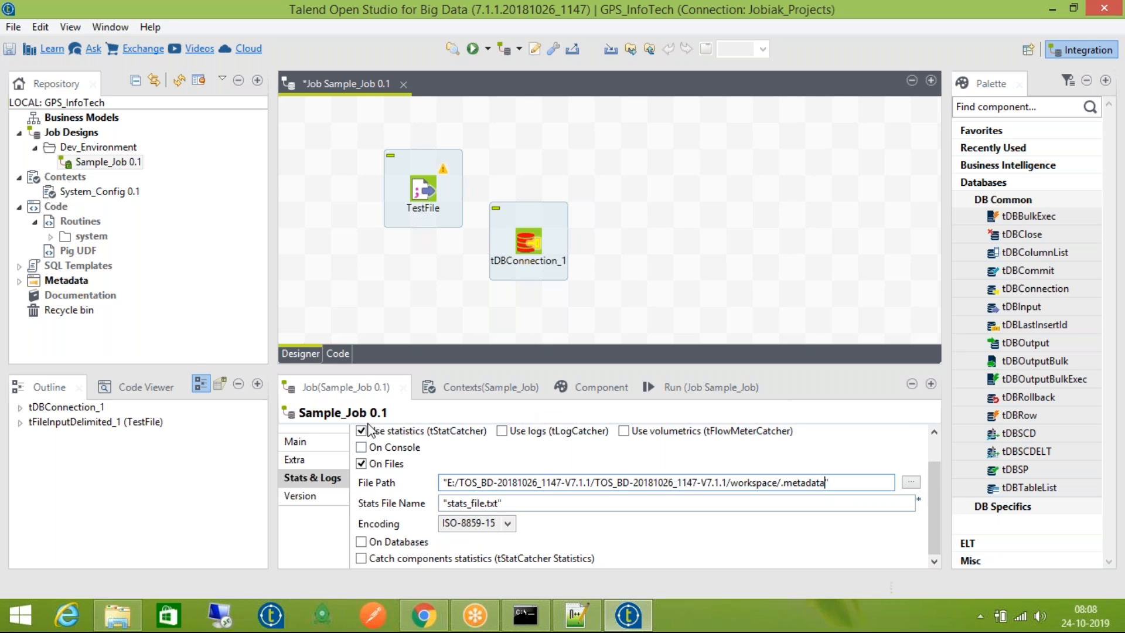
click(361, 448)
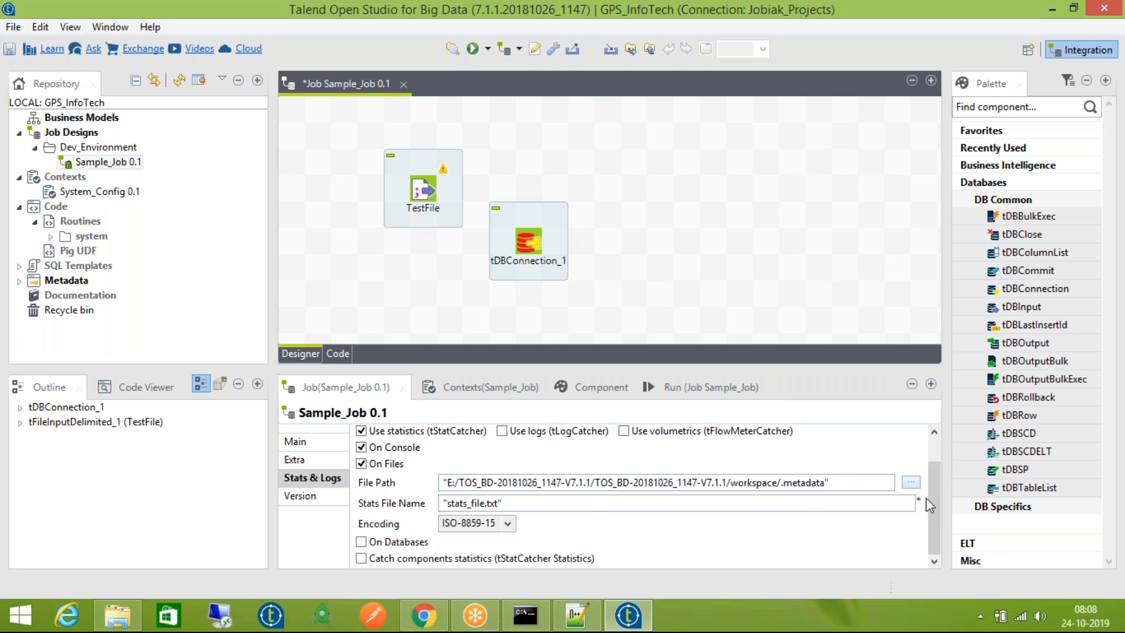
Untick On Files, keep statistics on, and tick On Databases
click(362, 467)
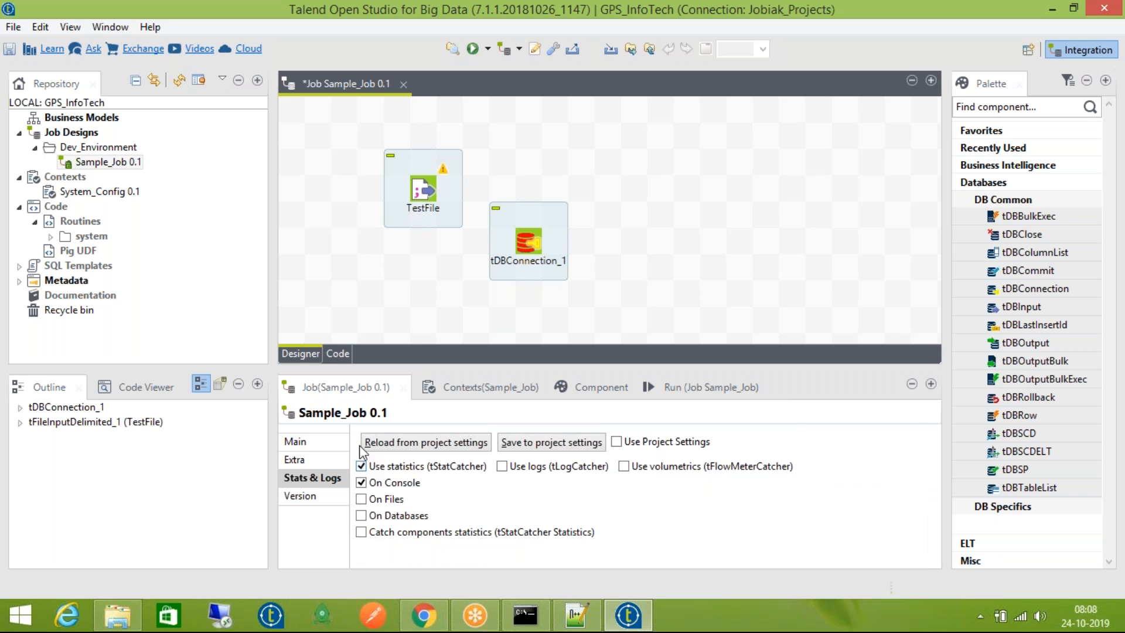
click(361, 467)
click(362, 467)
click(362, 516)
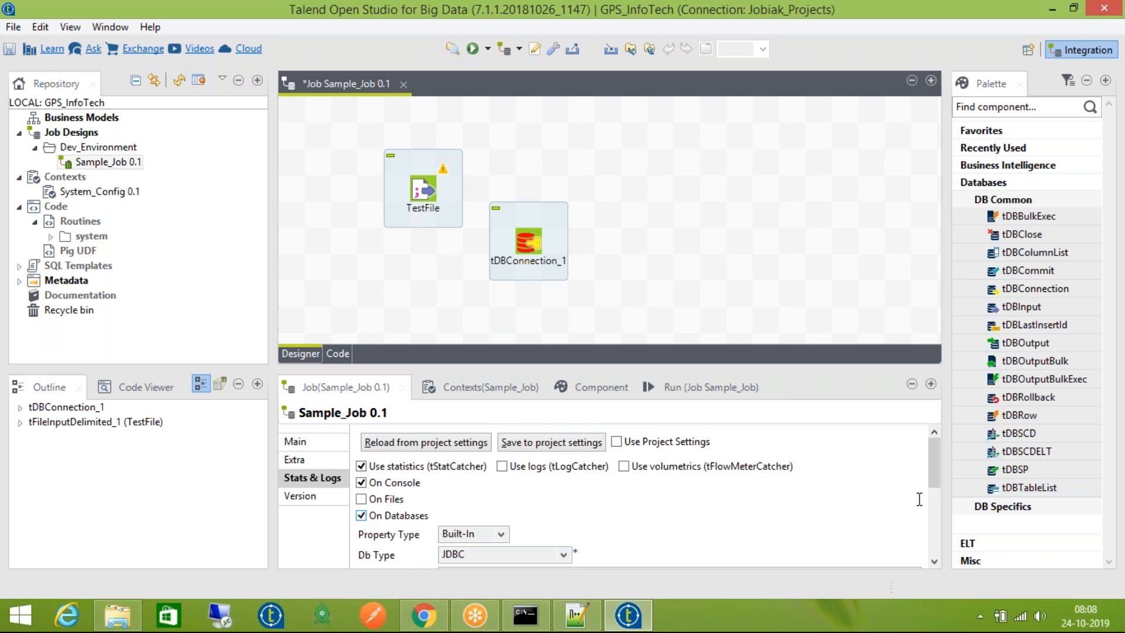
drag(934, 476, 934, 502)
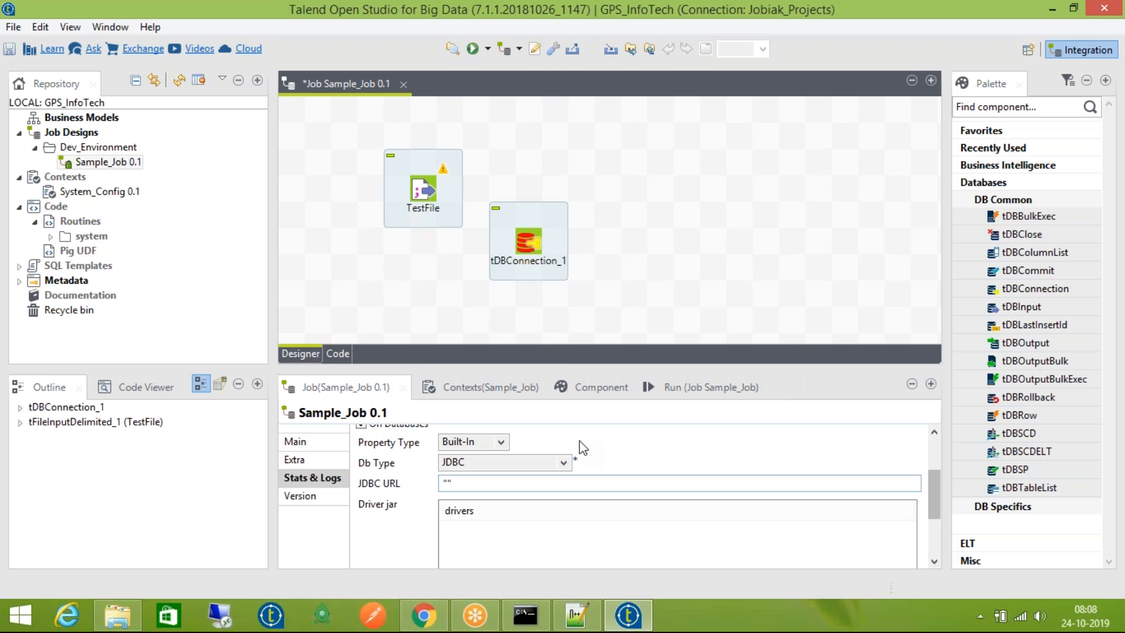
Set the statistics database to Oracle with SID, version Oracle 11, and check host and user fields
click(523, 463)
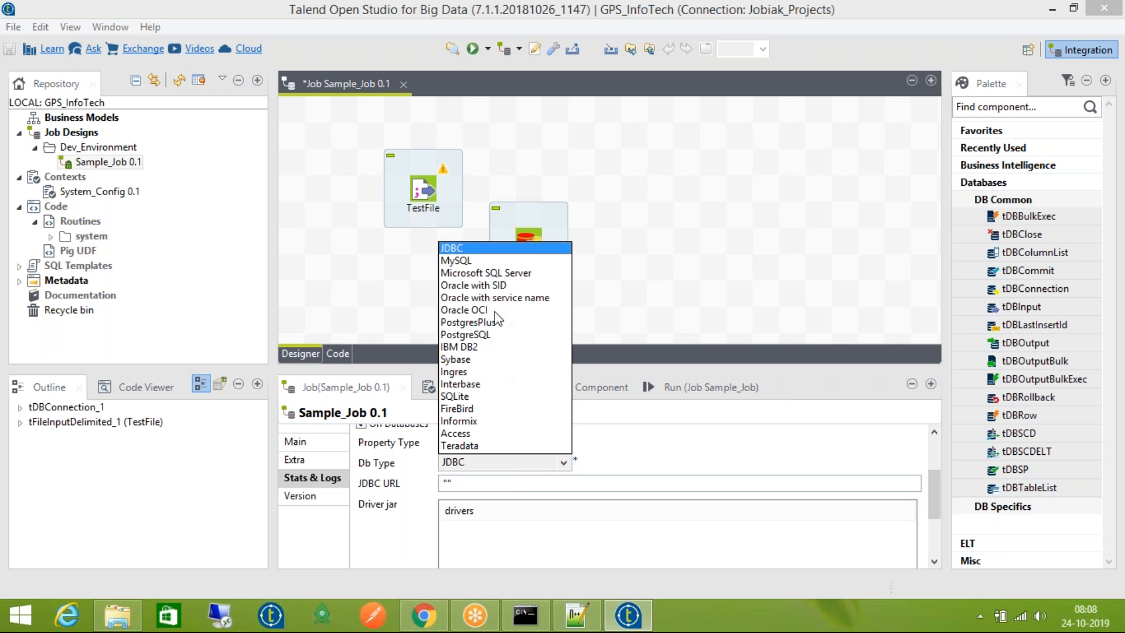
click(504, 286)
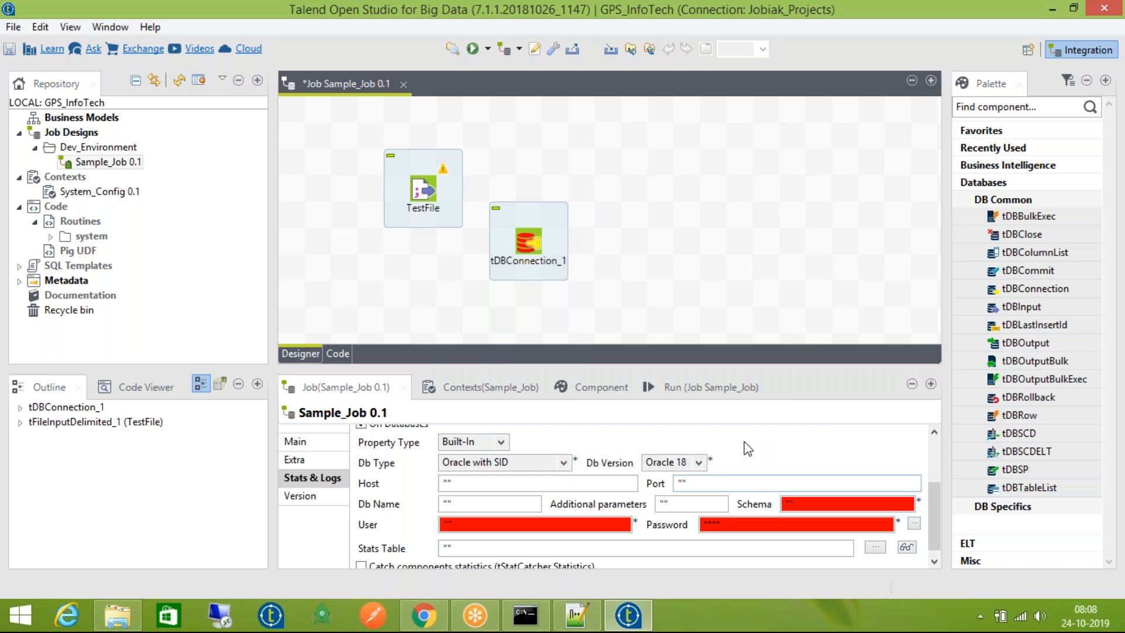
click(678, 462)
click(681, 502)
click(493, 485)
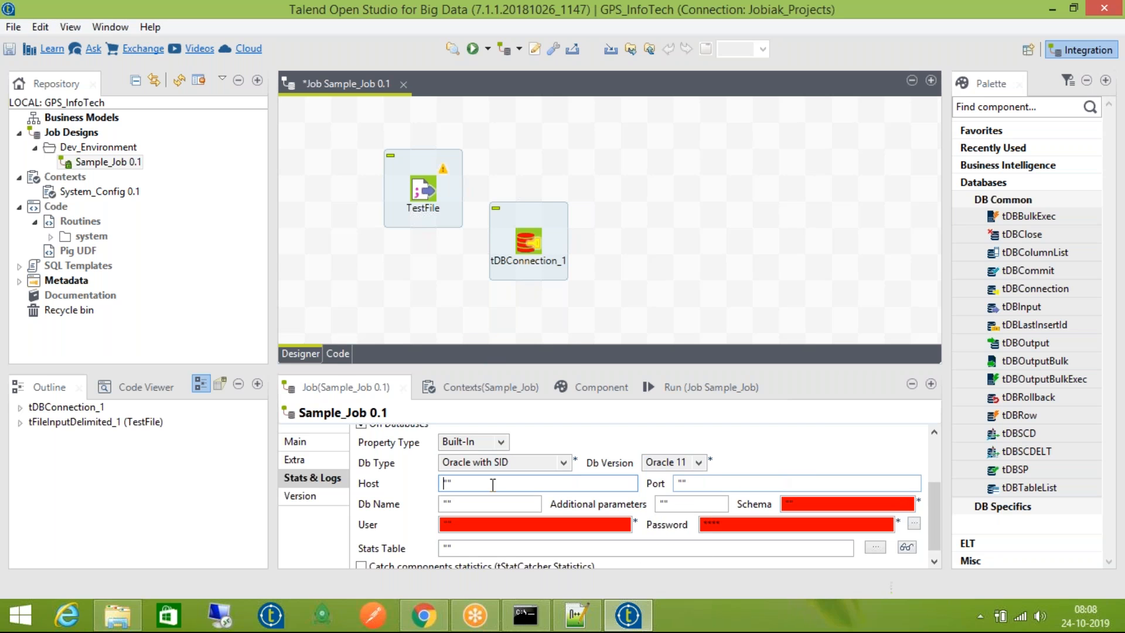
click(487, 524)
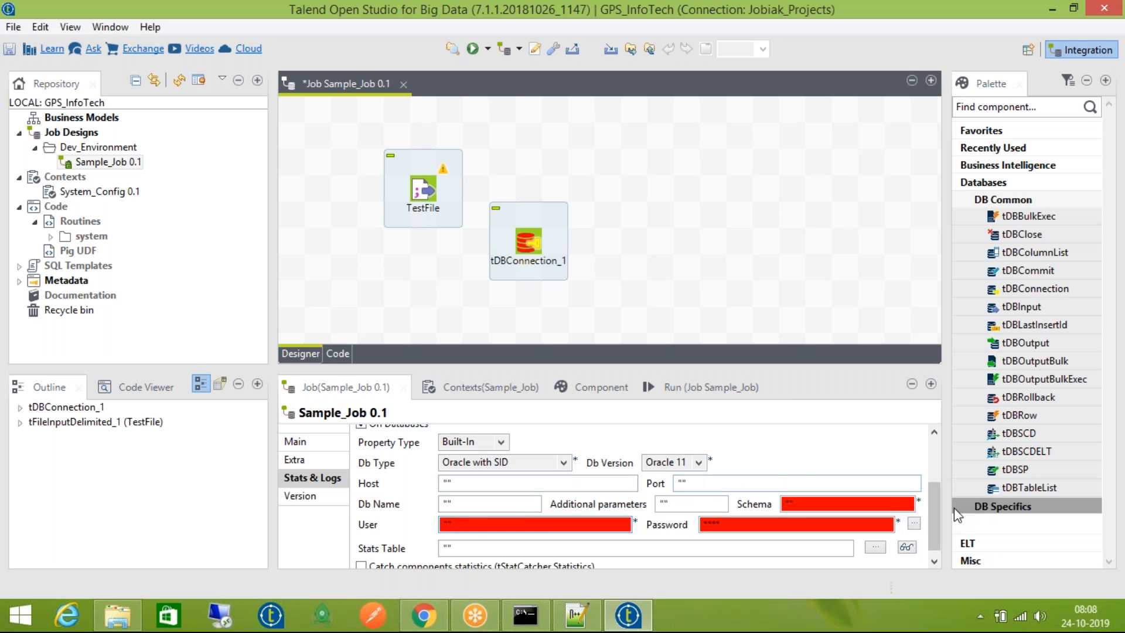
drag(932, 505, 937, 538)
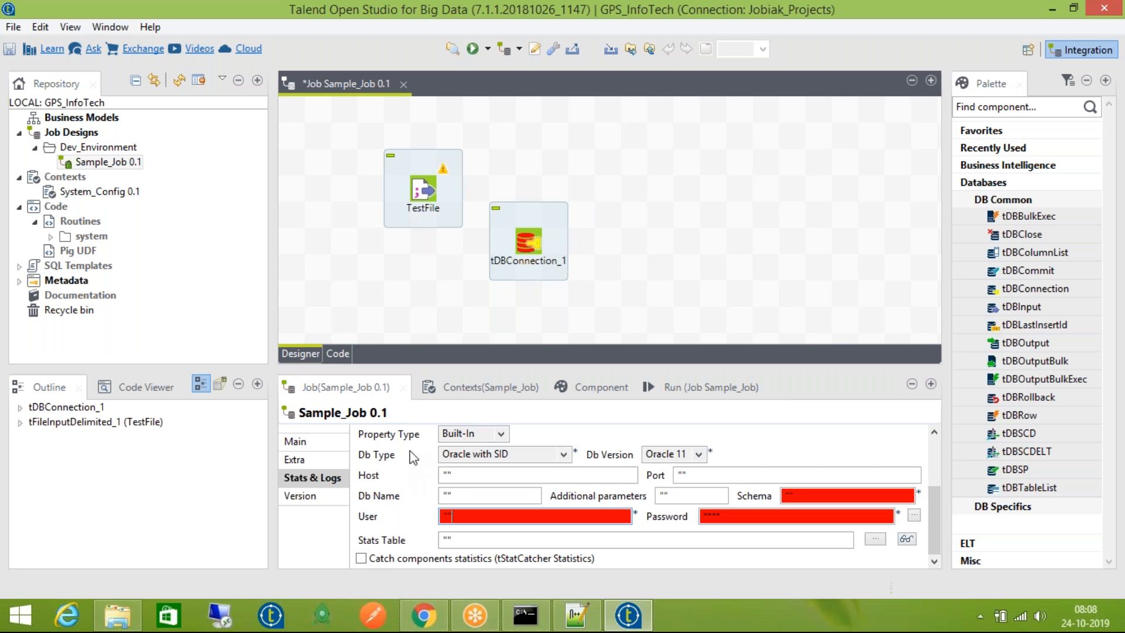
scroll(902, 468, up, 3)
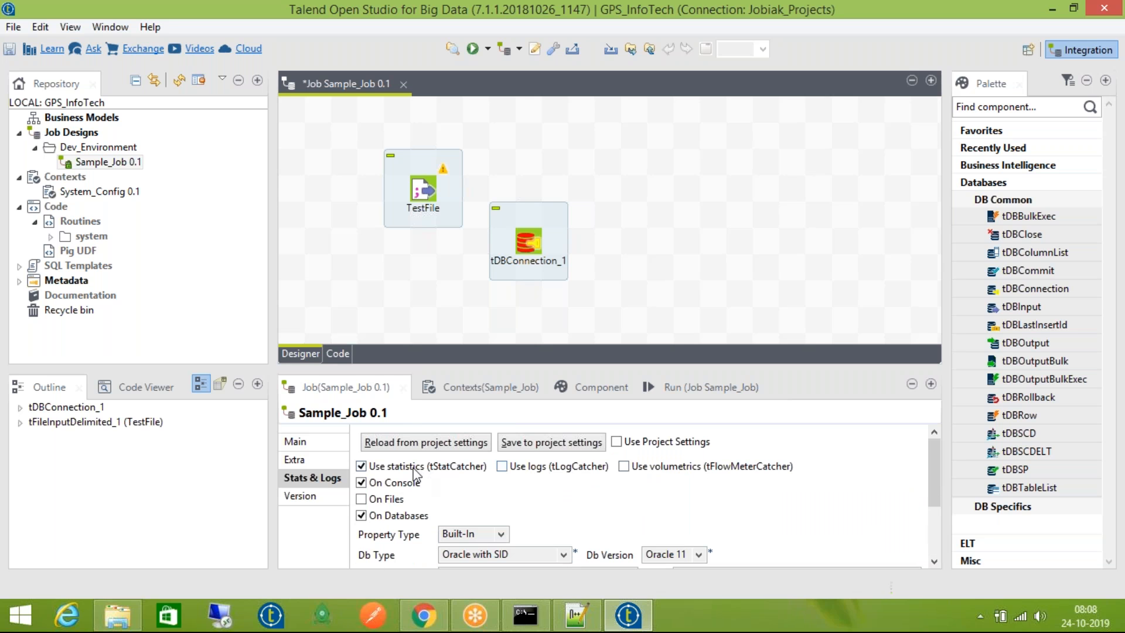
Untick On Console, On Databases and Use statistics, then browse the job's Version and Main pages
click(376, 483)
click(377, 516)
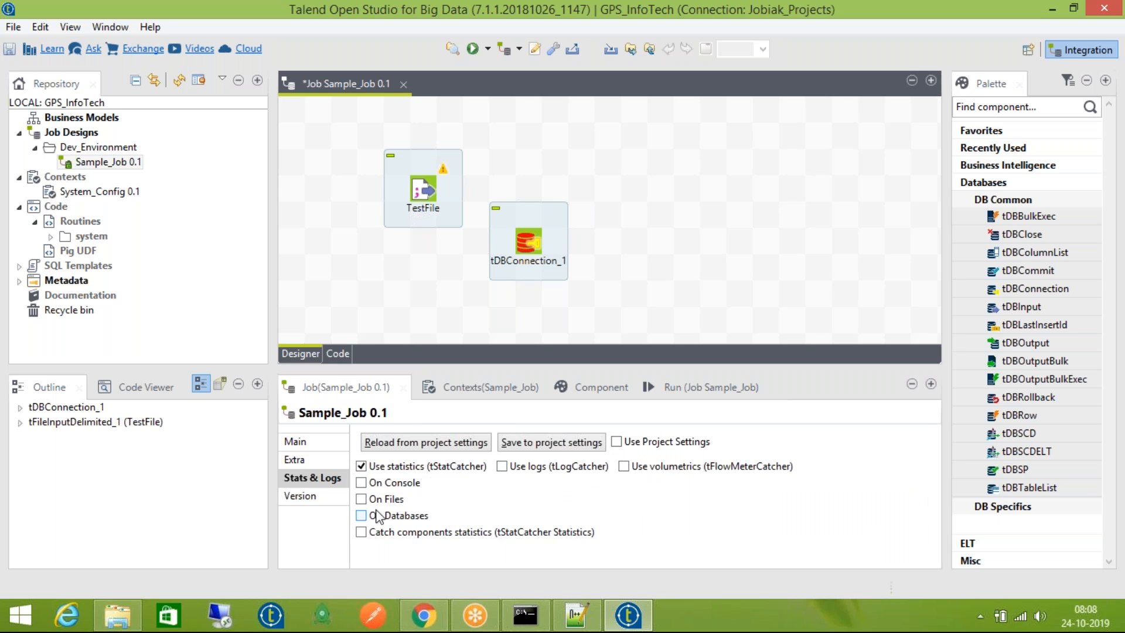
click(378, 467)
click(317, 495)
click(320, 478)
click(321, 495)
click(323, 444)
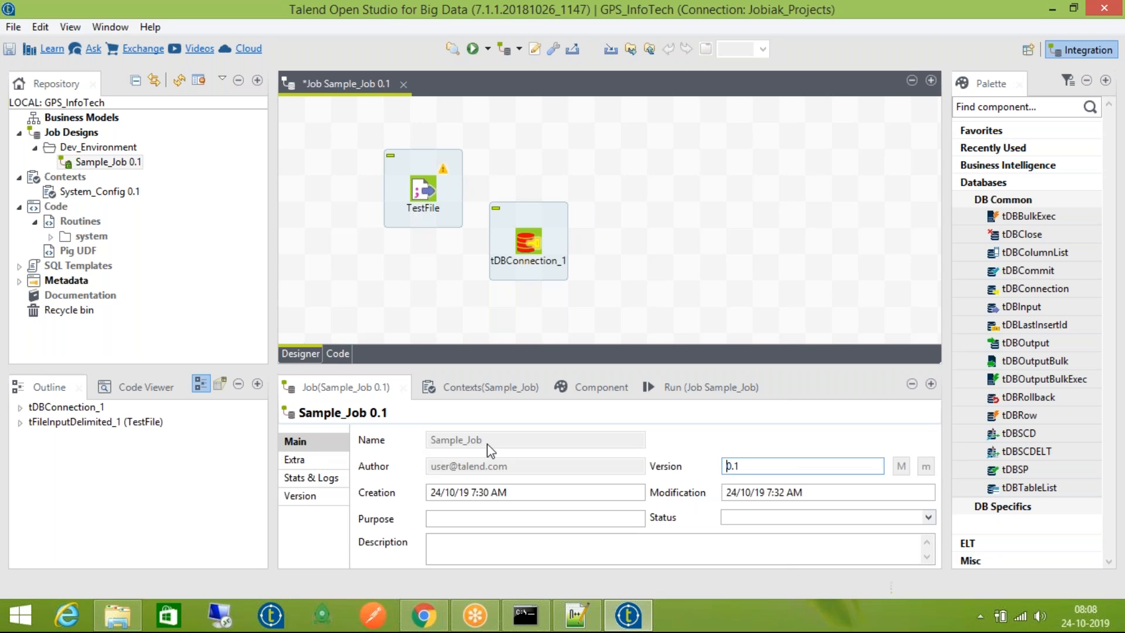
Select tDBConnection_1, browse the Palette's Databases, DB Common, ELT and Favorites groups, and box-select the canvas components
click(674, 393)
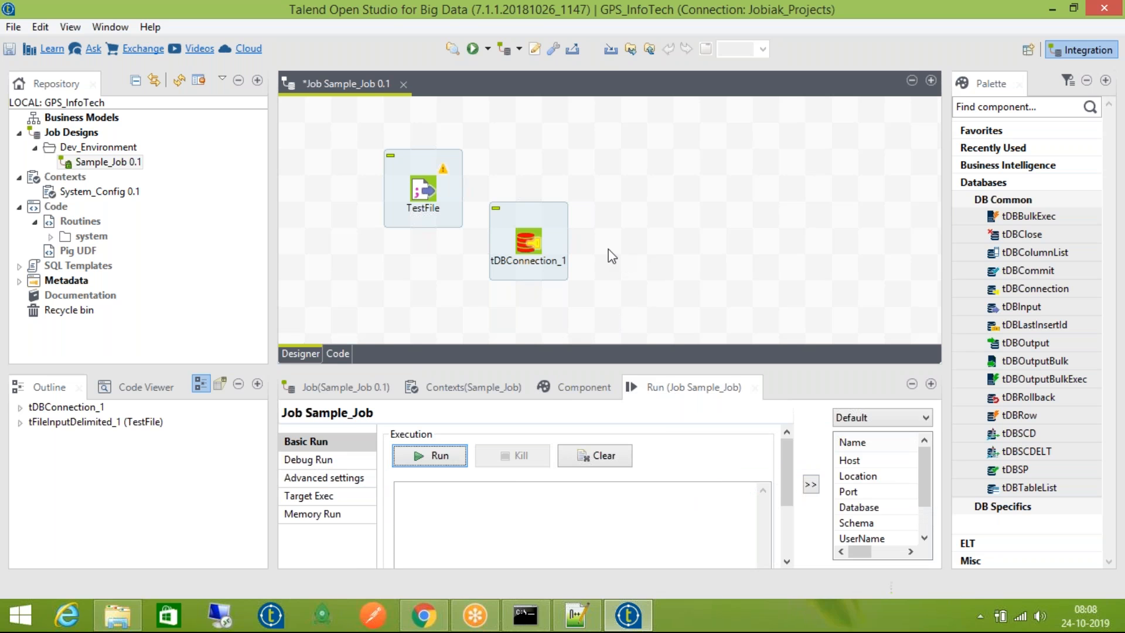
click(530, 241)
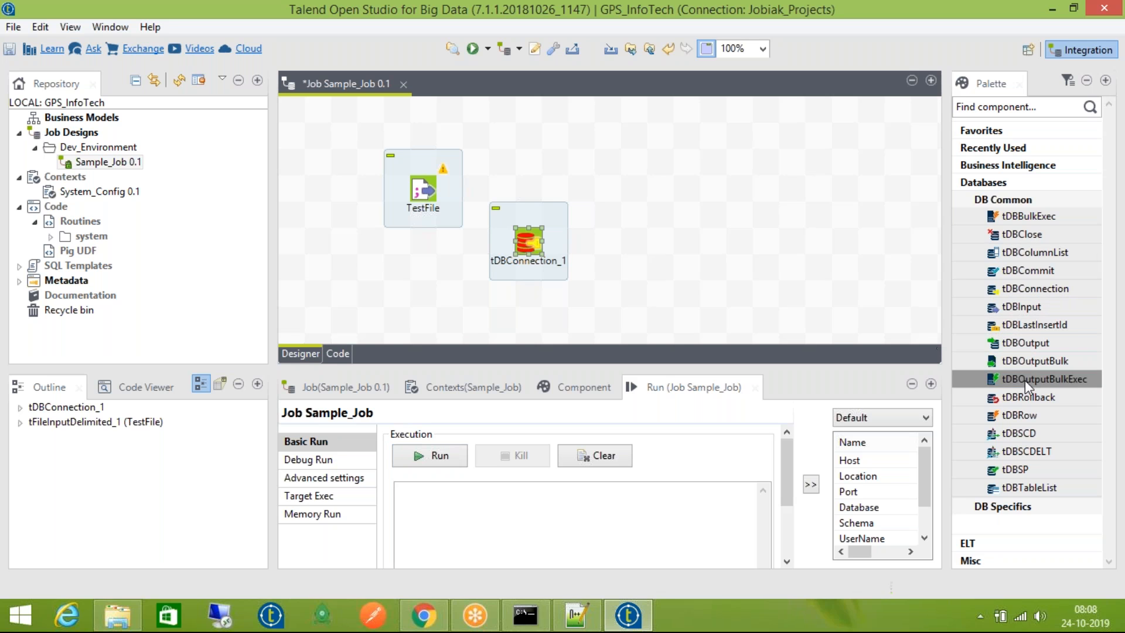
click(1000, 203)
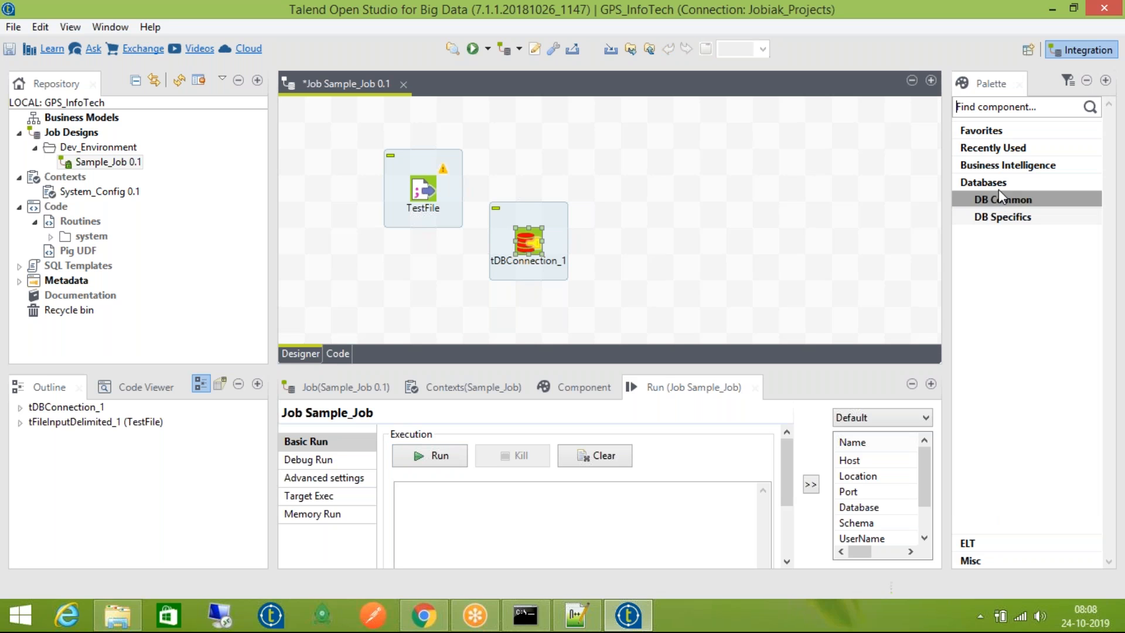
click(1008, 186)
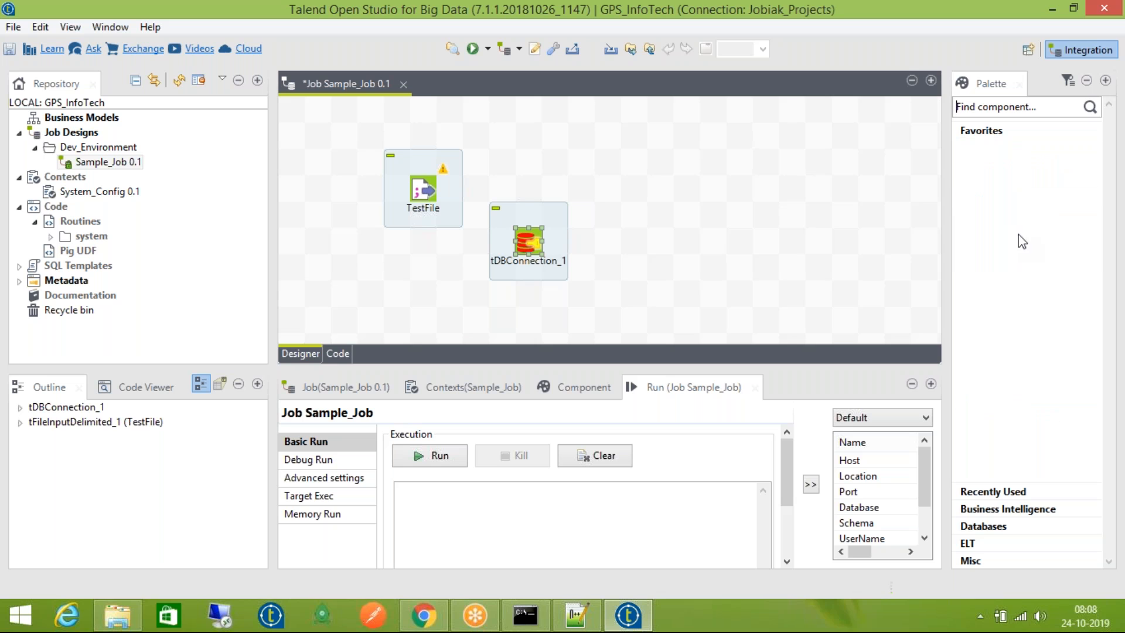
click(1035, 106)
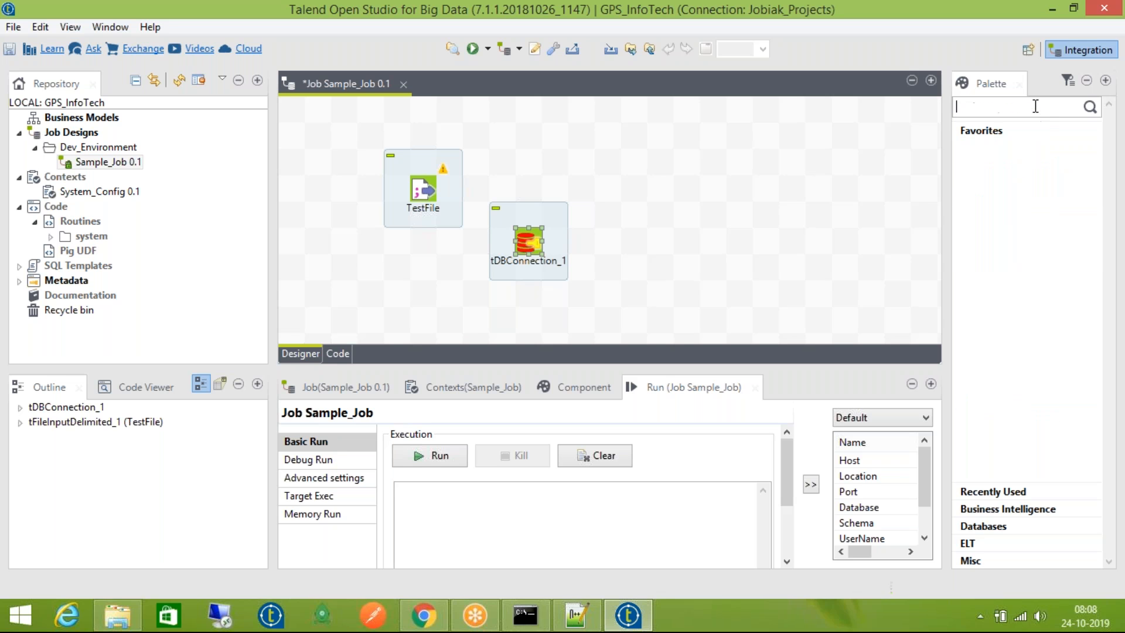
click(994, 132)
click(995, 200)
click(995, 201)
click(995, 183)
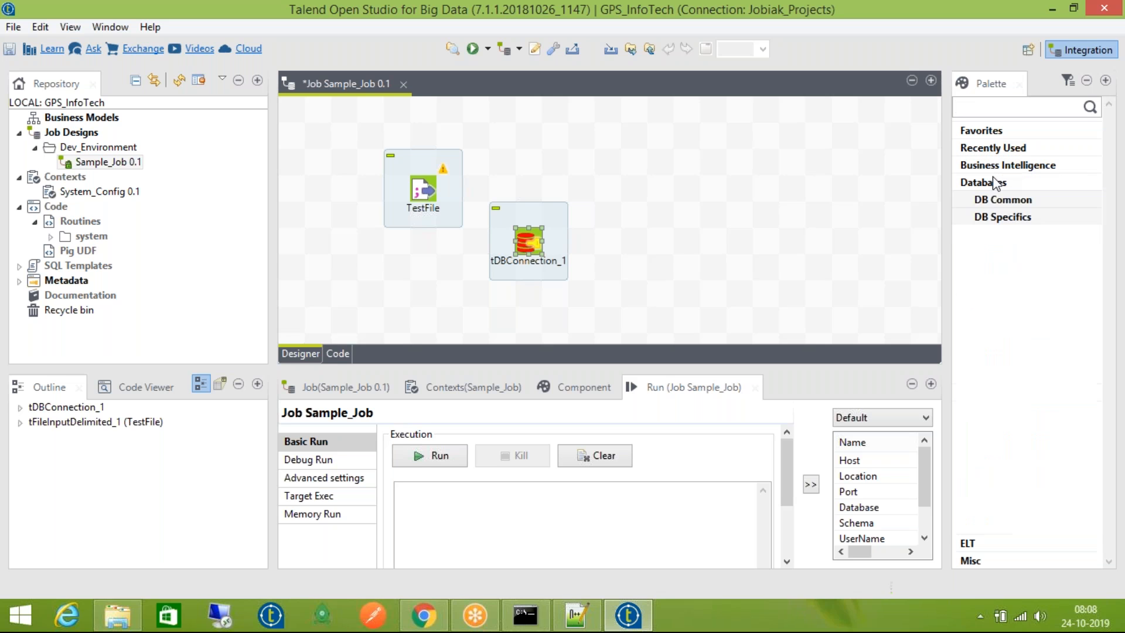
click(999, 198)
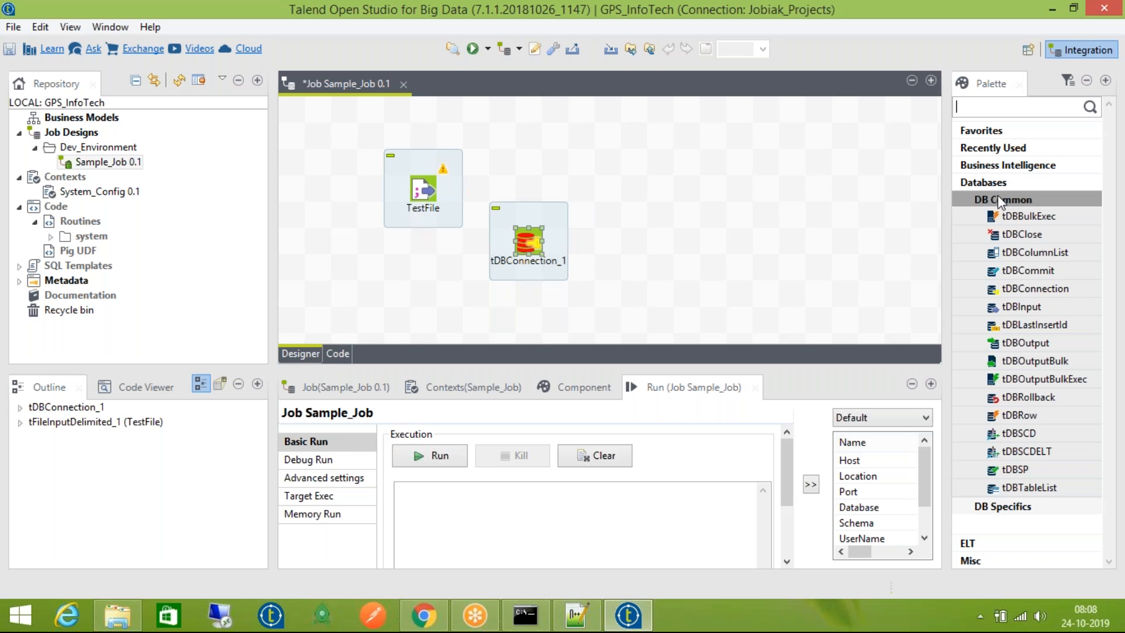
click(999, 198)
click(998, 184)
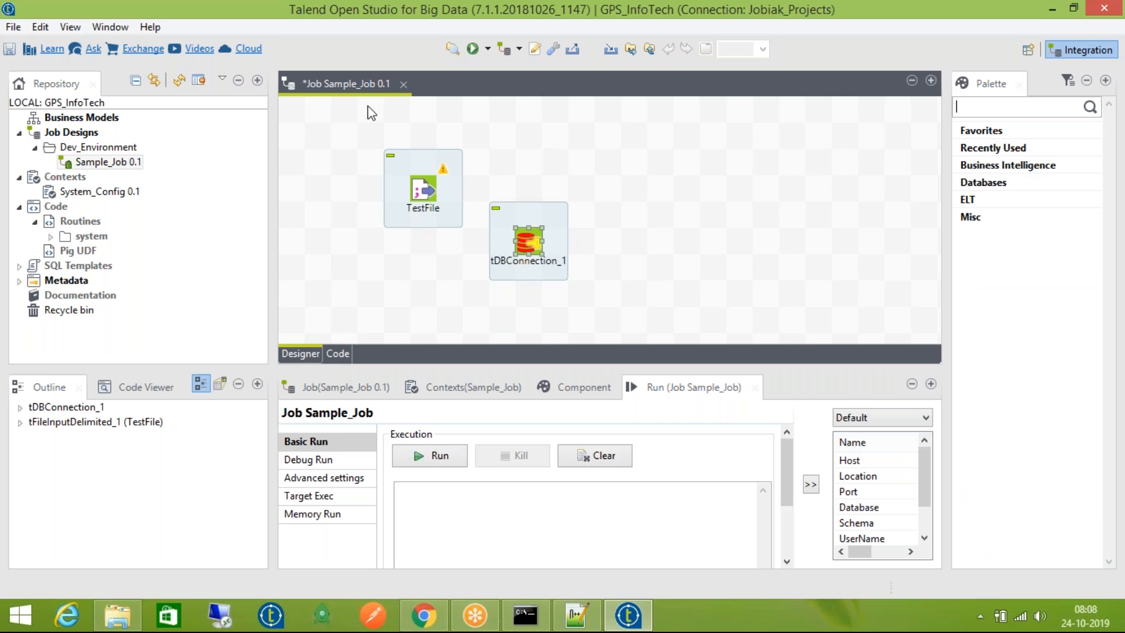
drag(361, 119, 584, 288)
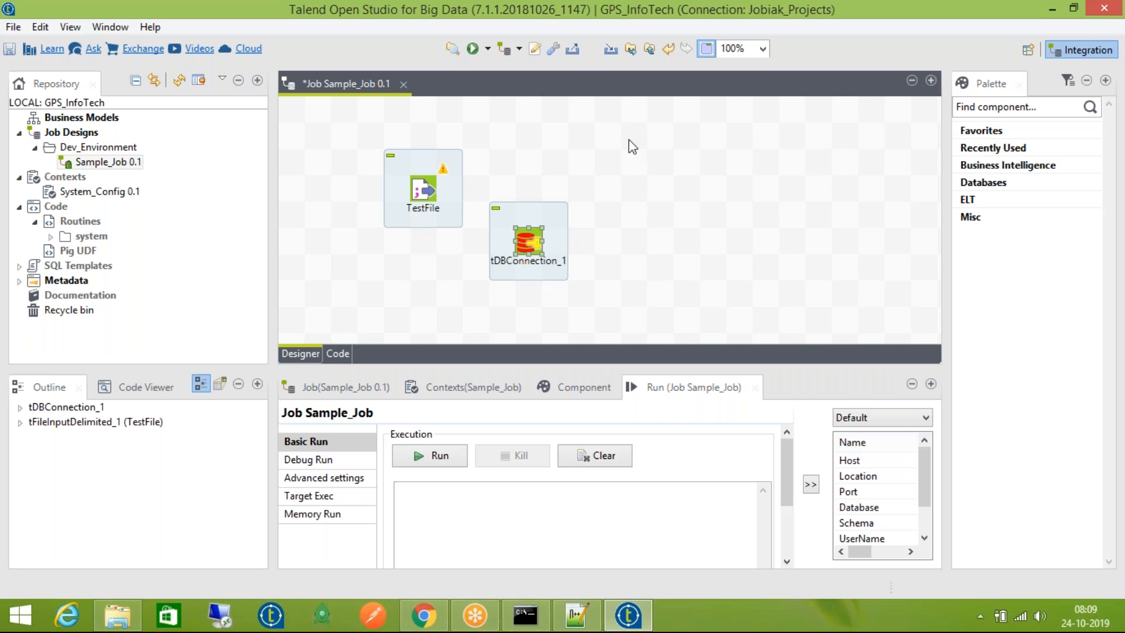
Delete tDBConnection_1 and save the job
key(Delete)
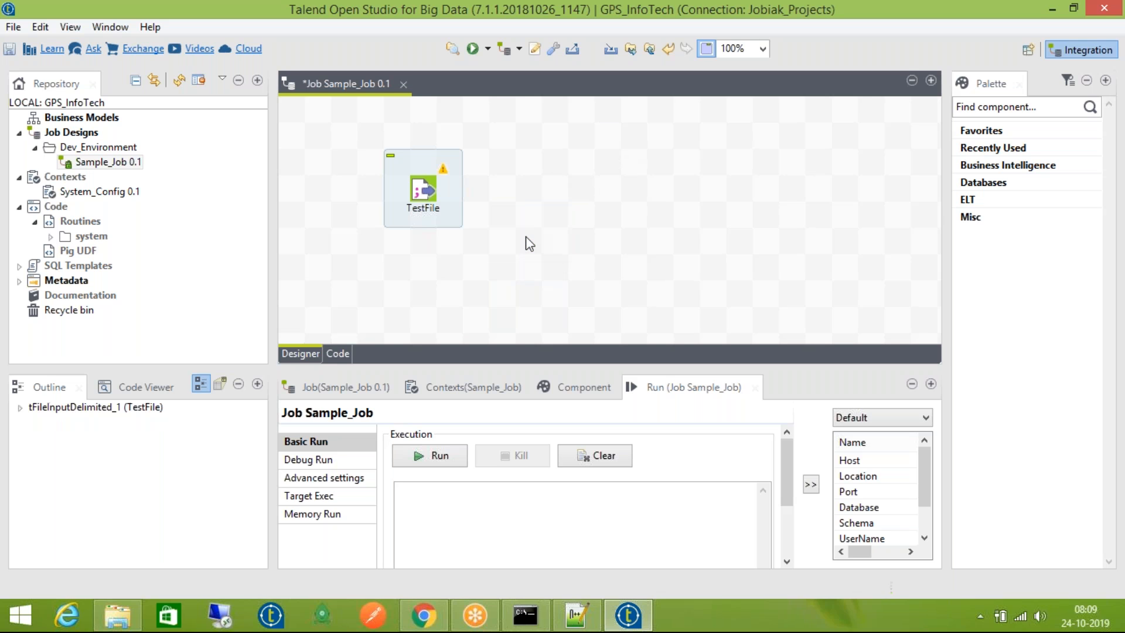
key(ctrl+s)
click(426, 190)
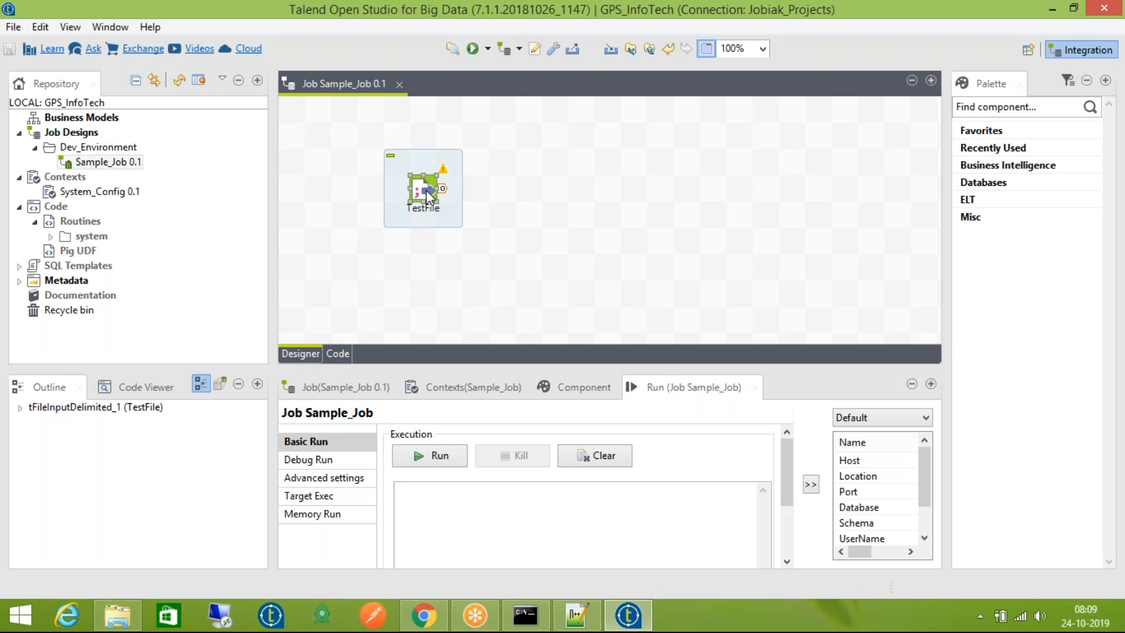
click(667, 219)
Add a tLogRow_1 level with TestFile and connect TestFile to it with a Main row link
text(tLo)
key(Return)
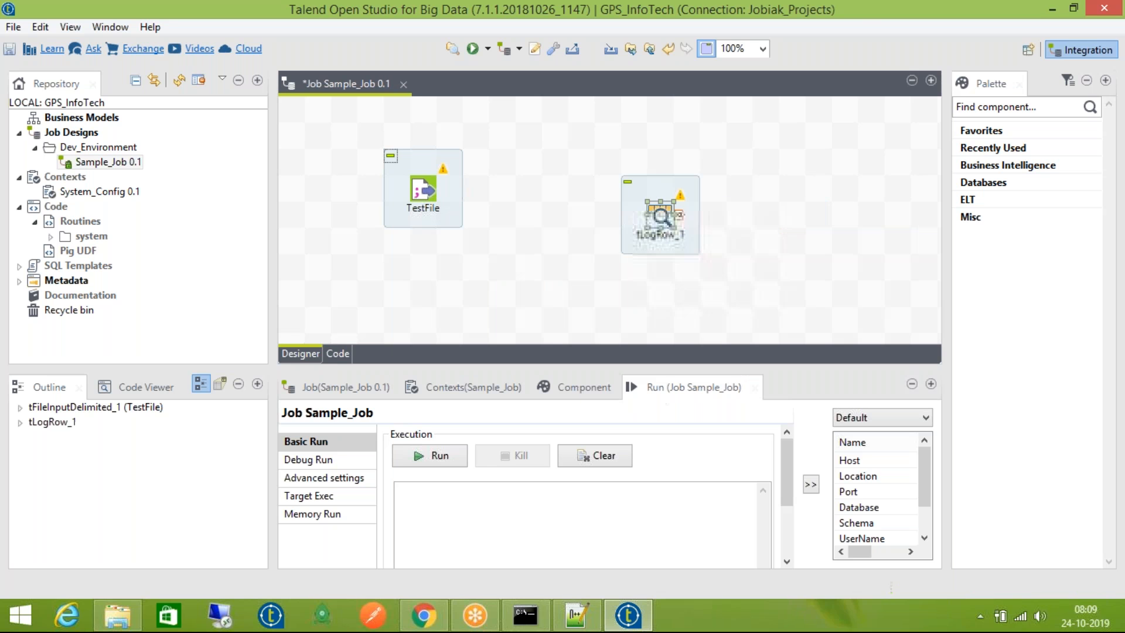
drag(671, 222, 672, 197)
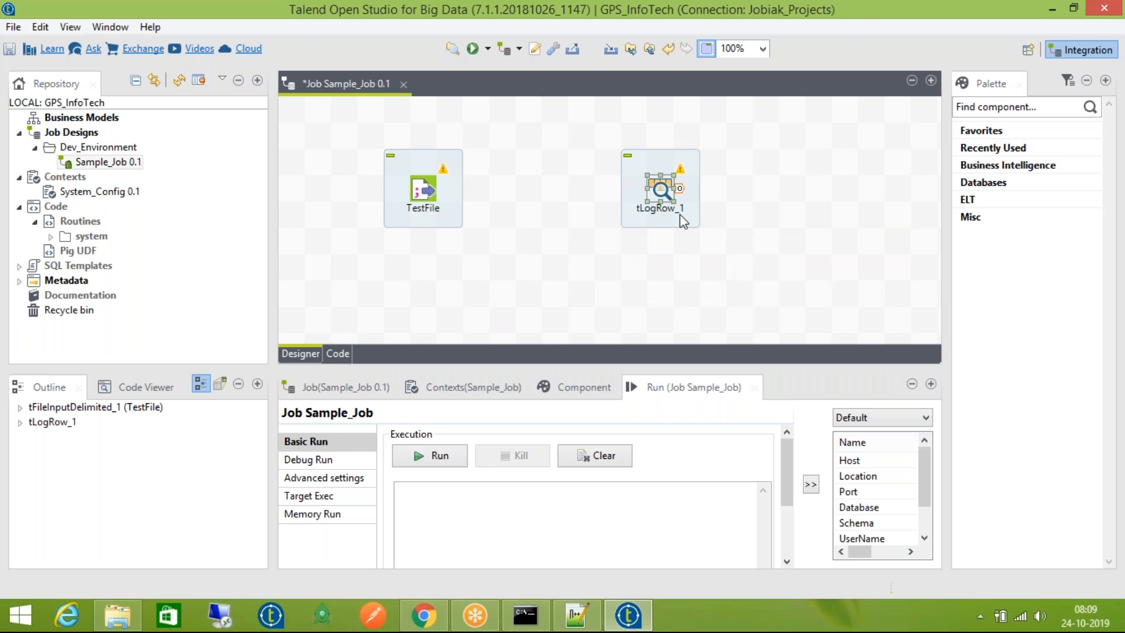
right_click(427, 189)
mouse_move(614, 203)
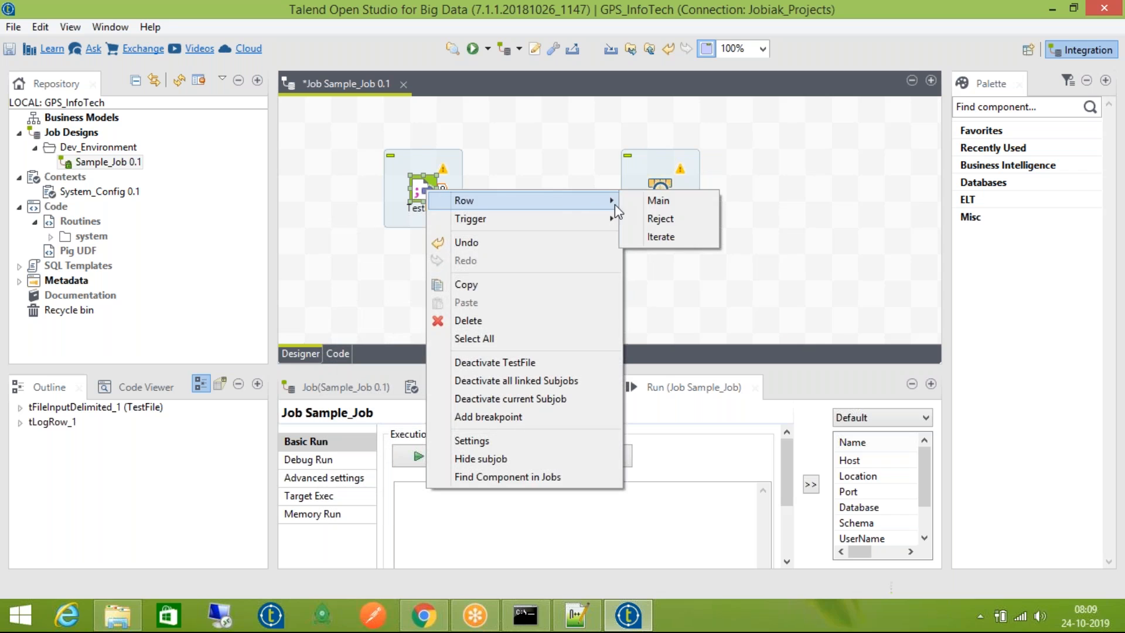
click(659, 201)
click(660, 189)
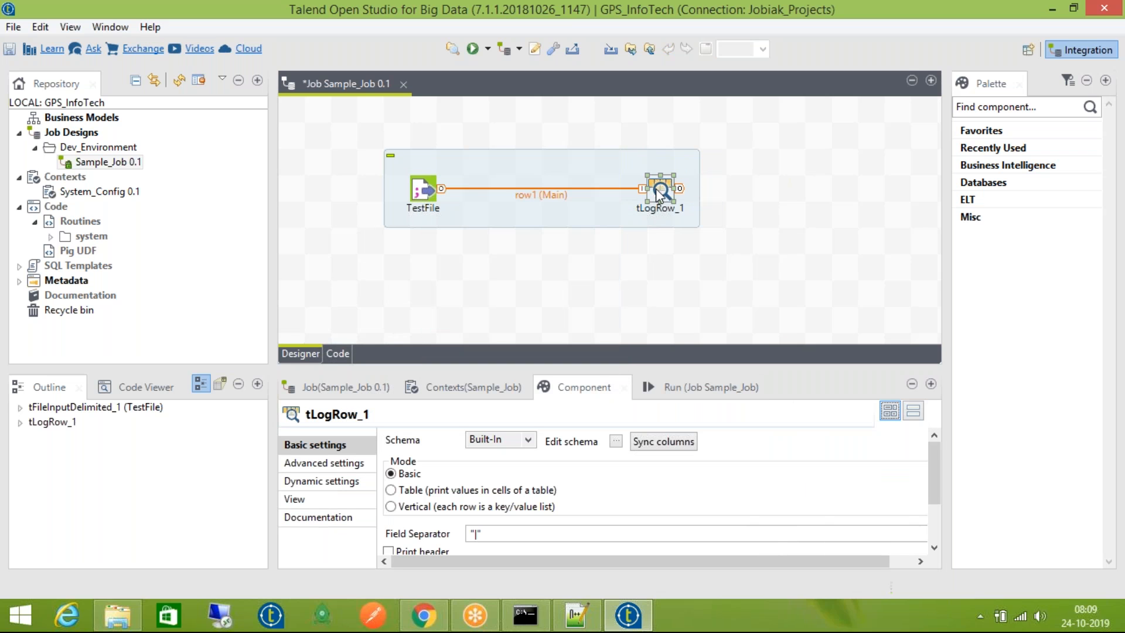
Clear the previous run output, move tLogRow_1 closer to TestFile, and save the job
click(729, 390)
click(615, 455)
click(596, 387)
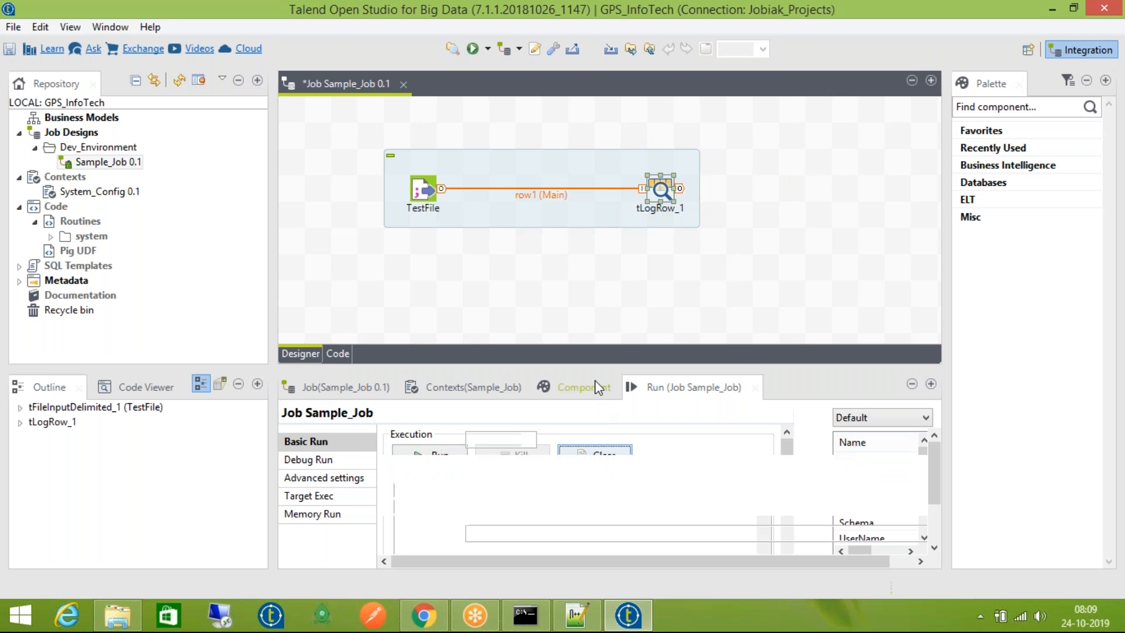
click(677, 386)
click(661, 190)
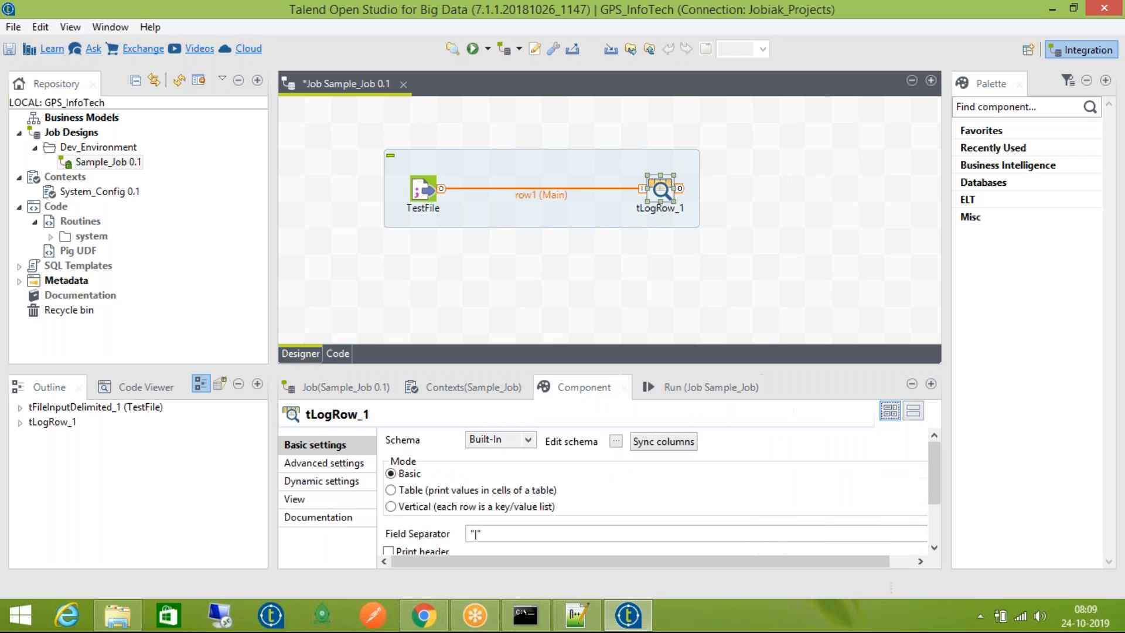
drag(661, 190, 635, 193)
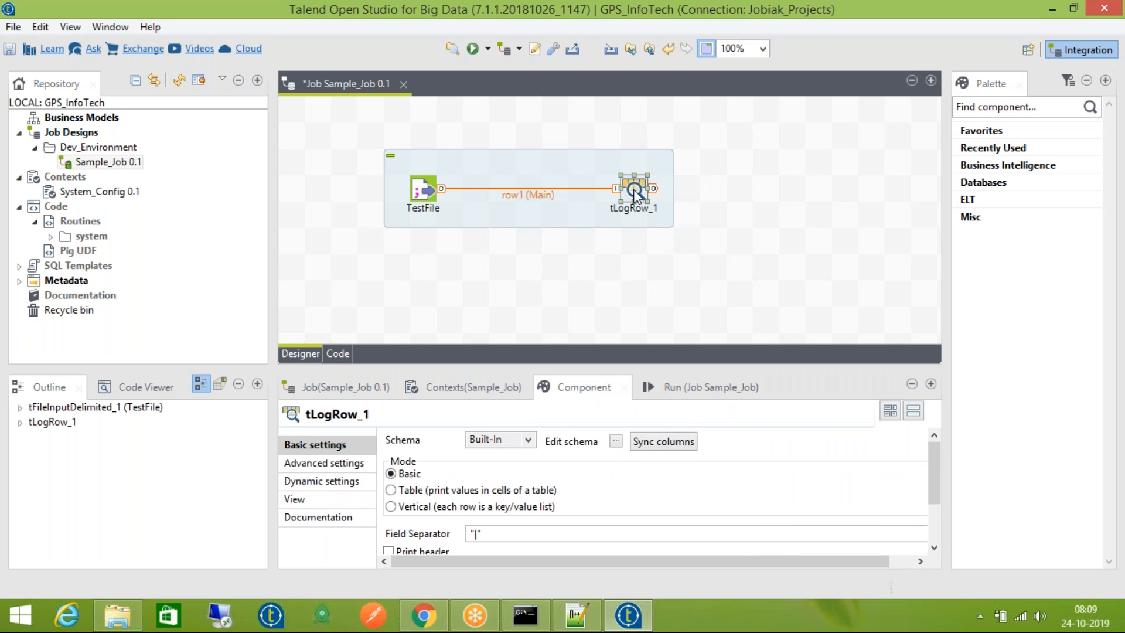
click(685, 386)
click(590, 460)
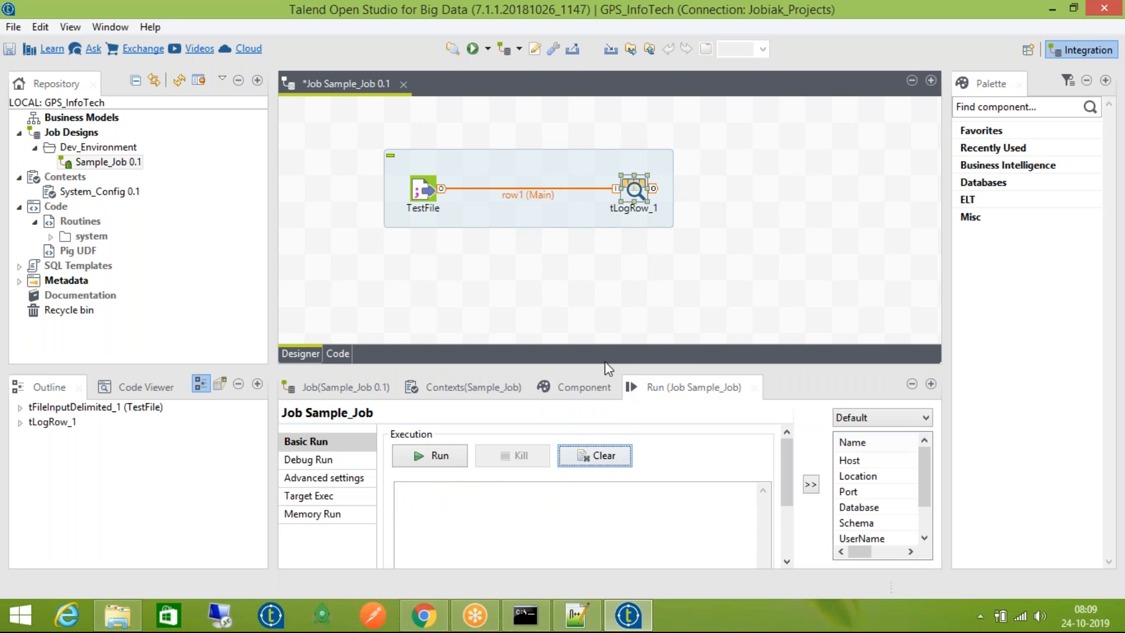
key(ctrl+s)
Run Sample_Job, review the four TestFile rows in the console, and check tLogRow_1's settings
click(418, 463)
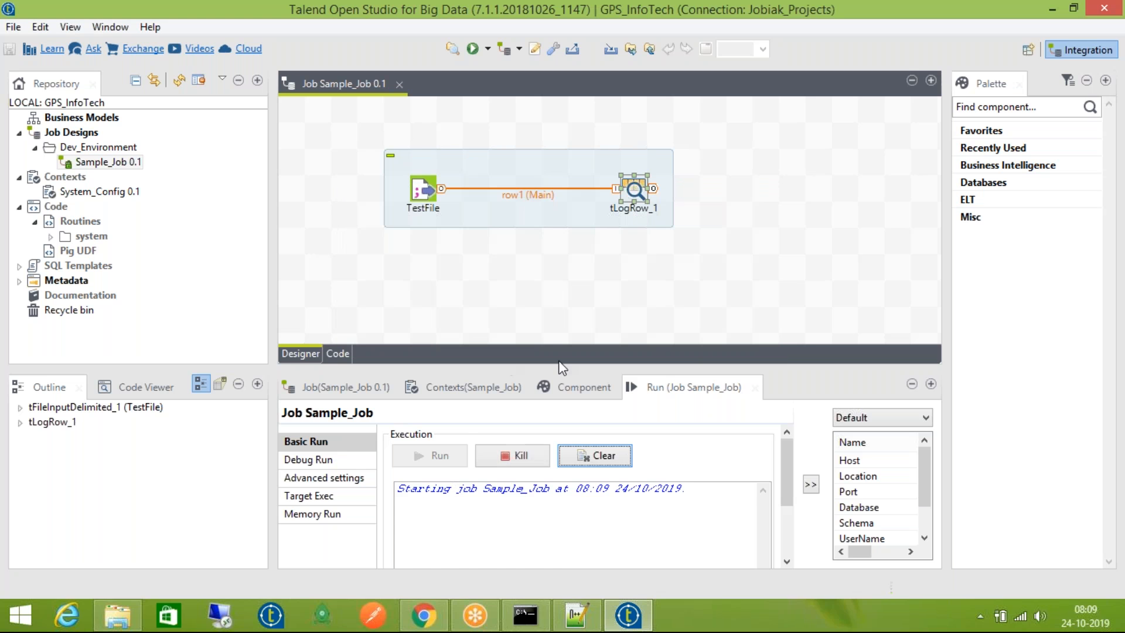
mouse_move(786, 460)
mouse_down()
mouse_move(791, 519)
mouse_move(791, 469)
mouse_up()
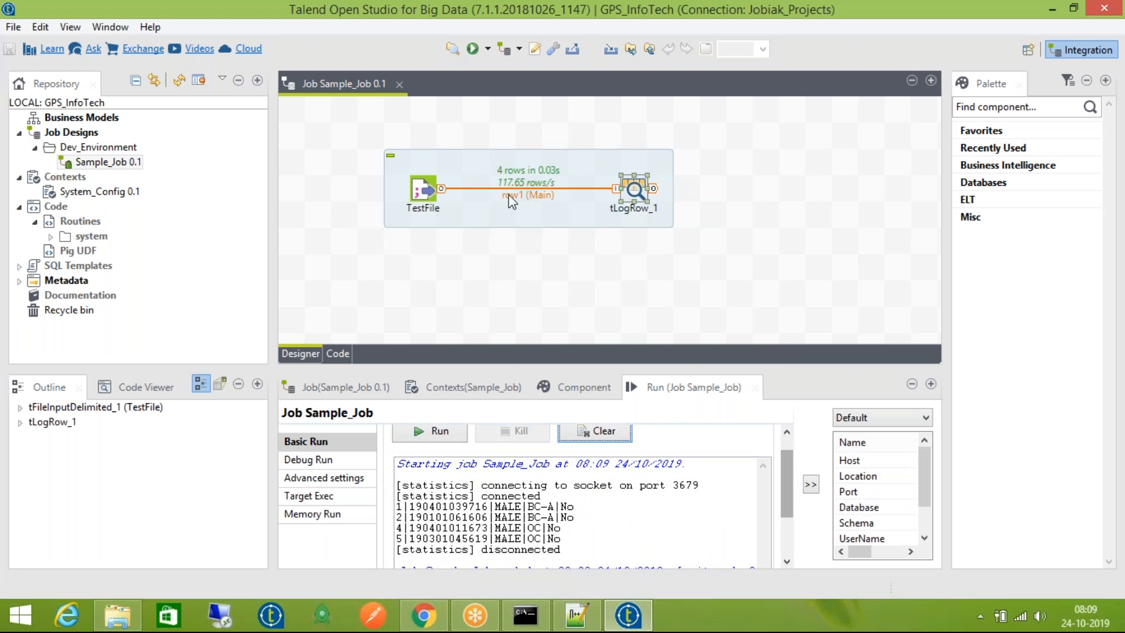
drag(784, 494, 785, 479)
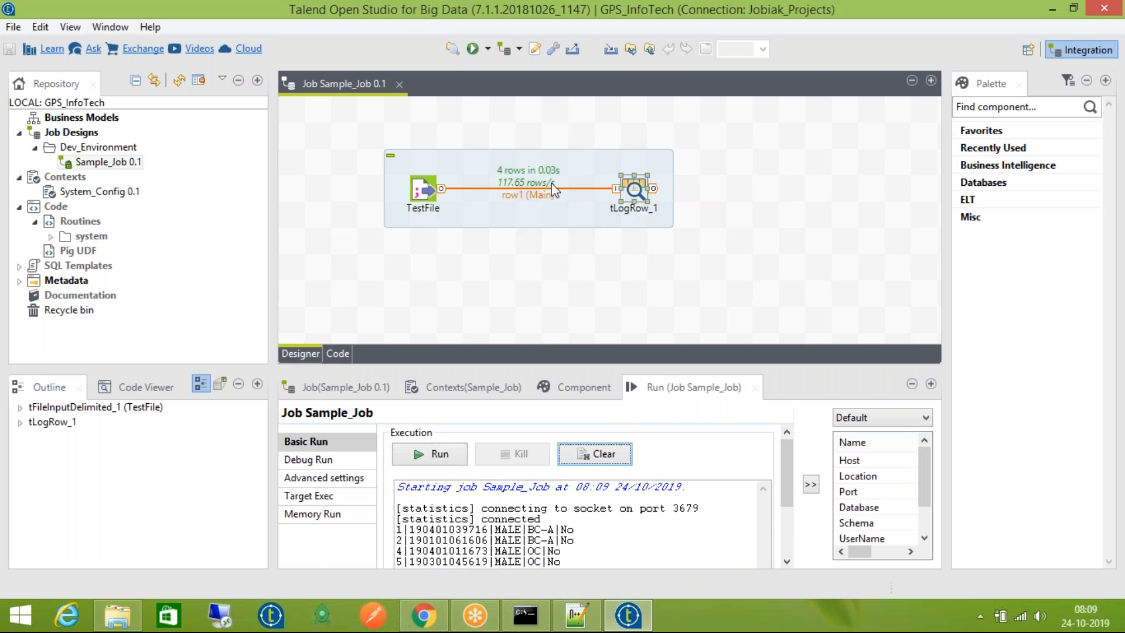
double_click(634, 191)
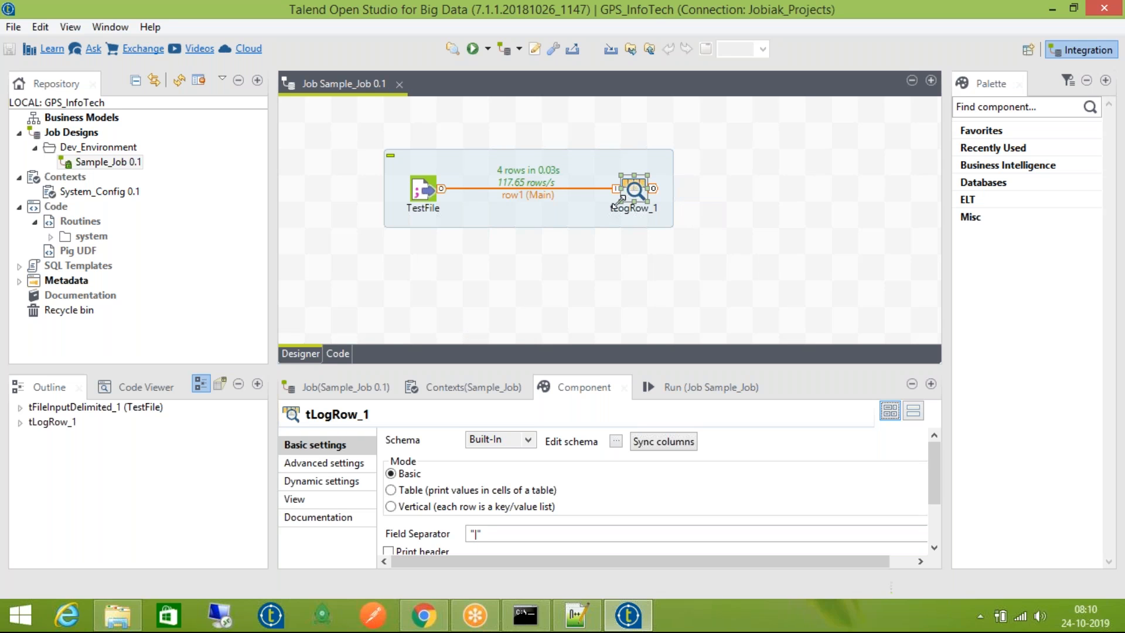
click(694, 387)
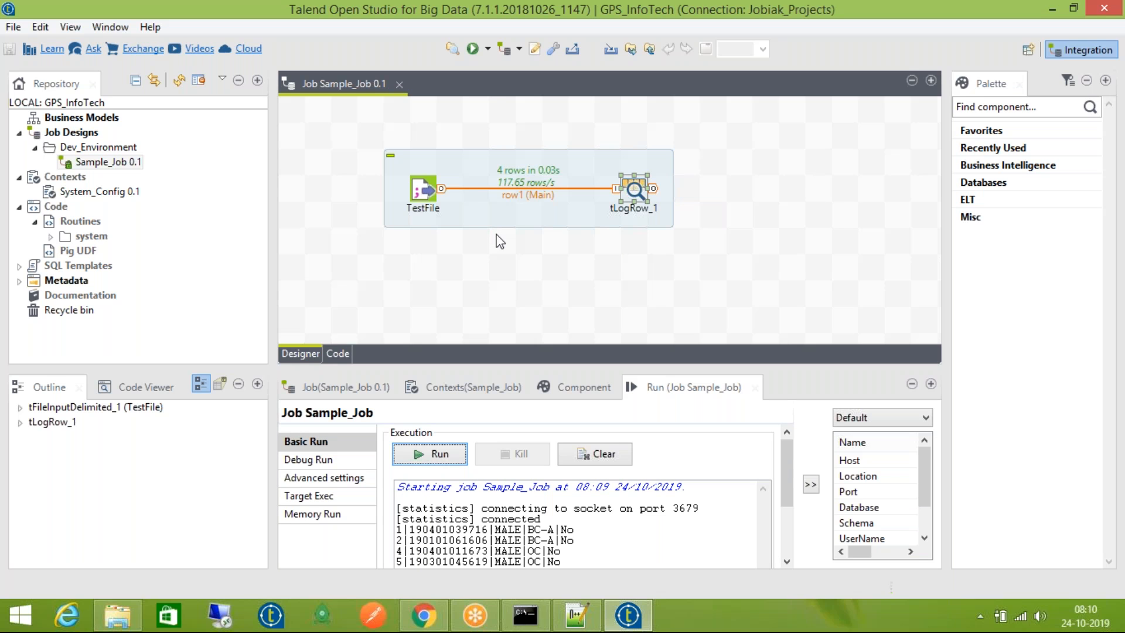
Move tLogRow_1 closer to TestFile and cancel a stray Main link from it
drag(636, 190, 560, 188)
right_click(560, 189)
mouse_move(645, 199)
click(788, 201)
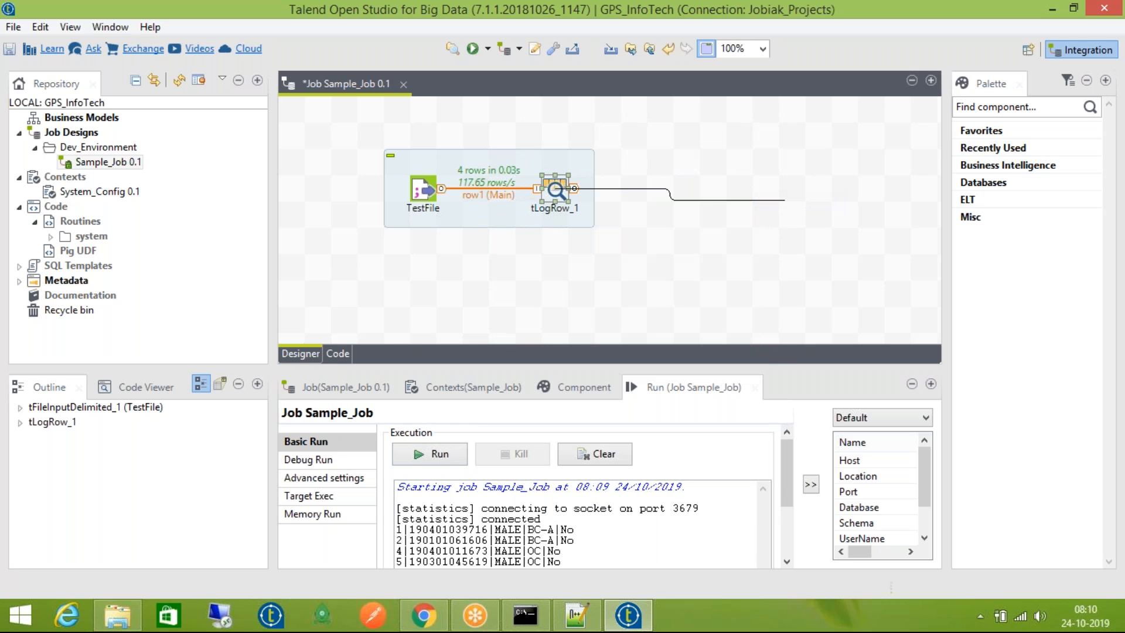
click(786, 201)
Review the four pipe-separated output rows, inspecting the row1 link and tLogRow_1's settings
drag(781, 465, 783, 491)
drag(783, 501, 776, 479)
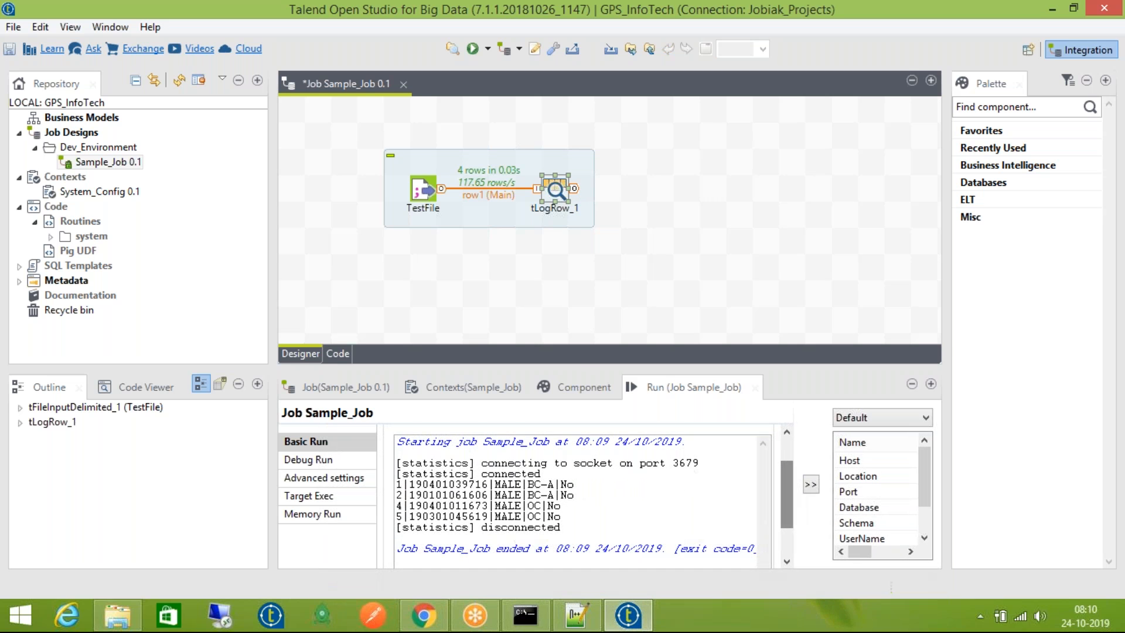
drag(560, 515, 396, 482)
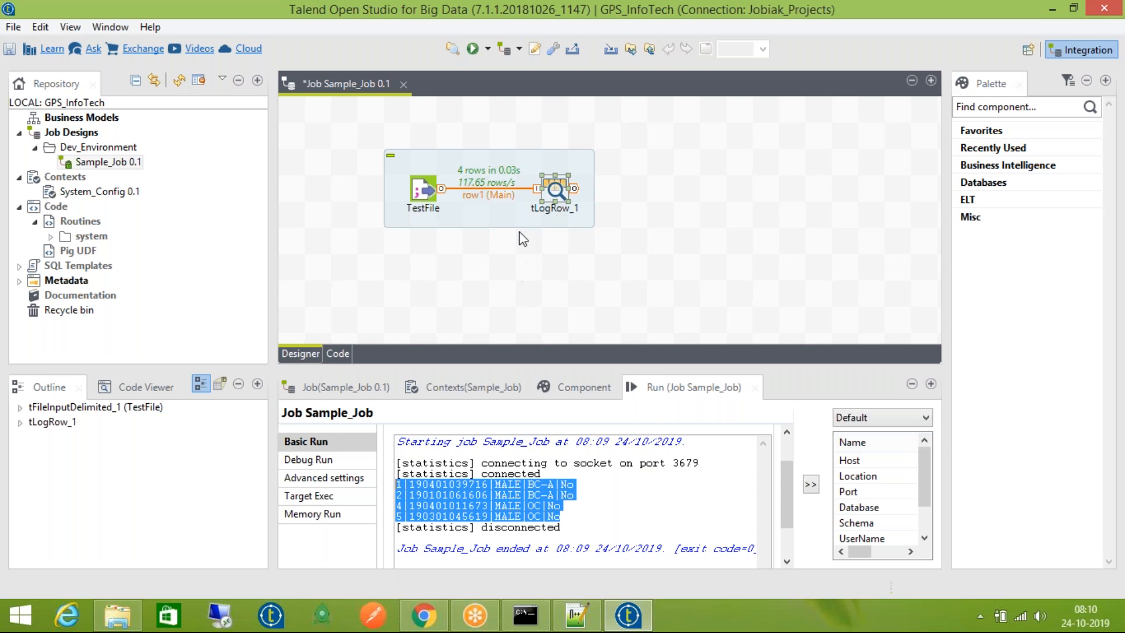
click(493, 192)
double_click(553, 192)
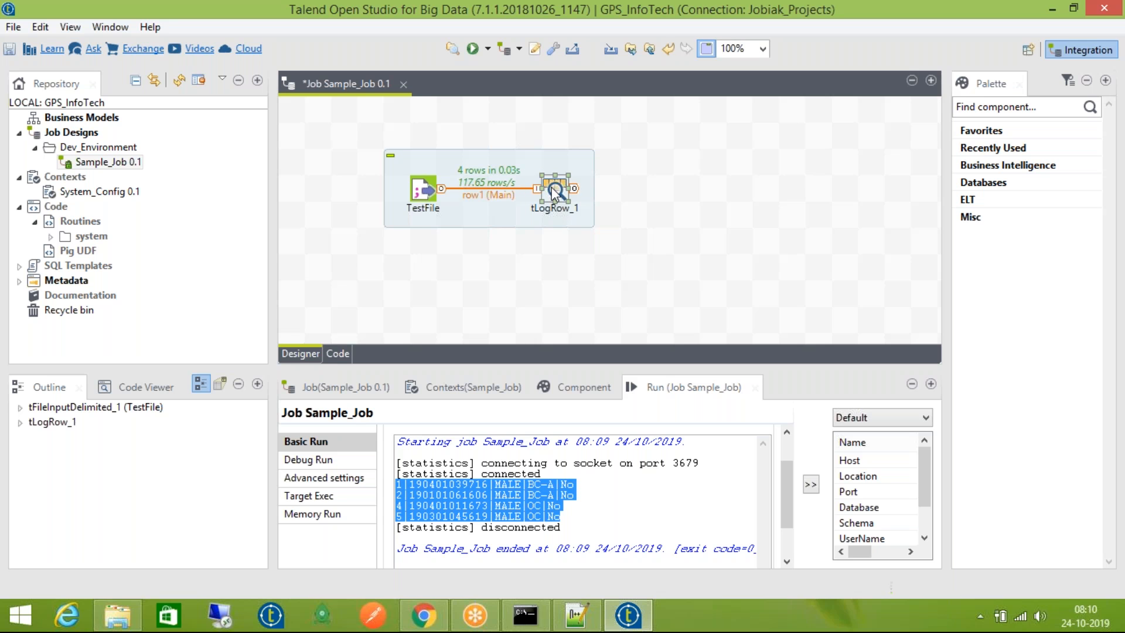
click(662, 386)
click(559, 461)
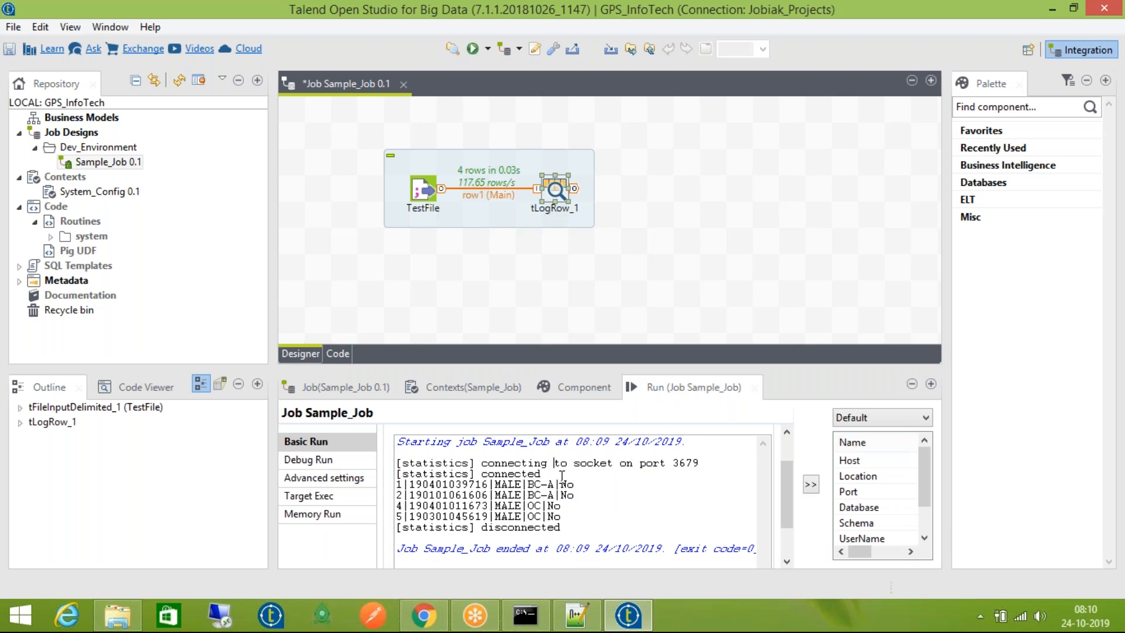
Keep Default as the run context and add a new context named UAT to Sample_Job
click(895, 414)
click(895, 432)
click(469, 388)
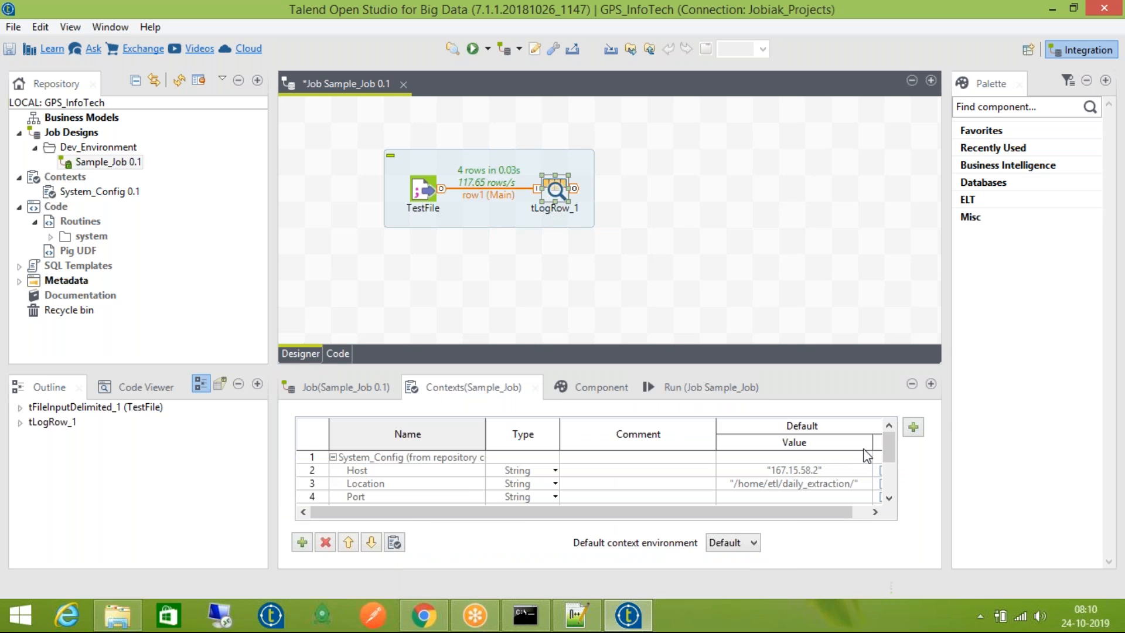
click(913, 427)
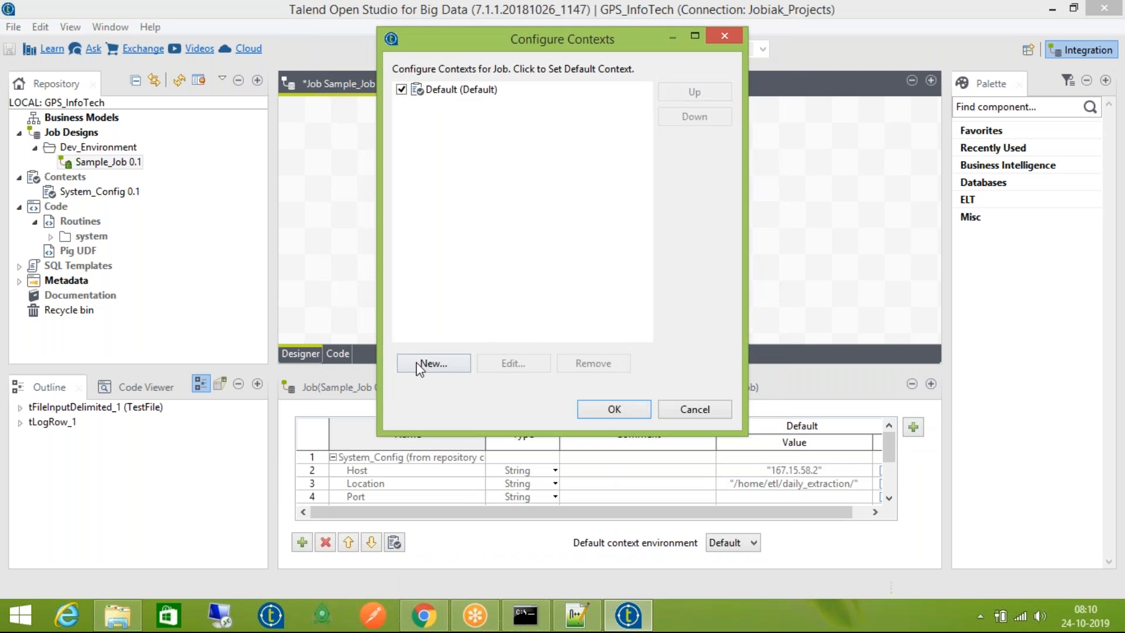
click(417, 366)
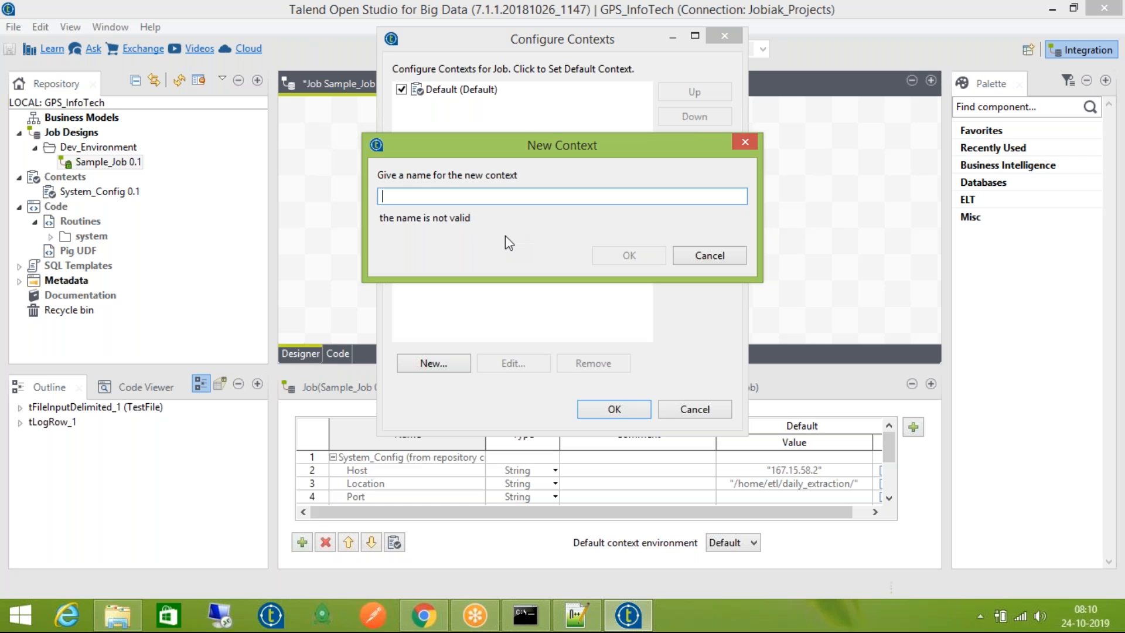
text(UAT)
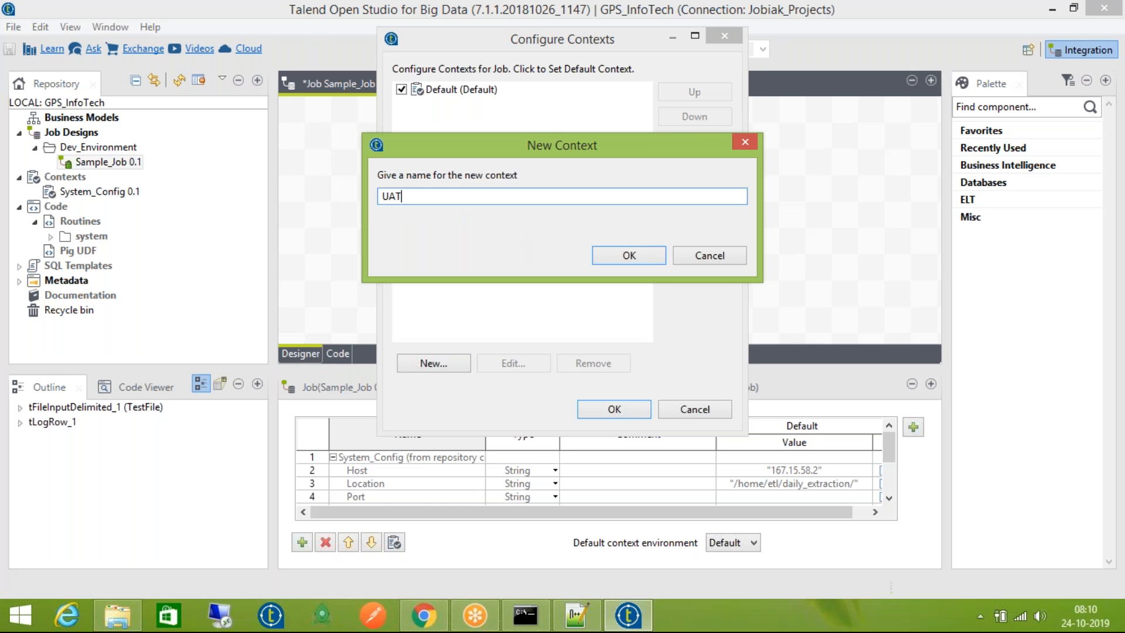
key(Return)
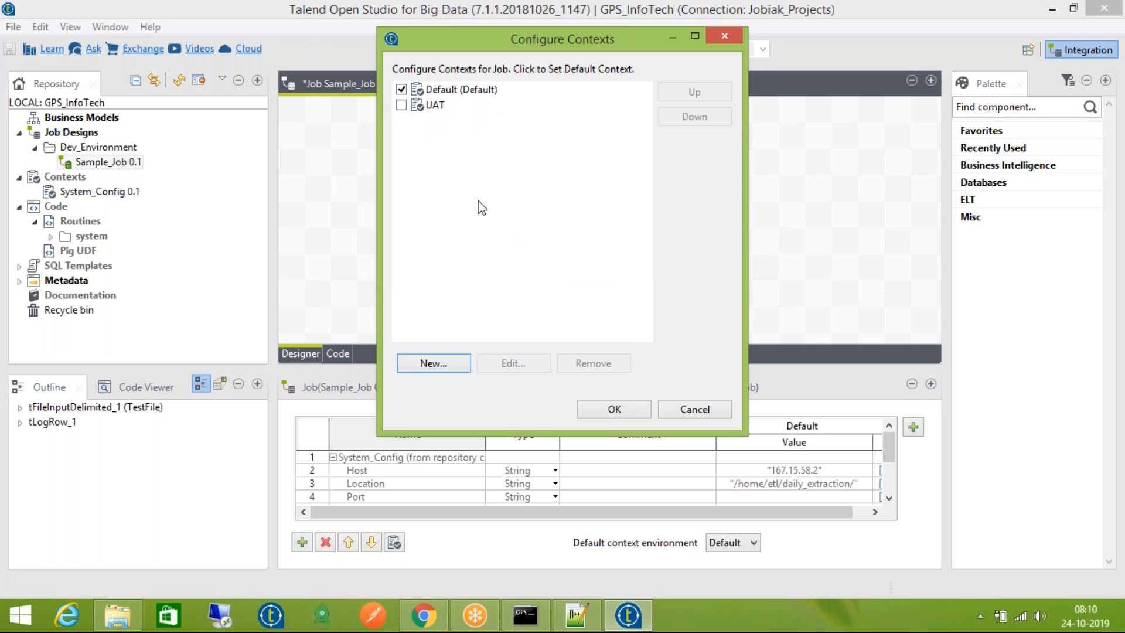
click(614, 409)
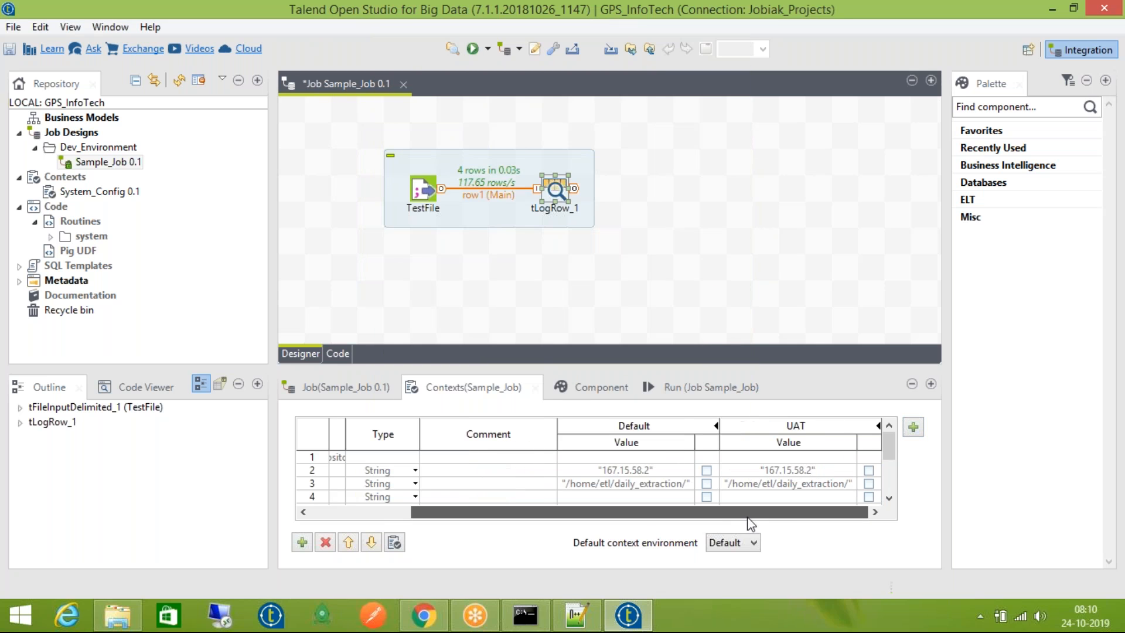
Open the System_Config context group editor, step through its variables and finish without changes
click(819, 471)
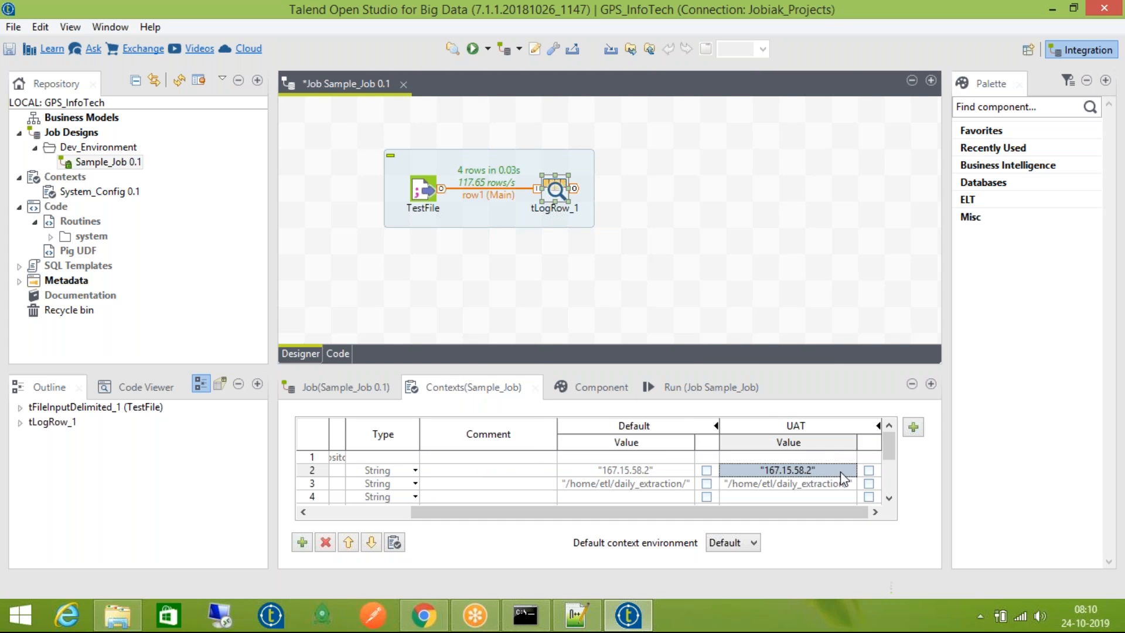
double_click(838, 472)
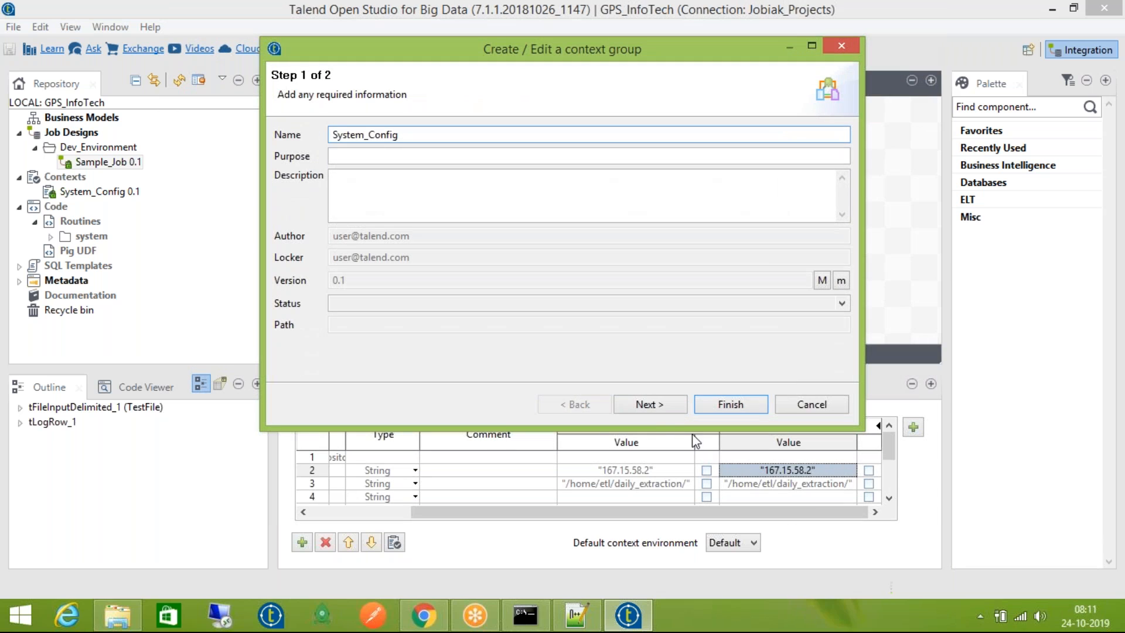
click(651, 405)
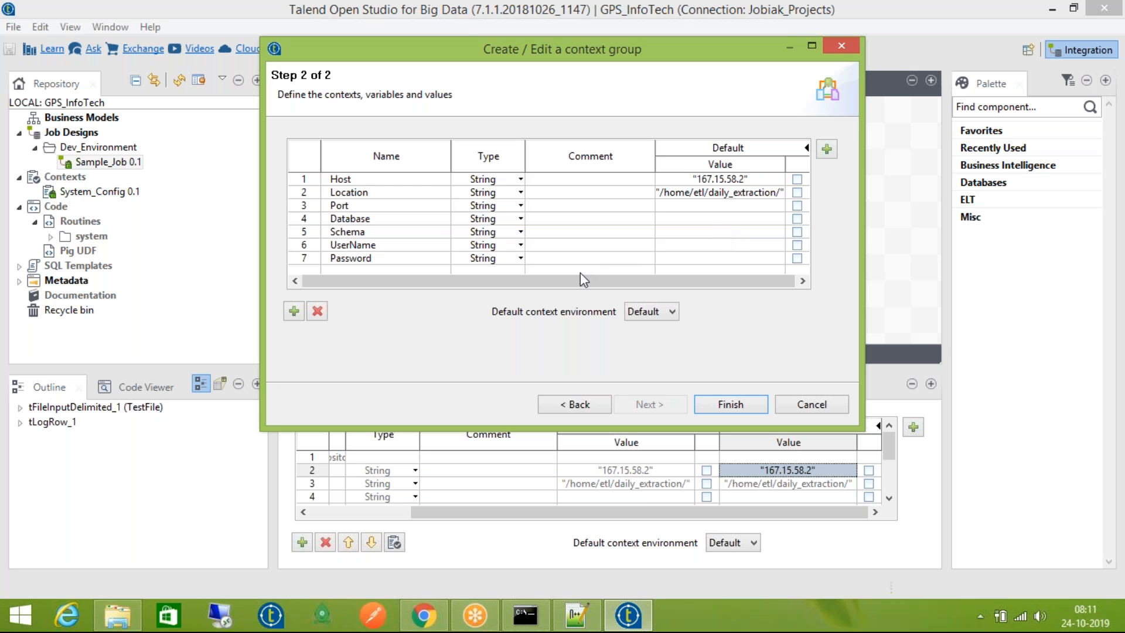
drag(580, 281, 470, 293)
click(743, 399)
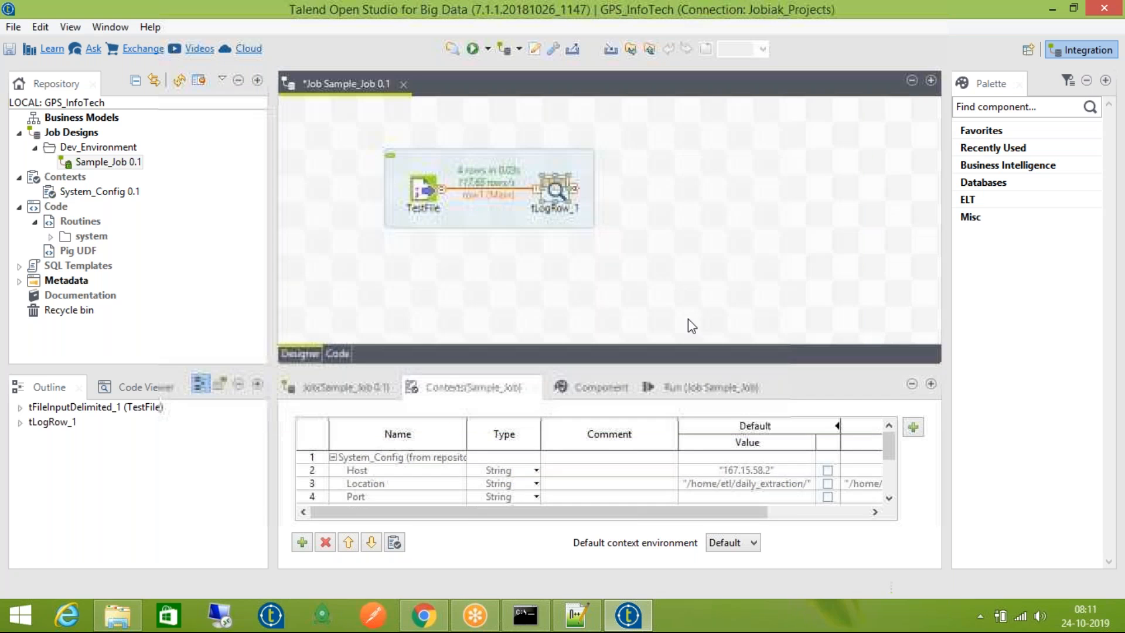
Compare the Default and UAT Host values in Sample_Job's context table
click(800, 473)
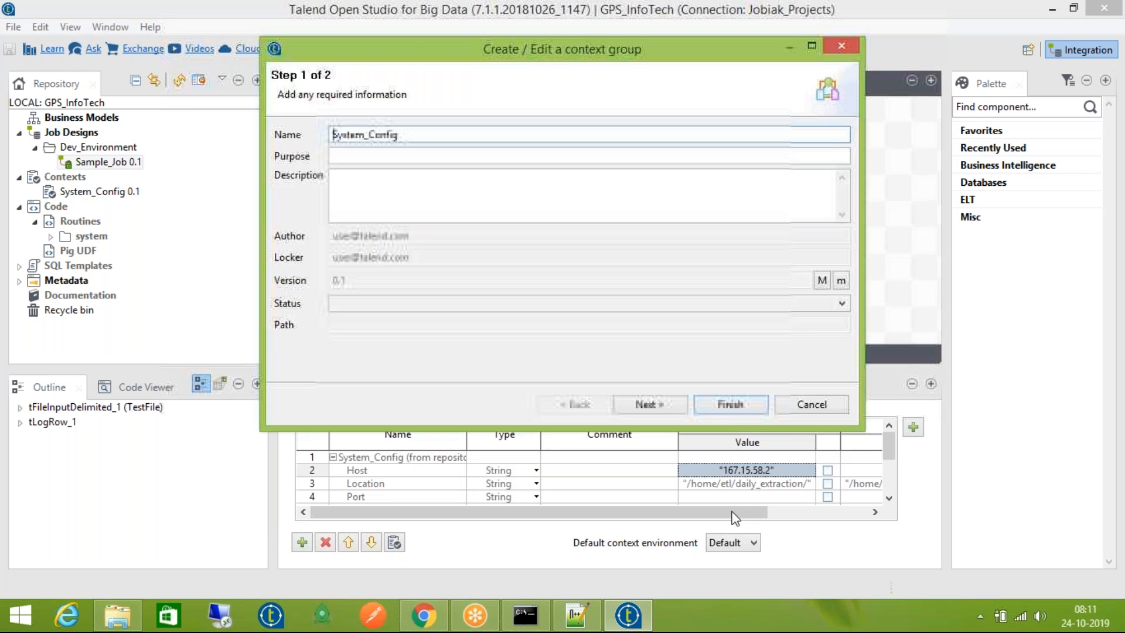
click(804, 397)
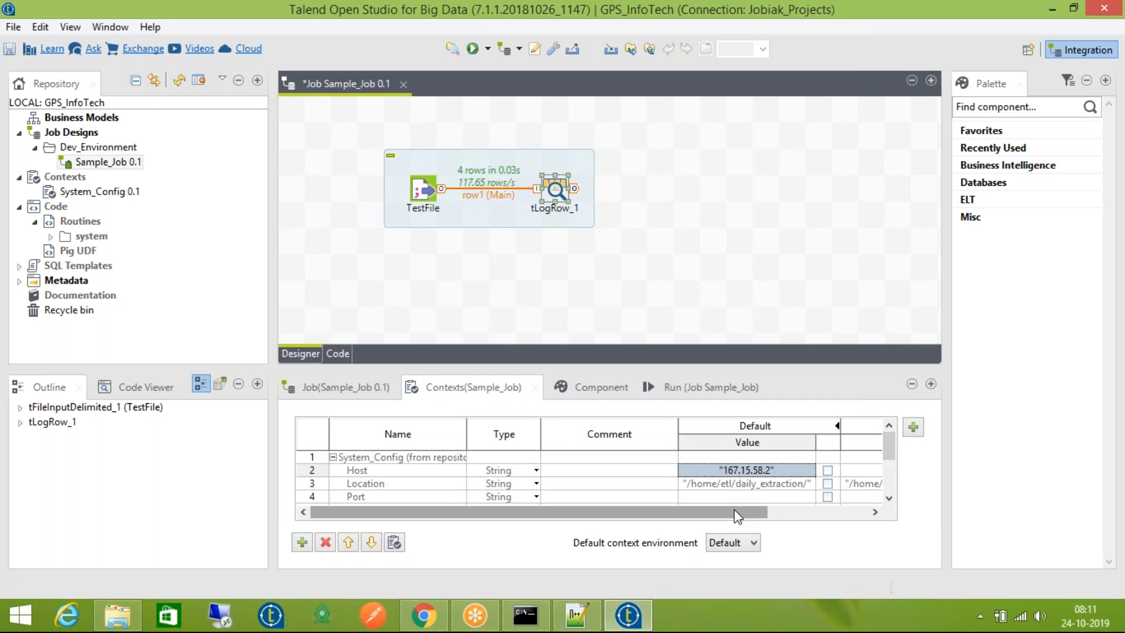
mouse_move(734, 511)
mouse_down()
mouse_move(874, 513)
mouse_move(738, 511)
mouse_up()
click(852, 511)
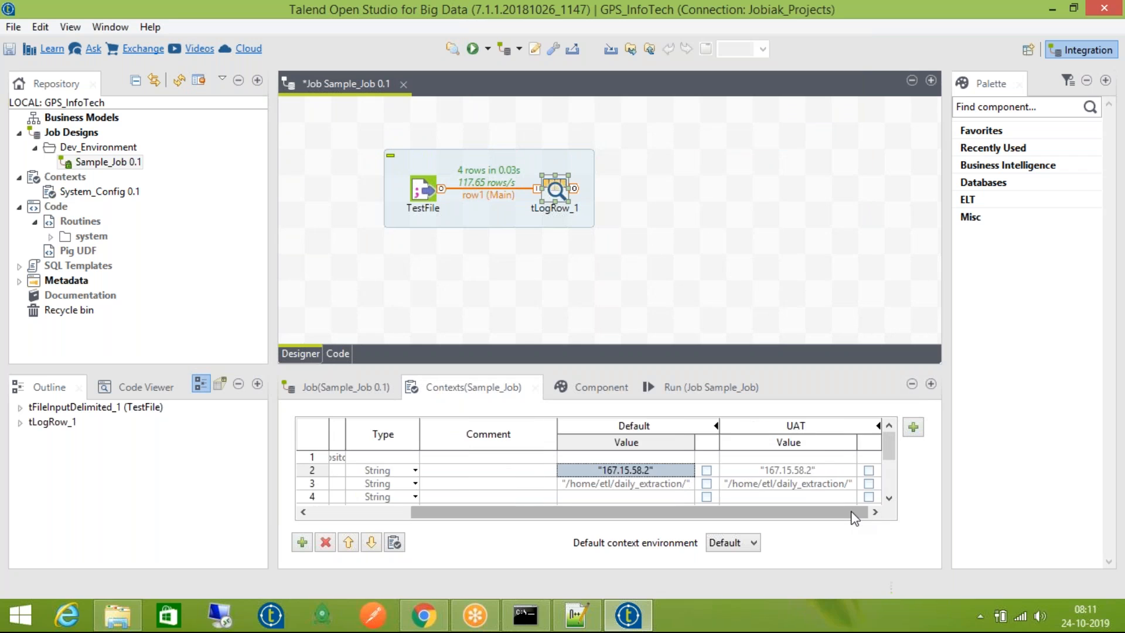
click(817, 474)
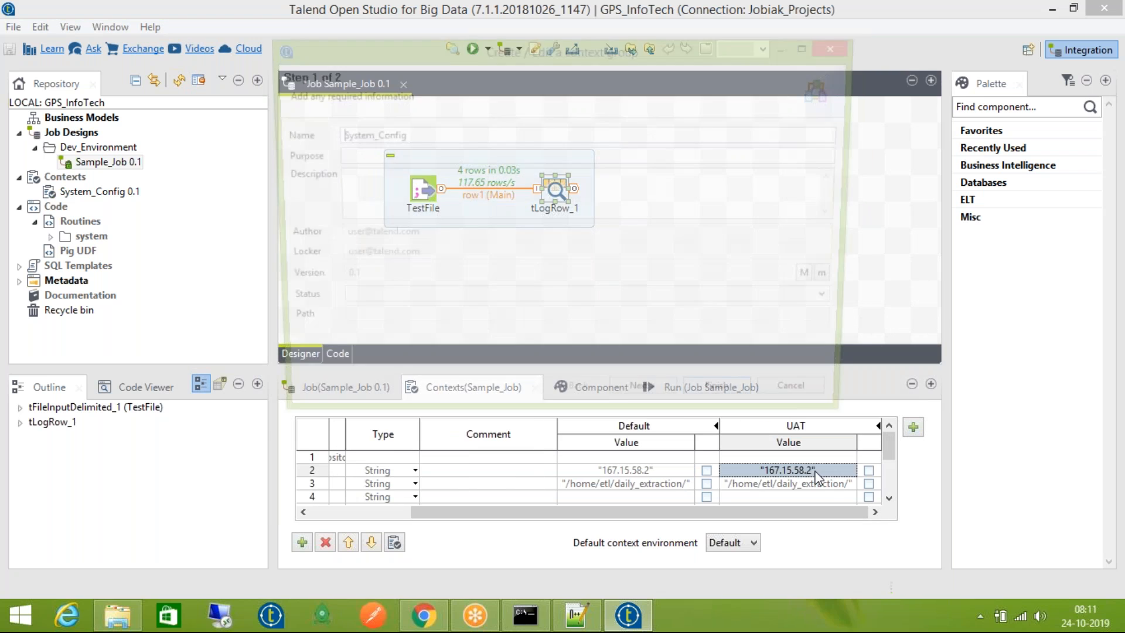
click(805, 409)
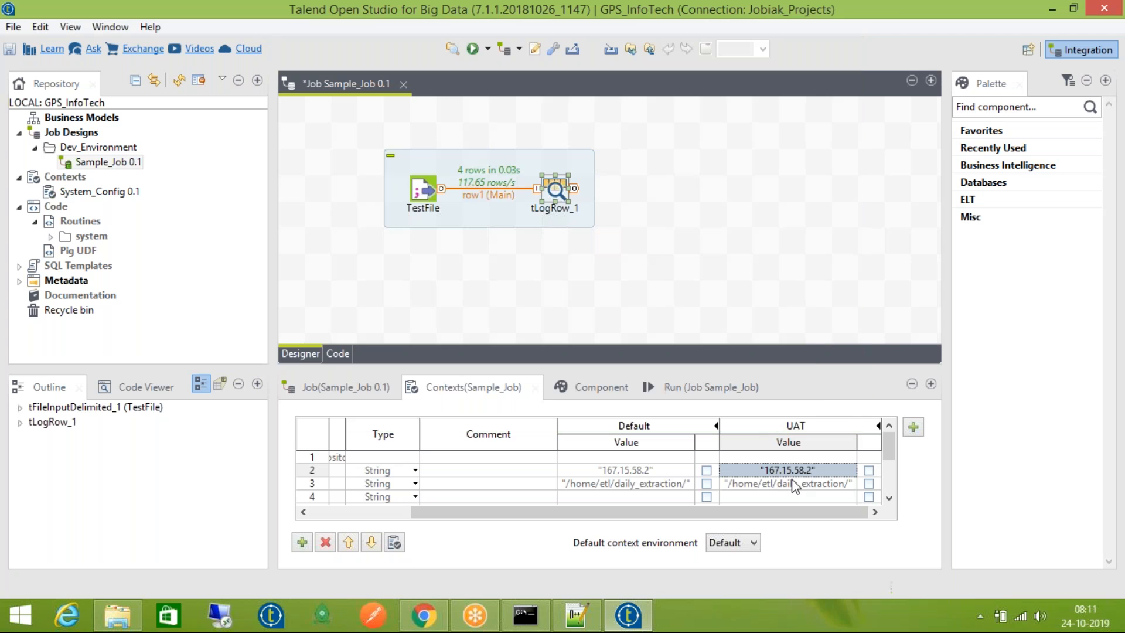
scroll(802, 486, down, 2)
scroll(804, 491, up, 2)
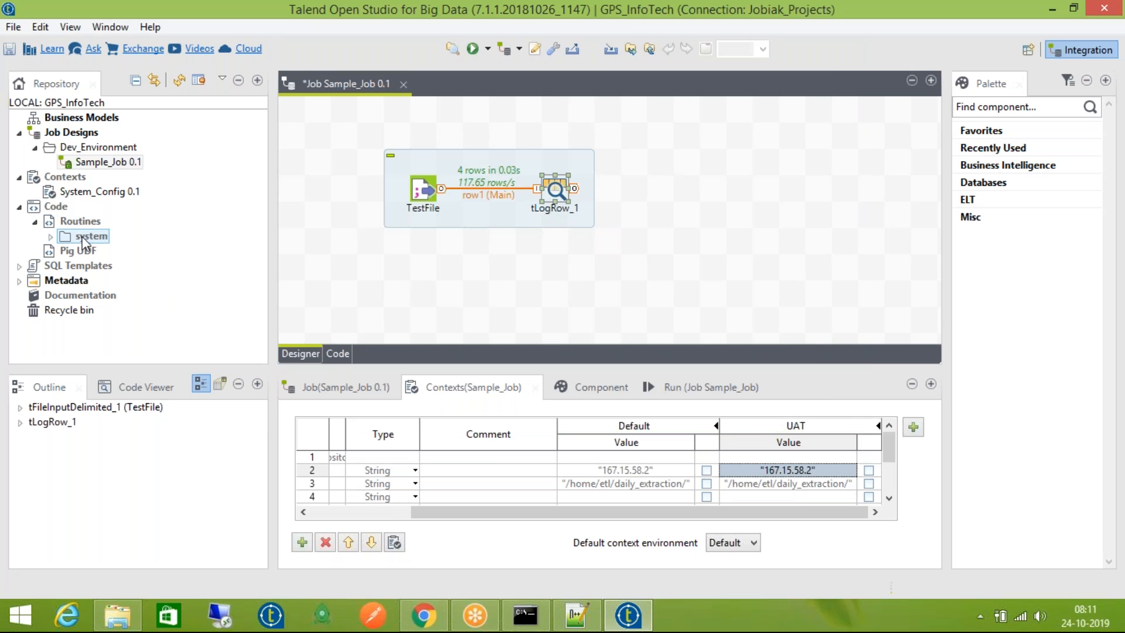
Add a new UAT context to System_Config and propagate the change to all jobs
double_click(62, 193)
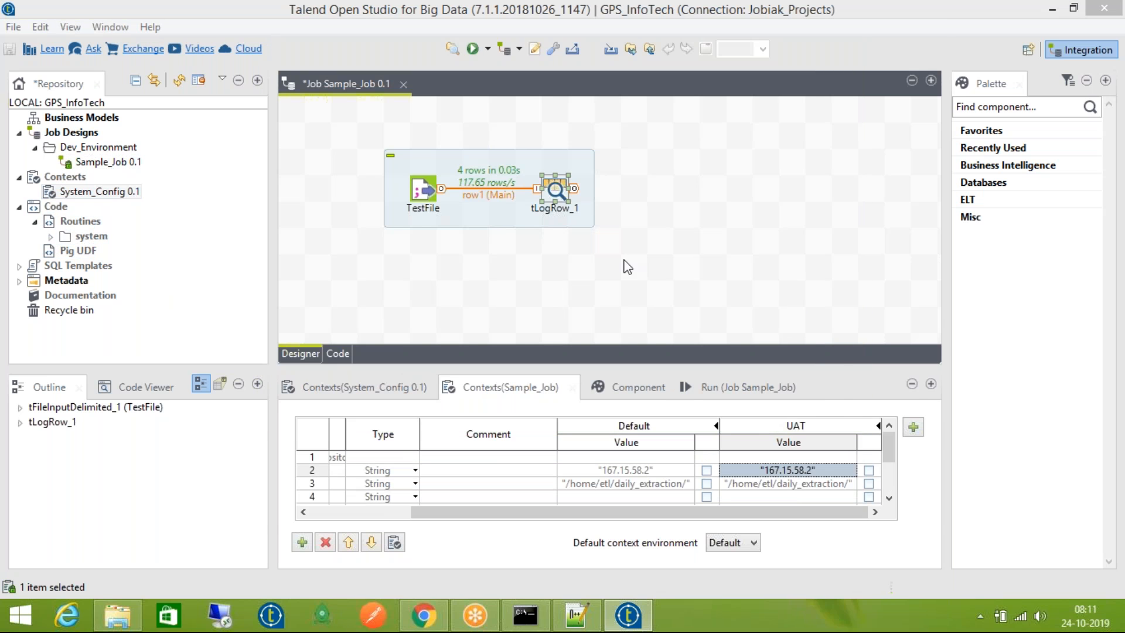
click(638, 403)
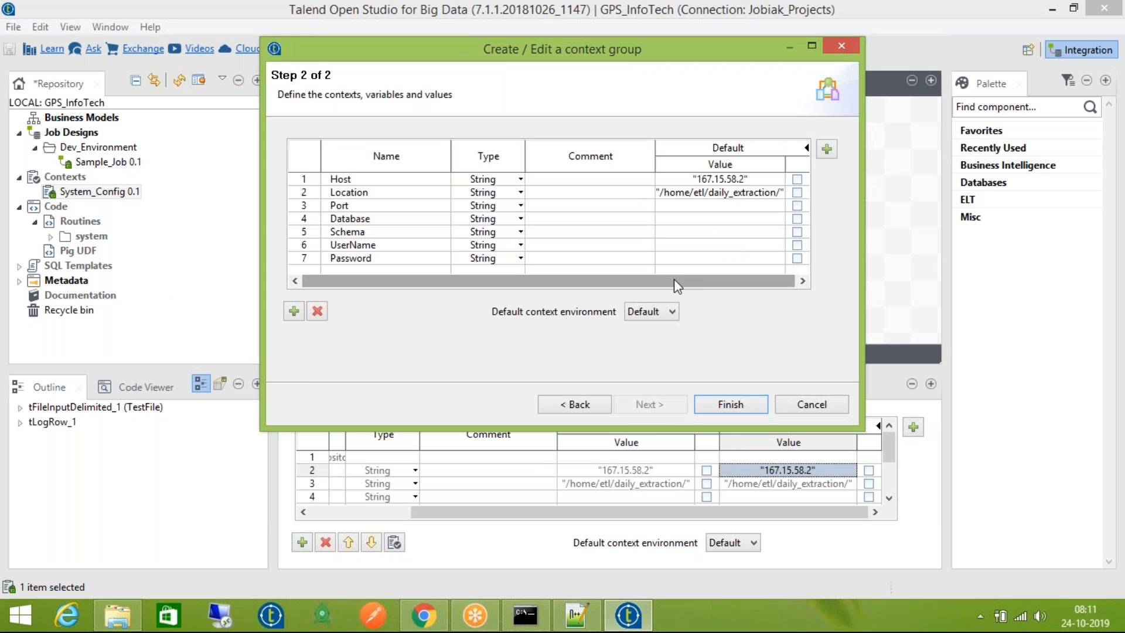
click(826, 149)
click(460, 334)
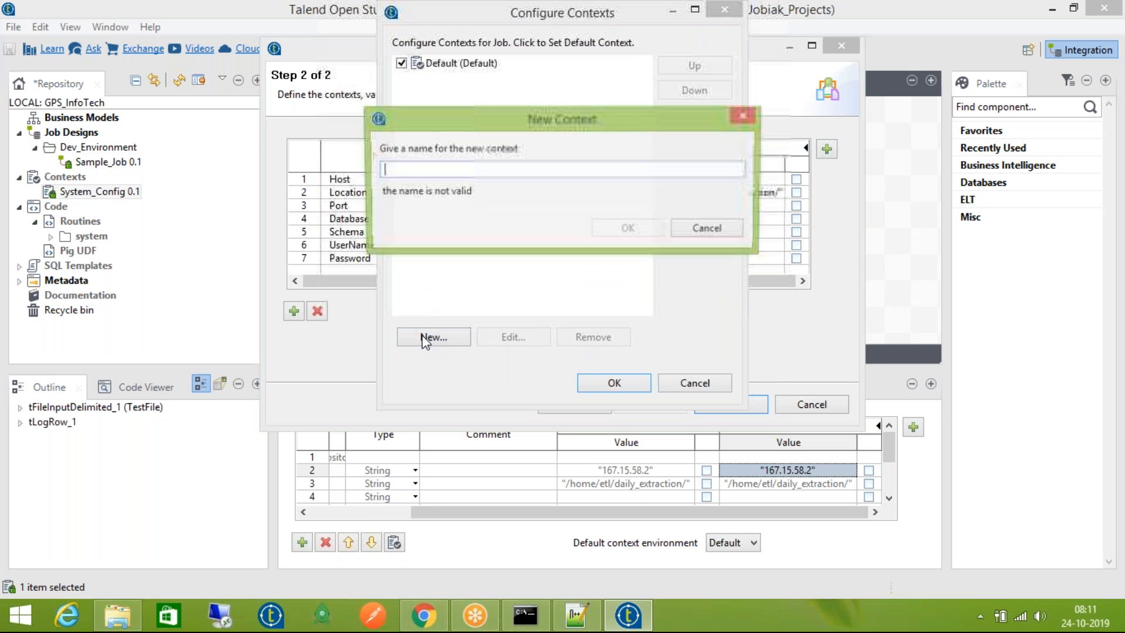
text(UAT)
key(Return)
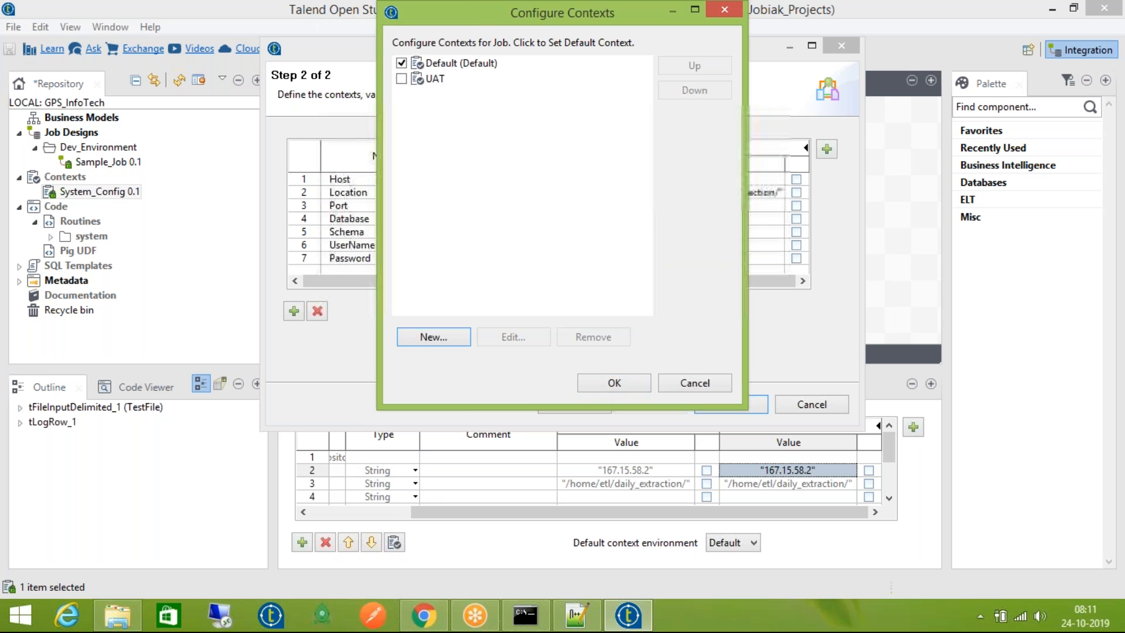
click(635, 385)
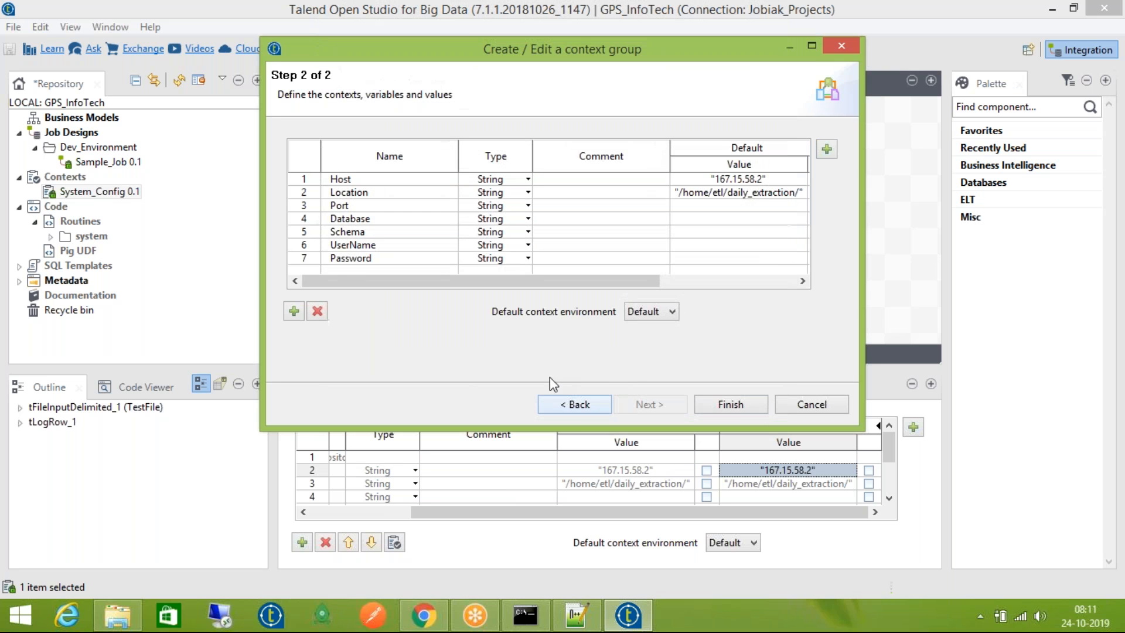
click(712, 403)
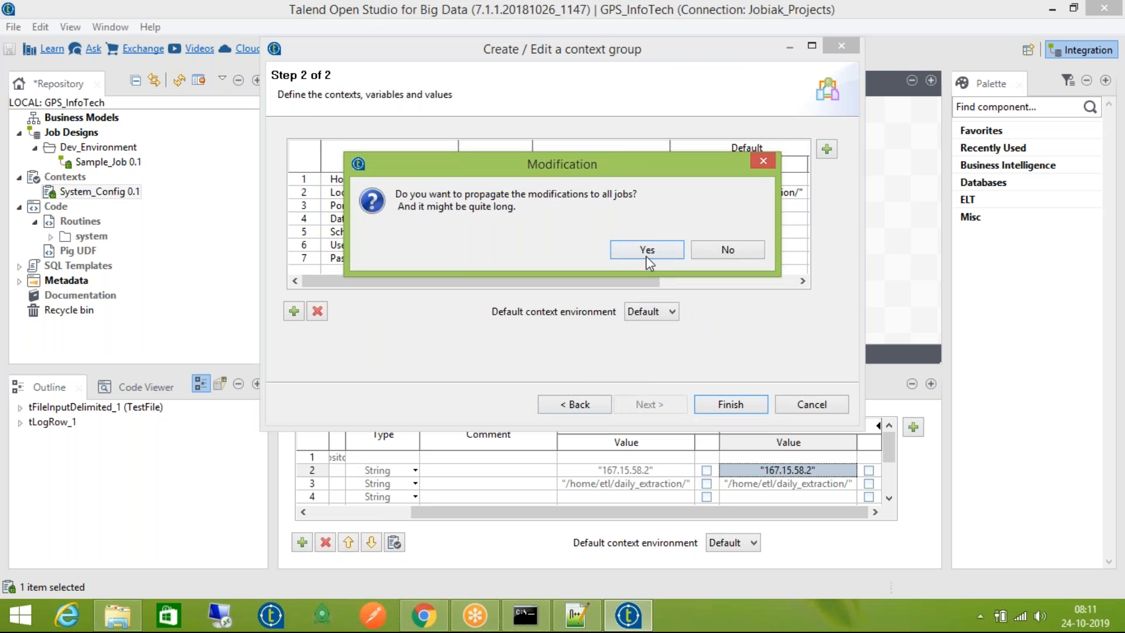
click(647, 252)
click(726, 250)
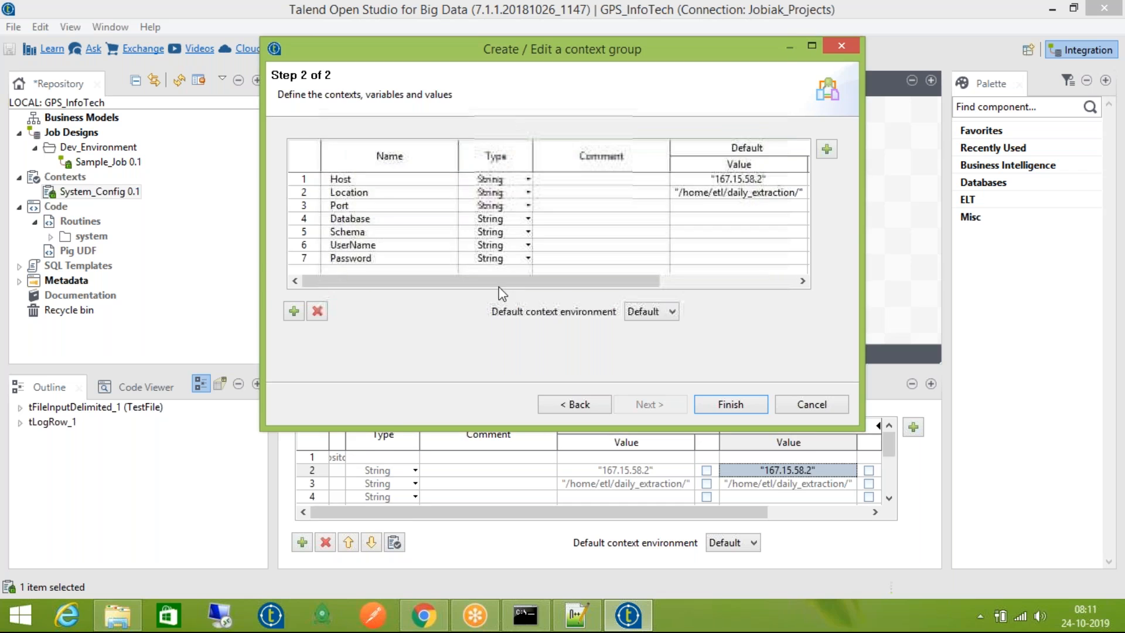
drag(611, 510, 832, 529)
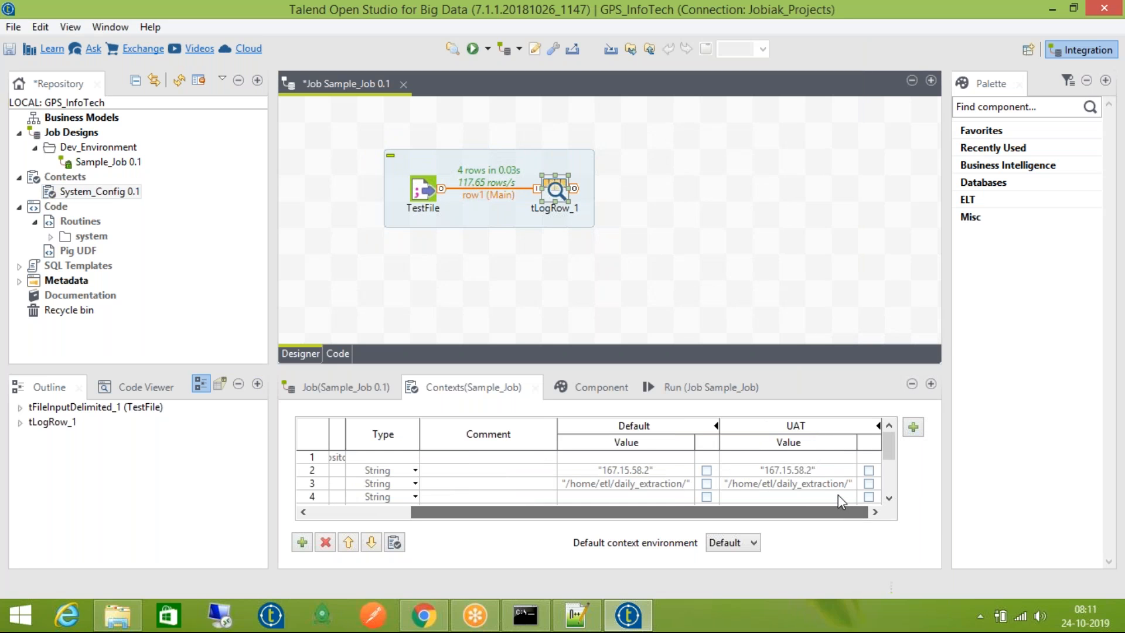
Set UAT as Sample_Job's default context environment and save the job
click(779, 482)
click(803, 446)
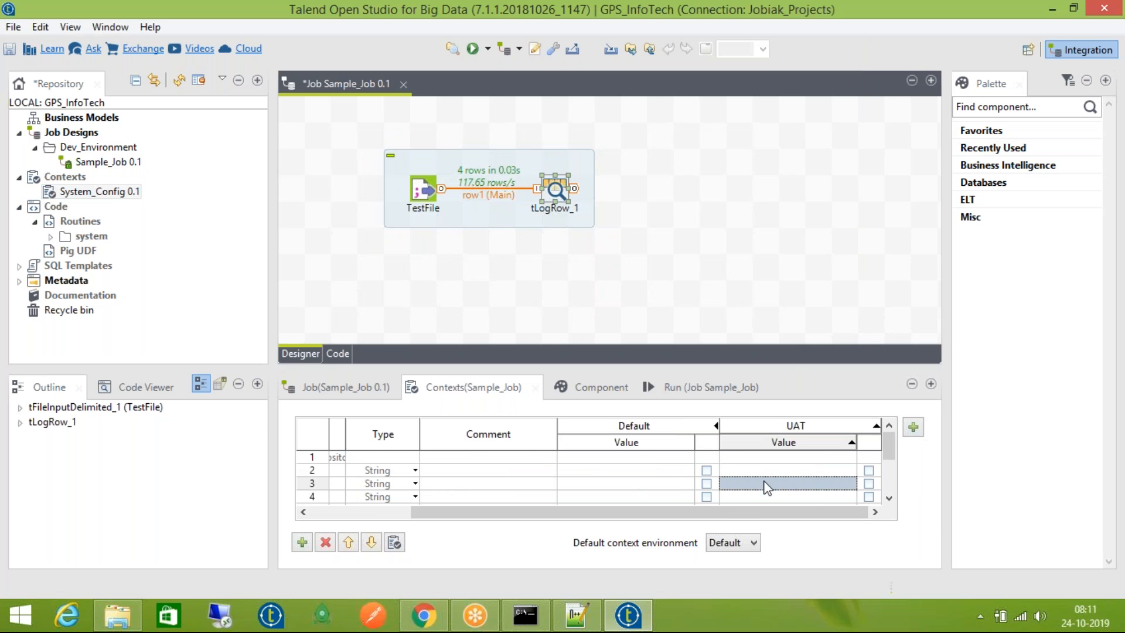
click(731, 543)
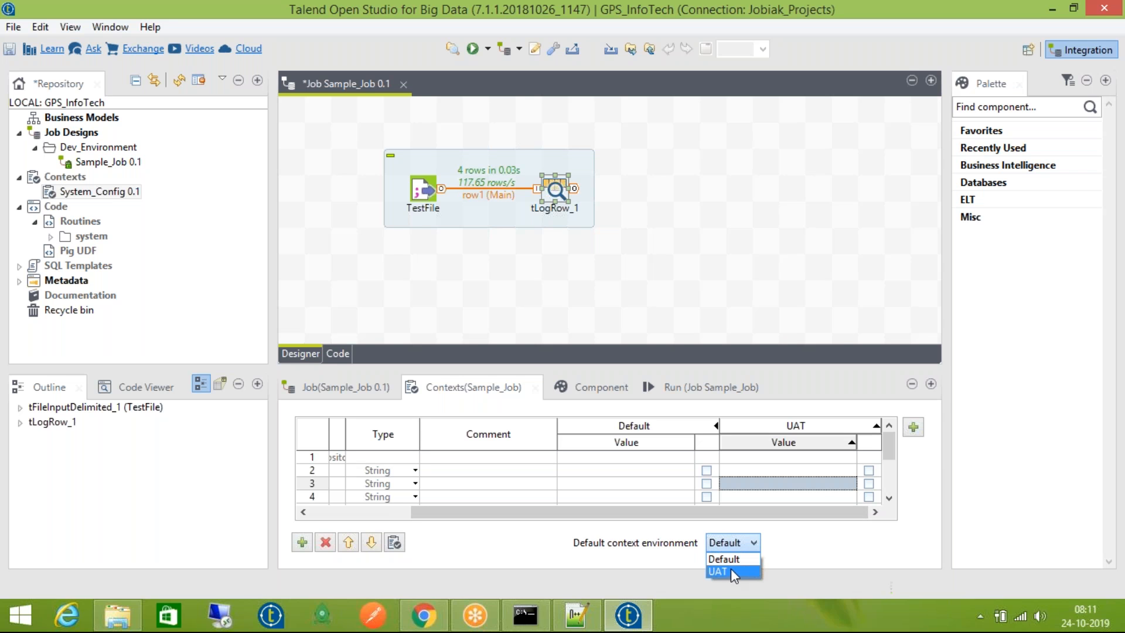
click(736, 569)
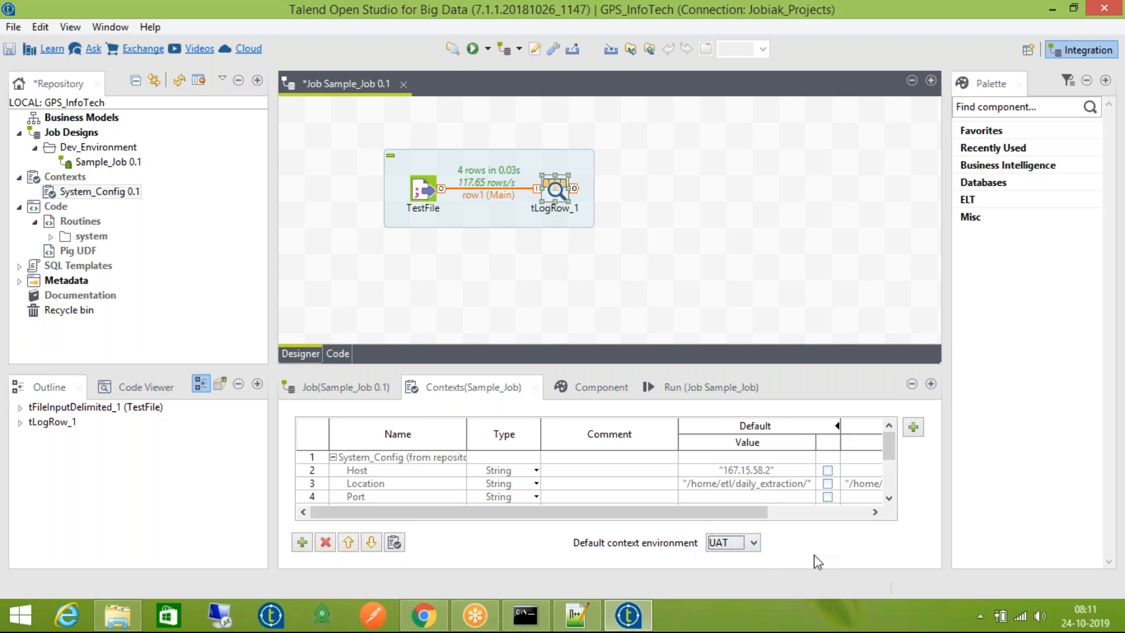
key(ctrl+s)
Close the Sample_Job editor and select Sample_Job 0.1 in the repository
click(124, 191)
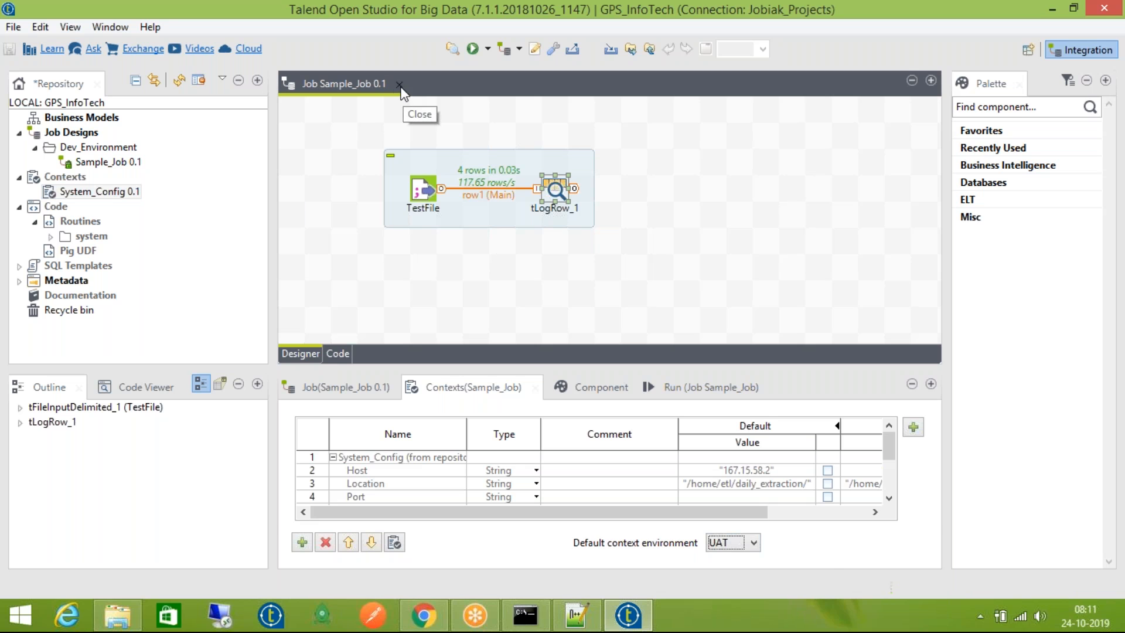
click(399, 84)
click(130, 165)
Check the Build Job contexts for Sample_Job 0.1, cancel without building, and reopen the job
right_click(120, 165)
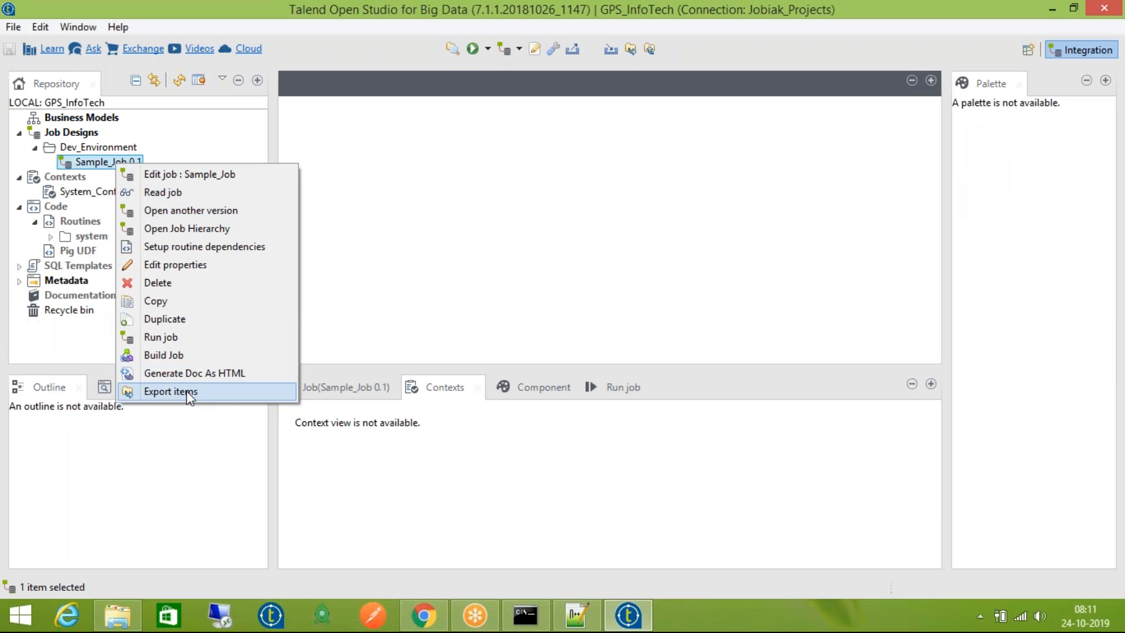
click(186, 354)
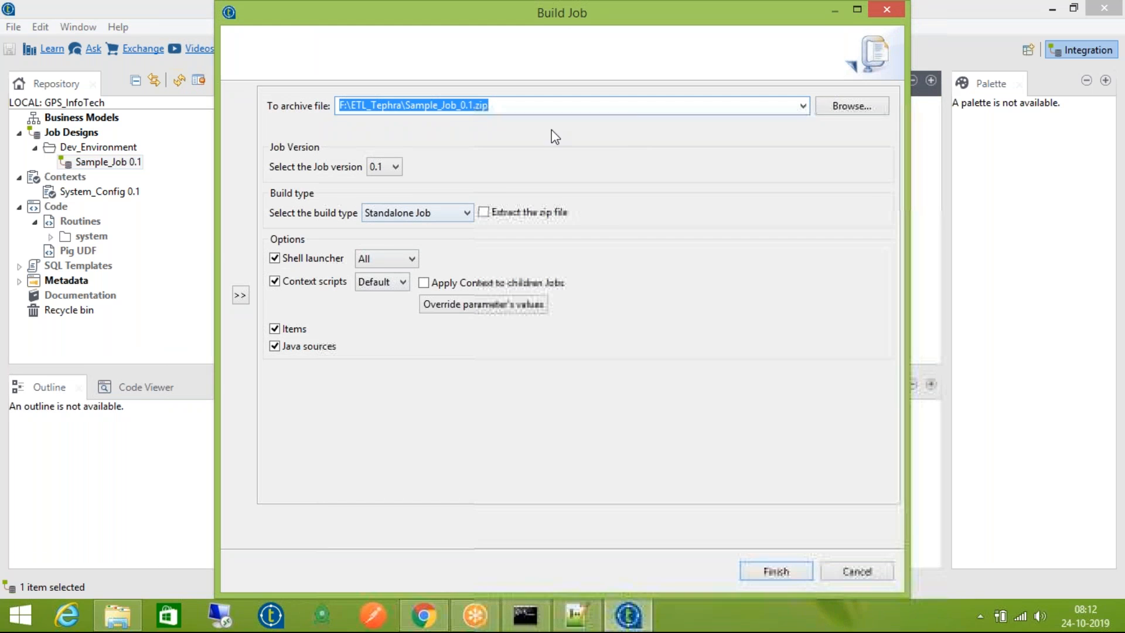
click(385, 281)
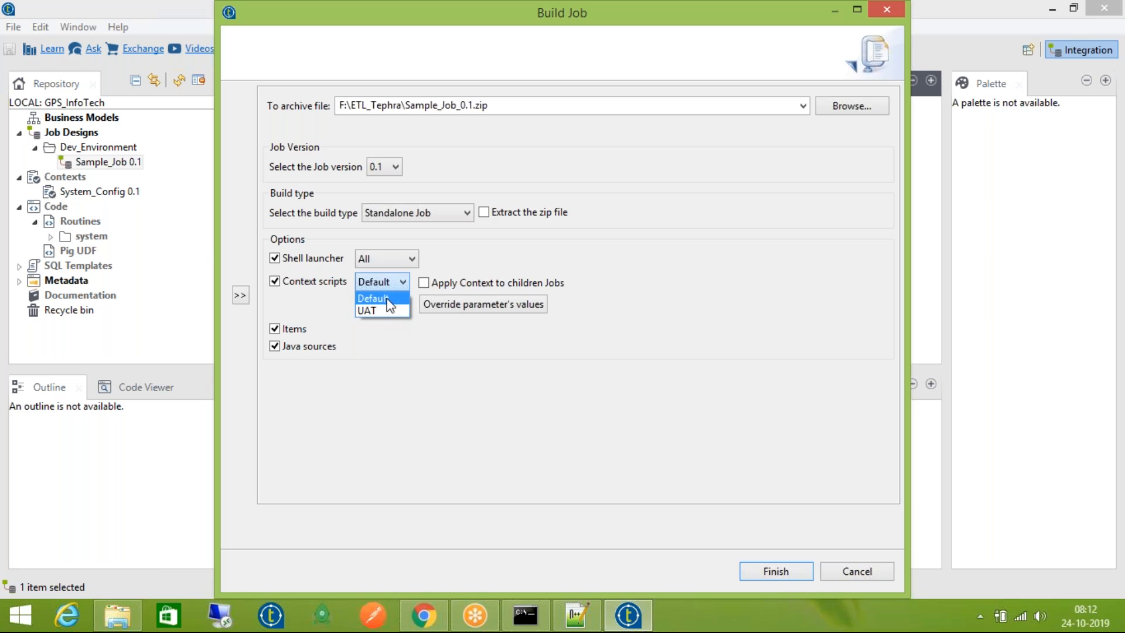
click(322, 307)
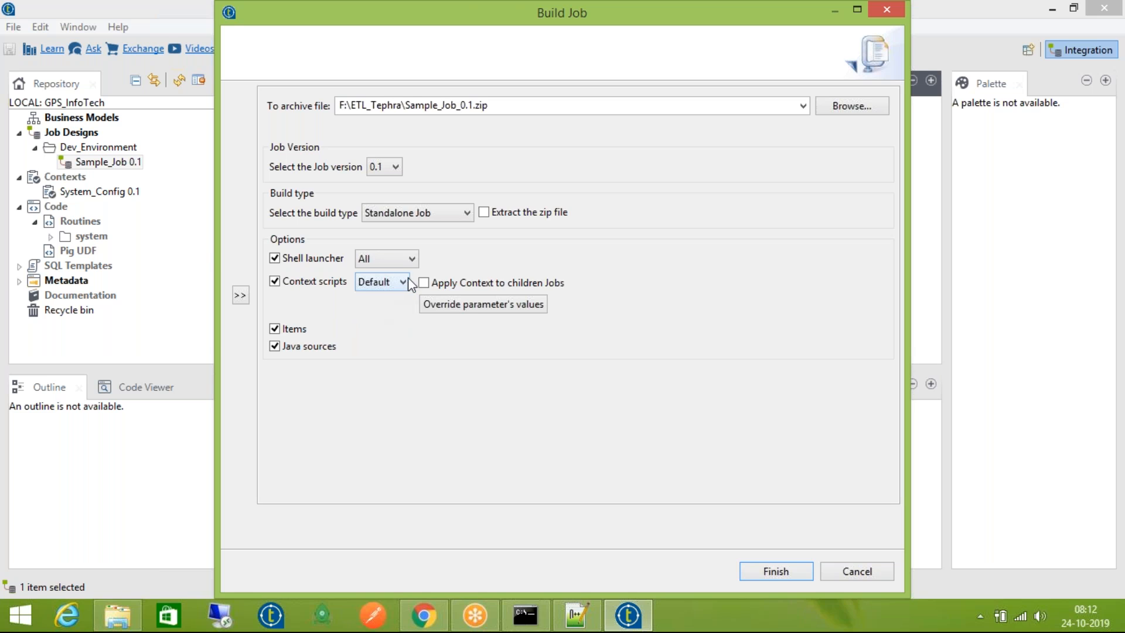
click(849, 566)
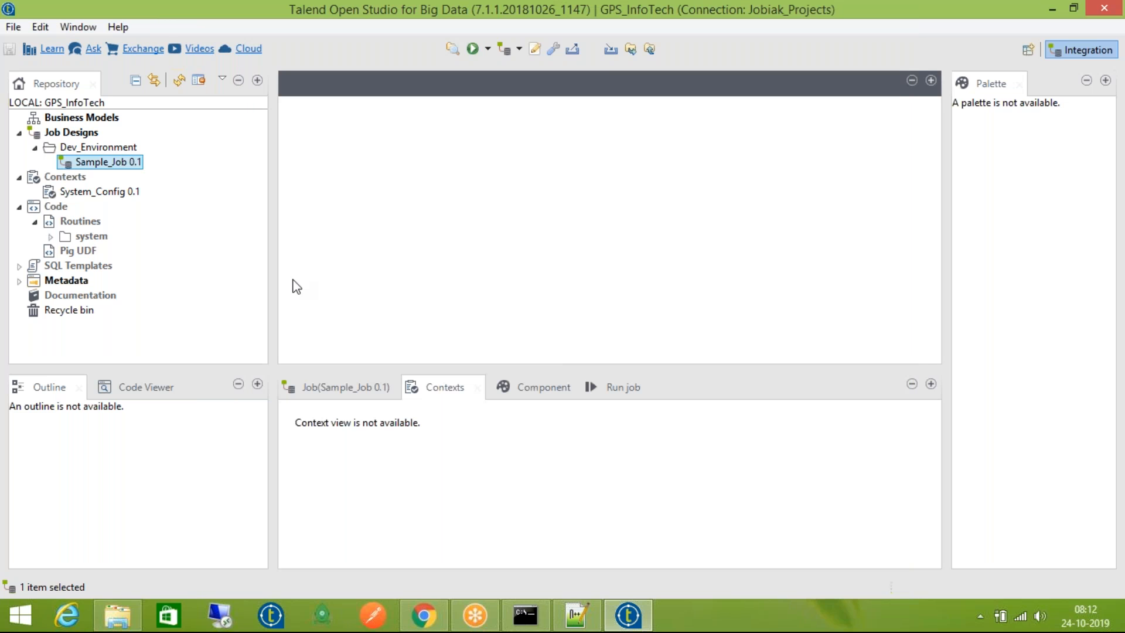
double_click(93, 160)
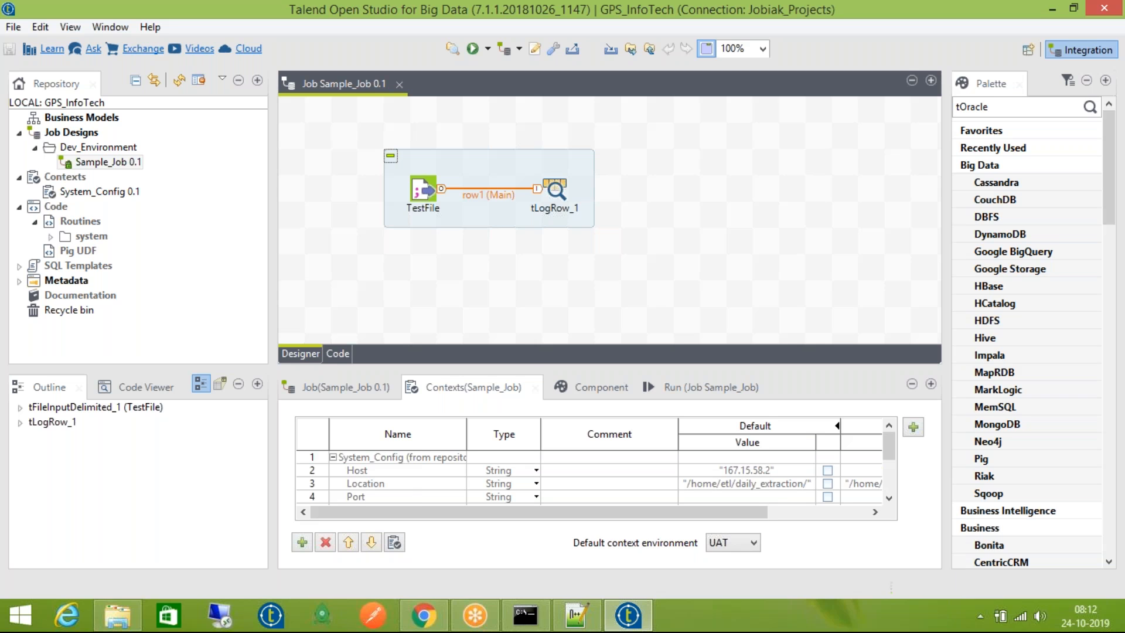
Collapse the Big Data, Business, Cloud, Databases NoSQL, File and Processing palette categories
click(1030, 166)
click(1031, 201)
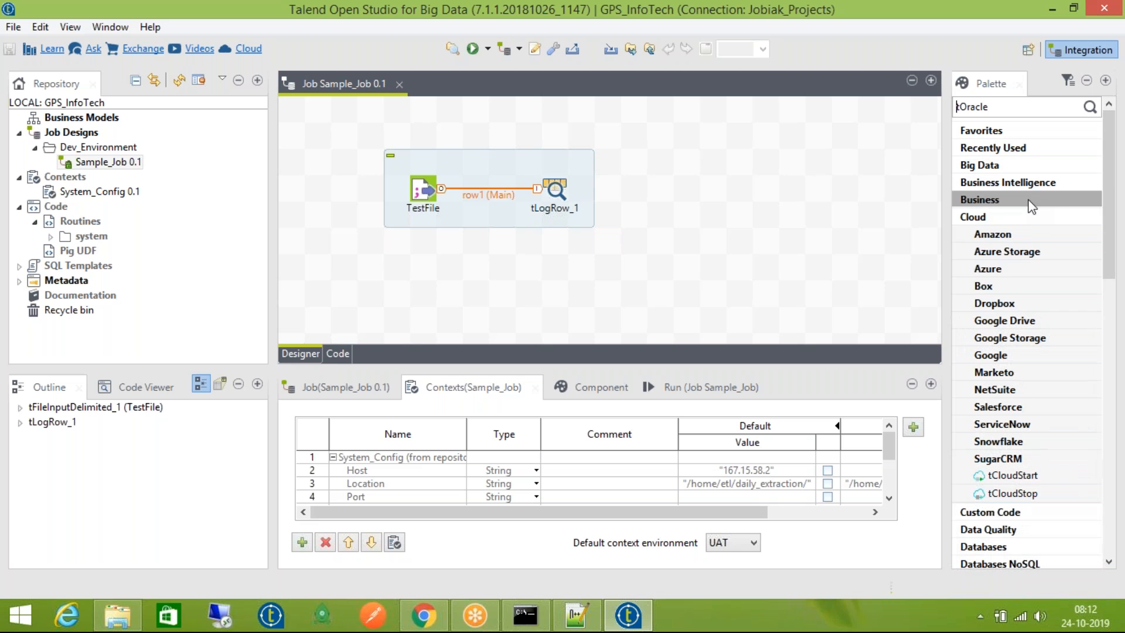
click(1030, 219)
click(1028, 288)
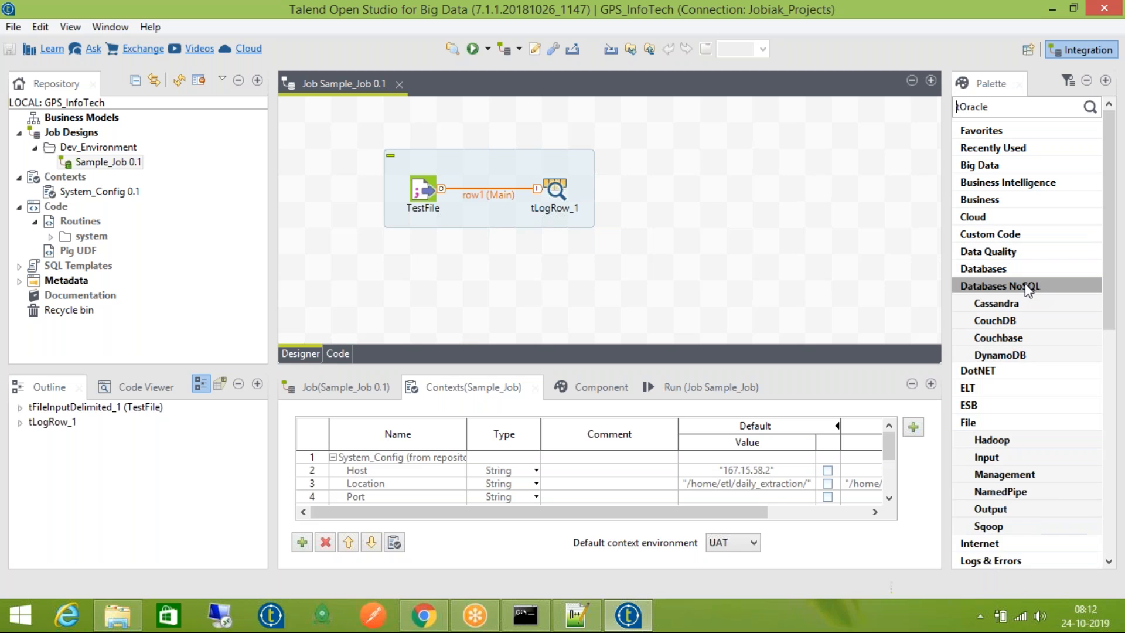
click(1023, 356)
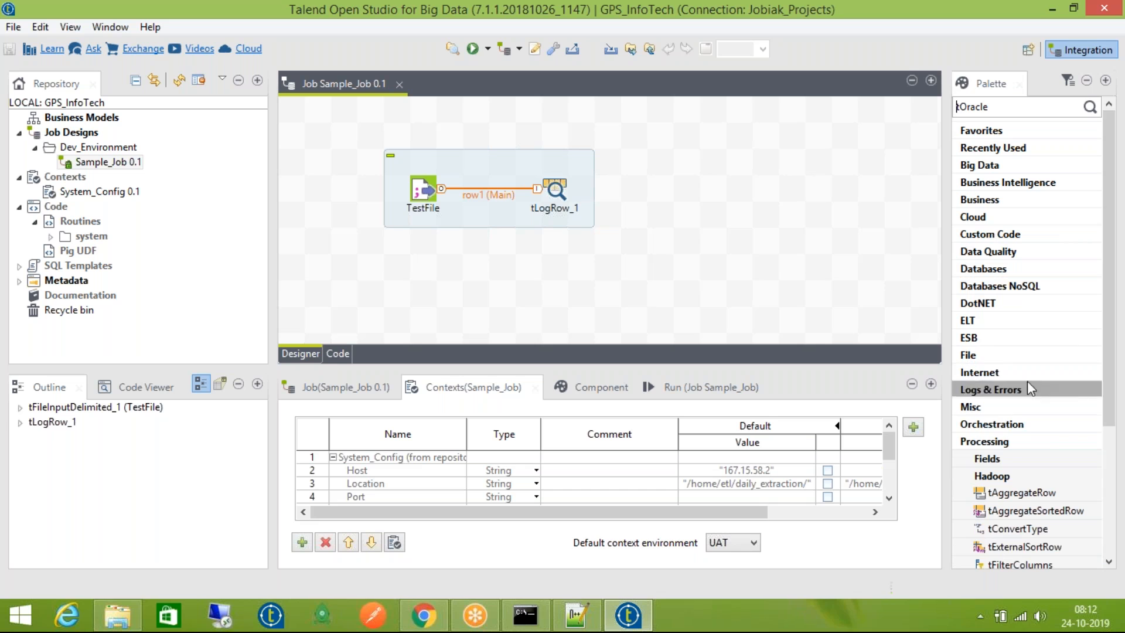
click(1027, 444)
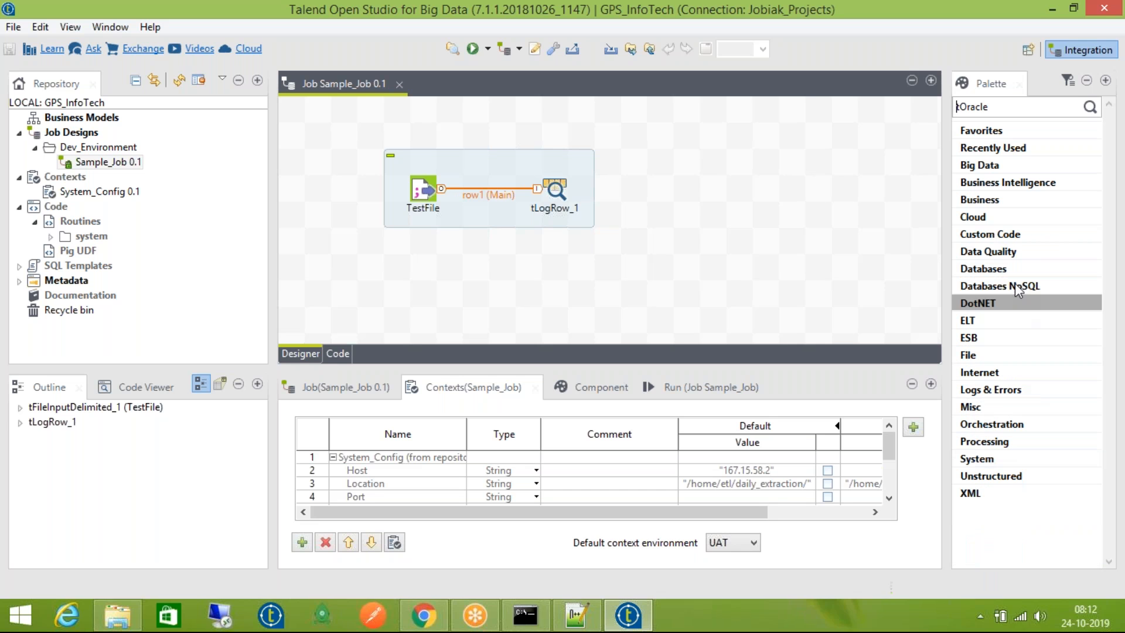
Clear the old tOracle palette search and show the job's Run panel
double_click(1009, 110)
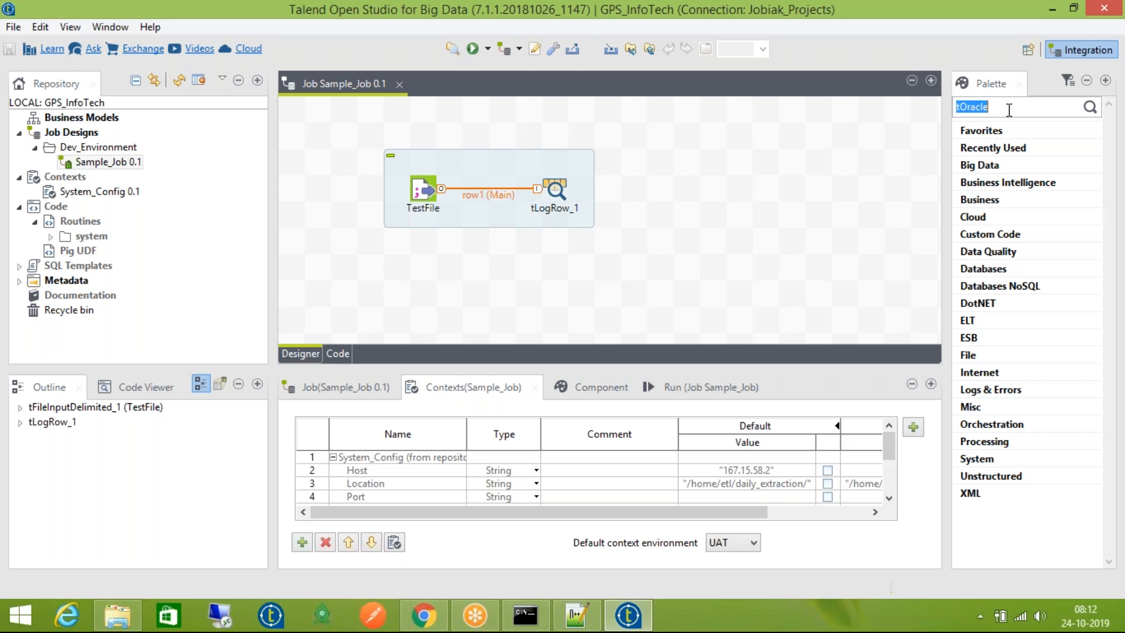
key(BackSpace)
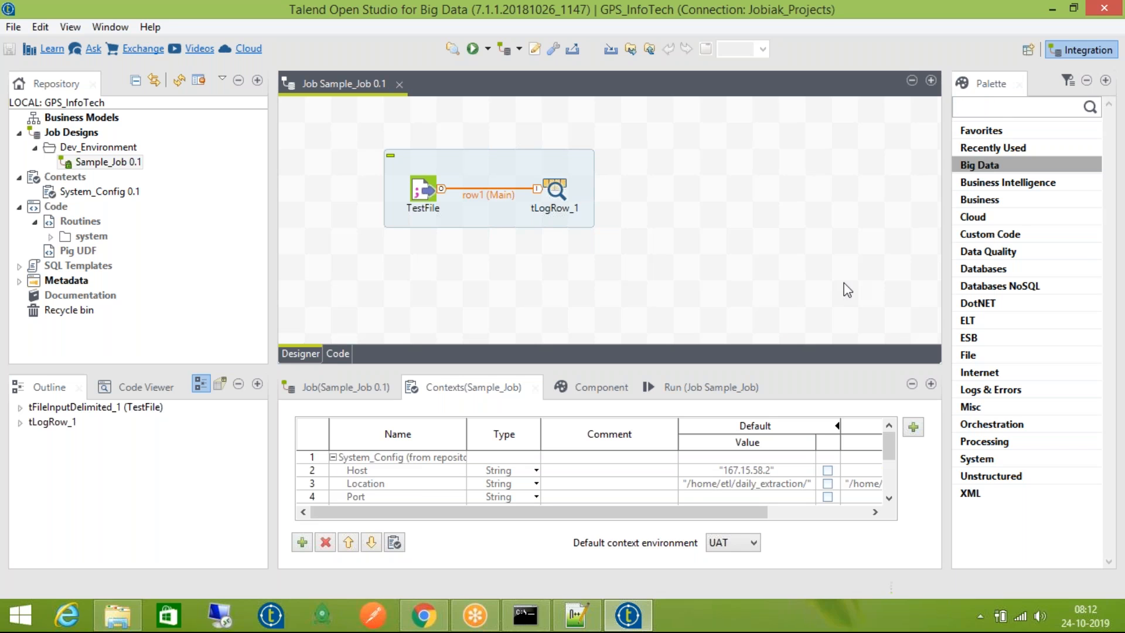
click(484, 616)
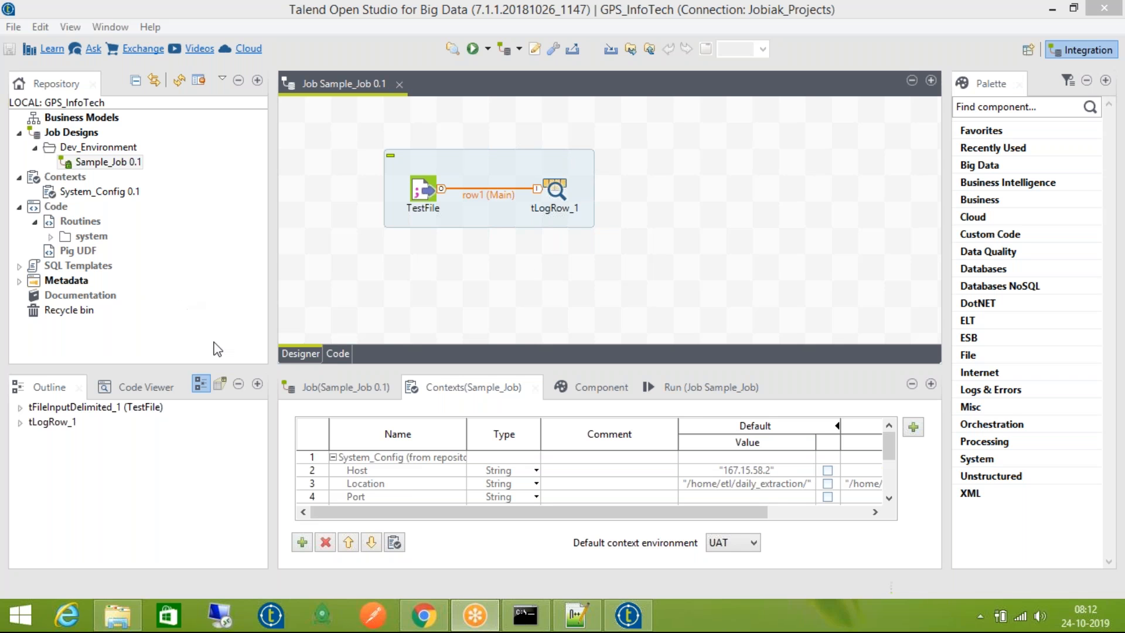
click(669, 393)
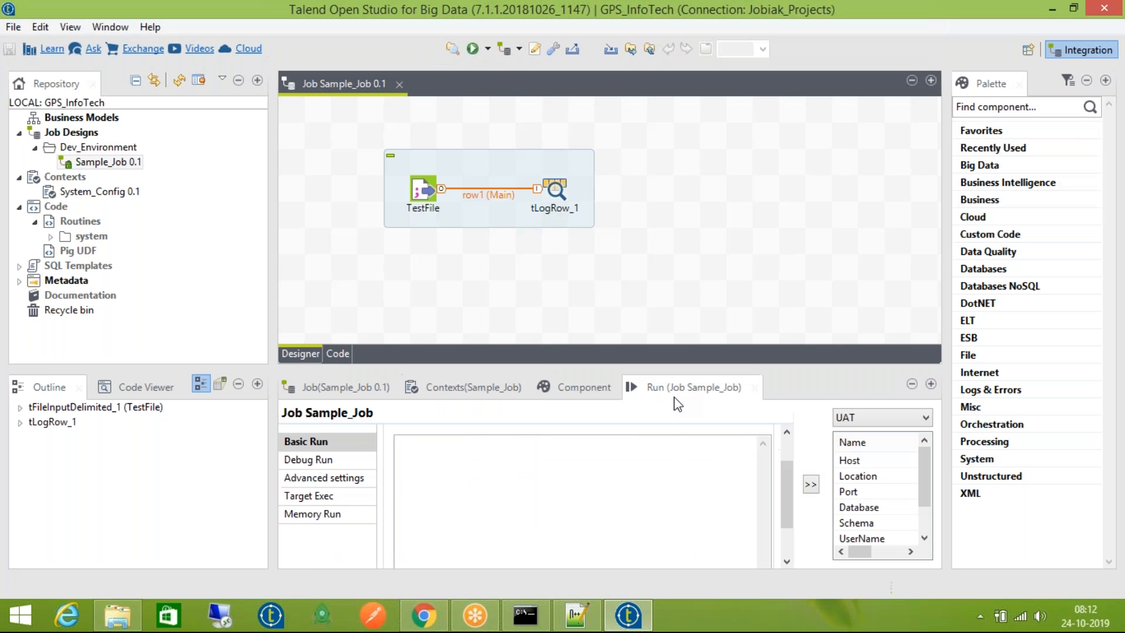
Show Sample_Job's System_Config context variables, scrolled right to the UAT column
scroll(776, 491, down, 2)
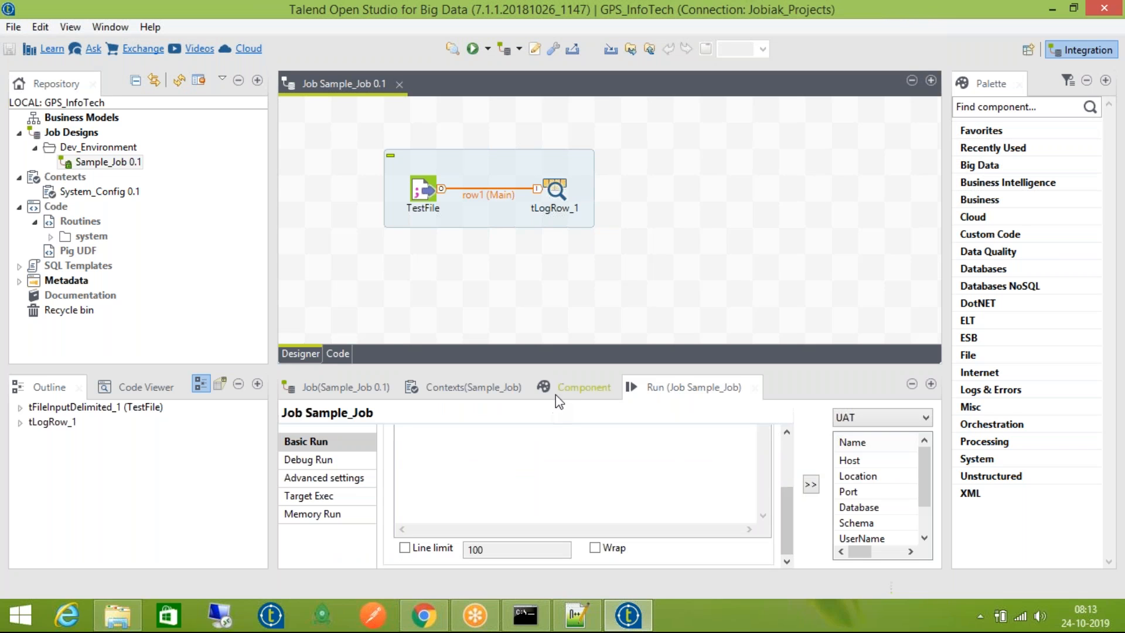
click(50, 195)
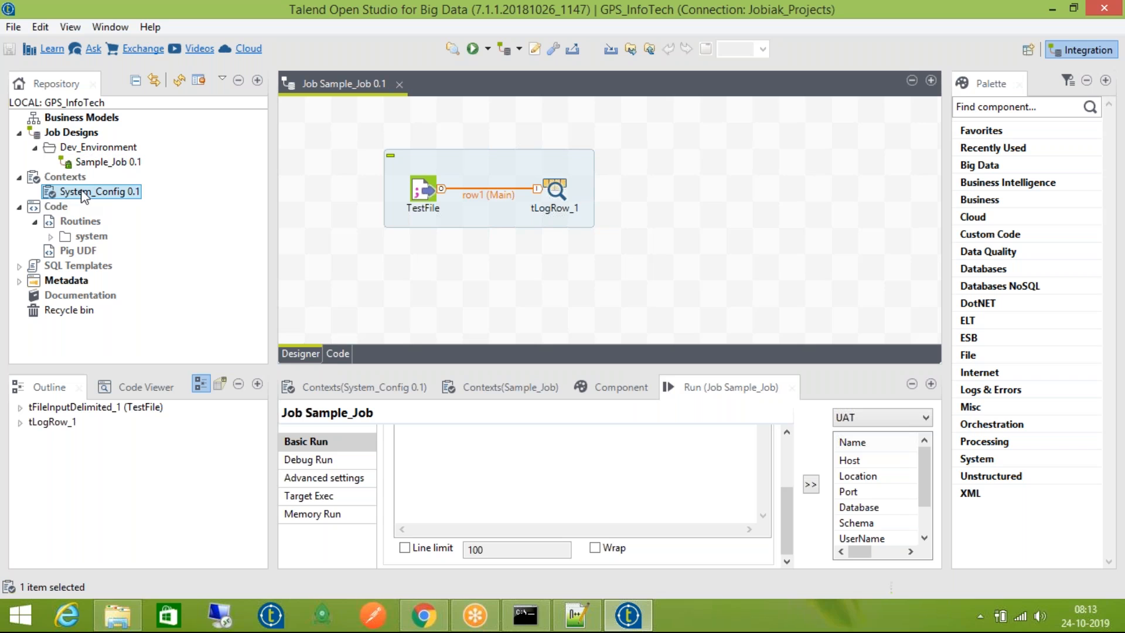
click(473, 385)
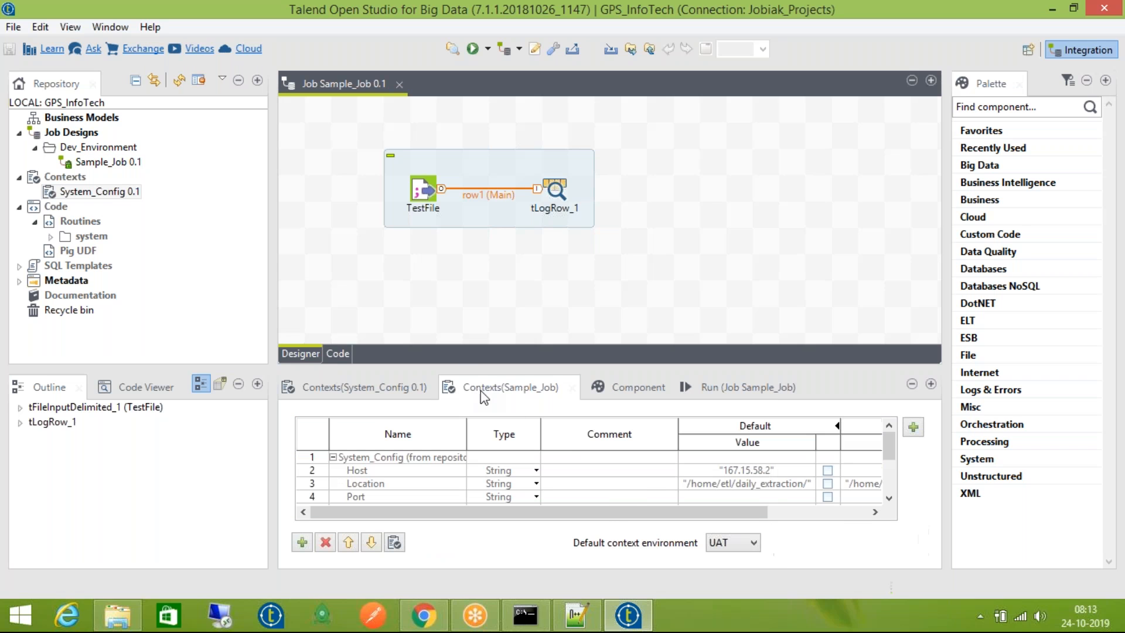
drag(610, 511, 732, 515)
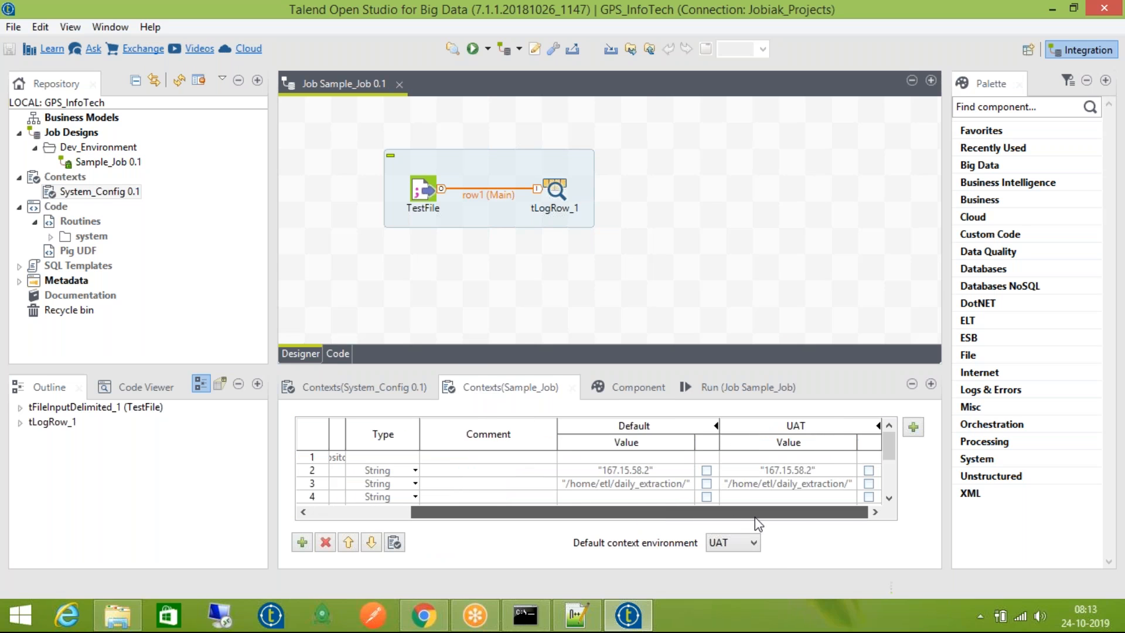
click(747, 540)
Set Sample_Job's default context environment back to Default
click(743, 554)
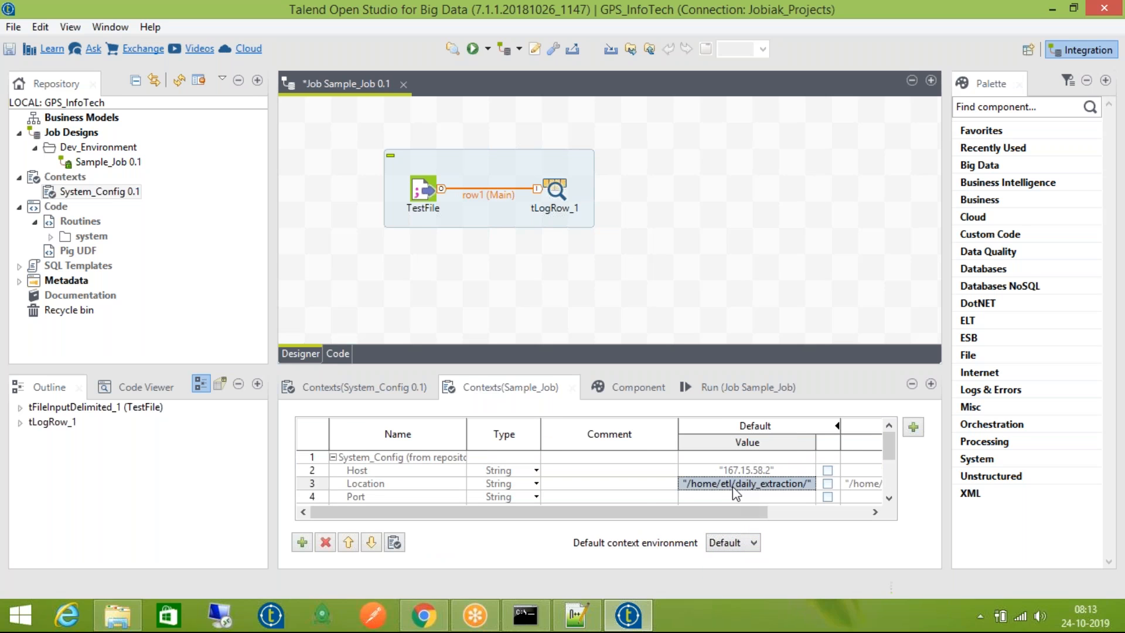
scroll(513, 491, down, 2)
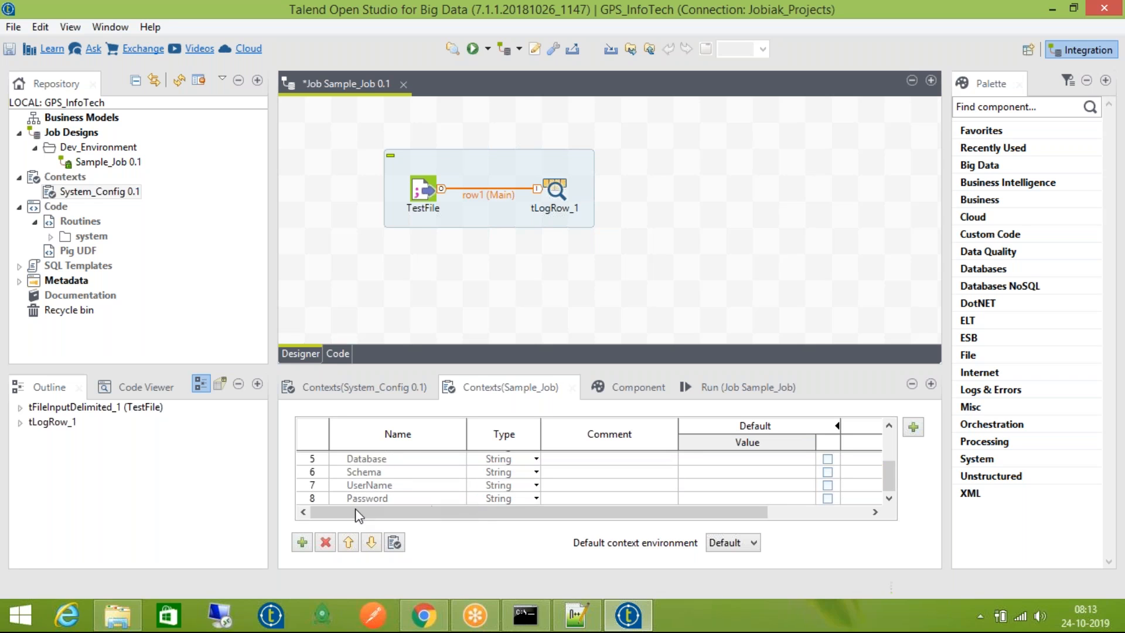
click(308, 498)
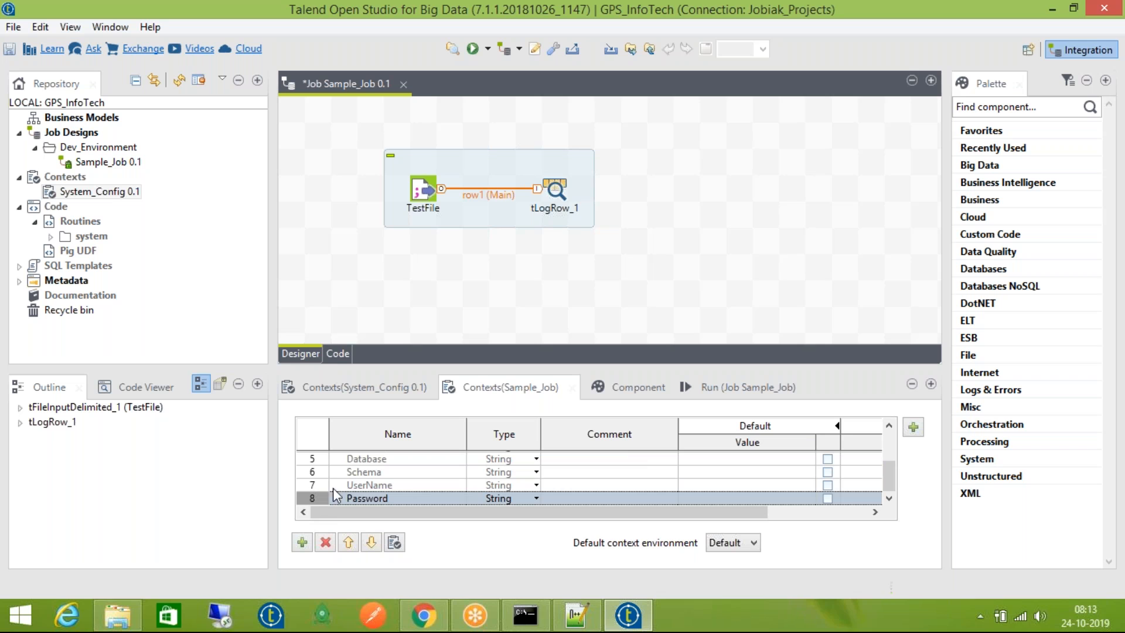
Sort the context variables by Default value and select the 167.15.58.2 Host value
drag(503, 511, 616, 526)
click(662, 448)
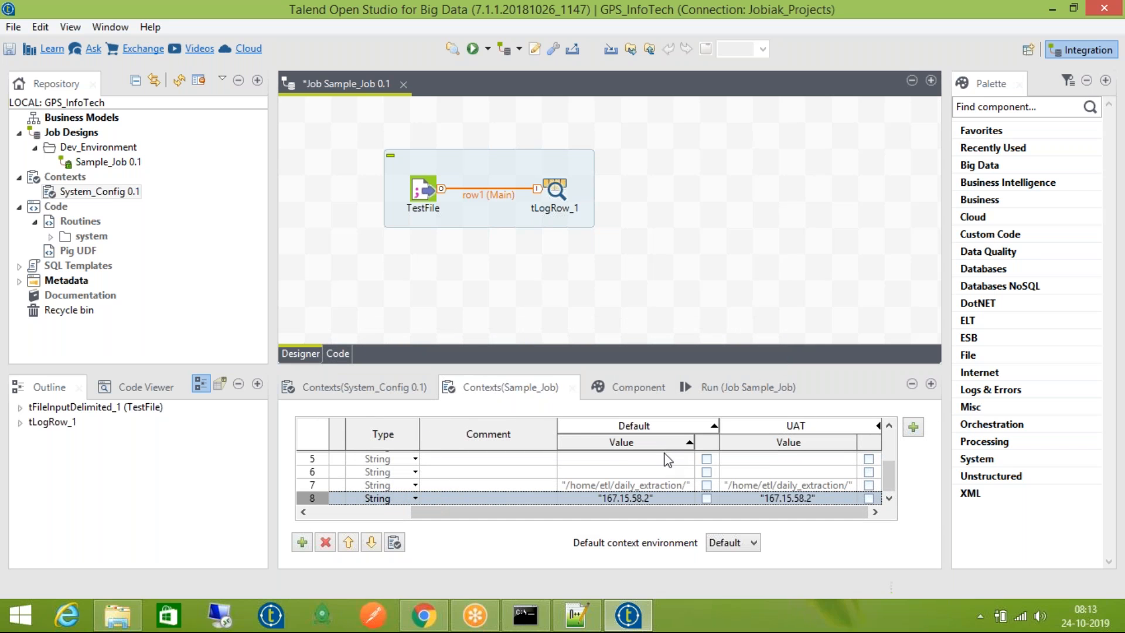
click(666, 496)
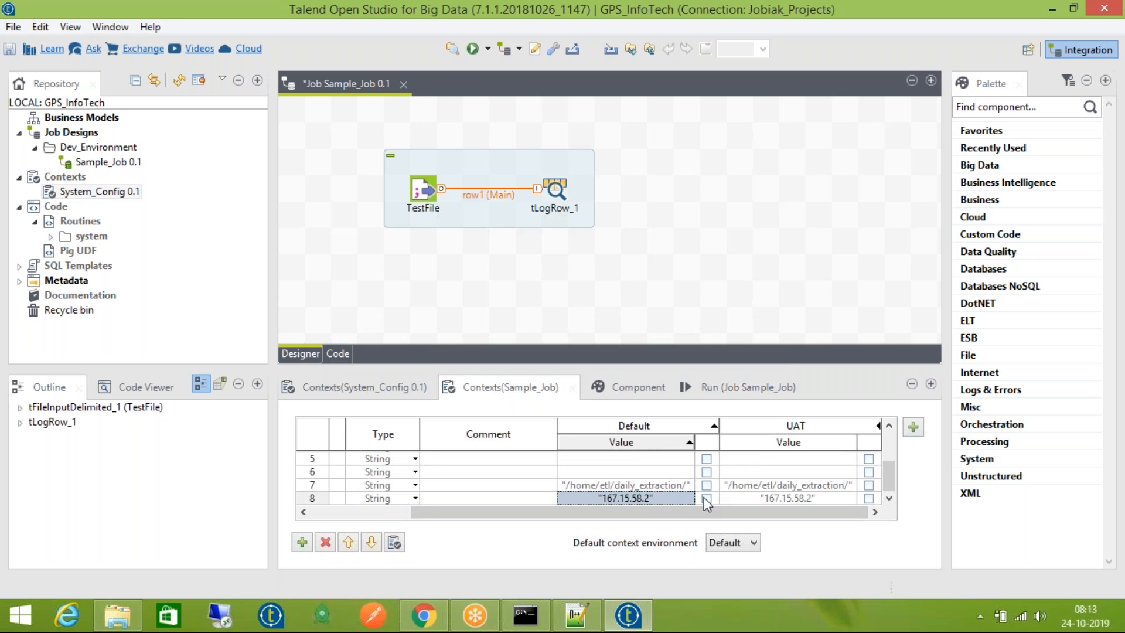
click(703, 498)
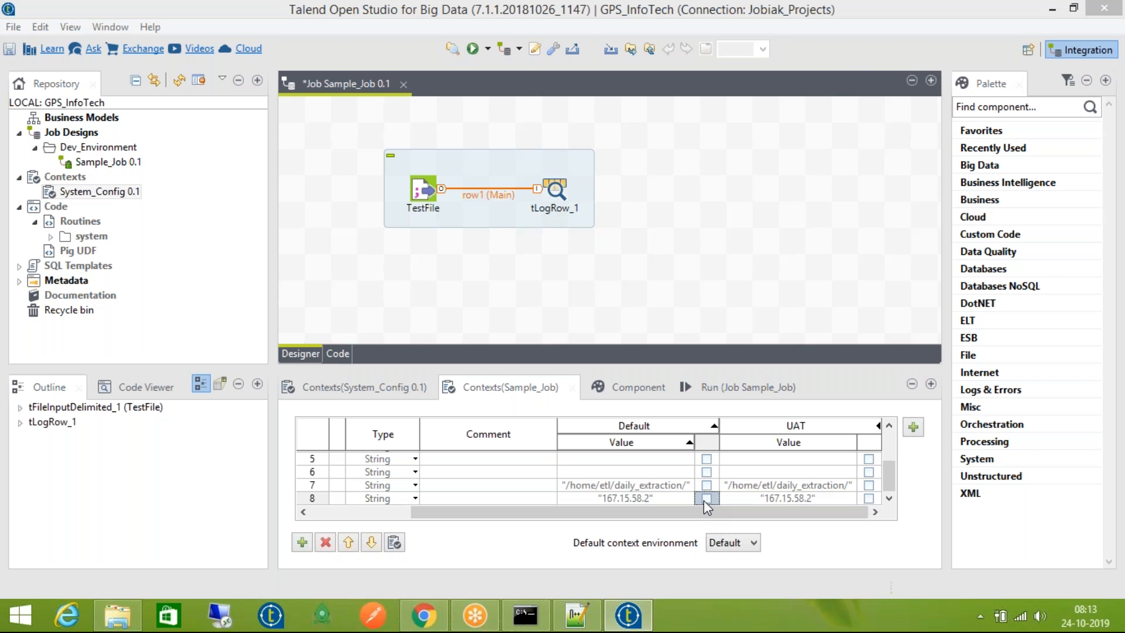
Make System_Config's Host variable prompt "Host?", apply the update to Sample_Job, and save
click(651, 405)
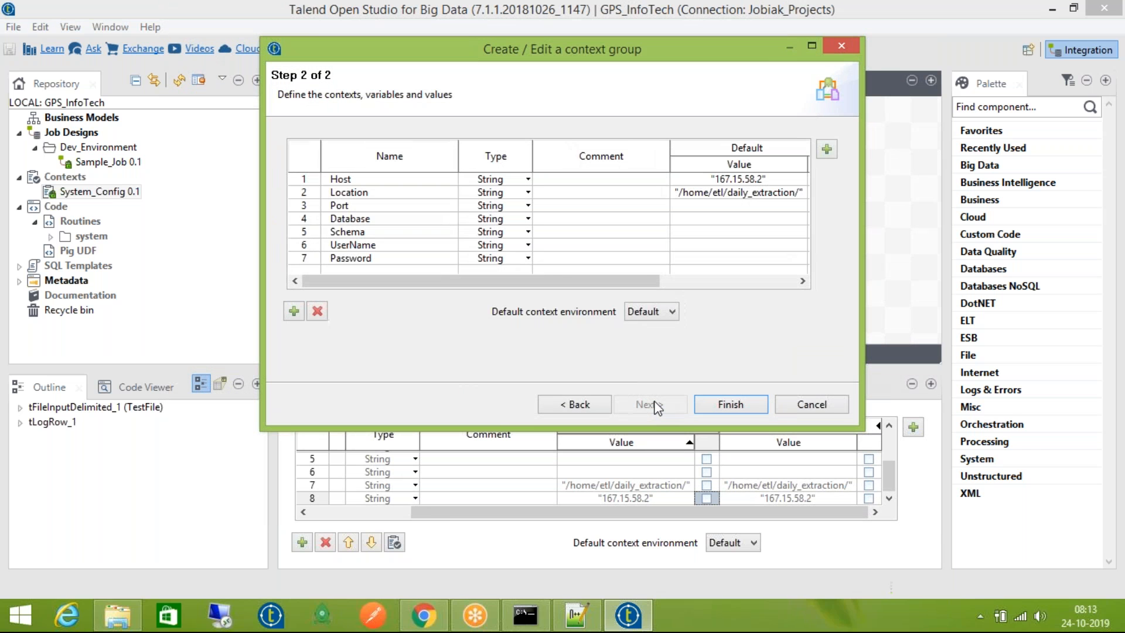
drag(647, 281, 782, 282)
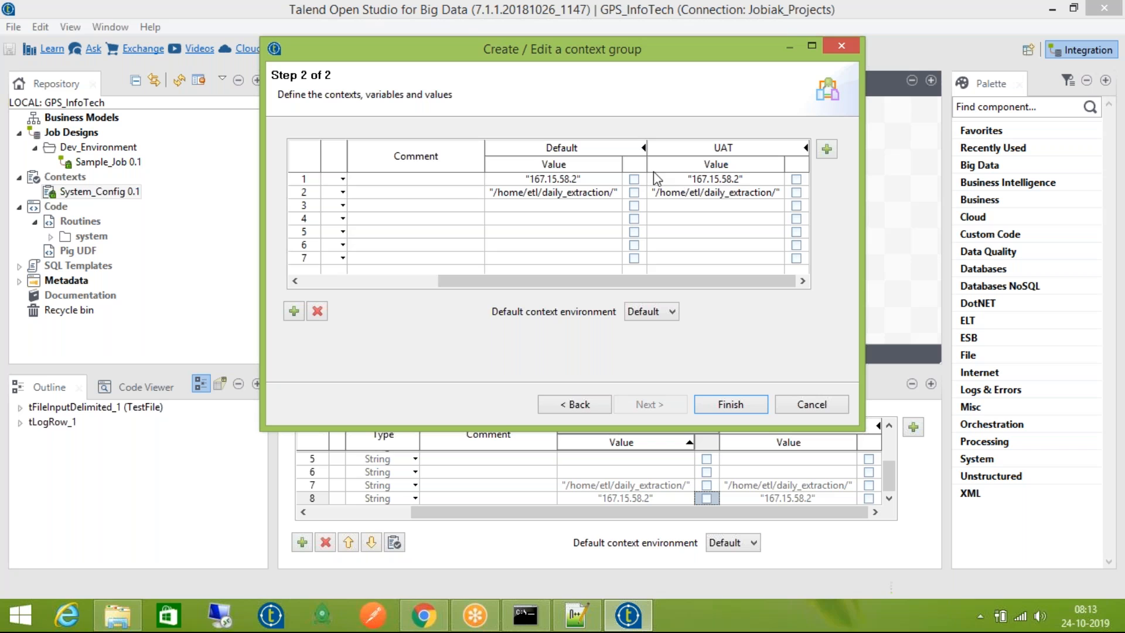
click(633, 179)
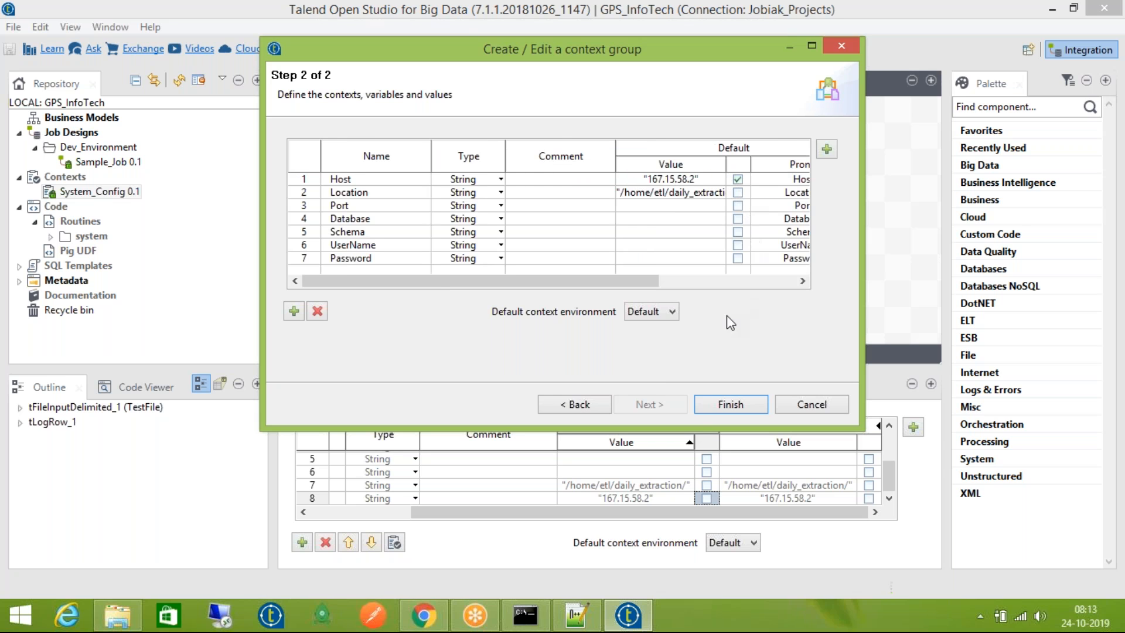
click(708, 399)
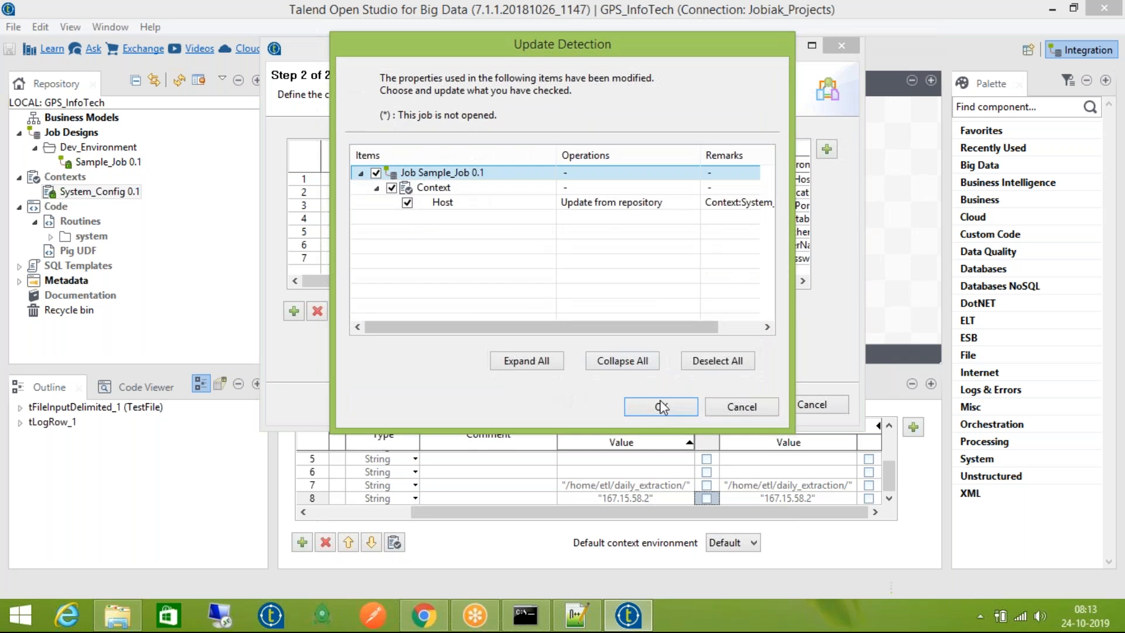
click(661, 404)
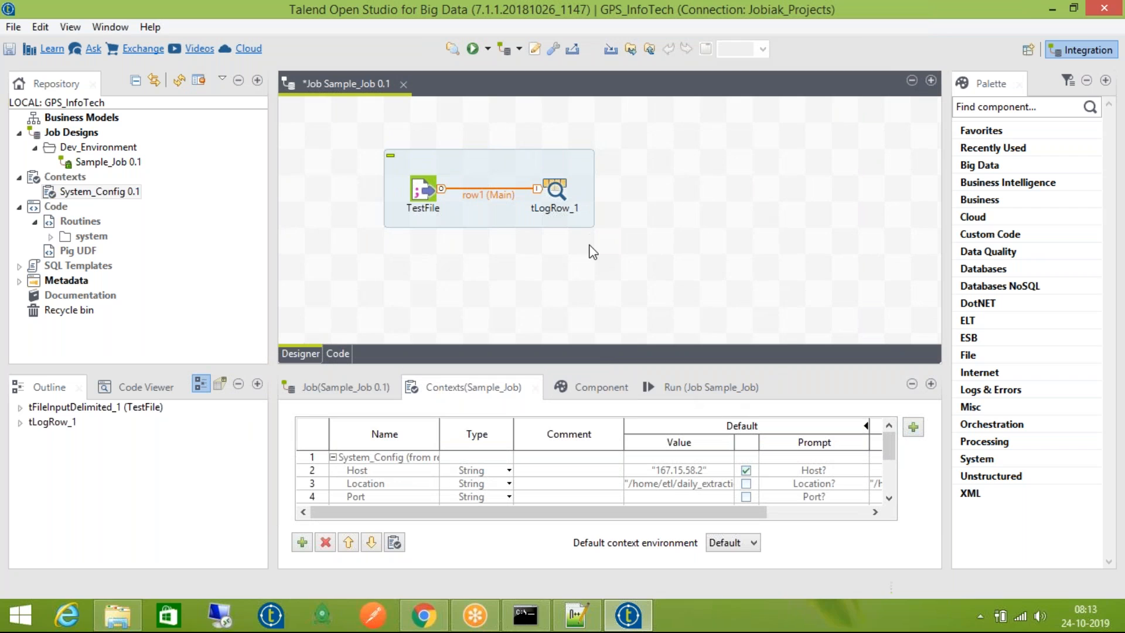
key(ctrl+s)
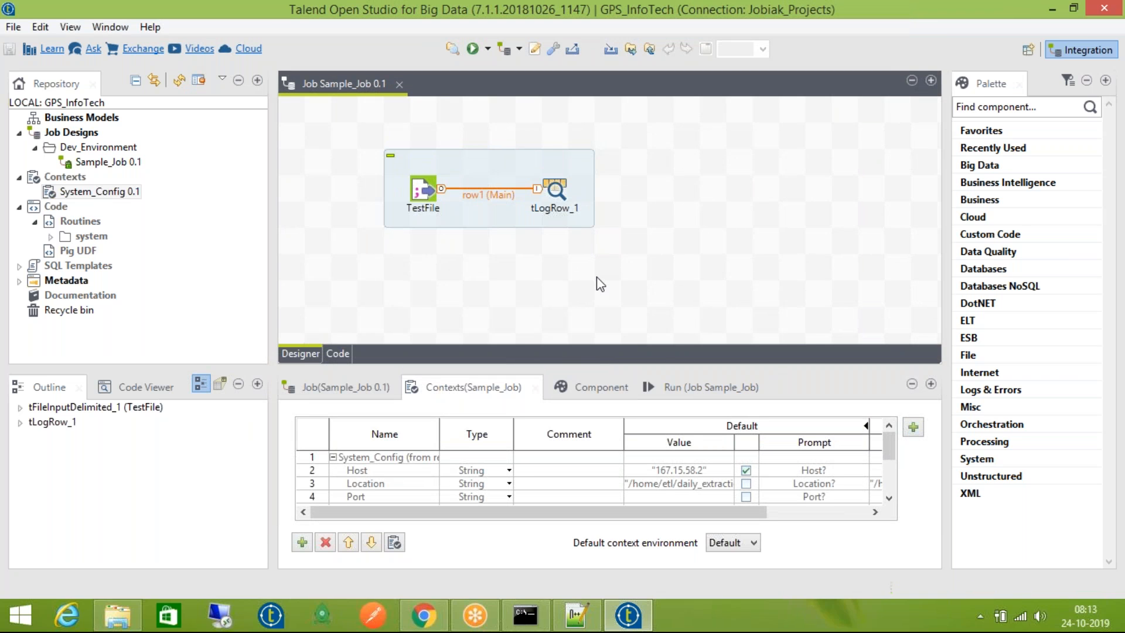
Run Sample_Job from its Run panel
click(699, 386)
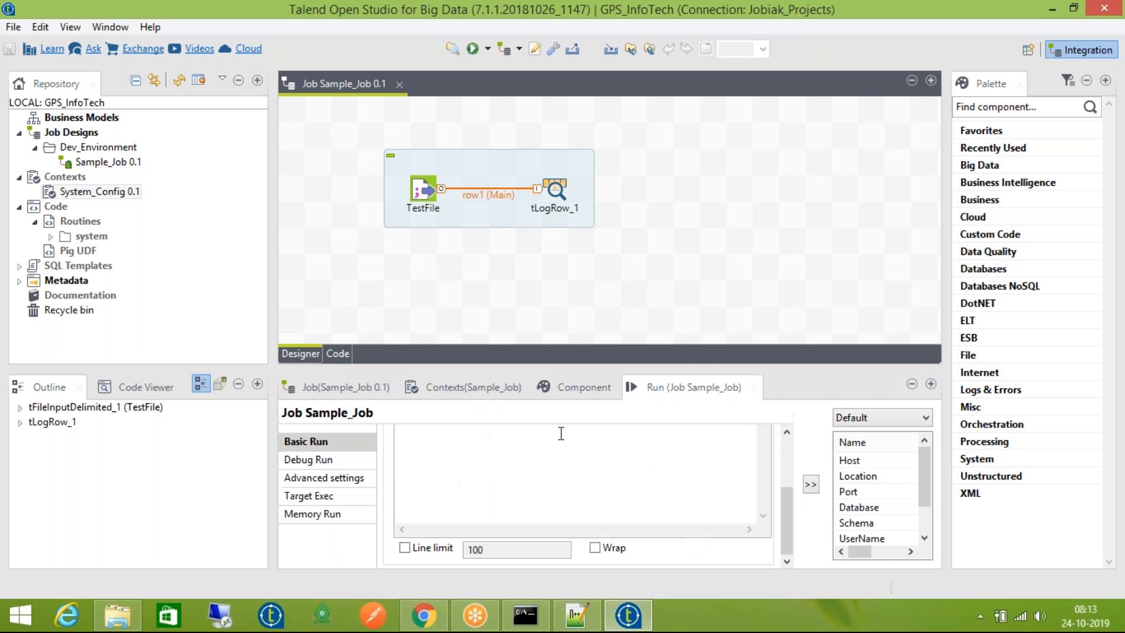
click(785, 462)
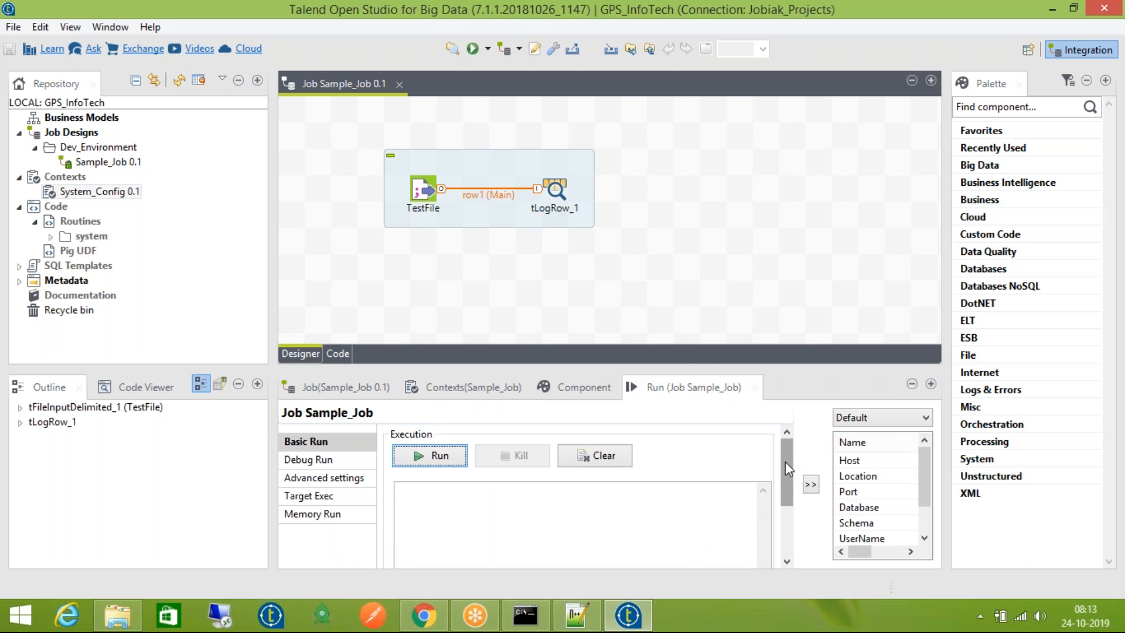
click(433, 456)
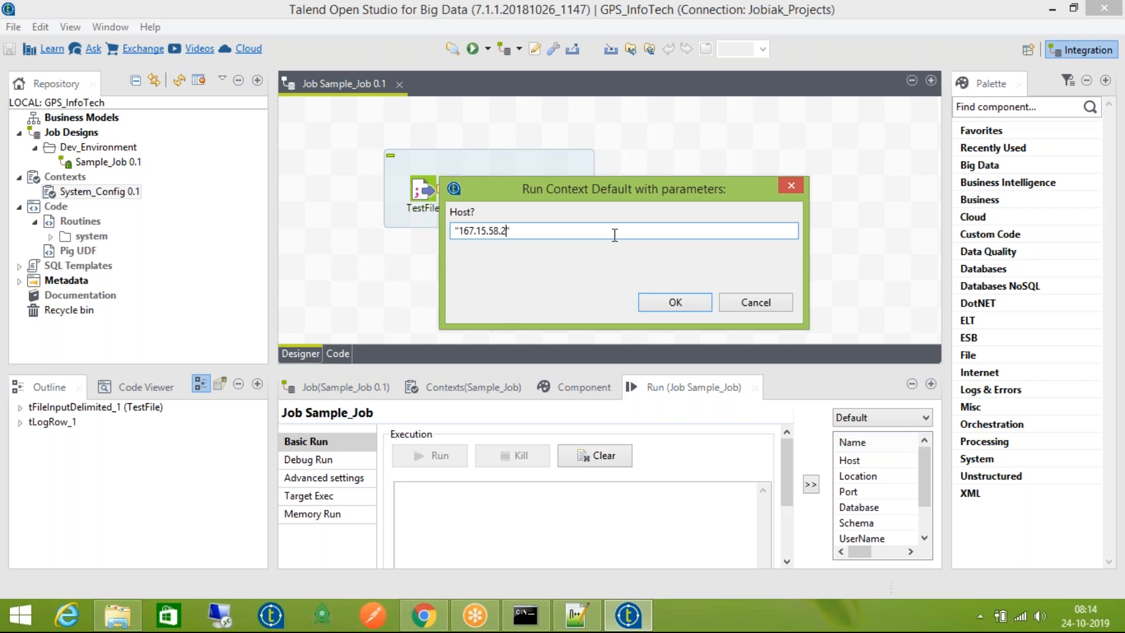
Enter 167.15.58.555 as the prompted Host value and start the run
key(BackSpace)
text(3)
key(BackSpace)
text(555)
click(678, 307)
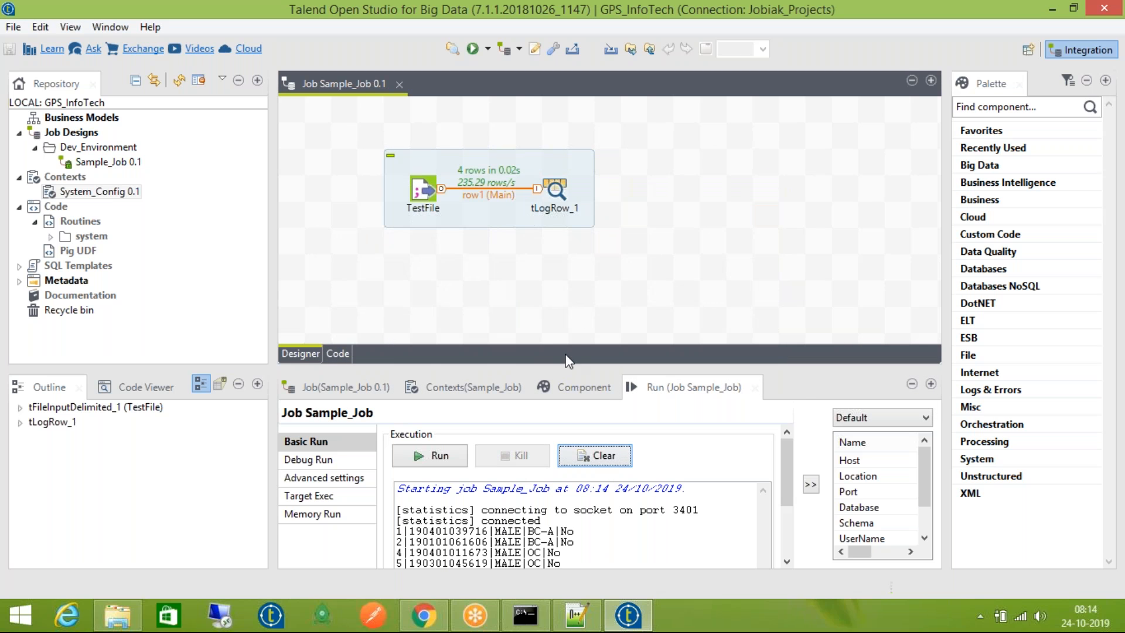
Open the System_Config context group from the Contexts tab and cancel it unchanged
click(496, 387)
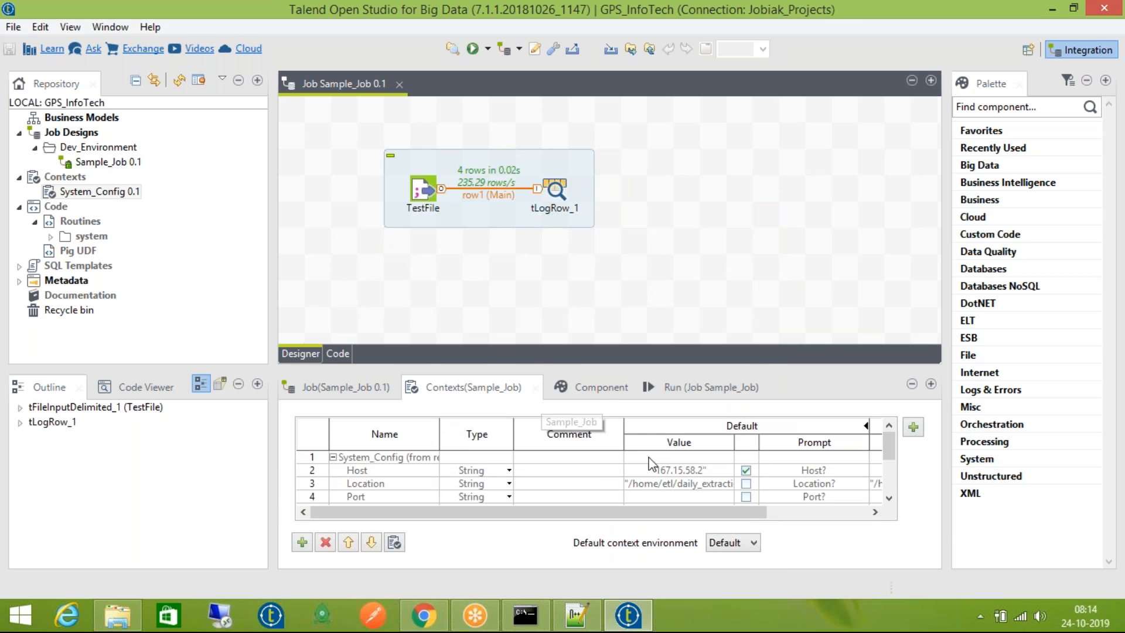
click(686, 470)
click(686, 470)
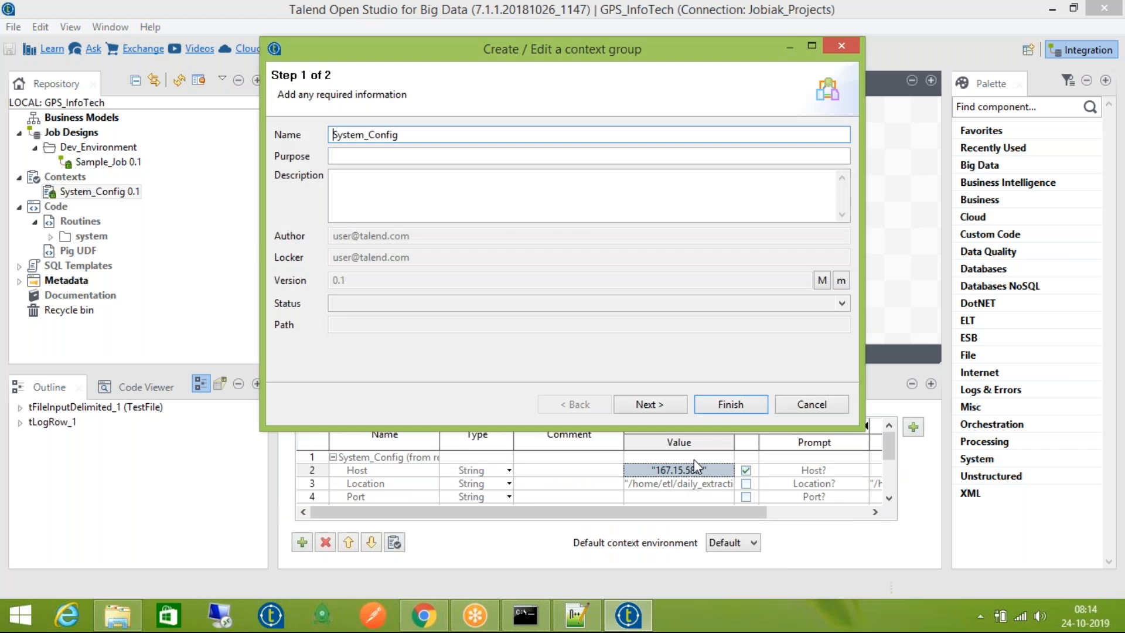
click(812, 404)
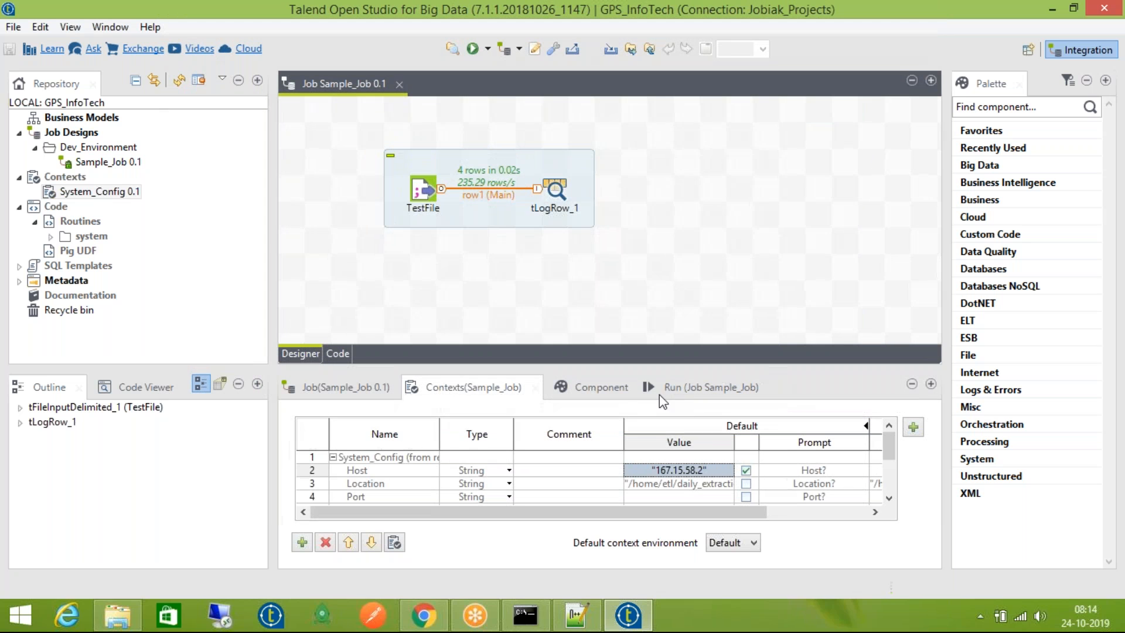
Clear the console, rerun Sample_Job and give Host as 167.15.58.888
click(694, 387)
click(595, 455)
click(431, 456)
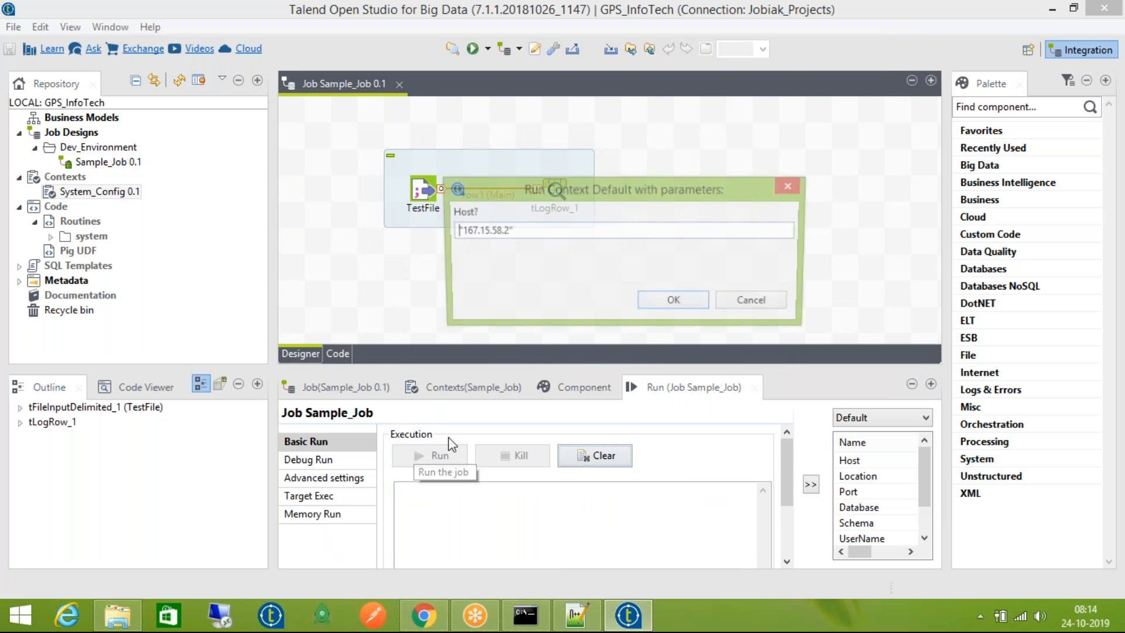
key(Right)
key(Right)
key(Right)
key(Right)
key(Right)
key(Right)
key(Right)
key(Right)
key(Right)
key(Right)
key(Right)
key(Right)
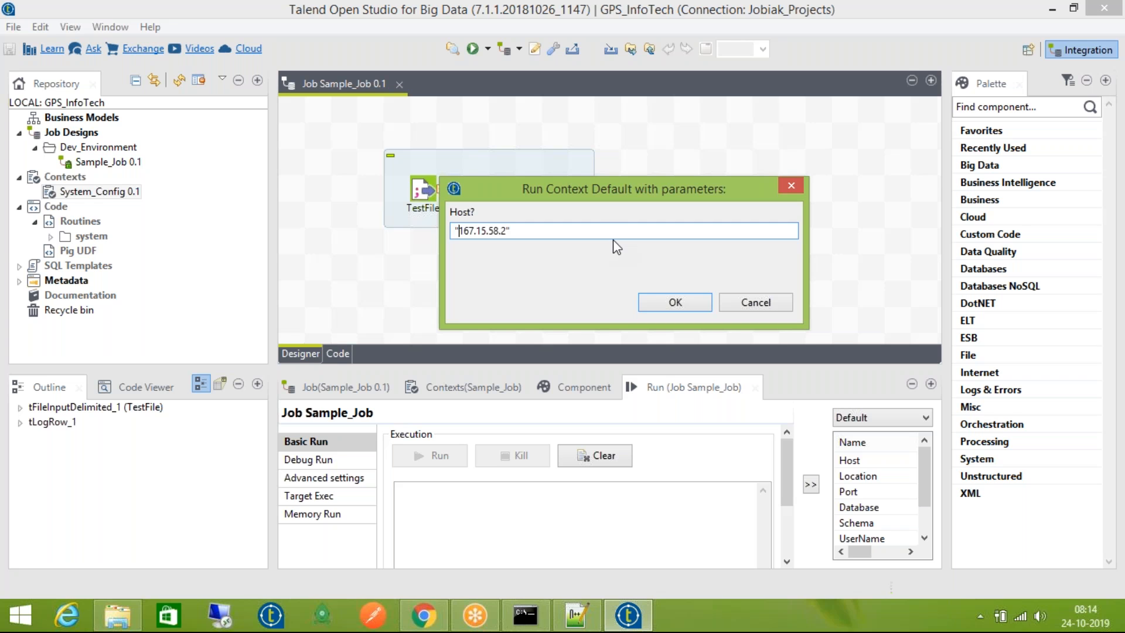
key(BackSpace)
text(888)
click(676, 302)
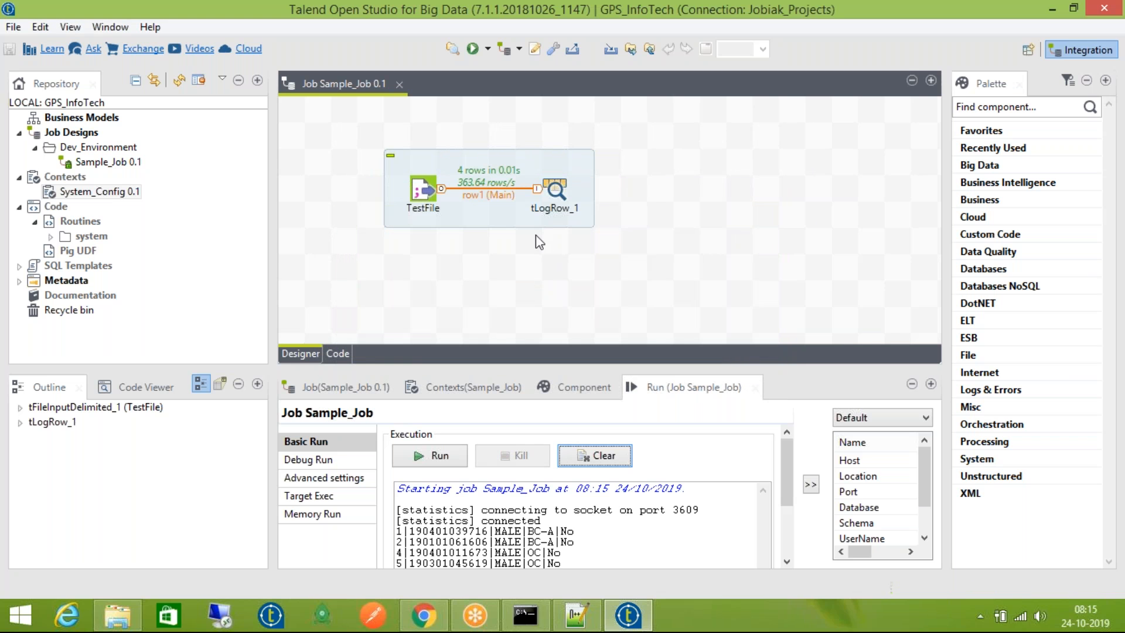
Add a tJava_1 below TestFile and link them with an On Subjob Ok trigger
click(543, 265)
text(t)
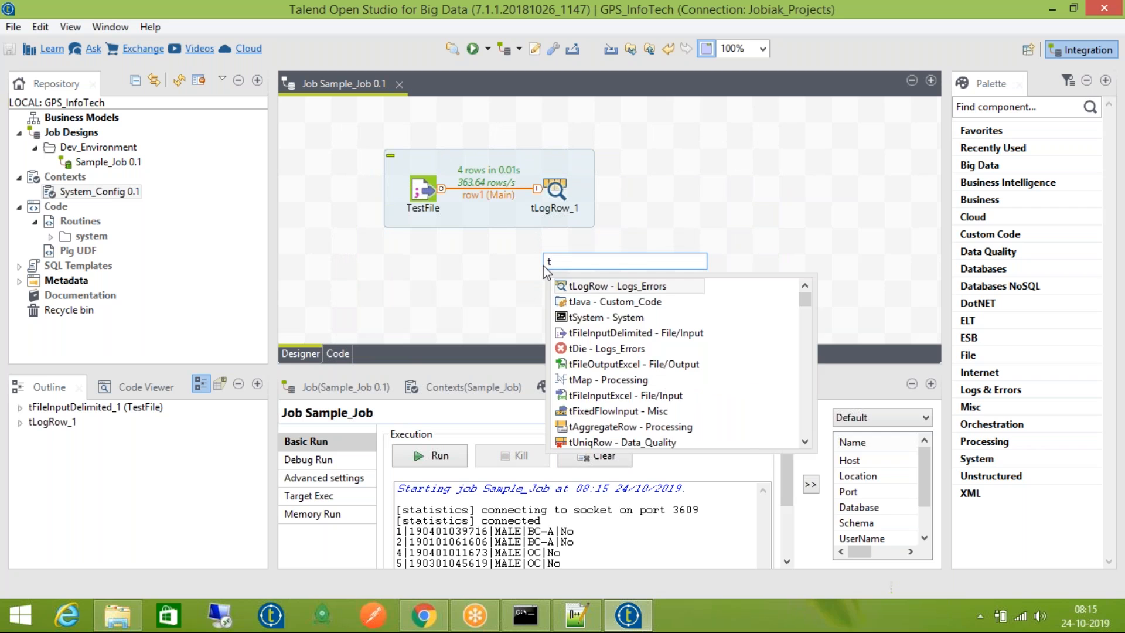
text(java)
key(Return)
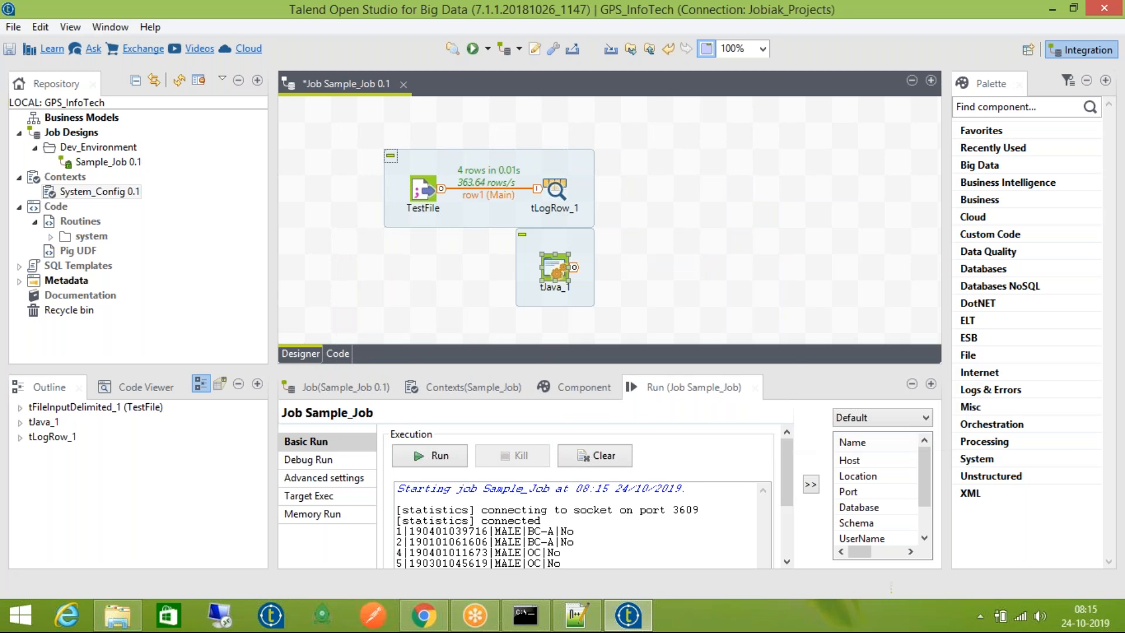
drag(543, 276, 437, 295)
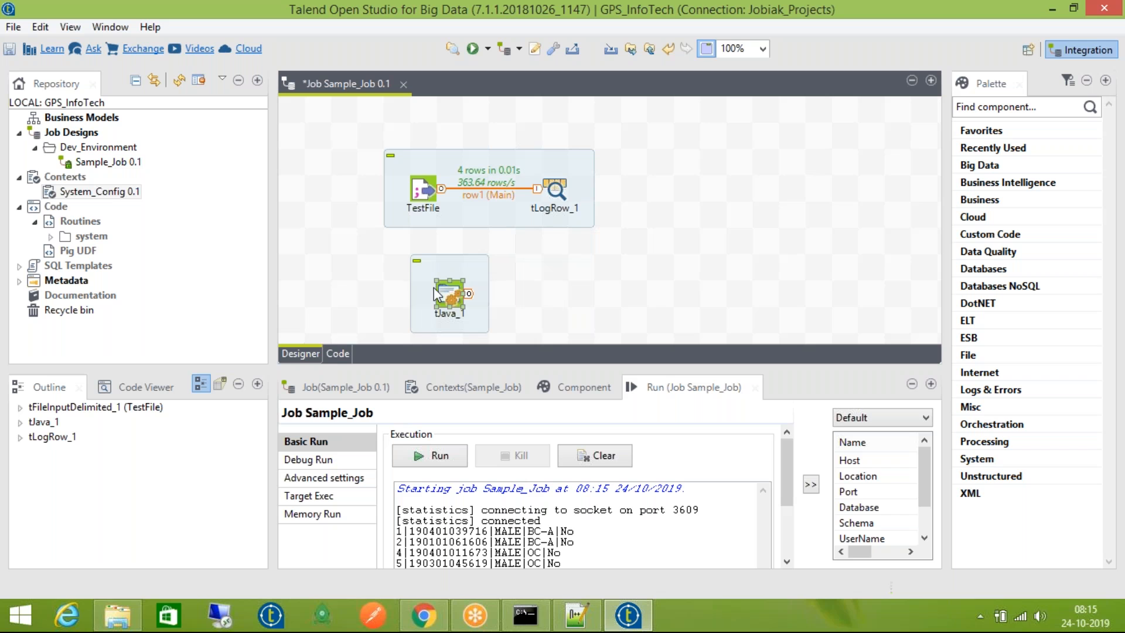
right_click(422, 197)
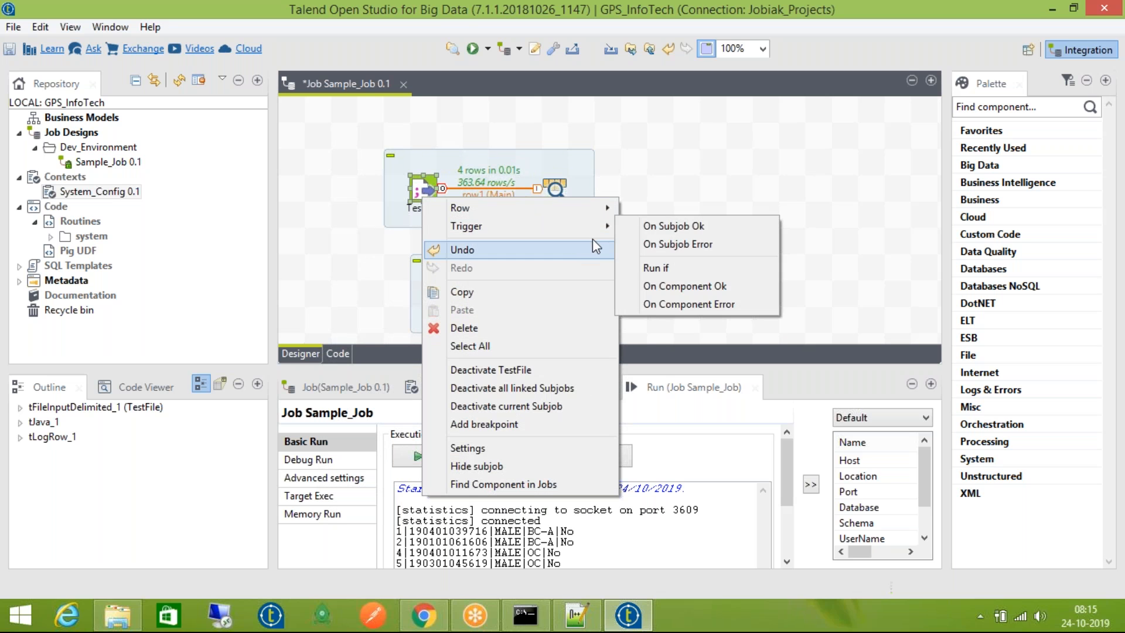
click(674, 225)
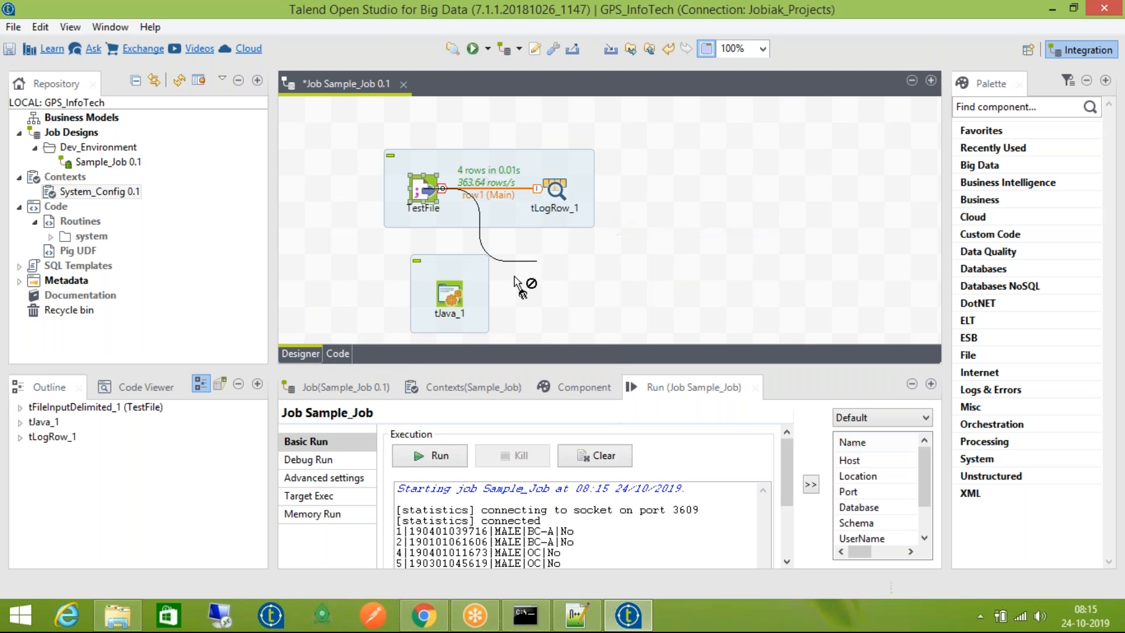
click(449, 293)
Replace tJava_1's code with System.out.println(context.Host); then save and run the job
key(ctrl+a)
key(BackSpace)
key(Return)
text(System.out)
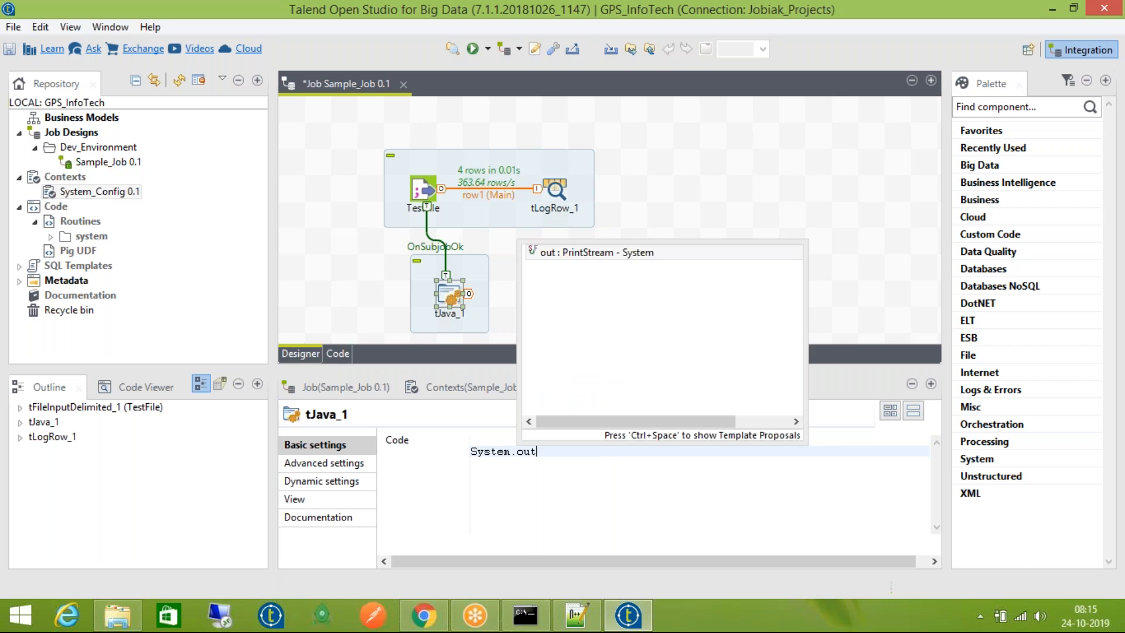
text(.print)
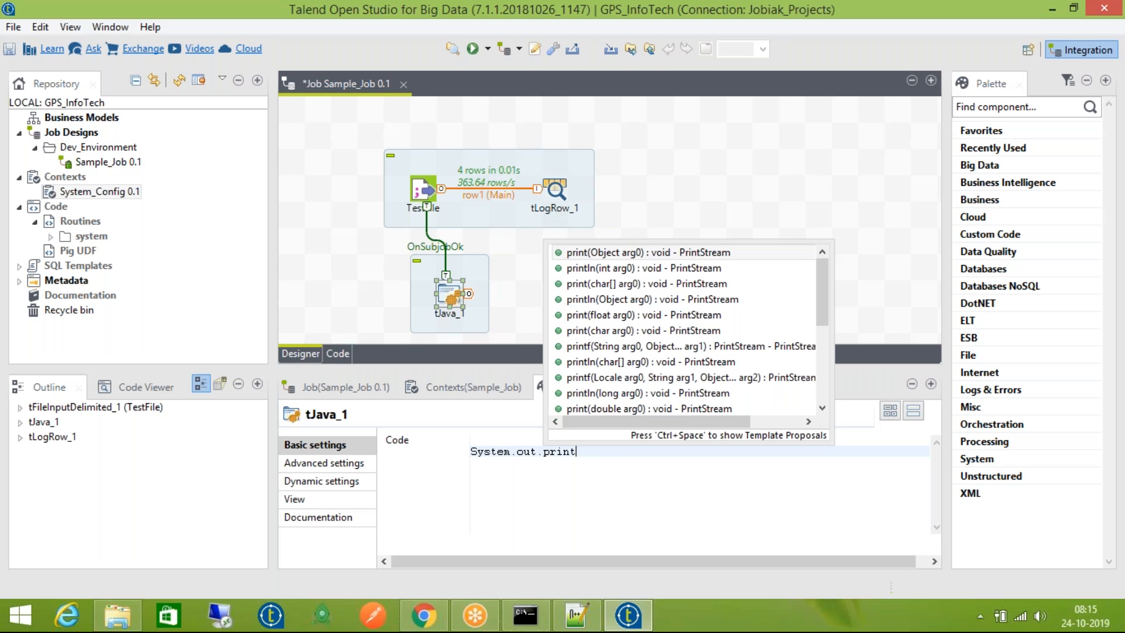
text(ln)
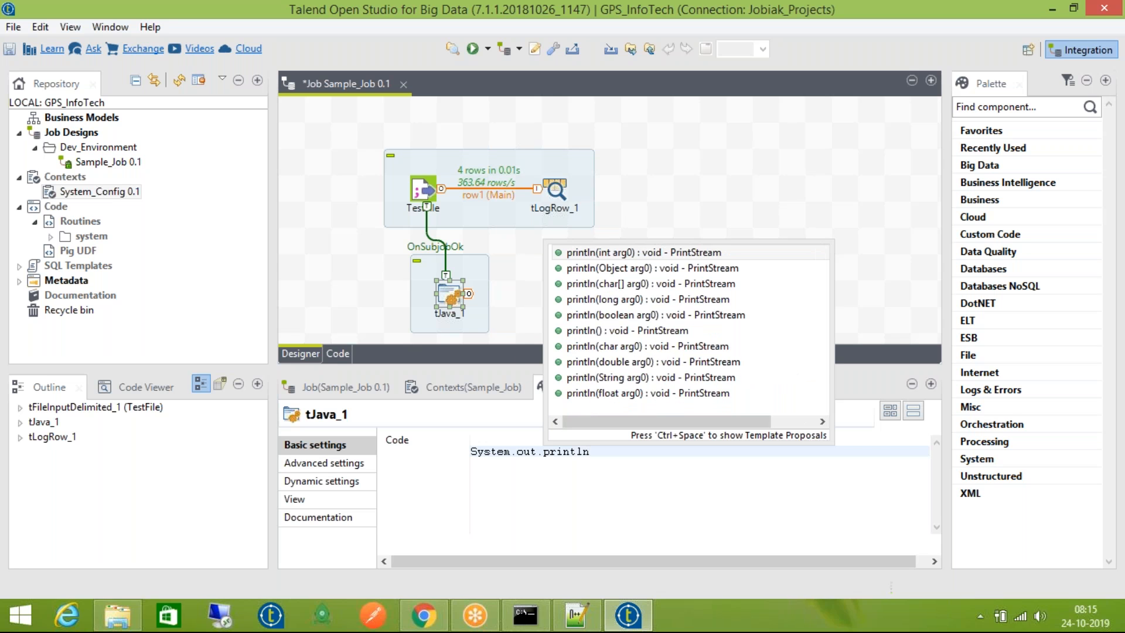
key(Return)
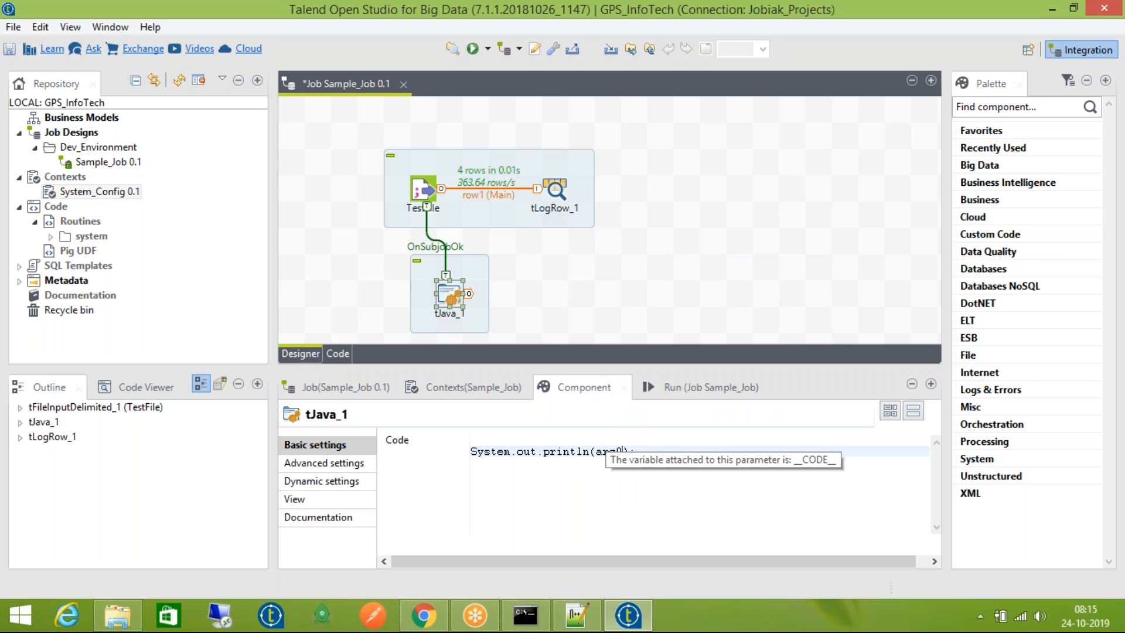
key(BackSpace)
text(content.)
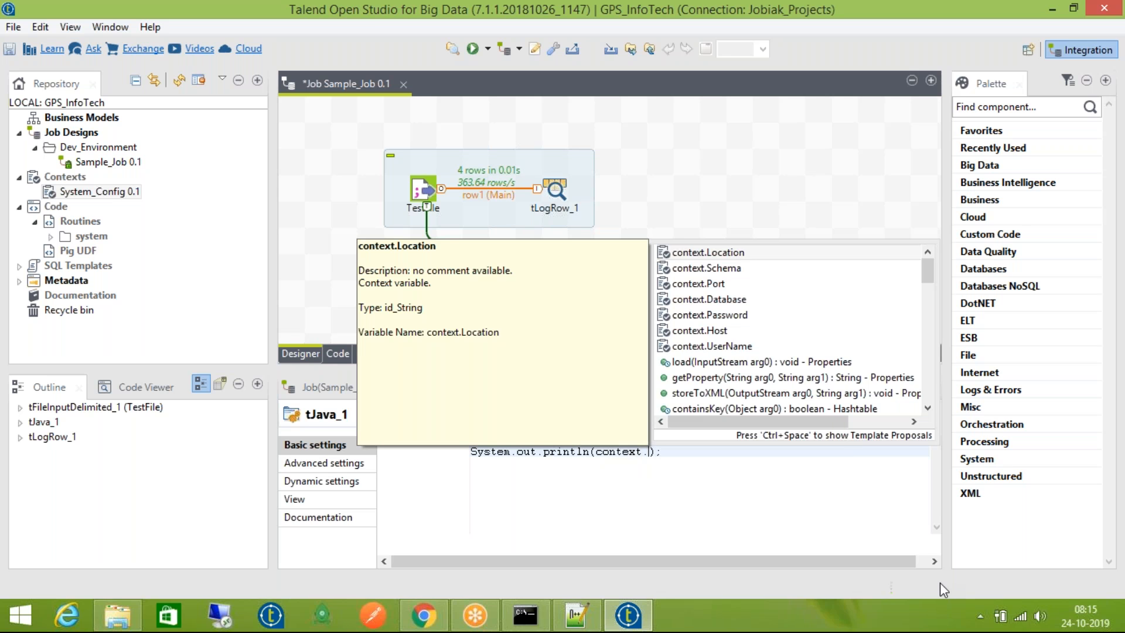
key(Down)
key(Down)
key(Down)
key(Down)
key(Up)
key(Up)
key(Up)
key(Down)
key(Down)
key(Down)
key(Down)
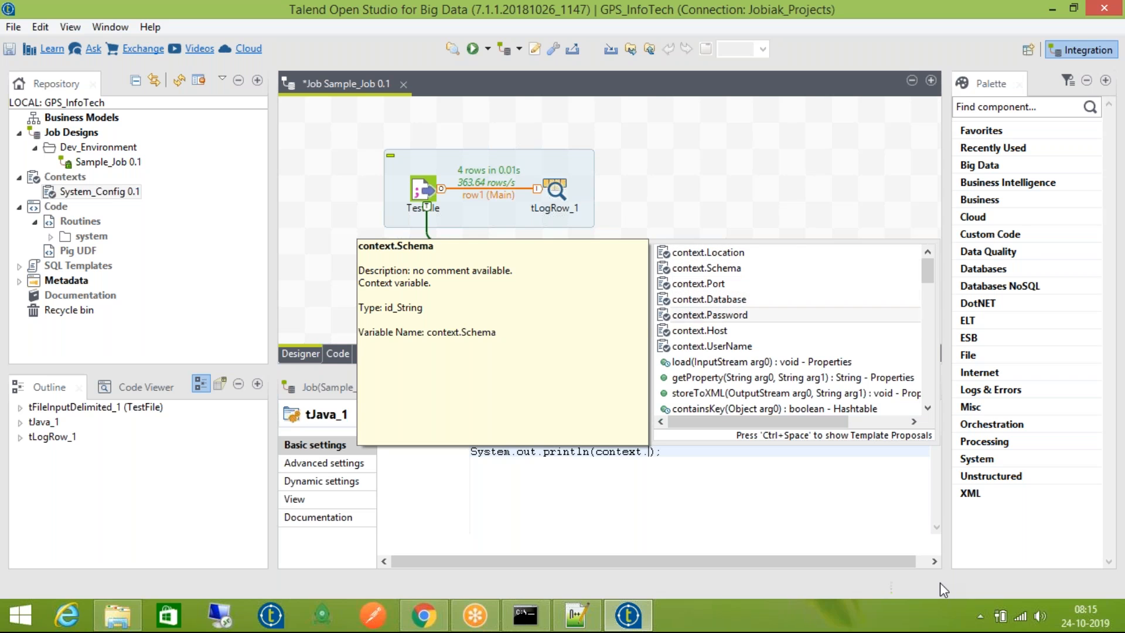
key(Return)
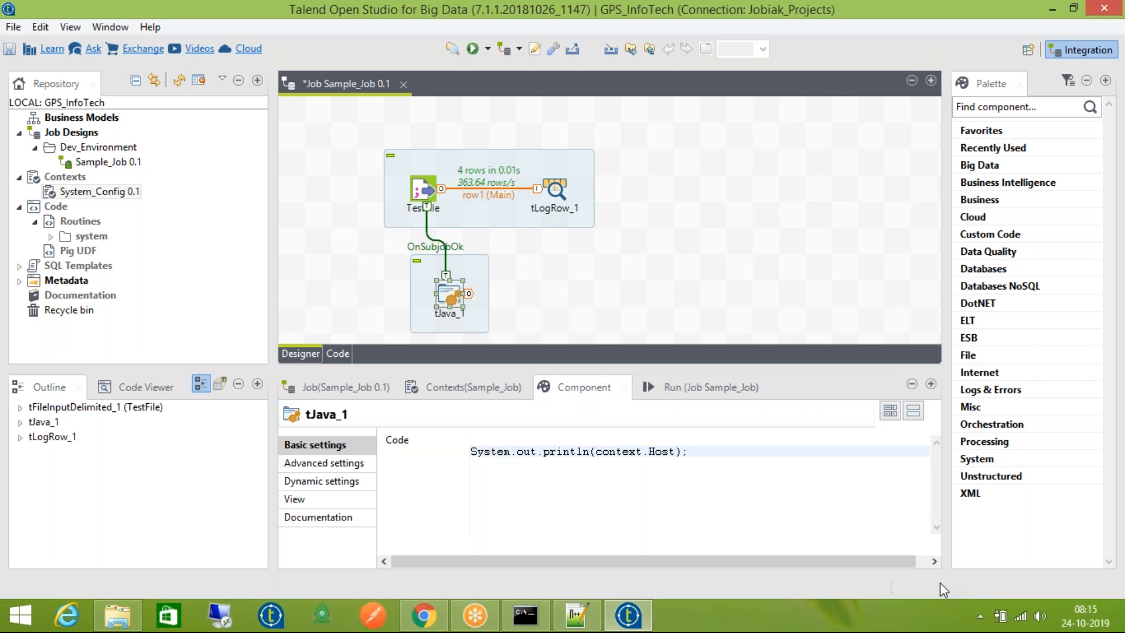
key(ctrl+s)
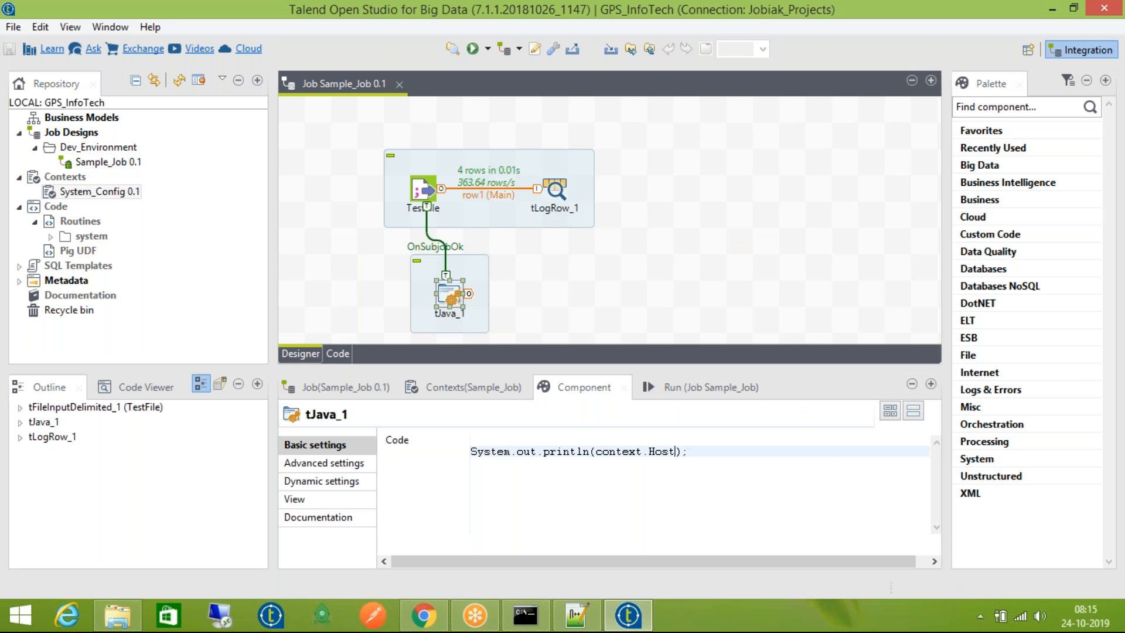
key(F6)
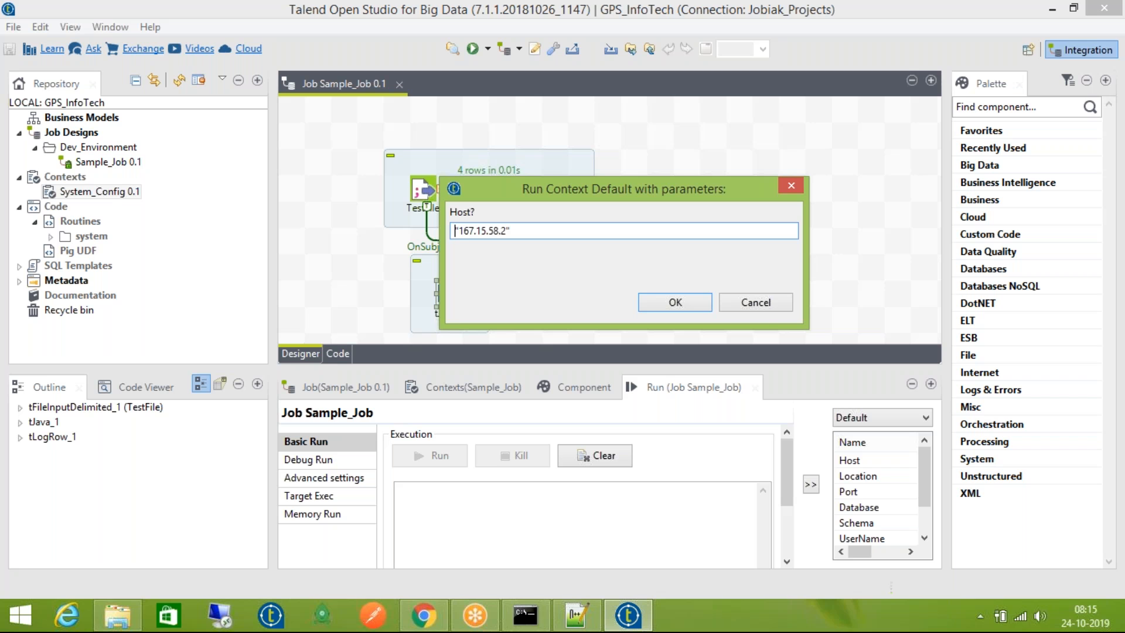
Run the job with the default Host value and review the console output
click(696, 308)
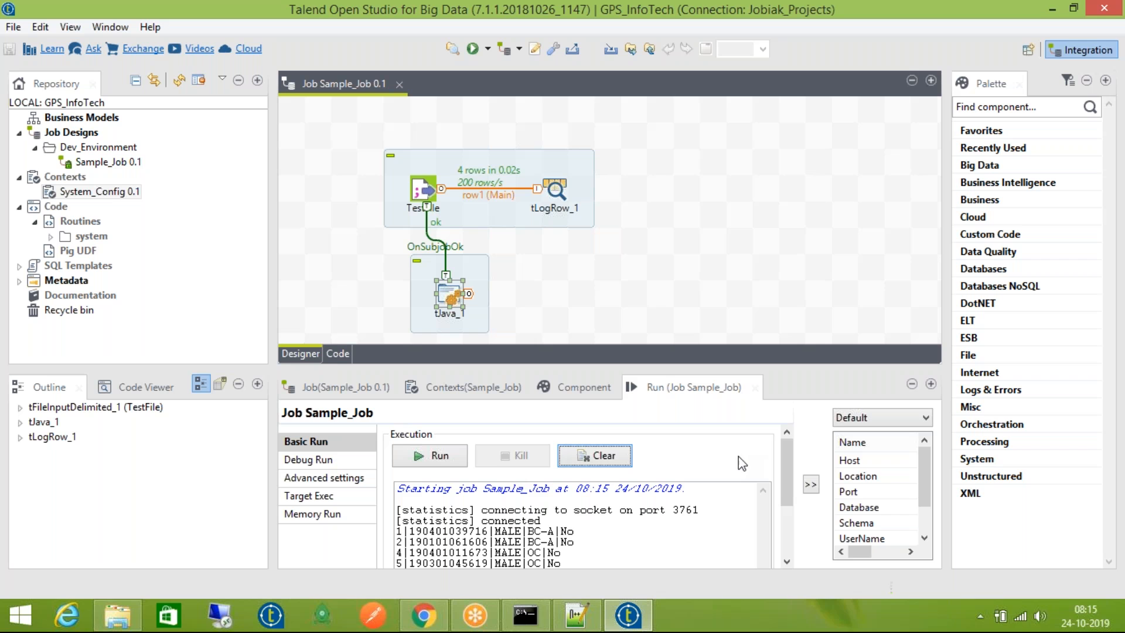
scroll(785, 498, down, 3)
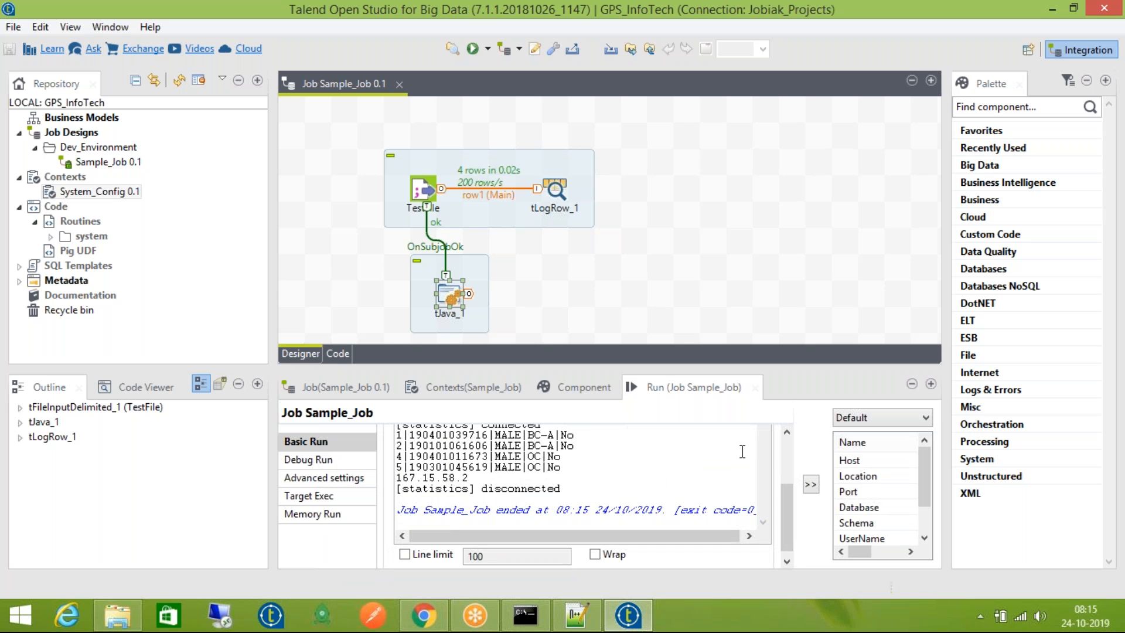
scroll(784, 457, up, 3)
Rerun the job, entering Nothing-Else as the prompted Host value
key(F6)
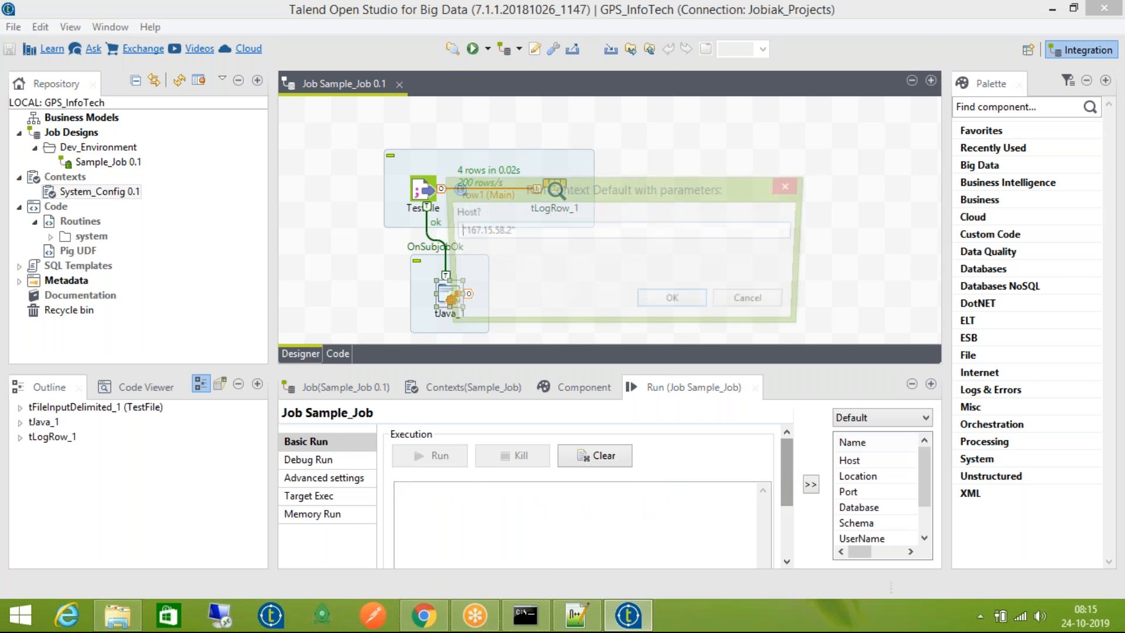
key(Right)
key(Right)
key(Left)
key(shift+Right)
key(shift+Right)
key(shift+Right)
key(shift+Right)
key(shift+Right)
key(shift+Right)
key(shift+Right)
key(shift+Right)
key(shift+Right)
key(shift+Right)
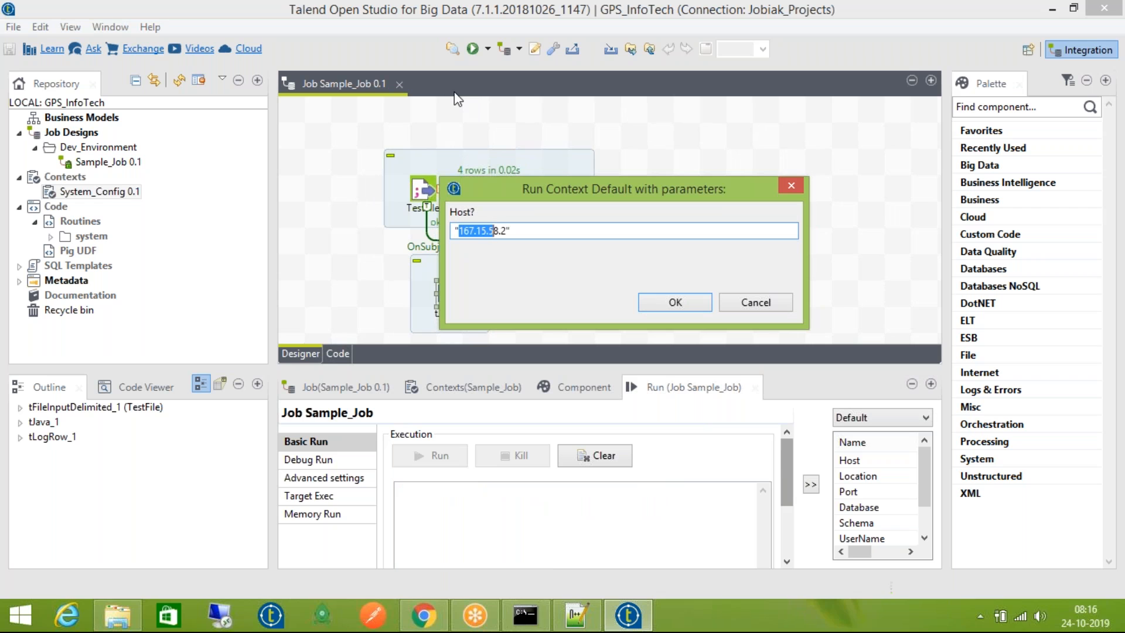
key(shift+Right)
text(Nothing-Else)
key(Return)
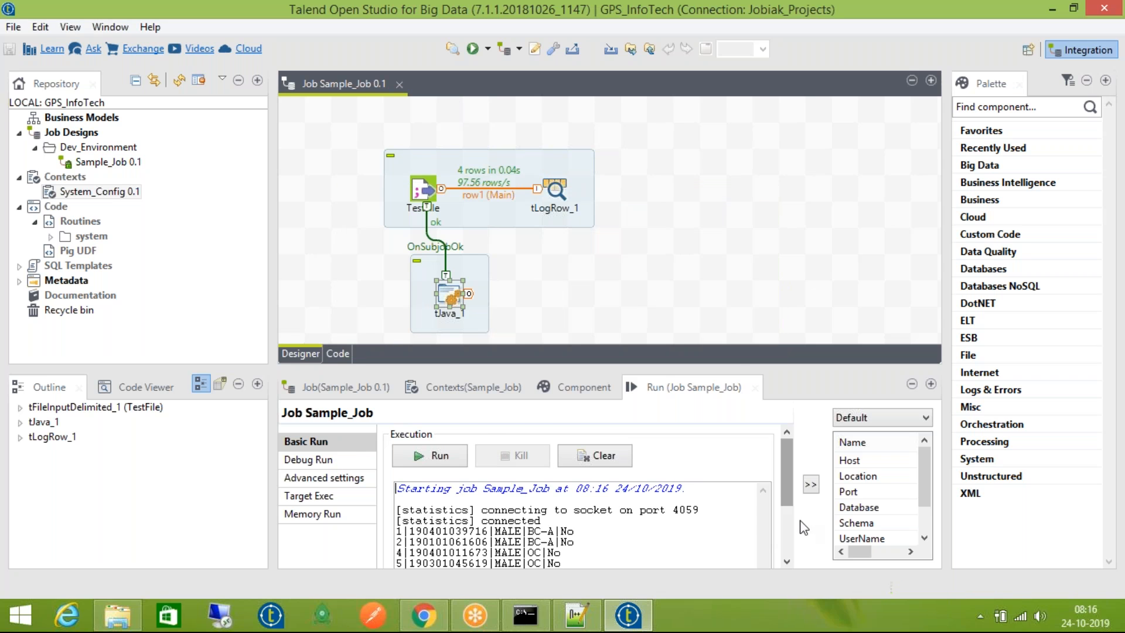
Verify the console prints Nothing-Else after the four data rows, cross-checking the context Host value
scroll(799, 530, down, 3)
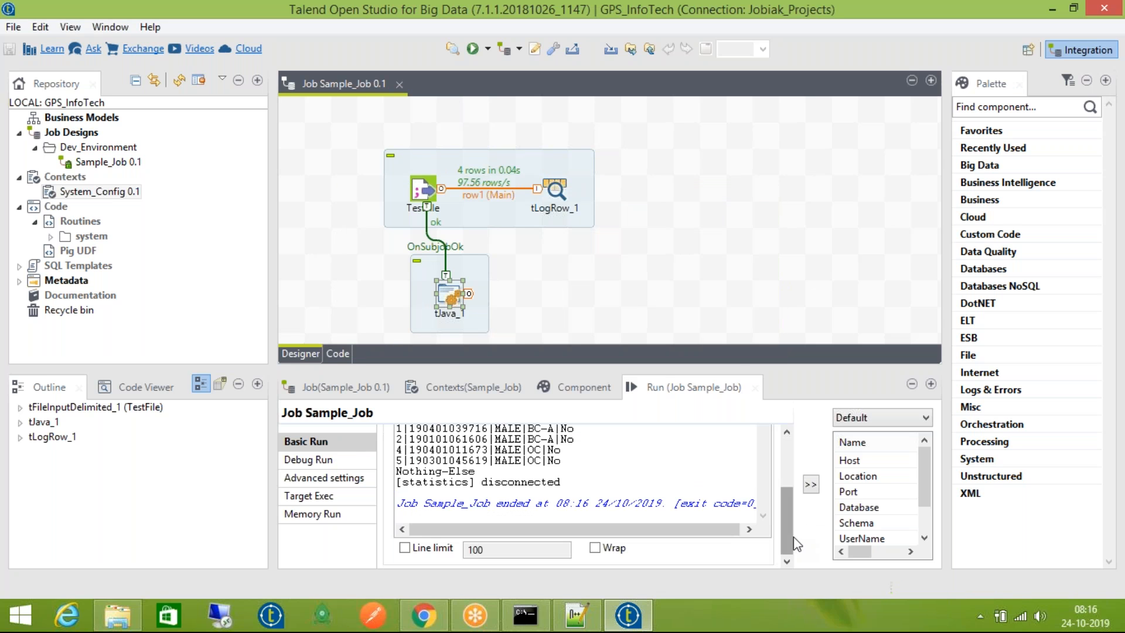
double_click(412, 471)
click(474, 387)
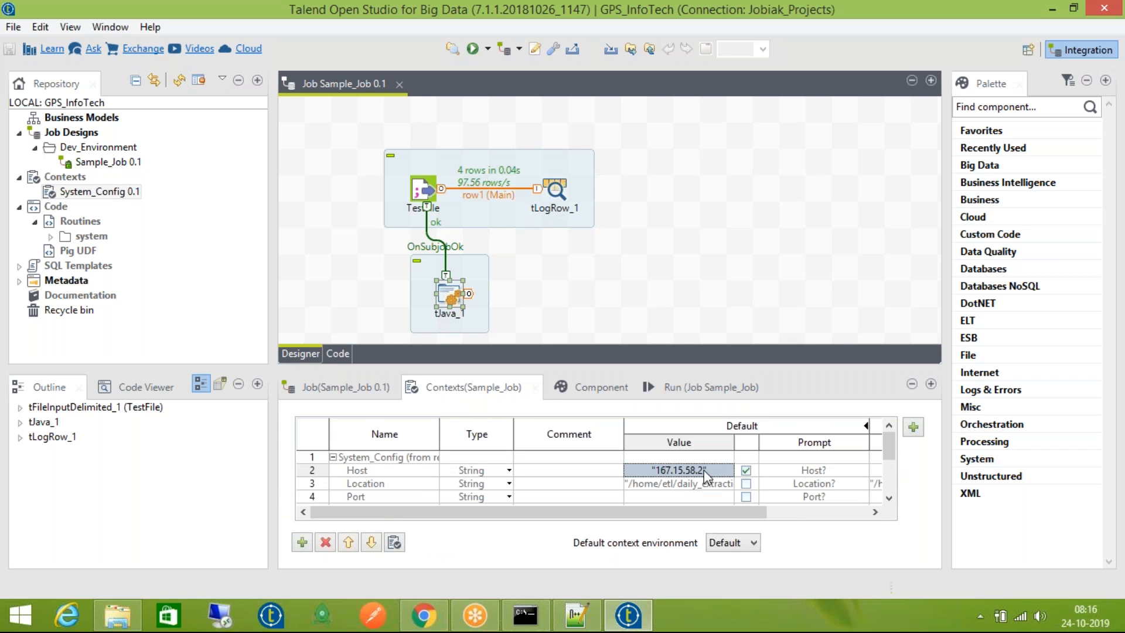
click(702, 397)
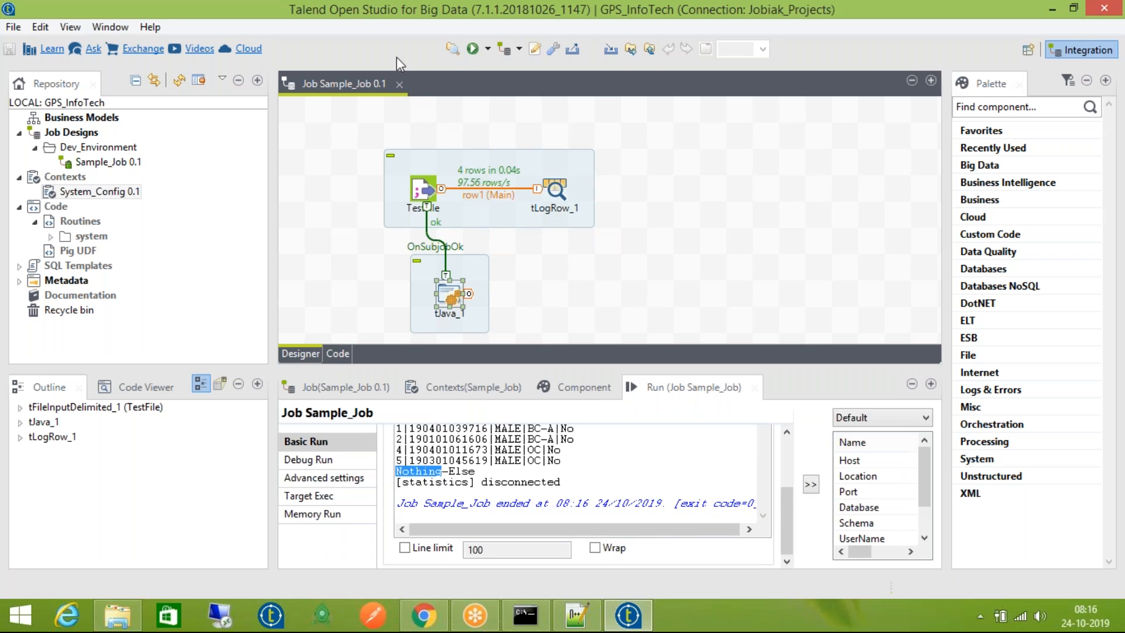